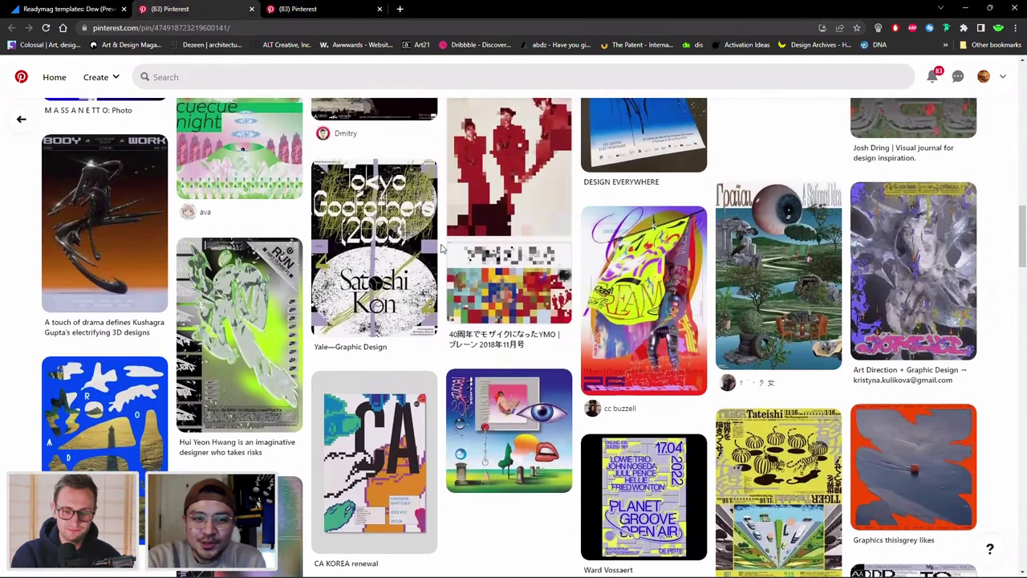
# Bring the blank Untitled-1 portrait document to the front in Photoshop.
pyautogui.scroll(1, 441, 250)
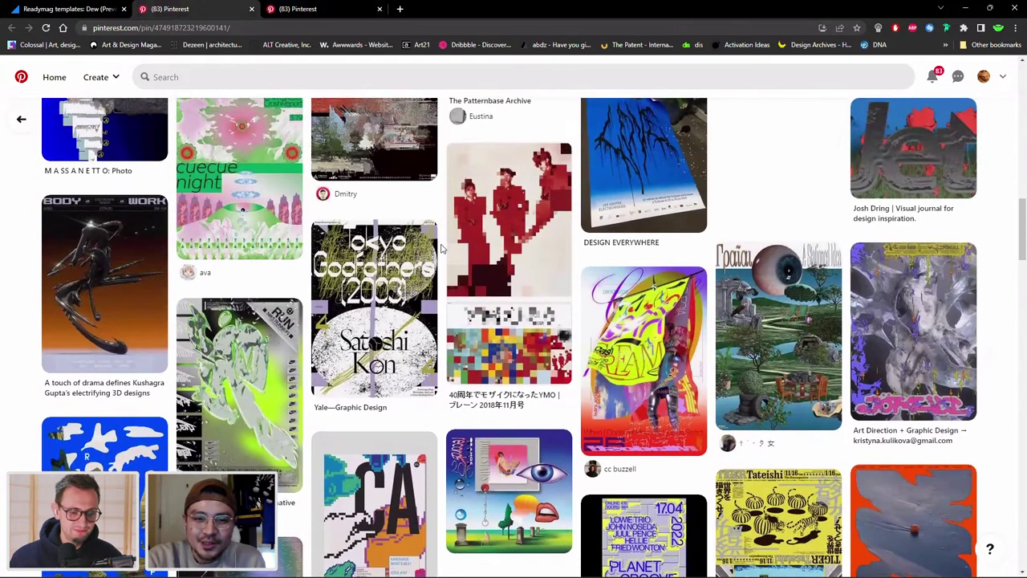
pyautogui.scroll(1, 440, 250)
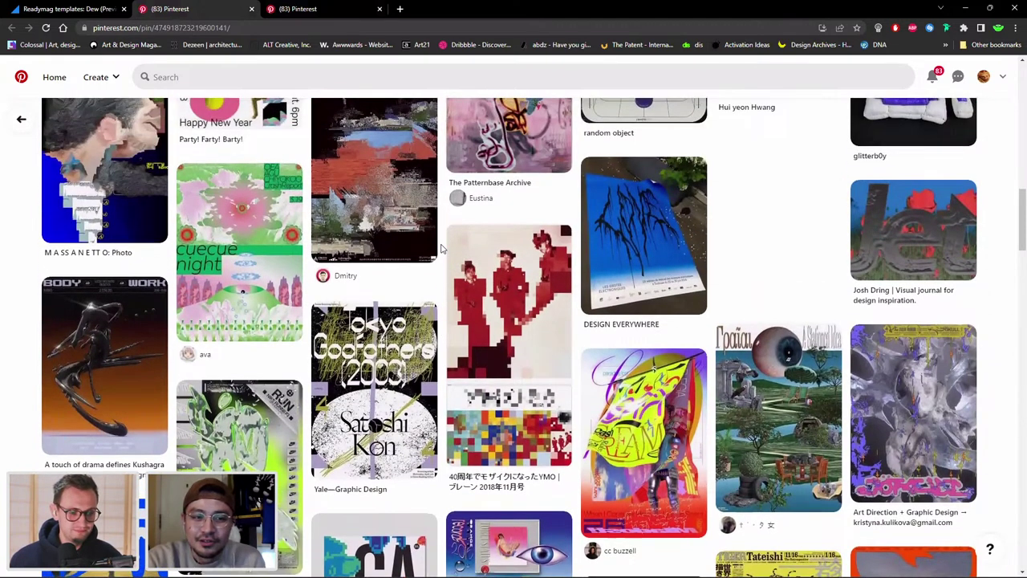
pyautogui.scroll(1, 440, 249)
pyautogui.scroll(1, 440, 250)
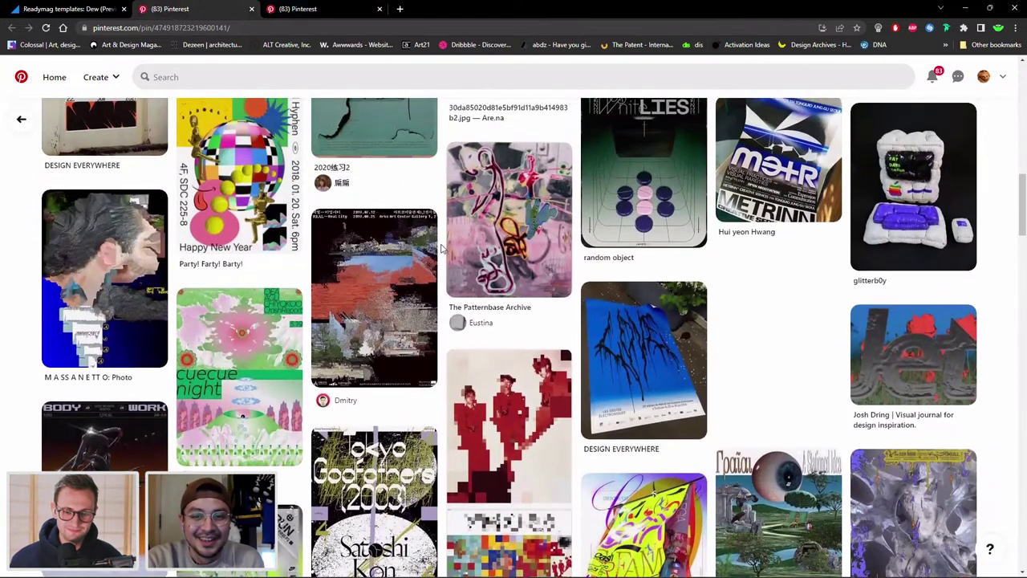
pyautogui.scroll(1, 440, 249)
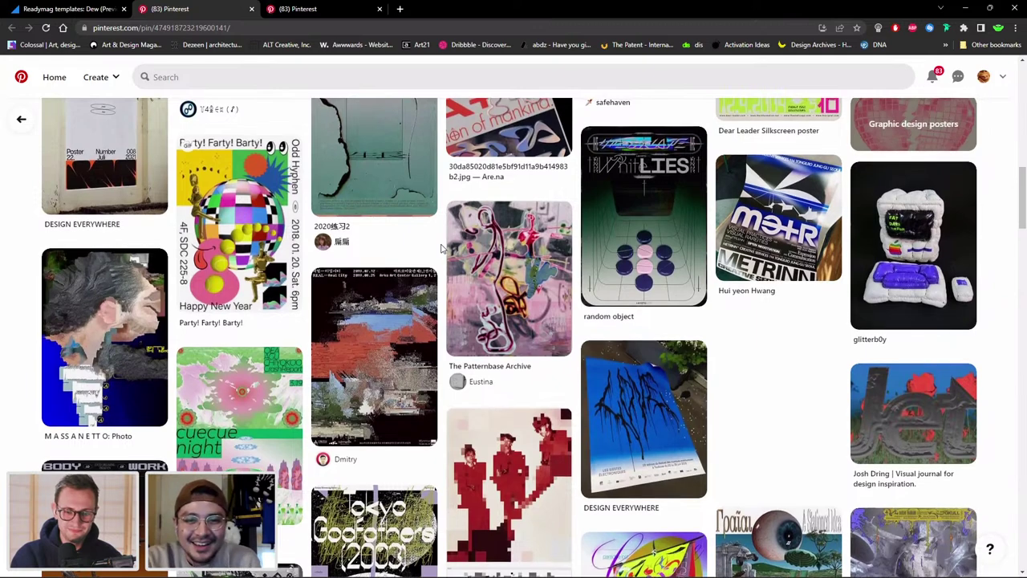
pyautogui.scroll(1, 441, 248)
pyautogui.scroll(1, 440, 208)
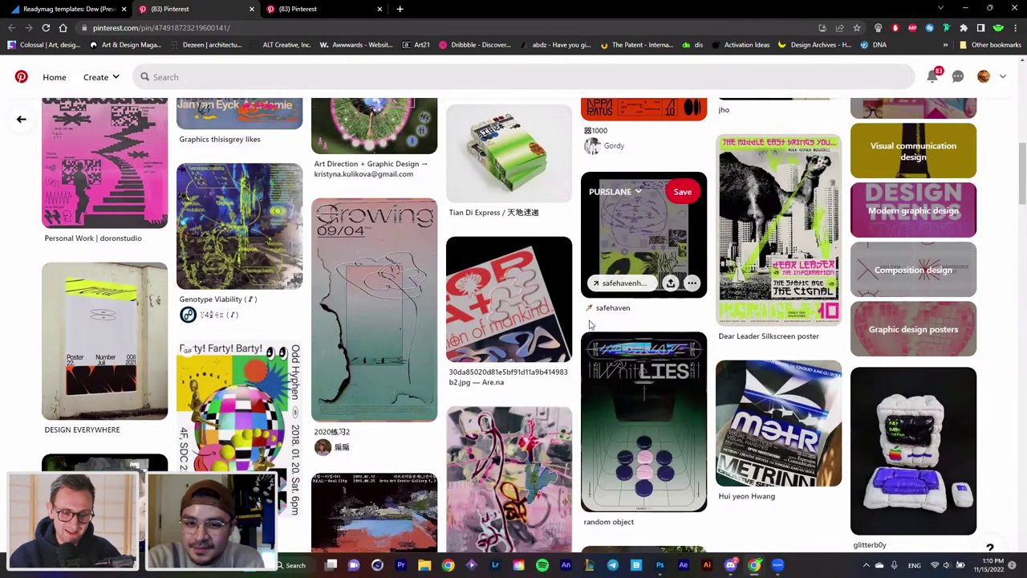
pyautogui.scroll(1, 578, 297)
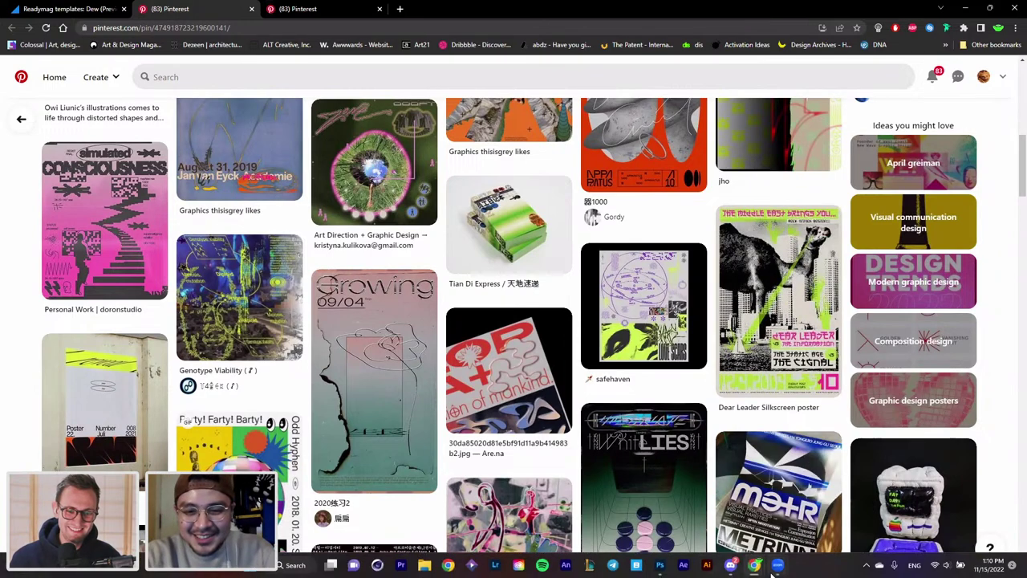
pyautogui.moveTo(659, 568)
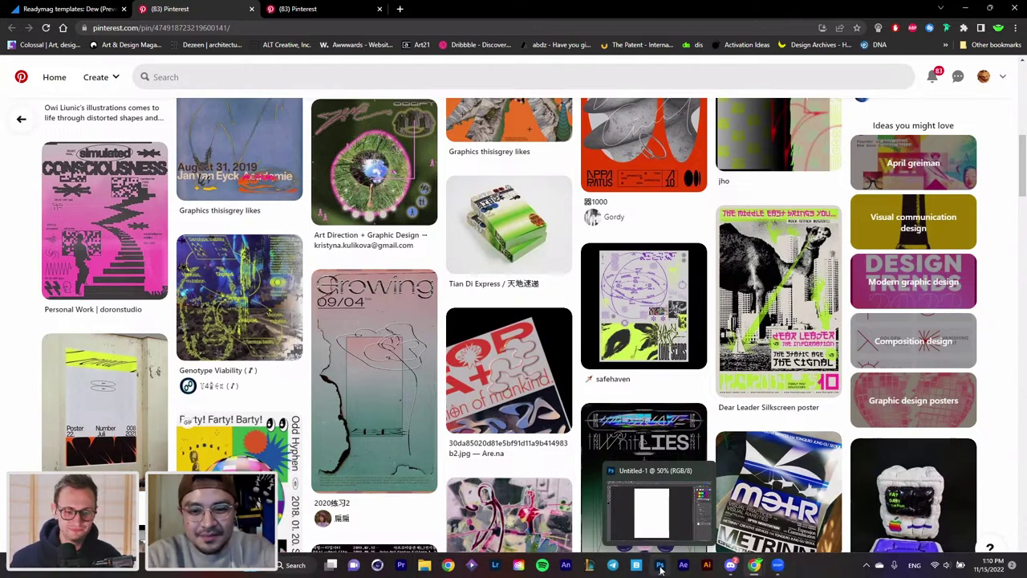
pyautogui.click(659, 568)
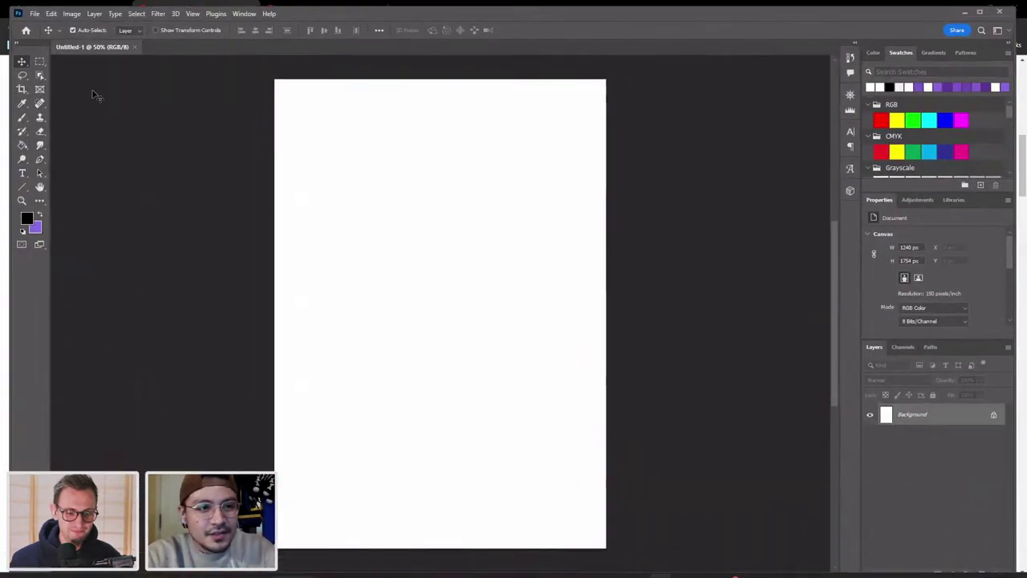
# Draw an empty text box near the page's top-left with black (000000) text colour.
pyautogui.click(21, 173)
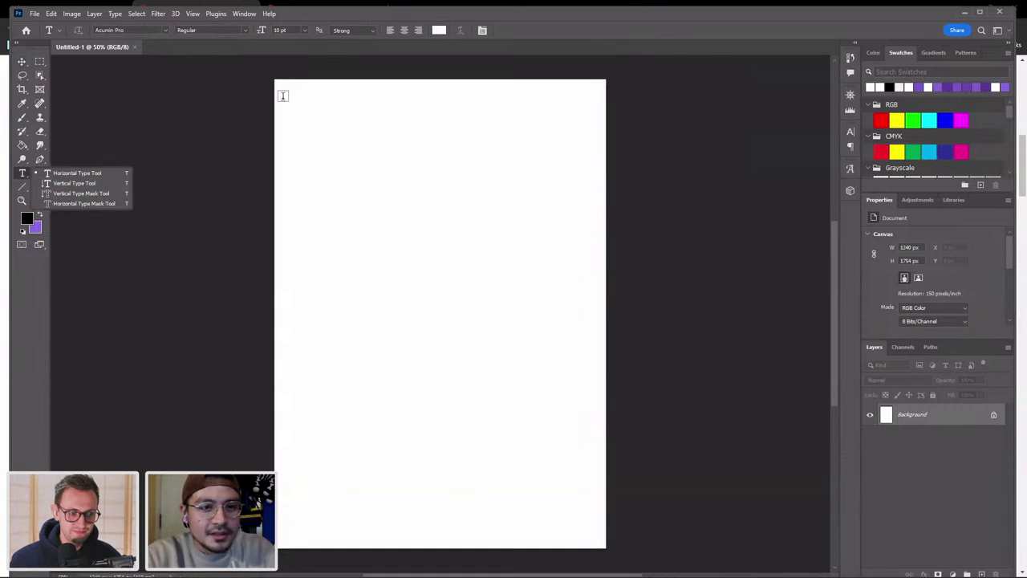
pyautogui.moveTo(283, 98); pyautogui.dragTo(442, 162)
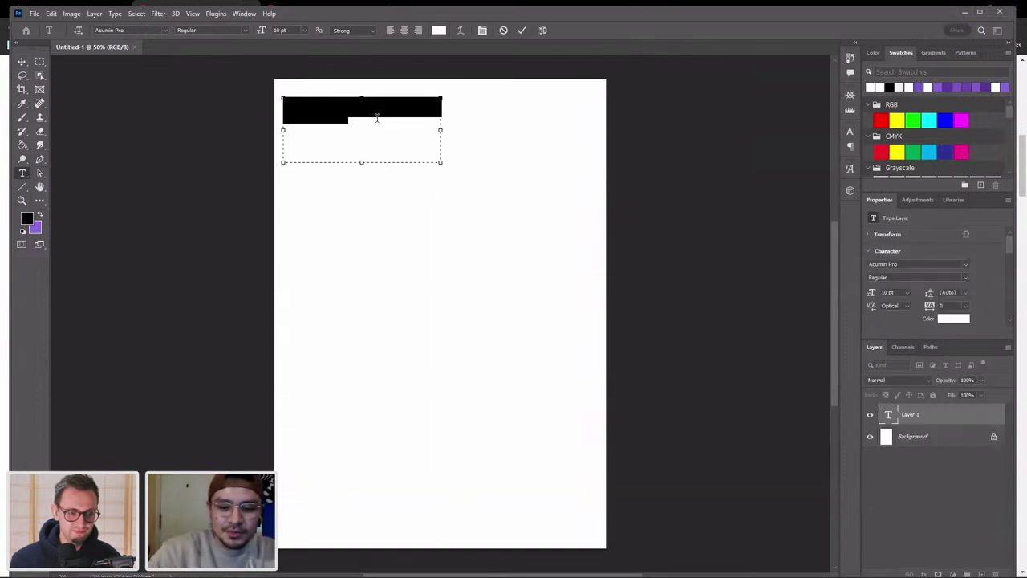
pyautogui.press('BackSpace')
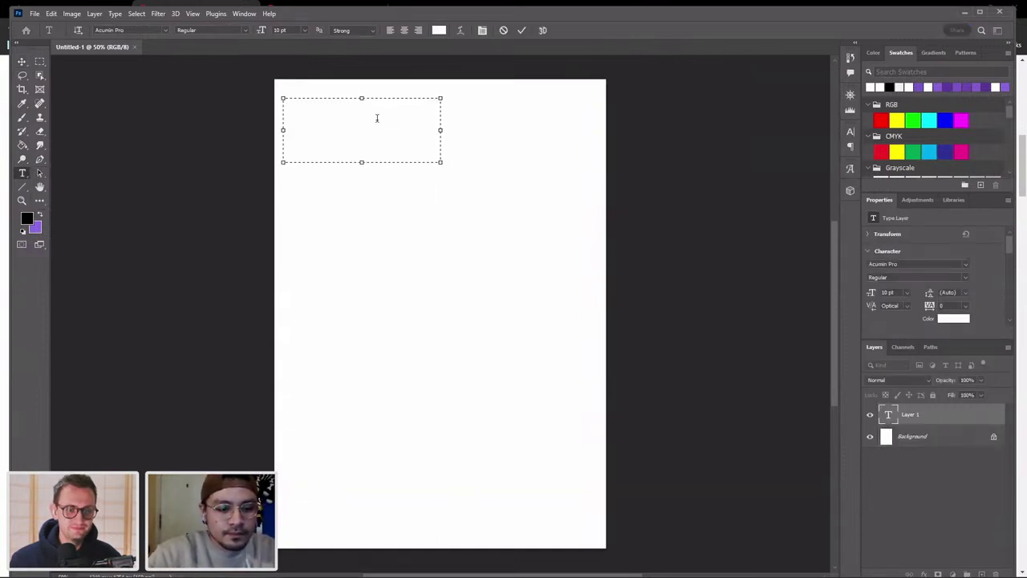
pyautogui.click(955, 324)
pyautogui.moveTo(834, 329); pyautogui.dragTo(868, 449)
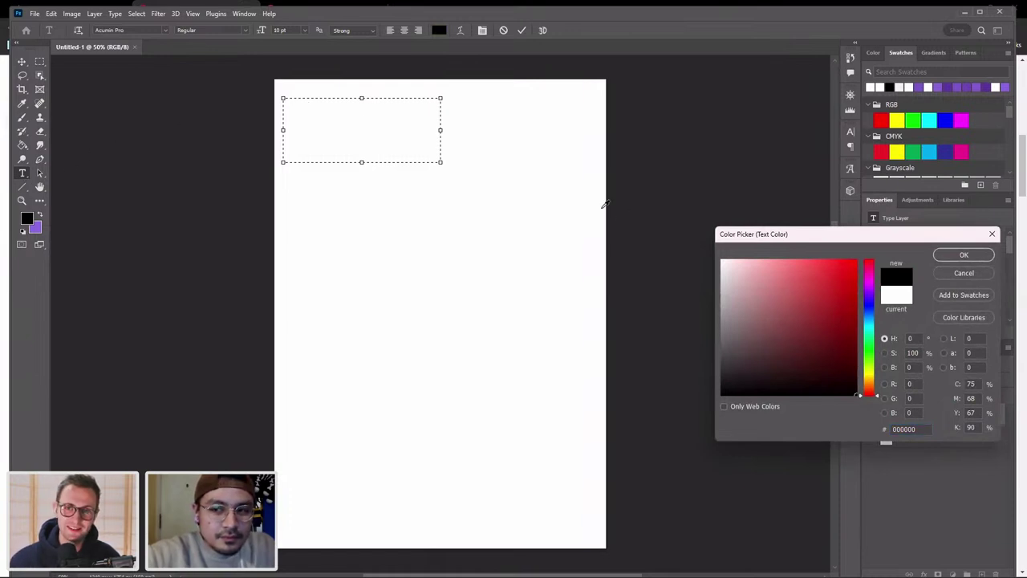
pyautogui.click(965, 254)
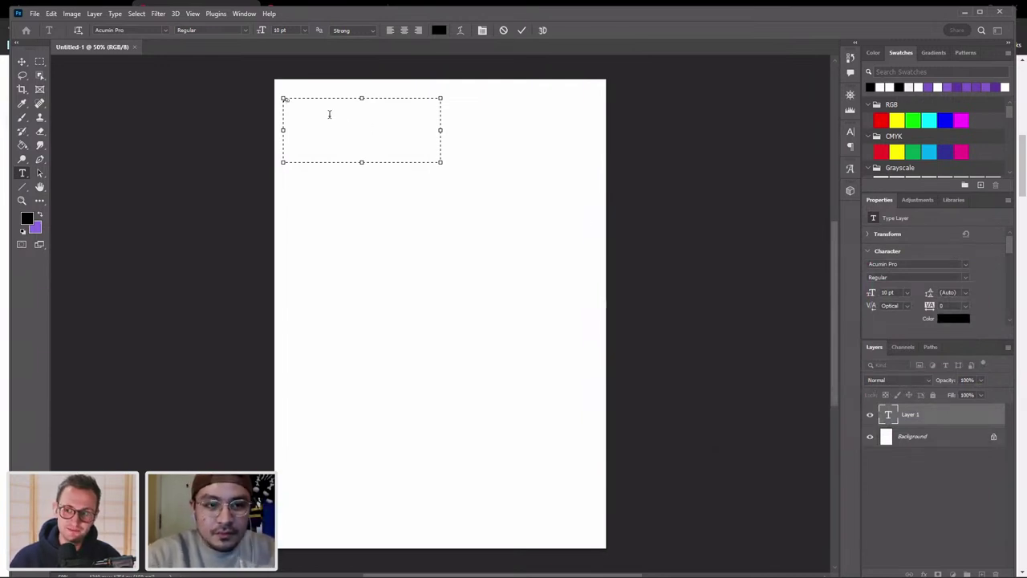
# Type the lines 'Adobe UK Live', '13:00 16 November, 2022' and 'Host:' with the host's name.
pyautogui.write('Text')
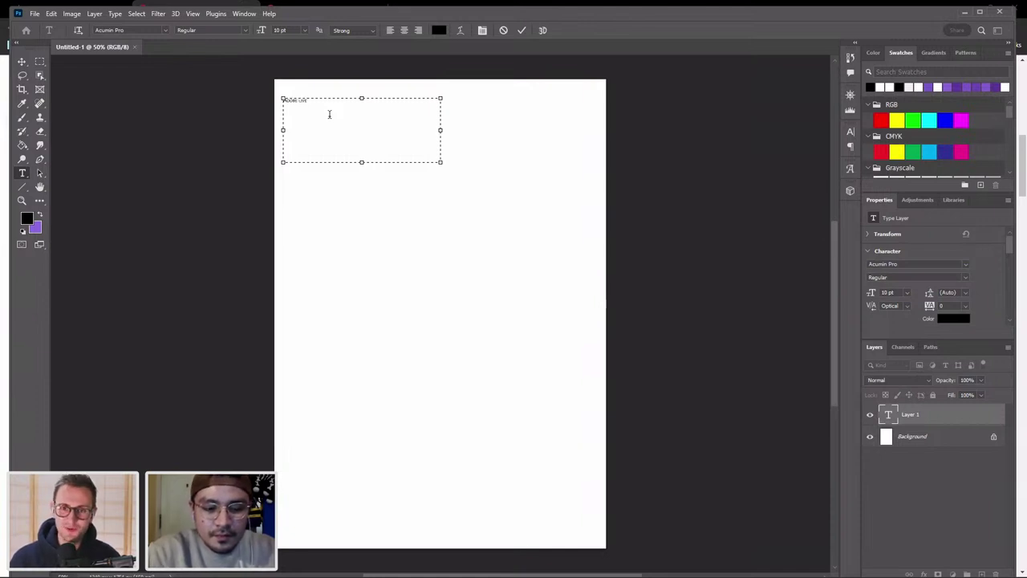
pyautogui.press('BackSpace')
pyautogui.press('BackSpace')
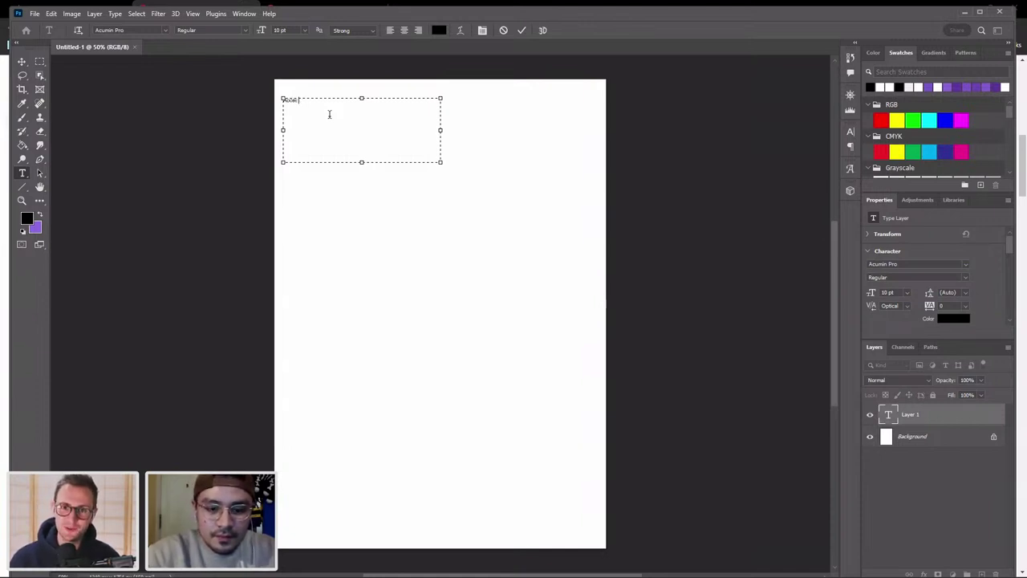
pyautogui.write('UI ')
pyautogui.write('to')
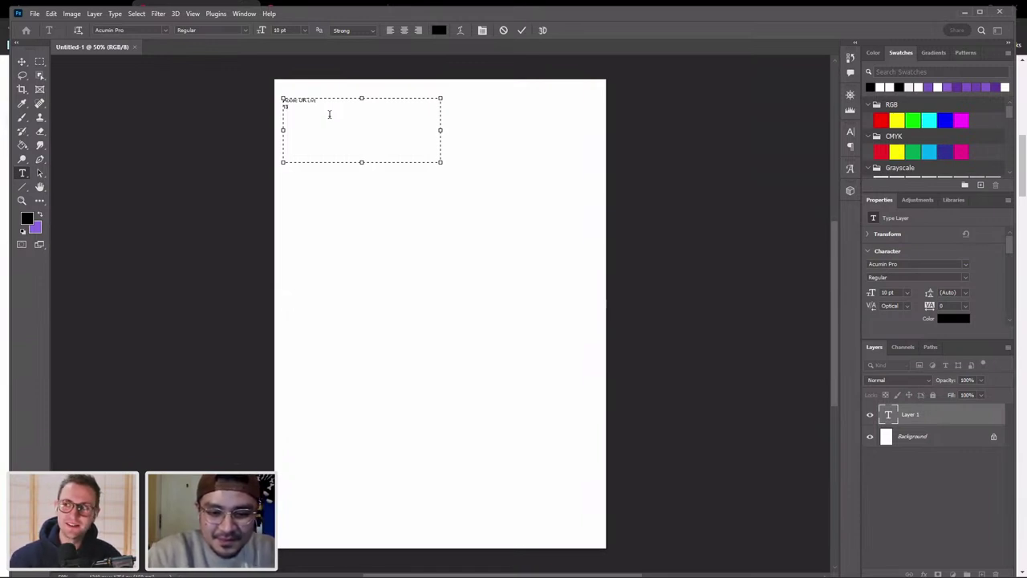
pyautogui.write('.00')
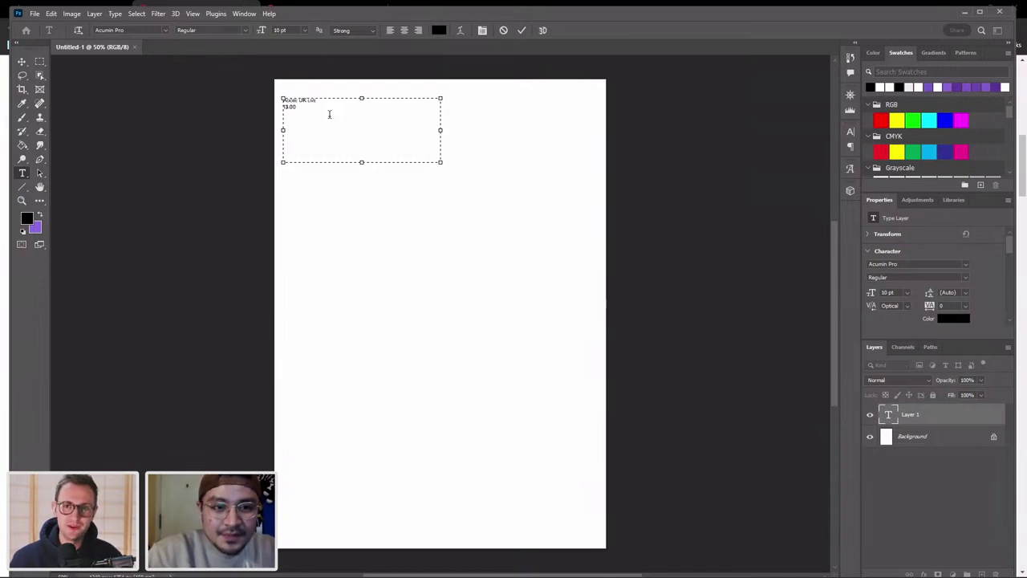
pyautogui.press('BackSpace')
pyautogui.press('BackSpace')
pyautogui.press('BackSpace')
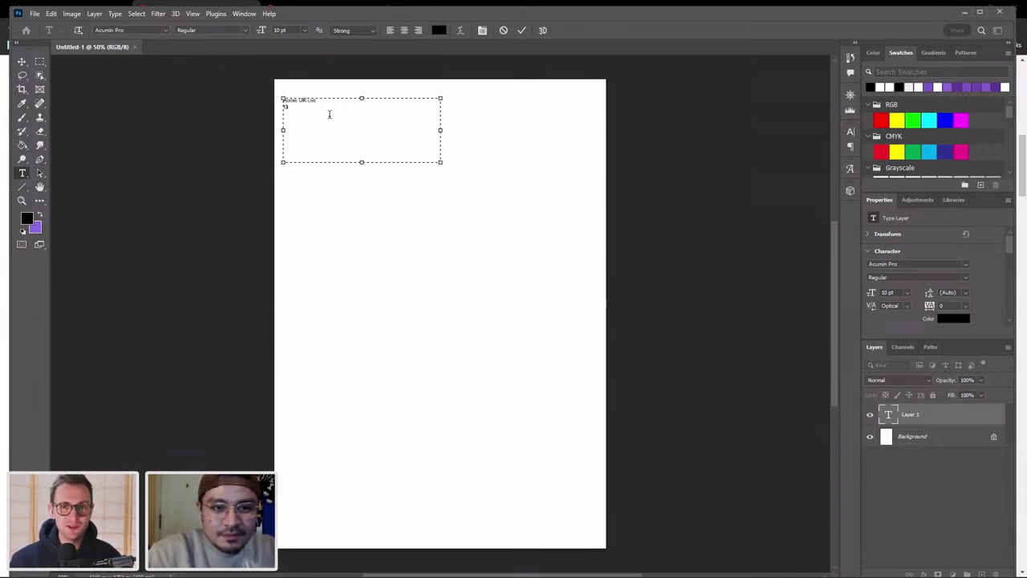
pyautogui.write('.000')
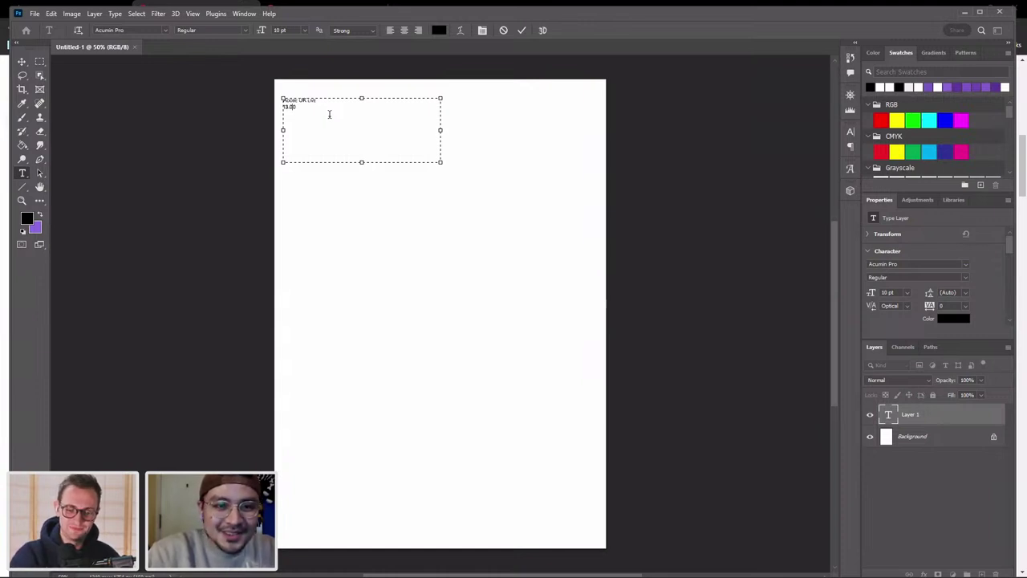
pyautogui.press('BackSpace')
pyautogui.press('BackSpace')
pyautogui.press('BackSpace')
pyautogui.press('BackSpace')
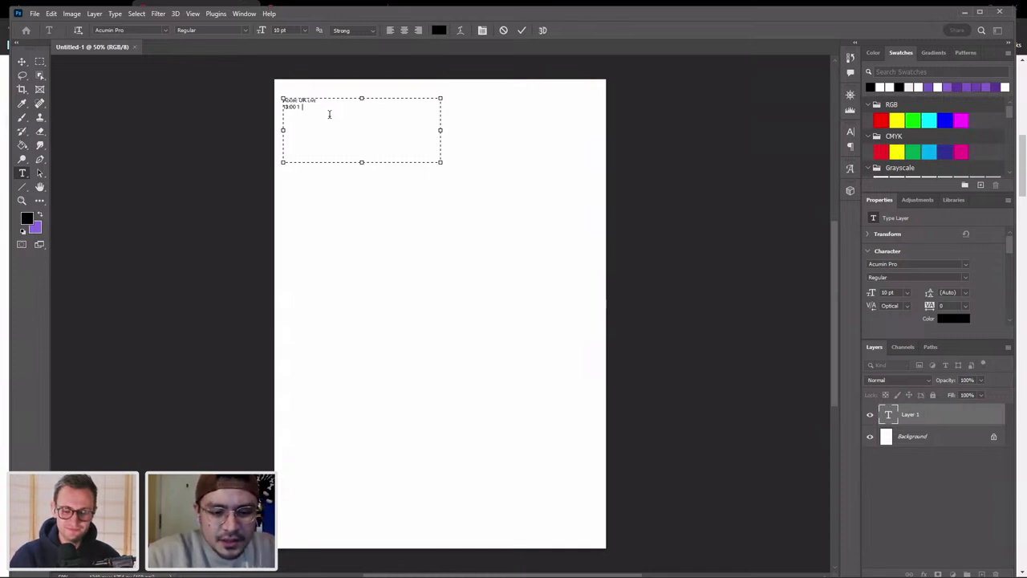
pyautogui.write('Nov ')
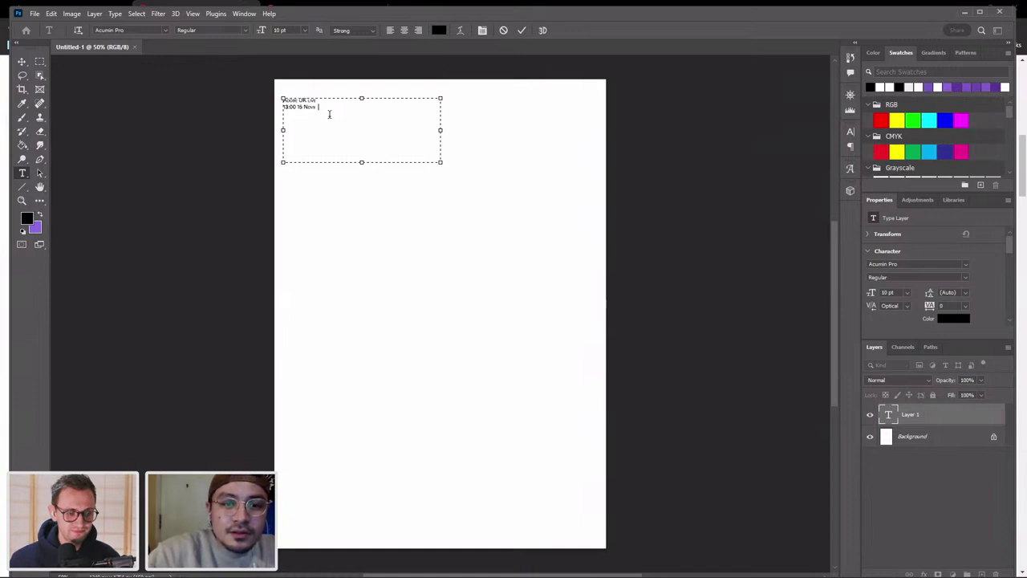
pyautogui.write('ber, 2022')
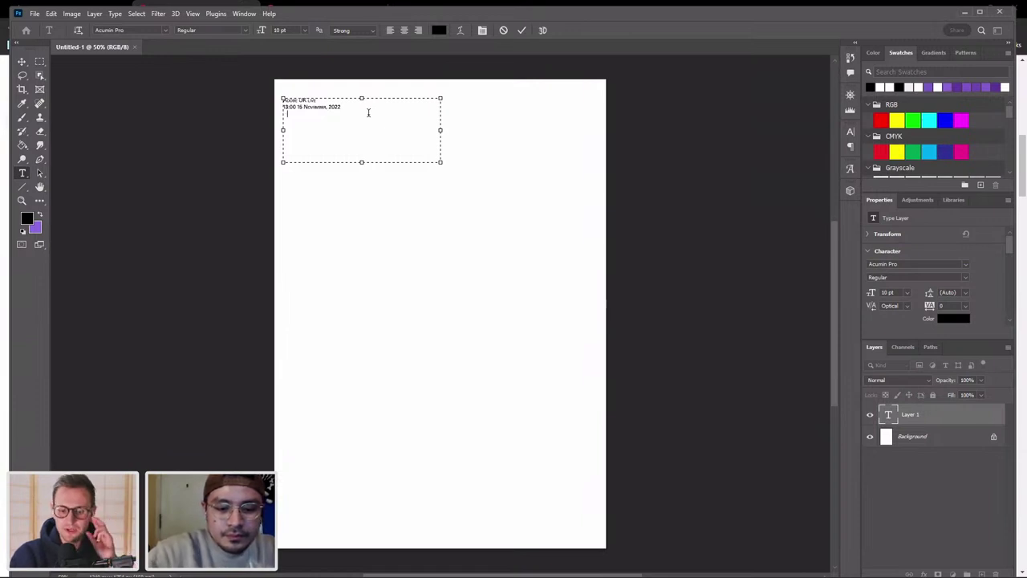
pyautogui.write('Host:')
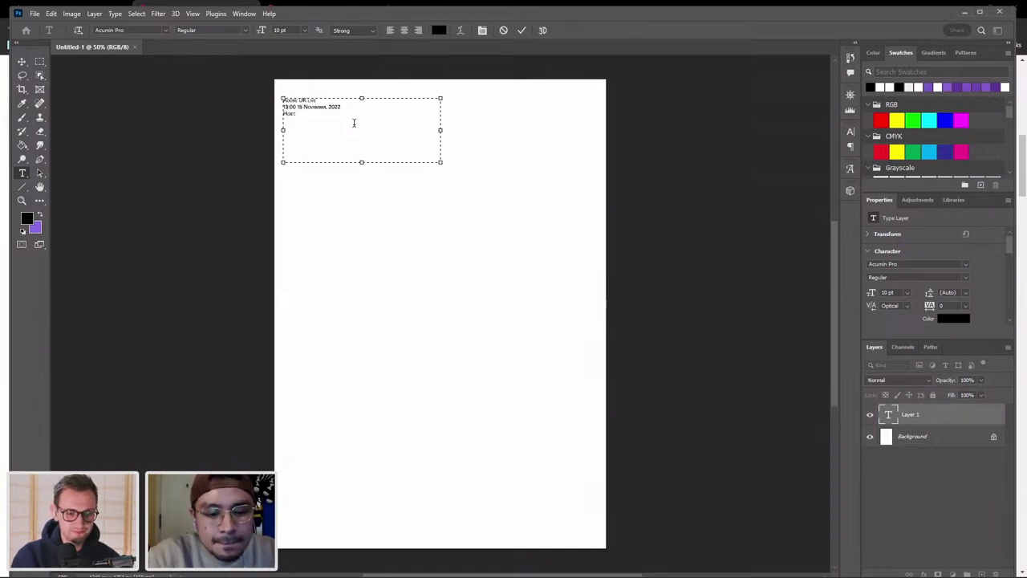
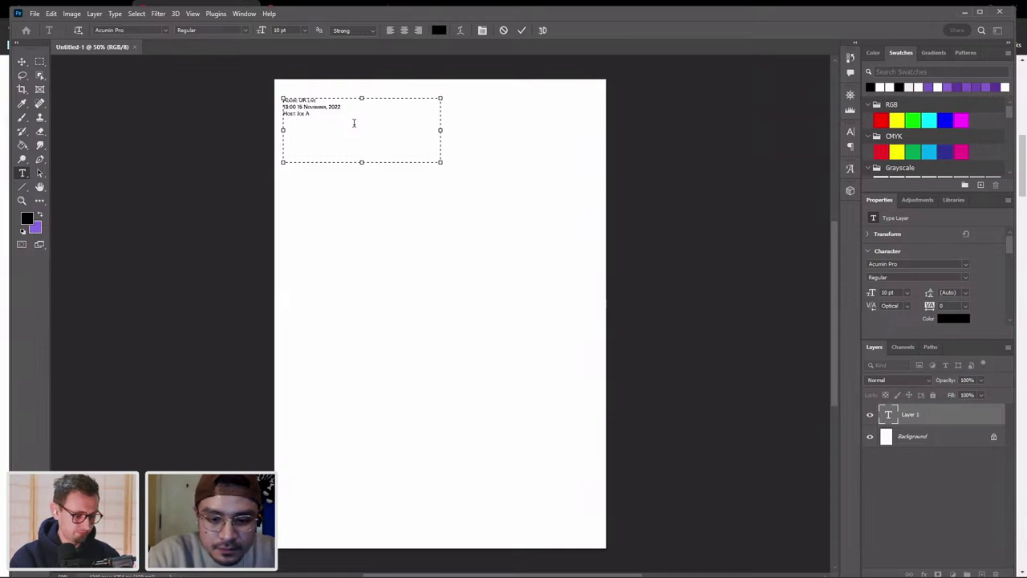
# Correct the host's name, add a 'Graphic Designer:' line with the designer's name, and commit.
pyautogui.press('BackSpace')
pyautogui.press('BackSpace')
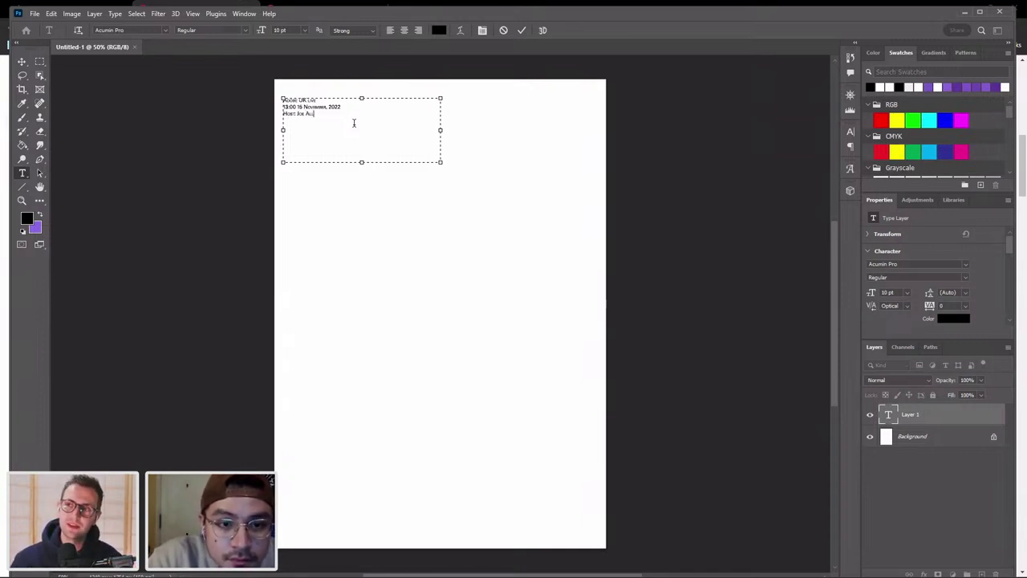
pyautogui.press('BackSpace')
pyautogui.write('llan ')
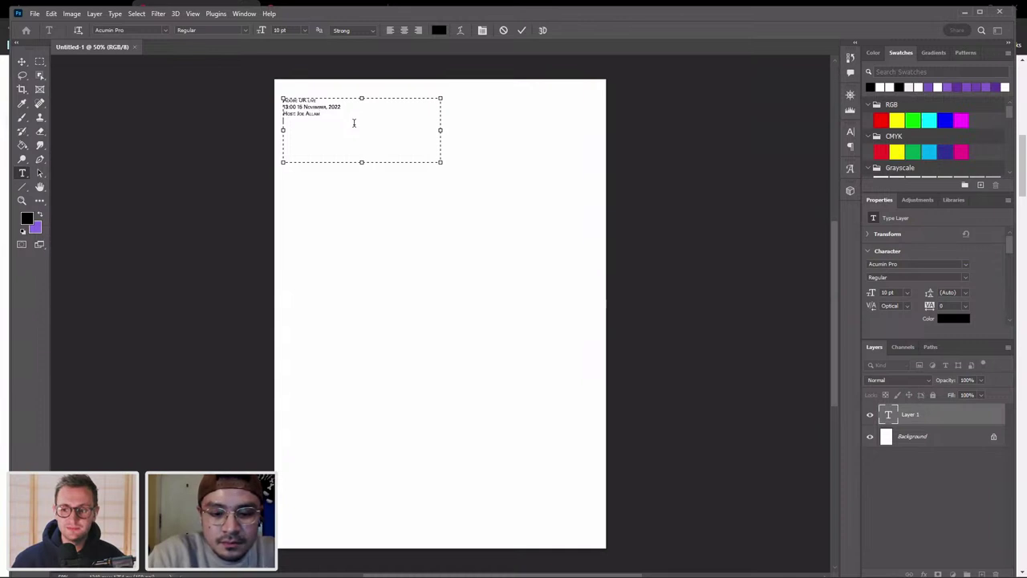
pyautogui.write('Graphic')
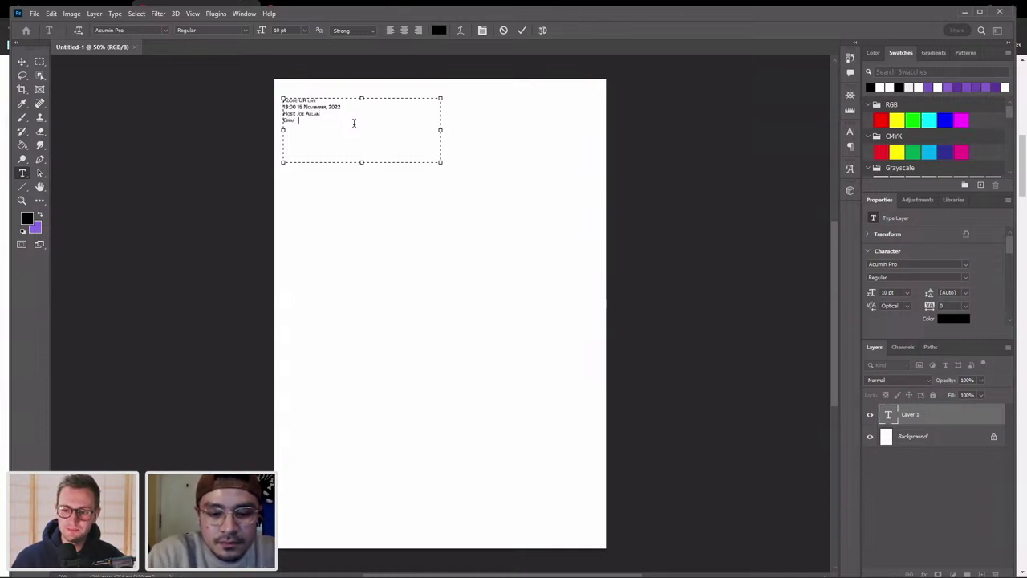
pyautogui.write(' Des')
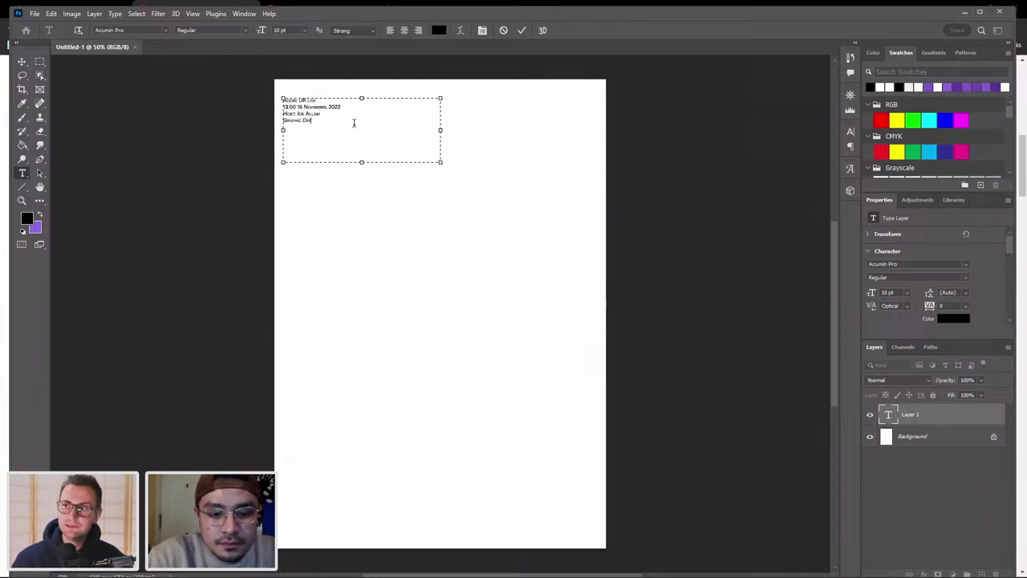
pyautogui.write('igner')
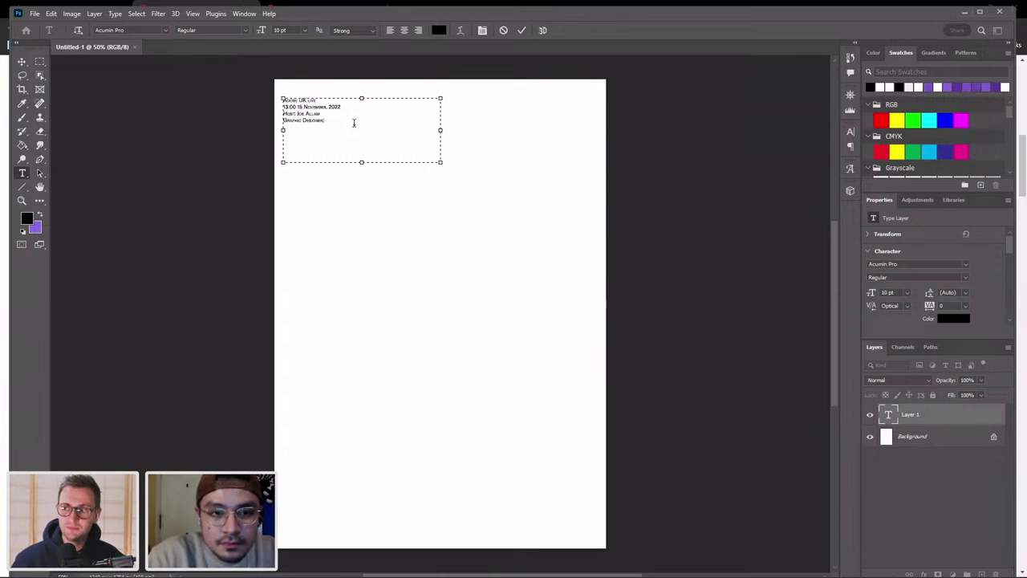
pyautogui.write(': Th')
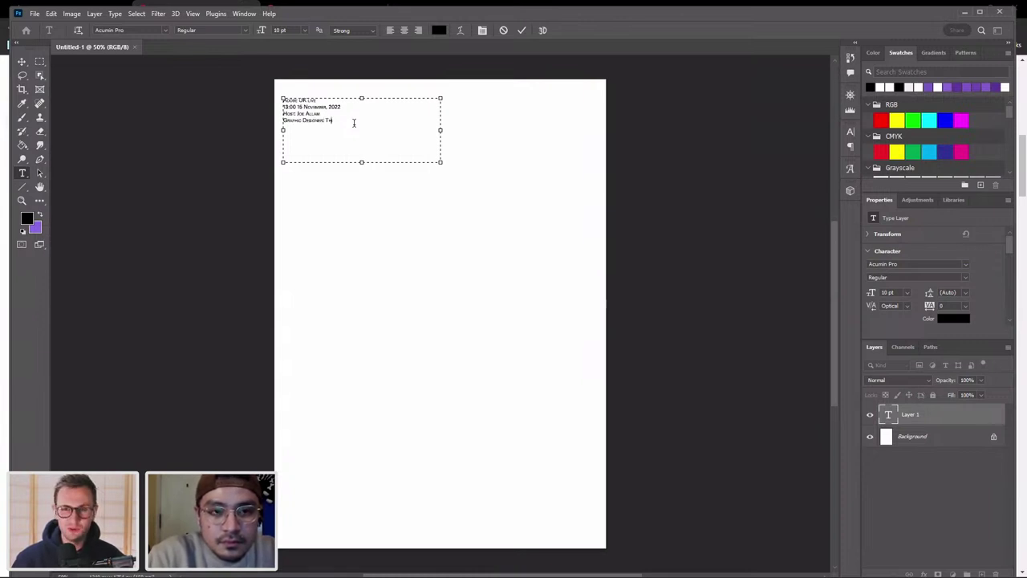
pyautogui.write('et')
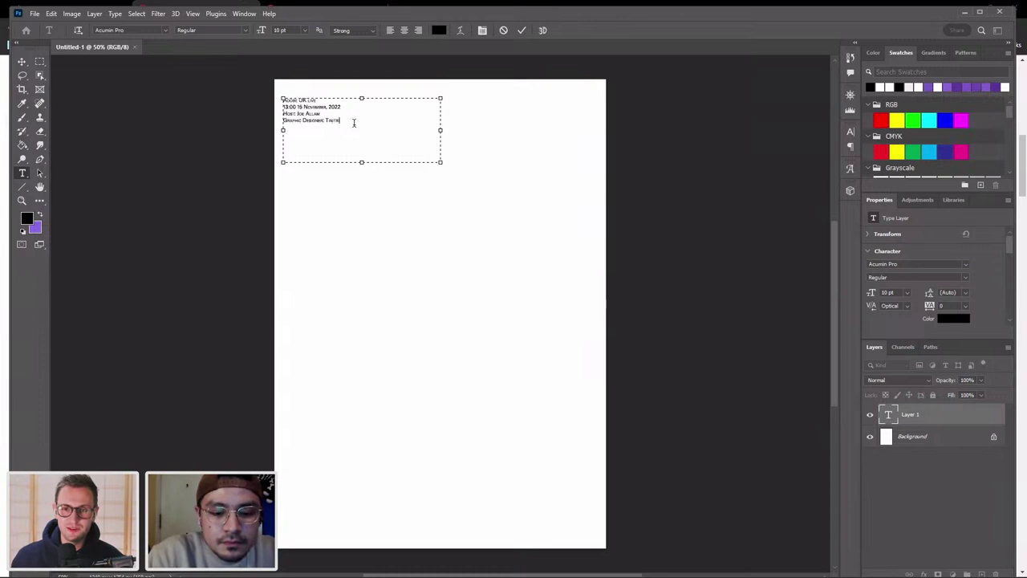
pyautogui.write('ri')
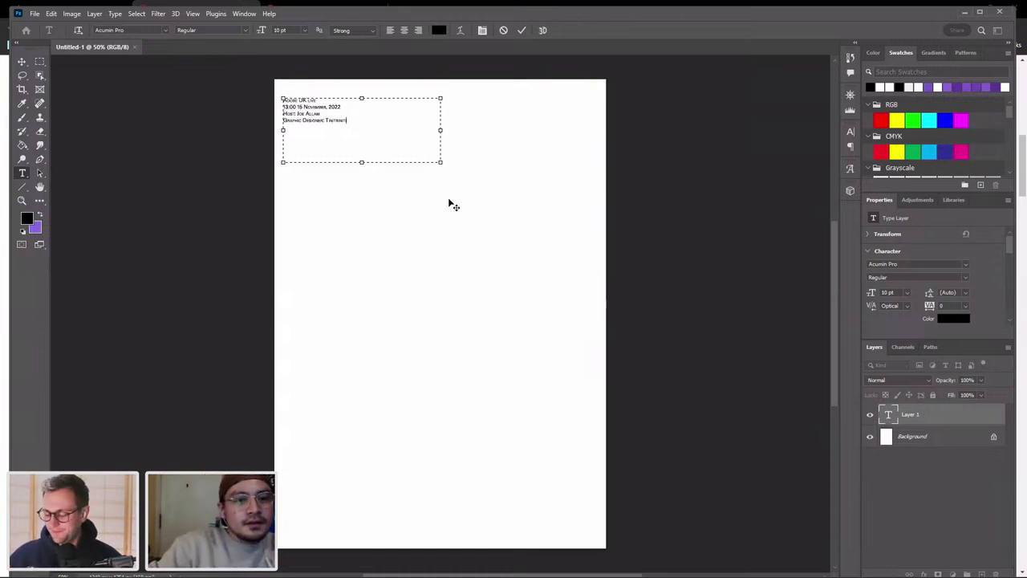
pyautogui.click(22, 63)
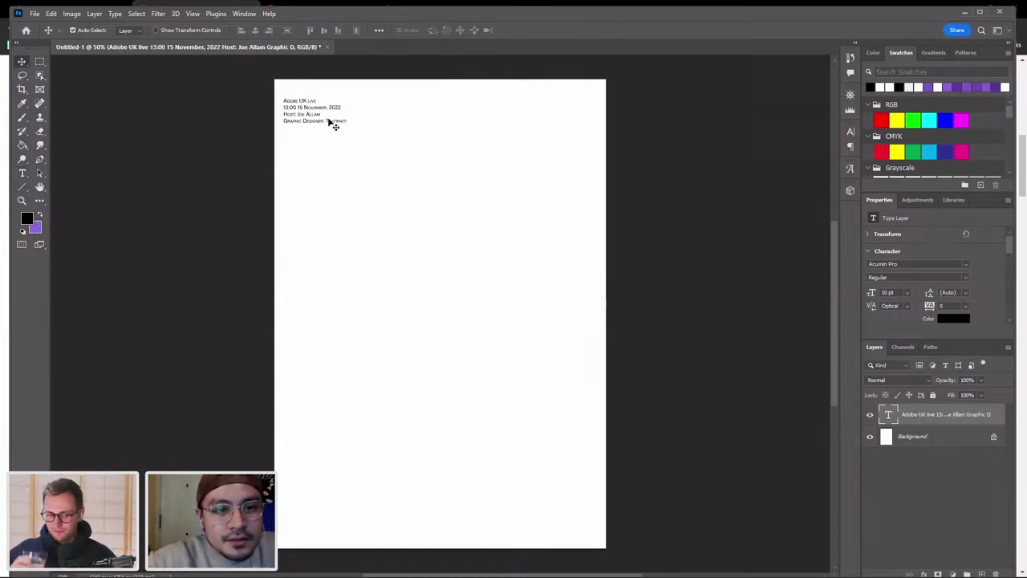
# Set the credits text to Archivo Narrow, sizing it to 48 then down to 17 pt.
pyautogui.click(964, 264)
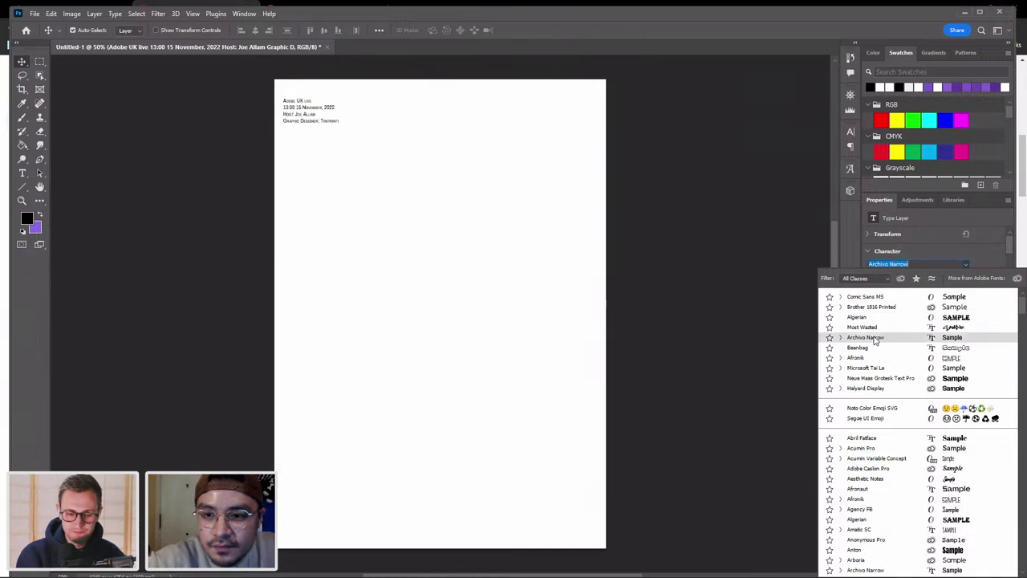
pyautogui.click(873, 338)
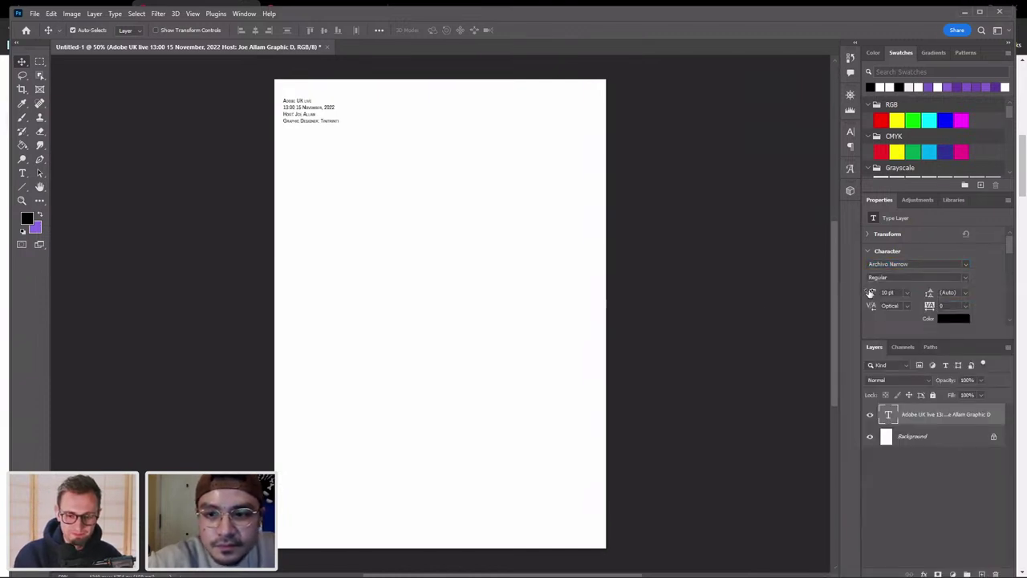
pyautogui.click(887, 292)
pyautogui.write('48')
pyautogui.press('Return')
pyautogui.moveTo(871, 294); pyautogui.dragTo(872, 293)
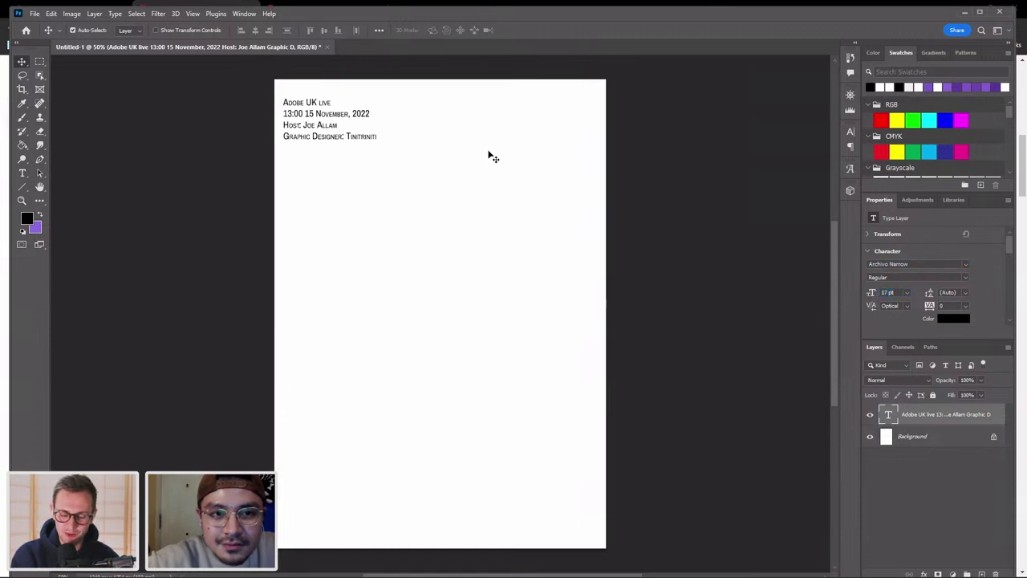
# Preview the page with the layer deselected, reselect the credits layer, and minimize Photoshop.
pyautogui.click(305, 294)
pyautogui.scroll(-1, 307, 296)
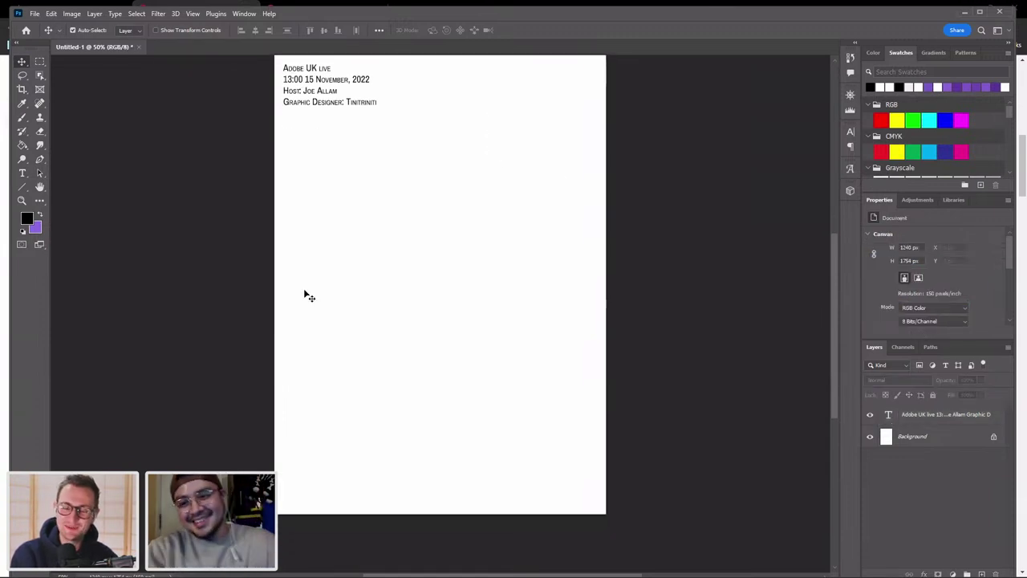
pyautogui.scroll(1, 309, 296)
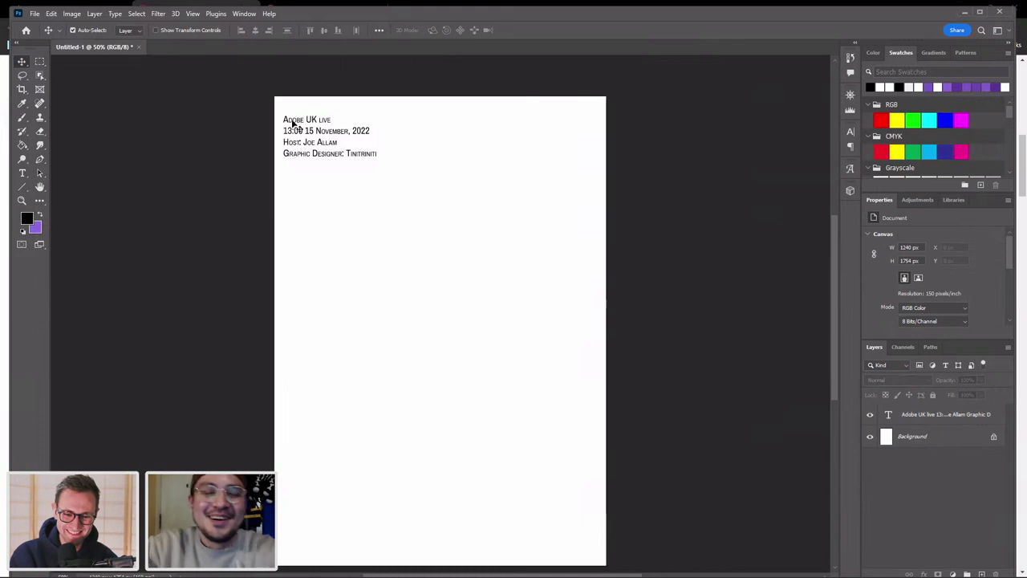
pyautogui.click(301, 141)
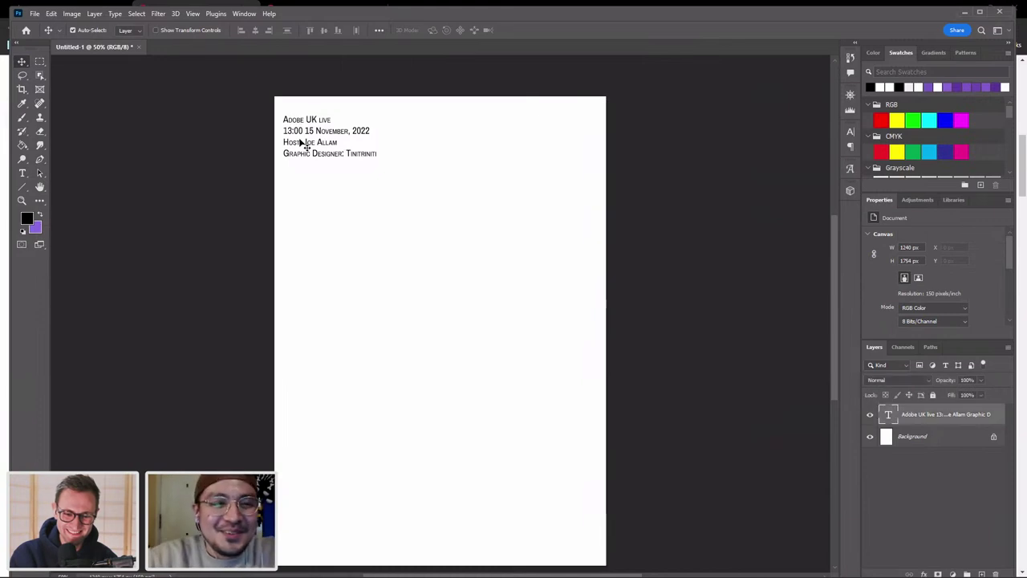
pyautogui.click(964, 14)
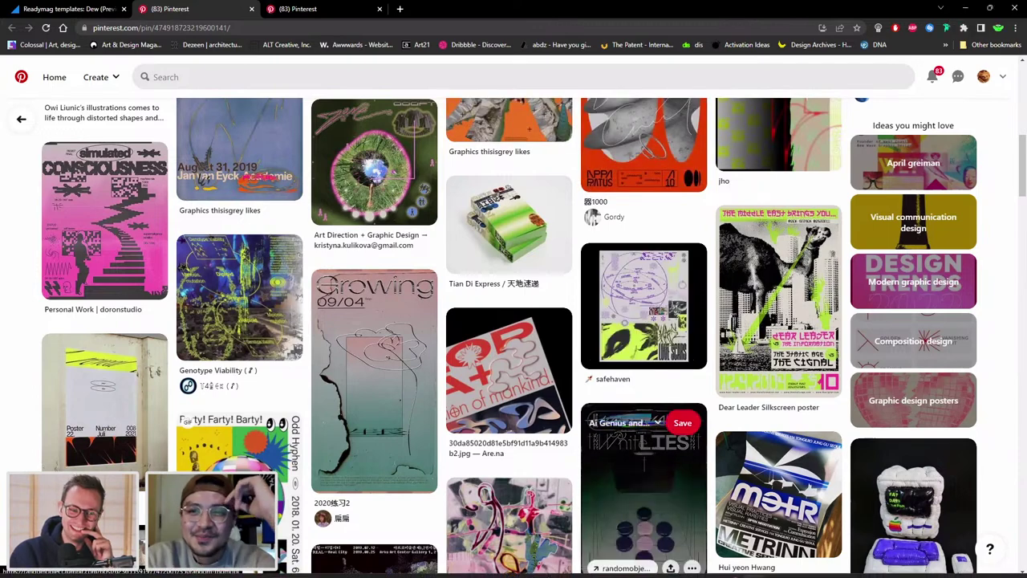
# Bring up the Midjourney Bot chat in Discord from the taskbar.
pyautogui.moveTo(676, 566)
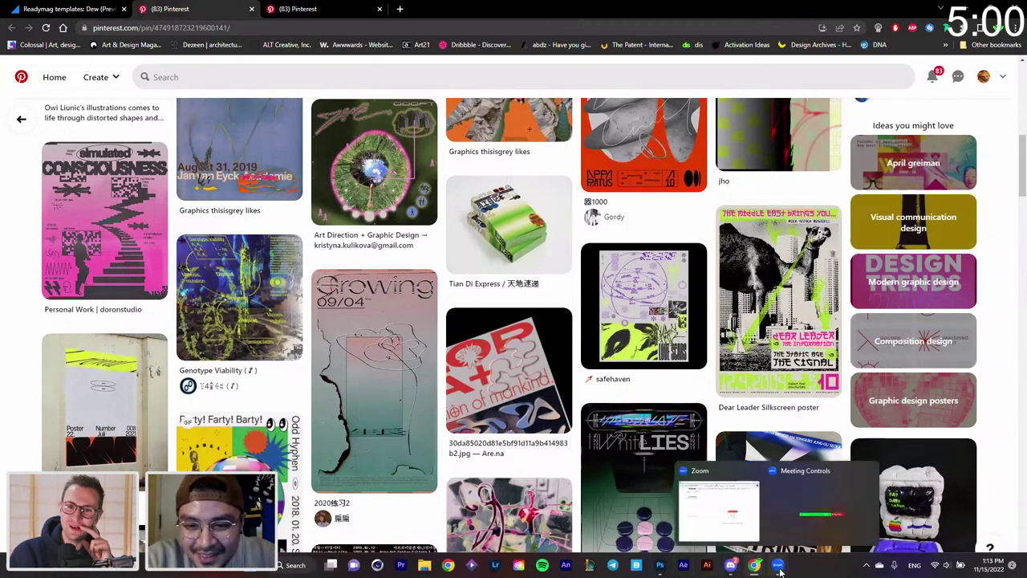
pyautogui.moveTo(747, 570)
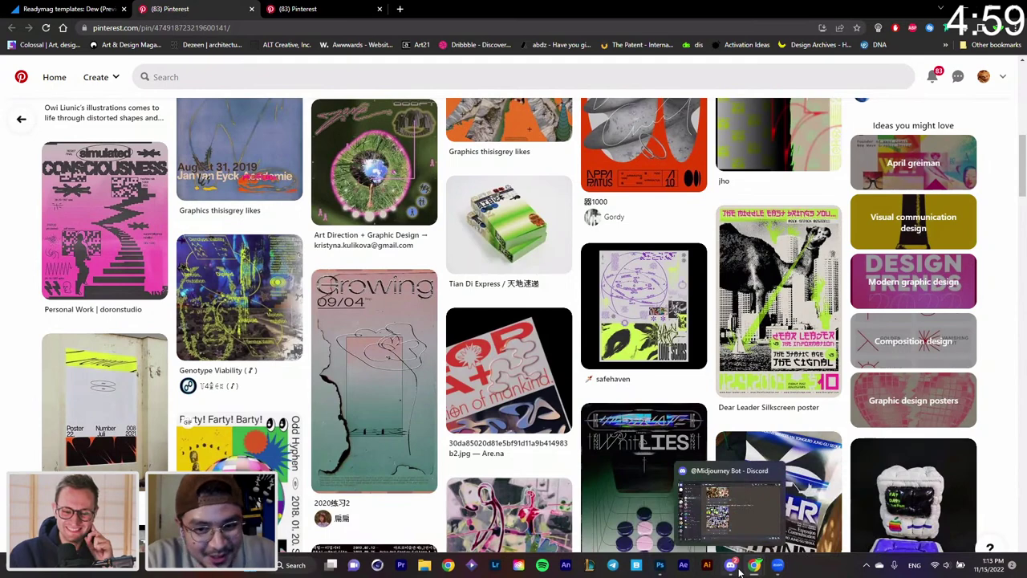
pyautogui.click(739, 572)
# Send a Midjourney /imagine prompt for a zoom meeting with puppies in the video boxes, version 4.
pyautogui.scroll(5, 658, 317)
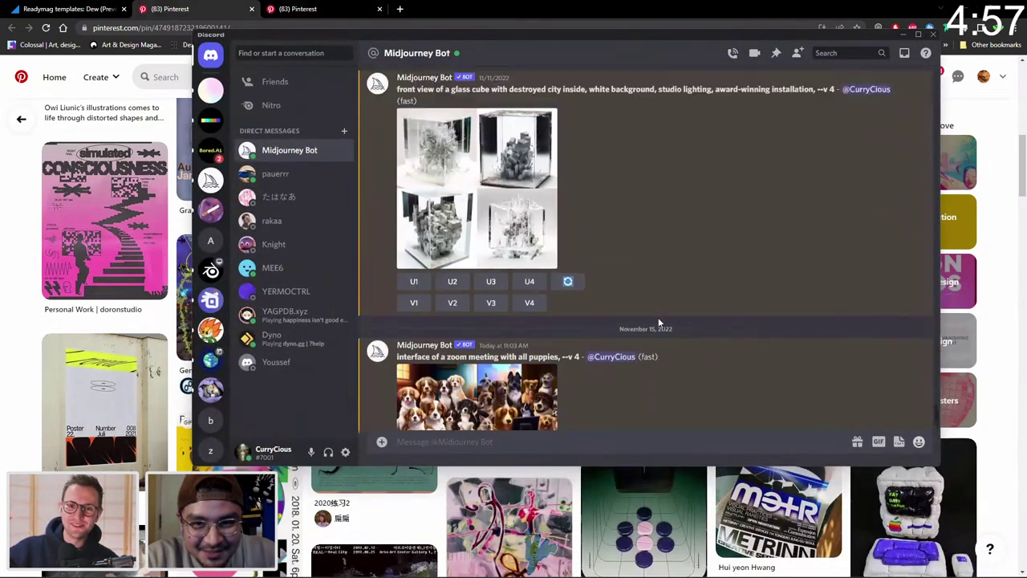
pyautogui.scroll(2, 657, 319)
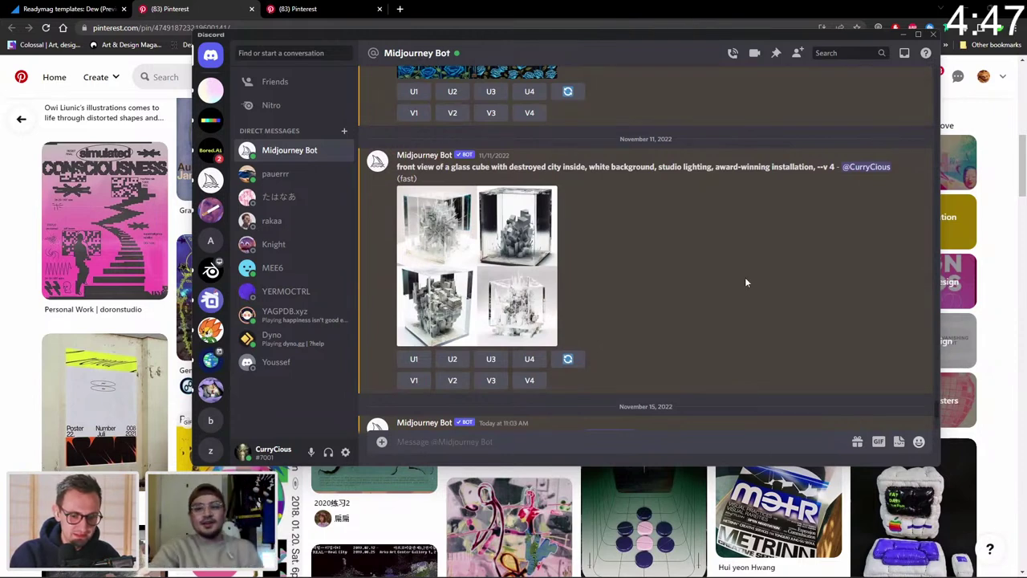
pyautogui.click(584, 435)
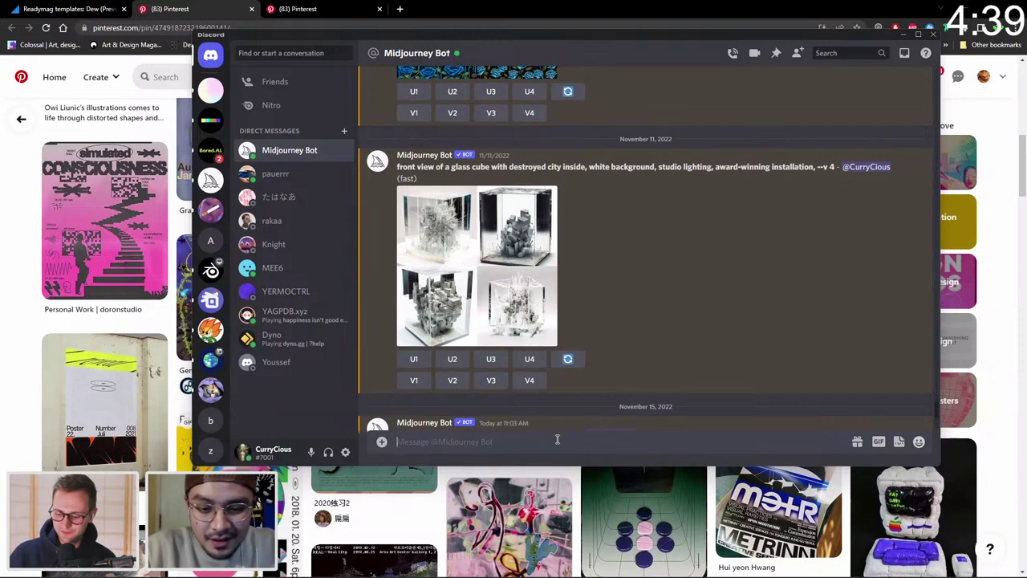
pyautogui.write('/')
pyautogui.click(552, 246)
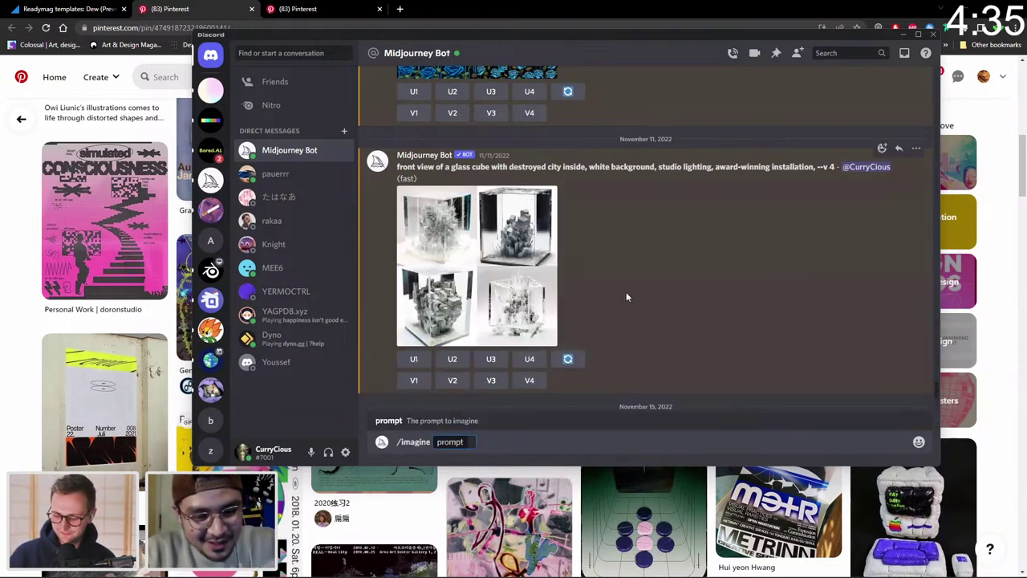
pyautogui.write('scr')
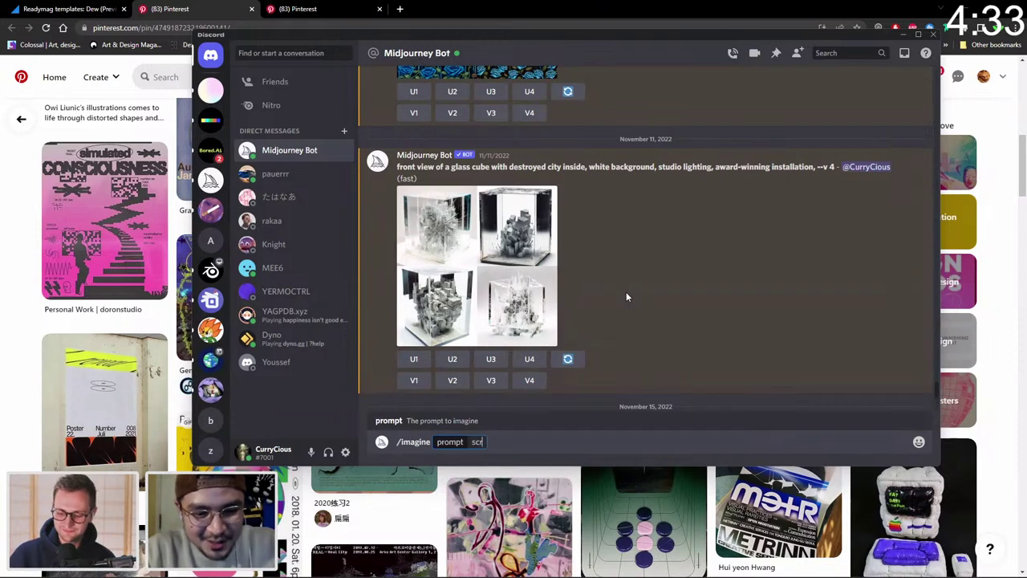
pyautogui.write('eensho')
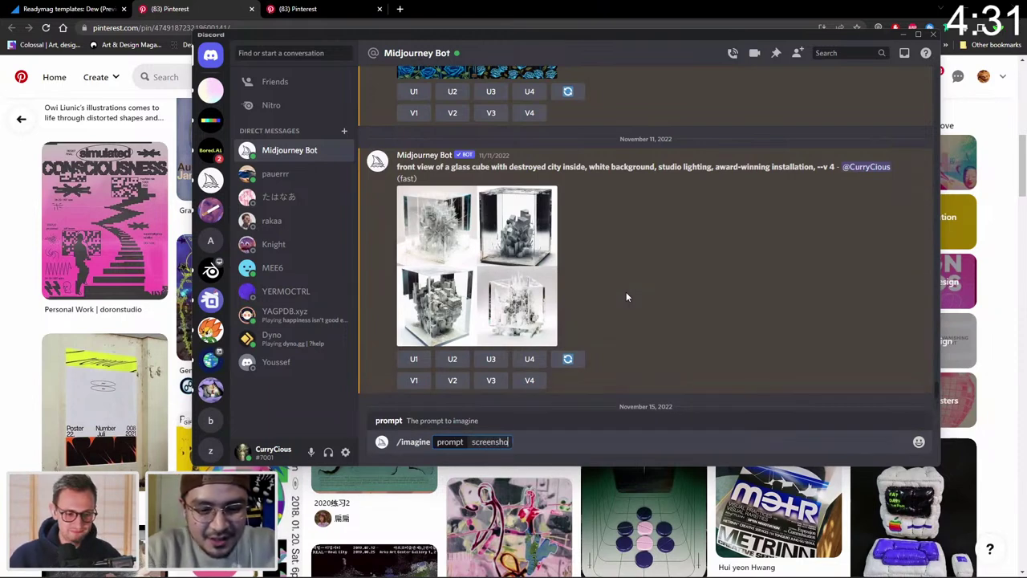
pyautogui.write('yt of a  z')
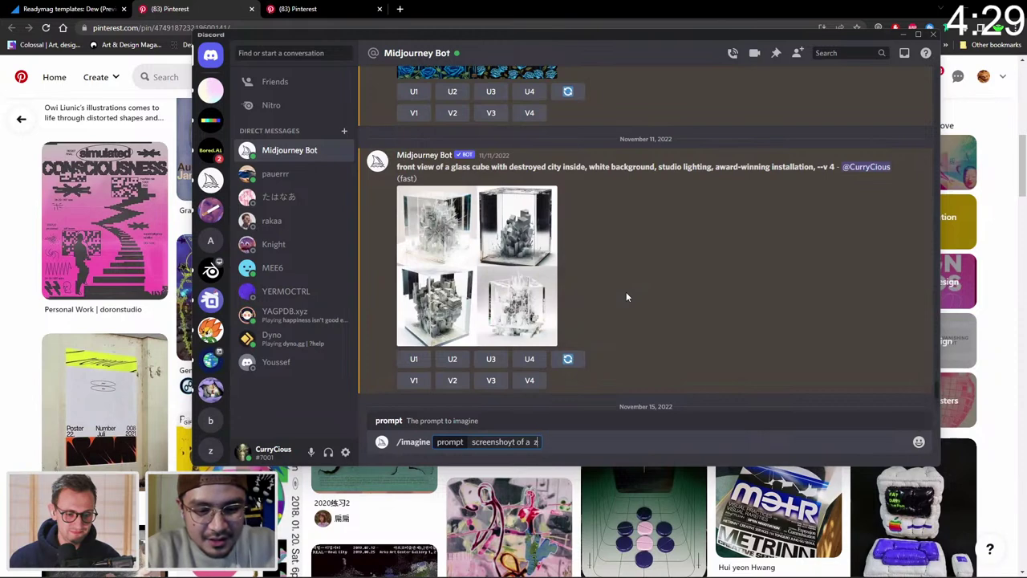
pyautogui.write('oom meeting')
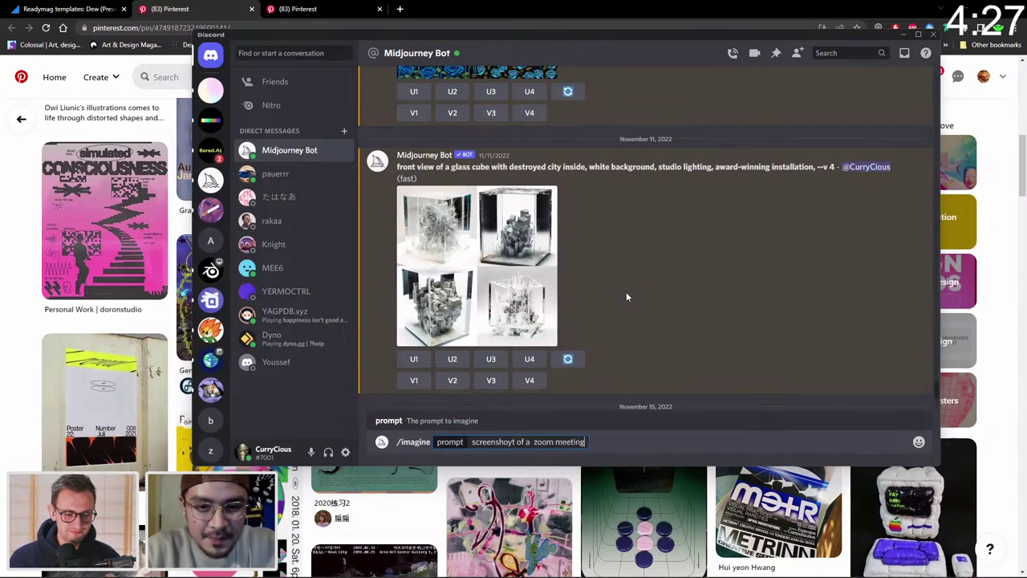
pyautogui.write(' with pu')
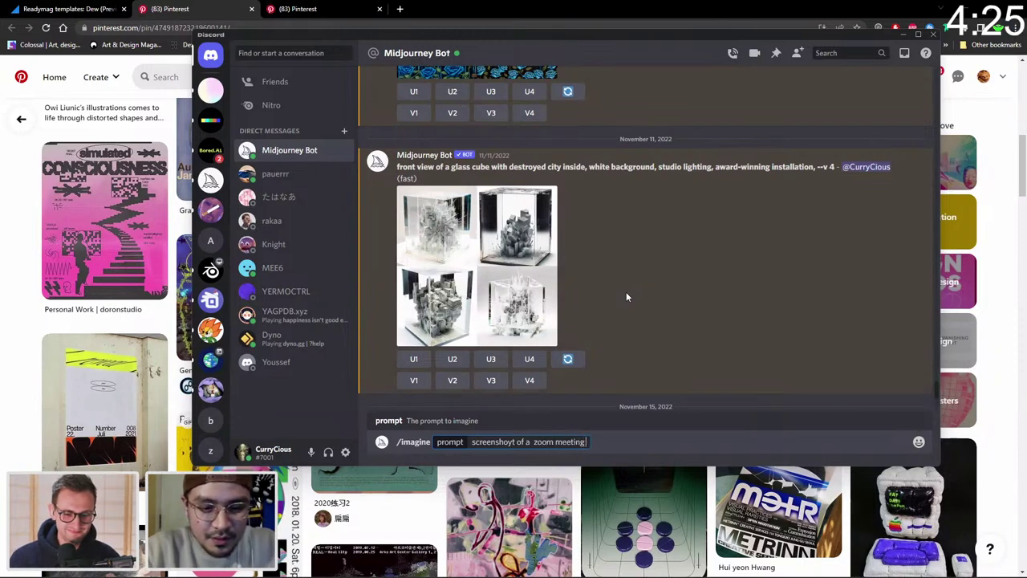
pyautogui.write('ppi')
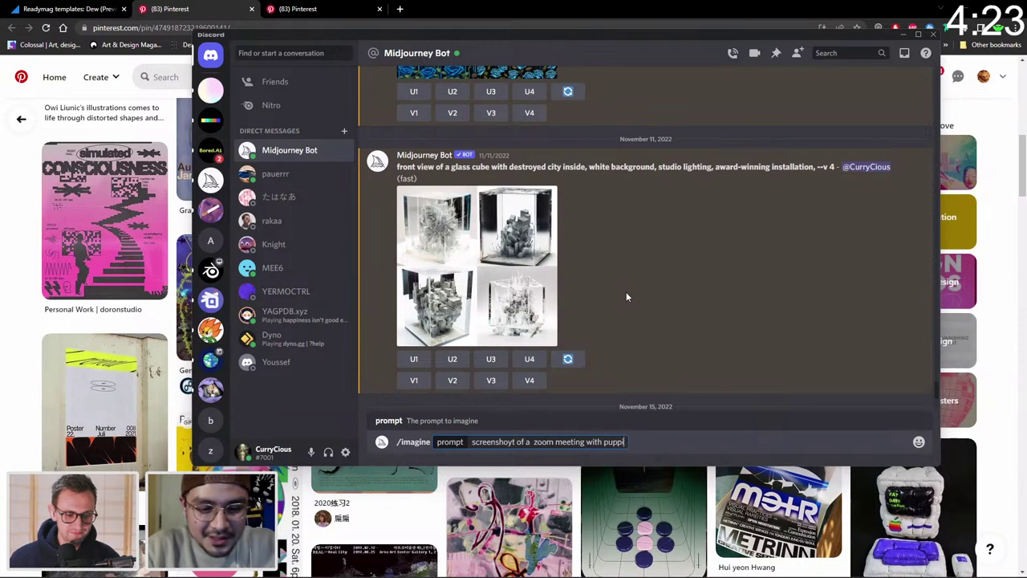
pyautogui.write('es in the vide')
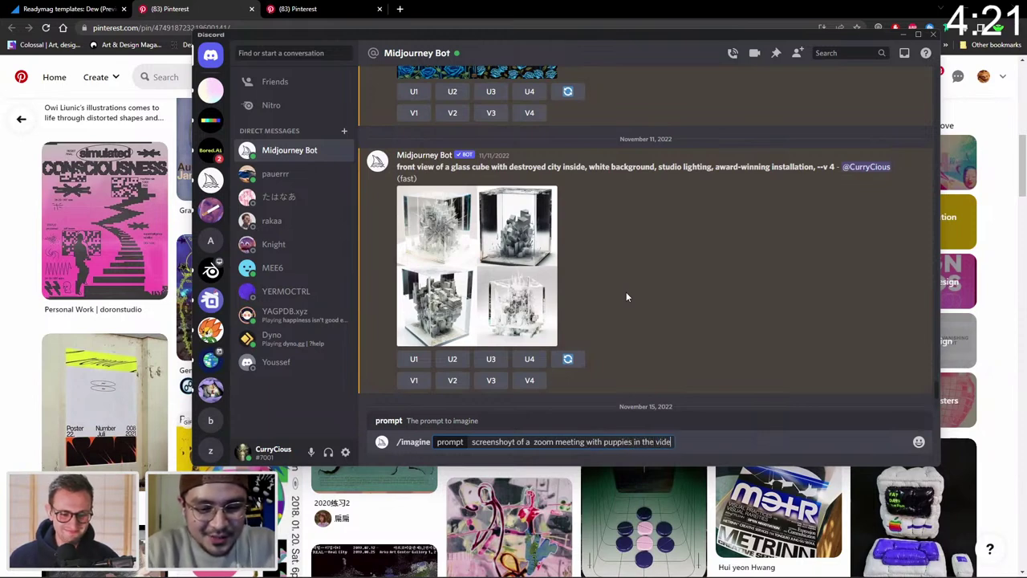
pyautogui.write('o boxes,')
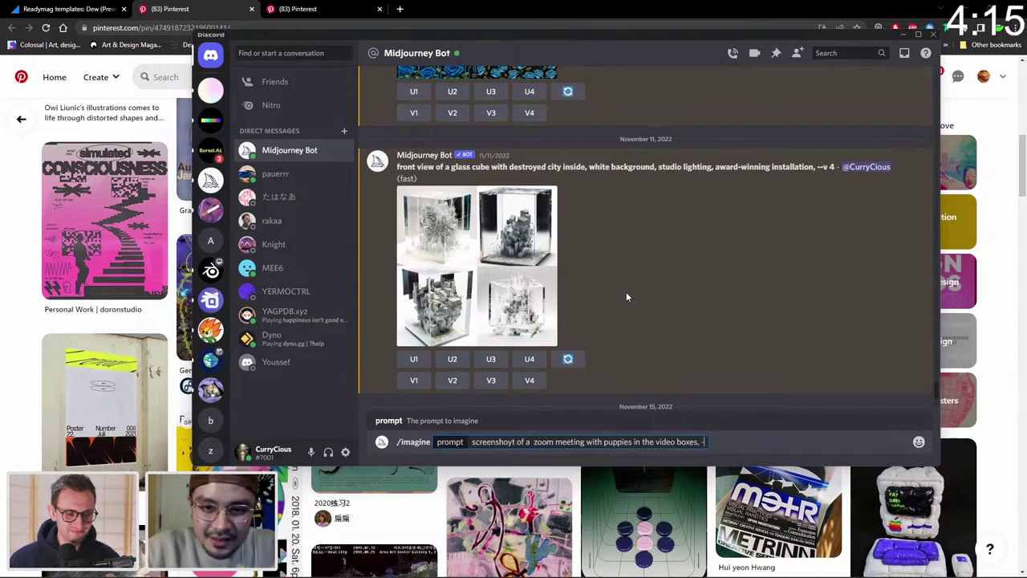
pyautogui.write('-v')
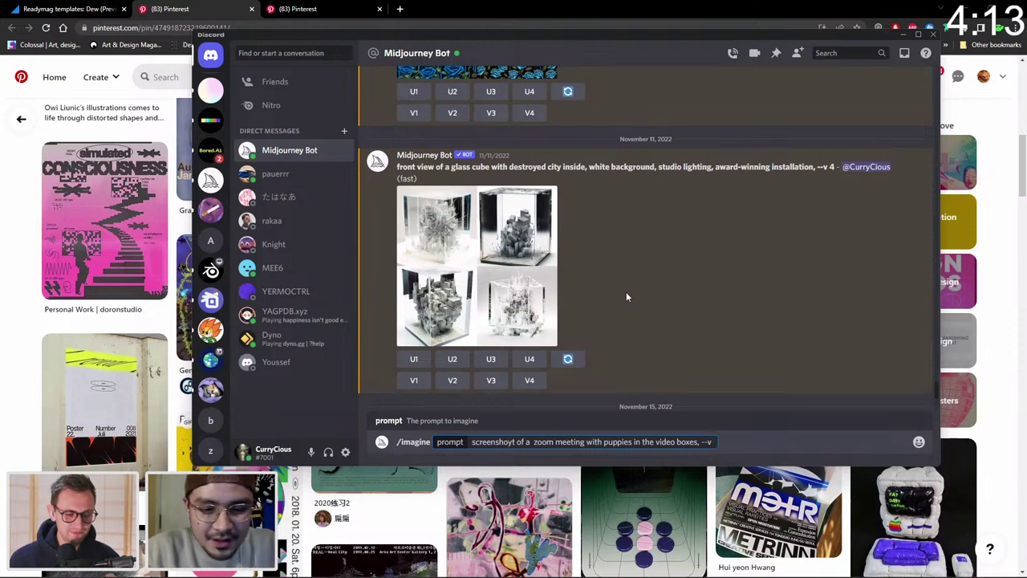
pyautogui.write(' 4')
pyautogui.press('Return')
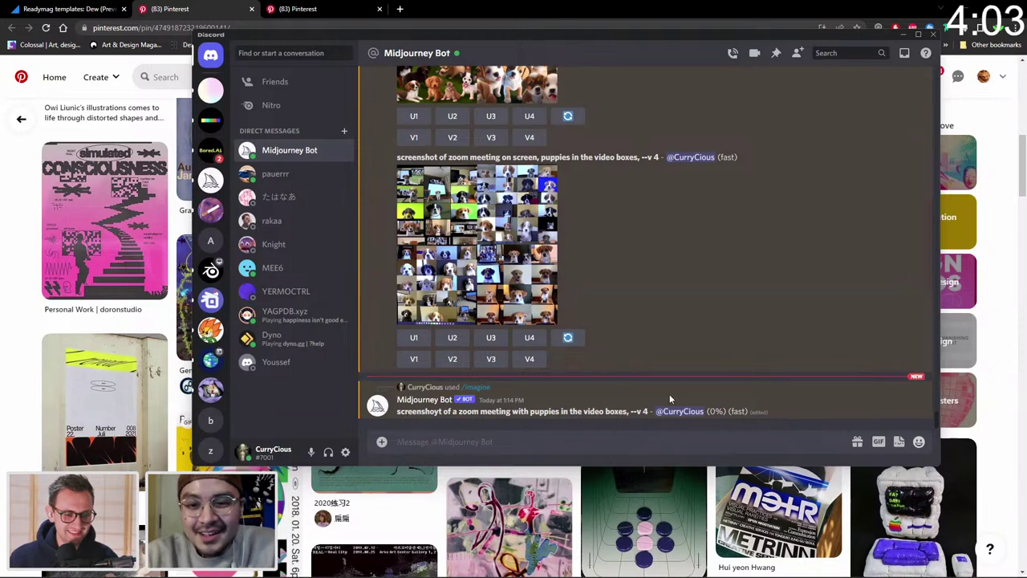
# Return to Photoshop while the Midjourney job runs.
pyautogui.click(738, 435)
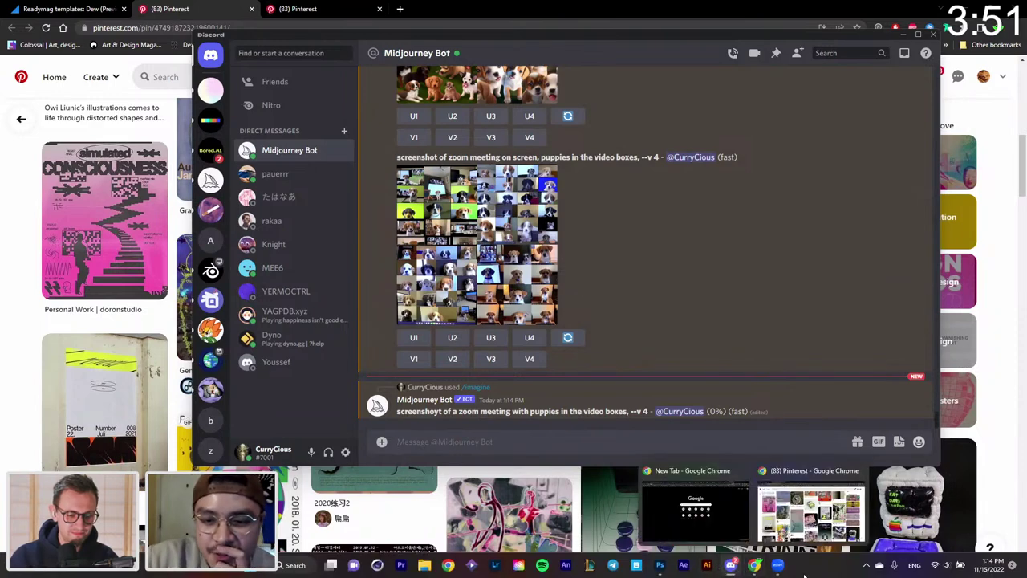
pyautogui.moveTo(741, 570)
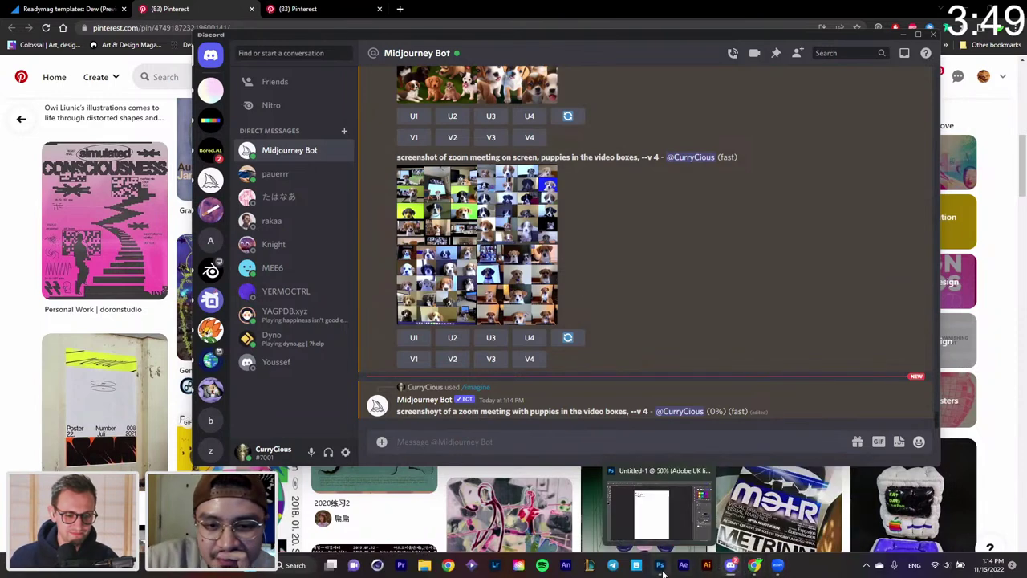
pyautogui.click(659, 565)
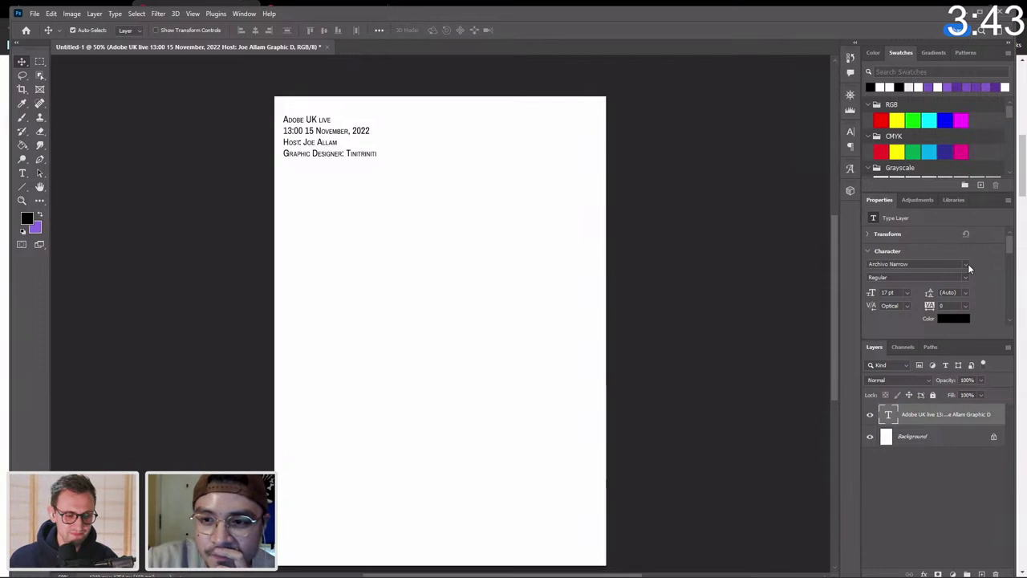
# Dismiss the font list keeping the header's original font, and return to the Midjourney chat.
pyautogui.click(967, 264)
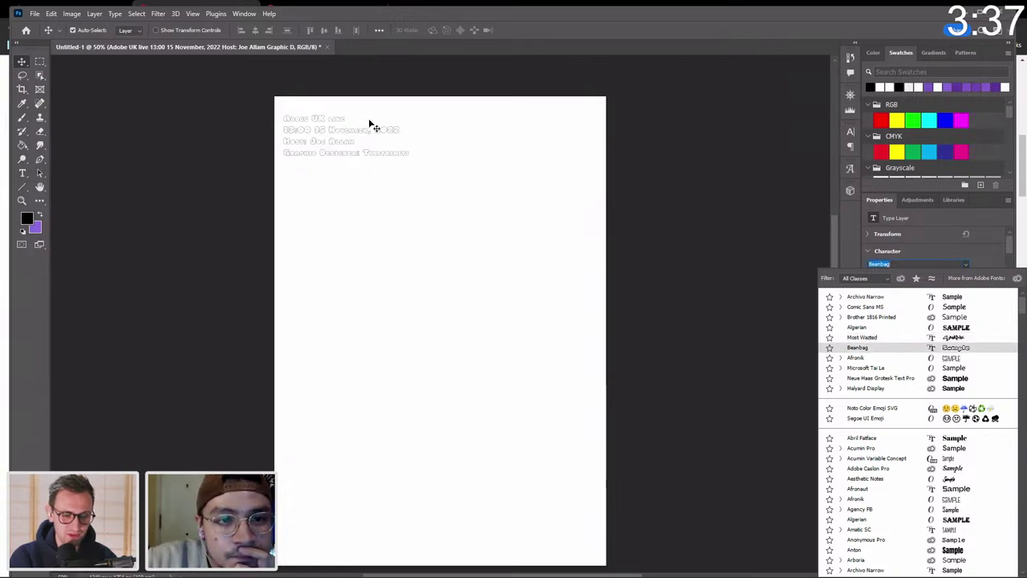
pyautogui.click(449, 184)
pyautogui.moveTo(761, 573)
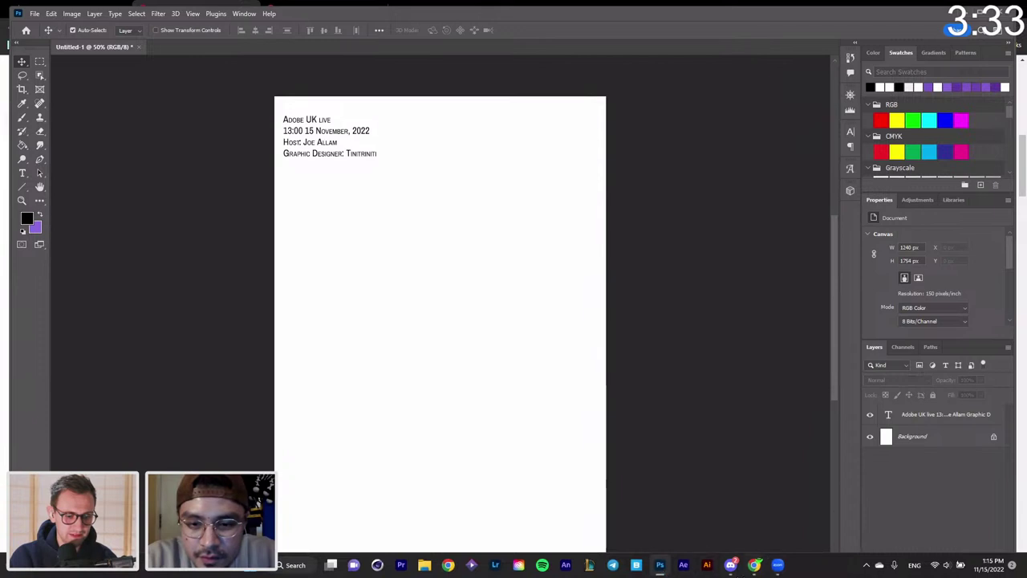
pyautogui.click(730, 565)
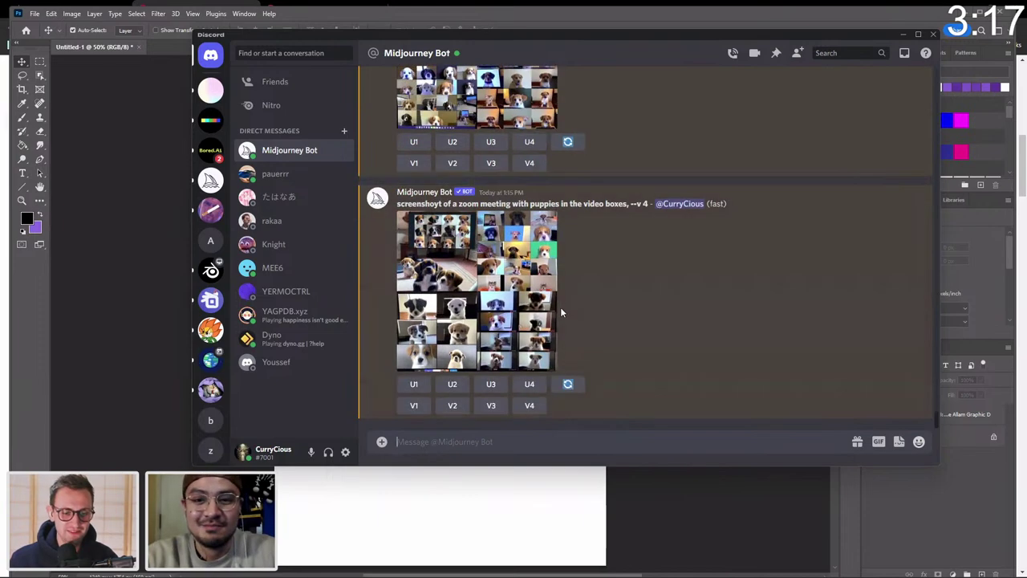
# Preview the enlarged puppy Zoom grid three times to compare the images.
pyautogui.click(499, 279)
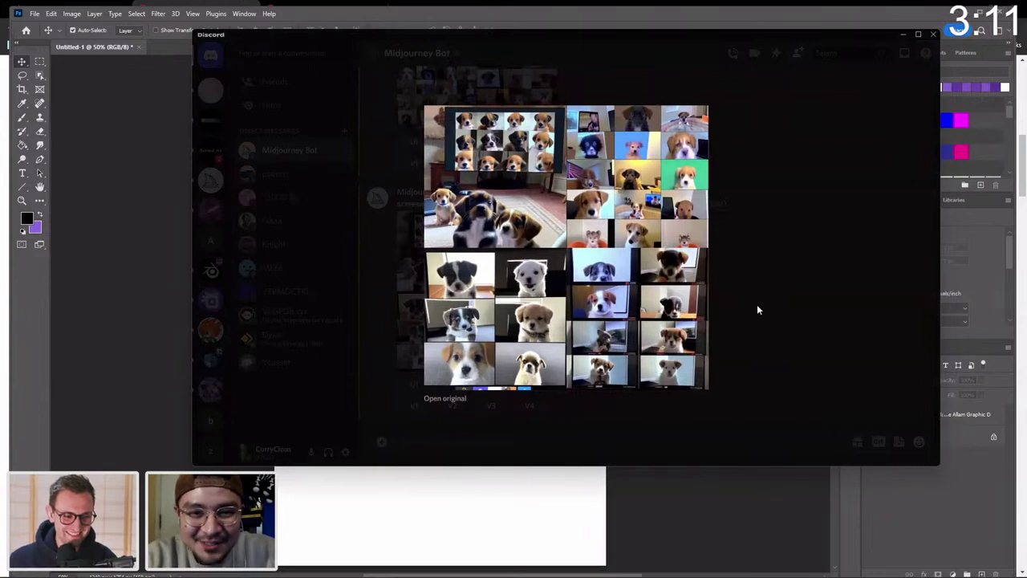
pyautogui.click(757, 326)
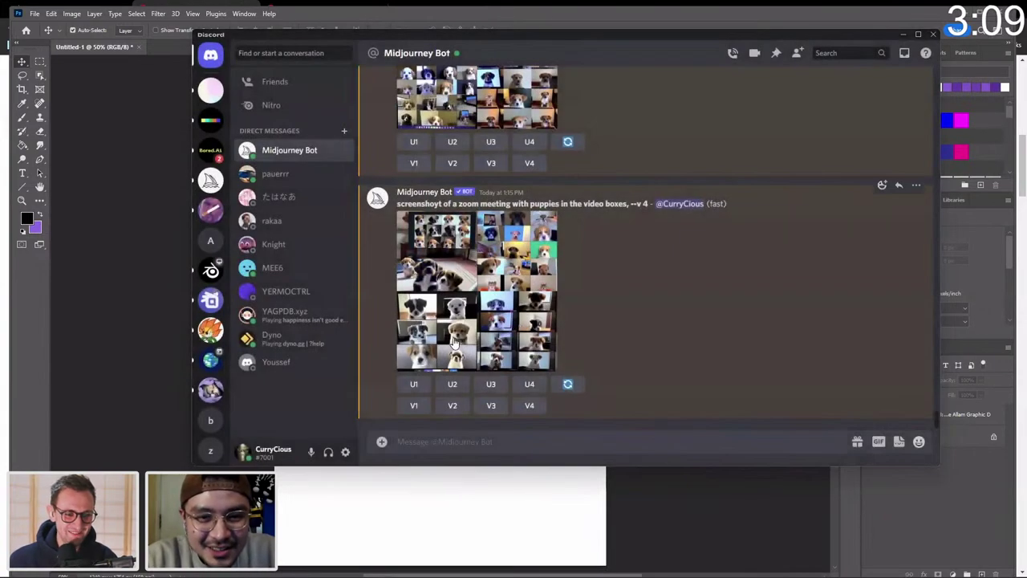
pyautogui.click(503, 329)
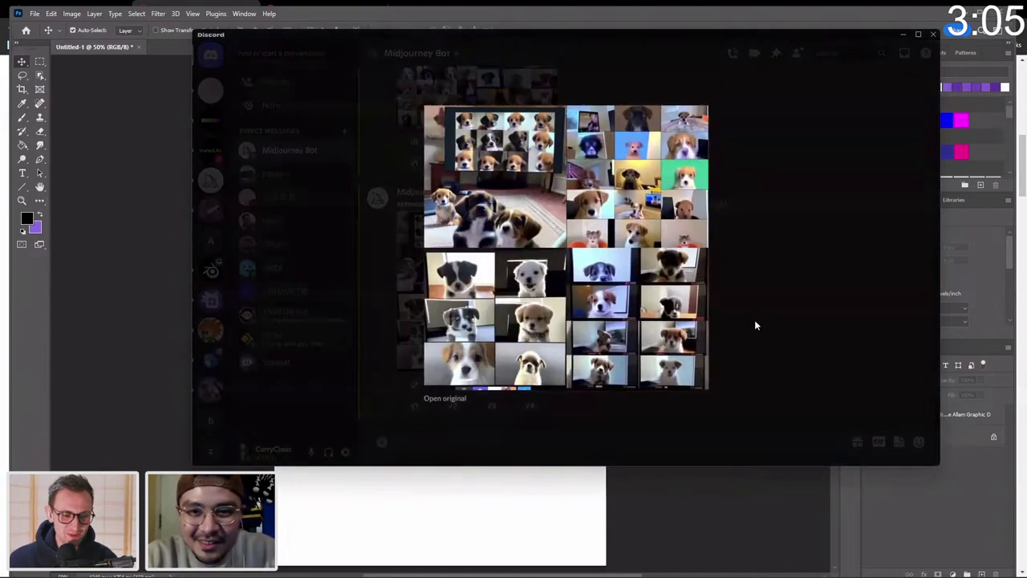
pyautogui.click(754, 325)
pyautogui.click(487, 359)
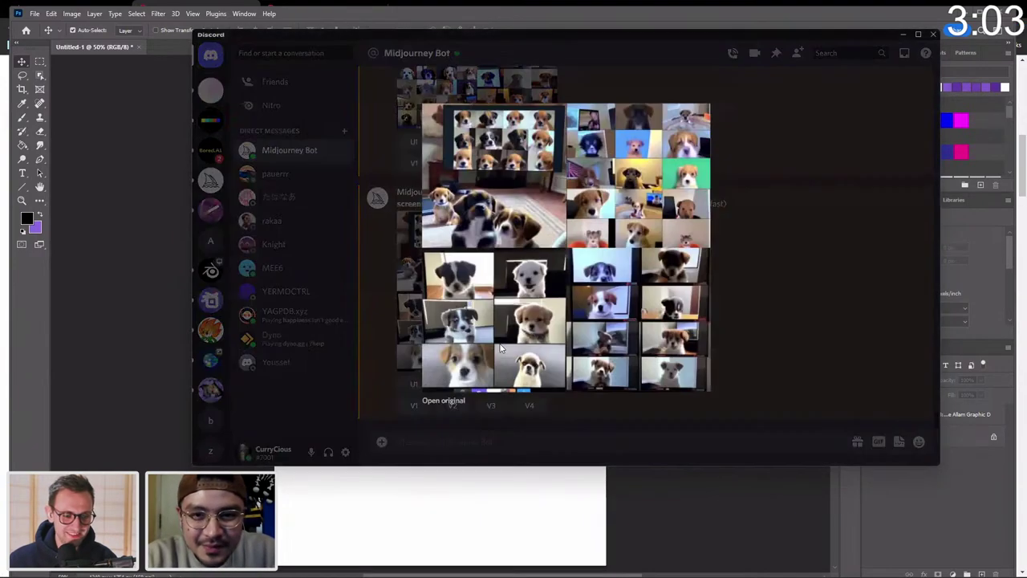
pyautogui.click(748, 322)
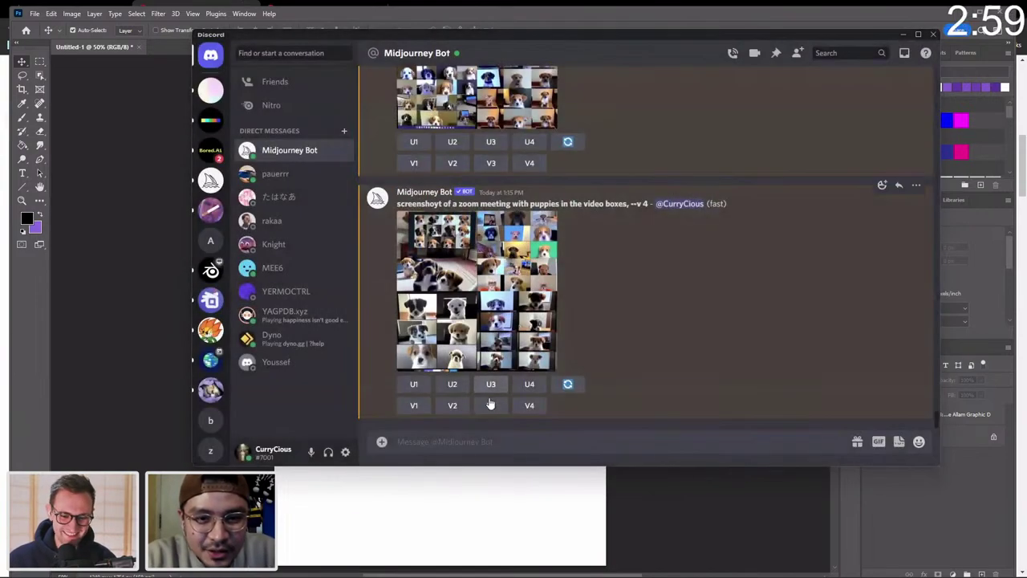
# Upscale the third and second puppy images (U3, U2) and return to Photoshop.
pyautogui.click(490, 384)
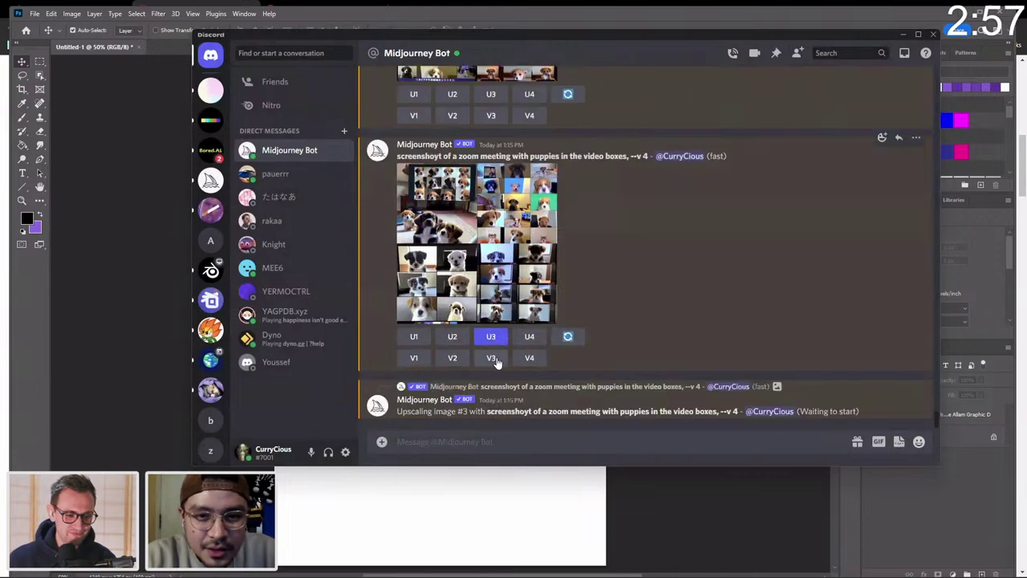
pyautogui.click(453, 336)
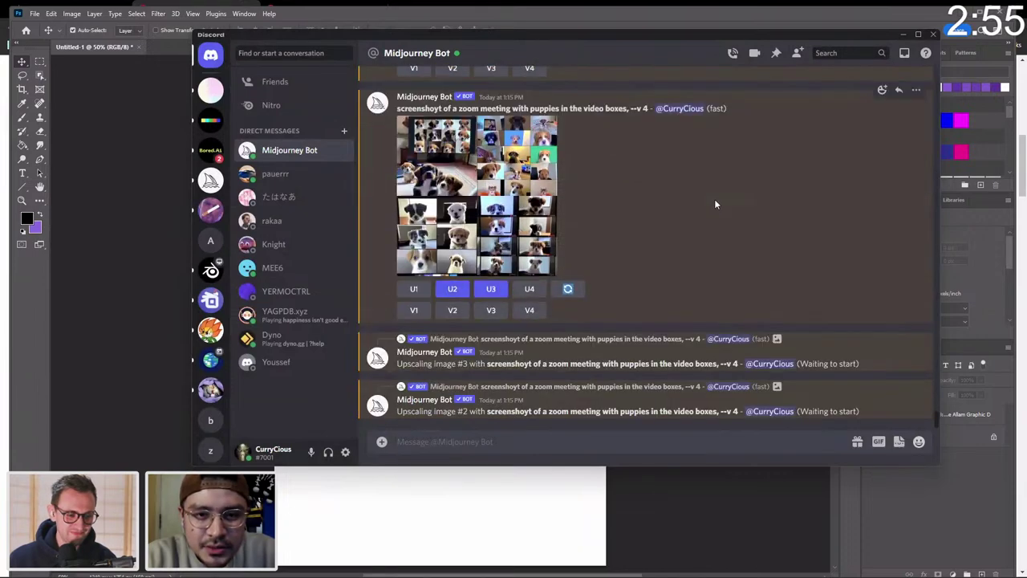
pyautogui.click(681, 525)
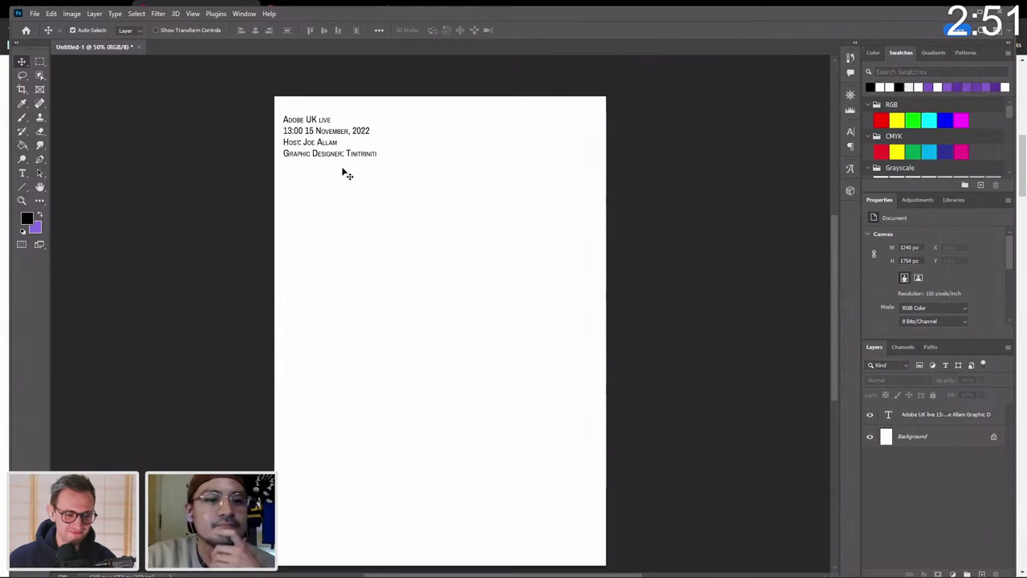
# Move the header down and right, and set it in Neue Haas Grotesk Text Pro 75 Bold, 13 pt.
pyautogui.moveTo(318, 152); pyautogui.dragTo(349, 182)
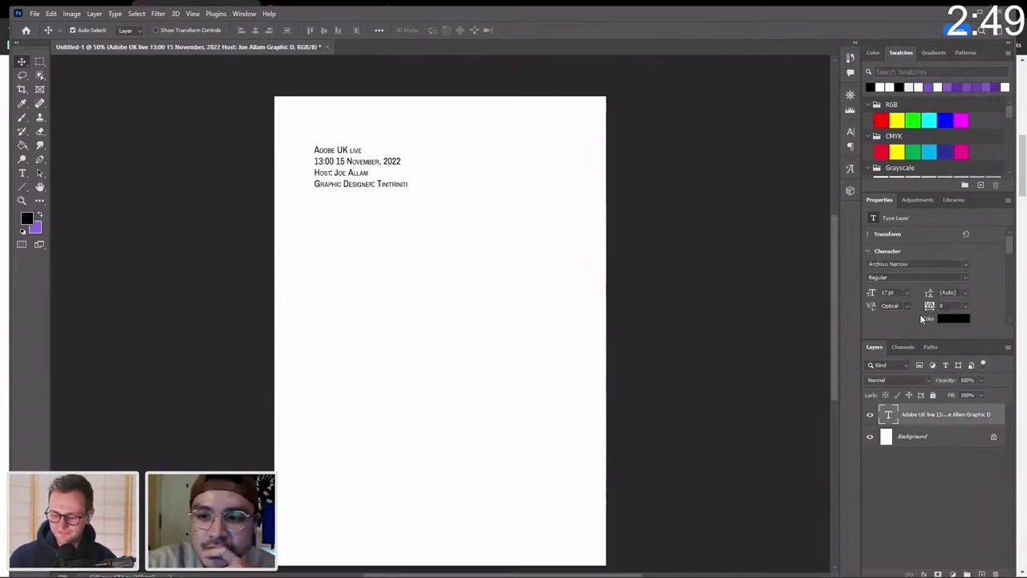
pyautogui.click(965, 263)
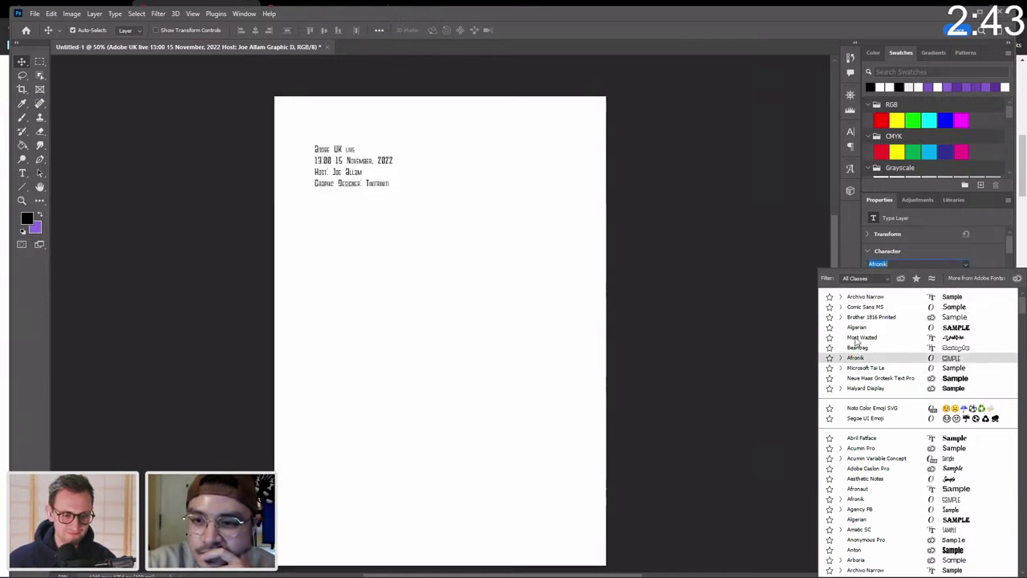
pyautogui.scroll(-1, 834, 411)
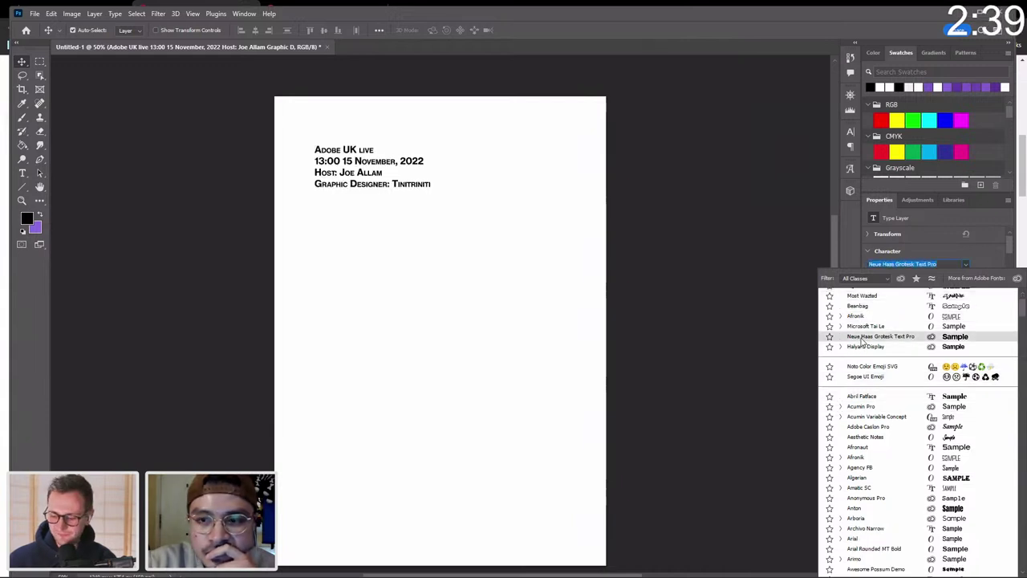
pyautogui.click(863, 337)
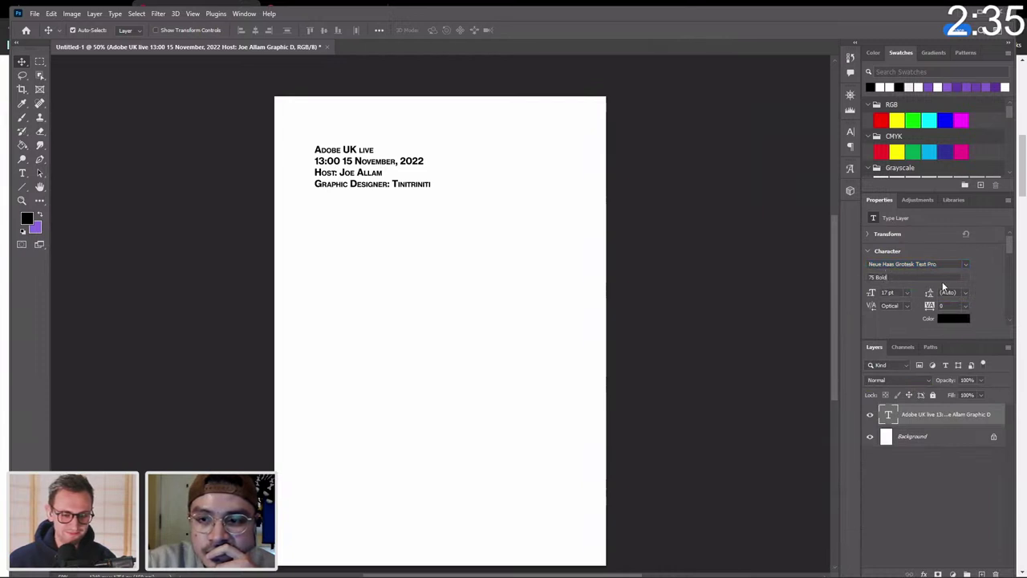
pyautogui.moveTo(874, 295); pyautogui.dragTo(871, 294)
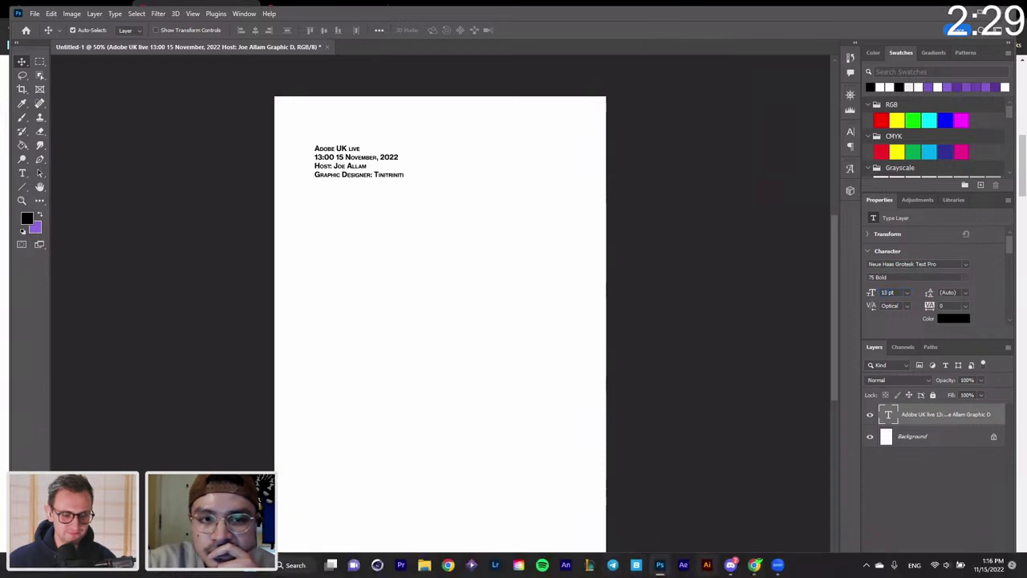
pyautogui.moveTo(767, 567)
pyautogui.click(730, 565)
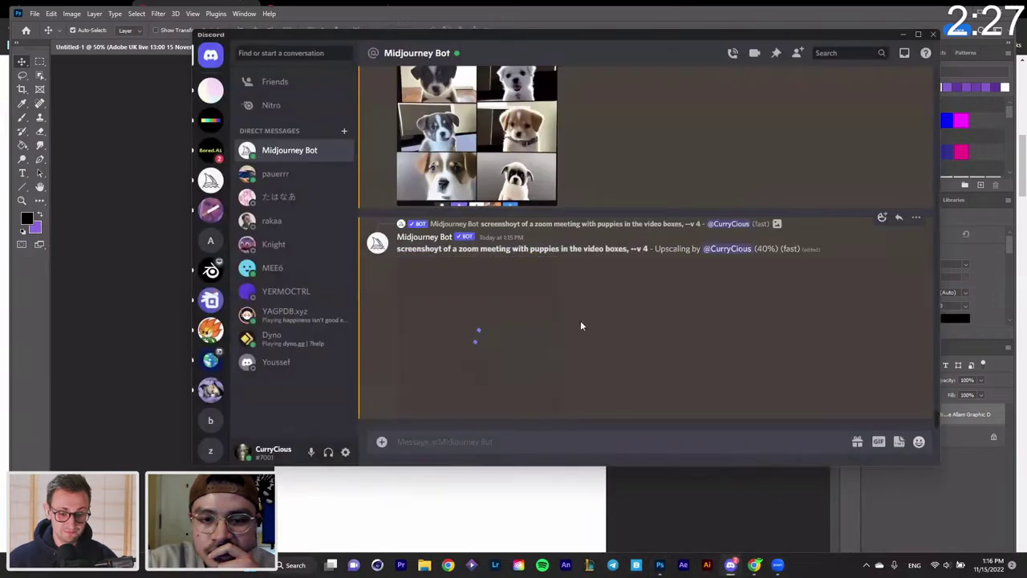
pyautogui.scroll(5, 579, 311)
pyautogui.scroll(-5, 578, 312)
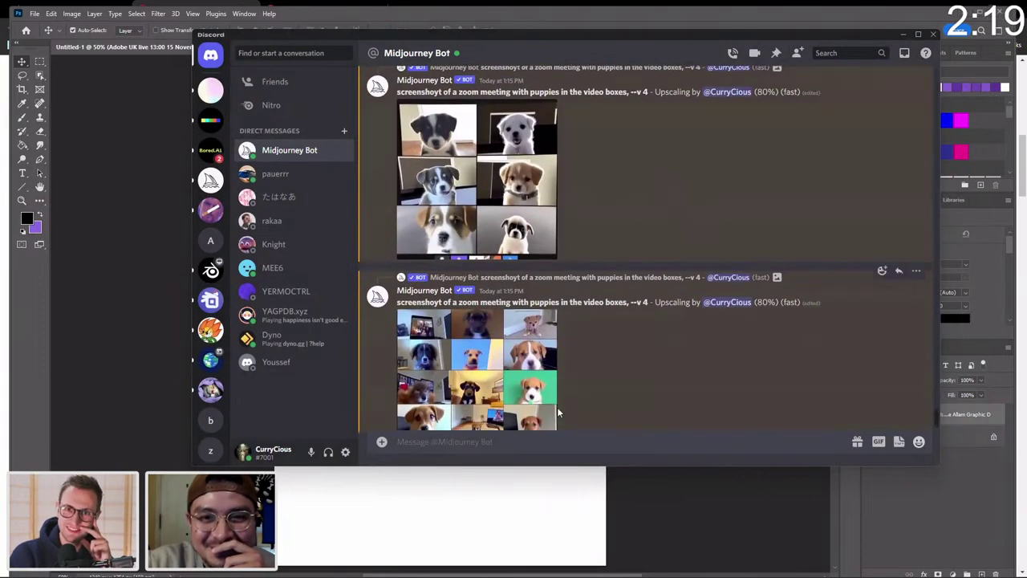
pyautogui.click(482, 505)
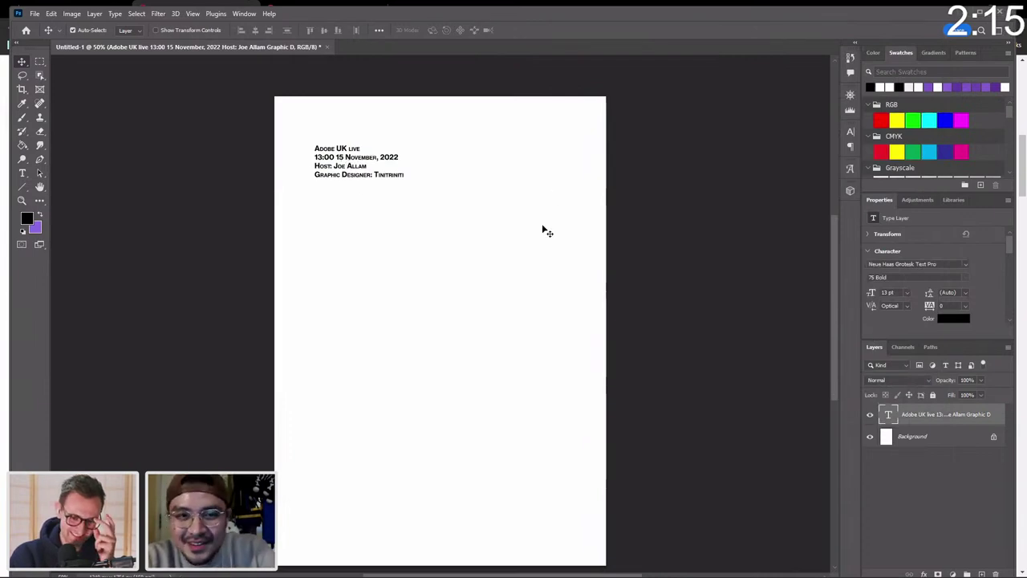
pyautogui.doubleClick(348, 179)
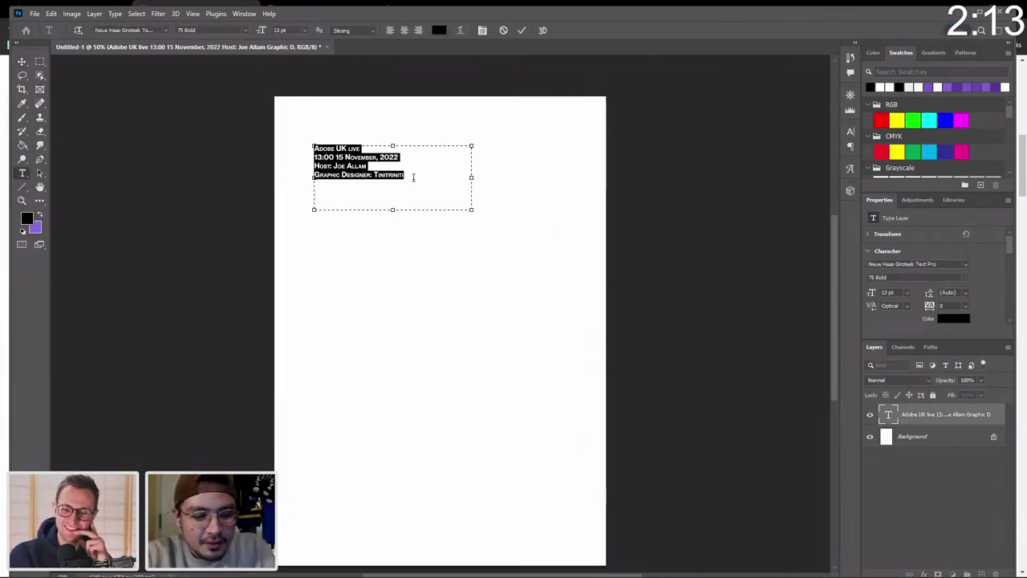
# Turn on All Caps for the header in the extra Character options and commit the text.
pyautogui.scroll(-1, 971, 280)
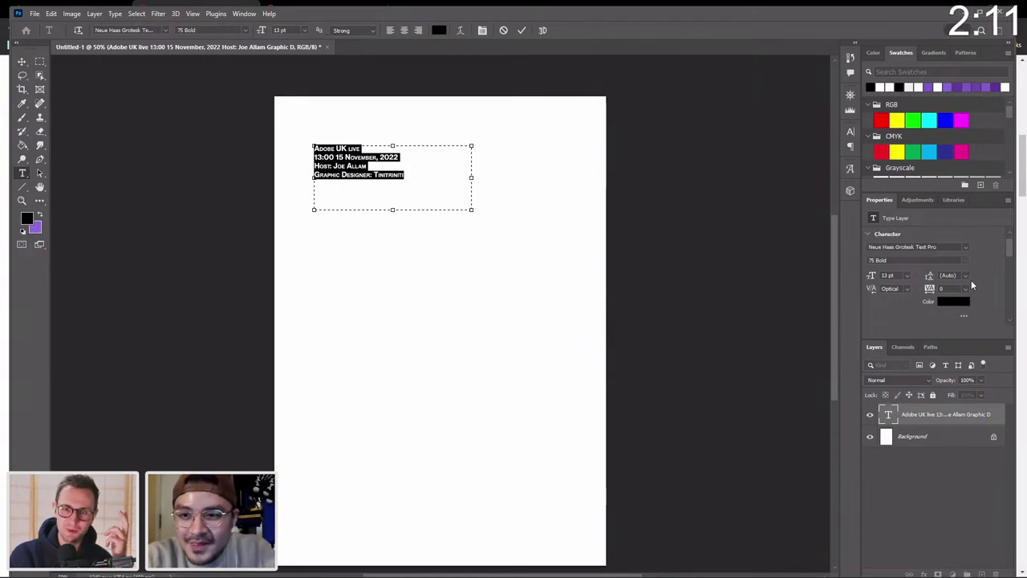
pyautogui.click(965, 315)
pyautogui.scroll(-1, 985, 295)
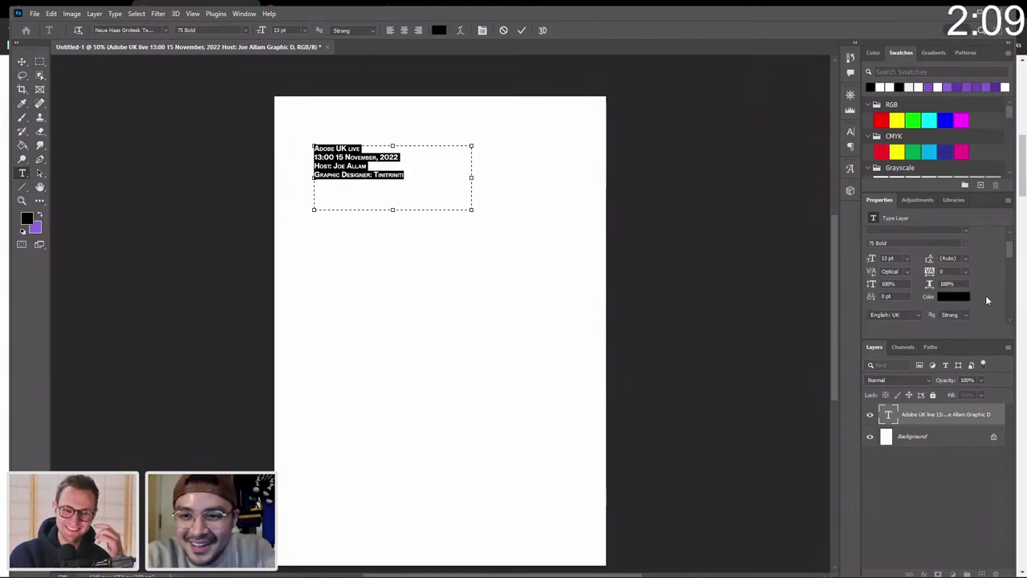
pyautogui.scroll(-2, 985, 295)
pyautogui.scroll(-2, 987, 300)
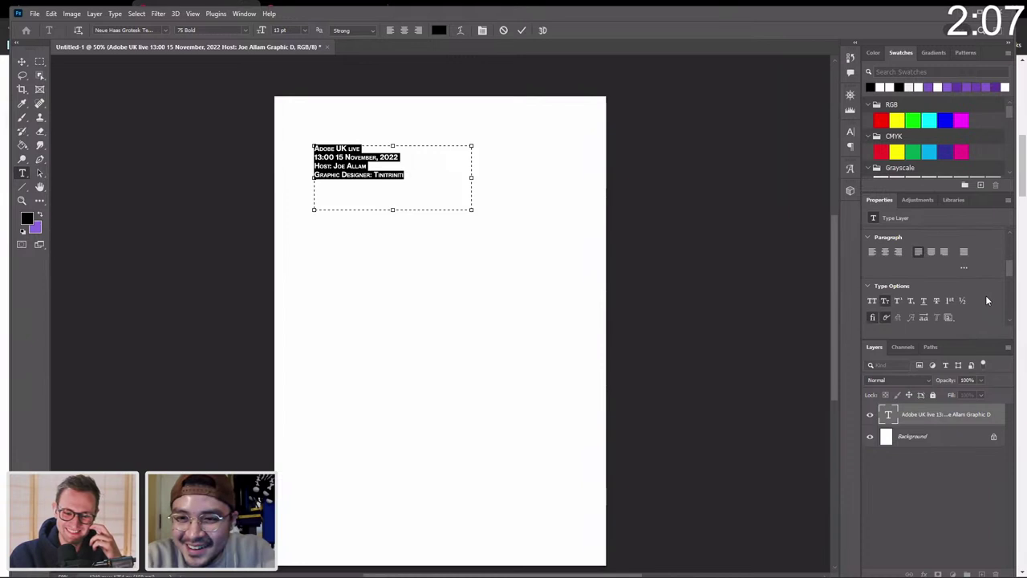
pyautogui.click(872, 285)
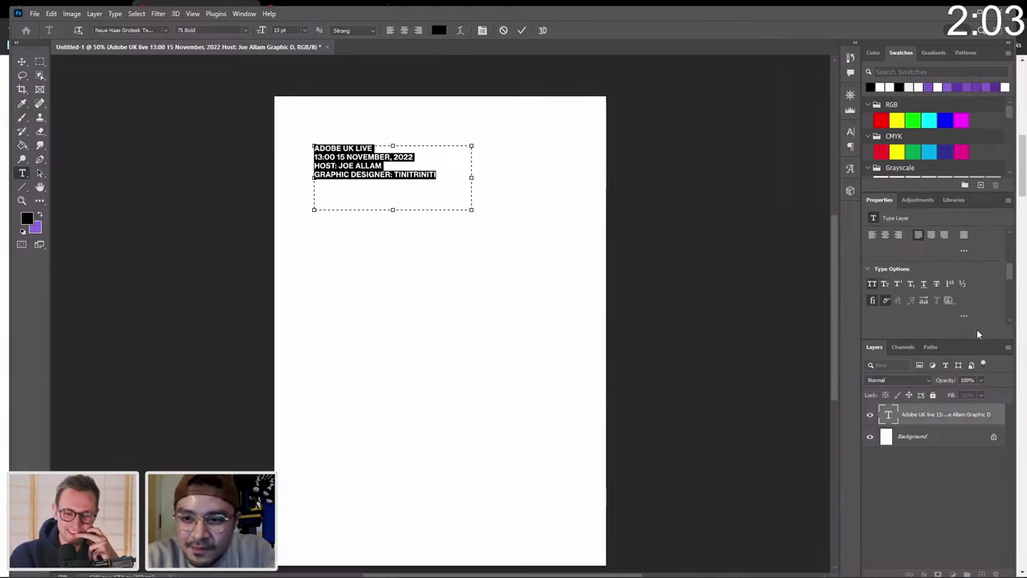
pyautogui.scroll(3, 996, 261)
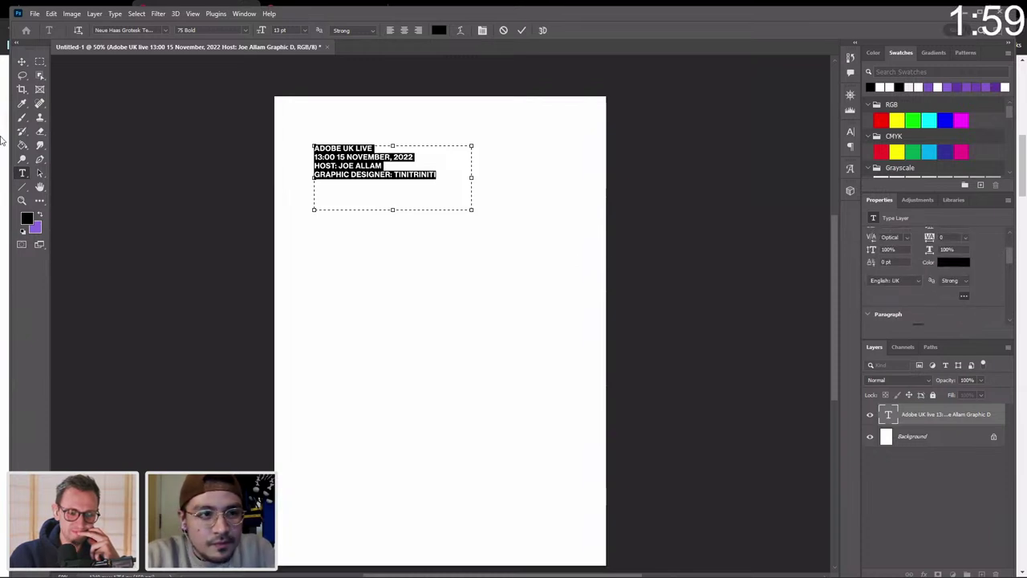
pyautogui.click(22, 64)
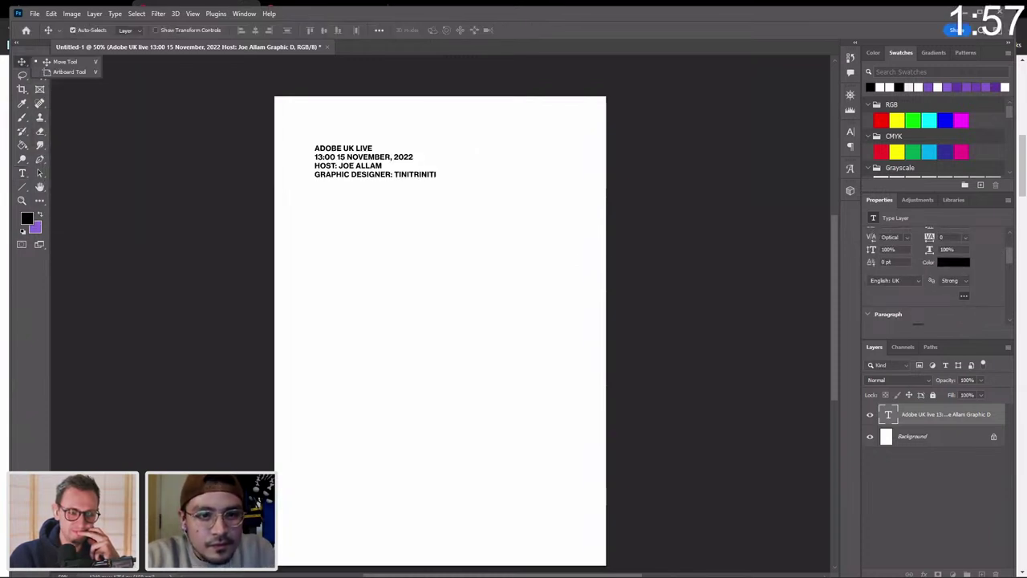
pyautogui.click(730, 565)
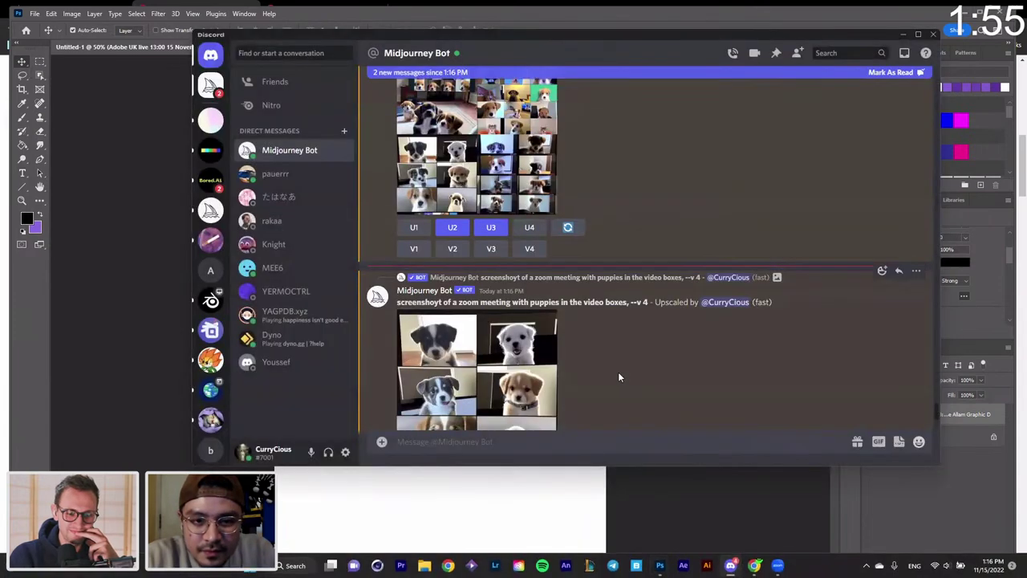
# Open the upscaled six-puppy image's original at full size in a Chrome tab and bring up its context menu.
pyautogui.scroll(-3, 618, 372)
pyautogui.scroll(-3, 618, 371)
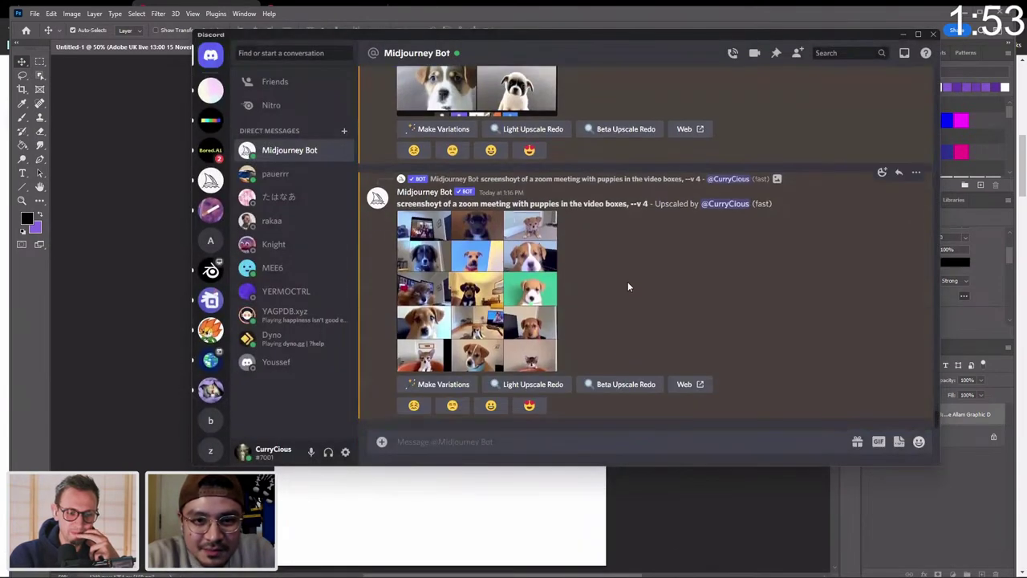
pyautogui.scroll(3, 628, 287)
pyautogui.click(479, 263)
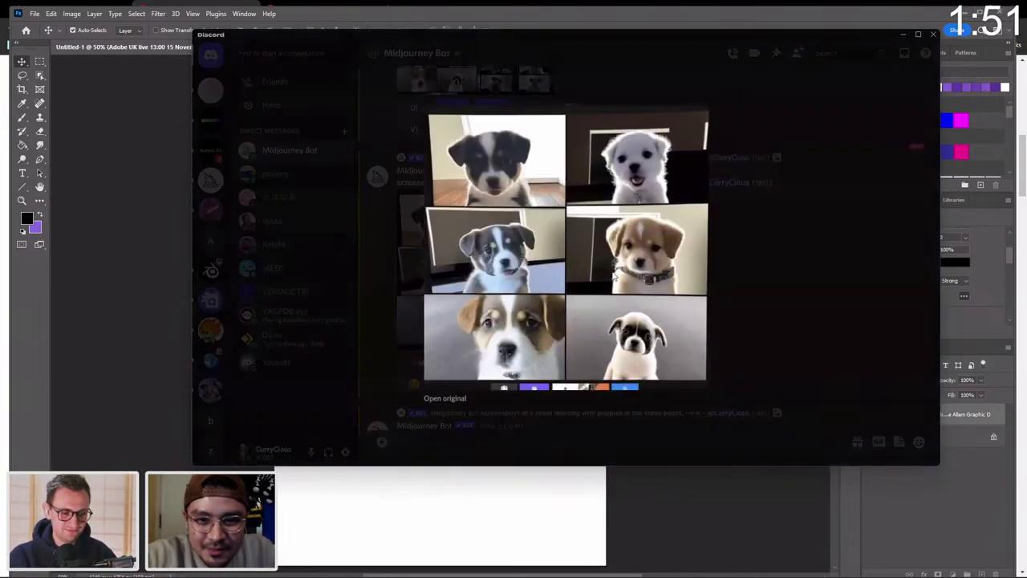
pyautogui.click(445, 398)
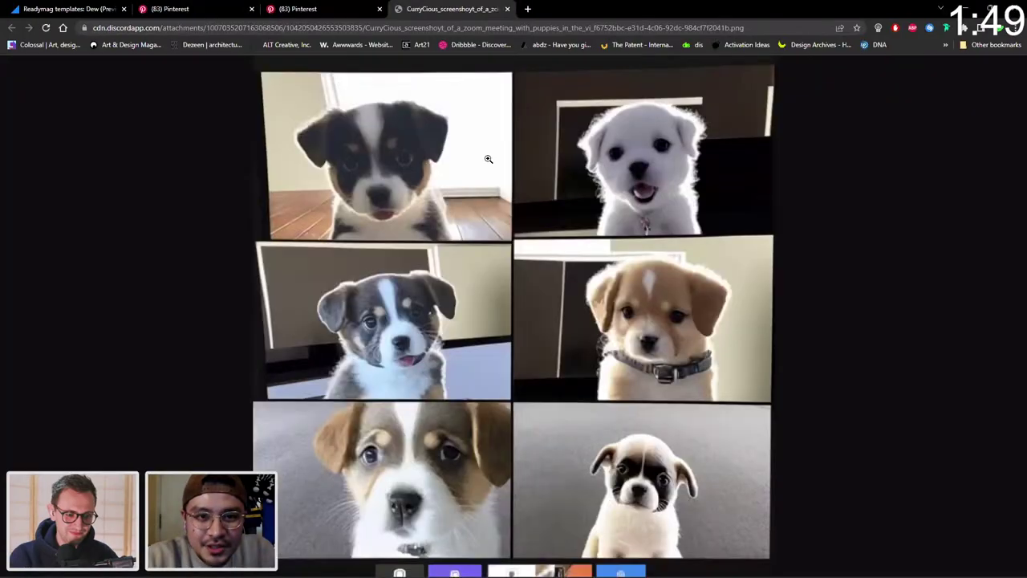
pyautogui.rightClick(432, 209)
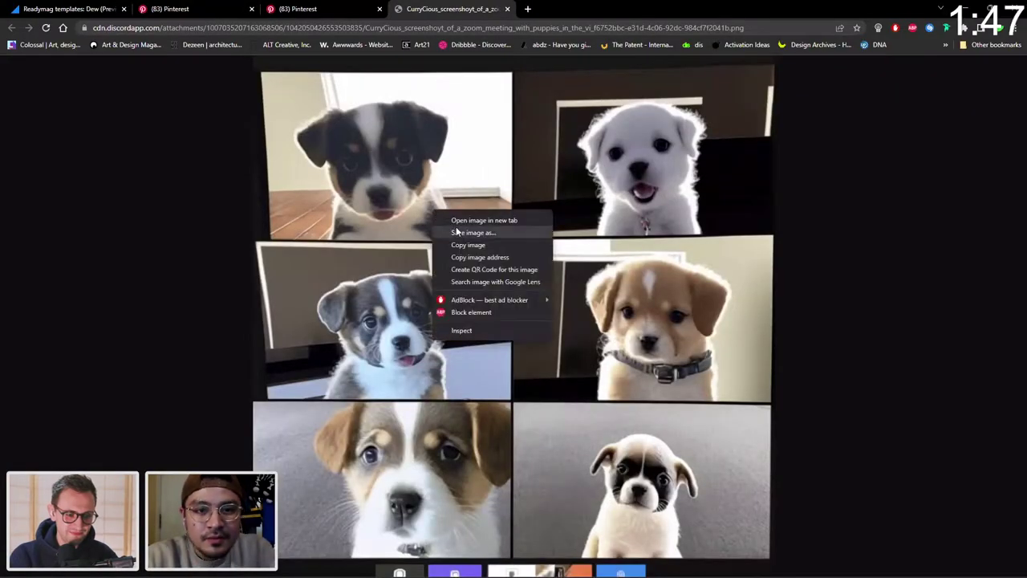
# From Save image as, create a new Desktop folder named 'adobe live poster'.
pyautogui.click(457, 232)
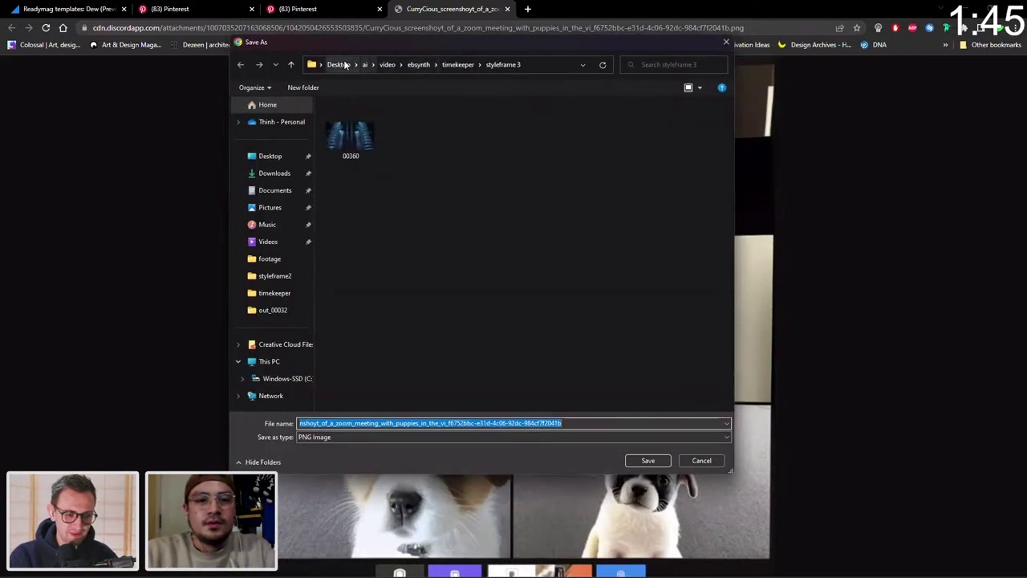
pyautogui.click(344, 66)
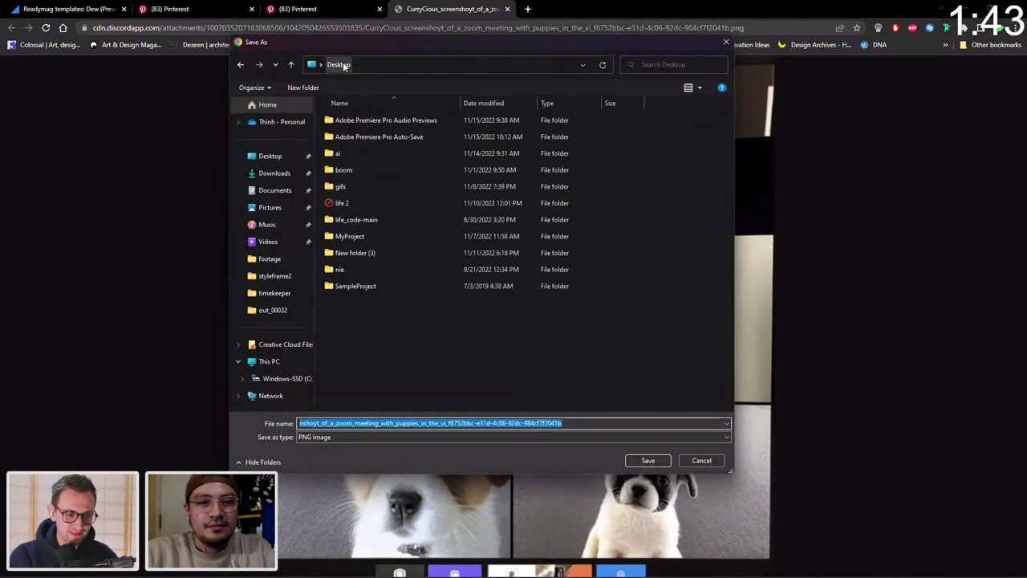
pyautogui.click(508, 367)
pyautogui.rightClick(513, 368)
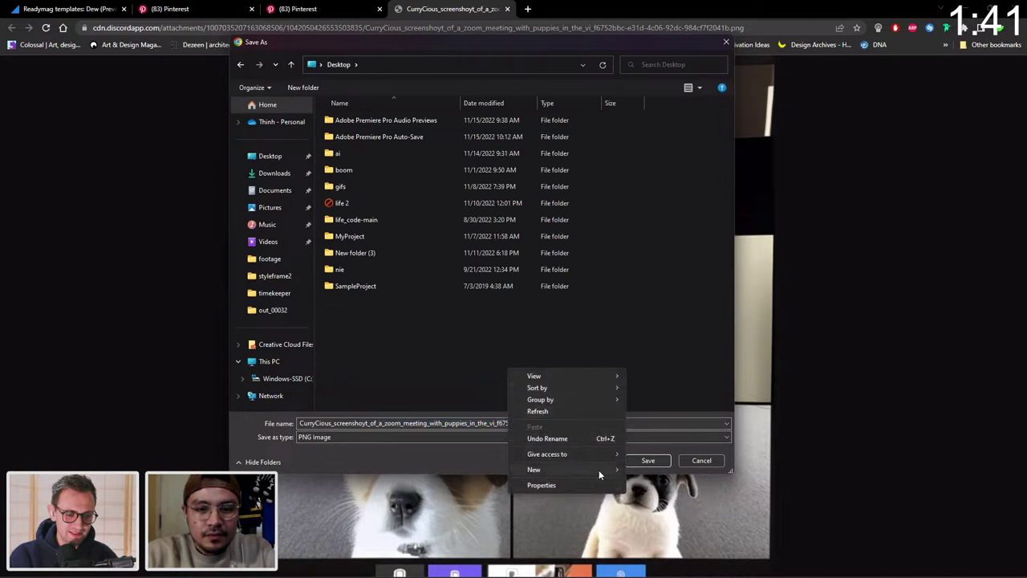
pyautogui.moveTo(598, 469)
pyautogui.click(684, 324)
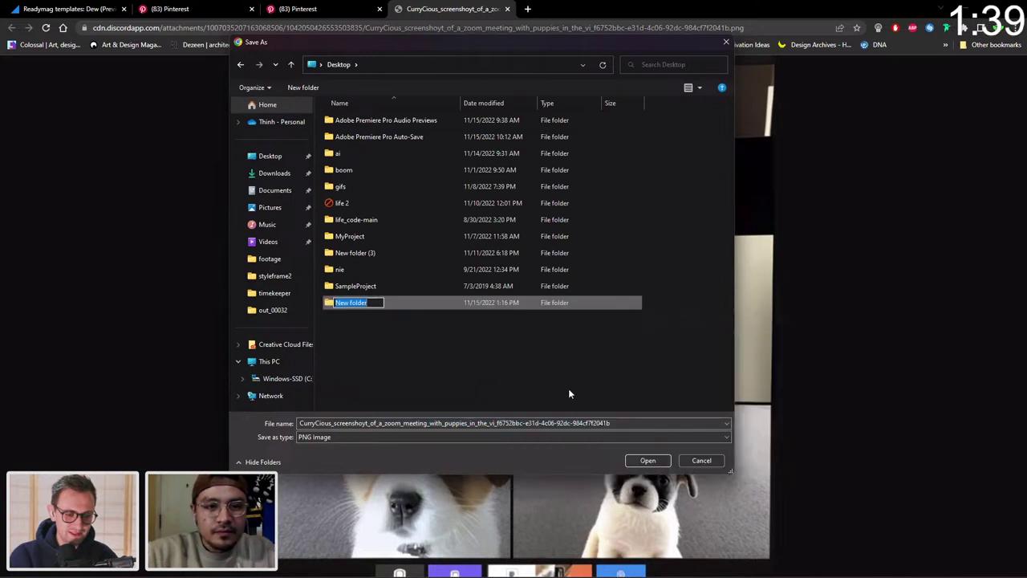
pyautogui.write('adobe live p')
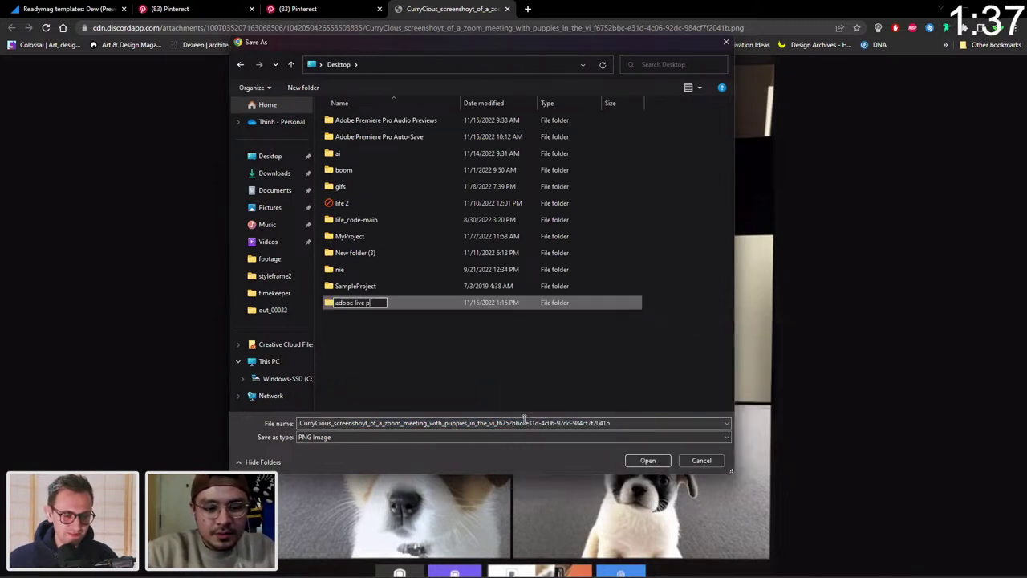
pyautogui.write('oster')
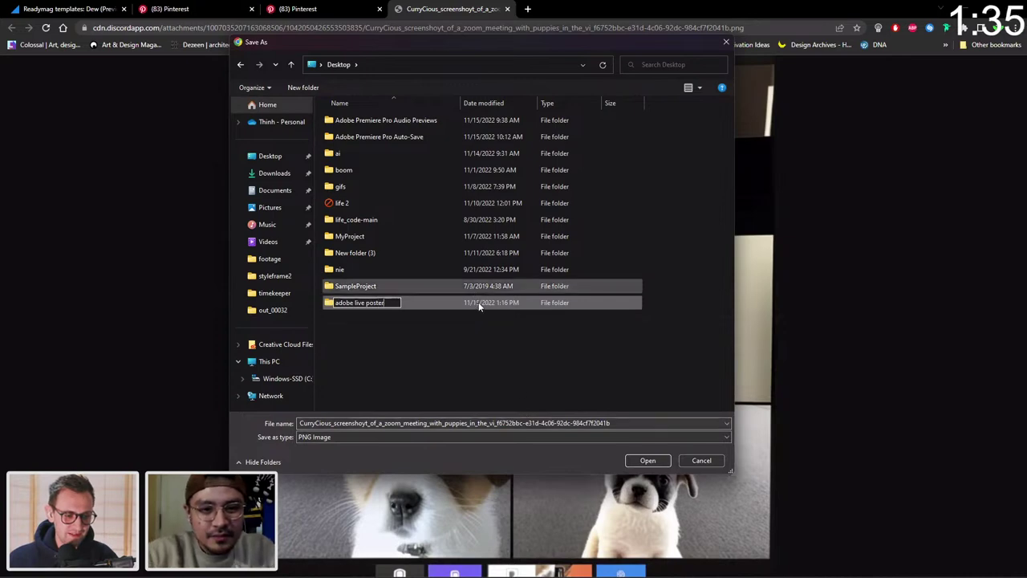
# Save the puppy grid PNG inside the adobe live poster folder.
pyautogui.doubleClick(479, 302)
pyautogui.click(647, 460)
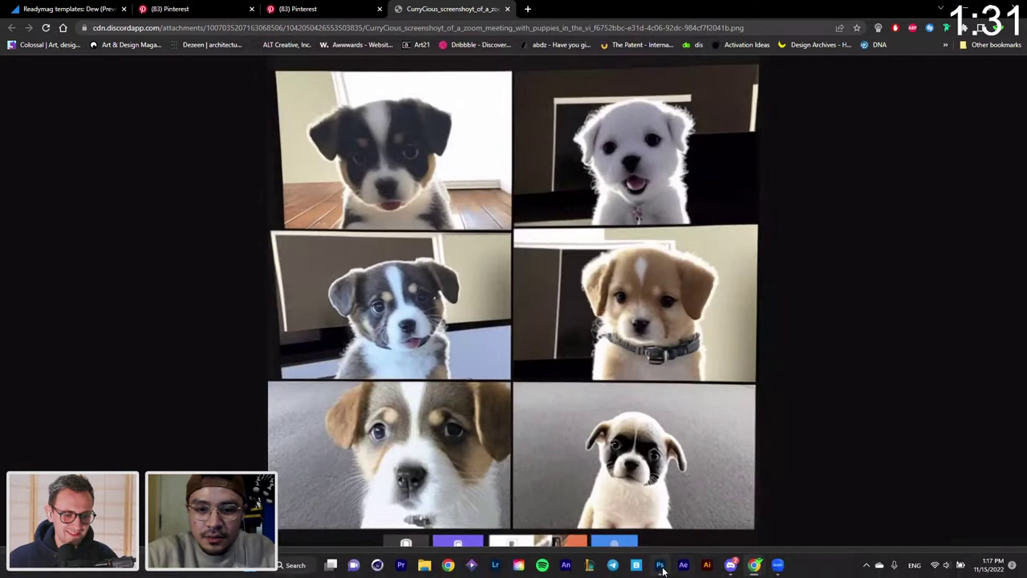
pyautogui.click(659, 569)
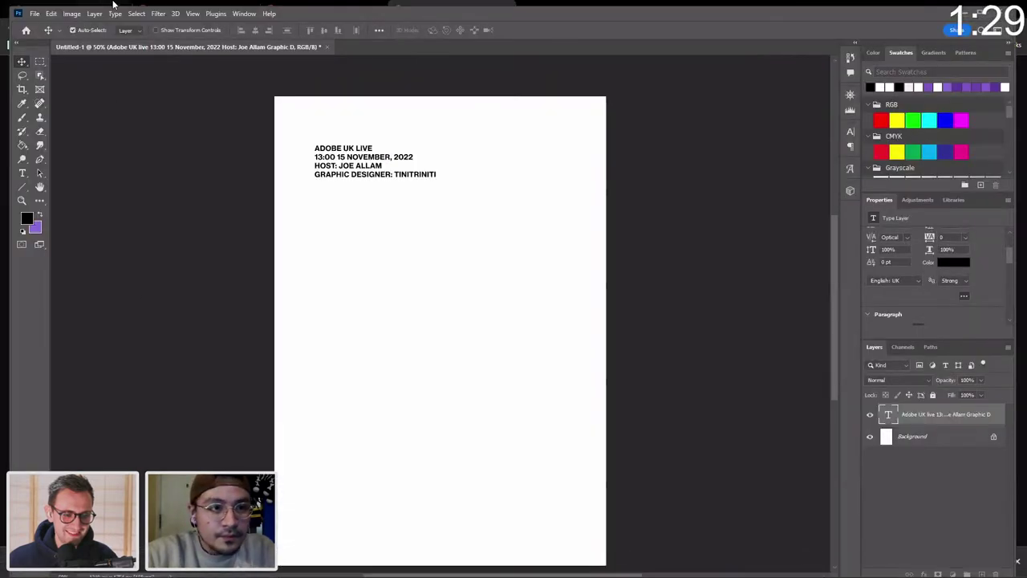
# Drag the saved puppy PNG from File Explorer onto the poster below the header, nudge it down and commit it.
pyautogui.hotkey('alt', 'Tab')
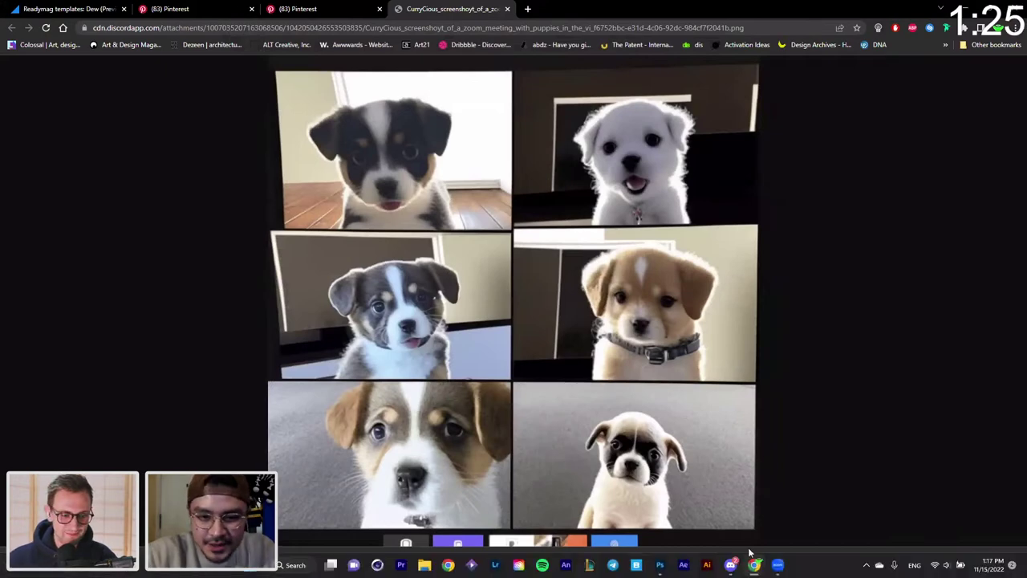
pyautogui.click(661, 566)
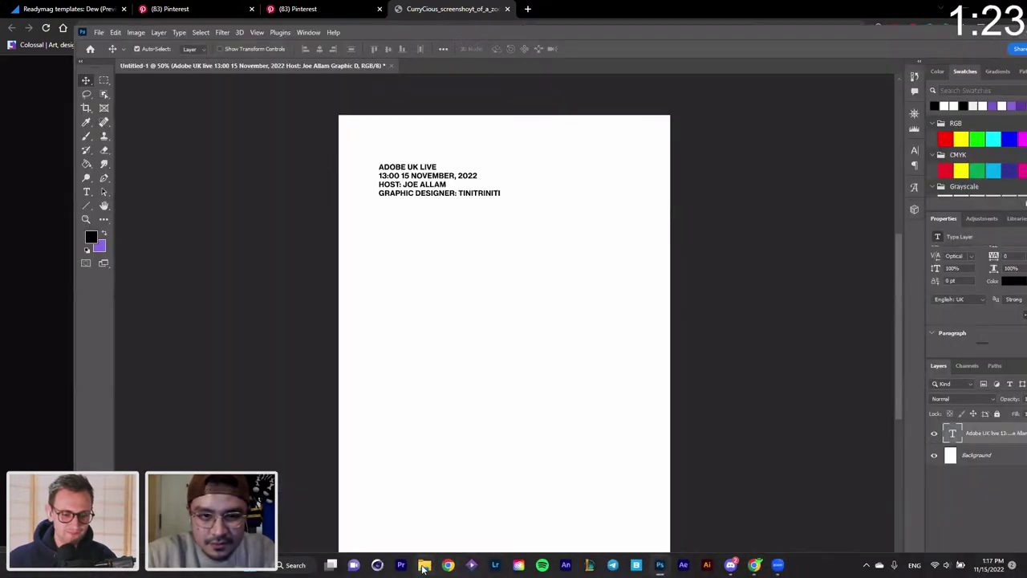
pyautogui.click(425, 565)
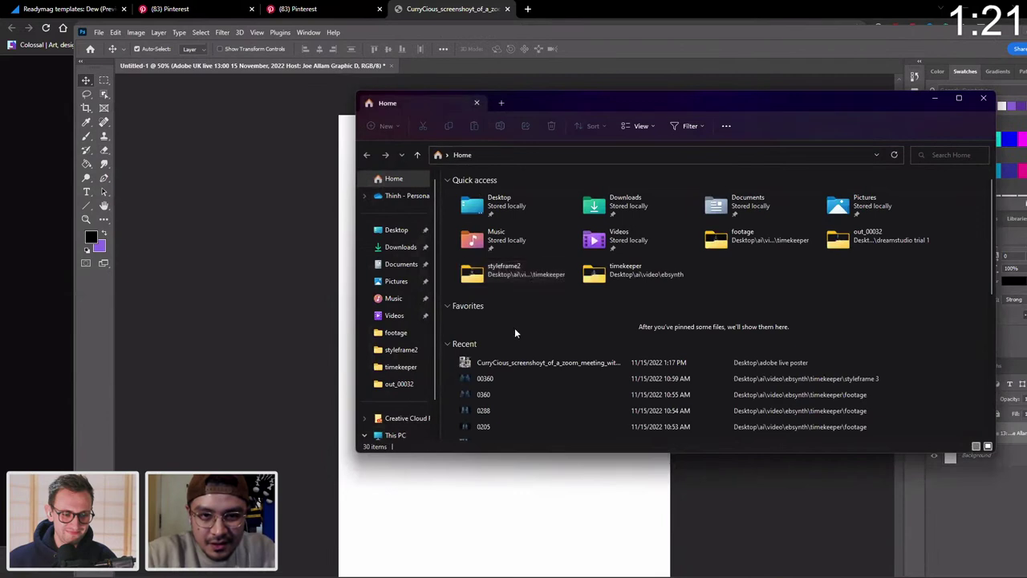
pyautogui.moveTo(518, 362); pyautogui.dragTo(449, 511)
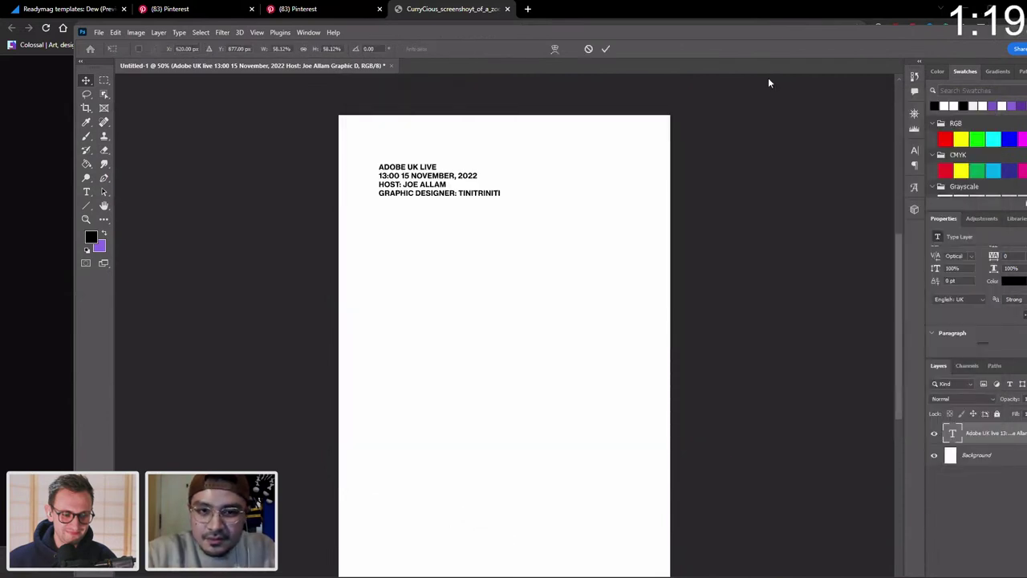
pyautogui.scroll(-2, 584, 315)
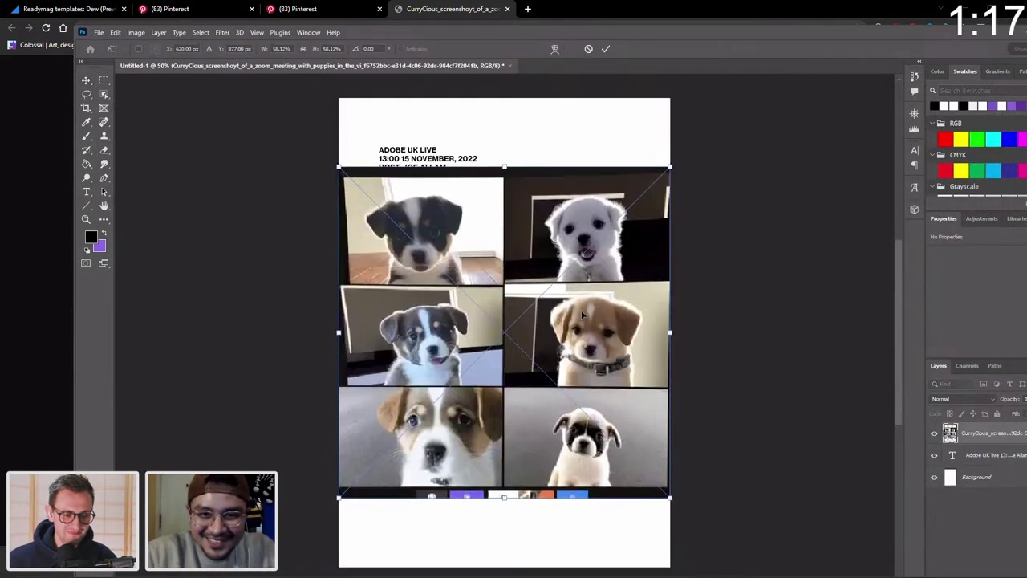
pyautogui.moveTo(588, 320); pyautogui.dragTo(589, 325)
pyautogui.press('Return')
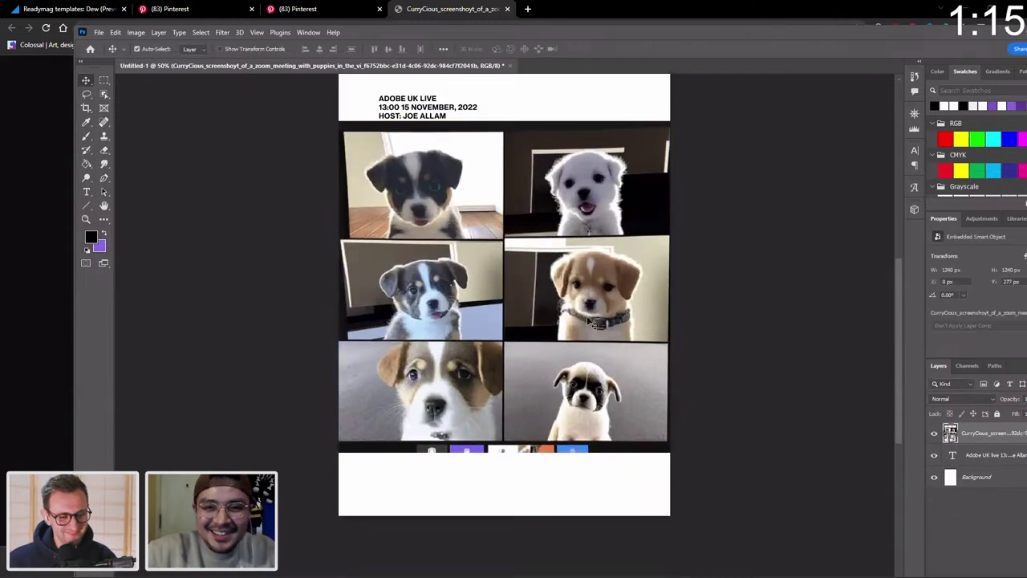
# Duplicate the text below the puppy grid and delete the header lines from that copy.
pyautogui.doubleClick(427, 98)
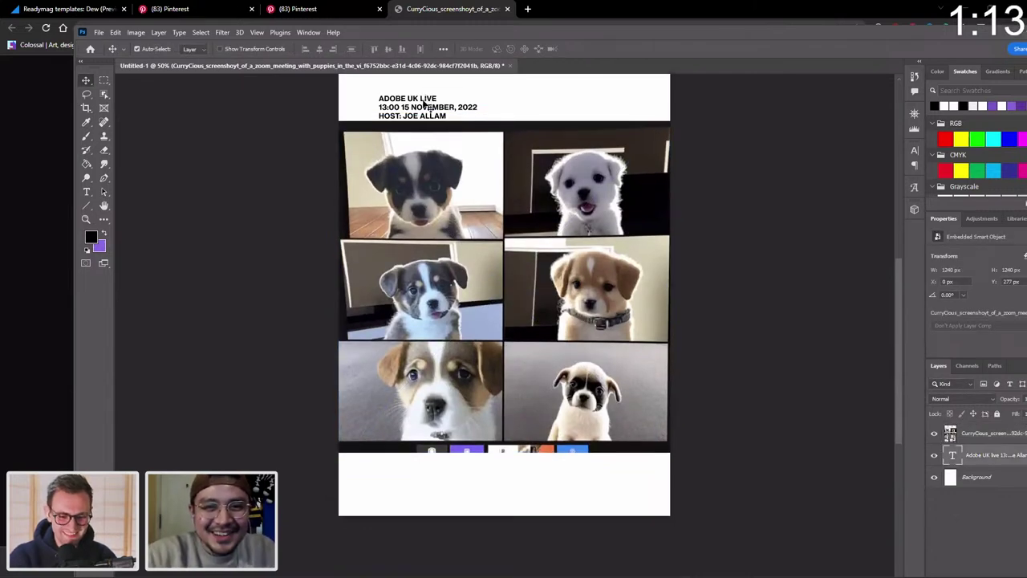
pyautogui.click(86, 80)
pyautogui.moveTo(436, 112); pyautogui.dragTo(347, 464)
pyautogui.doubleClick(431, 474)
pyautogui.press('BackSpace')
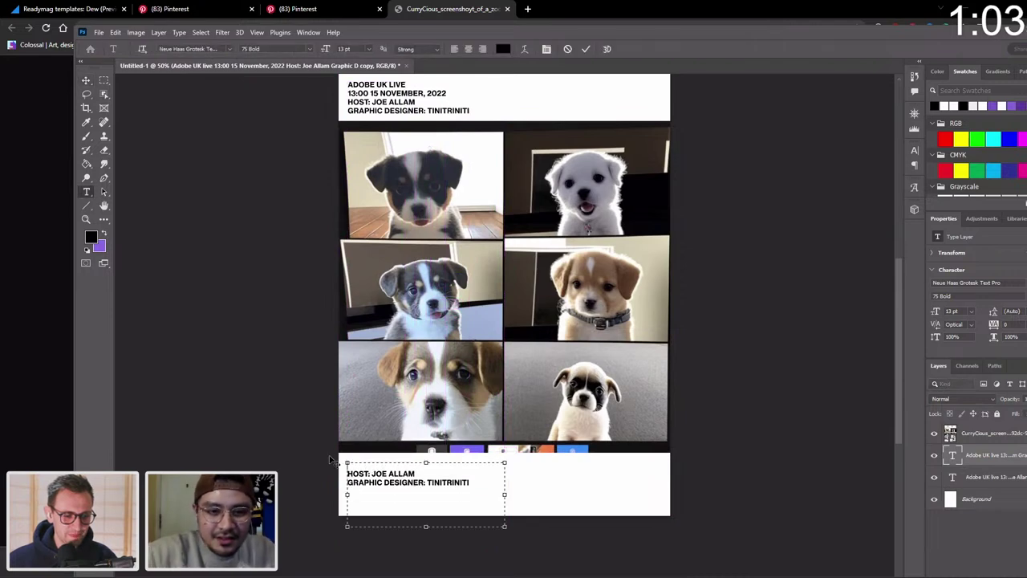
pyautogui.press('Delete')
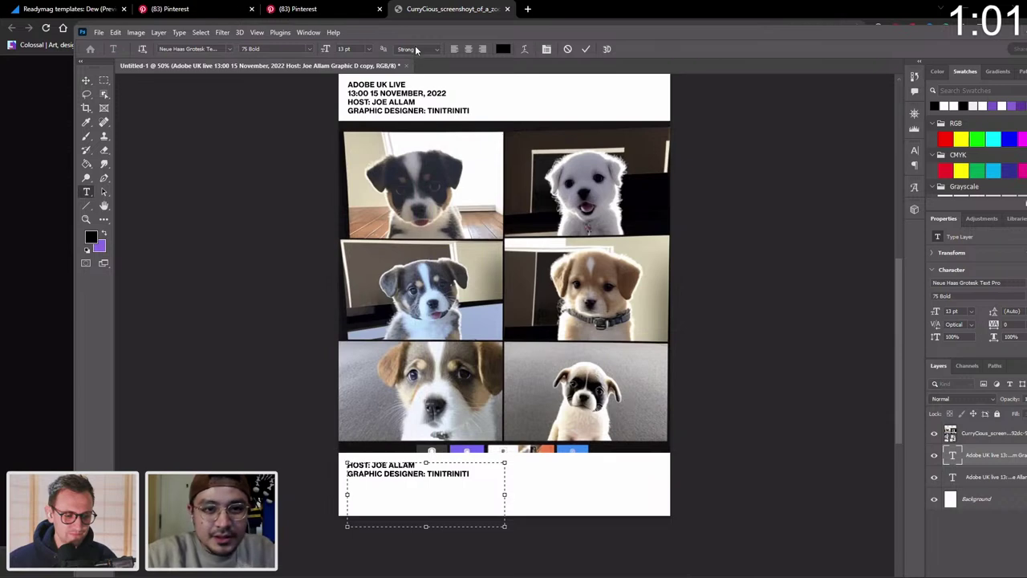
# Delete the host and designer lines from the top text, leaving ADOBE UK LIVE and the date.
pyautogui.click(366, 112)
pyautogui.hotkey('ctrl', 'a')
pyautogui.click(482, 115)
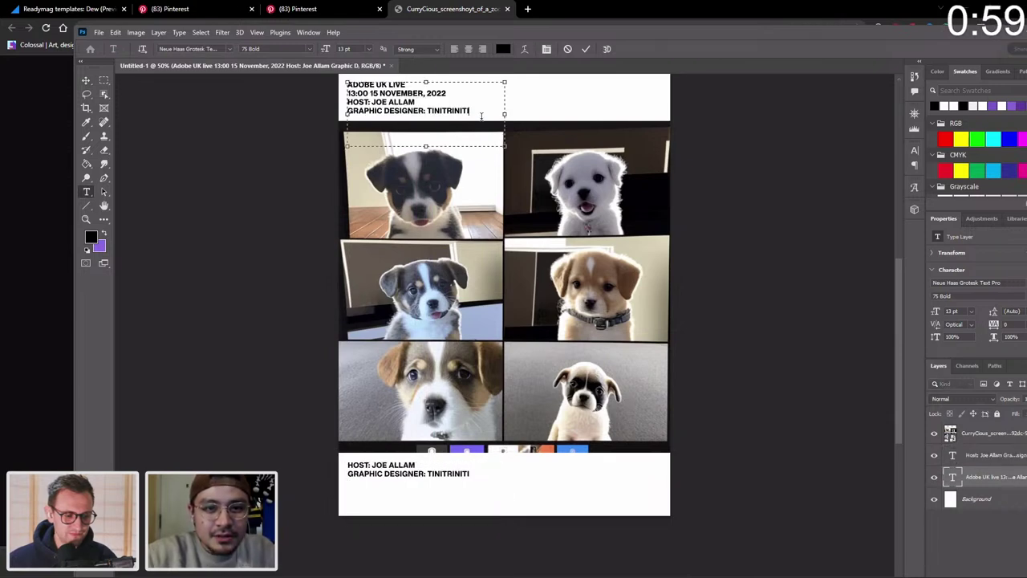
pyautogui.click(455, 102)
pyautogui.hotkey('shift', 'Down')
pyautogui.hotkey('shift', 'Left')
pyautogui.hotkey('shift', 'Left')
pyautogui.hotkey('shift', 'Left')
pyautogui.hotkey('shift', 'Left')
pyautogui.hotkey('shift', 'Left')
pyautogui.hotkey('shift', 'Left')
pyautogui.hotkey('shift', 'Left')
pyautogui.hotkey('shift', 'Left')
pyautogui.hotkey('shift', 'Left')
pyautogui.hotkey('shift', 'Left')
pyautogui.hotkey('shift', 'Left')
pyautogui.hotkey('shift', 'Left')
pyautogui.hotkey('shift', 'Left')
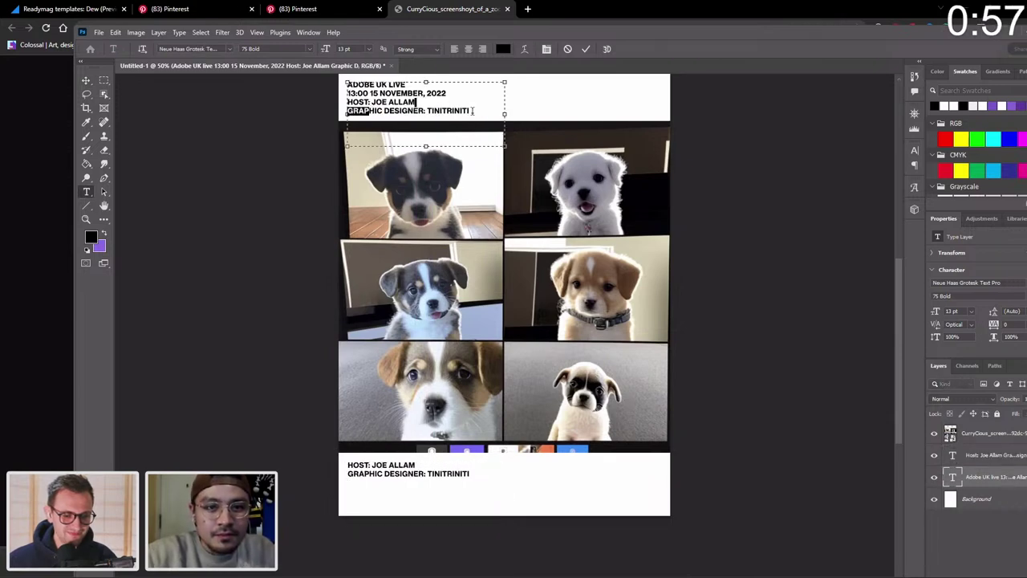
pyautogui.moveTo(473, 111); pyautogui.dragTo(345, 99)
pyautogui.press('BackSpace')
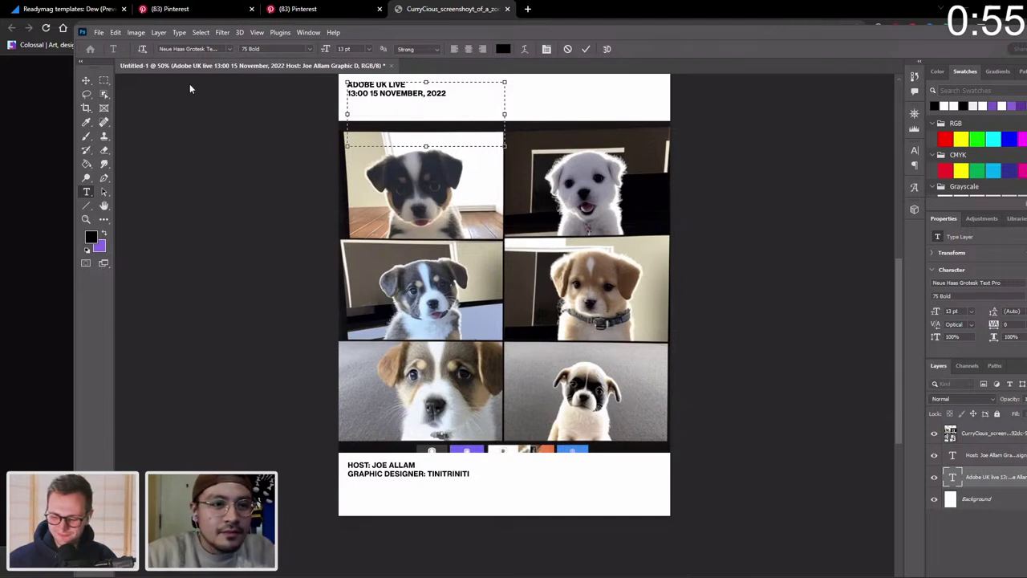
pyautogui.click(86, 80)
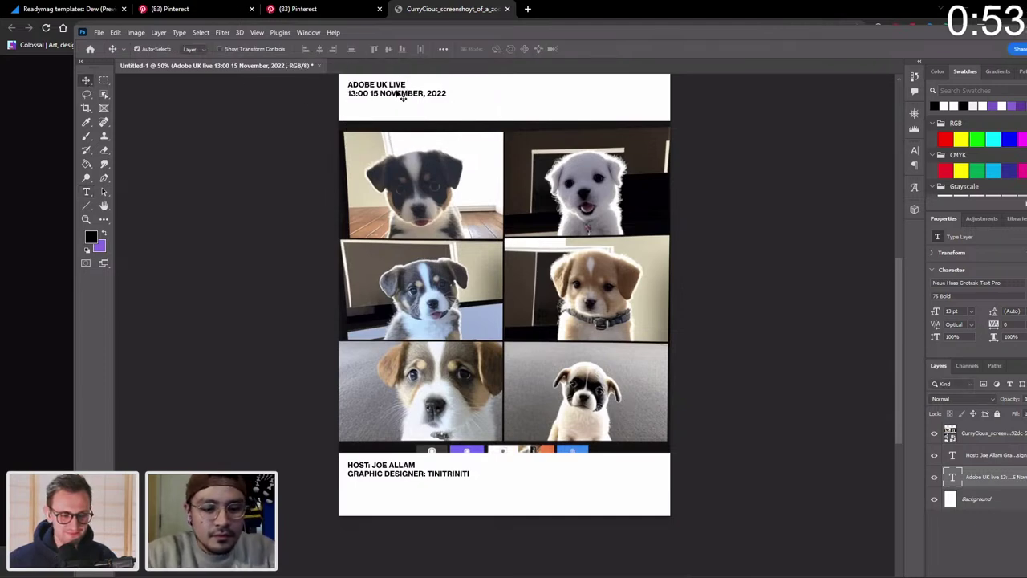
pyautogui.hotkey('ctrl', 't')
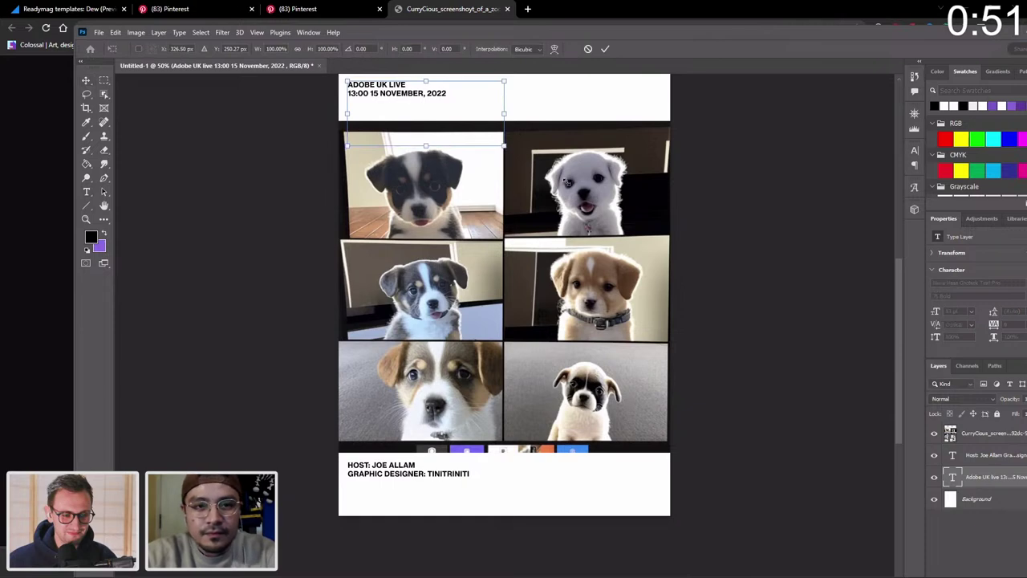
# Scale up the ADOBE UK LIVE date header and move it near the top edge.
pyautogui.moveTo(504, 146); pyautogui.dragTo(678, 215)
pyautogui.scroll(2, 395, 183)
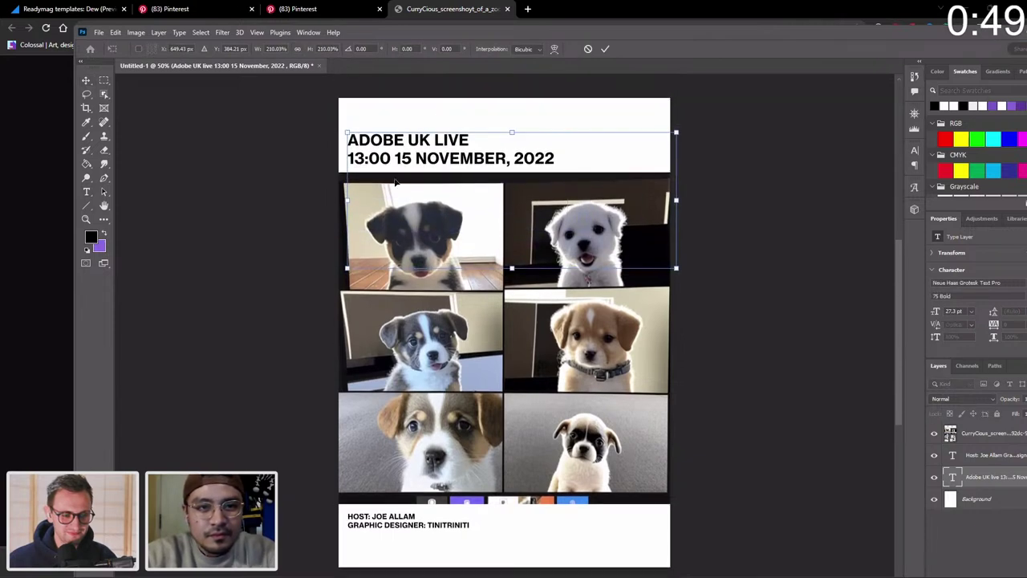
pyautogui.moveTo(382, 163); pyautogui.dragTo(381, 136)
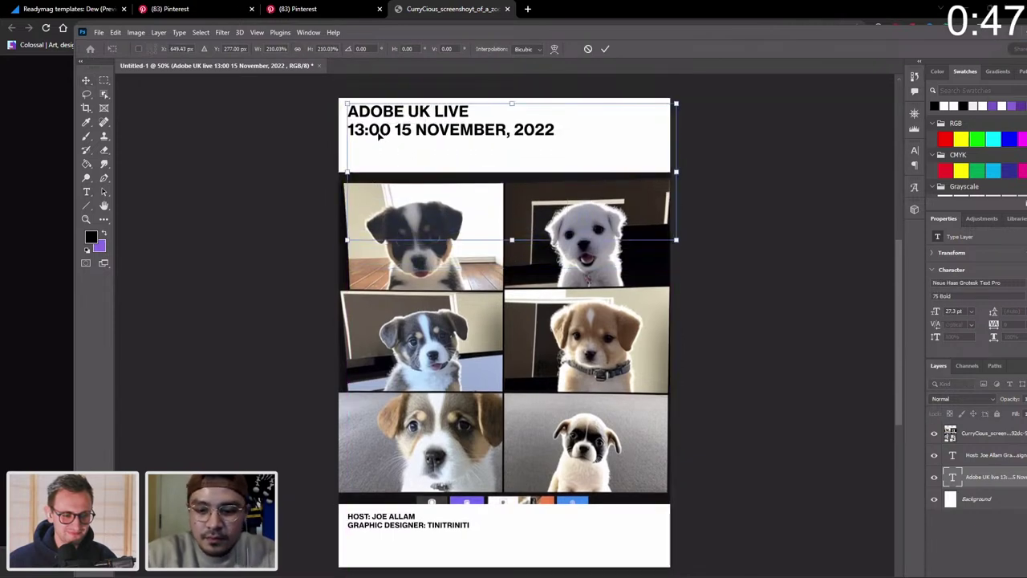
pyautogui.press('Return')
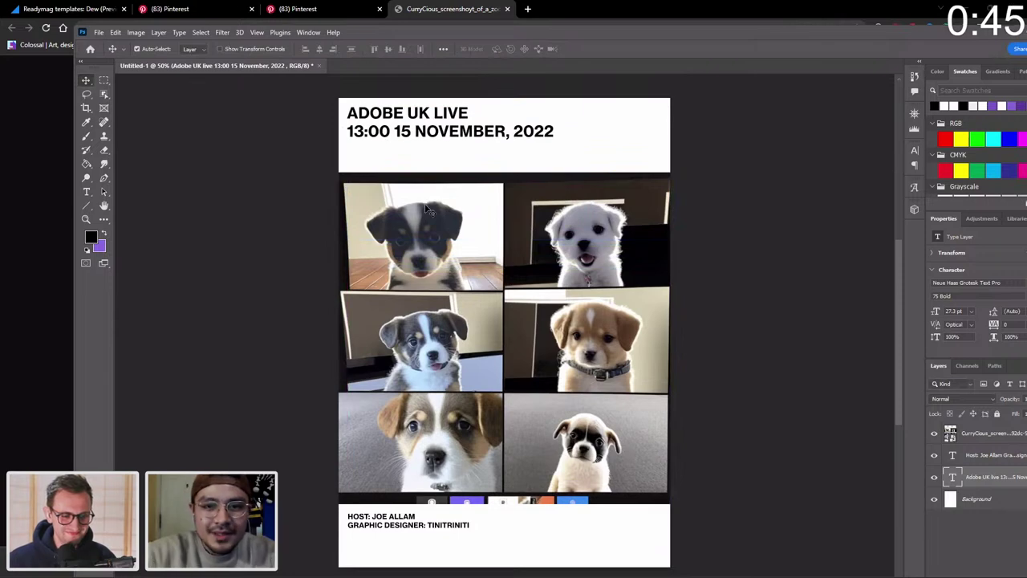
# Raise the puppy grid under the header and enlarge the credits to 14.48 pt near the bottom.
pyautogui.moveTo(427, 210); pyautogui.dragTo(427, 191)
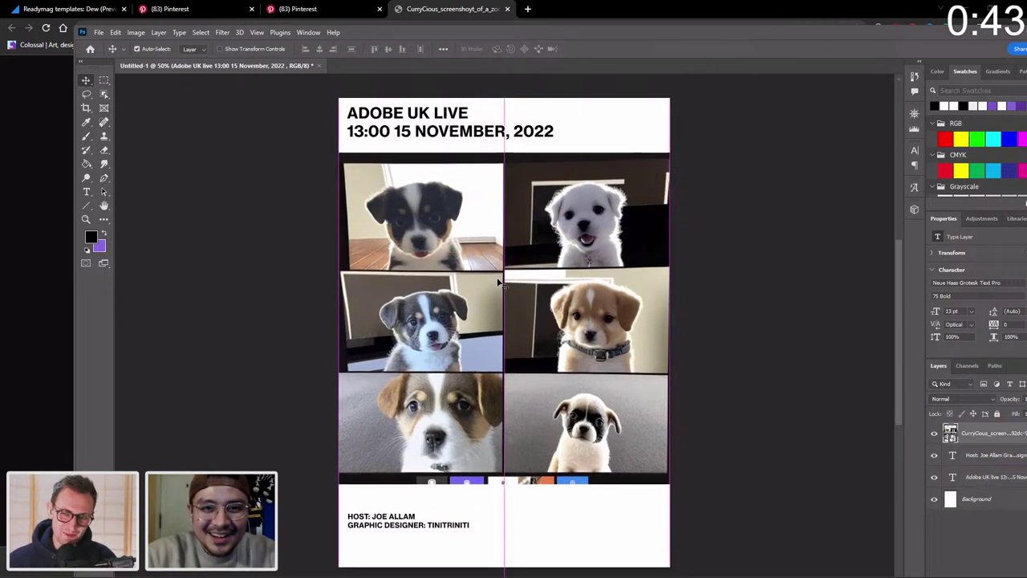
pyautogui.scroll(-3, 496, 286)
pyautogui.moveTo(395, 404); pyautogui.dragTo(393, 432)
pyautogui.hotkey('ctrl', 't')
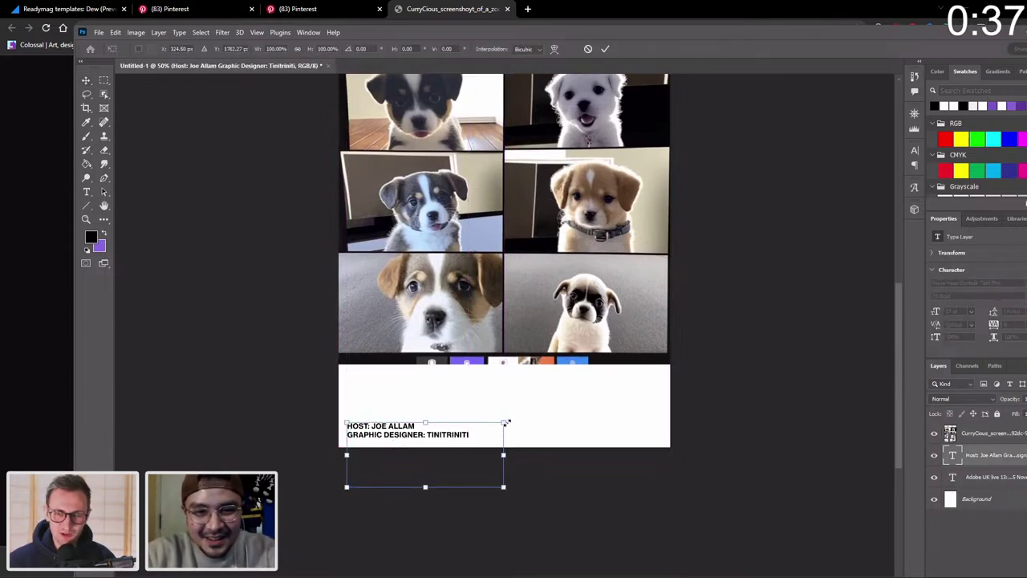
pyautogui.moveTo(506, 422); pyautogui.dragTo(520, 418)
pyautogui.moveTo(423, 435); pyautogui.dragTo(423, 434)
pyautogui.press('Return')
pyautogui.scroll(2, 429, 436)
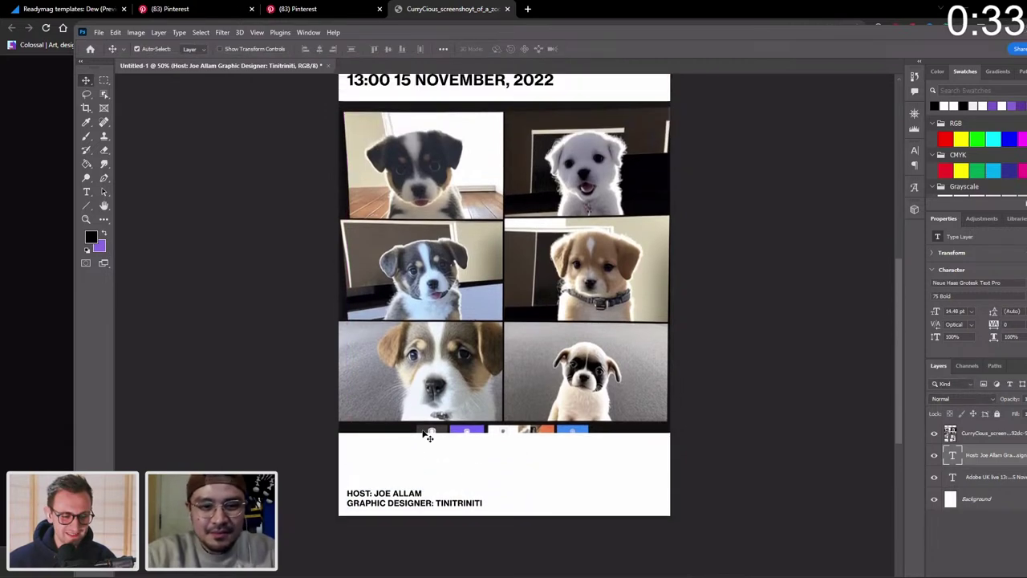
pyautogui.scroll(3, 429, 437)
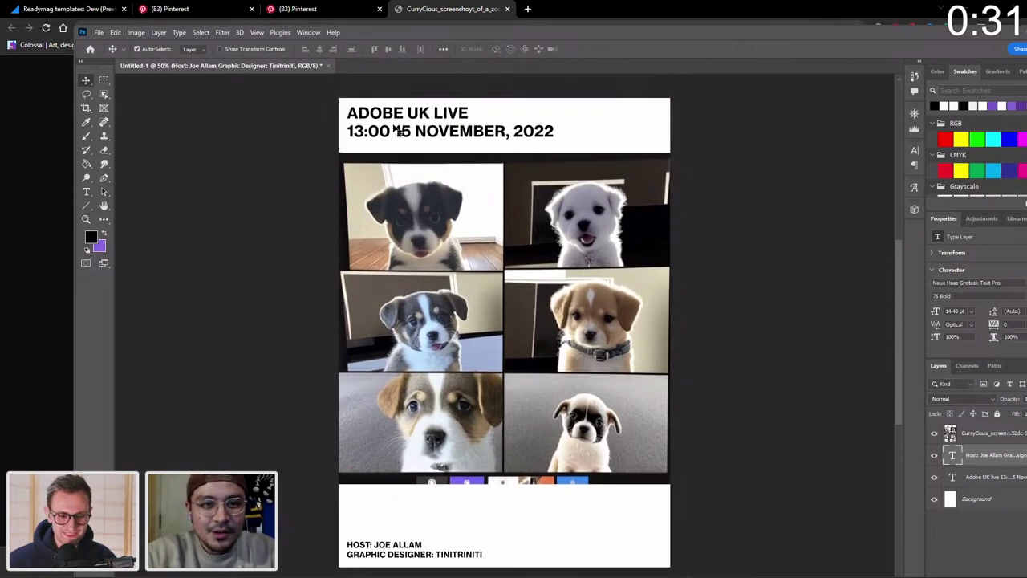
pyautogui.click(396, 133)
# Nudge the puppy grid up to Y 187 px, then zoom out to 41.8% to view the poster.
pyautogui.moveTo(455, 253); pyautogui.dragTo(455, 250)
pyautogui.press('Up')
pyautogui.press('Up')
pyautogui.press('Up')
pyautogui.press('Up')
pyautogui.press('Up')
pyautogui.press('Up')
pyautogui.press('Up')
pyautogui.press('Up')
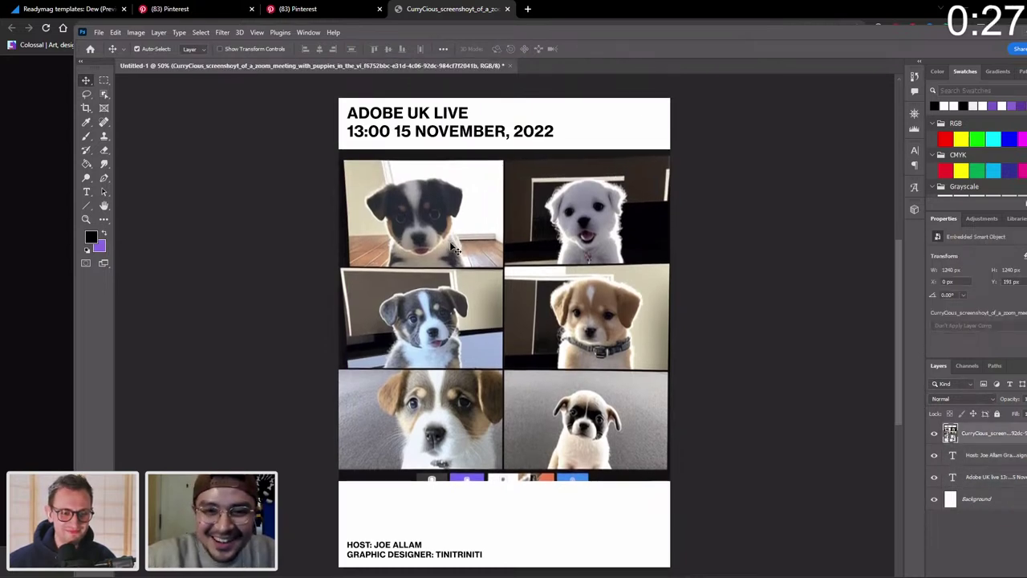
pyautogui.scroll(-1, 850, 457)
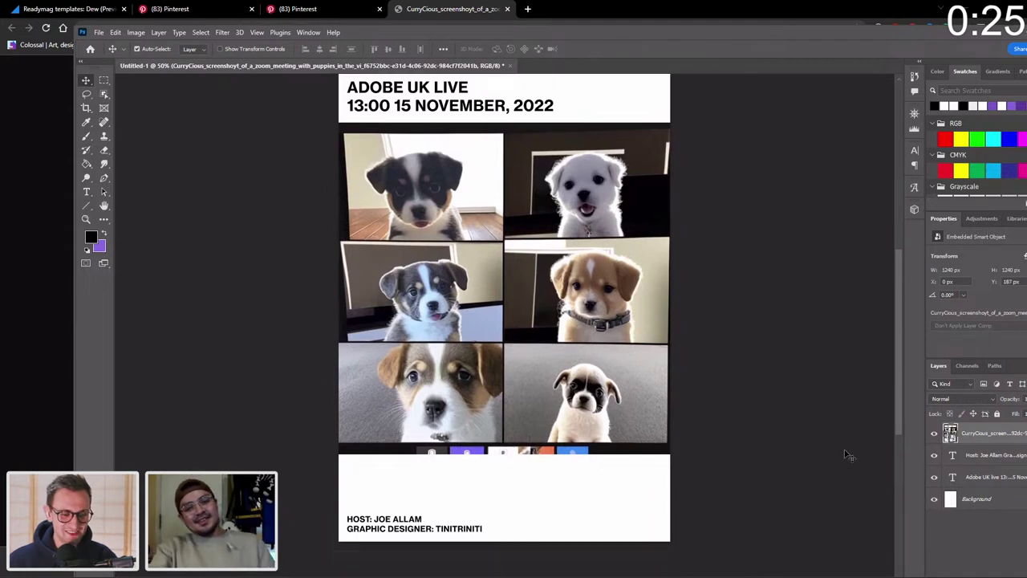
pyautogui.press('z')
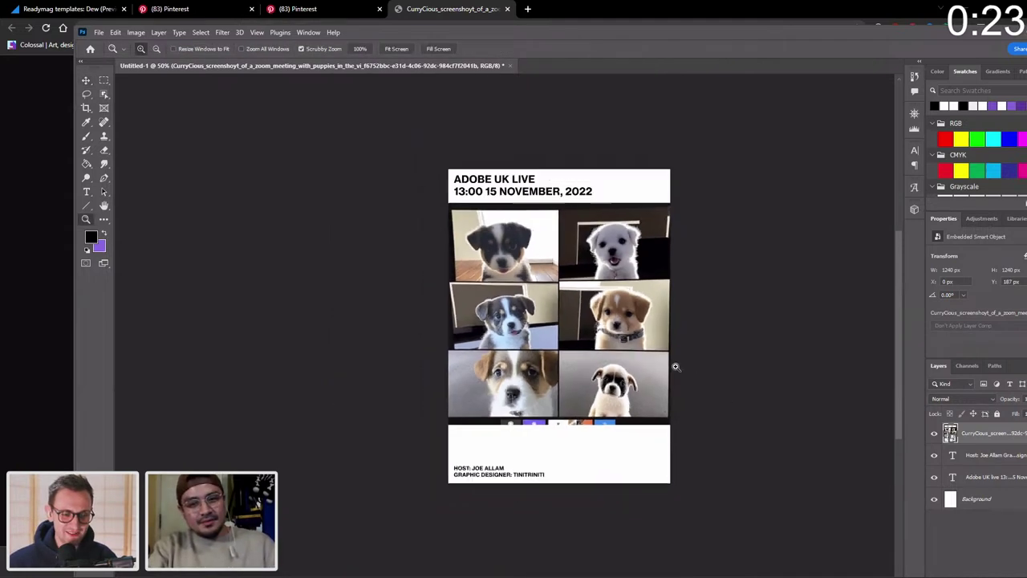
pyautogui.moveTo(697, 362); pyautogui.dragTo(683, 366)
pyautogui.hscroll(2, 682, 366)
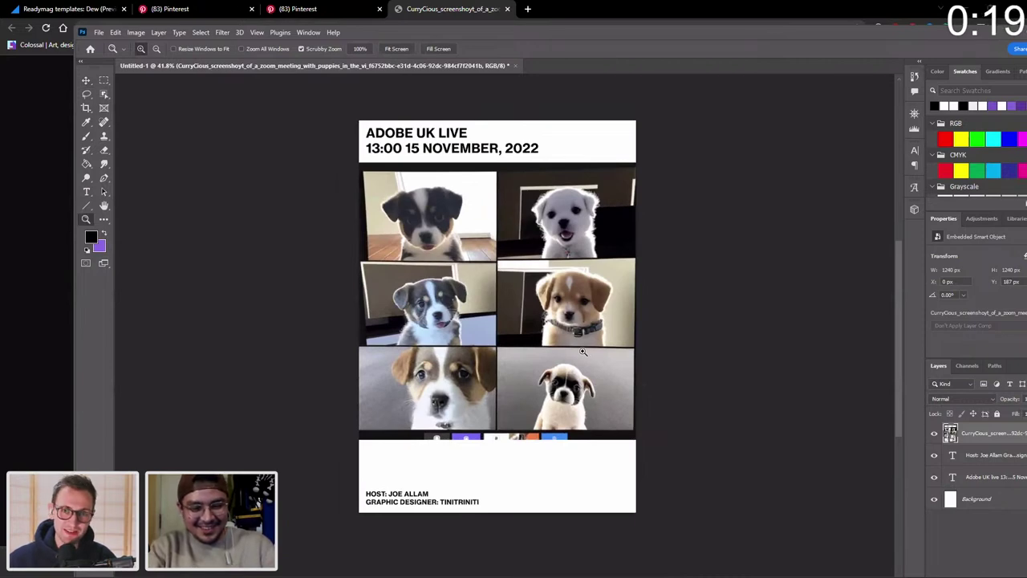
pyautogui.press('v')
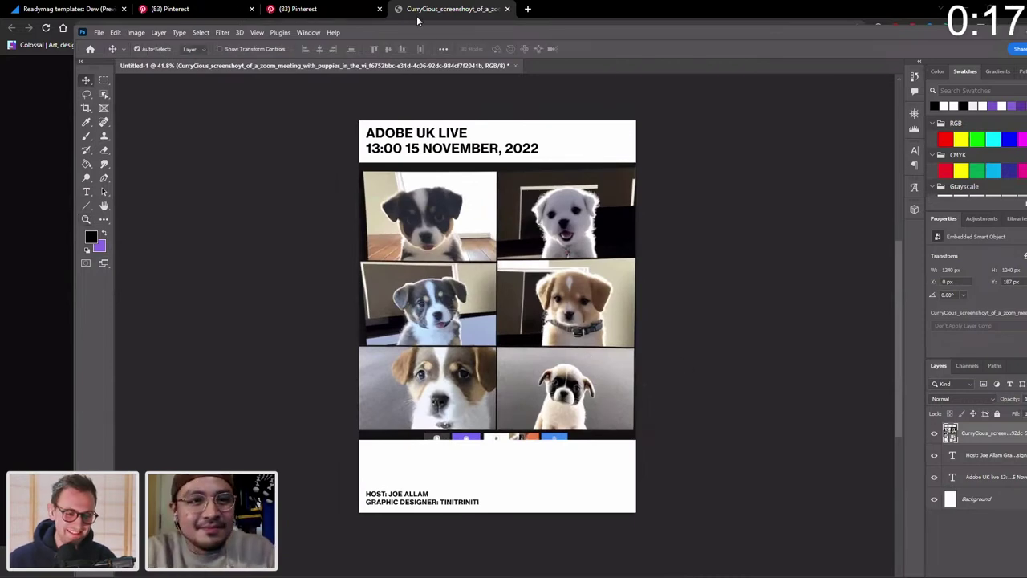
pyautogui.doubleClick(432, 32)
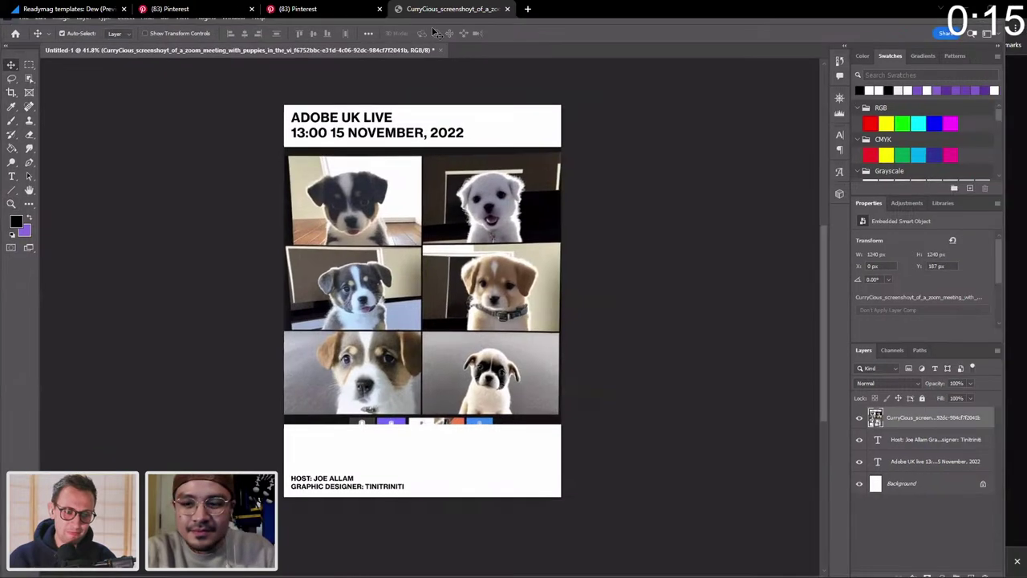
# Convert the Background into Layer 0, maximize the Photoshop window, and select all four layers.
pyautogui.click(985, 484)
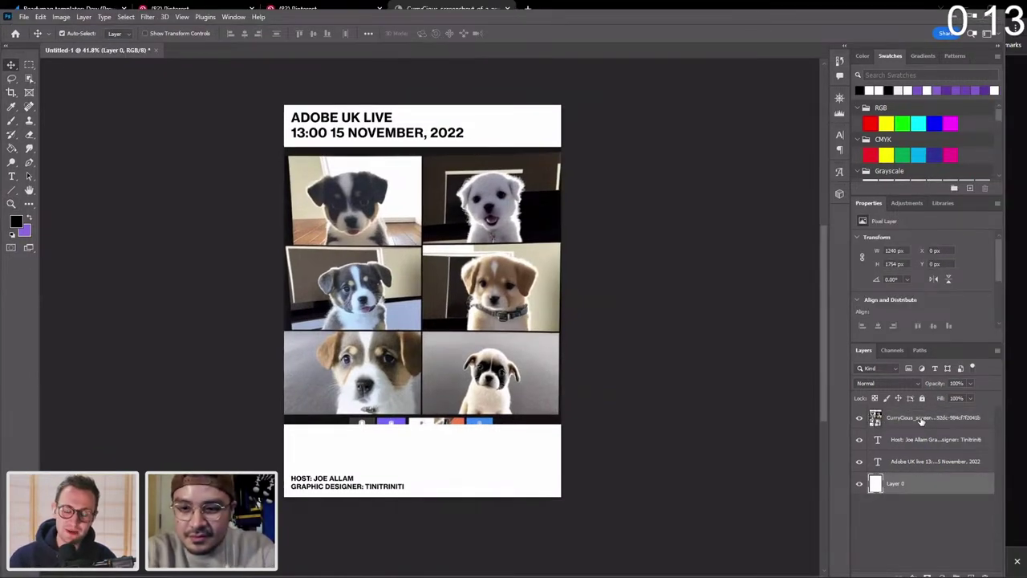
pyautogui.keyDown('shift'); pyautogui.click(921, 419); pyautogui.keyUp('shift')
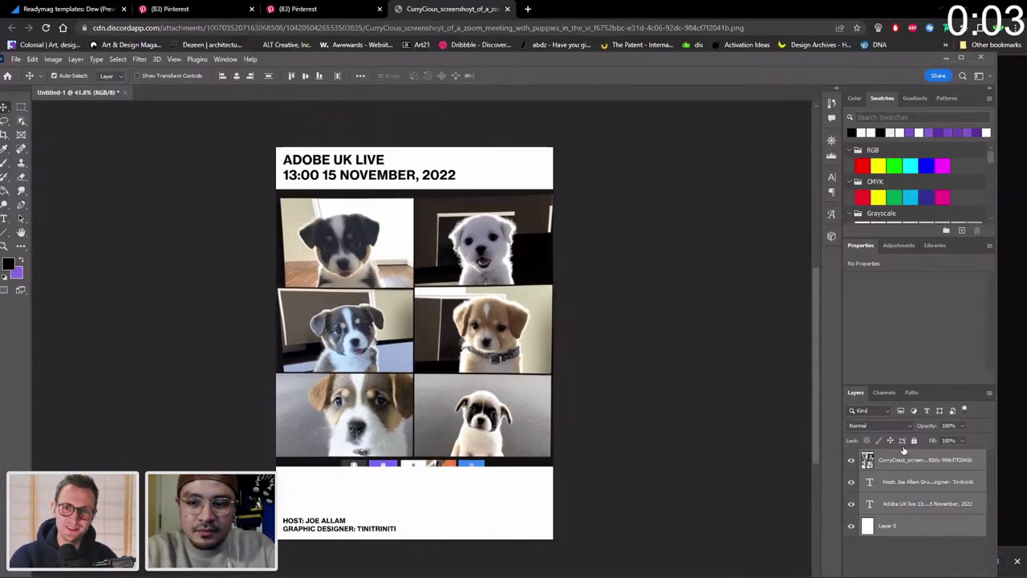
pyautogui.click(912, 549)
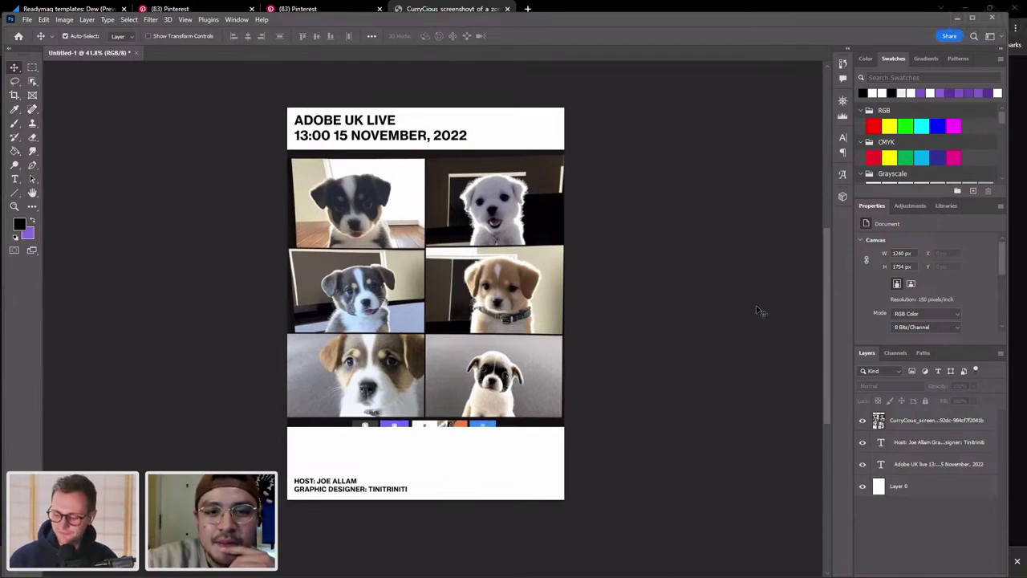
pyautogui.doubleClick(818, 13)
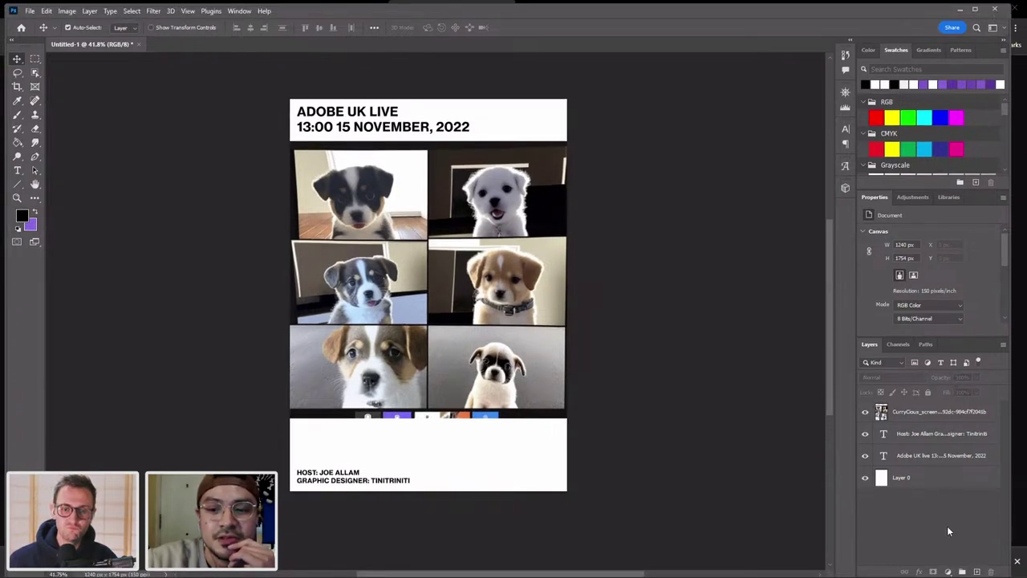
pyautogui.click(947, 481)
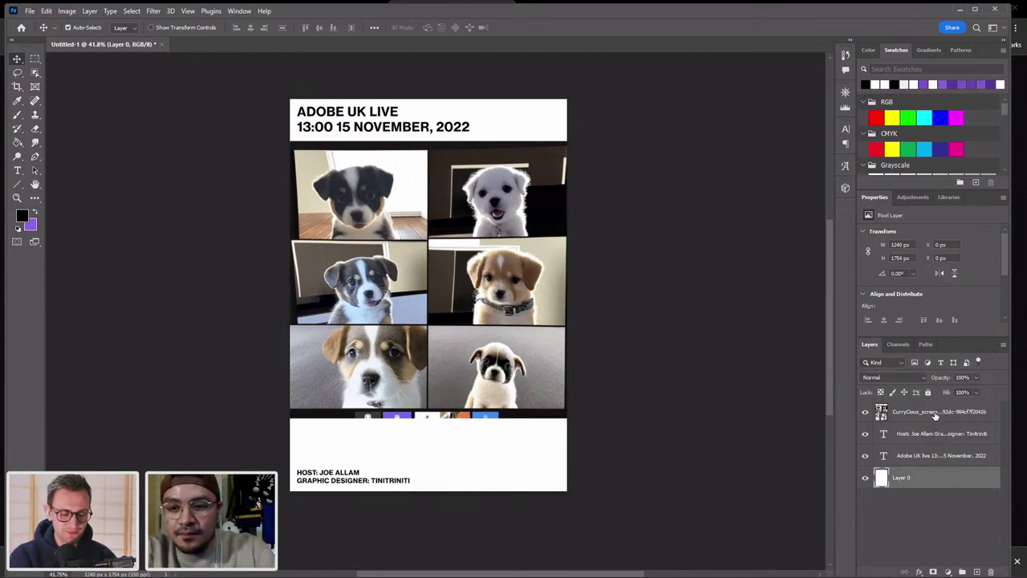
pyautogui.keyDown('shift'); pyautogui.click(935, 413); pyautogui.keyUp('shift')
# Put the four selected layers into a new group named '5 mins'.
pyautogui.moveTo(931, 478); pyautogui.dragTo(963, 571)
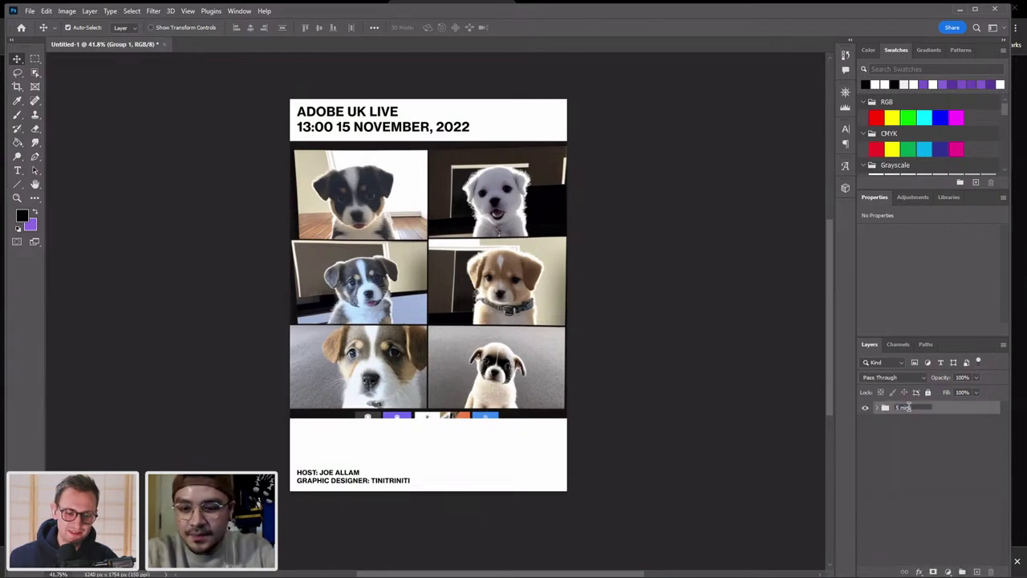
pyautogui.press('Return')
pyautogui.click(919, 439)
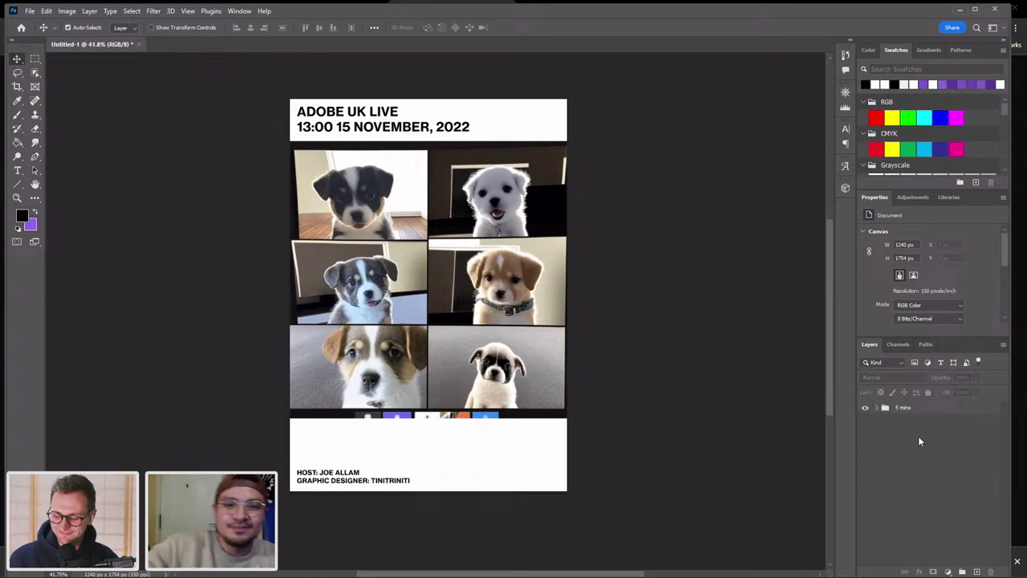
pyautogui.click(472, 268)
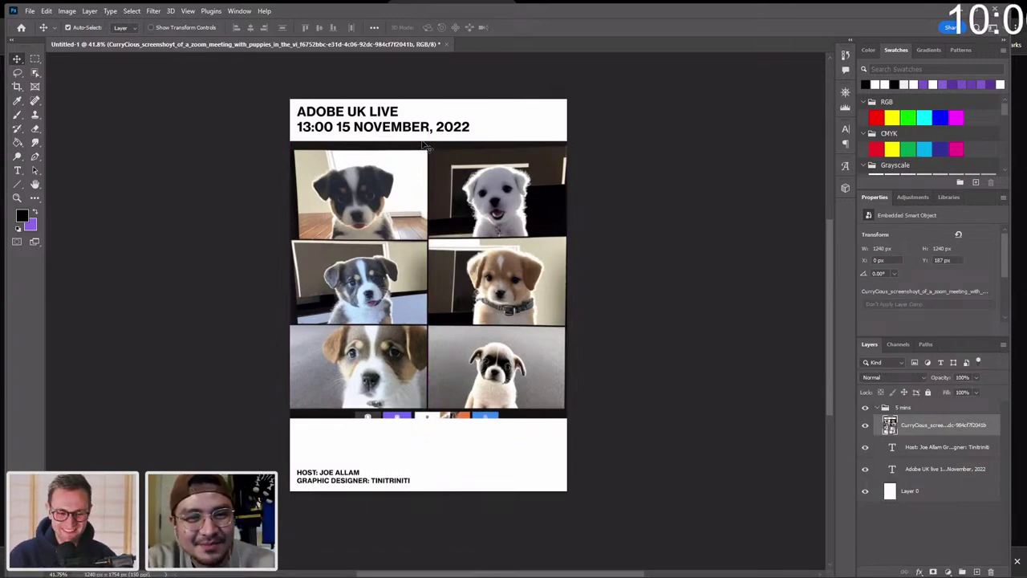
# Drag the date header down beside the credits, nudge credits left, and lift the puppy grid to the top.
pyautogui.moveTo(421, 135); pyautogui.dragTo(531, 487)
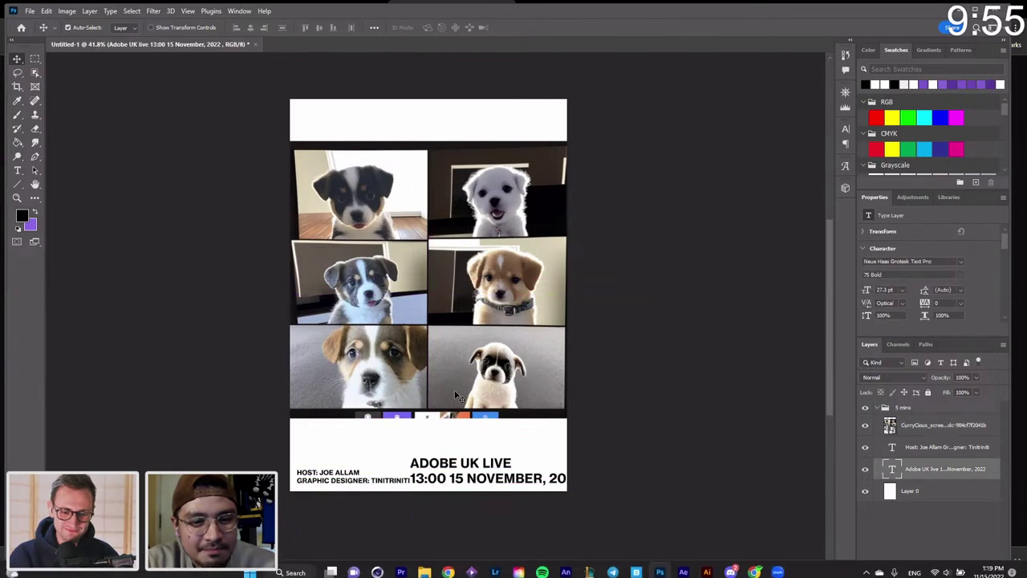
pyautogui.moveTo(396, 486); pyautogui.dragTo(393, 485)
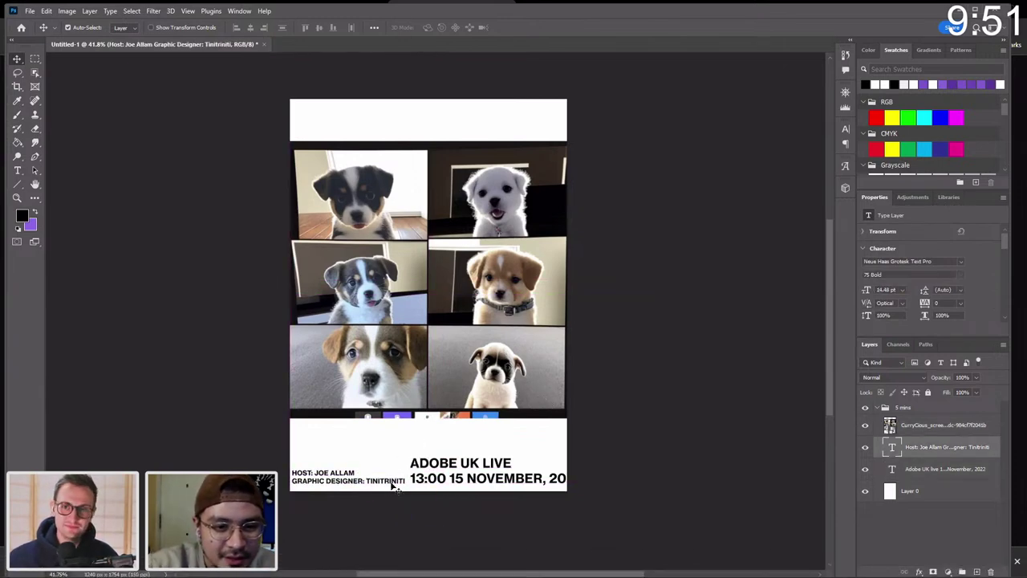
pyautogui.moveTo(517, 190); pyautogui.dragTo(515, 149)
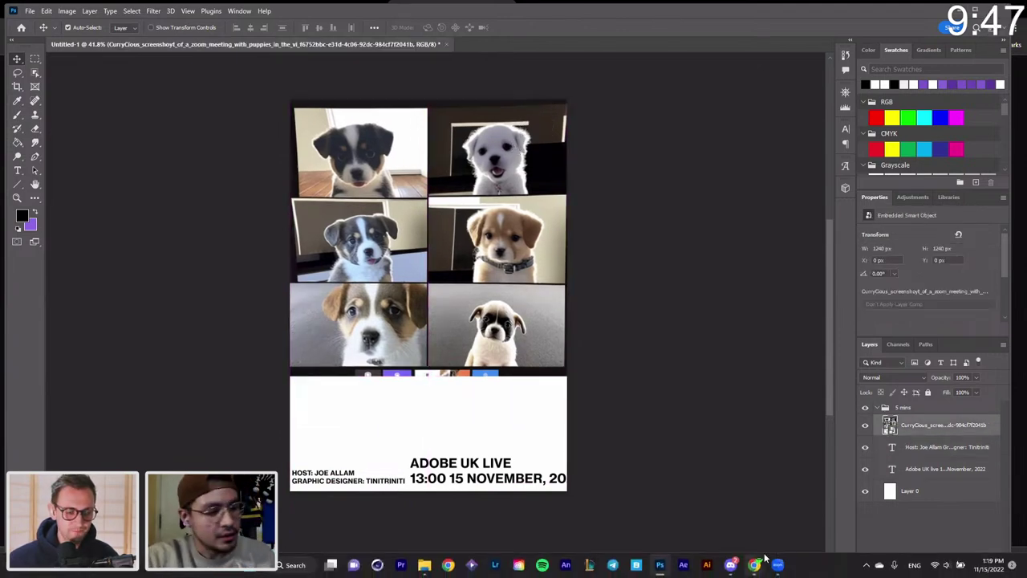
pyautogui.moveTo(754, 567)
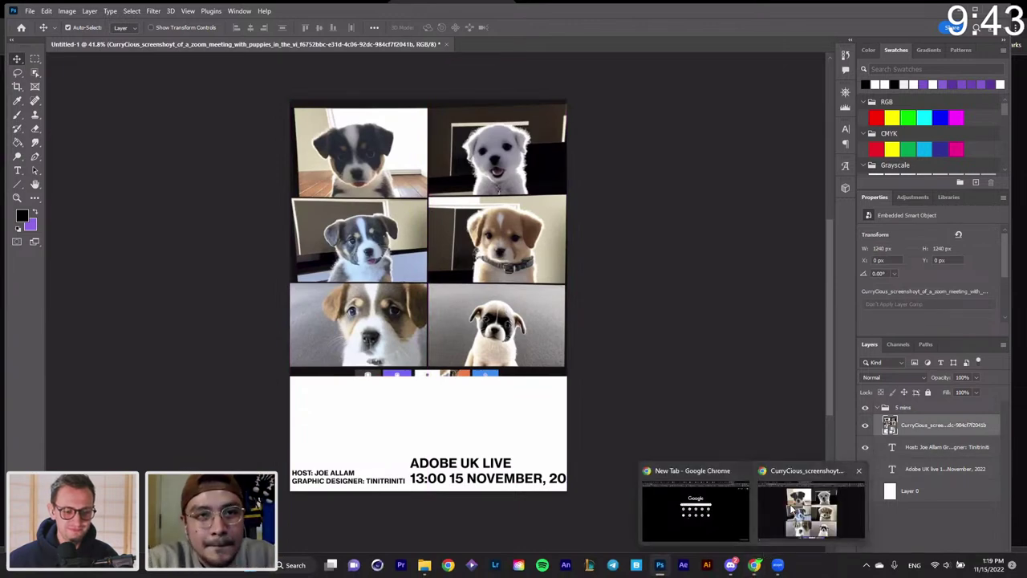
pyautogui.click(792, 511)
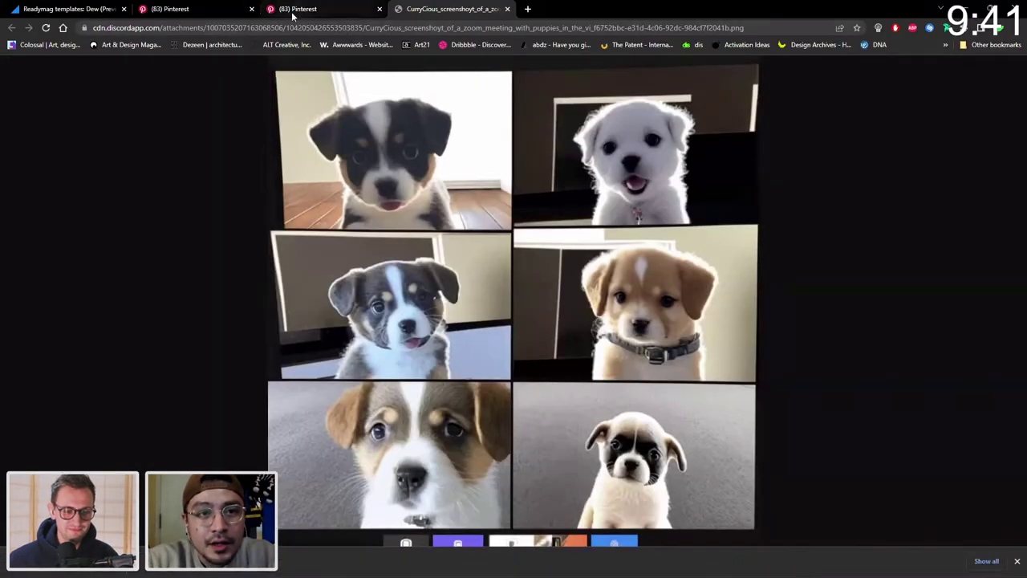
pyautogui.click(295, 10)
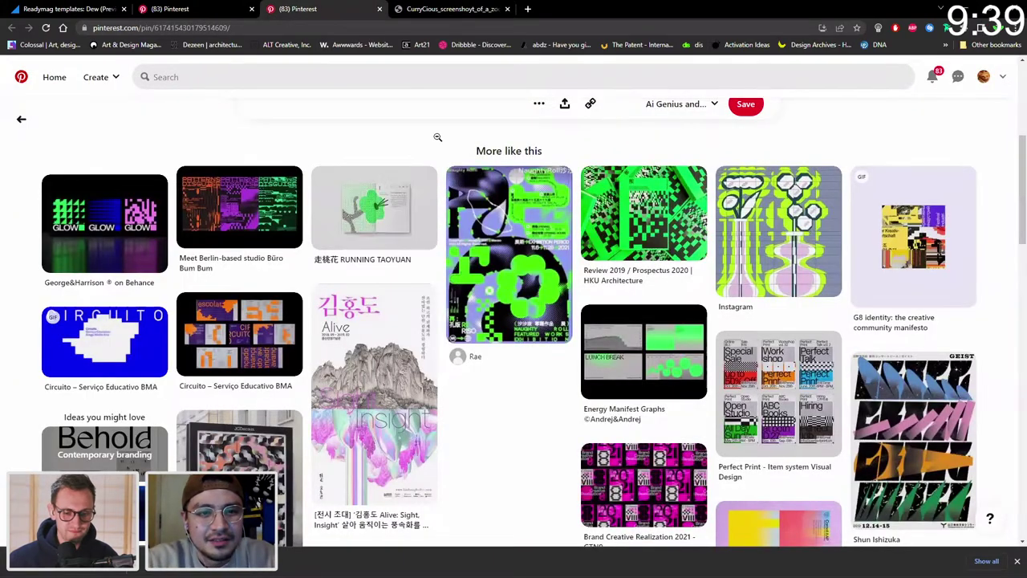
pyautogui.scroll(-2, 440, 160)
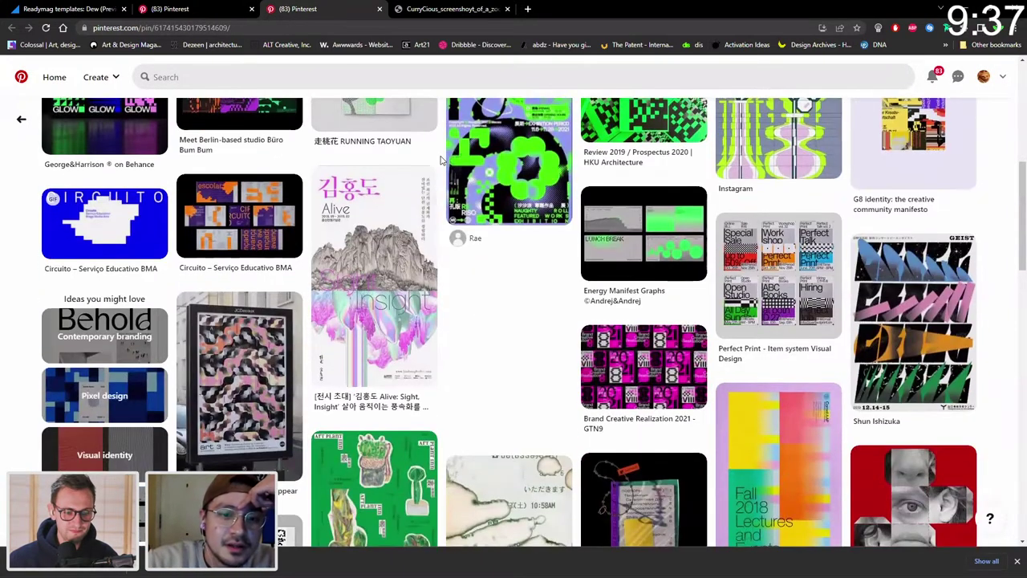
pyautogui.scroll(-1, 443, 159)
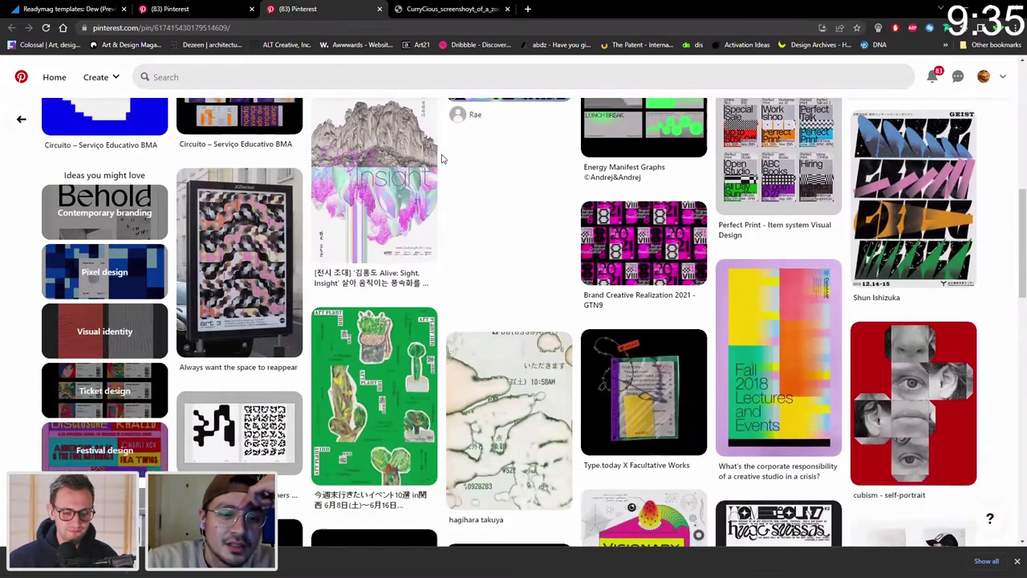
pyautogui.click(1018, 564)
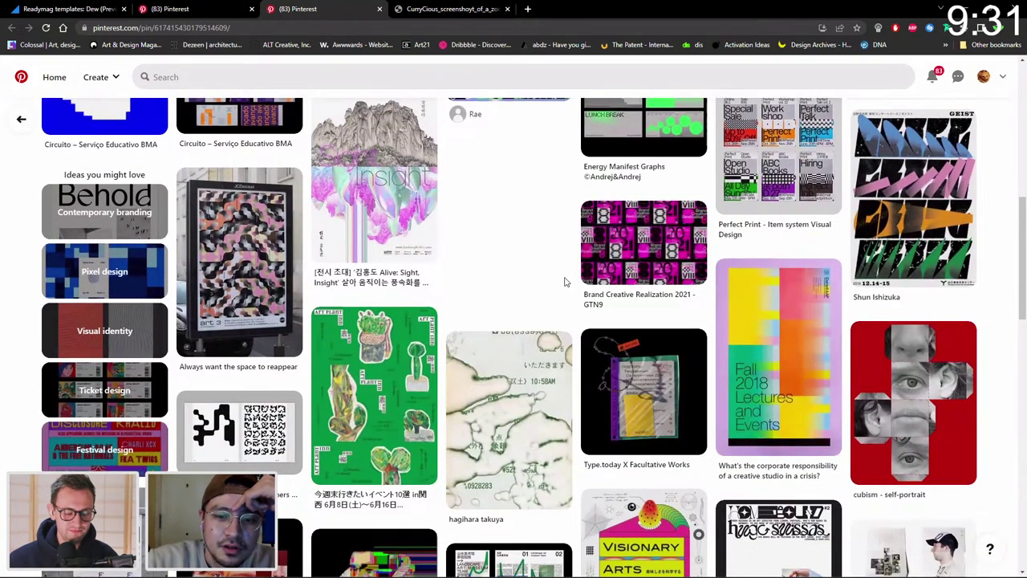
pyautogui.scroll(-4, 554, 257)
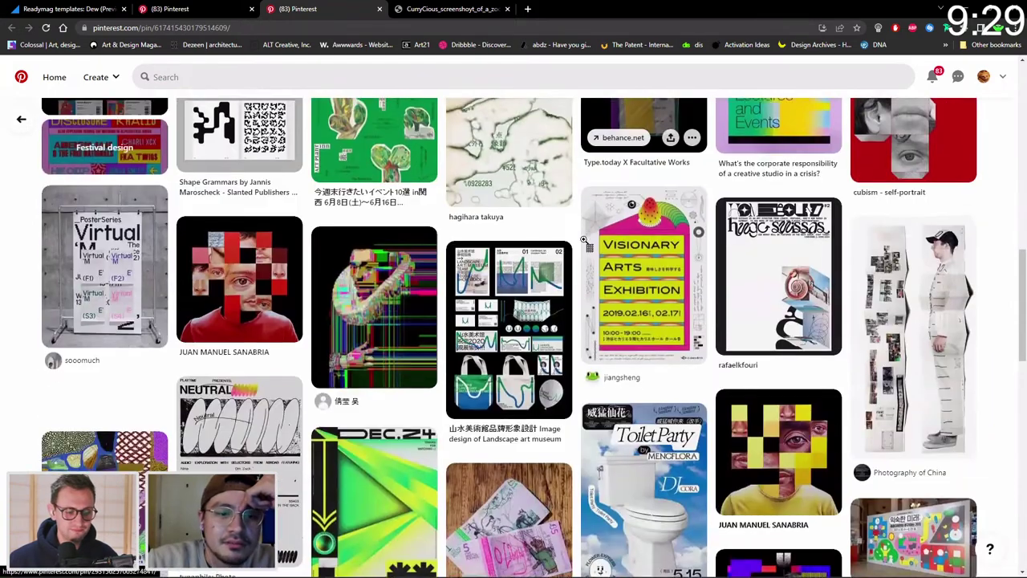
pyautogui.scroll(-3, 562, 241)
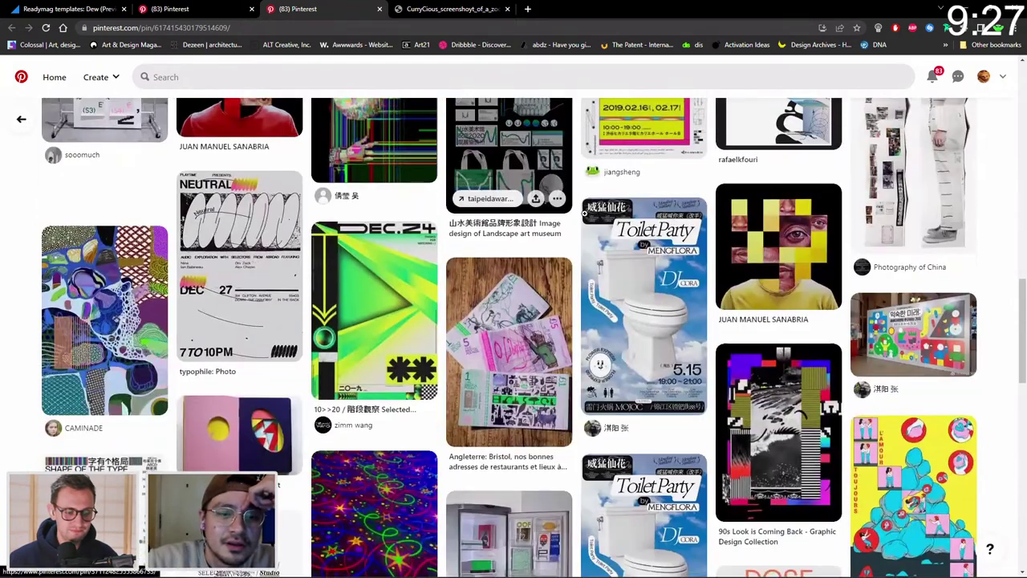
pyautogui.scroll(-3, 562, 228)
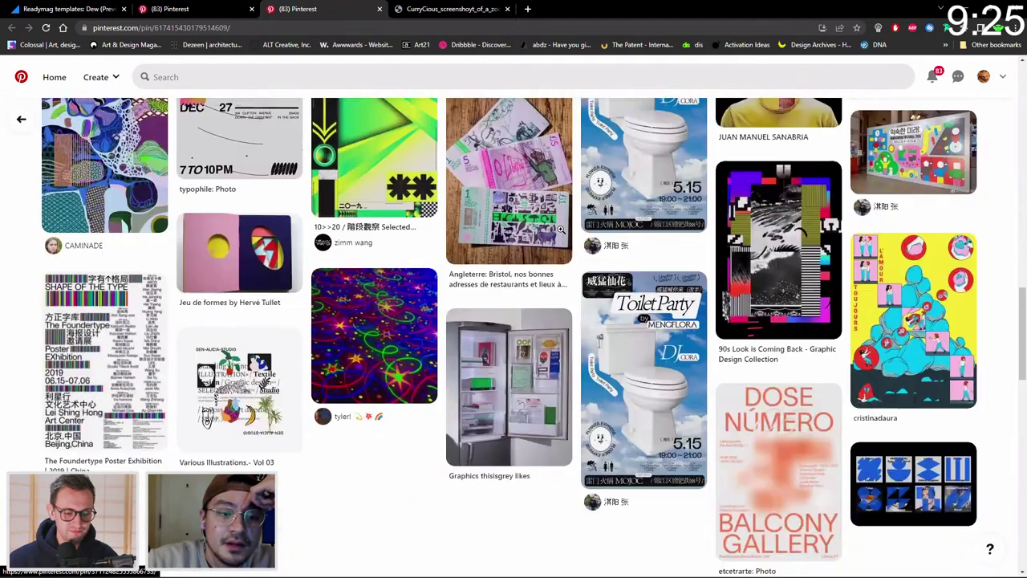
pyautogui.scroll(-1, 560, 229)
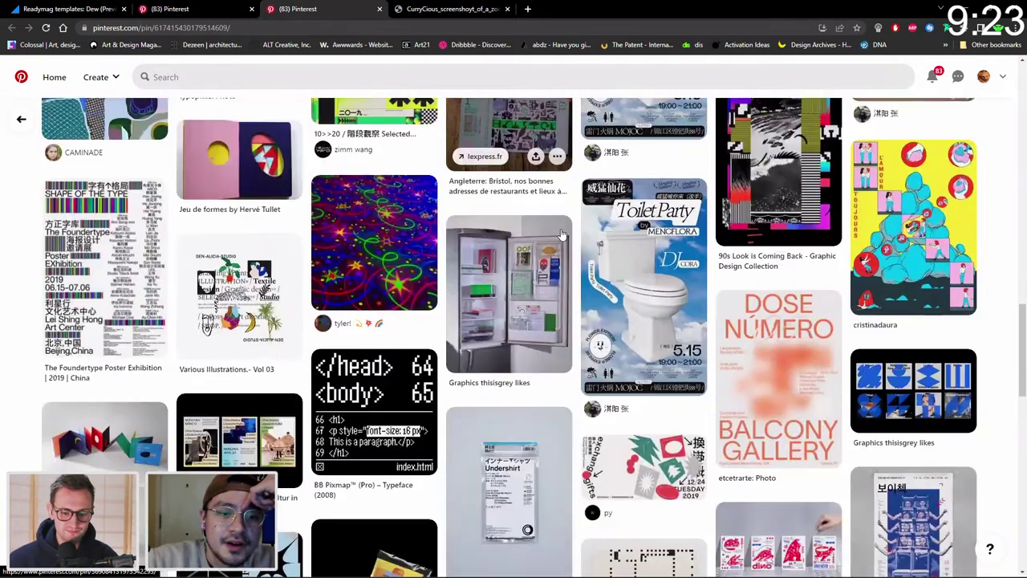
pyautogui.scroll(4, 576, 202)
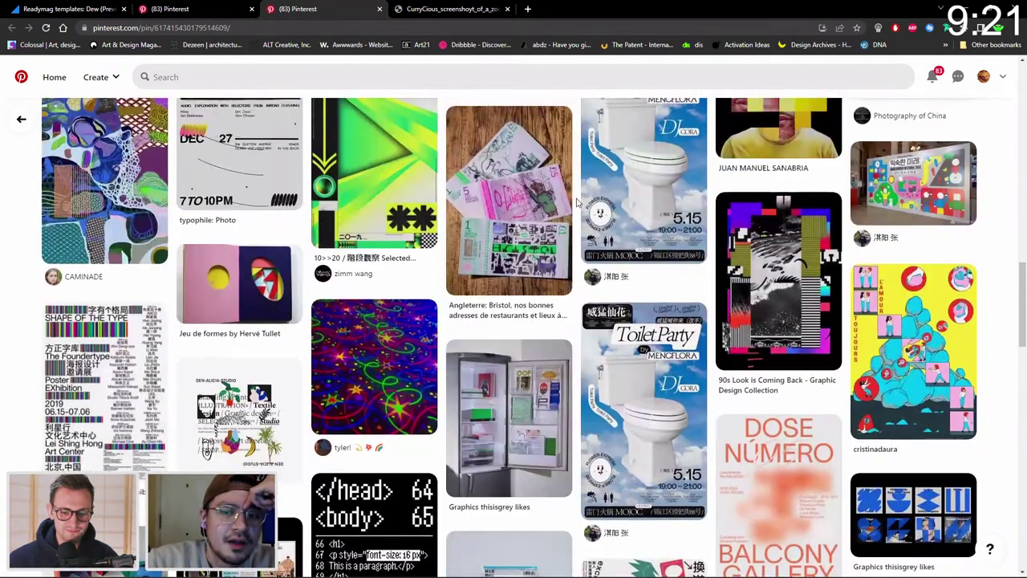
pyautogui.scroll(1, 577, 202)
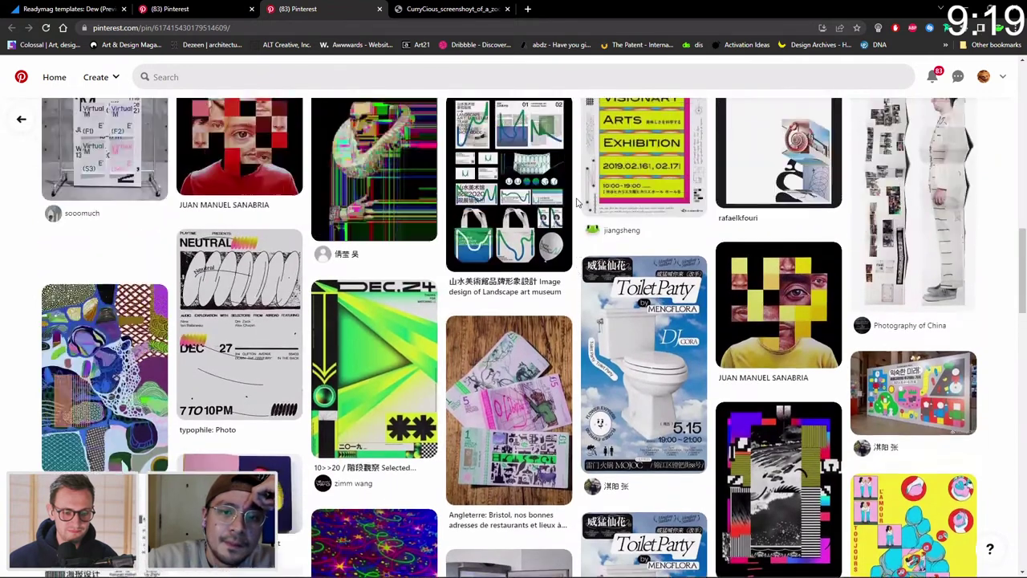
pyautogui.scroll(1, 576, 202)
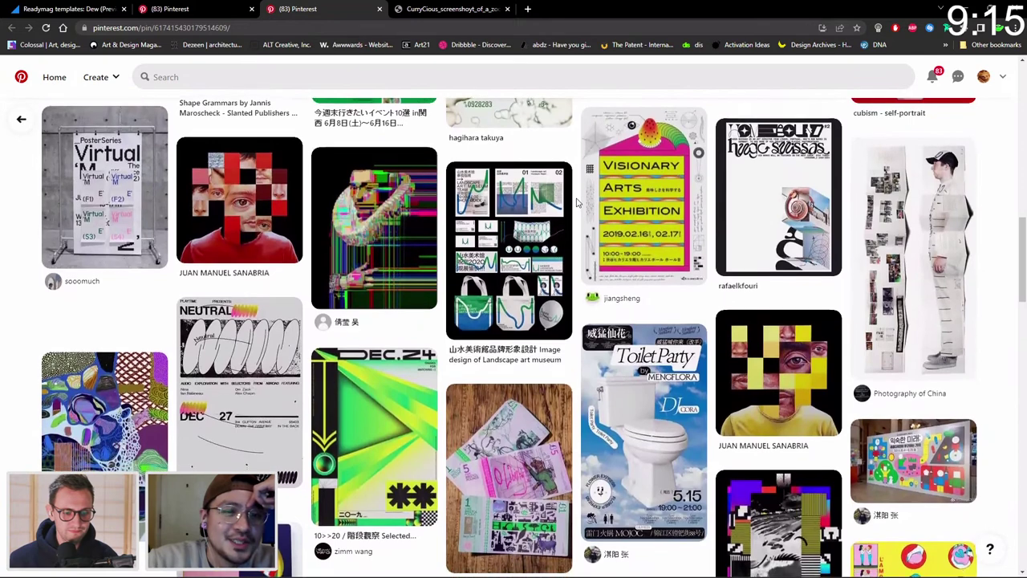
pyautogui.scroll(2, 576, 202)
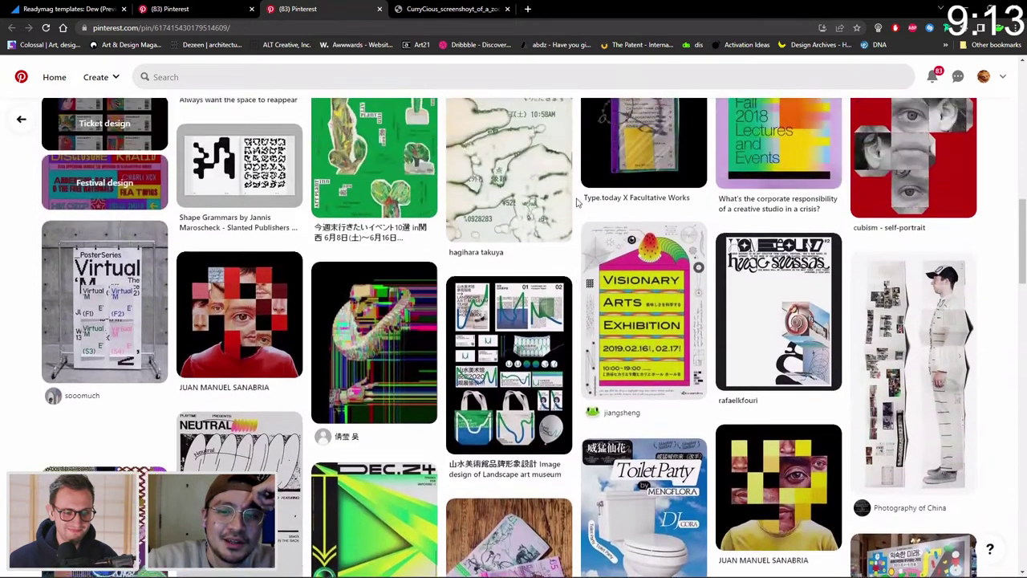
pyautogui.scroll(1, 576, 203)
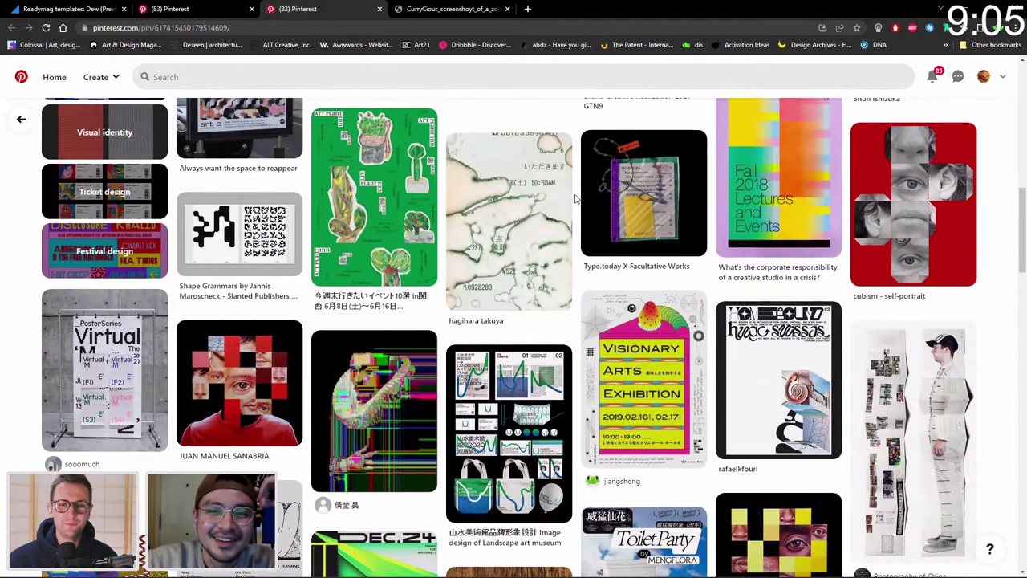
pyautogui.scroll(1, 576, 201)
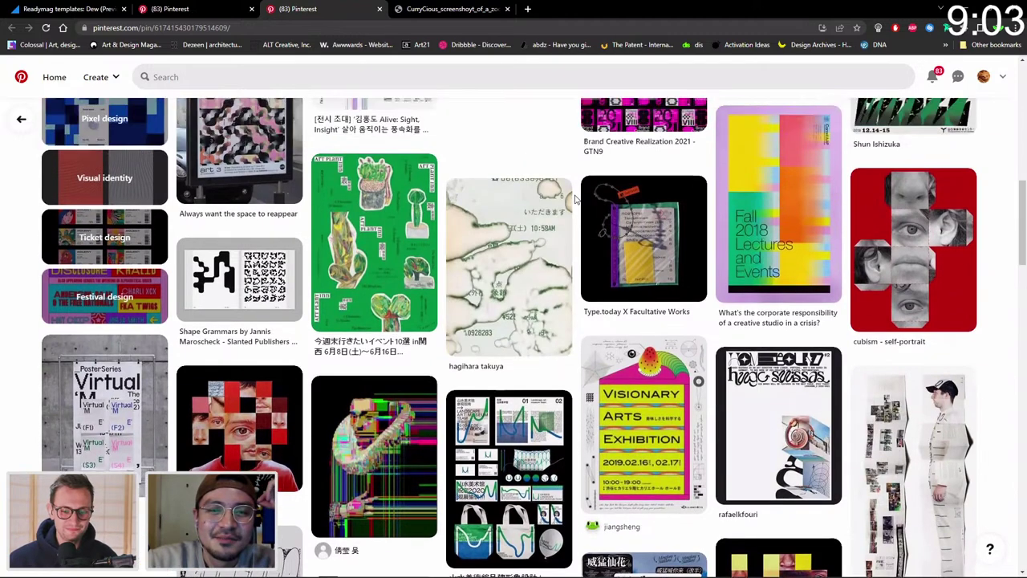
pyautogui.scroll(1, 576, 201)
pyautogui.scroll(-2, 574, 199)
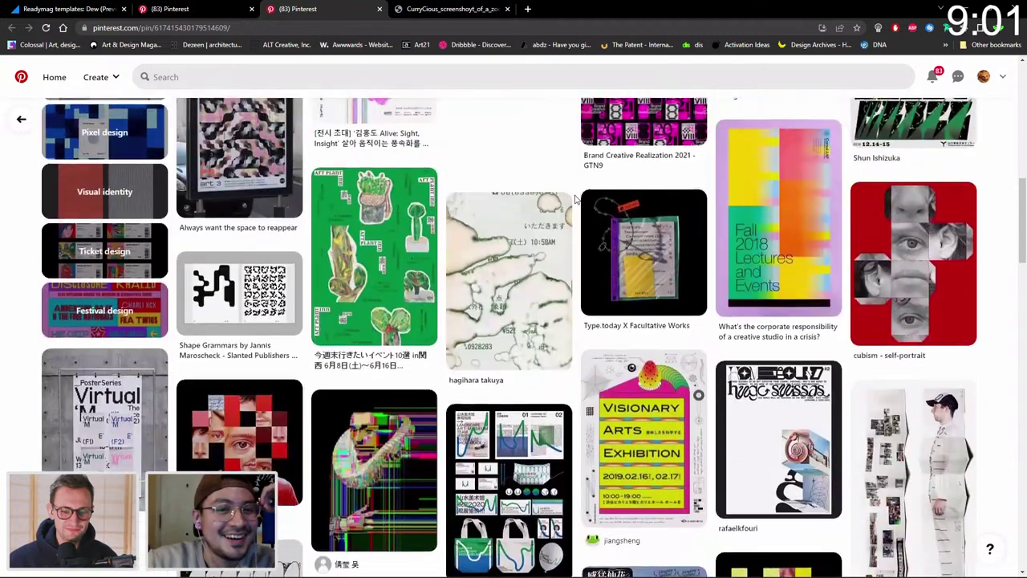
pyautogui.scroll(-5, 575, 199)
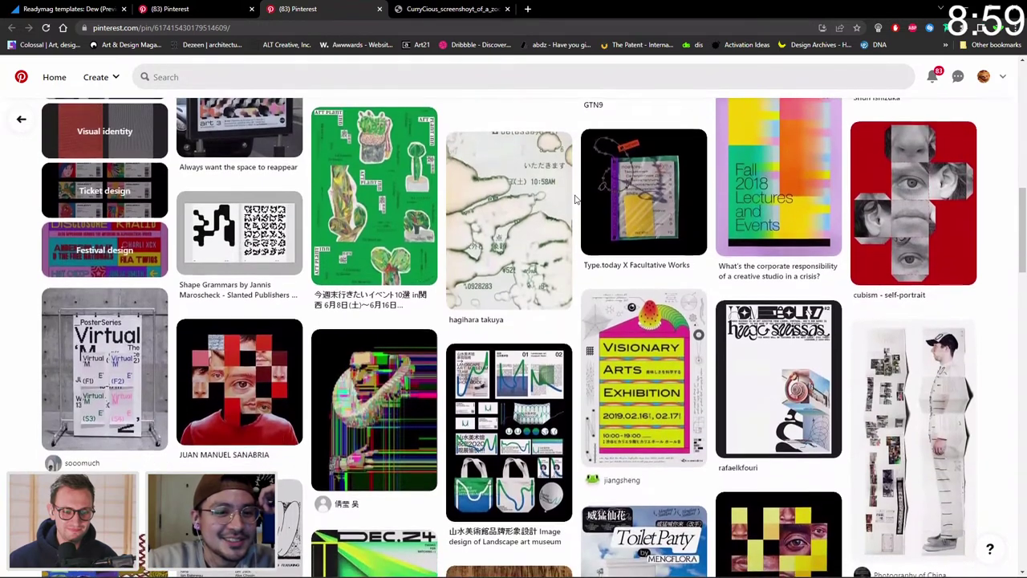
# Scroll the Pinterest grid to the Modern China pin for Studio NA.EO's bakery branding and open its context menu.
pyautogui.scroll(-3, 575, 199)
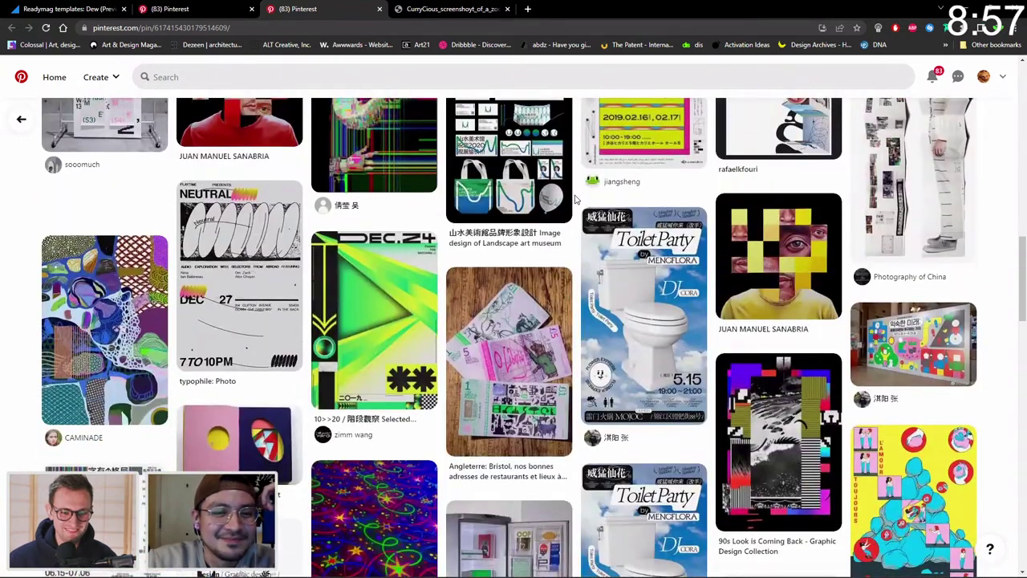
pyautogui.scroll(-4, 574, 199)
pyautogui.scroll(12, 574, 199)
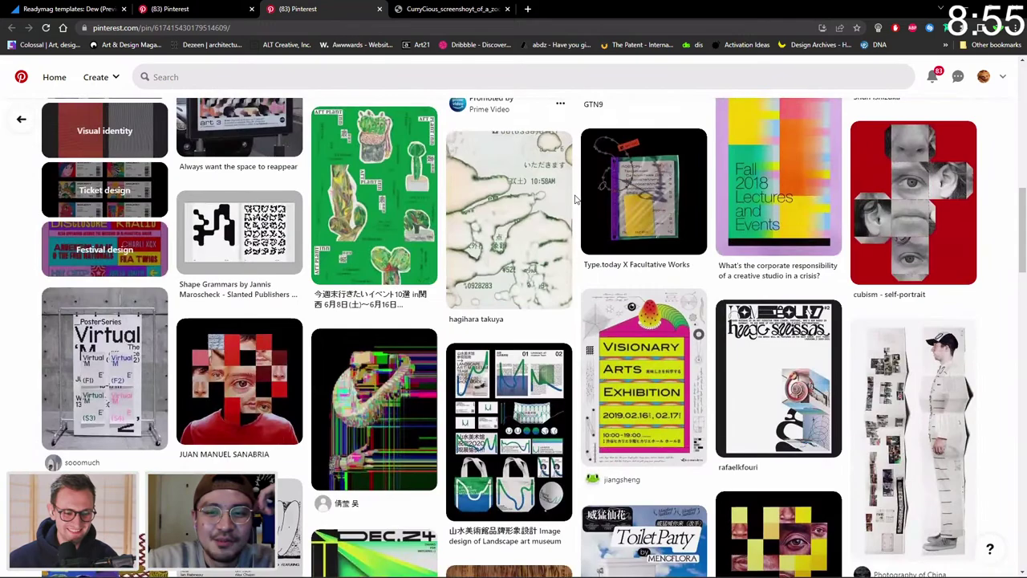
pyautogui.scroll(4, 574, 199)
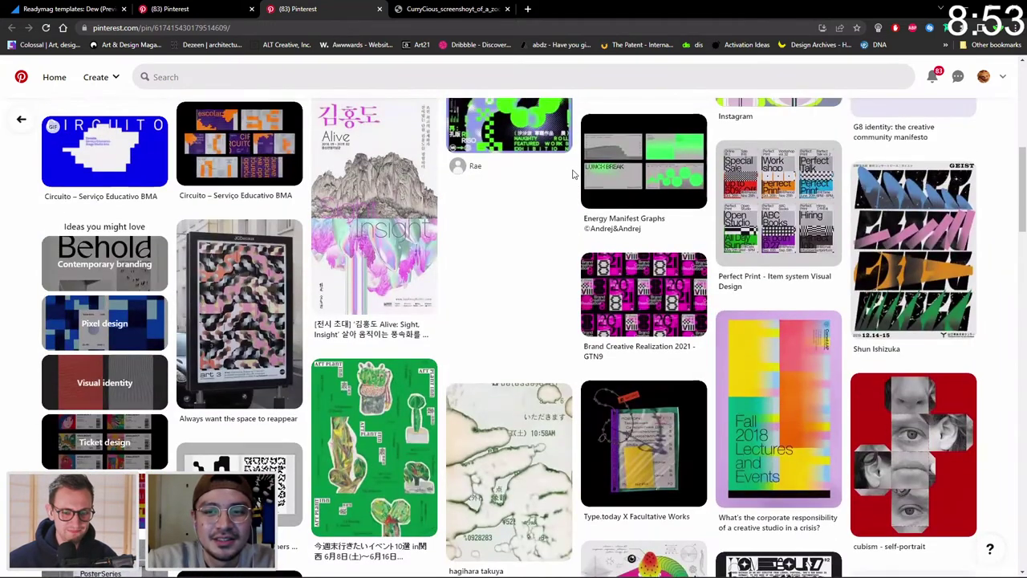
pyautogui.scroll(2, 575, 174)
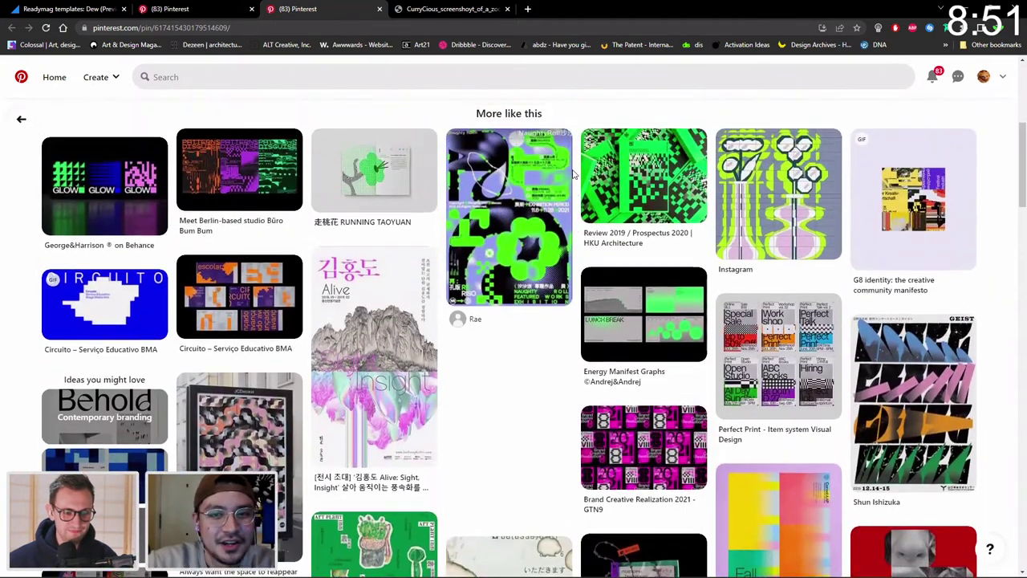
pyautogui.scroll(-1, 573, 173)
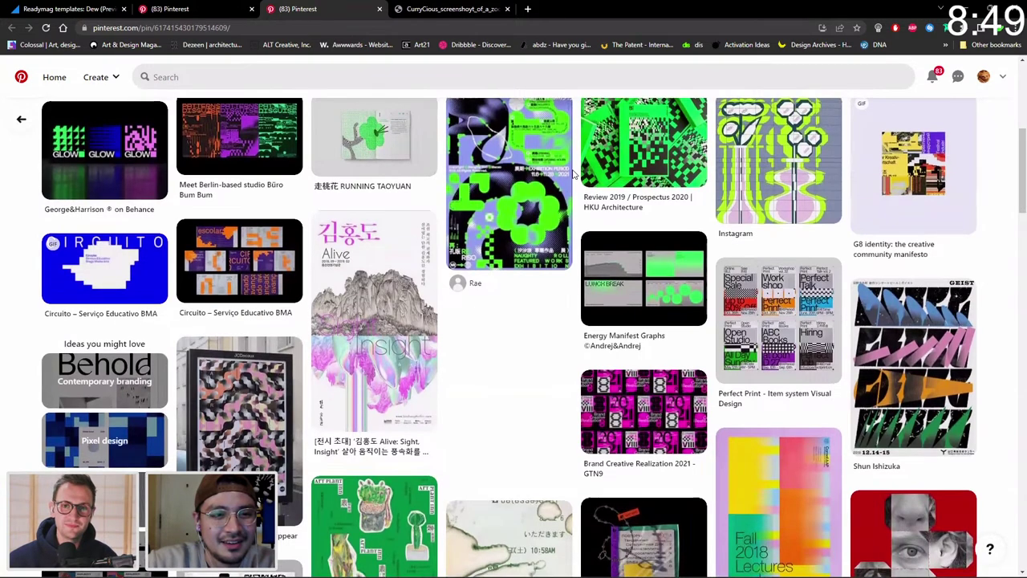
pyautogui.scroll(-20, 573, 173)
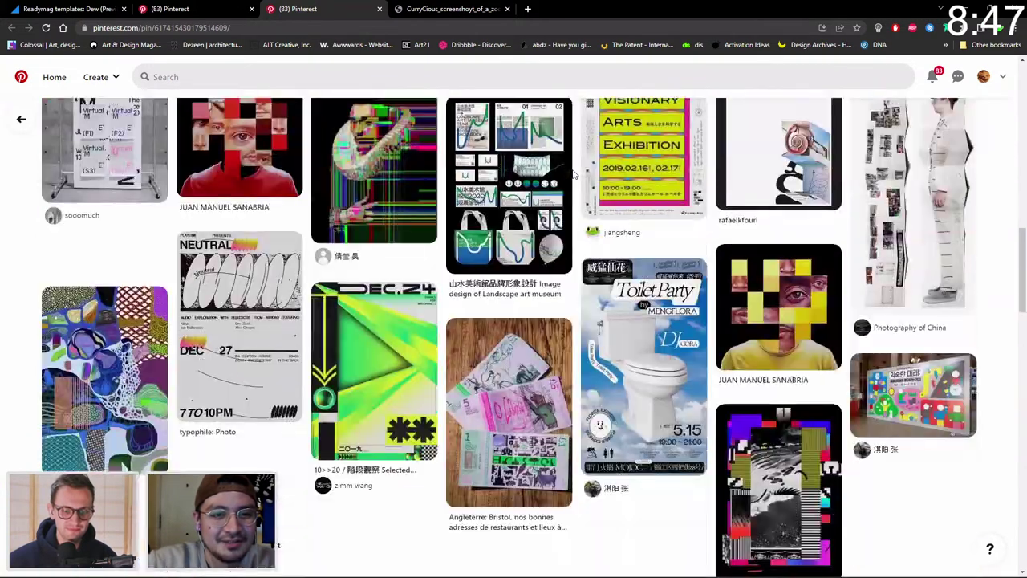
pyautogui.scroll(-5, 573, 173)
pyautogui.scroll(-6, 573, 172)
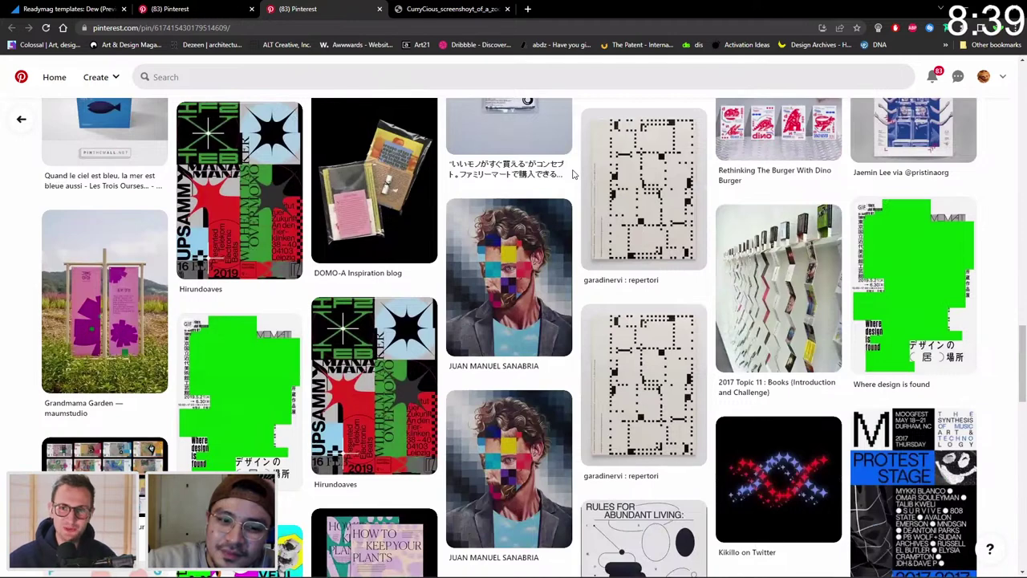
pyautogui.scroll(-5, 573, 172)
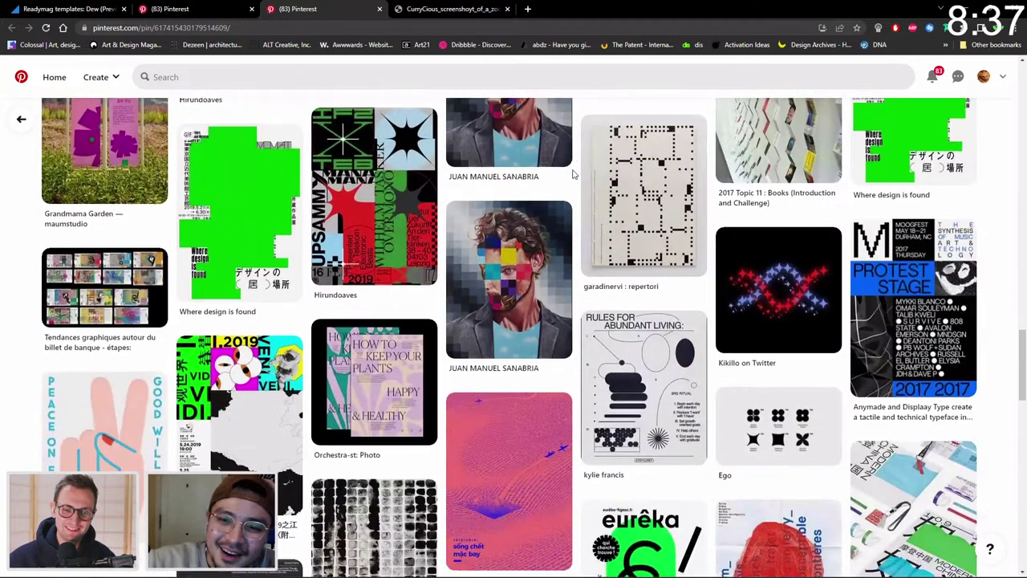
pyautogui.scroll(-5, 575, 175)
pyautogui.scroll(-1, 576, 179)
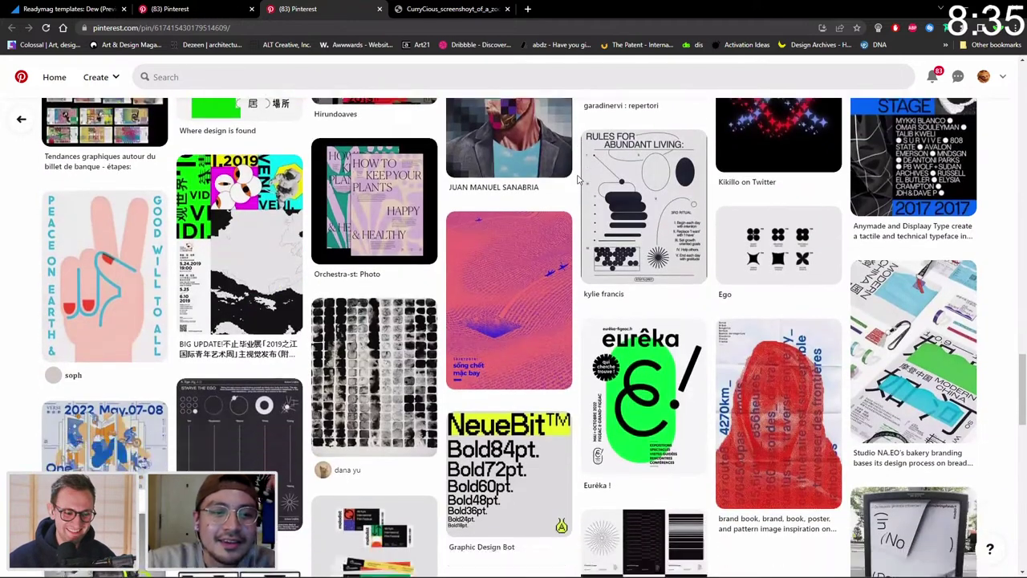
pyautogui.scroll(-2, 576, 180)
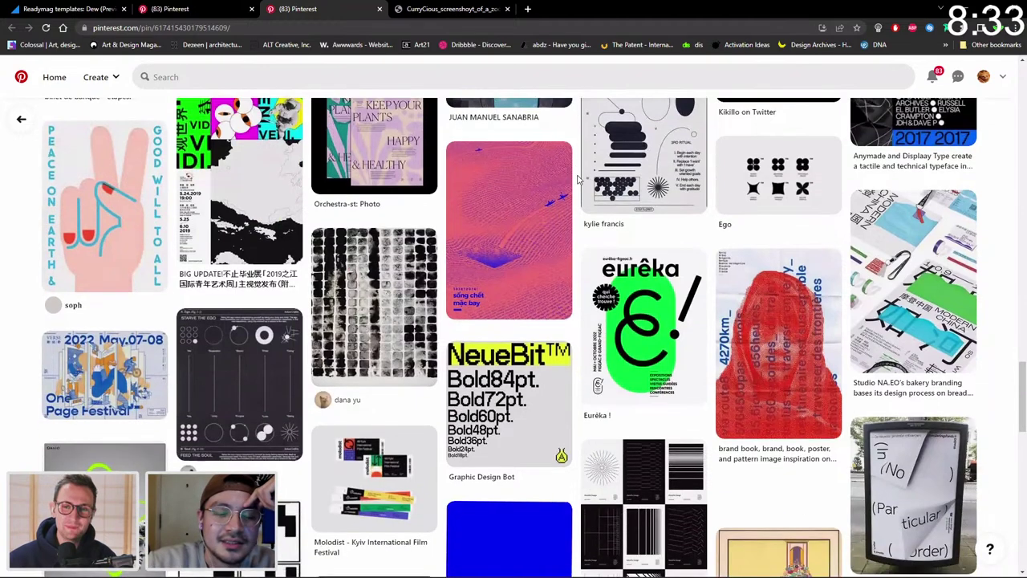
pyautogui.scroll(-10, 576, 180)
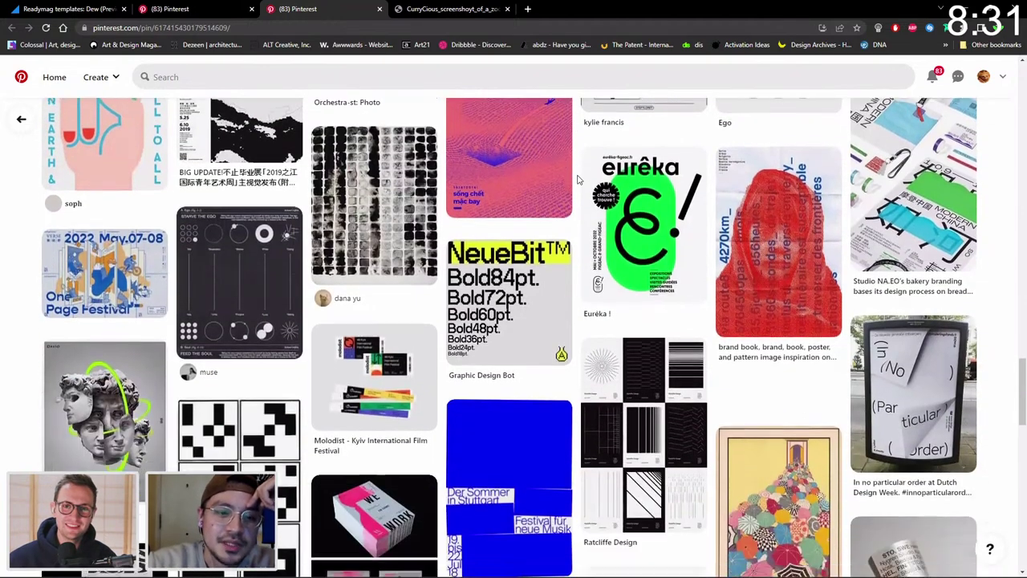
pyautogui.scroll(-10, 576, 180)
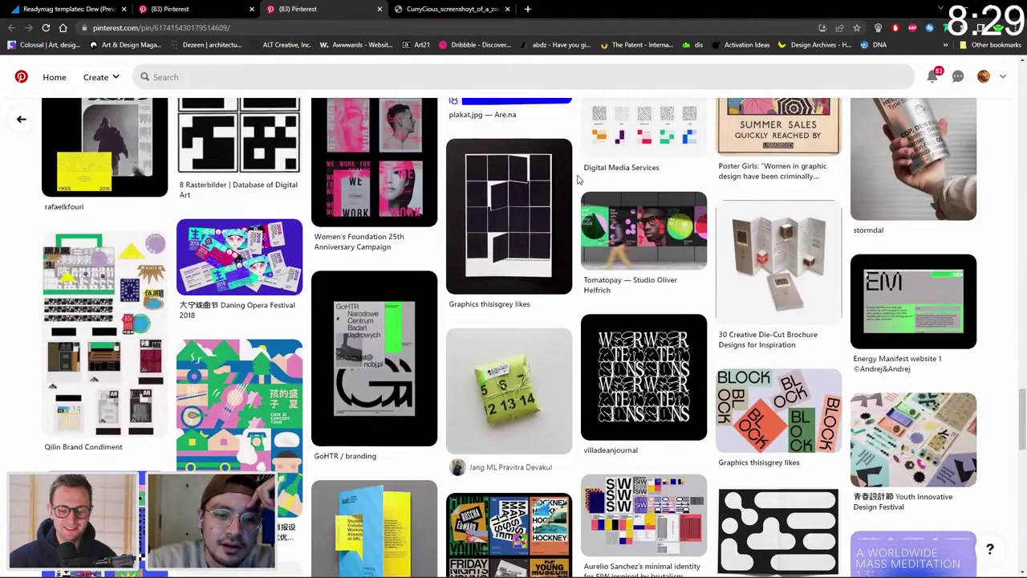
pyautogui.scroll(-5, 576, 180)
pyautogui.scroll(13, 576, 180)
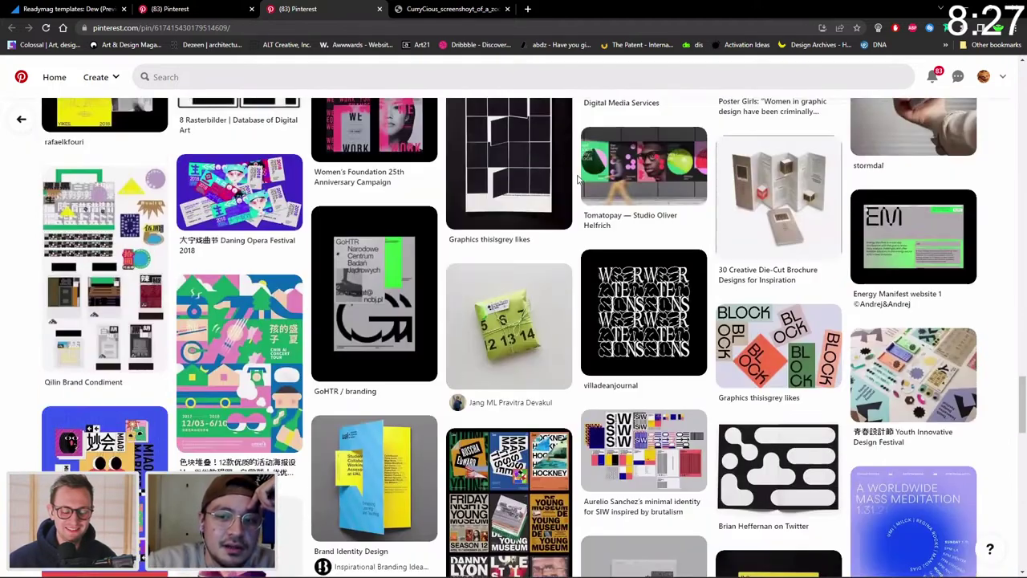
pyautogui.scroll(7, 576, 180)
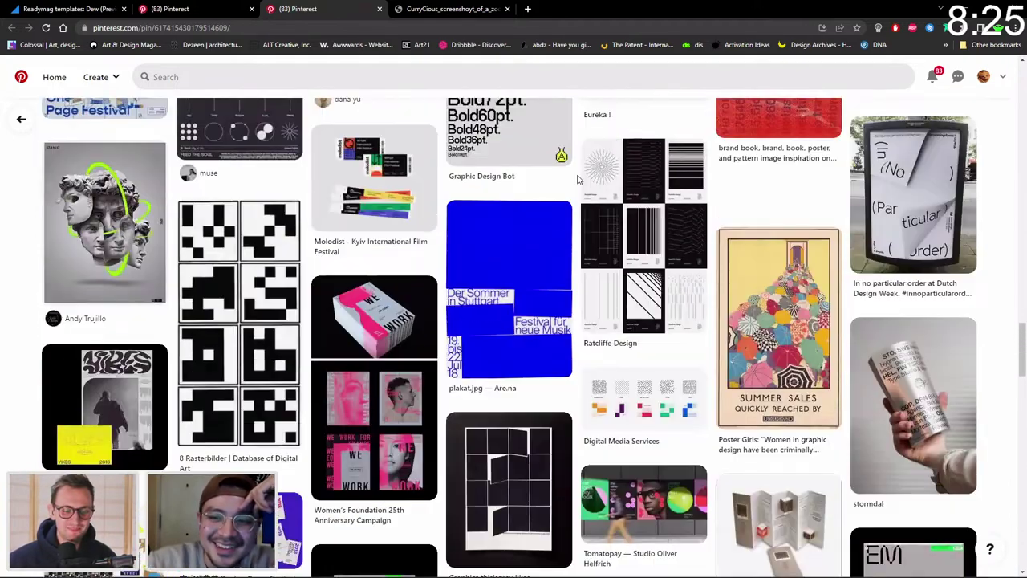
pyautogui.scroll(4, 576, 180)
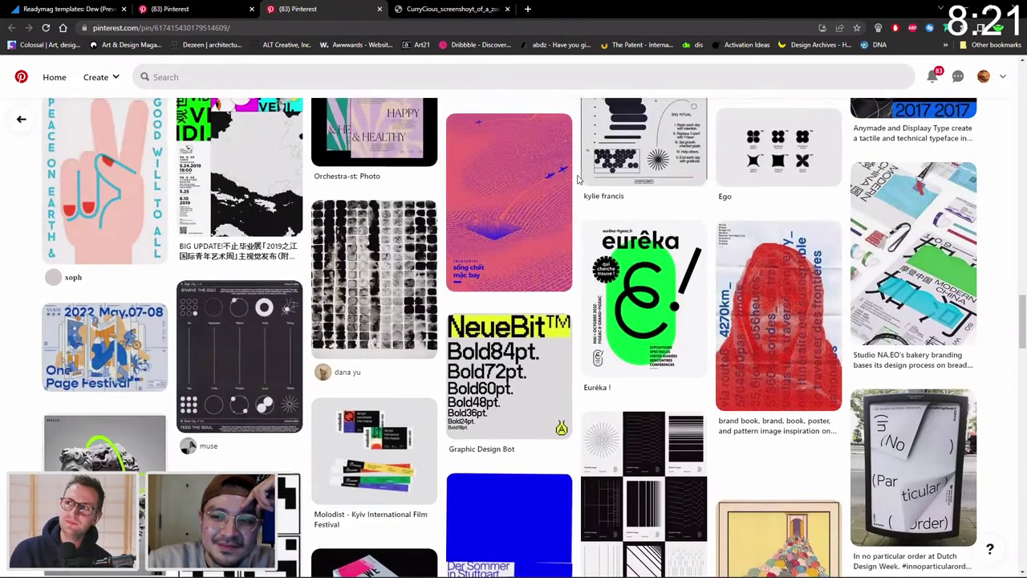
pyautogui.rightClick(731, 241)
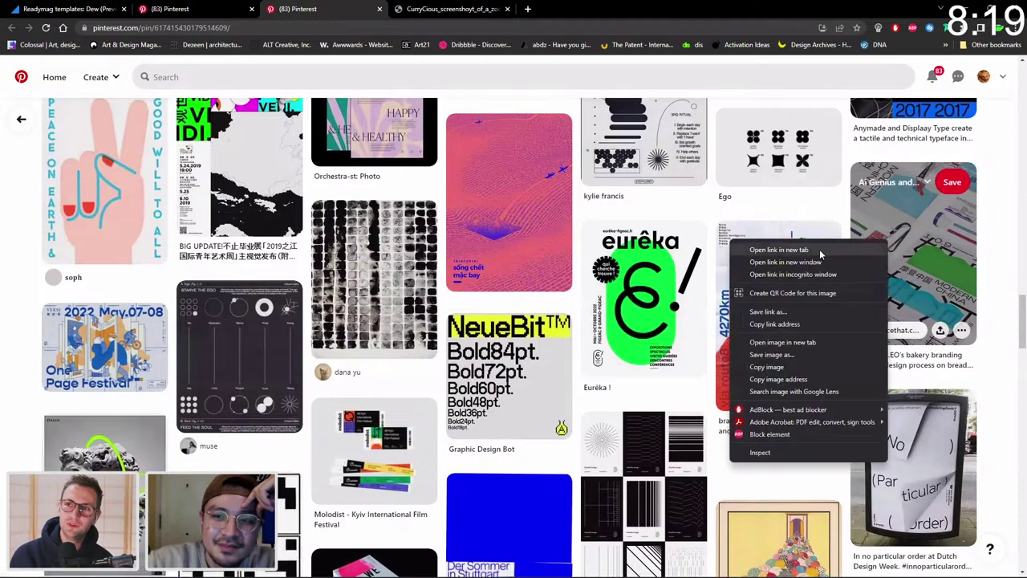
pyautogui.click(819, 249)
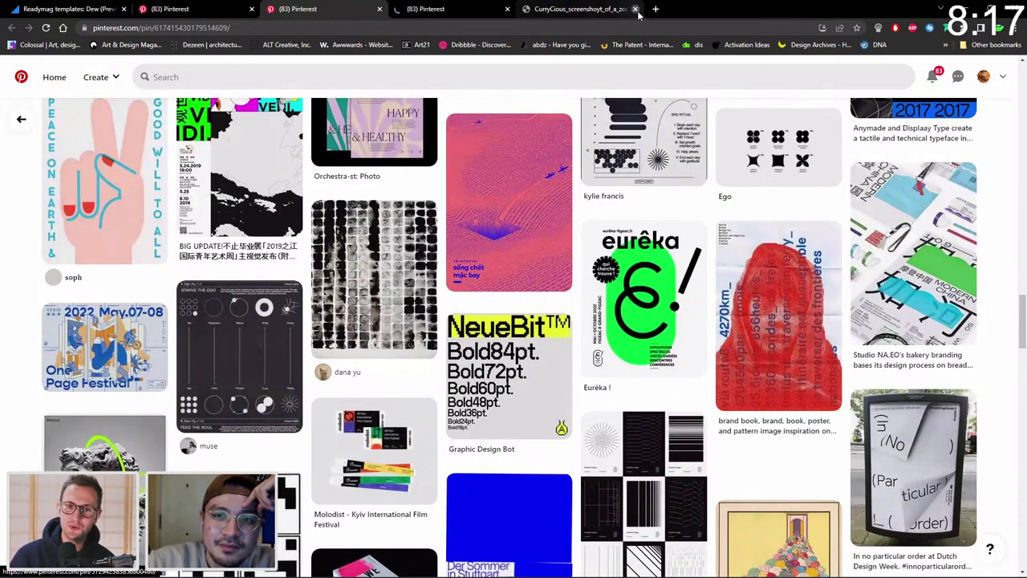
pyautogui.click(634, 9)
pyautogui.click(449, 9)
pyautogui.scroll(-3, 766, 312)
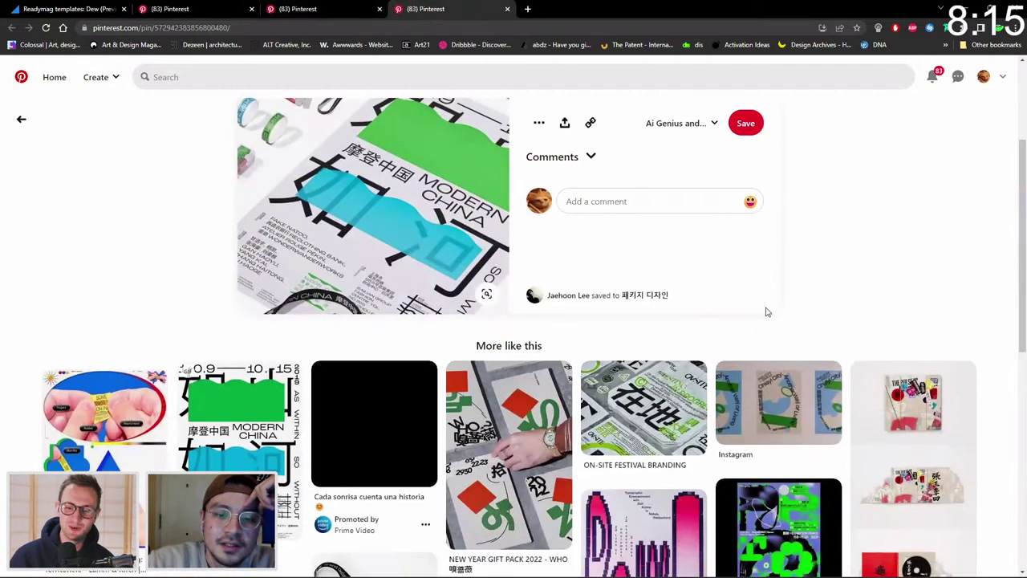
pyautogui.scroll(-2, 795, 305)
pyautogui.scroll(-2, 698, 217)
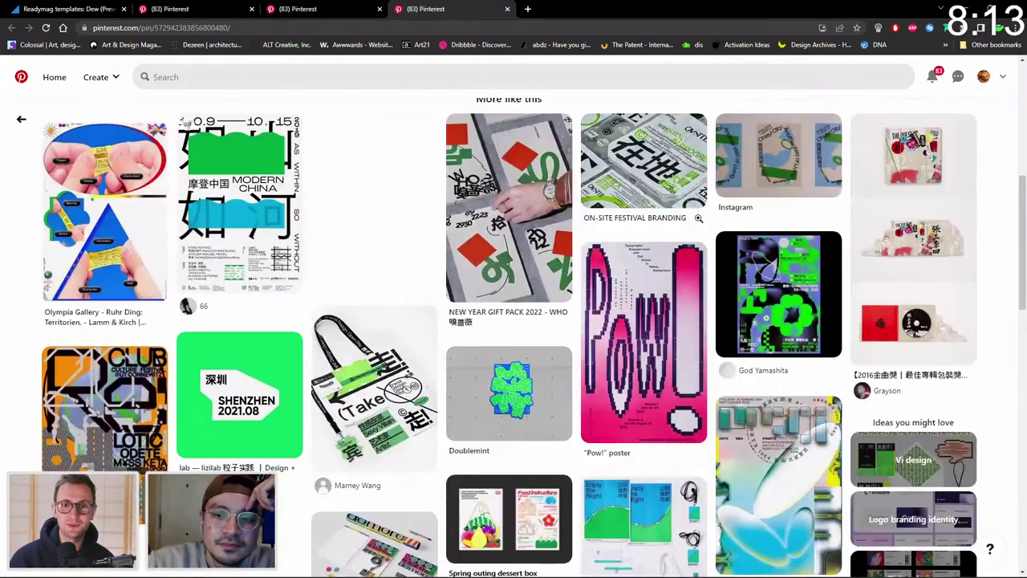
pyautogui.scroll(-2, 698, 217)
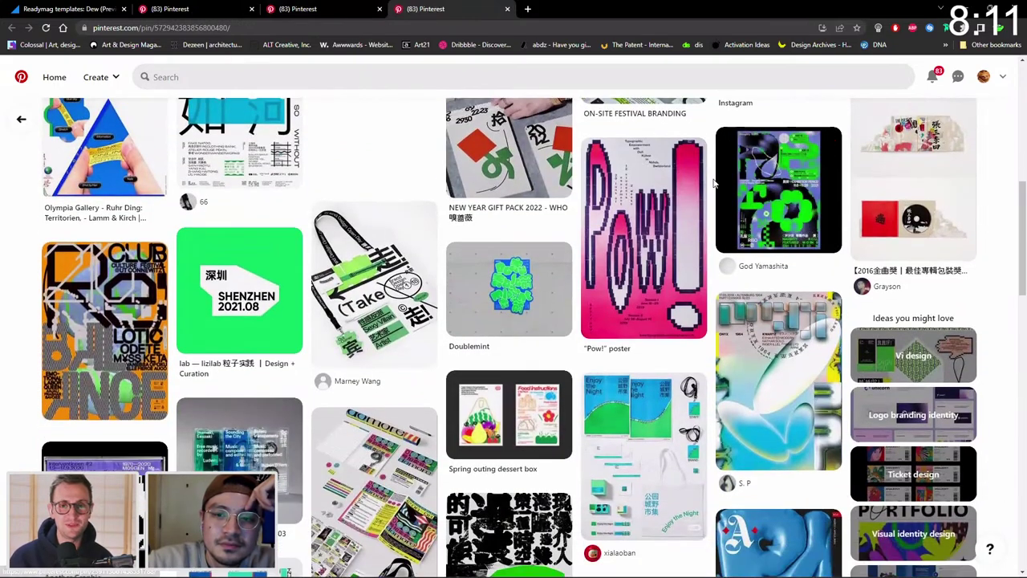
pyautogui.scroll(-4, 713, 183)
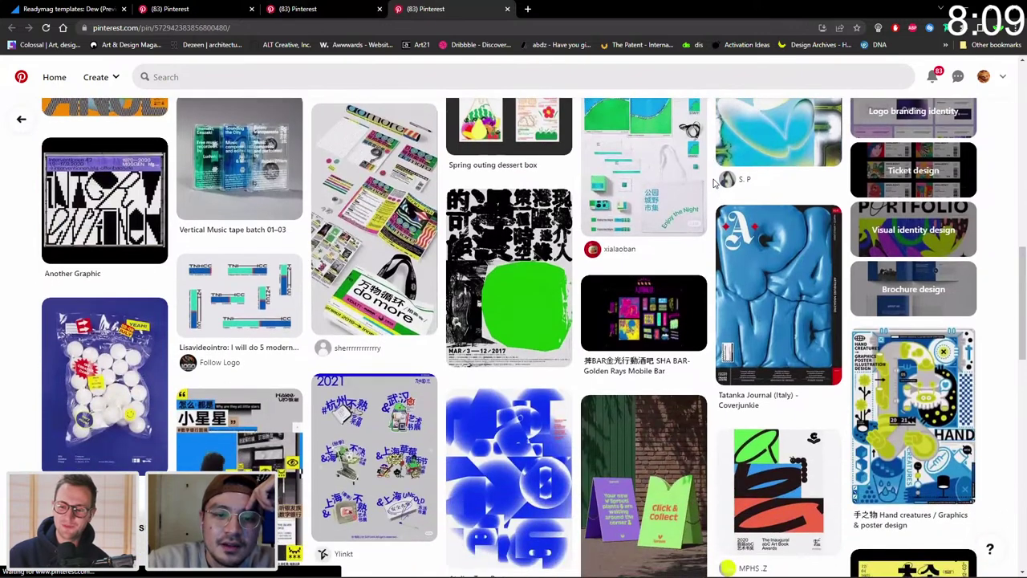
pyautogui.scroll(-3, 714, 181)
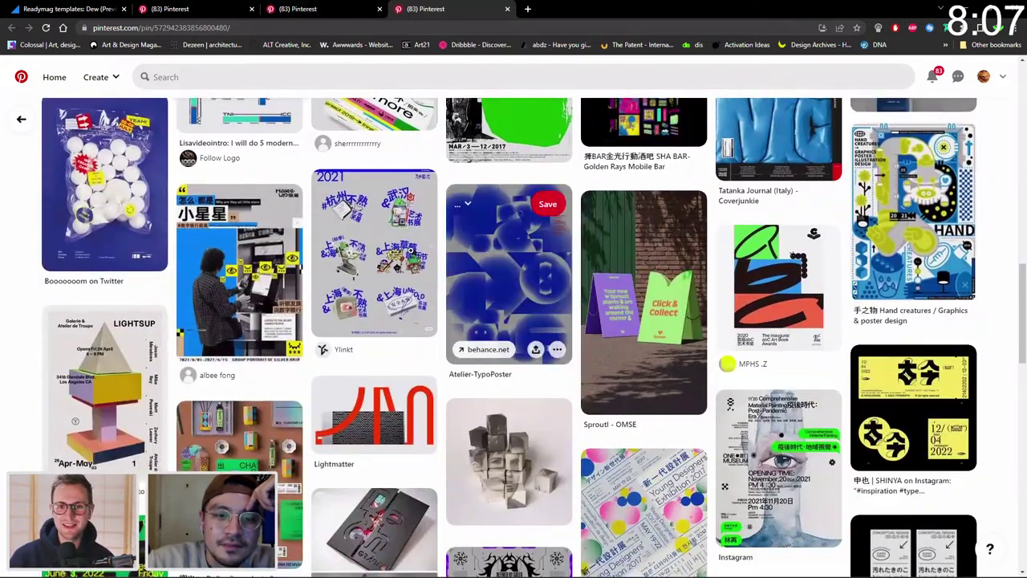
pyautogui.scroll(-1, 377, 255)
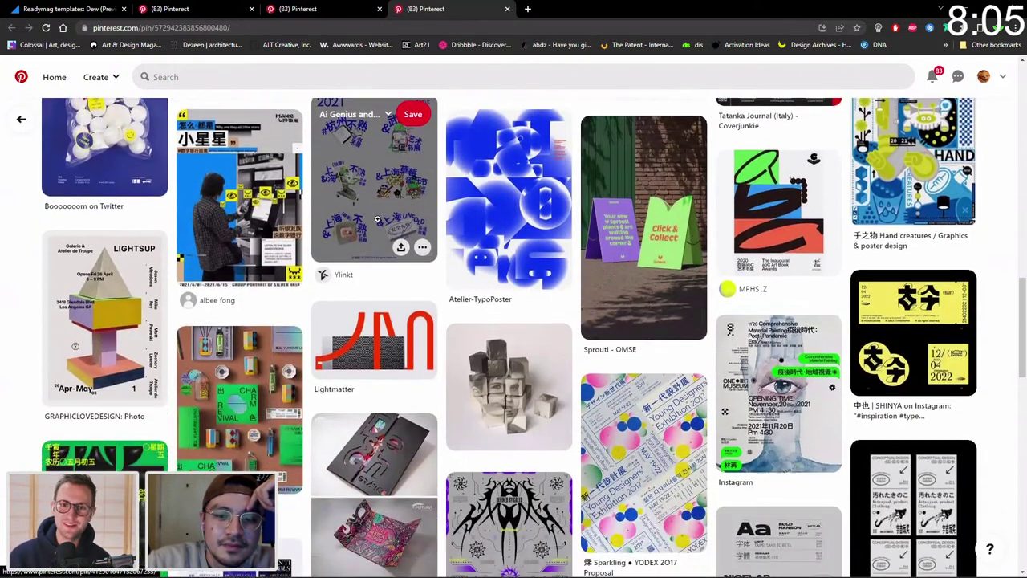
pyautogui.click(378, 185)
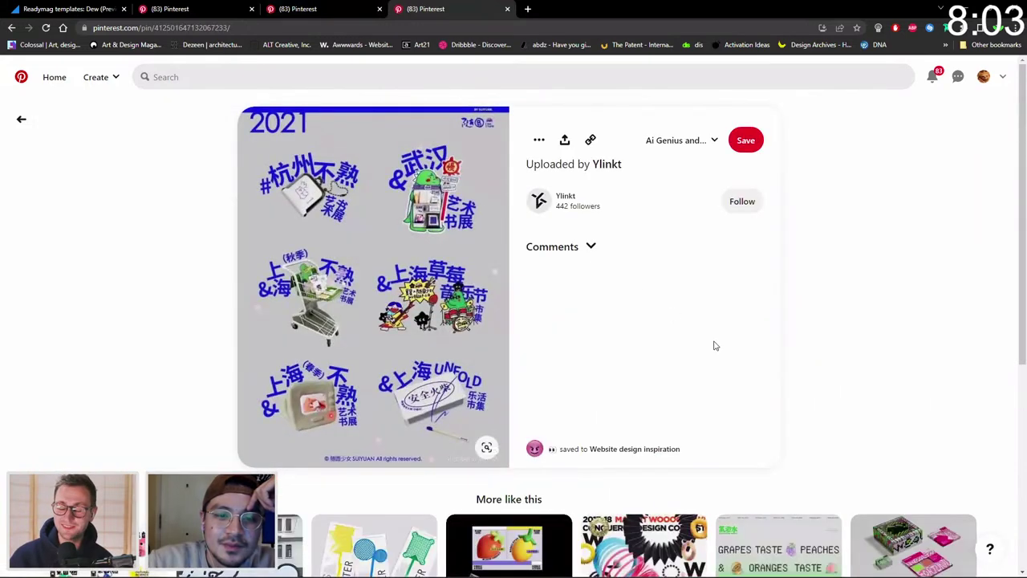
pyautogui.scroll(-2, 715, 346)
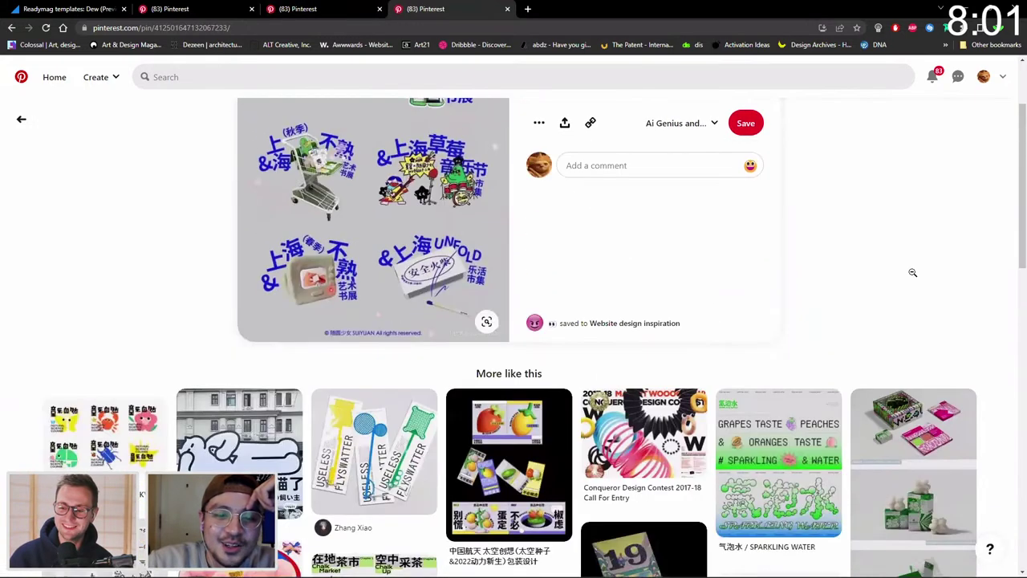
pyautogui.scroll(-2, 915, 241)
pyautogui.scroll(3, 834, 169)
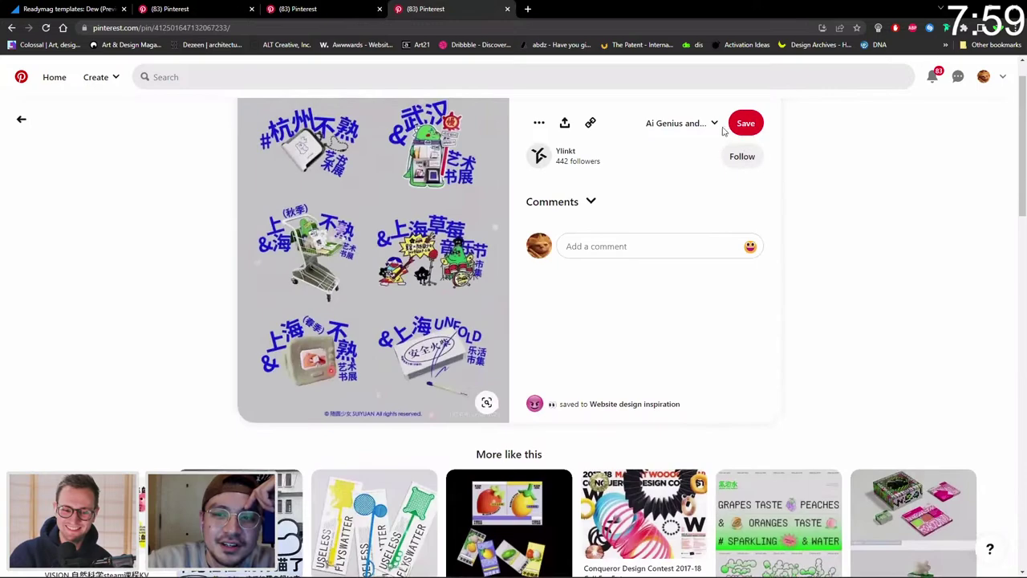
pyautogui.scroll(-3, 825, 353)
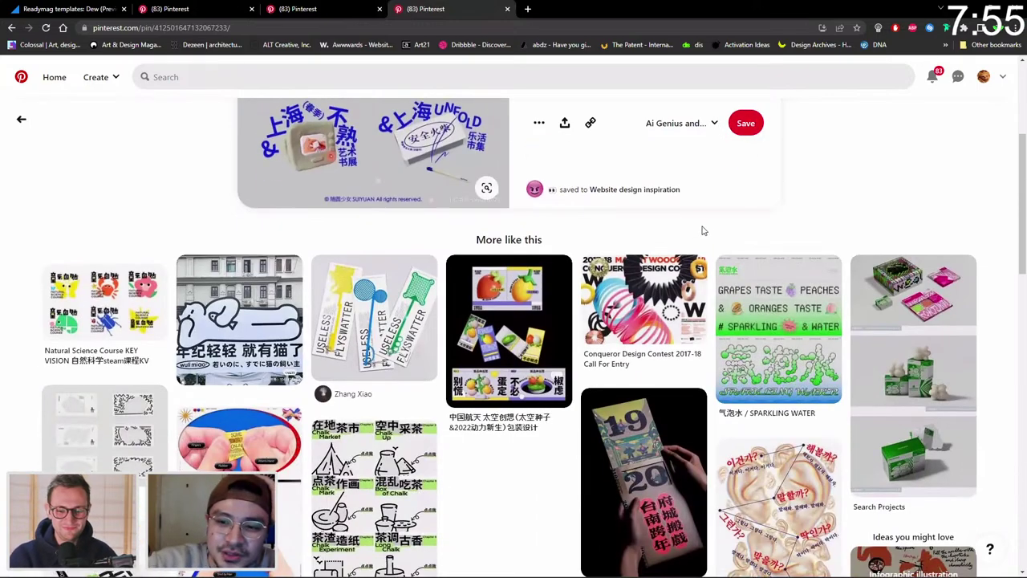
pyautogui.scroll(3, 701, 229)
pyautogui.scroll(-2, 701, 229)
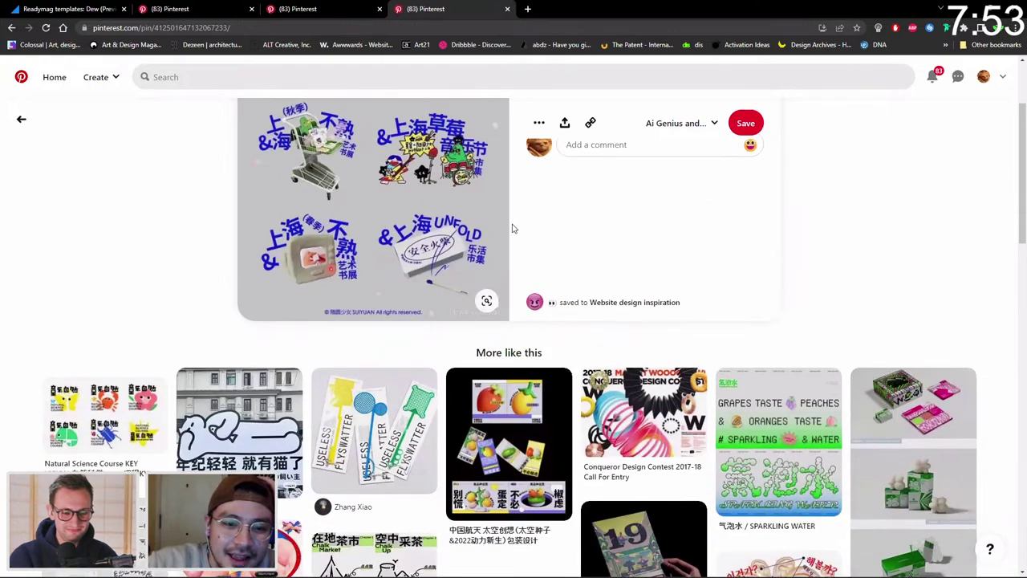
pyautogui.scroll(1, 531, 337)
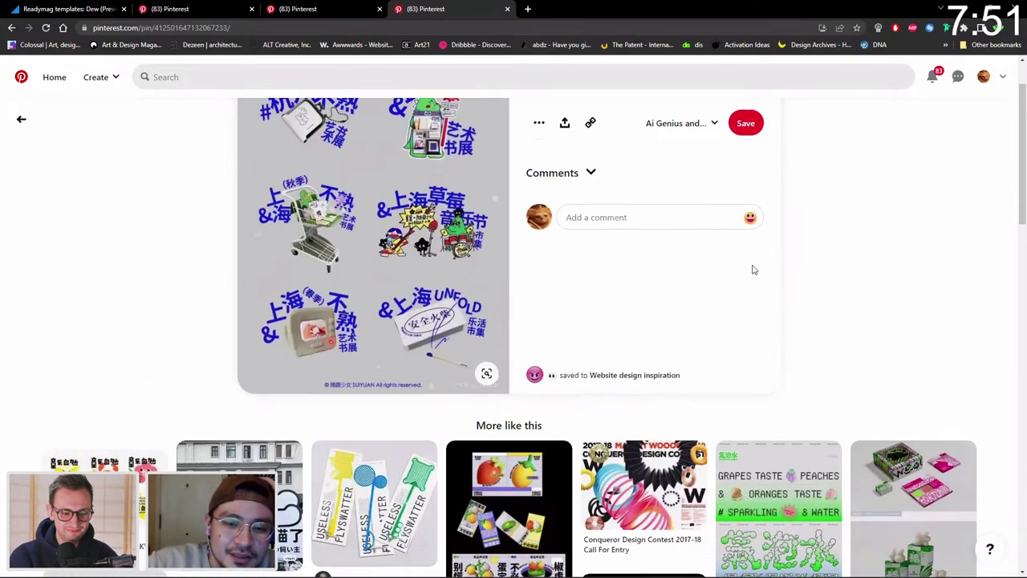
pyautogui.scroll(-2, 759, 268)
pyautogui.scroll(1, 762, 269)
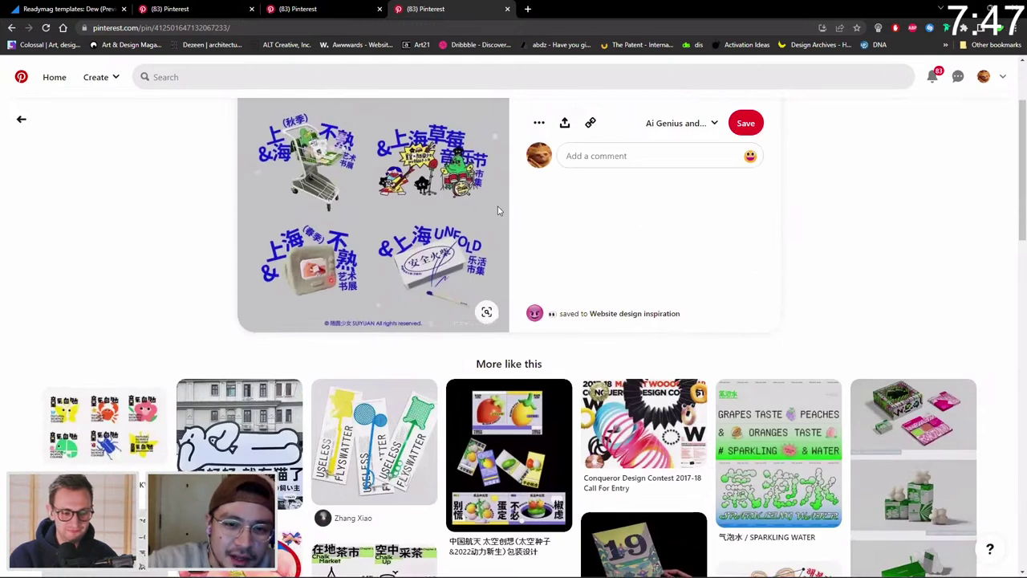
pyautogui.scroll(-1, 674, 279)
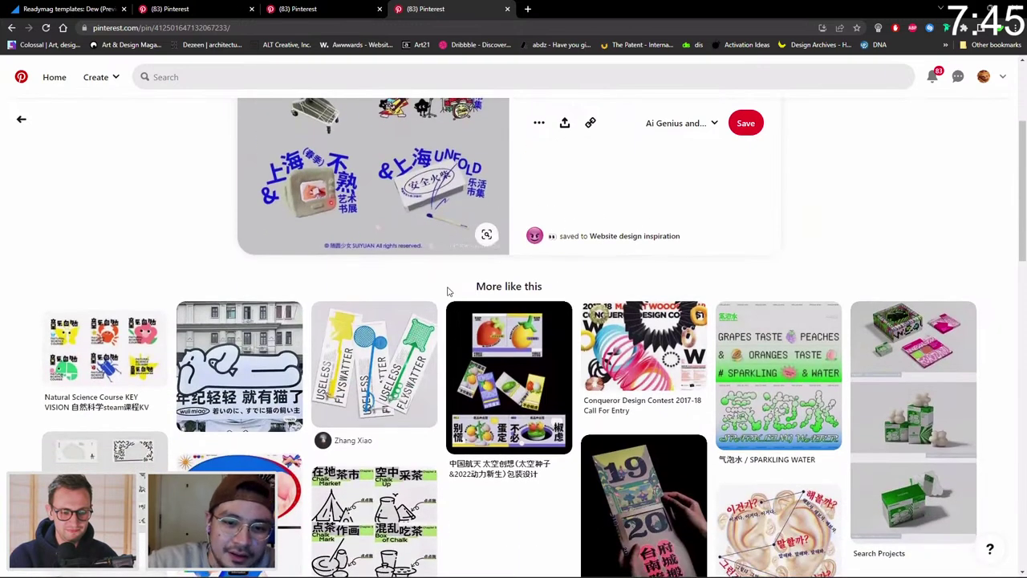
pyautogui.scroll(-2, 446, 292)
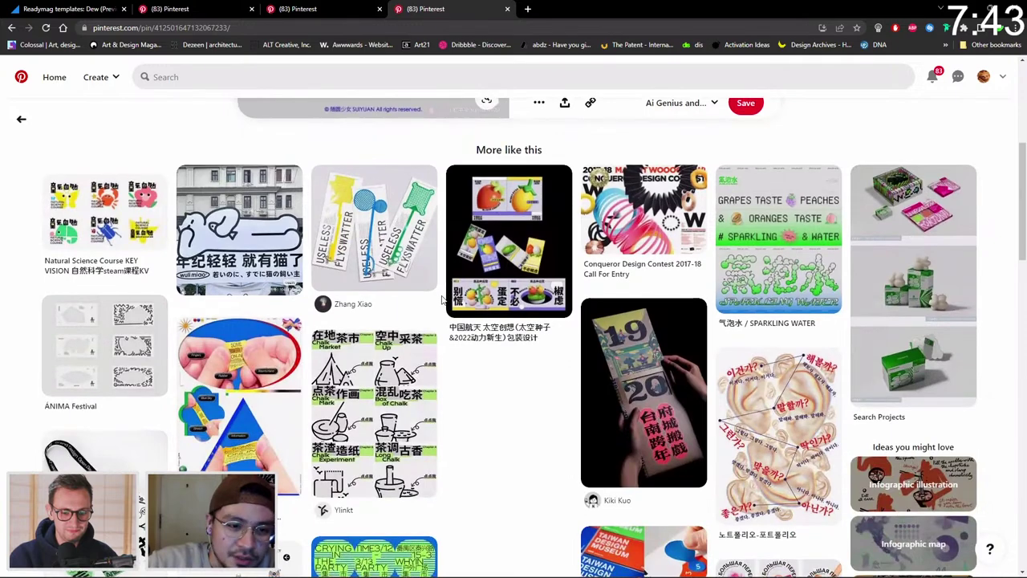
pyautogui.scroll(-2, 442, 289)
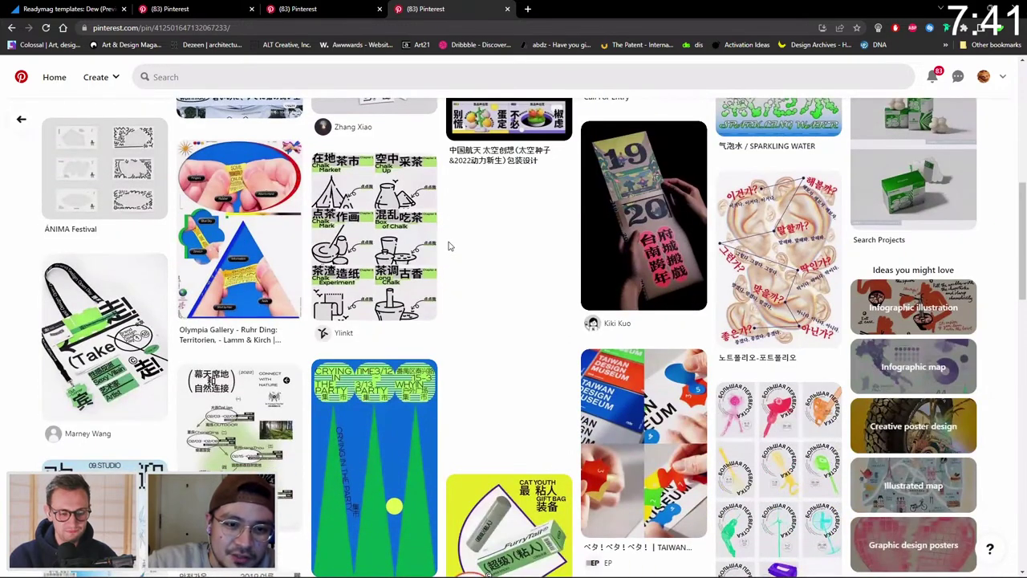
pyautogui.scroll(-1, 449, 246)
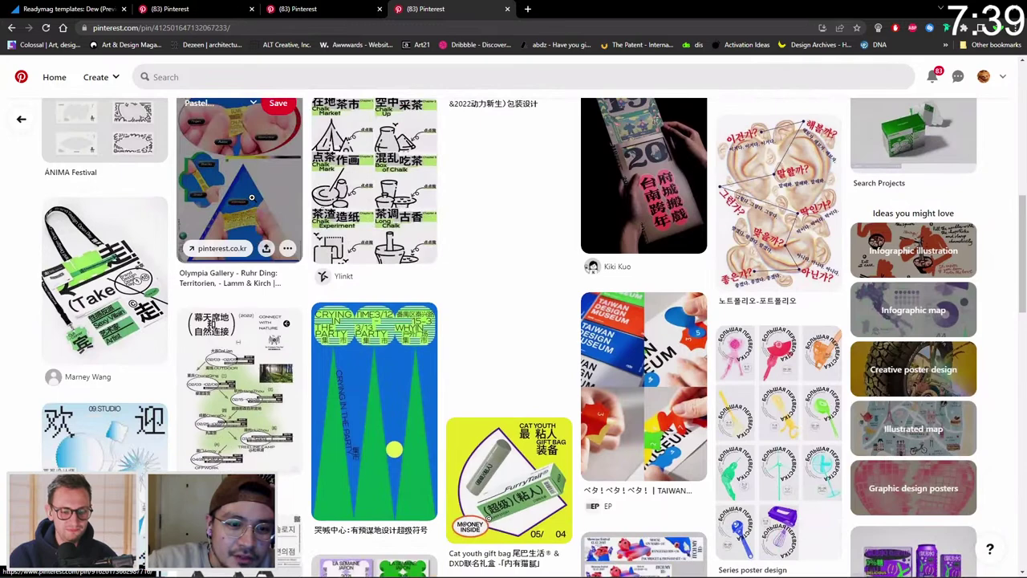
# Open the Olympia Gallery pin and scroll down to its More like this suggestions.
pyautogui.click(251, 197)
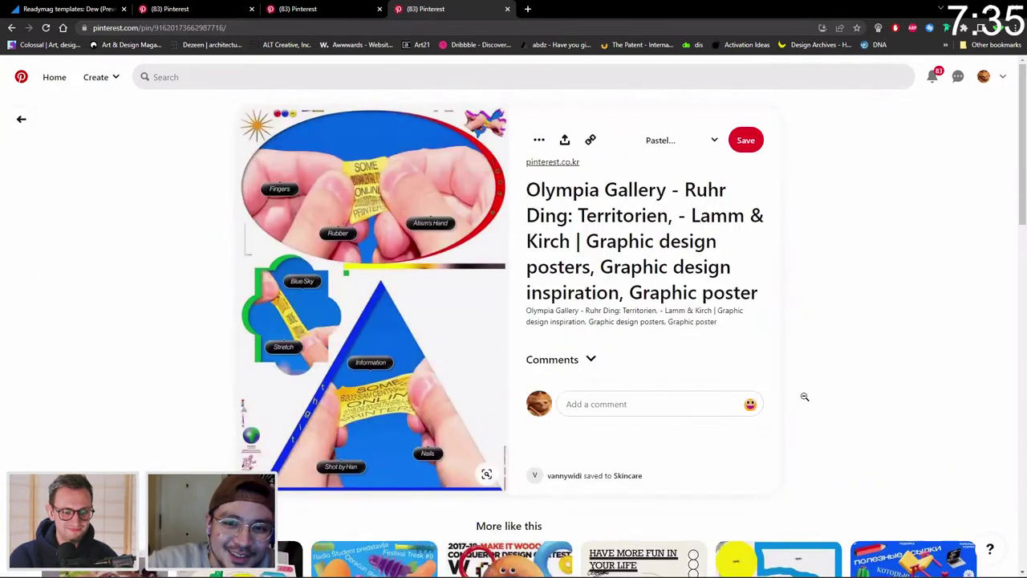
pyautogui.scroll(-5, 805, 397)
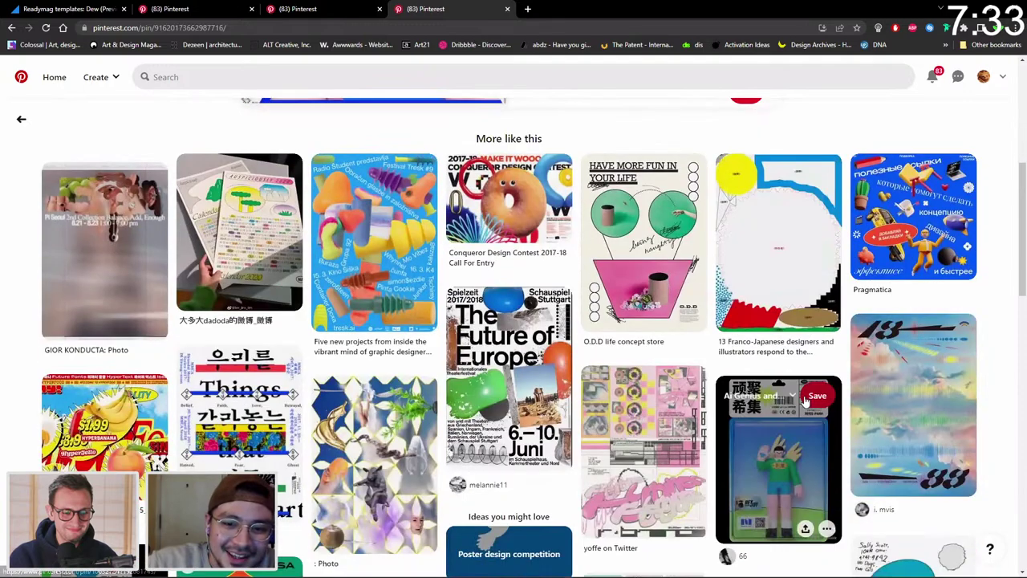
pyautogui.scroll(-3, 805, 399)
# View the Korean 'Things that Do Us Part' poster pin, then return to the Photoshop poster.
pyautogui.click(268, 275)
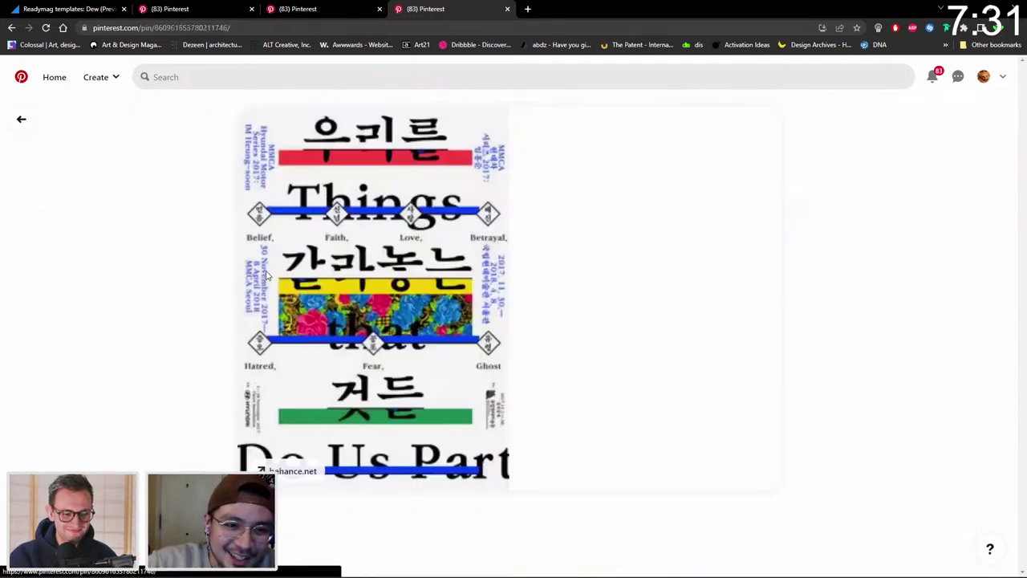
pyautogui.scroll(-2, 763, 298)
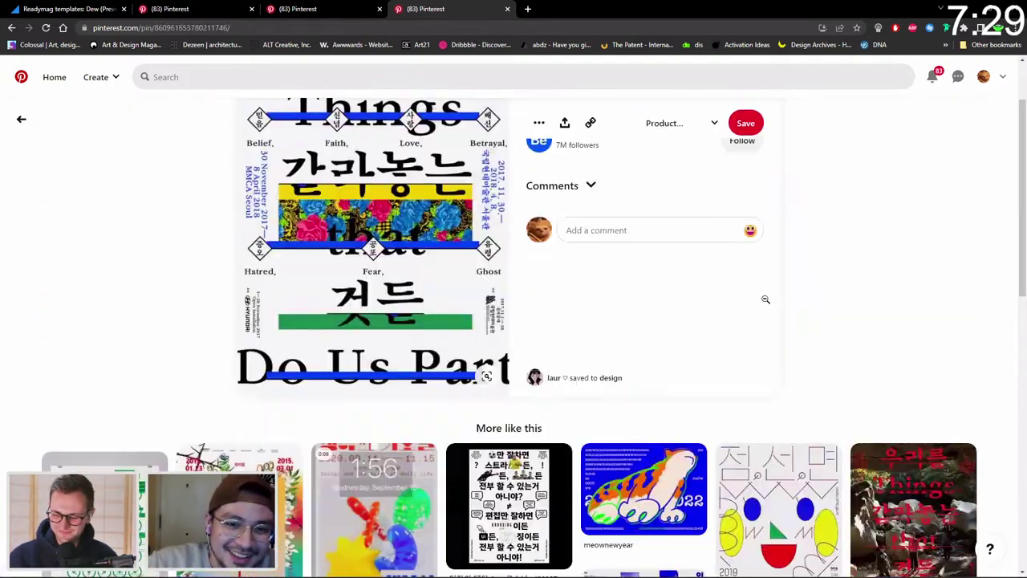
pyautogui.scroll(-2, 781, 307)
pyautogui.scroll(-1, 767, 270)
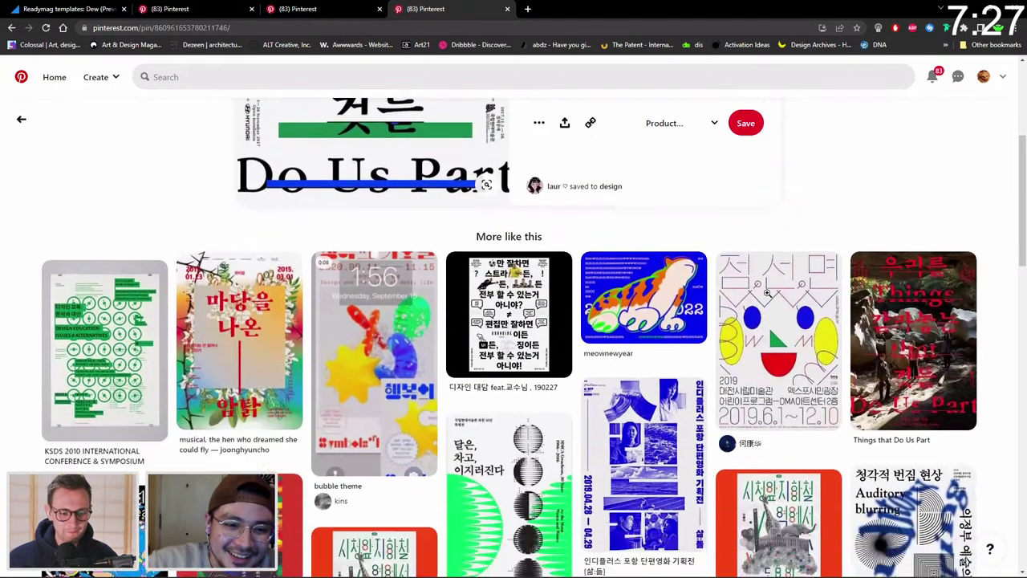
pyautogui.scroll(-2, 787, 166)
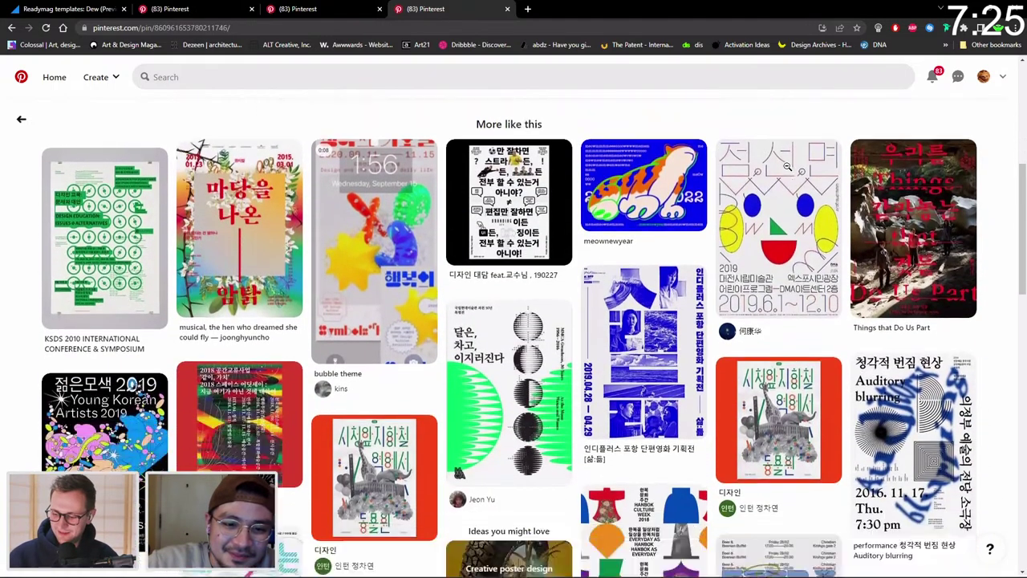
pyautogui.scroll(-2, 787, 166)
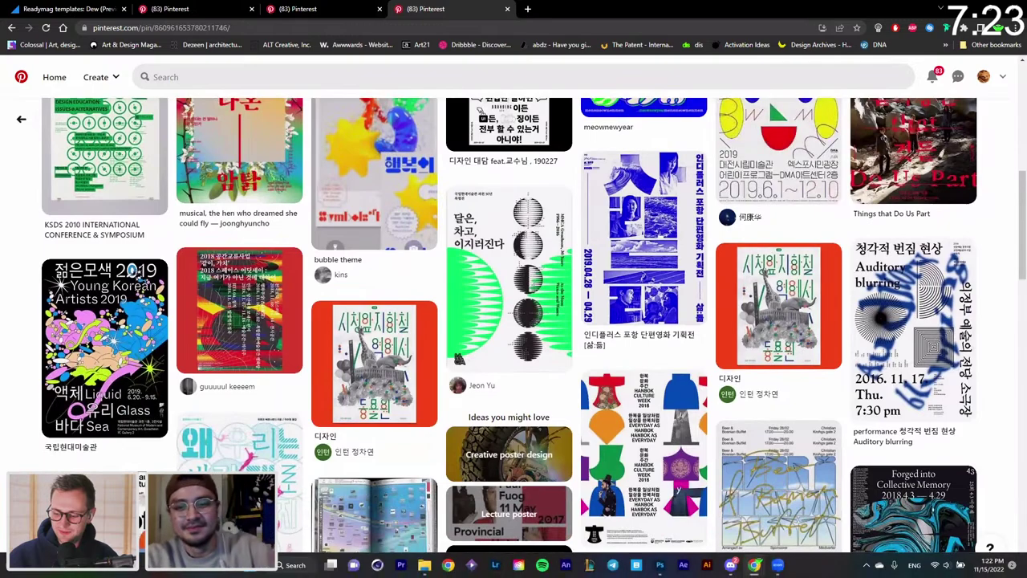
pyautogui.scroll(5, 778, 305)
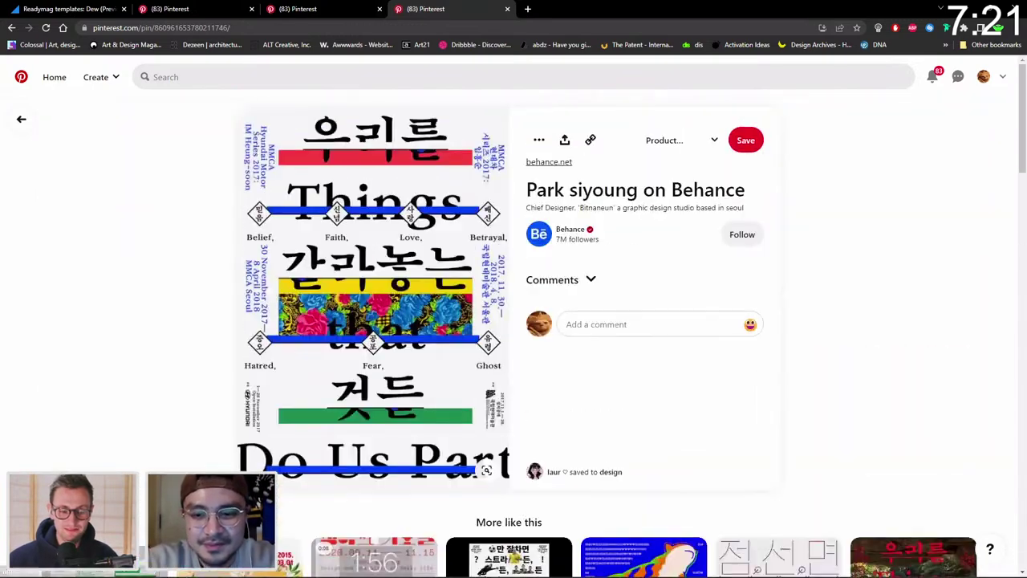
pyautogui.moveTo(779, 570)
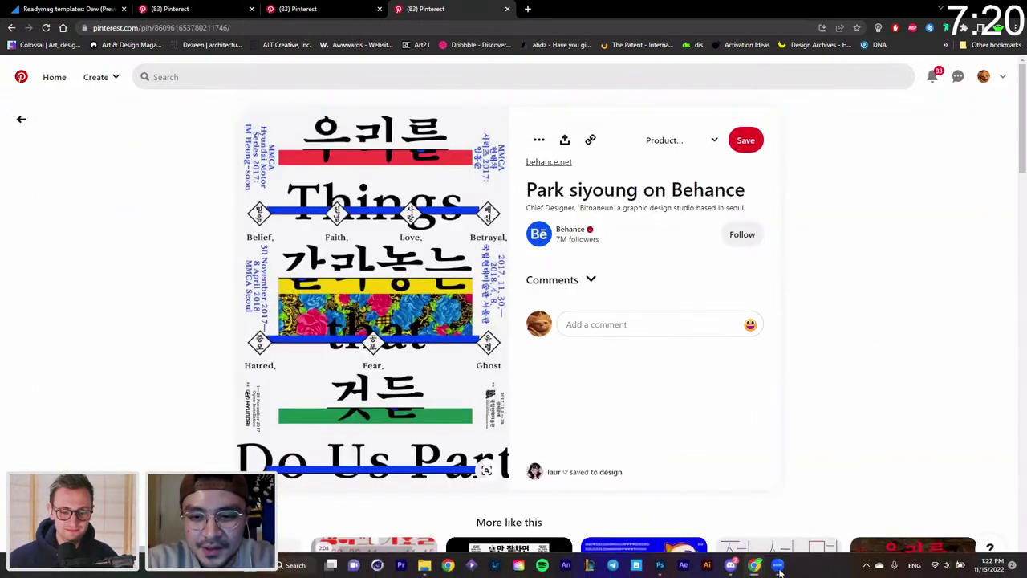
pyautogui.click(661, 568)
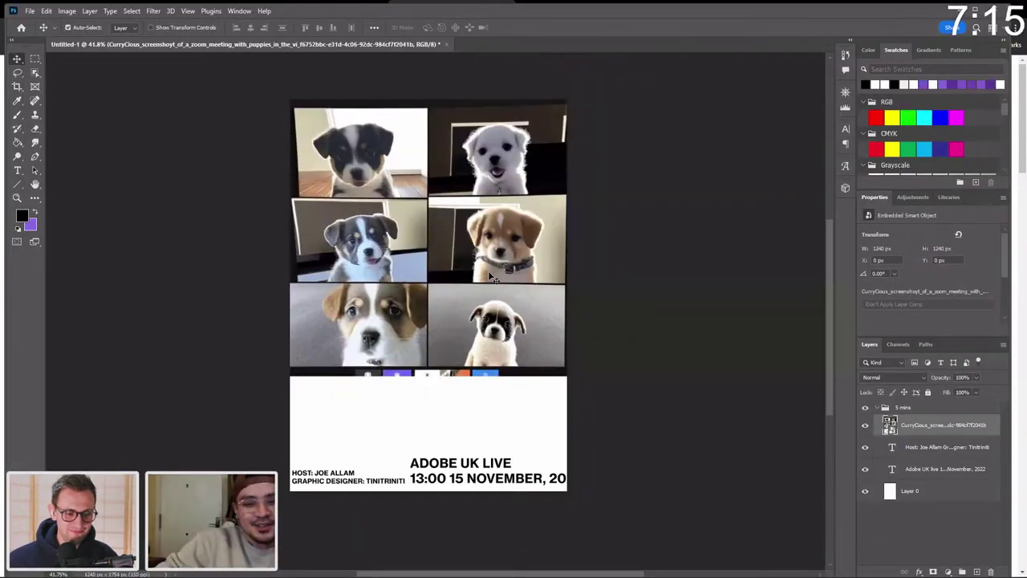
# Rescale the puppy grid to 1239 × 1239 px at X 0, Y 0 to fit the page width.
pyautogui.hotkey('ctrl', 't')
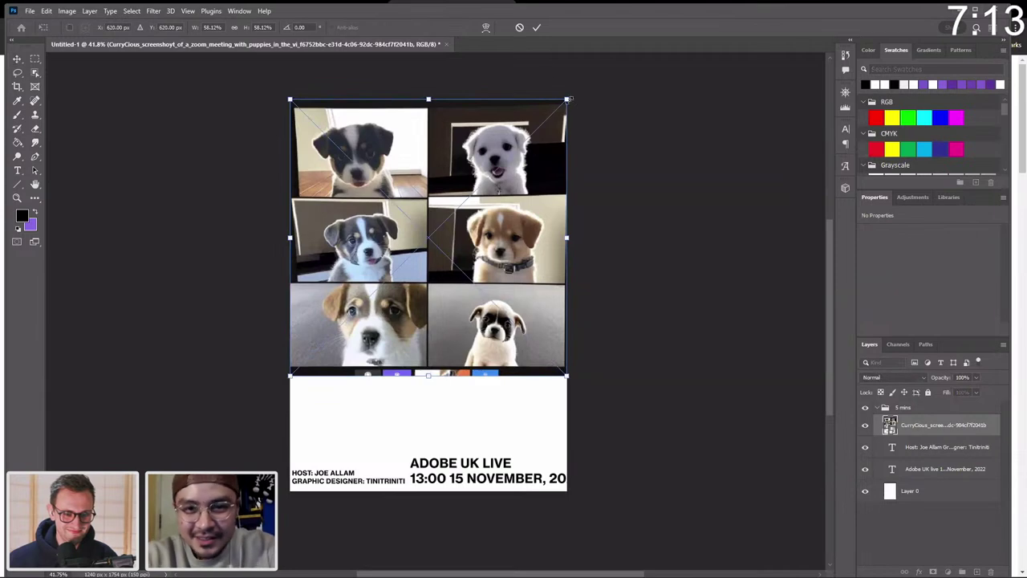
pyautogui.moveTo(570, 97); pyautogui.dragTo(575, 104)
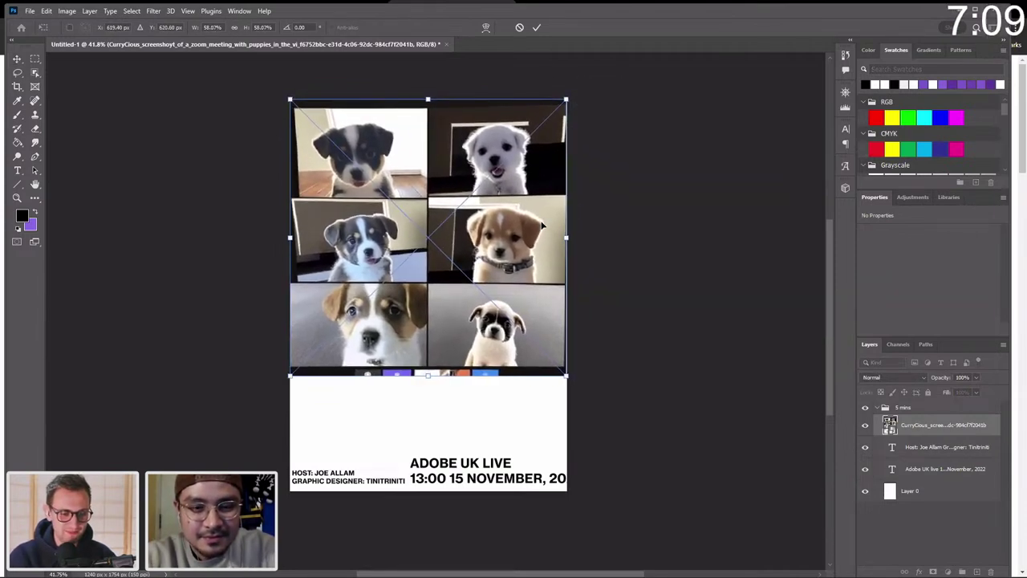
pyautogui.press('Return')
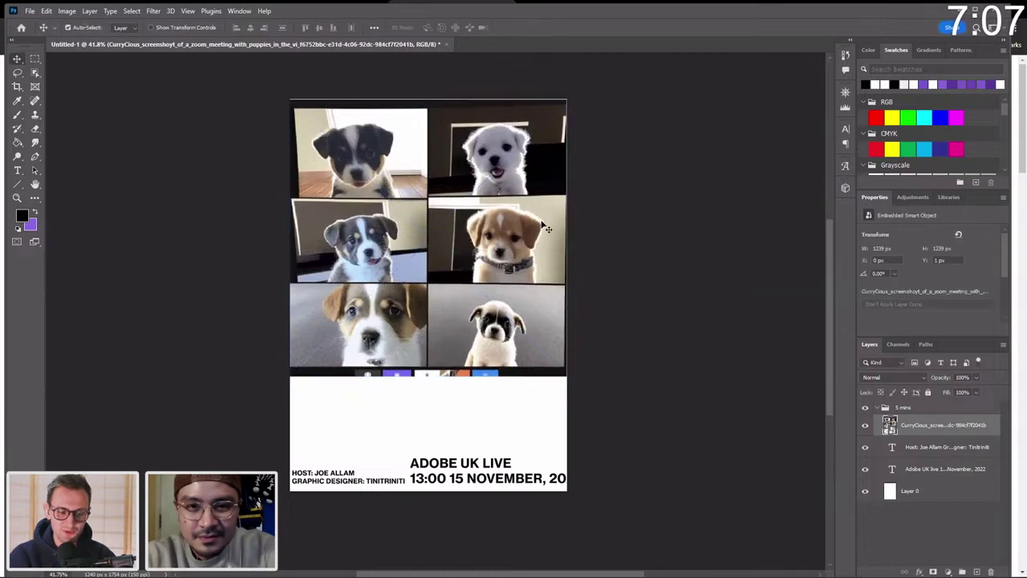
pyautogui.moveTo(546, 229); pyautogui.dragTo(581, 239)
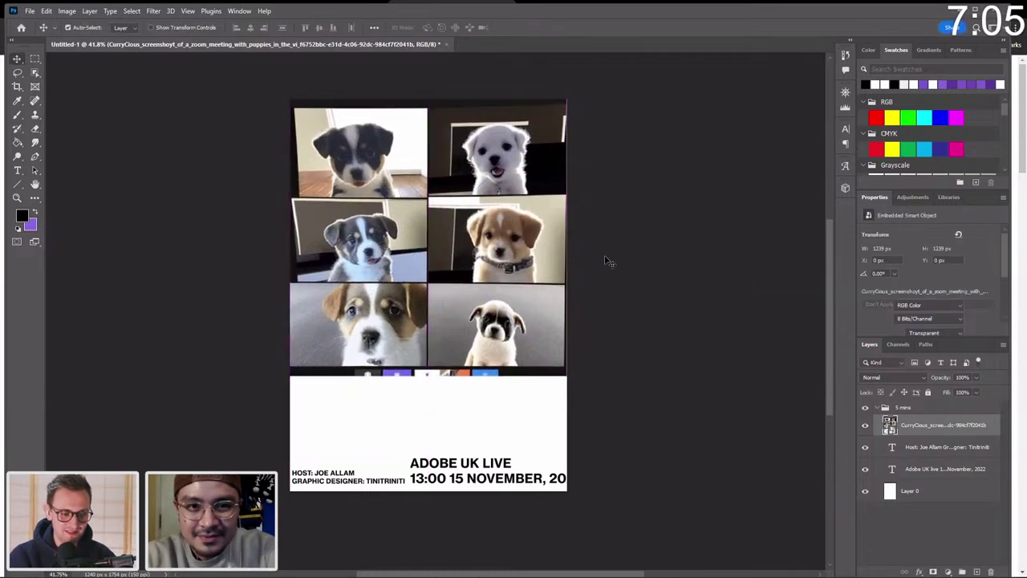
# Move the host credit lower to the bottom-left edge, keeping the white background in place.
pyautogui.click(607, 260)
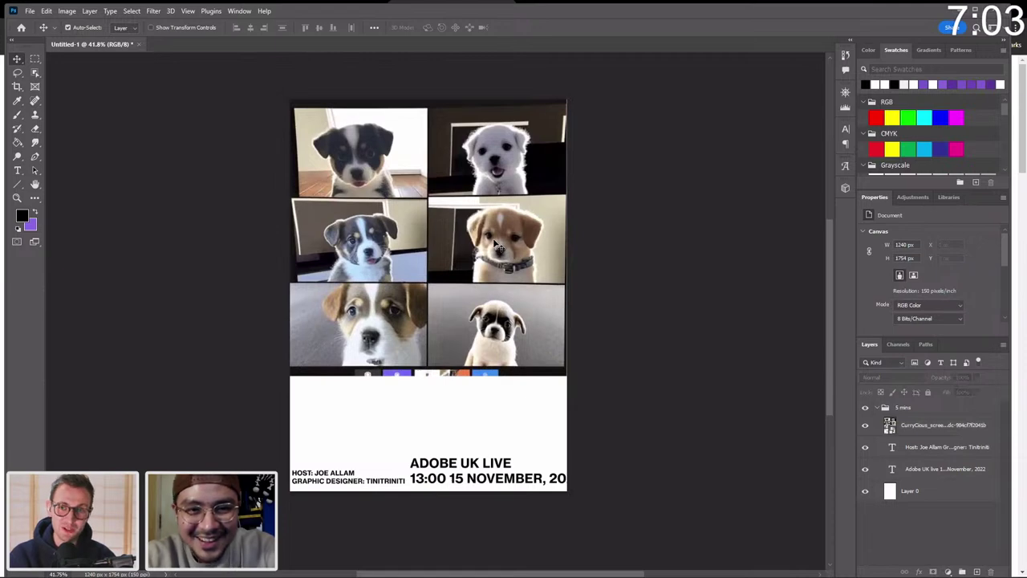
pyautogui.moveTo(335, 473); pyautogui.dragTo(363, 408)
pyautogui.hotkey('ctrl', 'z')
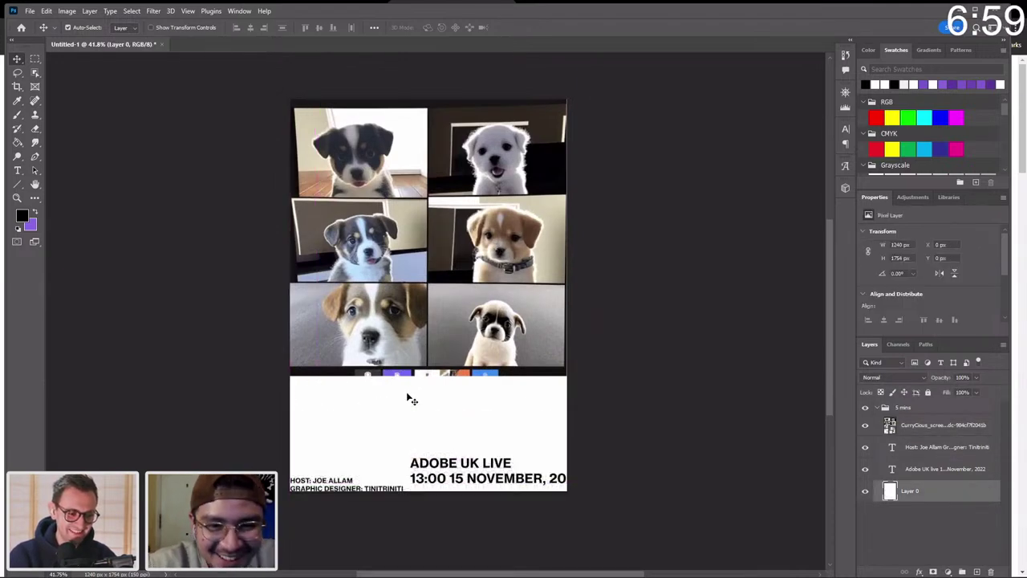
# Duplicate the collapsed 5 mins layer group and rename the copy '10 mins'.
pyautogui.click(876, 407)
pyautogui.click(897, 410)
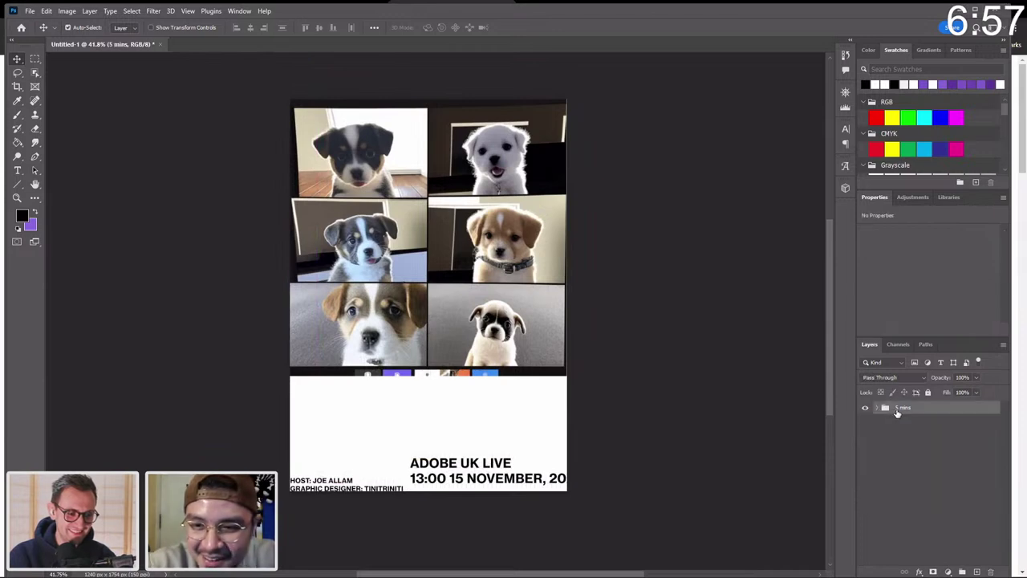
pyautogui.hotkey('ctrl', 'j')
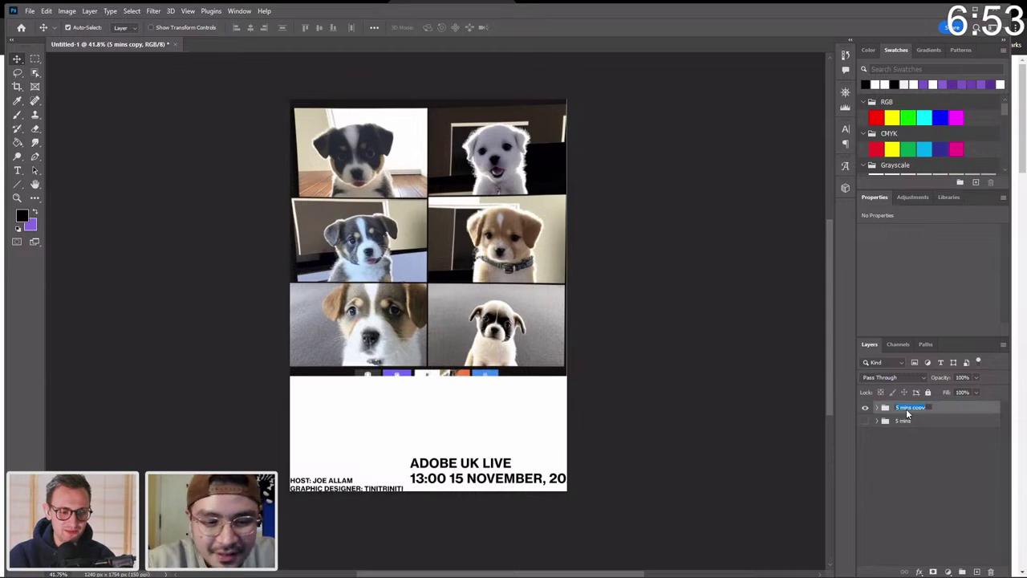
pyautogui.click(907, 407)
pyautogui.write('10 mi')
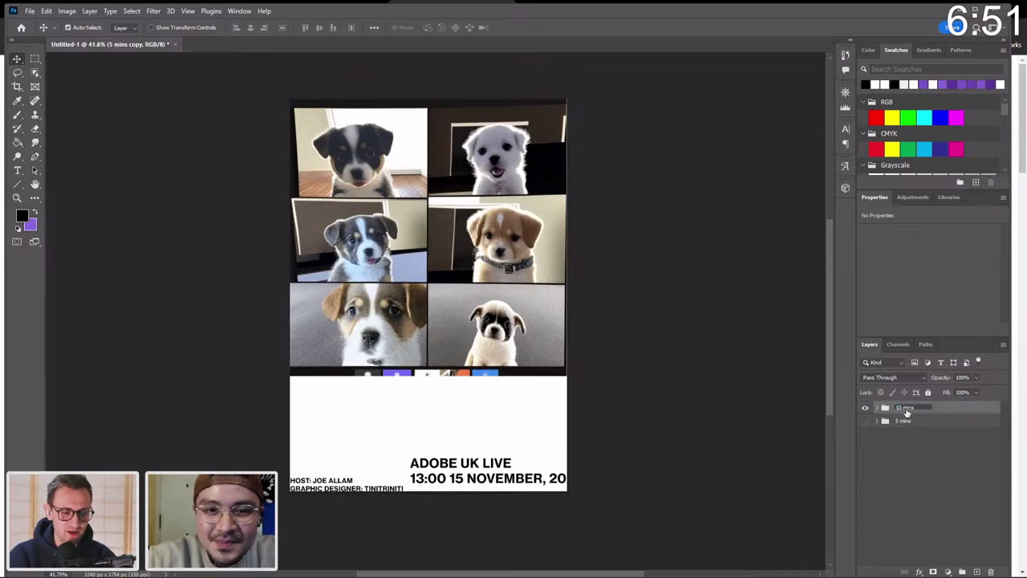
pyautogui.write('ns')
pyautogui.press('Return')
pyautogui.click(598, 374)
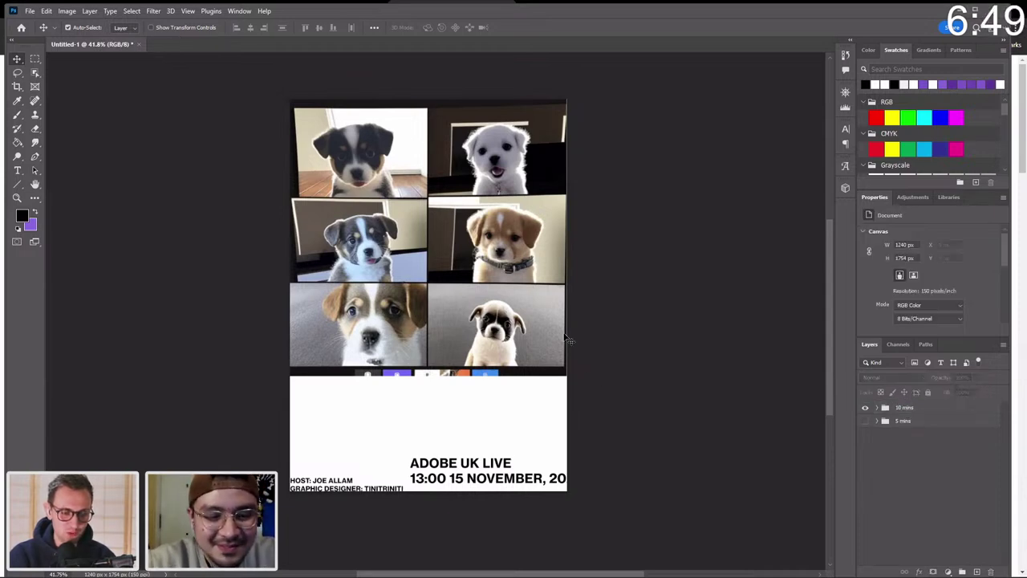
# Zoom in on the first puppy and expand the 10 mins group to show its layers.
pyautogui.press('z')
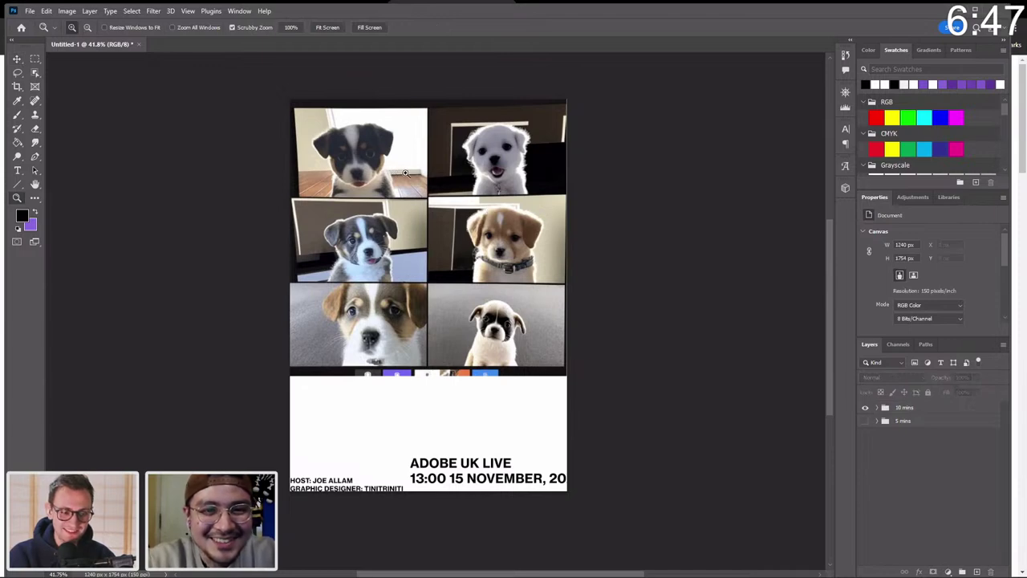
pyautogui.moveTo(405, 173); pyautogui.dragTo(411, 172)
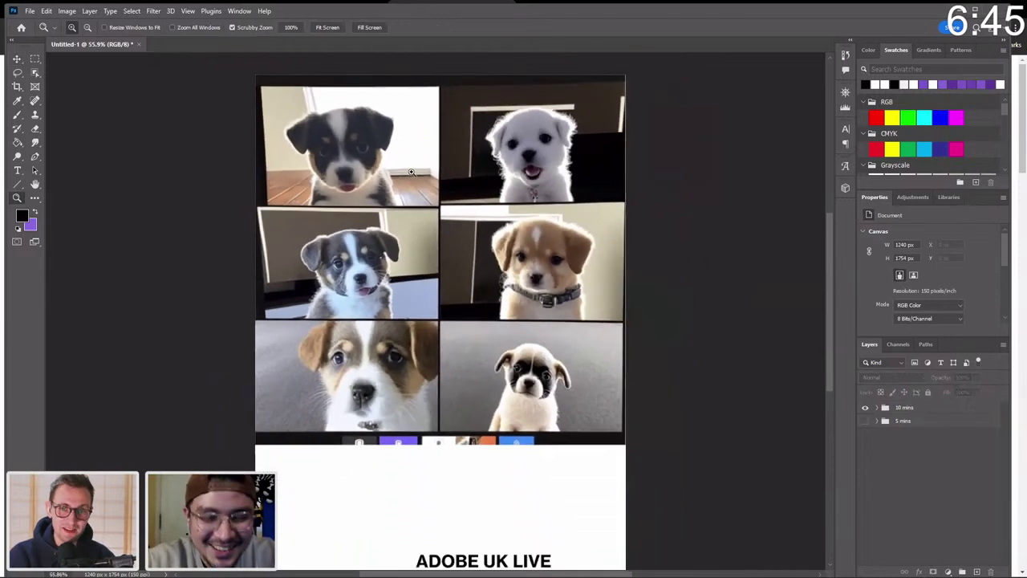
pyautogui.scroll(-1, 411, 172)
pyautogui.scroll(2, 411, 172)
pyautogui.press('v')
pyautogui.scroll(2, 480, 270)
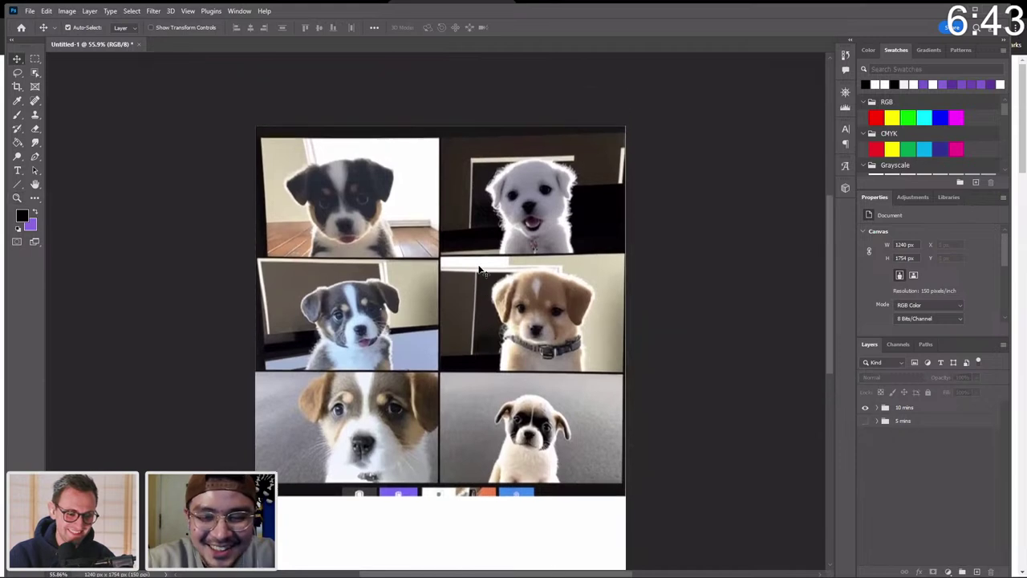
pyautogui.scroll(1, 480, 271)
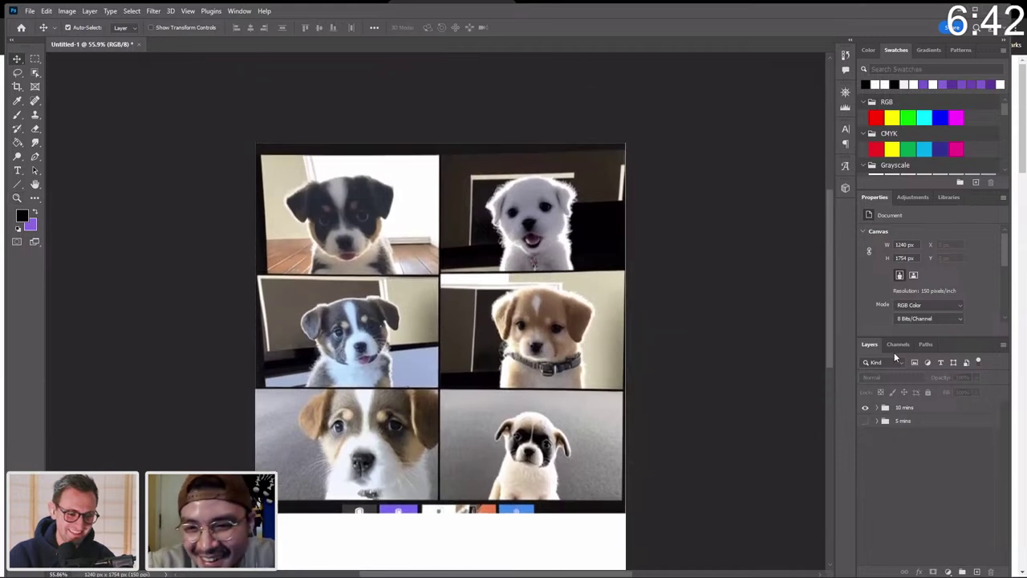
pyautogui.click(876, 407)
pyautogui.scroll(-5, 649, 426)
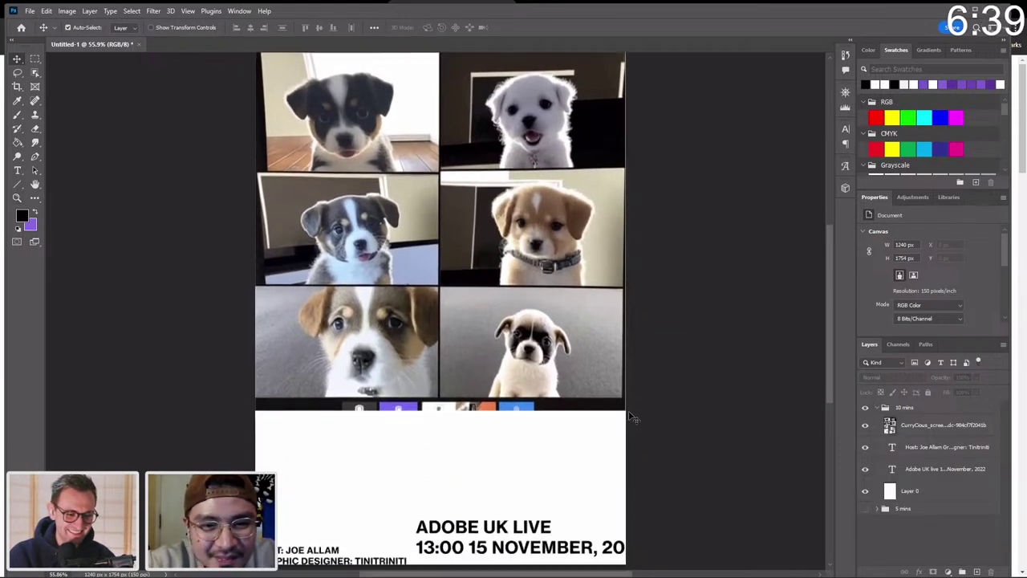
pyautogui.scroll(2, 495, 313)
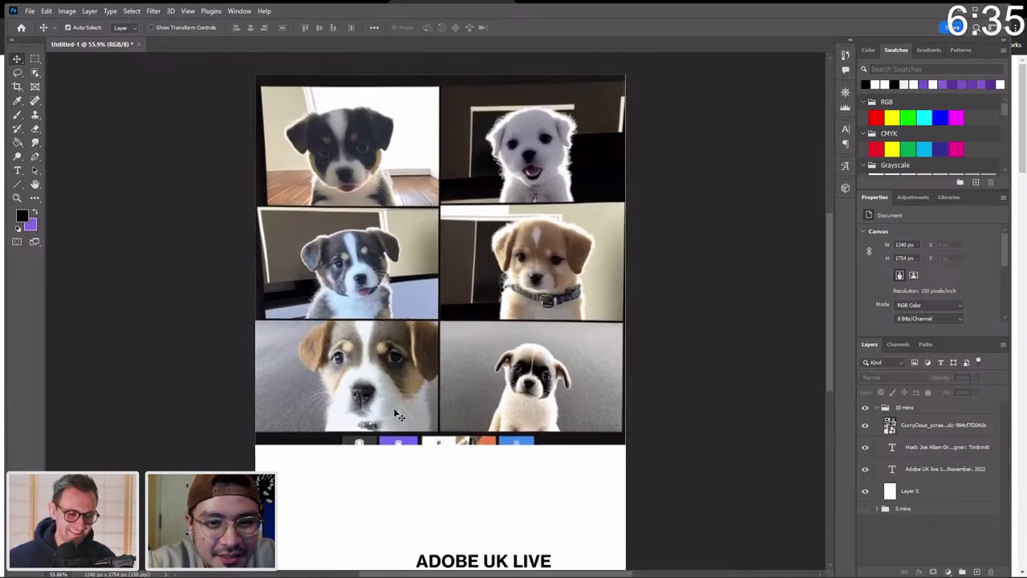
pyautogui.scroll(-3, 453, 473)
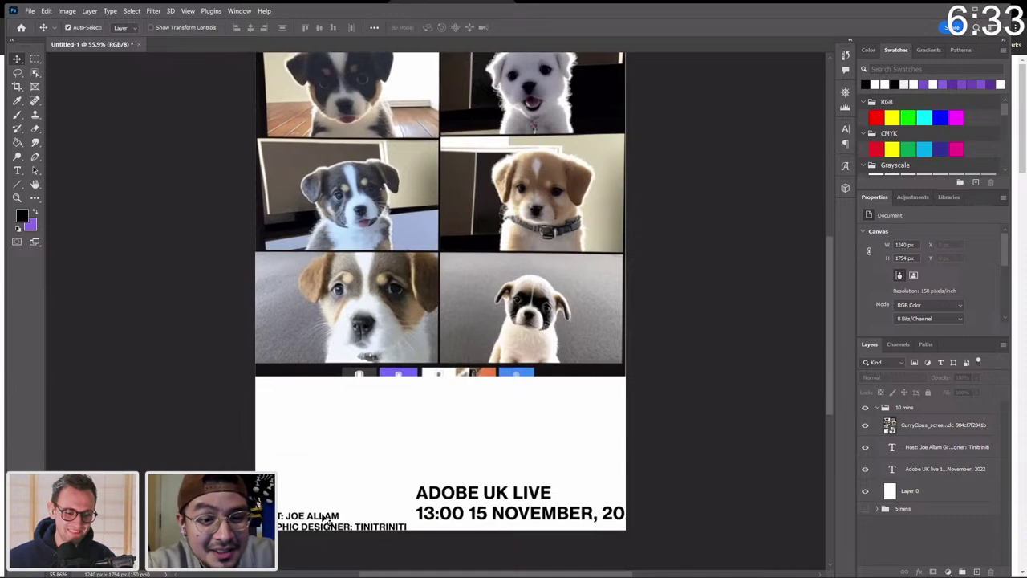
pyautogui.moveTo(329, 520); pyautogui.dragTo(329, 406)
# Zoom out to the whole poster and move the puppy grid further down the page.
pyautogui.scroll(3, 529, 363)
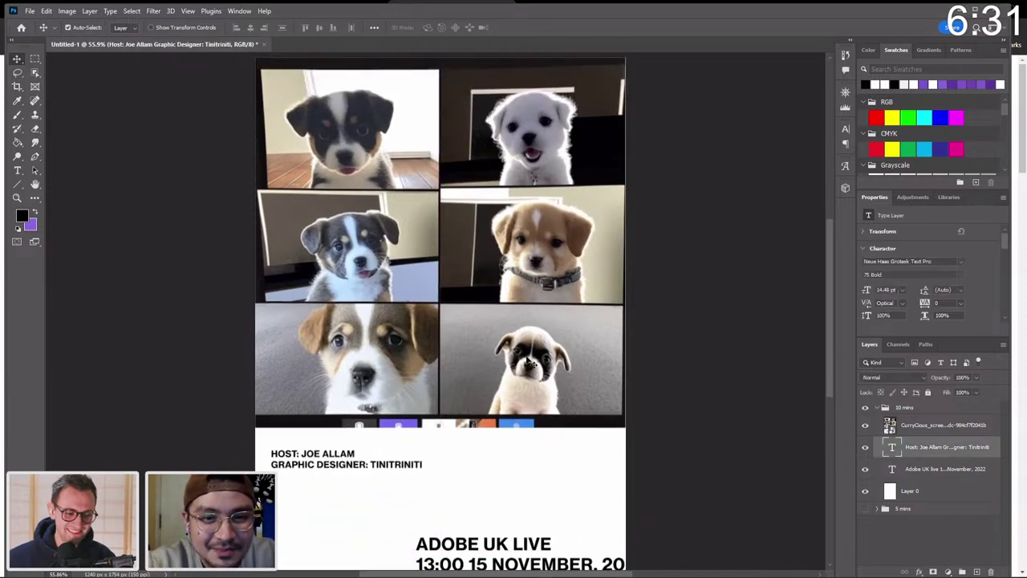
pyautogui.click(527, 363)
pyautogui.press('z')
pyautogui.moveTo(528, 357); pyautogui.dragTo(518, 350)
pyautogui.press('v')
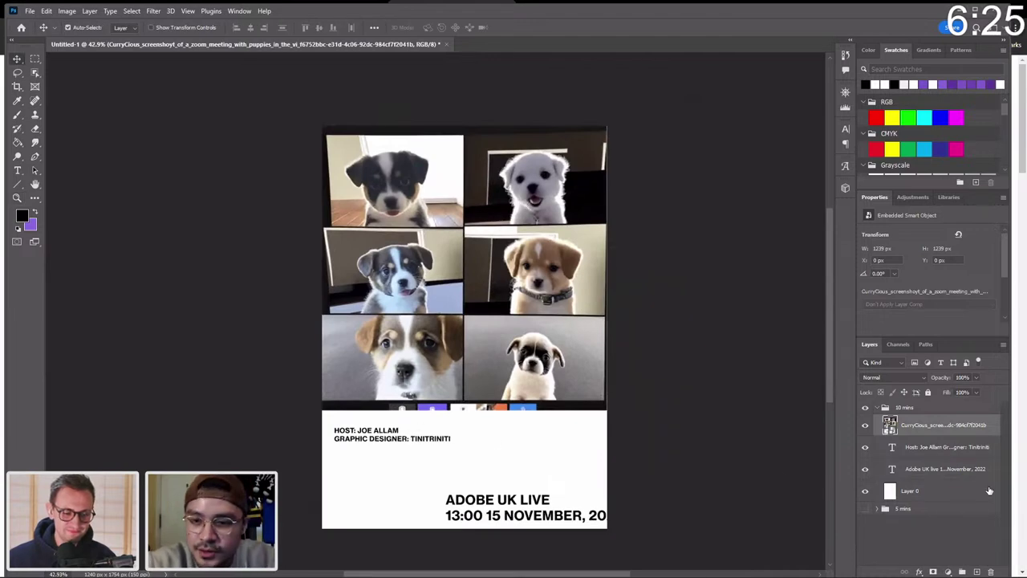
pyautogui.moveTo(518, 297); pyautogui.dragTo(518, 296)
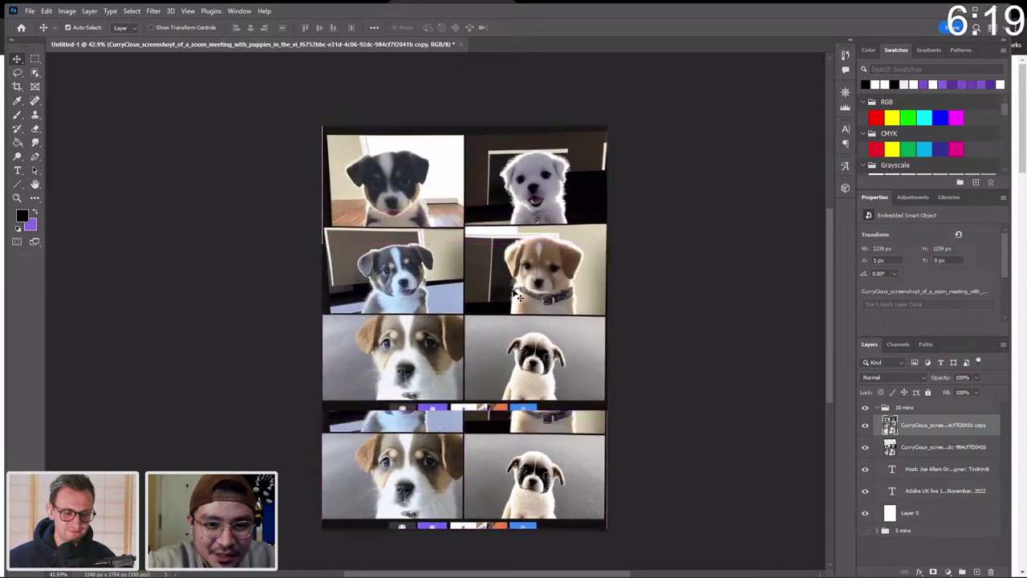
# Place the puppy layer copy beneath the original, try shifting it, then delete the duplicate.
pyautogui.moveTo(929, 434); pyautogui.dragTo(931, 455)
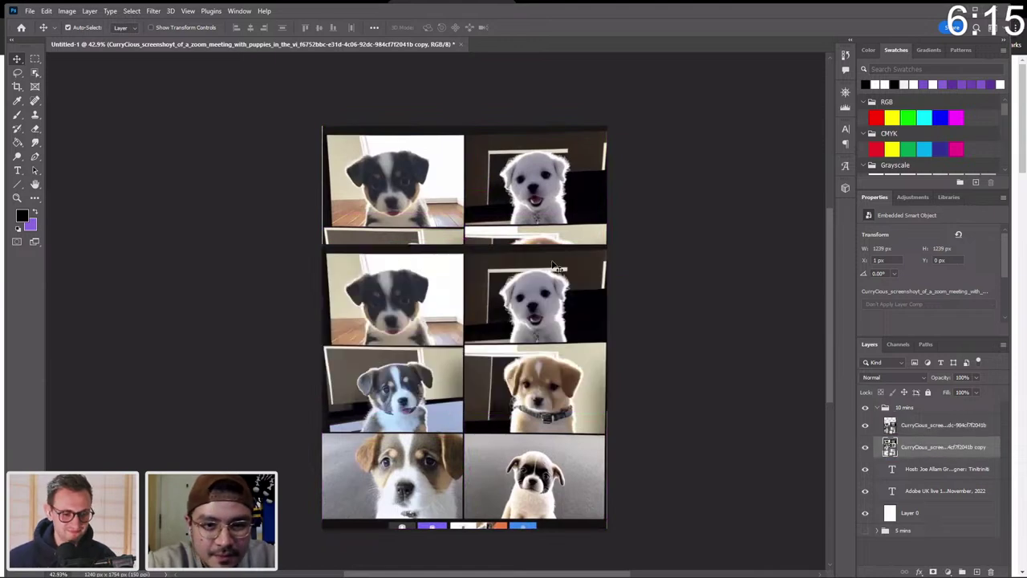
pyautogui.hotkey('ctrl', 't')
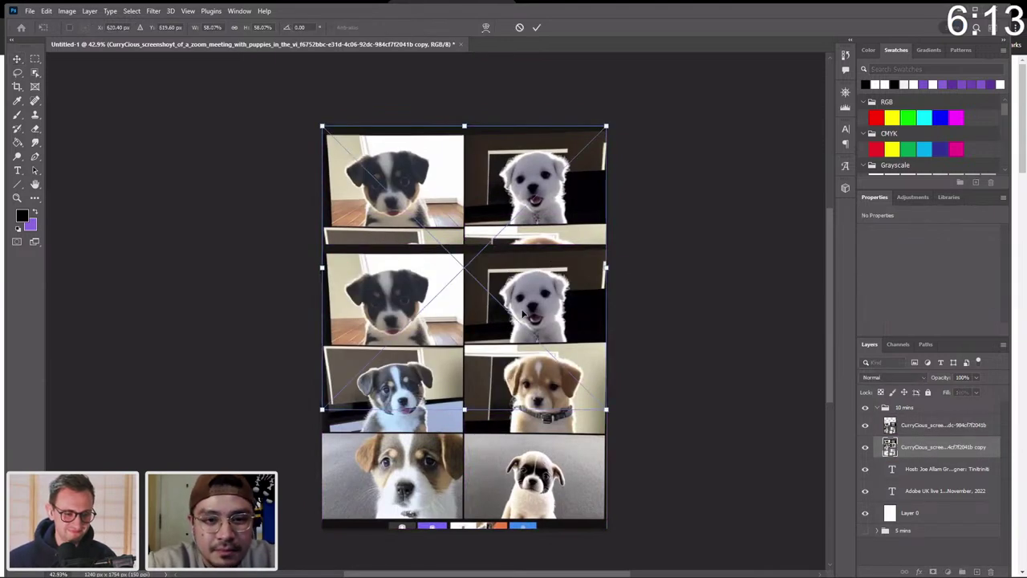
pyautogui.moveTo(552, 220); pyautogui.dragTo(550, 241)
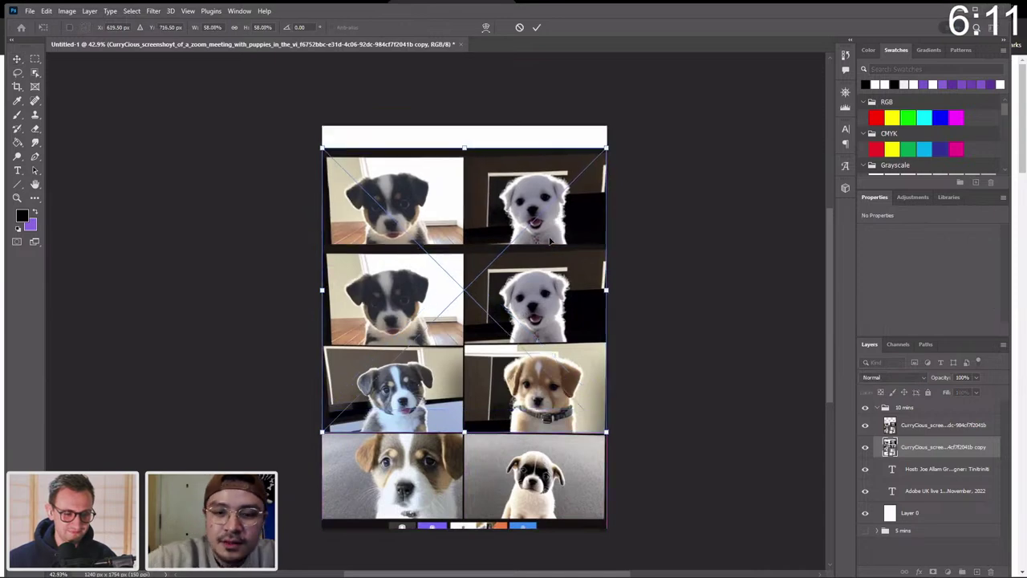
pyautogui.press('Escape')
pyautogui.press('Delete')
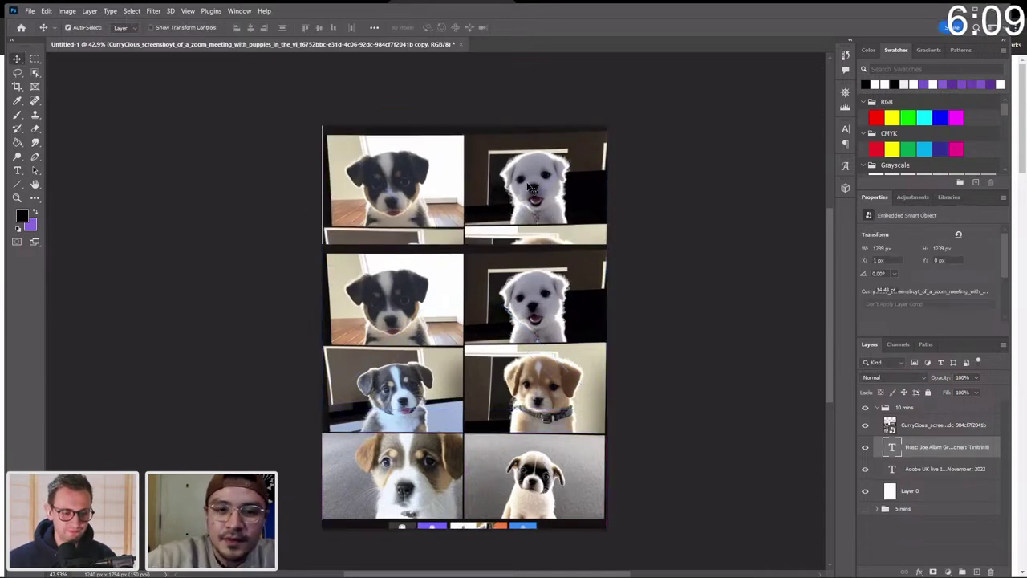
# In Discord, open the upscaled 15-puppy grid image full-size in the browser.
pyautogui.moveTo(546, 571)
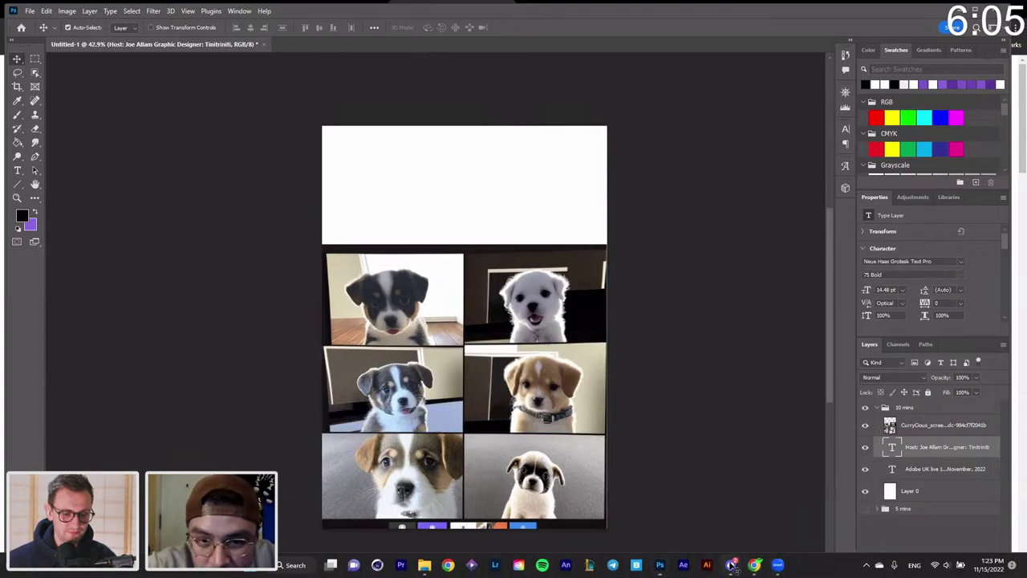
pyautogui.click(730, 564)
pyautogui.click(766, 346)
pyautogui.scroll(-3, 603, 288)
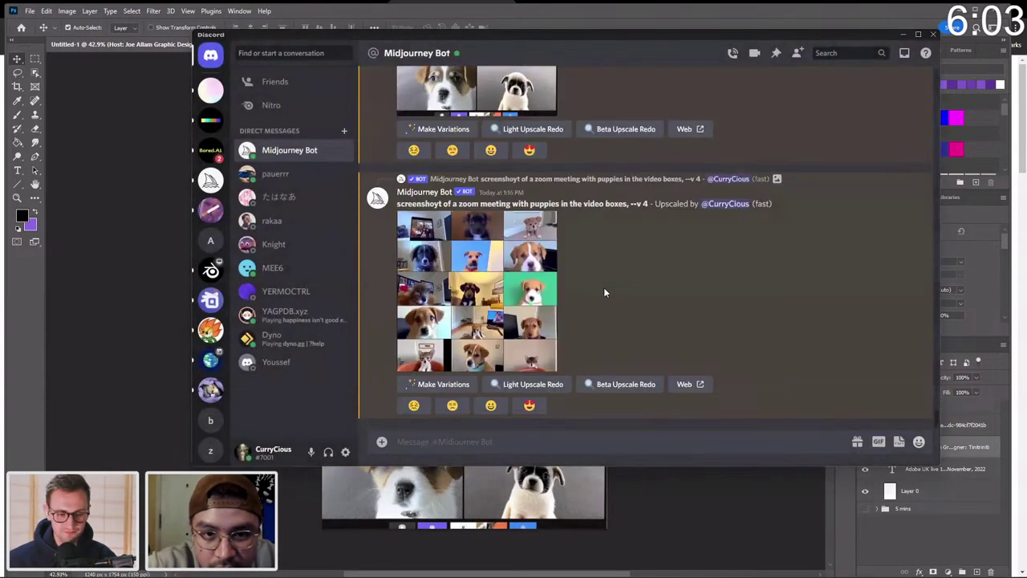
pyautogui.click(523, 286)
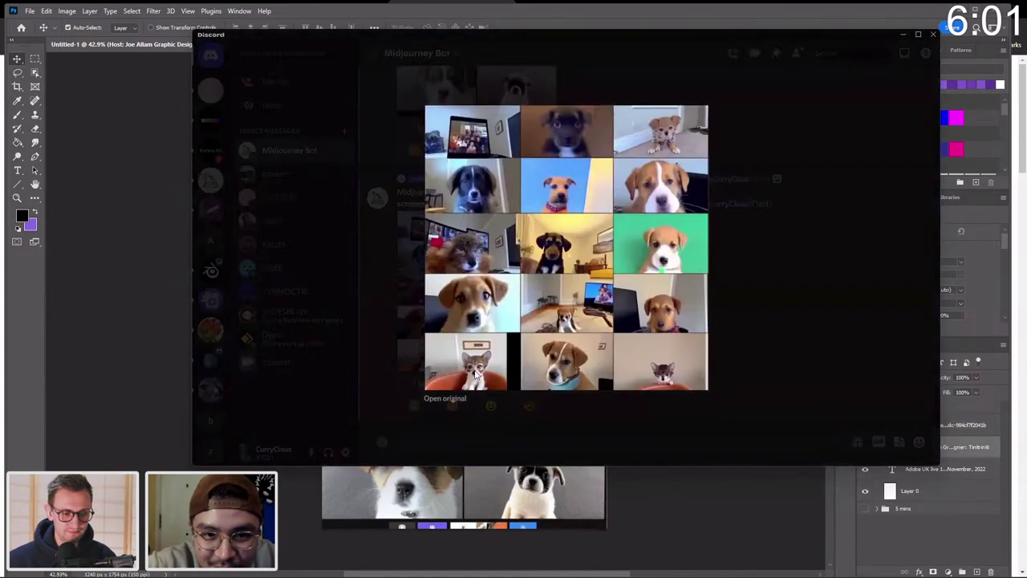
pyautogui.click(445, 399)
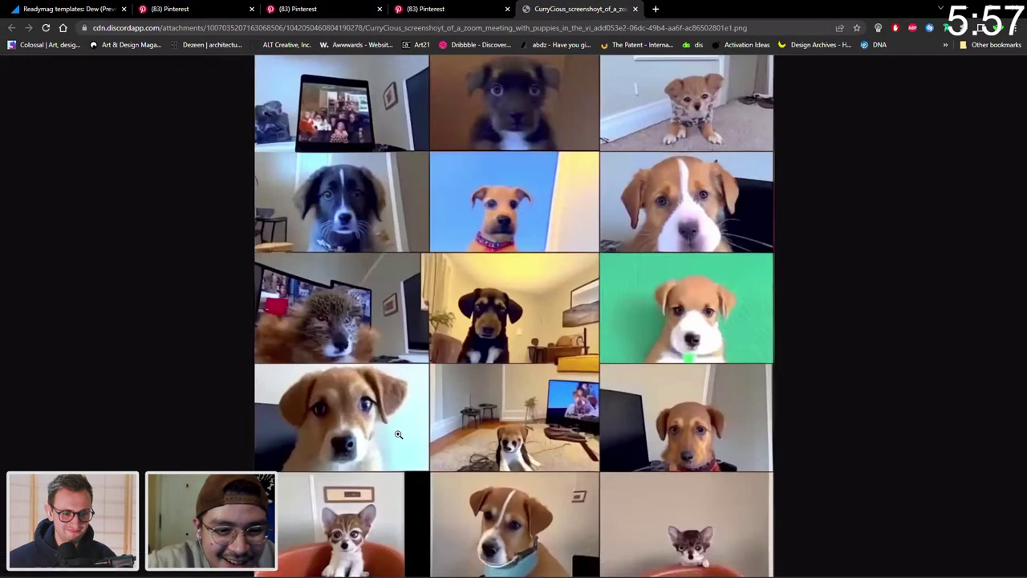
# Save the full-size puppy image as a PNG into the 'adobe live poster' Desktop folder.
pyautogui.rightClick(485, 232)
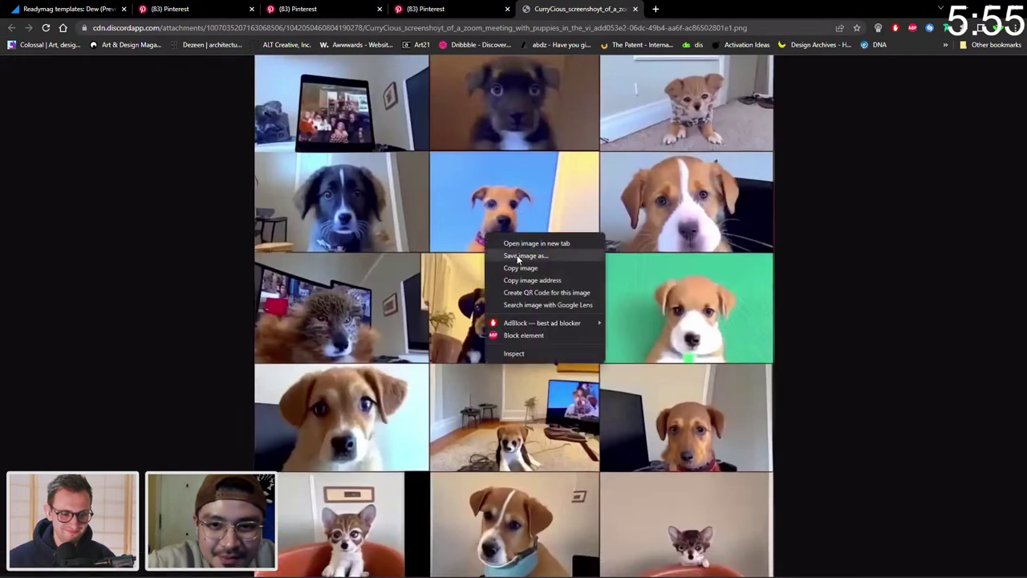
pyautogui.click(493, 255)
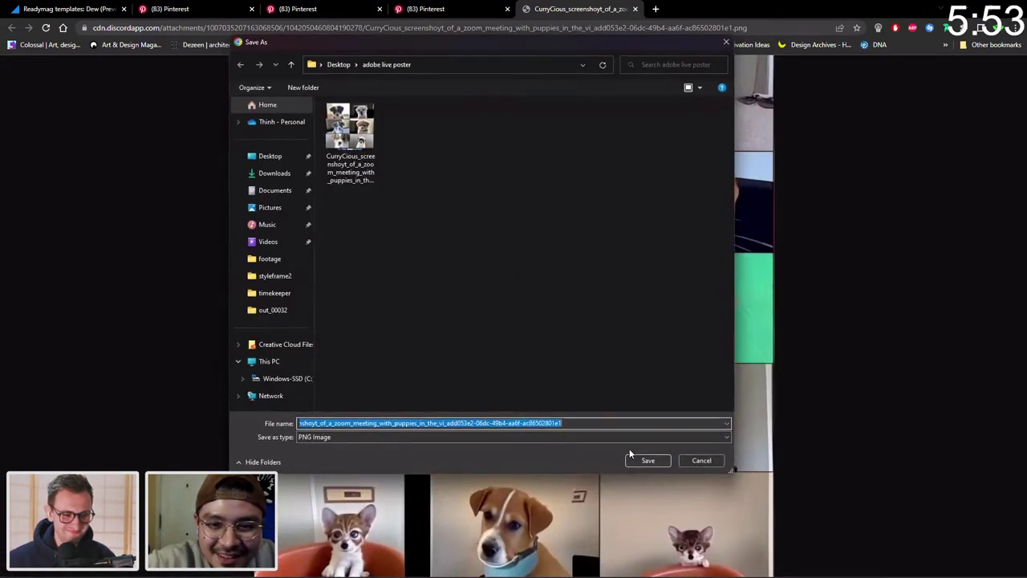
pyautogui.click(633, 457)
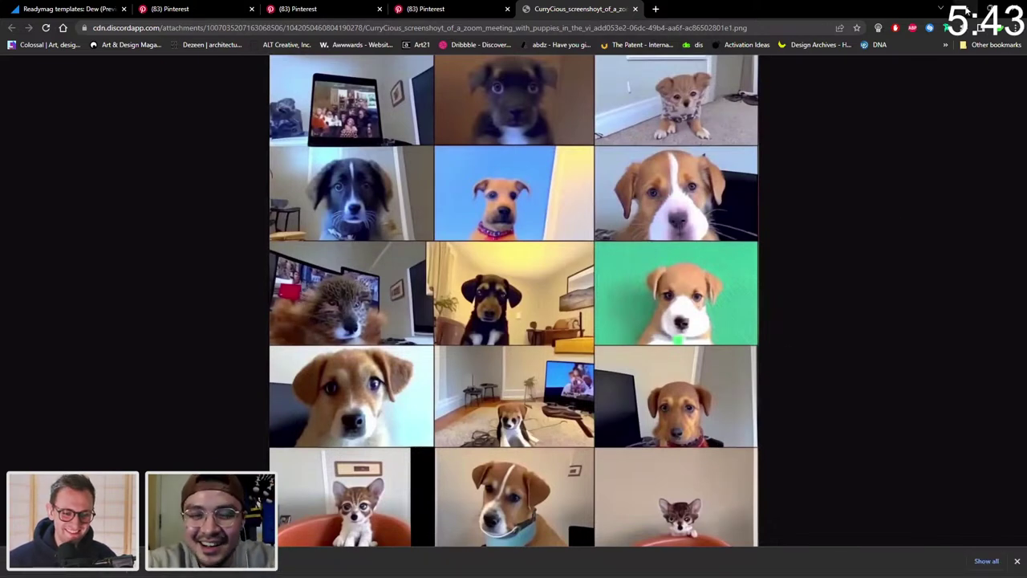
pyautogui.moveTo(777, 562)
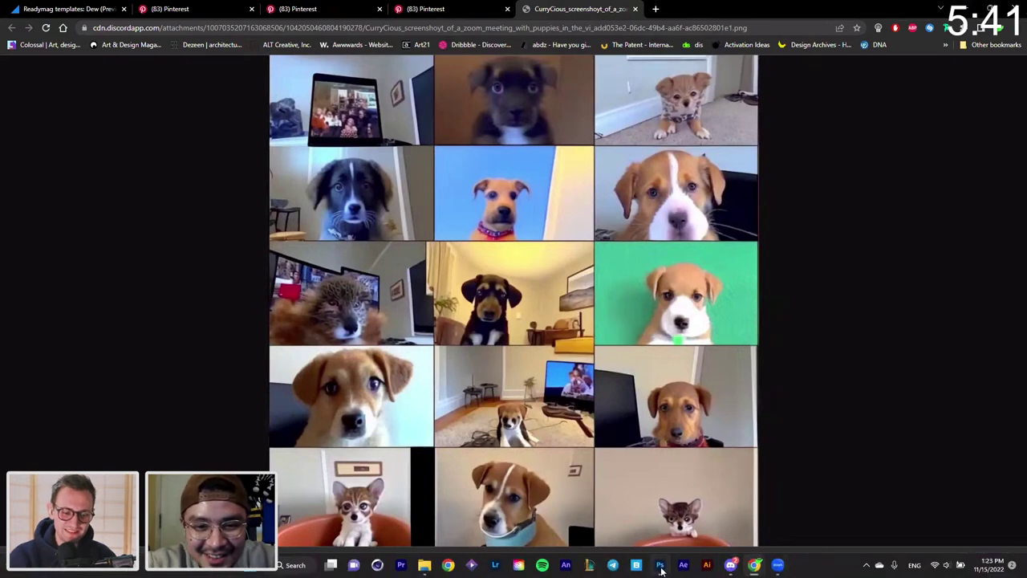
pyautogui.click(660, 566)
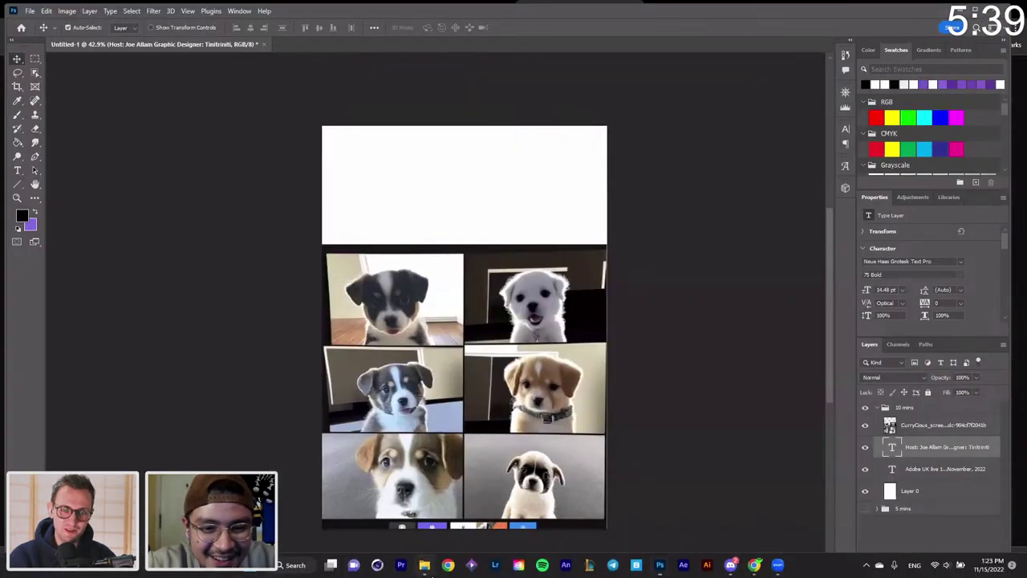
# Place the saved fifteen-puppy PNG at the poster's top, scaled to about 88% (1879 × 1879 px).
pyautogui.click(424, 565)
pyautogui.click(563, 345)
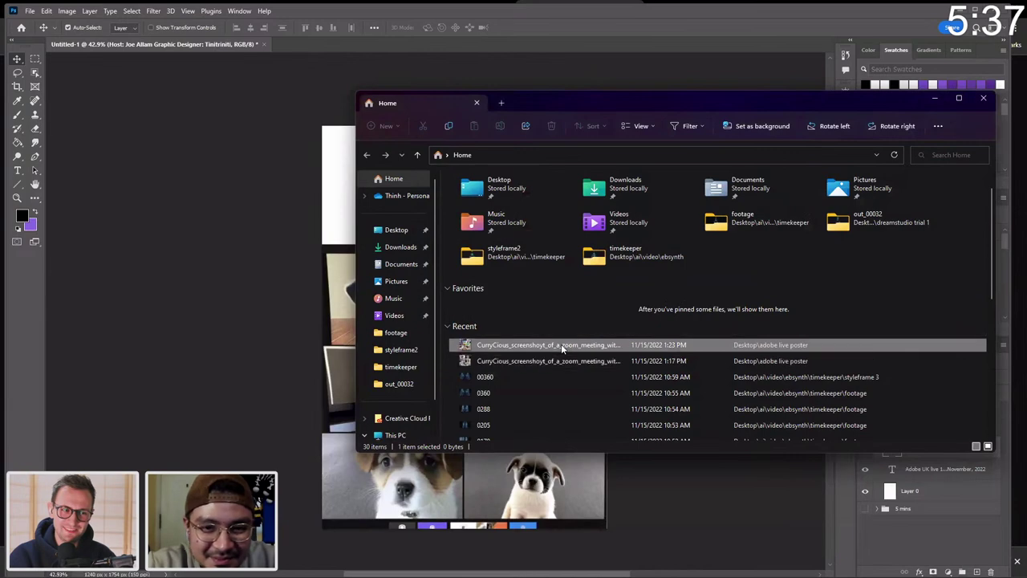
pyautogui.moveTo(574, 345); pyautogui.dragTo(337, 225)
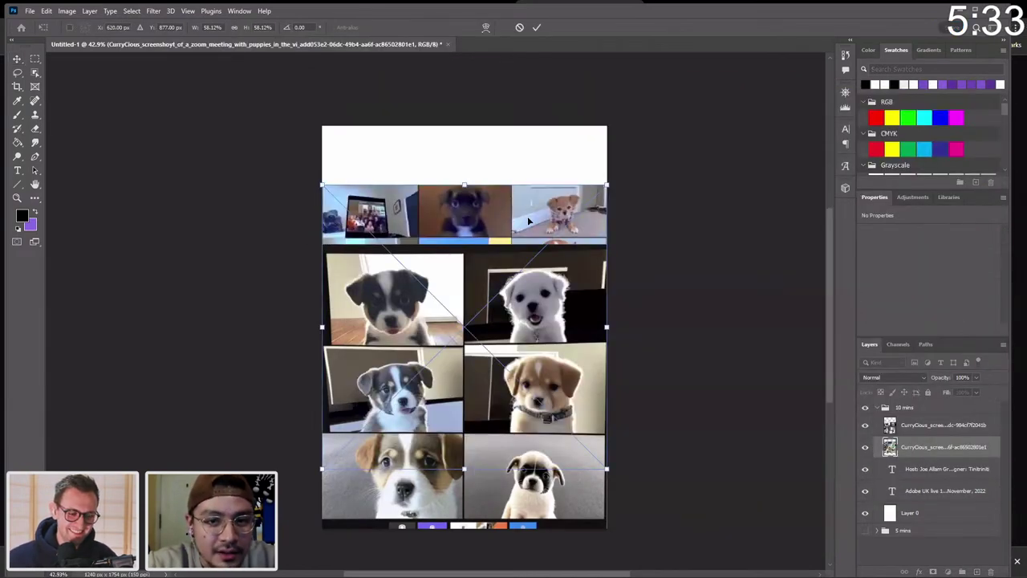
pyautogui.moveTo(528, 221); pyautogui.dragTo(530, 159)
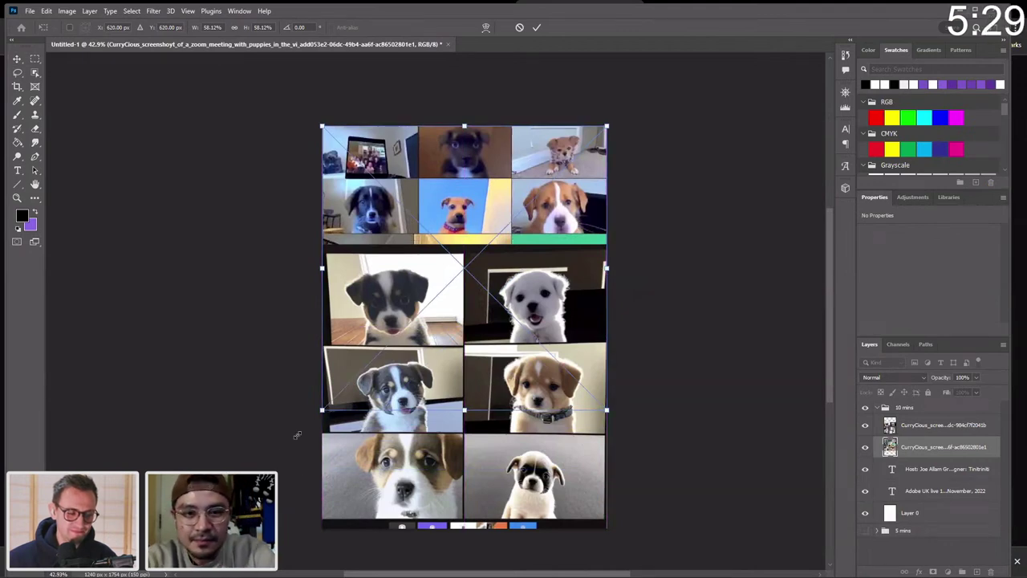
pyautogui.moveTo(297, 434); pyautogui.dragTo(152, 574)
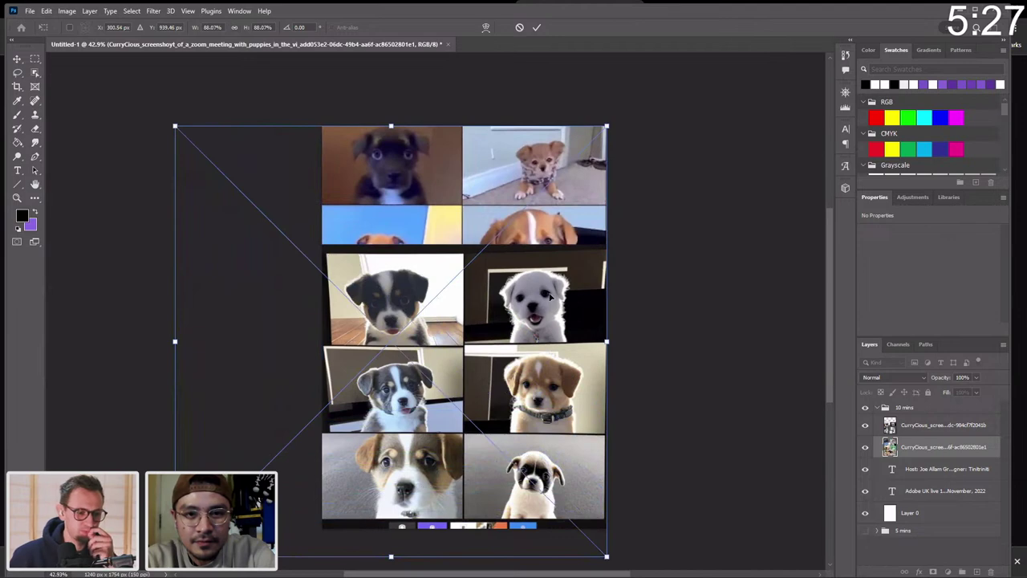
pyautogui.moveTo(550, 297); pyautogui.dragTo(550, 297)
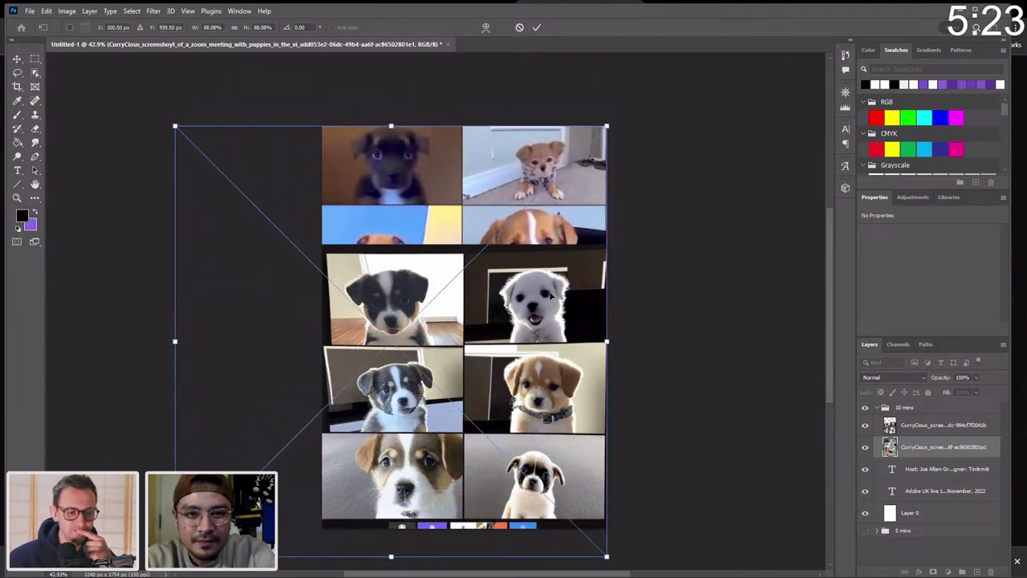
pyautogui.press('Return')
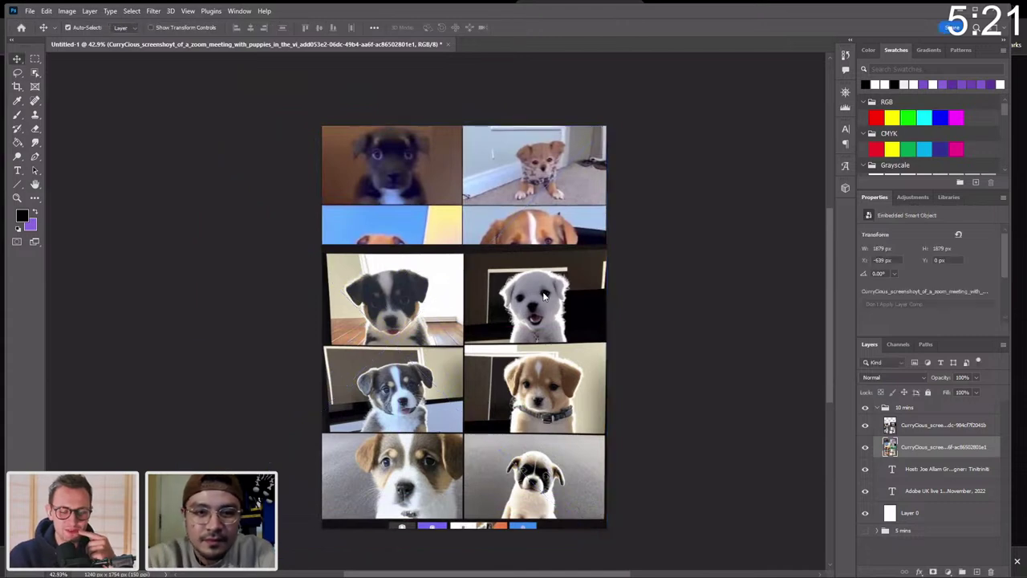
# Mask the fifteen-puppy layer from the second row down and slide the puppies into place within it.
pyautogui.moveTo(508, 332); pyautogui.dragTo(514, 295)
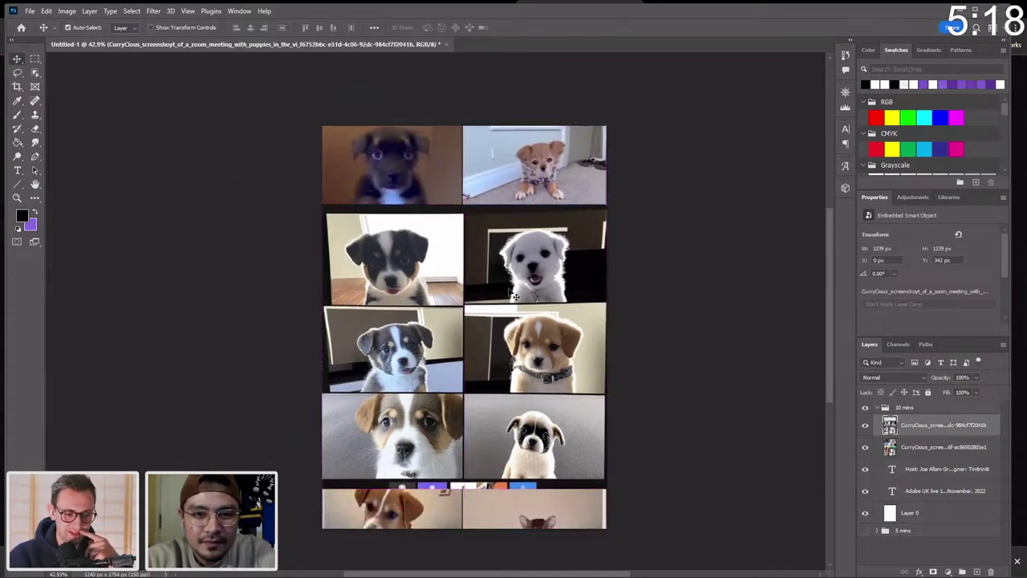
pyautogui.click(33, 58)
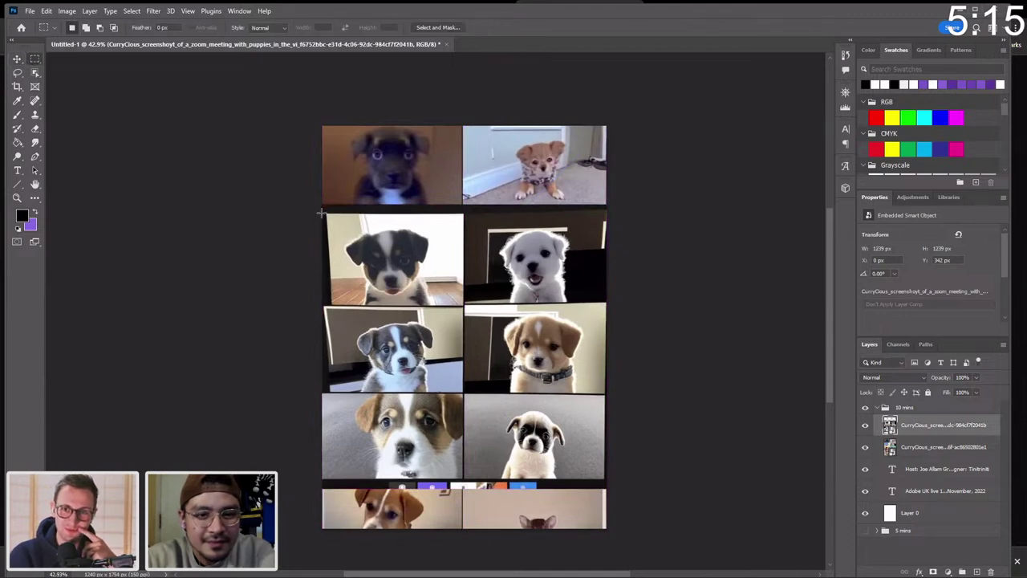
pyautogui.moveTo(320, 213); pyautogui.dragTo(606, 487)
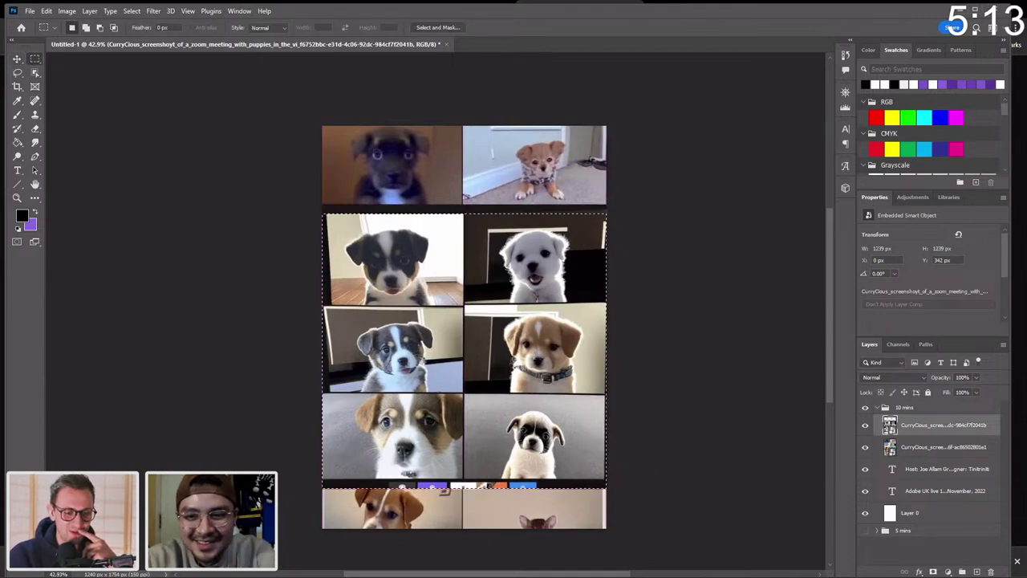
pyautogui.click(932, 572)
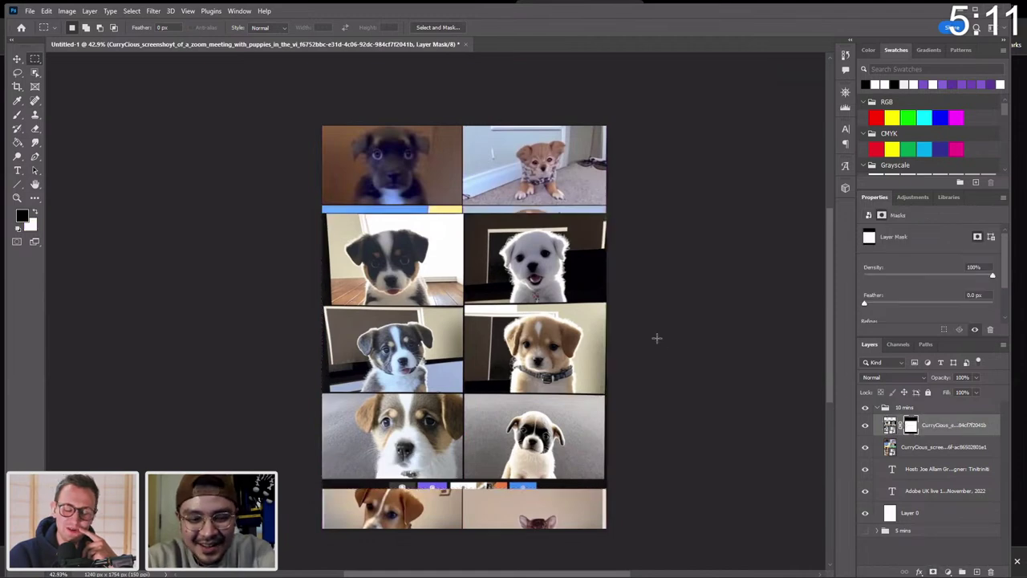
pyautogui.press('v')
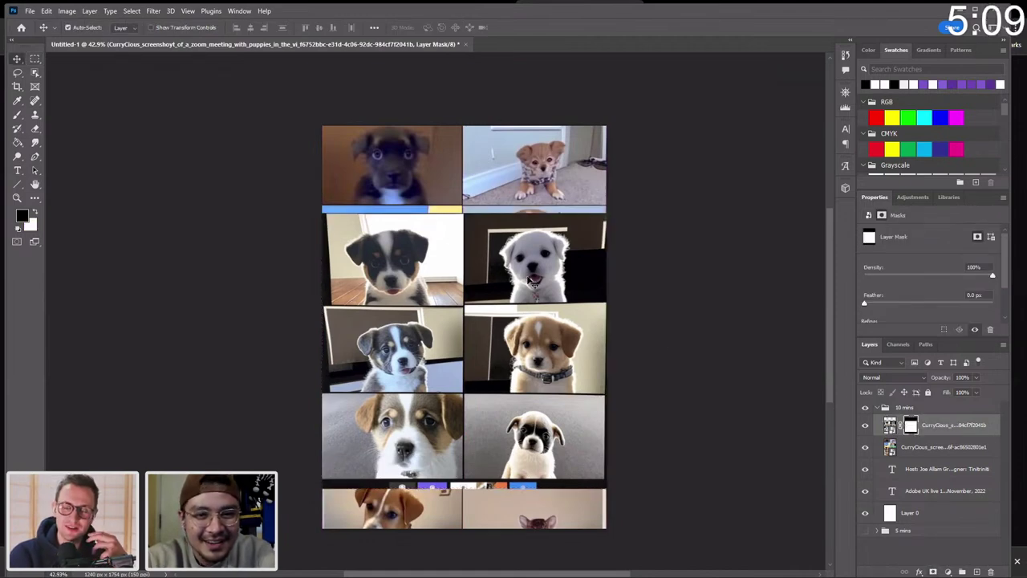
pyautogui.moveTo(522, 298); pyautogui.dragTo(520, 372)
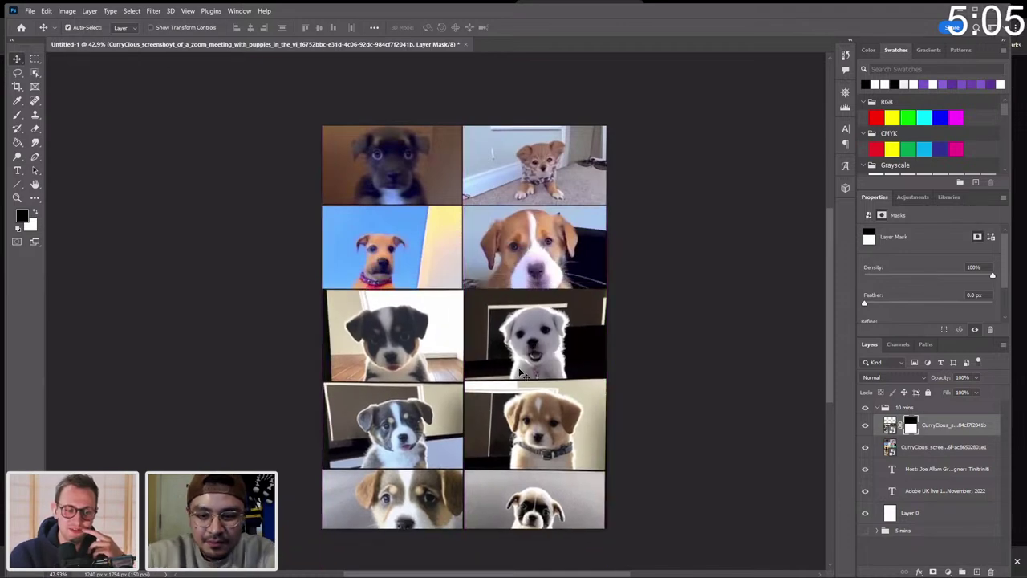
pyautogui.press('Left')
pyautogui.press('Left')
pyautogui.press('Left')
pyautogui.press('Left')
pyautogui.press('Left')
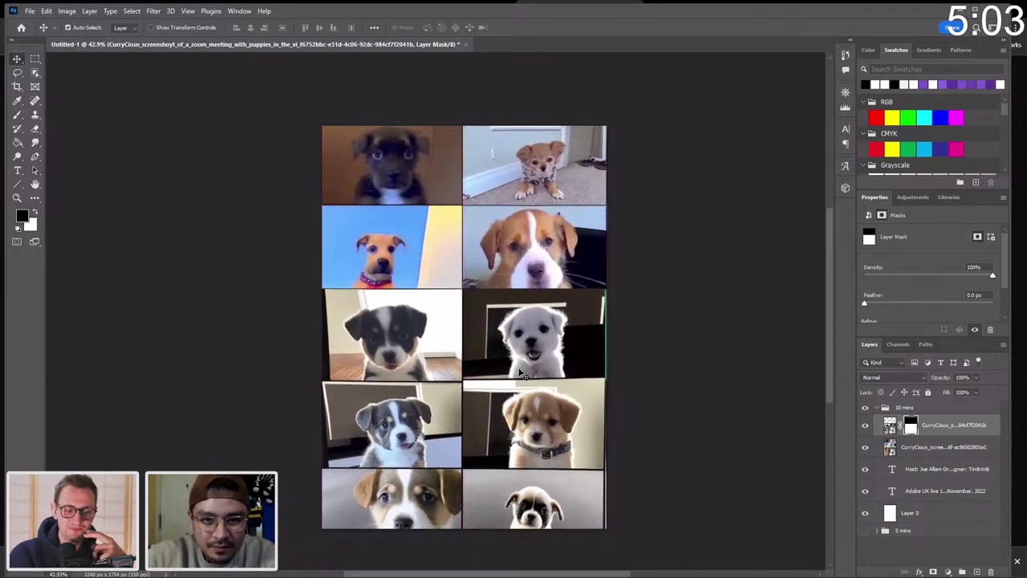
# Select both puppy screenshot layers and move the whole grid up the page.
pyautogui.keyDown('shift'); pyautogui.click(928, 453); pyautogui.keyUp('shift')
pyautogui.hotkey('ctrl', 't')
pyautogui.moveTo(514, 294); pyautogui.dragTo(514, 261)
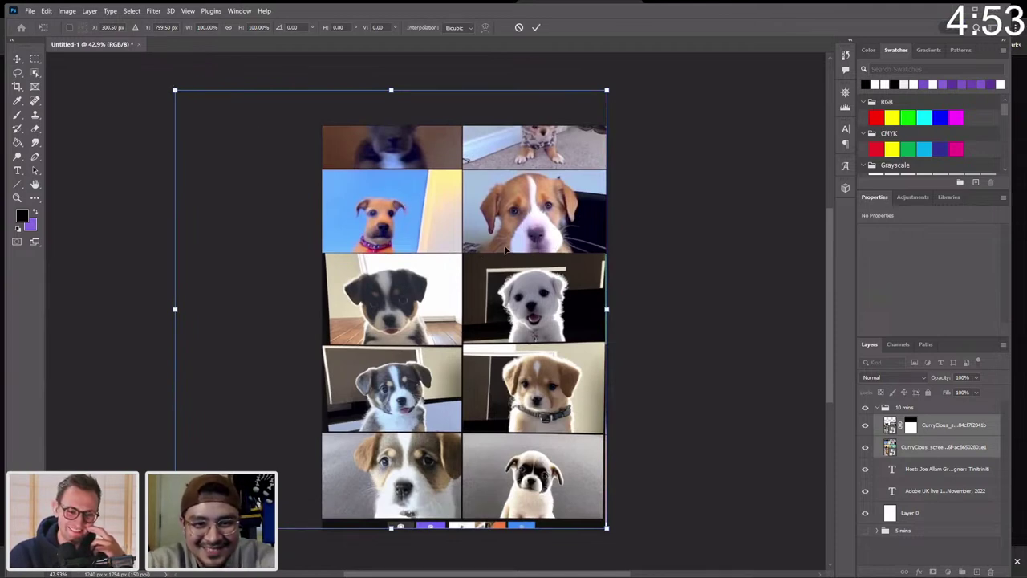
# Commit the grid position and stack both text layers above the puppy screenshots.
pyautogui.press('Return')
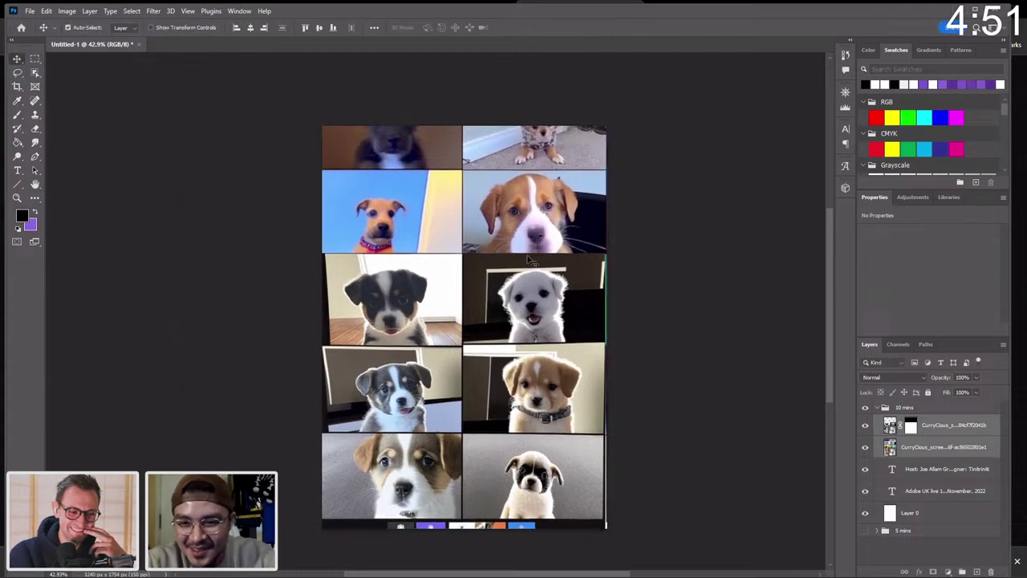
pyautogui.click(947, 473)
pyautogui.keyDown('shift'); pyautogui.click(946, 490); pyautogui.keyUp('shift')
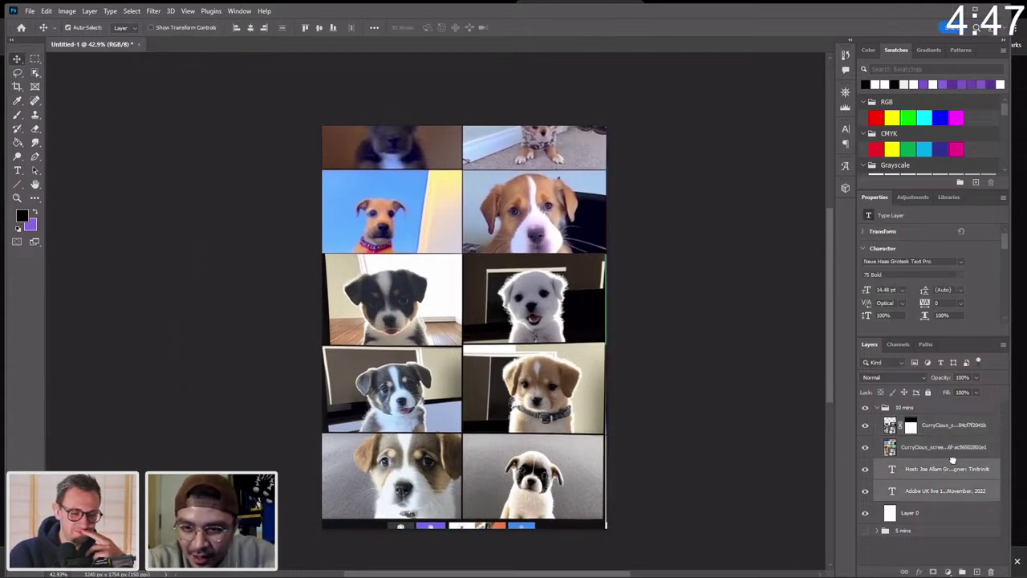
pyautogui.moveTo(952, 460); pyautogui.dragTo(943, 416)
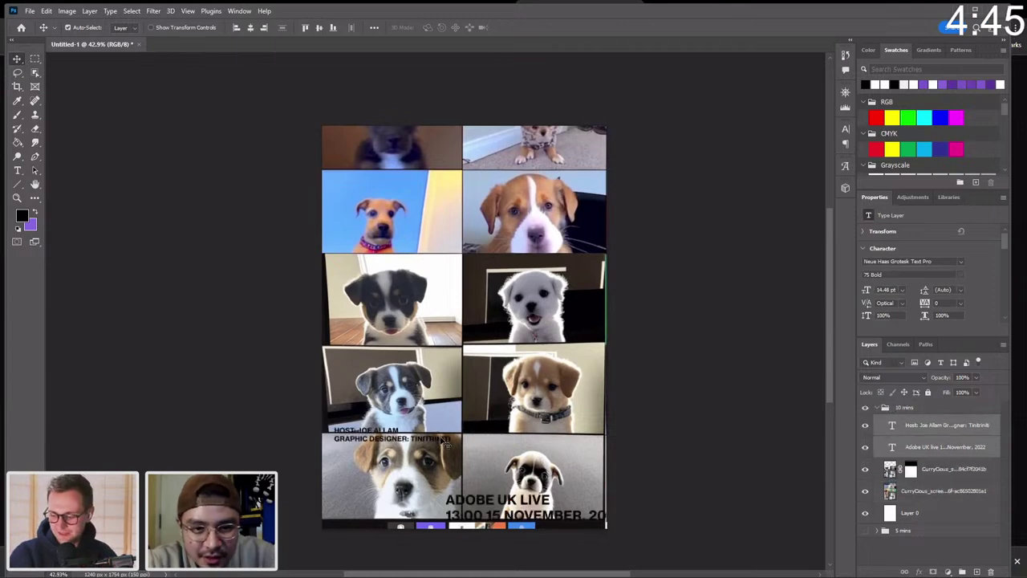
pyautogui.click(774, 476)
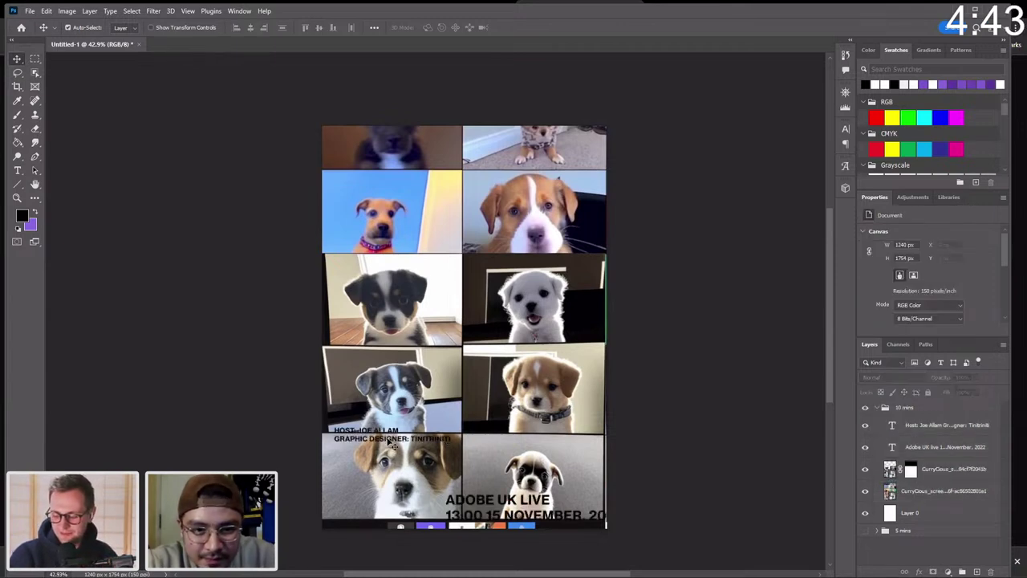
# Move the credits bottom-left and enlarge the ADOBE UK LIVE headline to 41.64 pt across the top.
pyautogui.moveTo(391, 444); pyautogui.dragTo(384, 515)
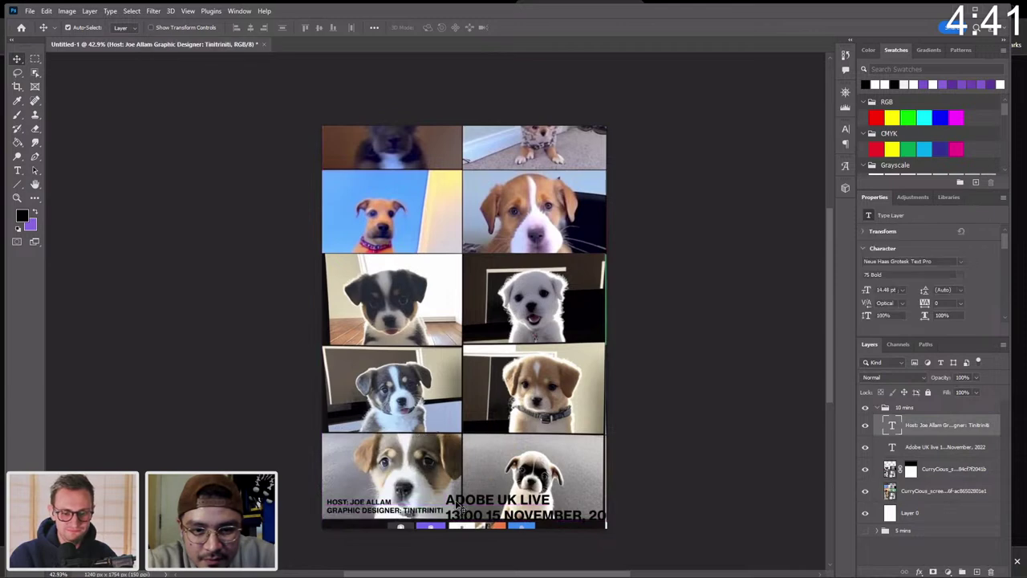
pyautogui.moveTo(458, 503); pyautogui.dragTo(343, 140)
pyautogui.hotkey('ctrl', 't')
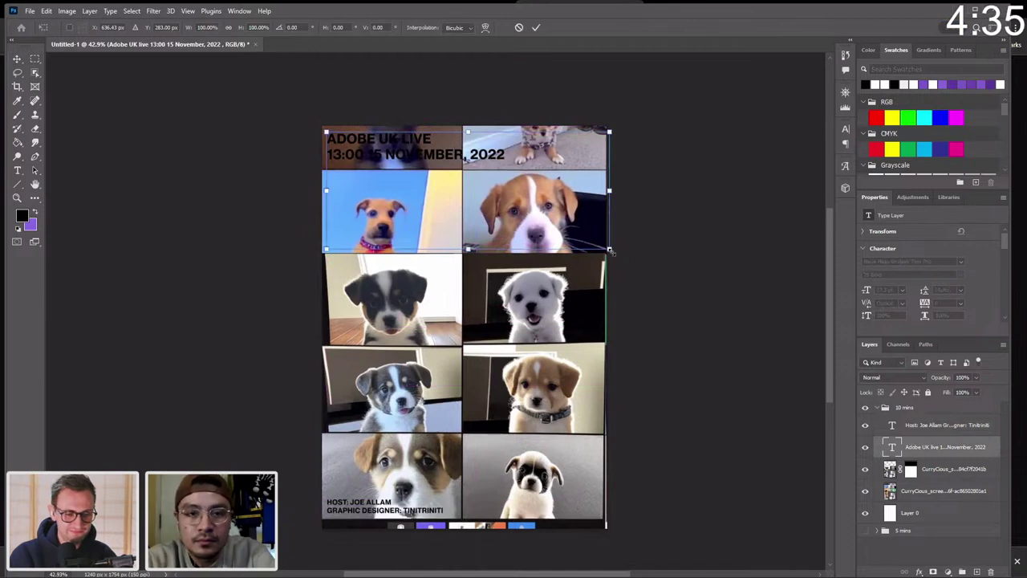
pyautogui.moveTo(612, 252); pyautogui.dragTo(751, 329)
pyautogui.press('Escape')
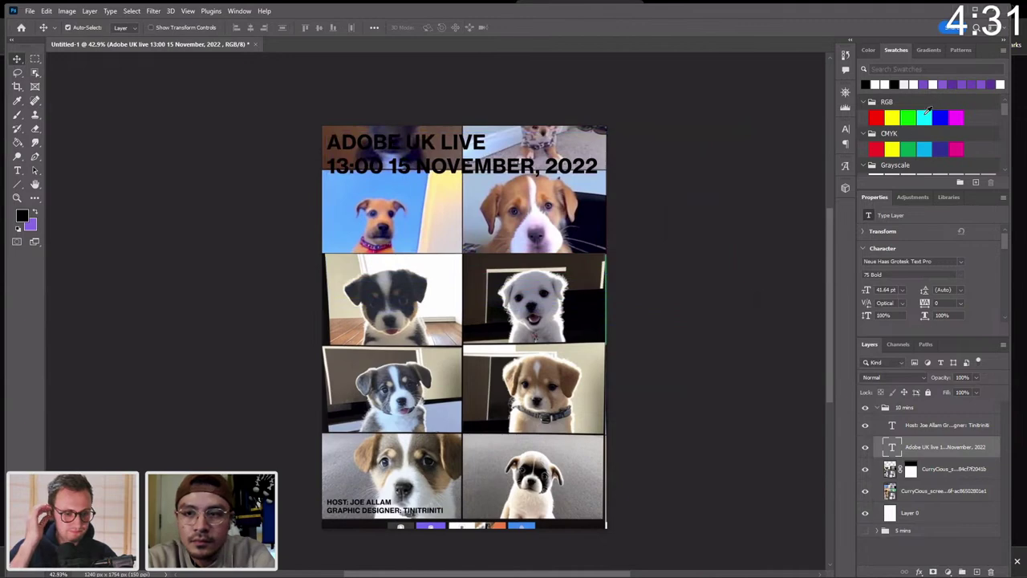
# Open the headline's text colour picker and pick a full-strength blue.
pyautogui.scroll(-2, 994, 298)
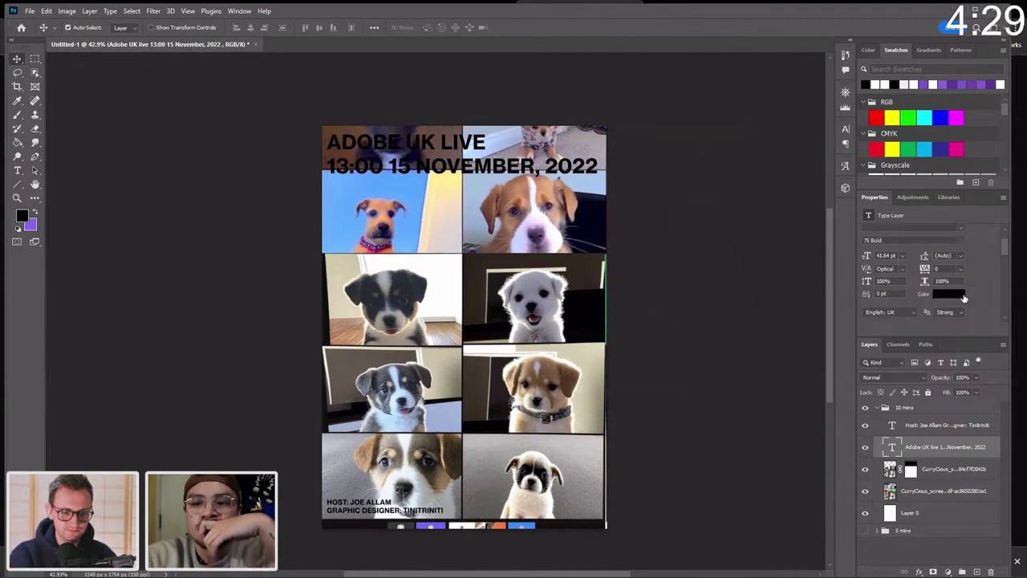
pyautogui.click(965, 297)
pyautogui.click(868, 305)
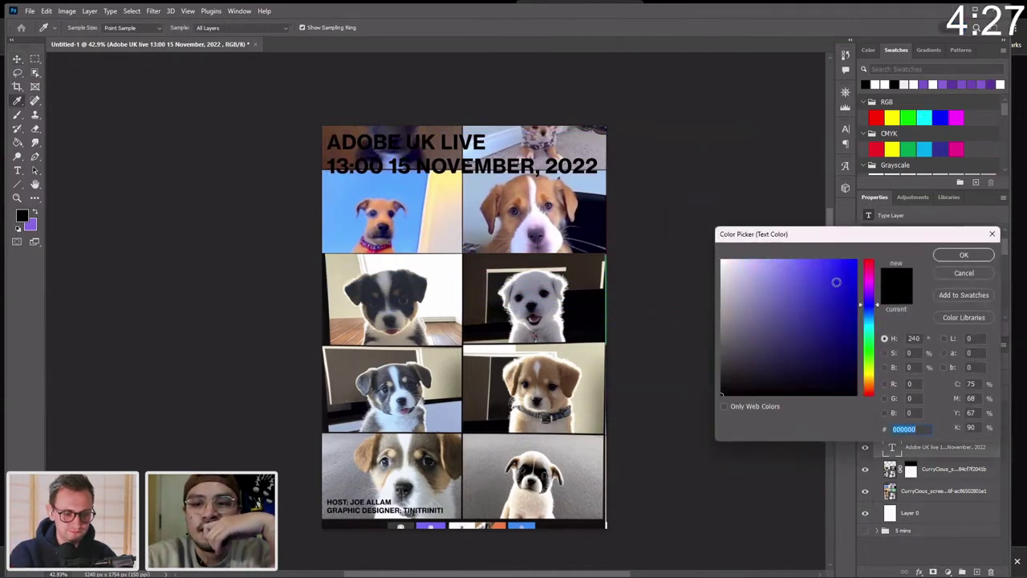
pyautogui.moveTo(837, 283)
pyautogui.mouseDown()
pyautogui.moveTo(857, 262)
pyautogui.moveTo(871, 258)
pyautogui.moveTo(838, 277)
pyautogui.moveTo(869, 267)
pyautogui.mouseUp()
# Compare magenta, blue and green headline colours, settling on bright blue #0510f1.
pyautogui.click(869, 278)
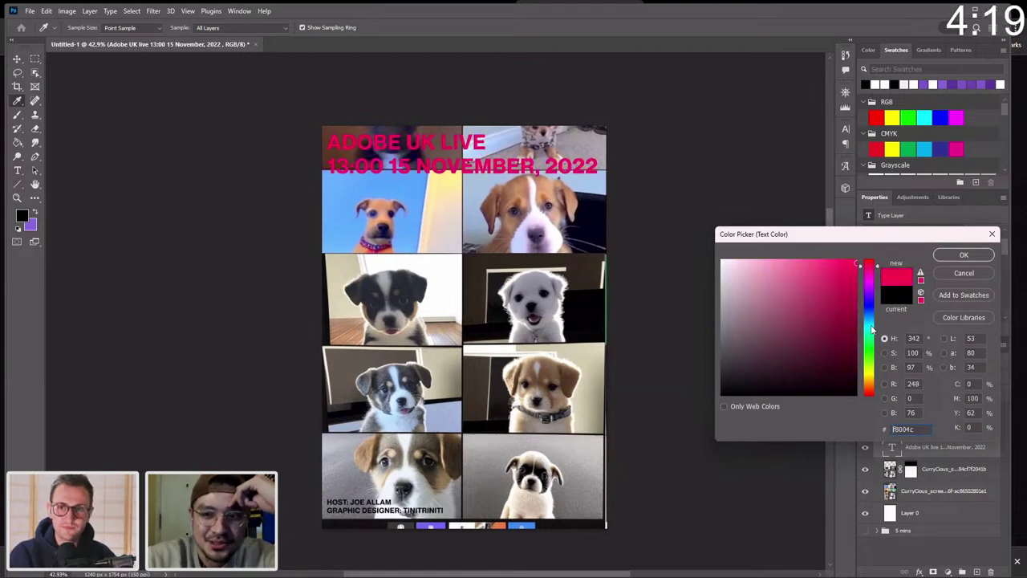
pyautogui.click(869, 306)
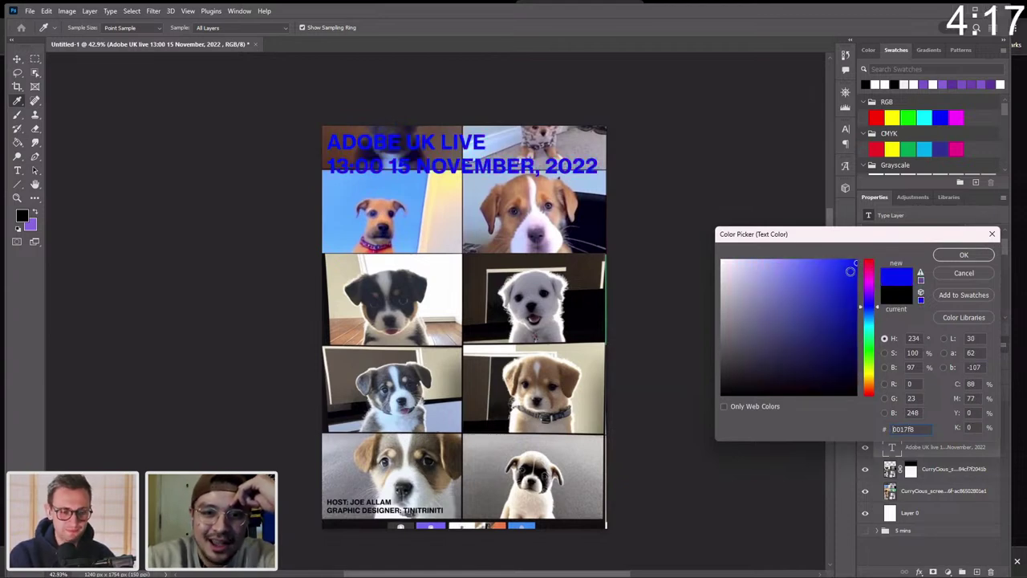
pyautogui.click(870, 343)
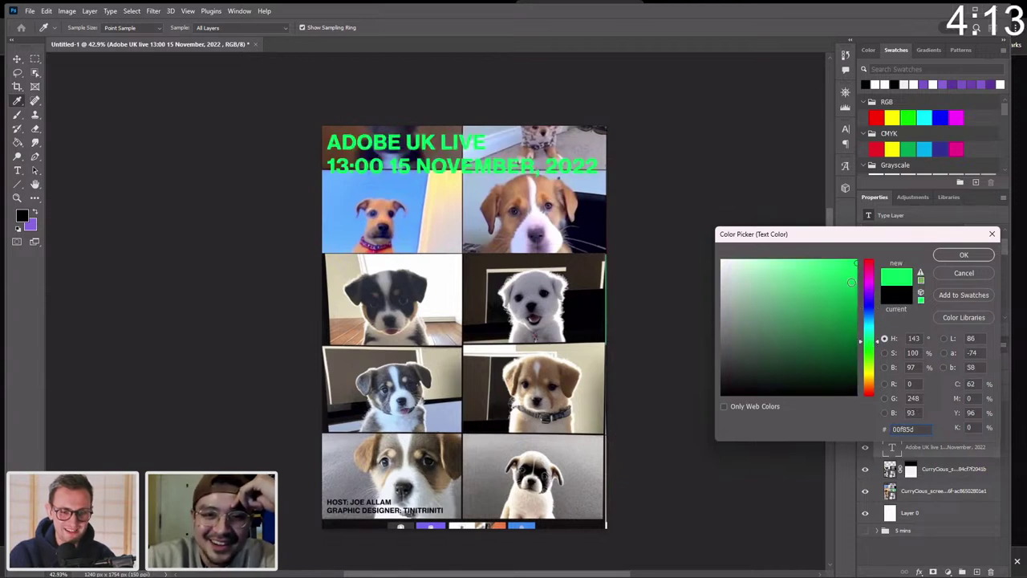
pyautogui.moveTo(852, 282); pyautogui.dragTo(855, 268)
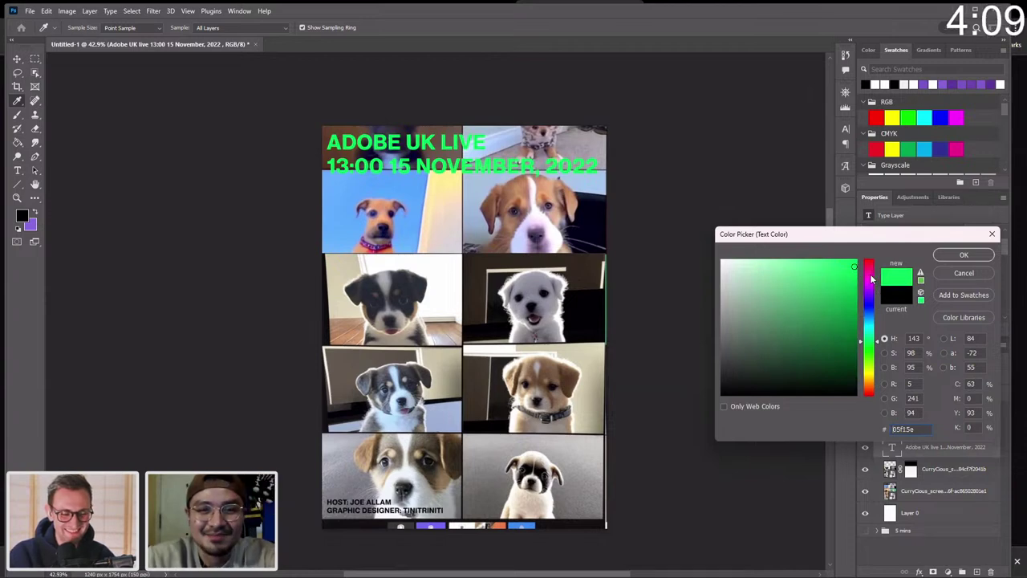
pyautogui.click(869, 276)
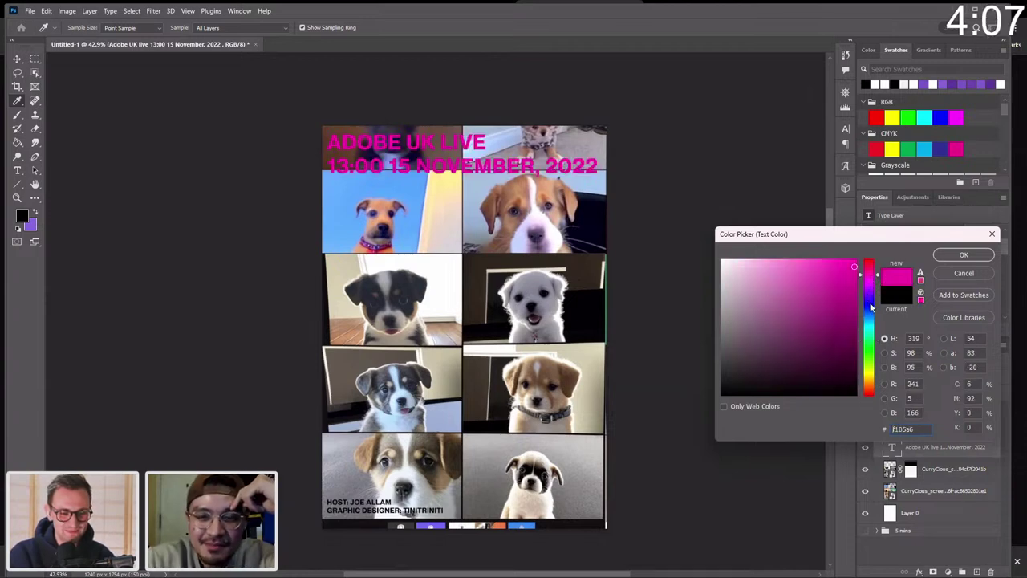
pyautogui.click(872, 306)
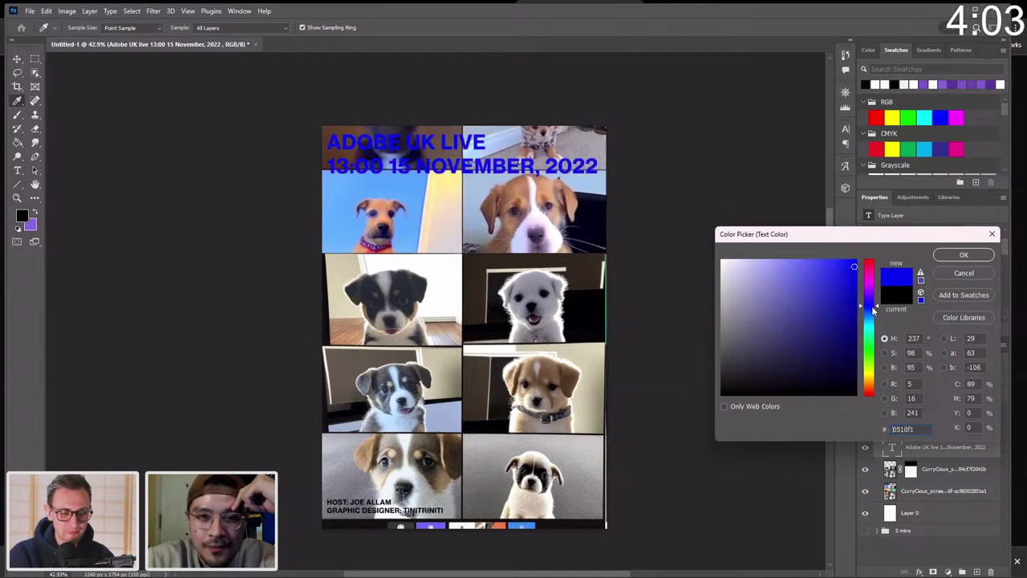
pyautogui.click(964, 255)
pyautogui.scroll(1, 964, 242)
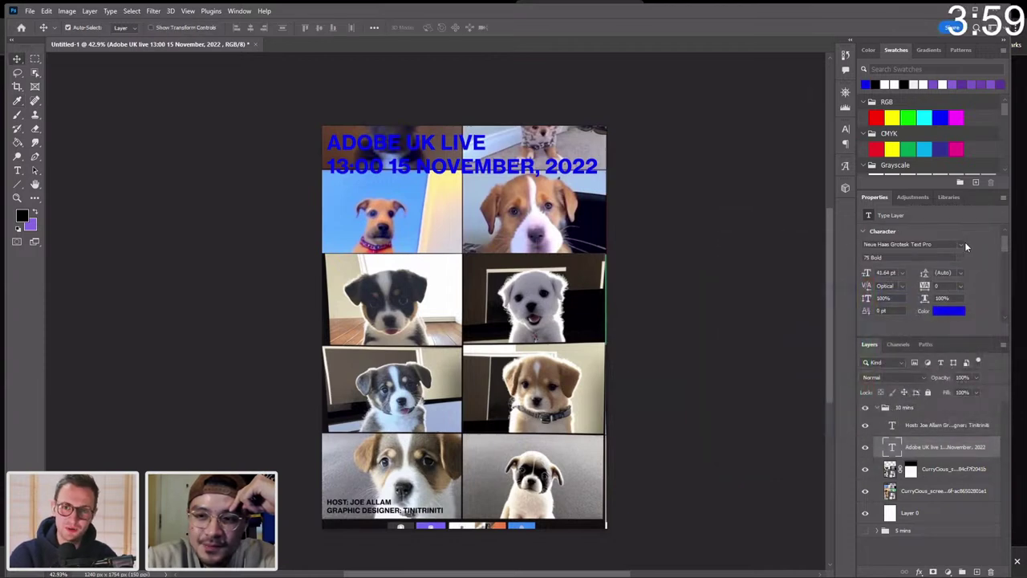
# Preview alternative font families on the headline, such as Afronik and Archivo Narrow.
pyautogui.click(960, 245)
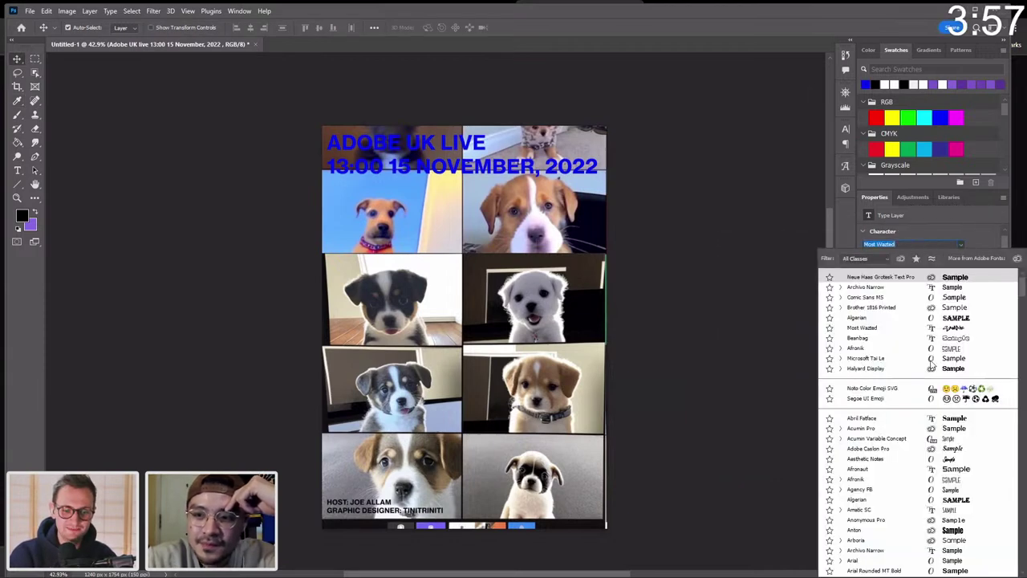
pyautogui.scroll(-2, 861, 367)
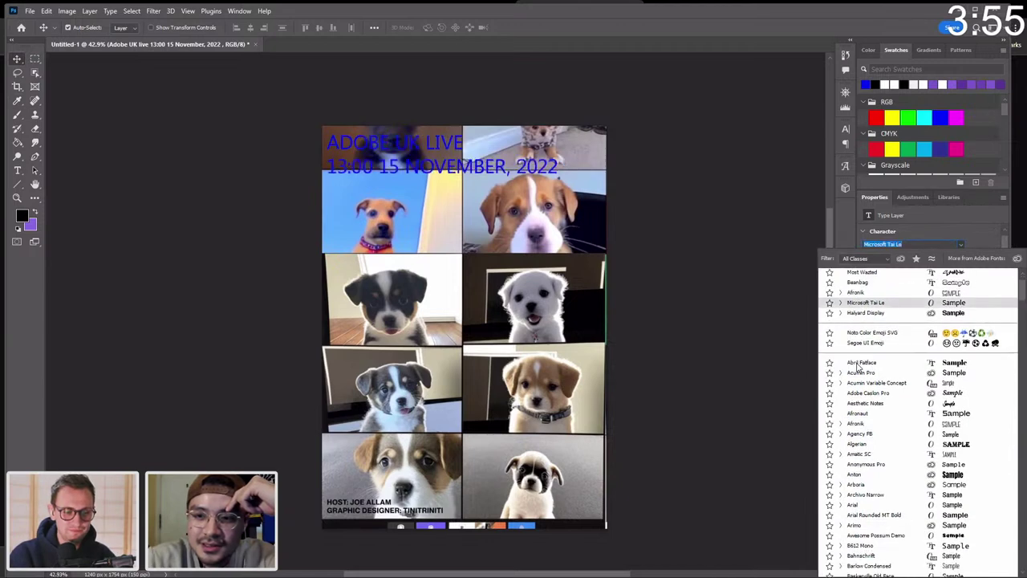
pyautogui.scroll(-1, 863, 366)
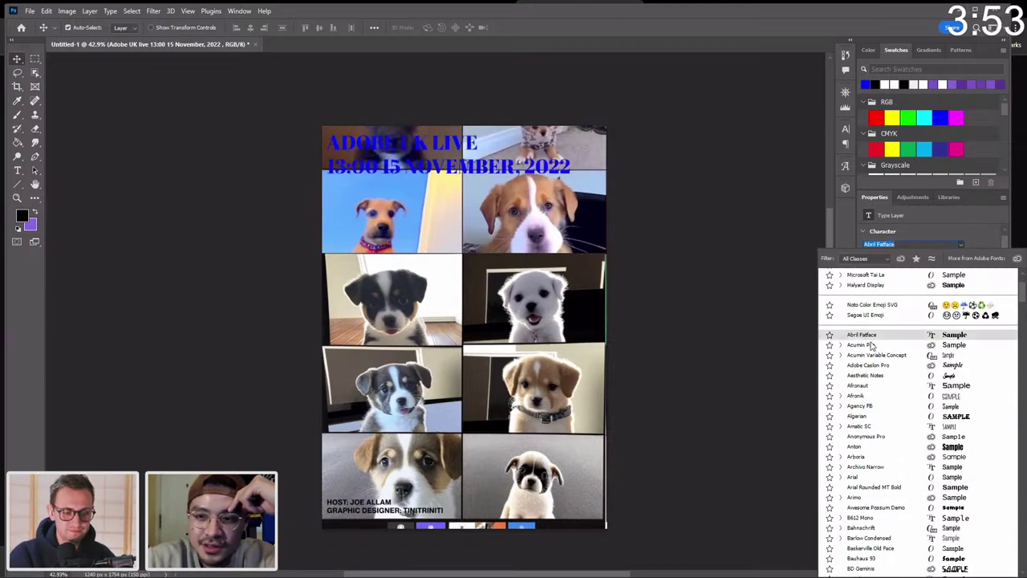
pyautogui.scroll(-2, 863, 350)
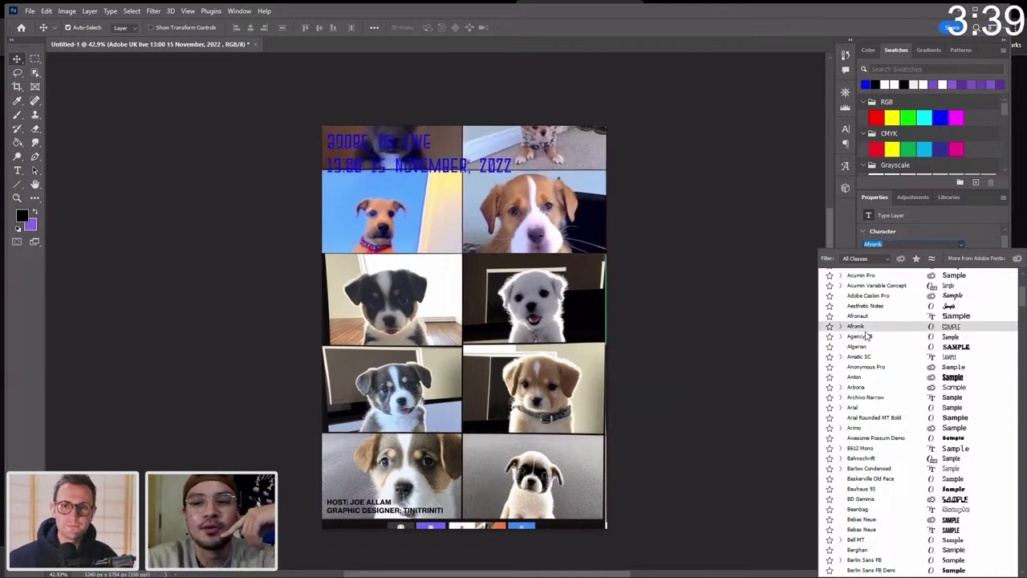
pyautogui.scroll(-3, 867, 335)
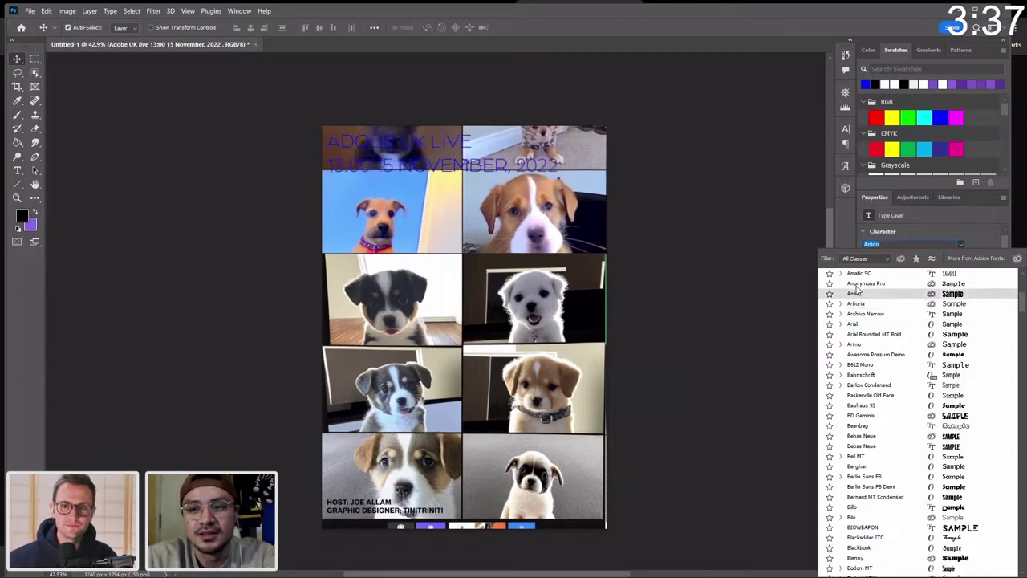
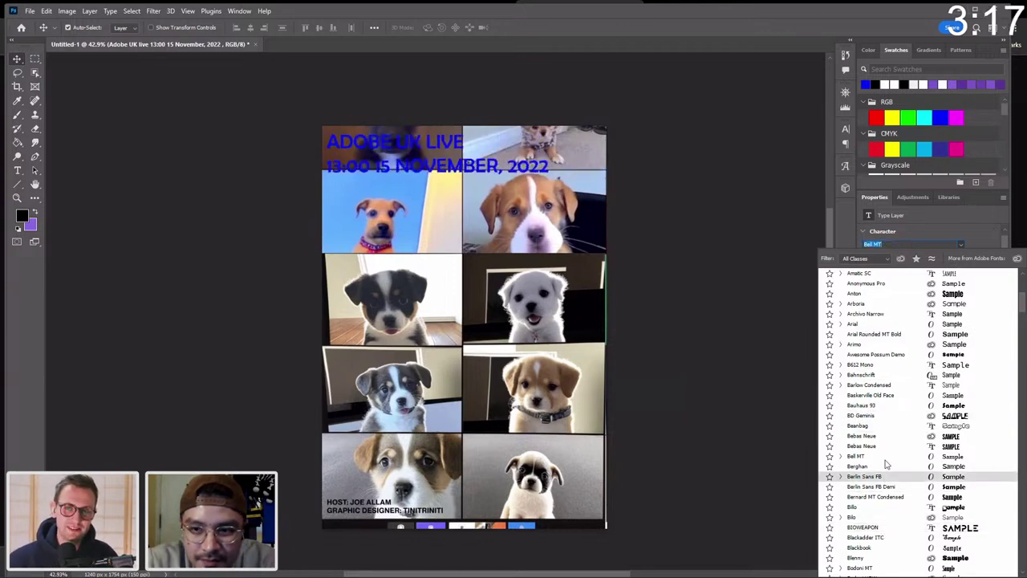
# Replace the headline font with Thunder, choosing the Thunder Semi Bold HC style.
pyautogui.scroll(6, 878, 401)
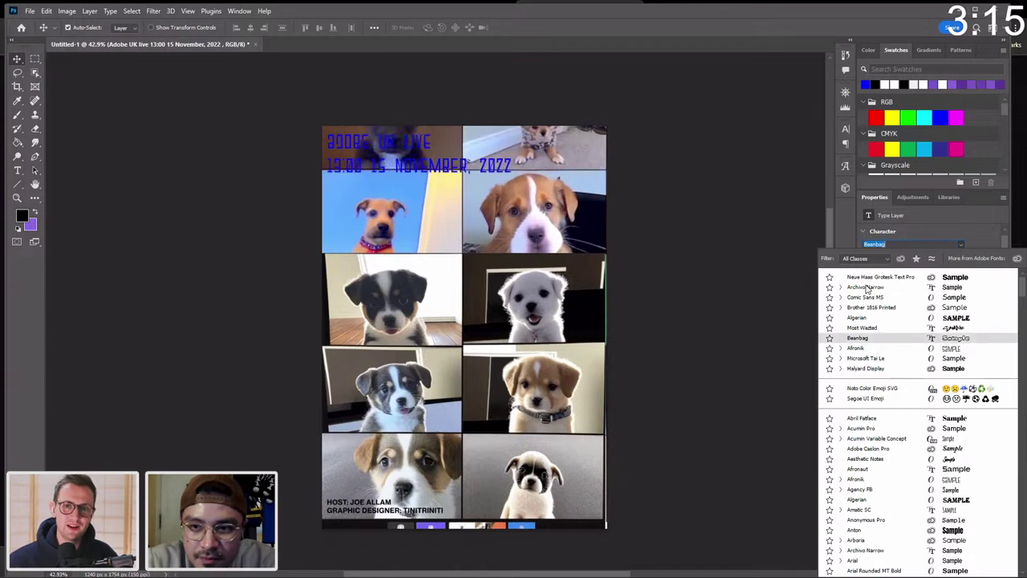
pyautogui.scroll(-1, 872, 347)
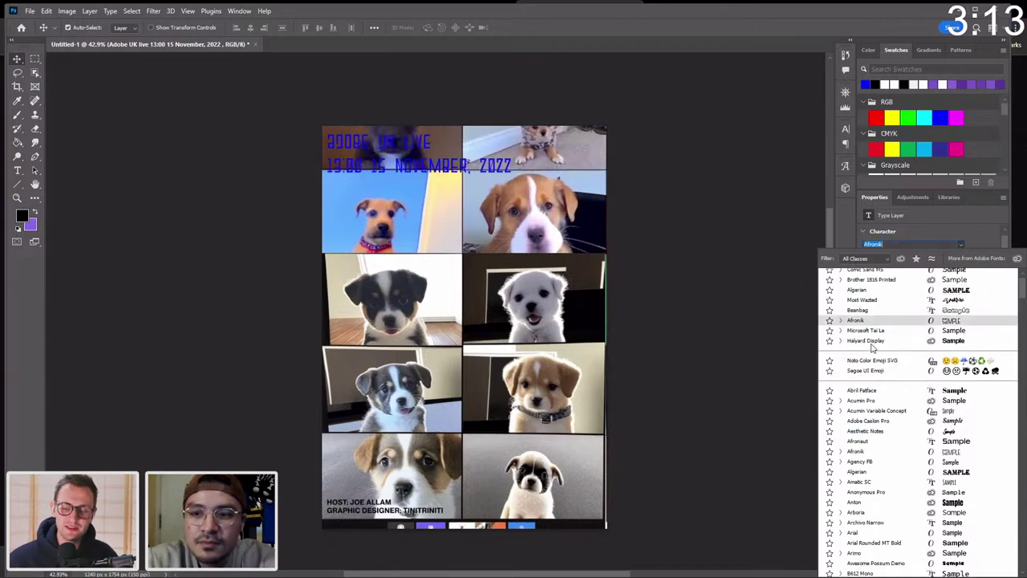
pyautogui.click(913, 243)
pyautogui.write('Thunder')
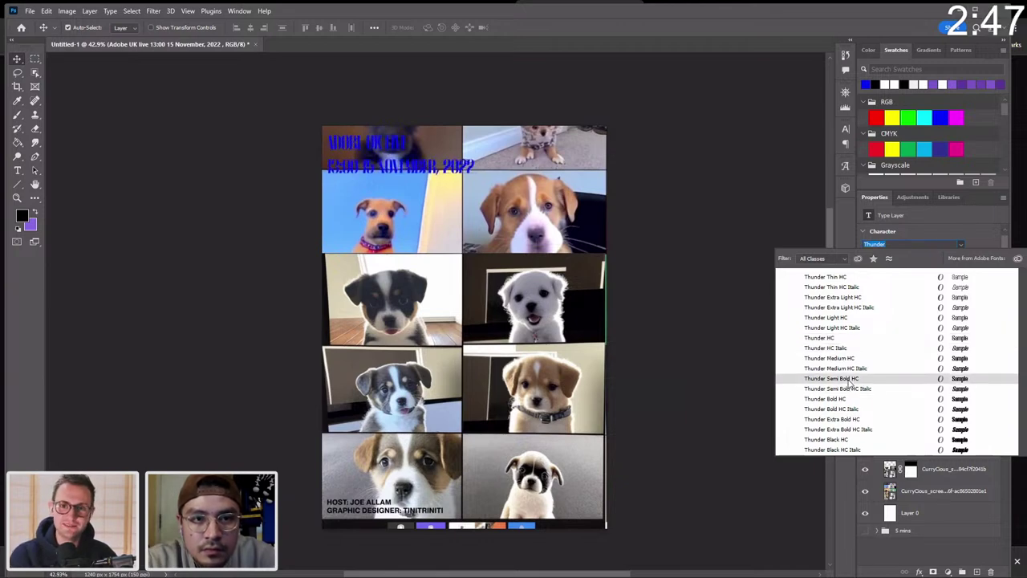
pyautogui.click(848, 380)
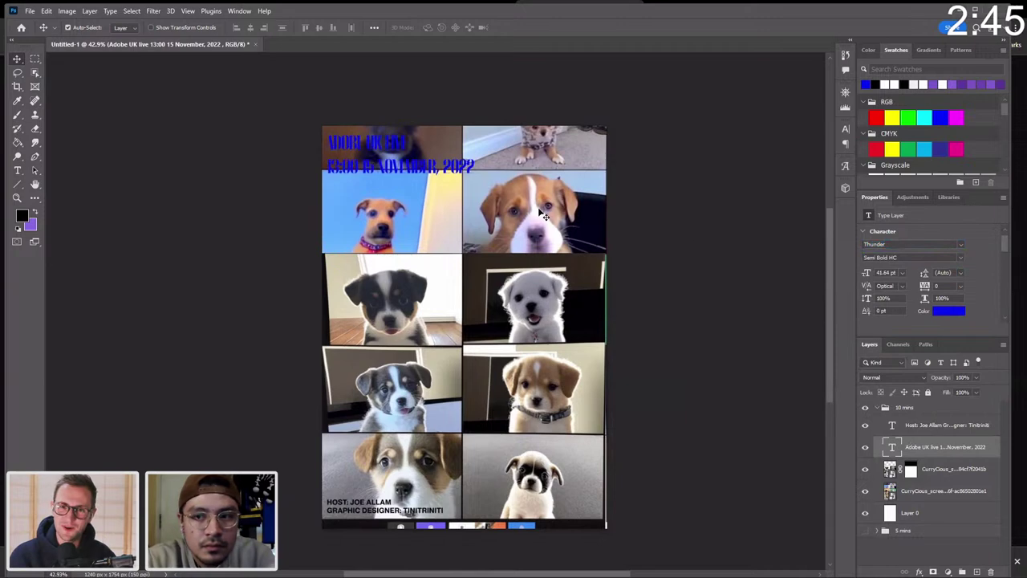
# Set the headline size to 74 pt after trying 73 and 78 pt.
pyautogui.click(883, 274)
pyautogui.write('73')
pyautogui.press('Return')
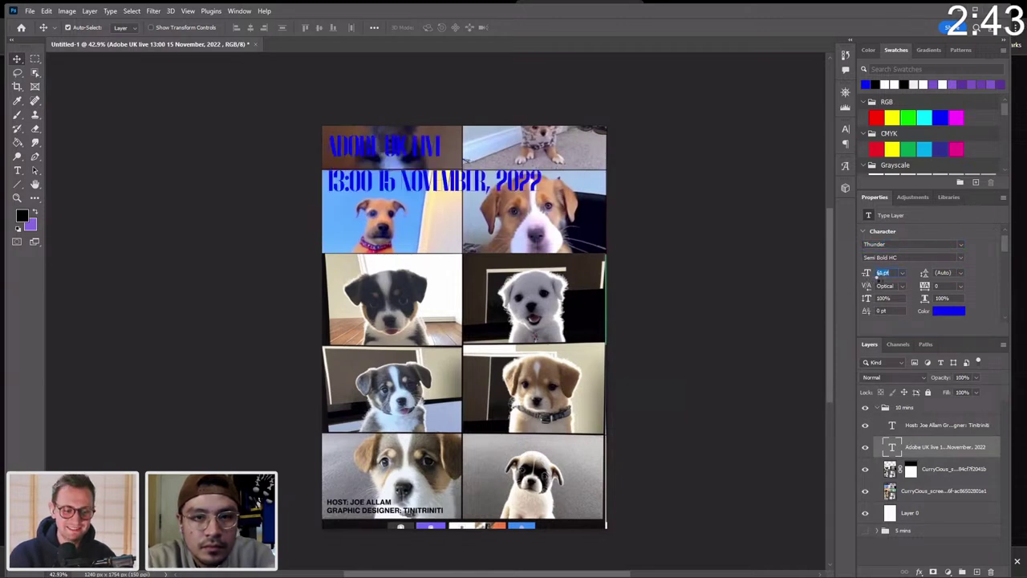
pyautogui.write('78')
pyautogui.press('Return')
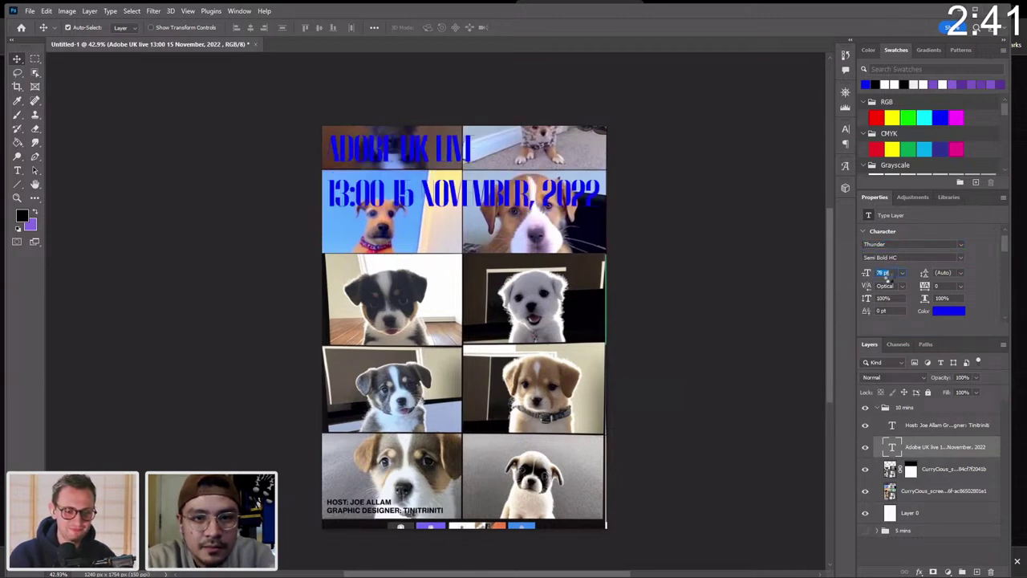
pyautogui.write('74')
pyautogui.press('Return')
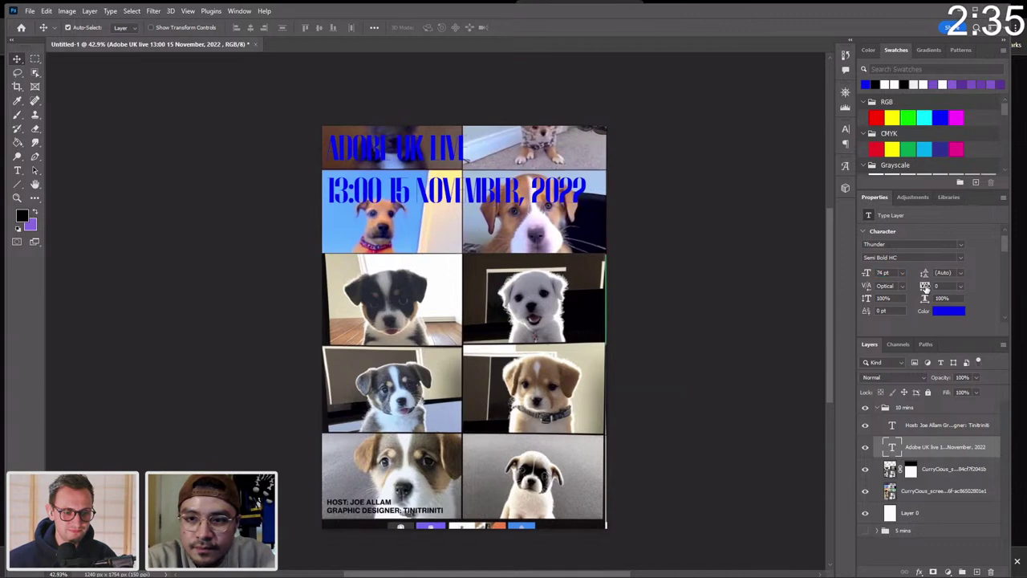
# Widen the headline tracking to 20, set 63 pt leading, and move it up.
pyautogui.moveTo(925, 287); pyautogui.dragTo(914, 274)
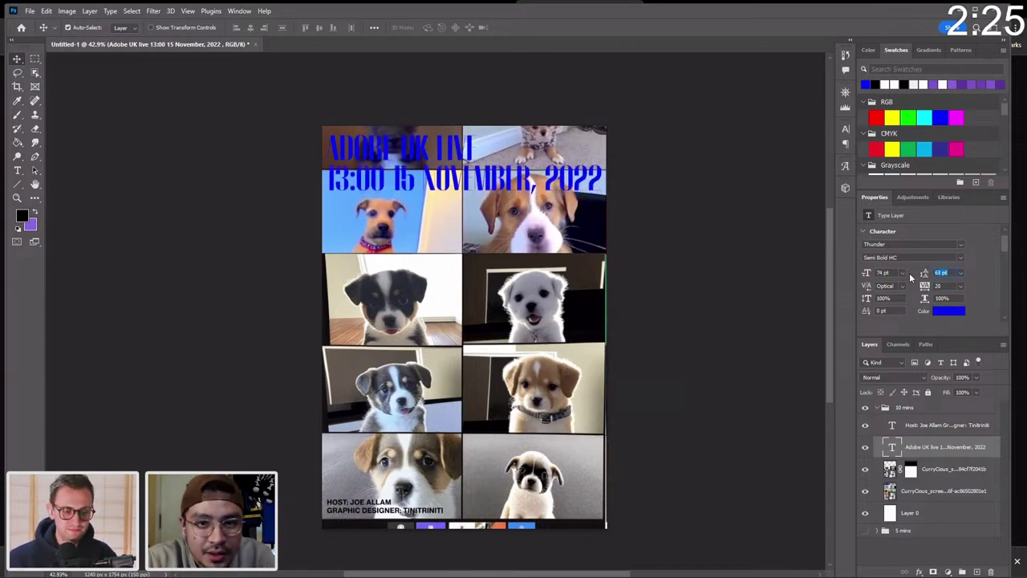
pyautogui.click(270, 105)
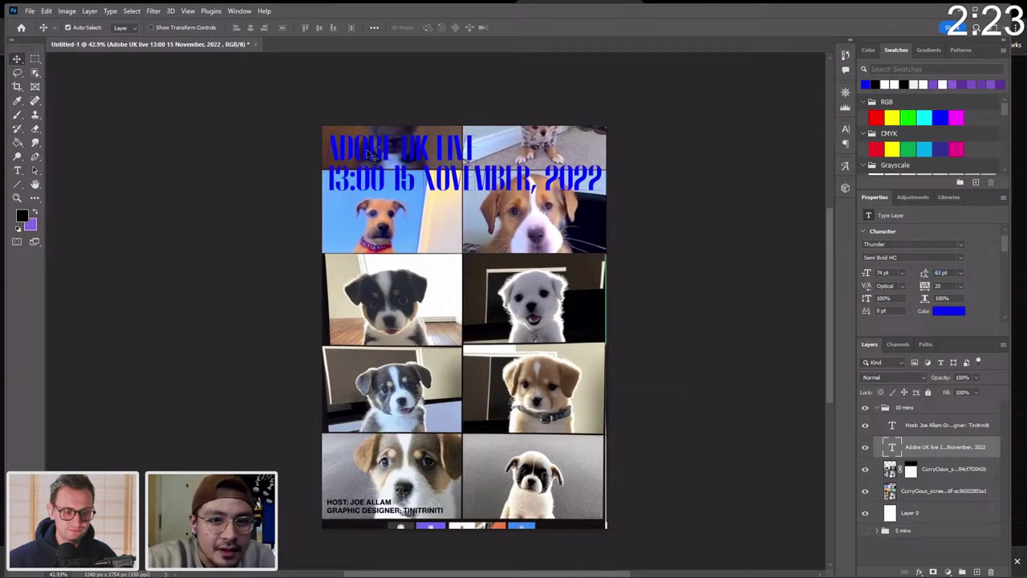
pyautogui.moveTo(373, 157); pyautogui.dragTo(367, 150)
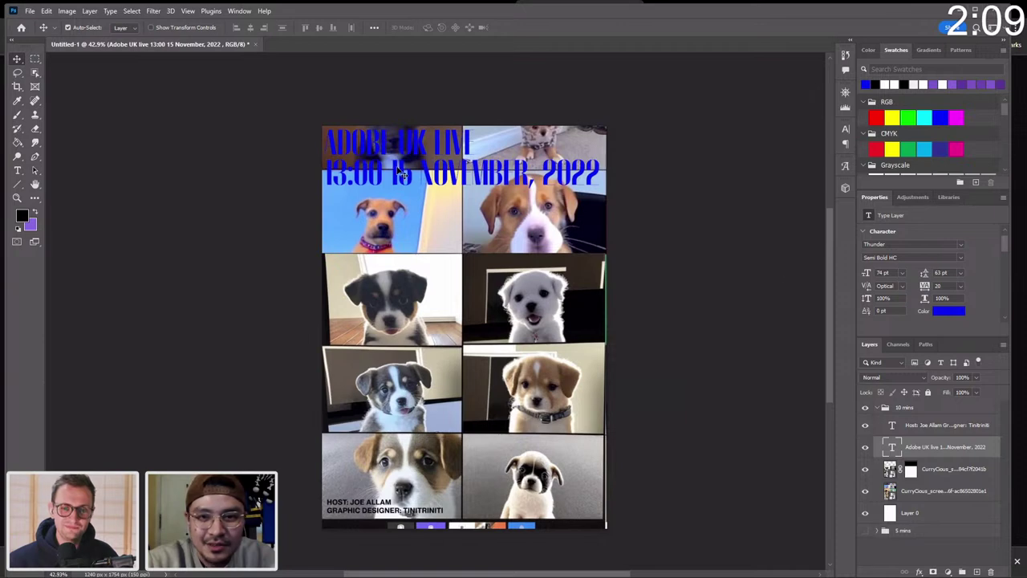
# Switch the title's weight from Bold HC to the thinner Thunder HC.
pyautogui.click(961, 257)
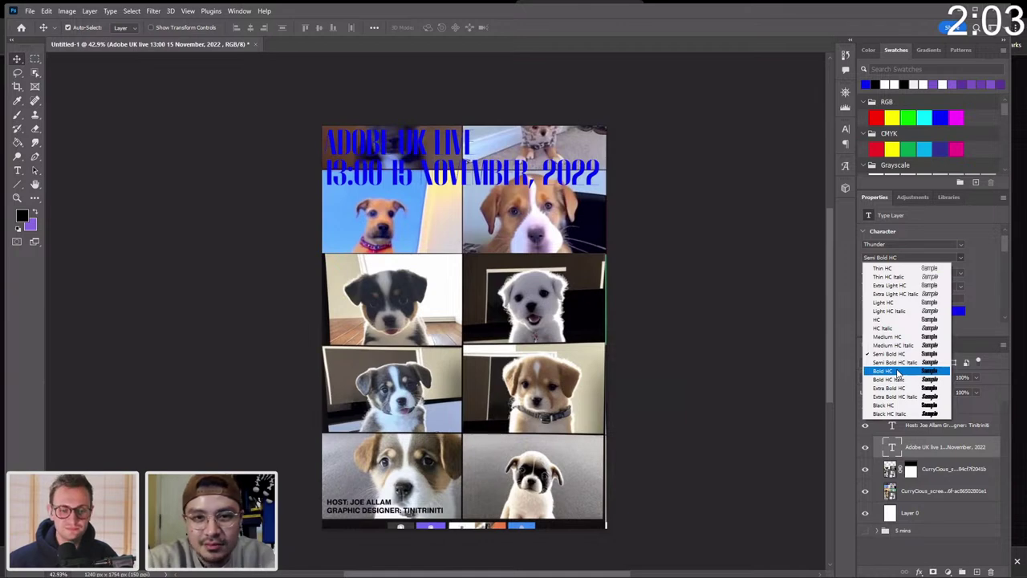
pyautogui.click(899, 371)
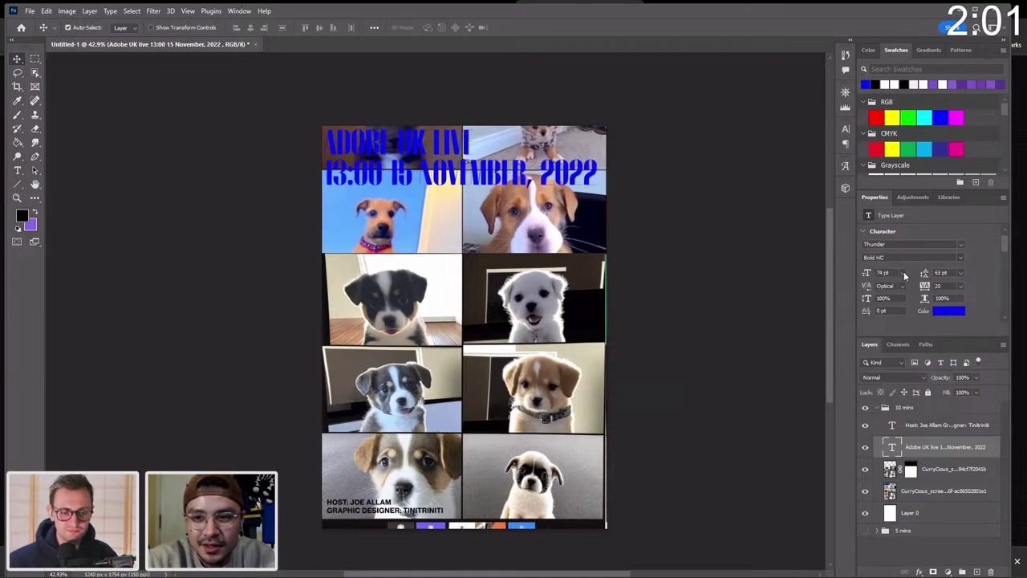
pyautogui.click(903, 272)
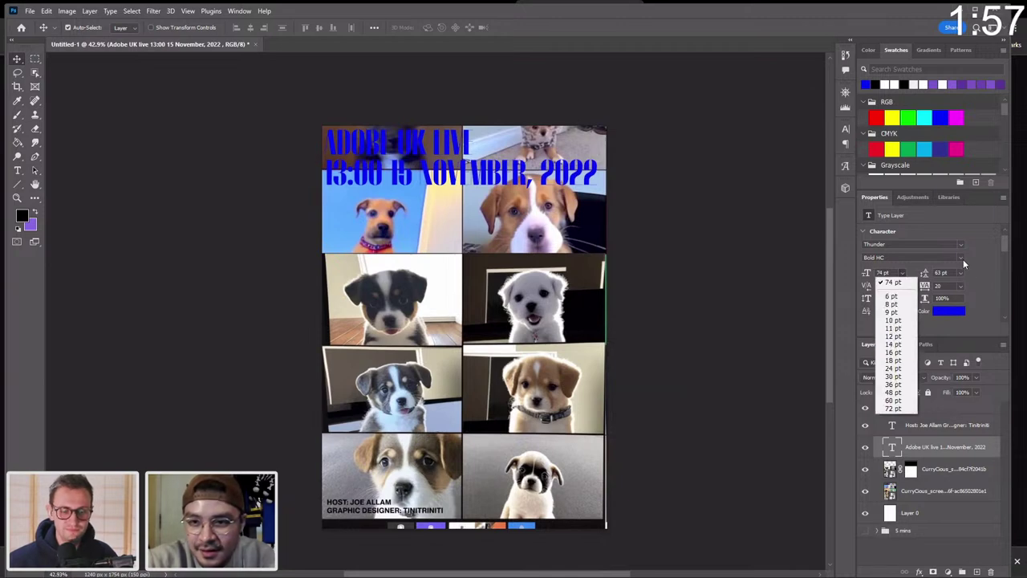
pyautogui.click(963, 260)
pyautogui.click(961, 259)
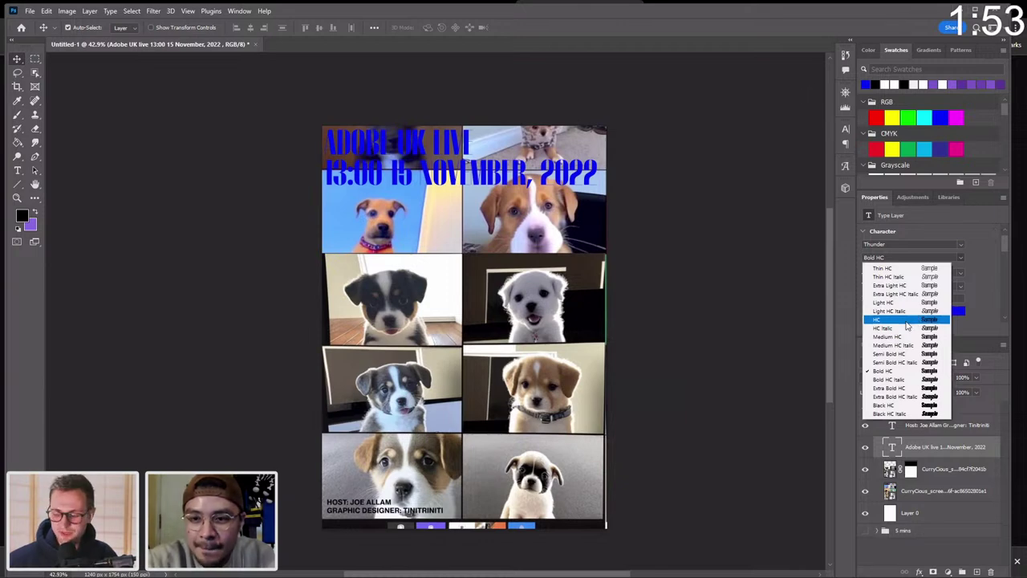
pyautogui.click(883, 319)
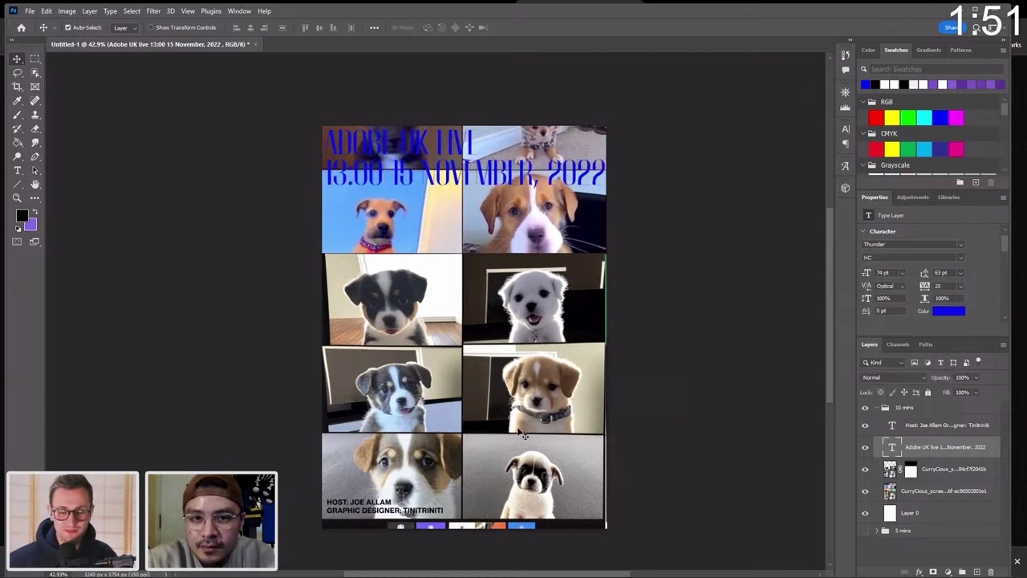
# Scale the title down slightly to 71.94 pt and move it to the poster's middle.
pyautogui.hotkey('ctrl', 't')
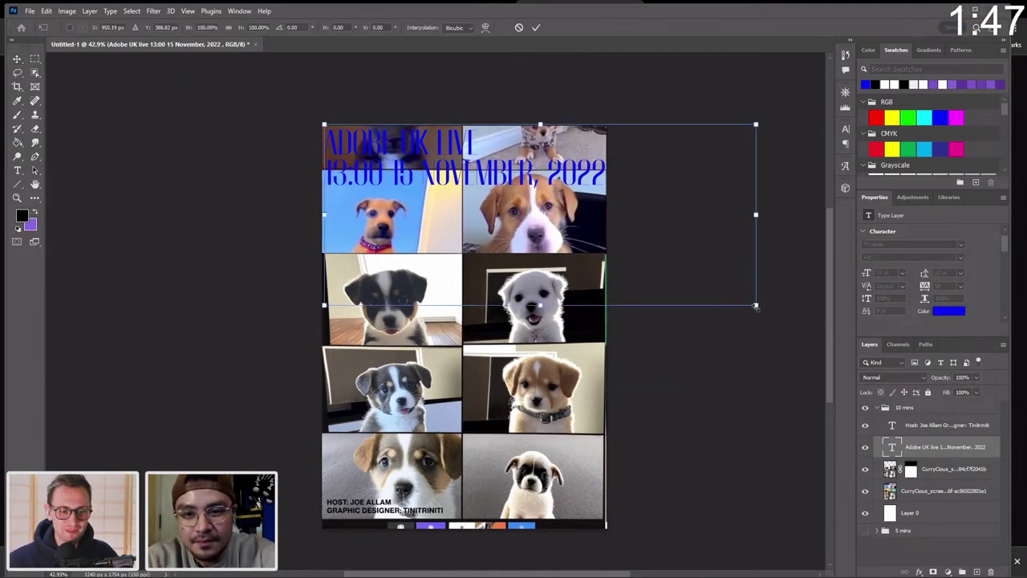
pyautogui.moveTo(755, 306); pyautogui.dragTo(744, 298)
pyautogui.press('Return')
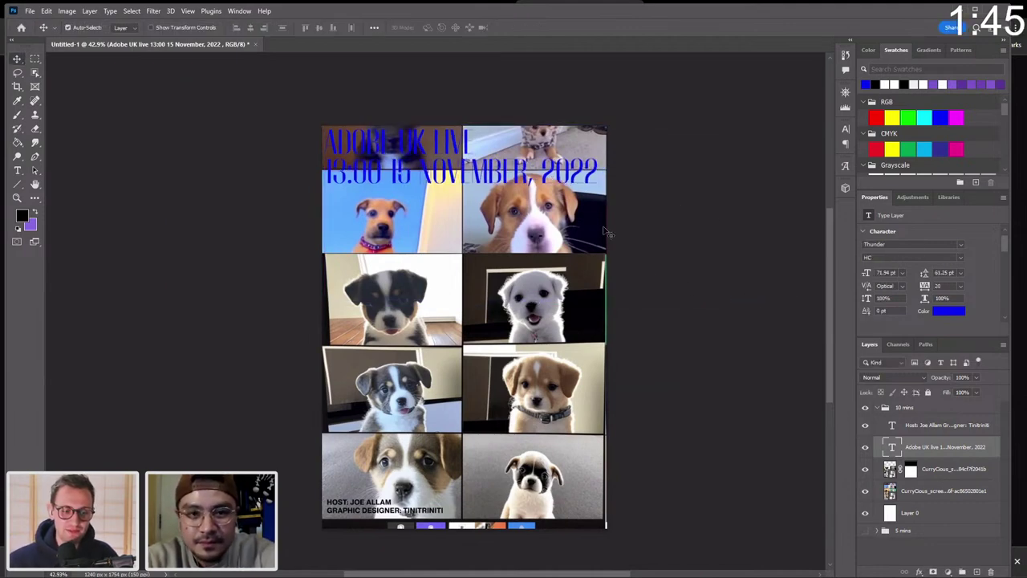
pyautogui.moveTo(529, 180); pyautogui.dragTo(526, 306)
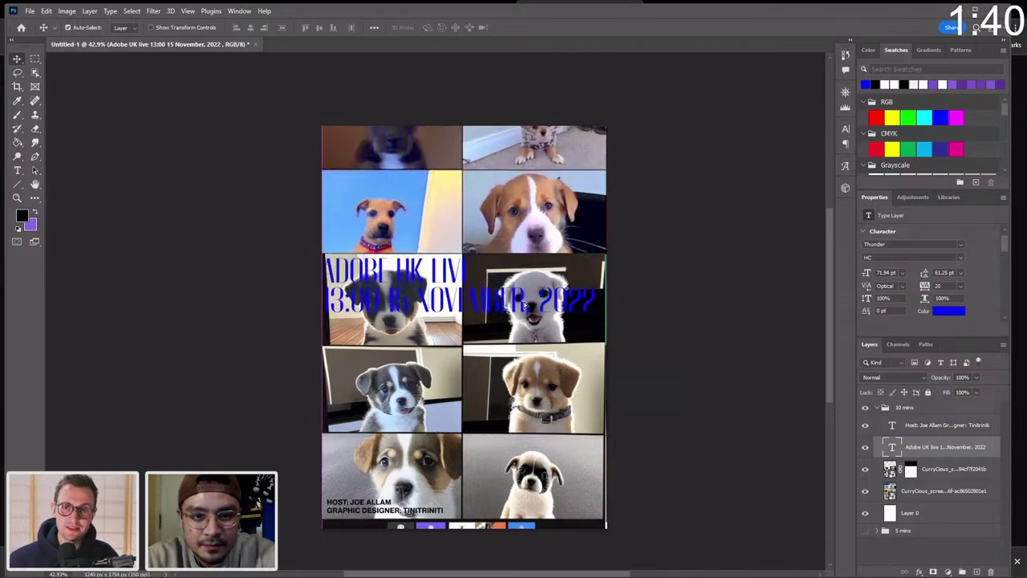
pyautogui.click(363, 504)
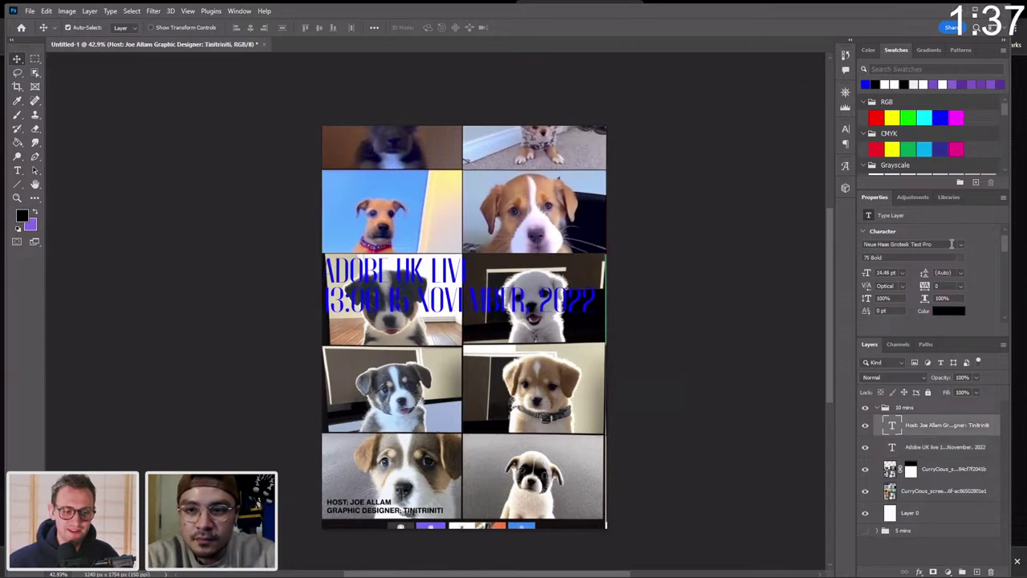
# Set the Host caption in Thunder HC at 40 pt.
pyautogui.click(951, 244)
pyautogui.write('thun')
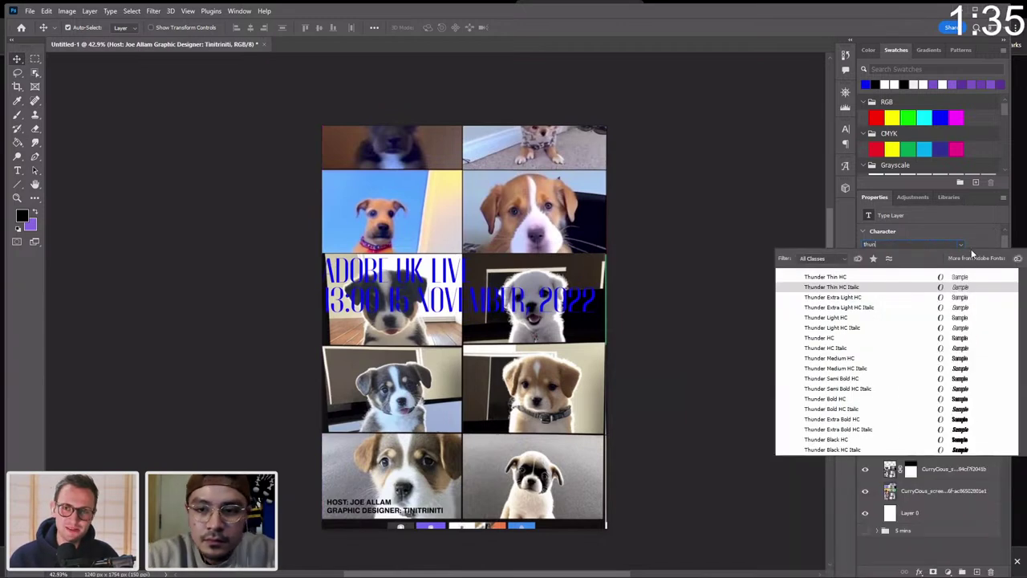
pyautogui.click(862, 339)
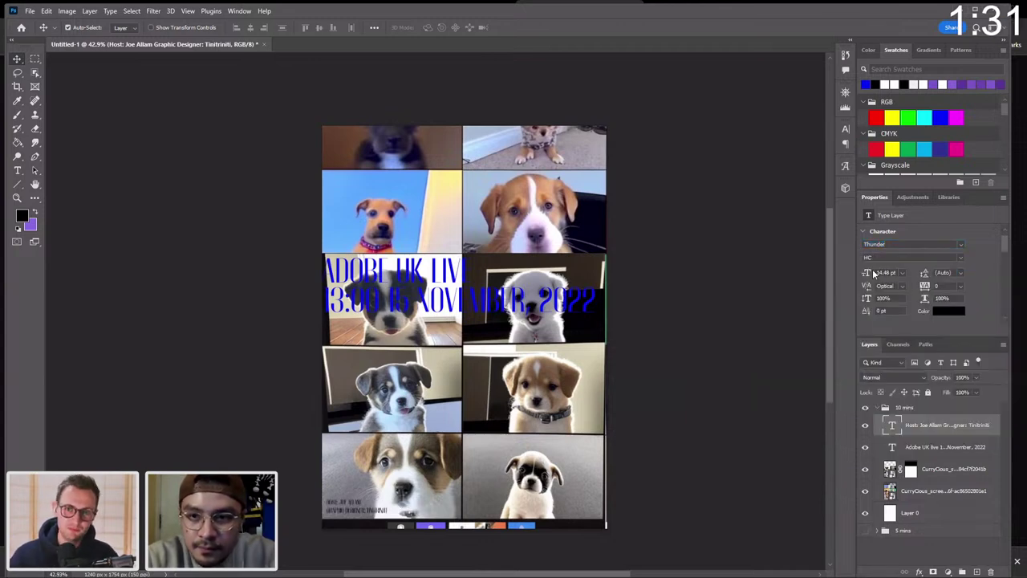
pyautogui.moveTo(868, 272); pyautogui.dragTo(881, 274)
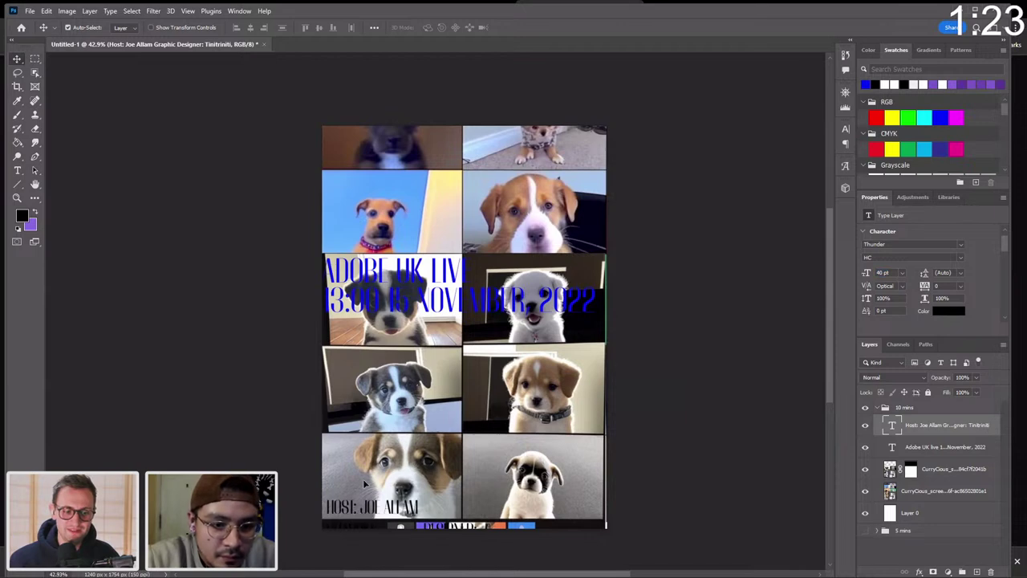
# Move the caption under the title, widen its text box so each line fits, and shift it right.
pyautogui.moveTo(364, 483); pyautogui.dragTo(439, 335)
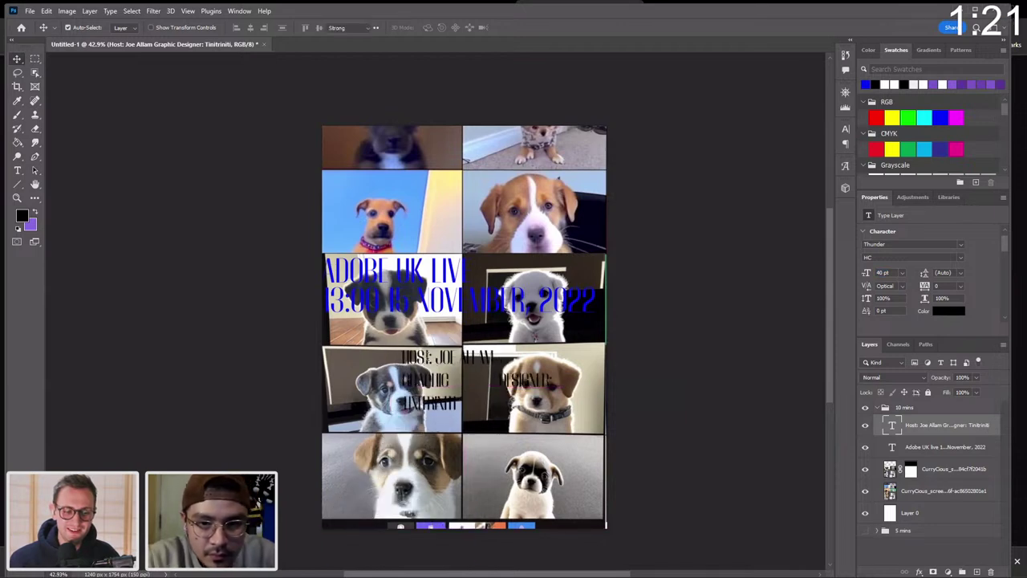
pyautogui.doubleClick(439, 357)
pyautogui.moveTo(555, 388); pyautogui.dragTo(599, 387)
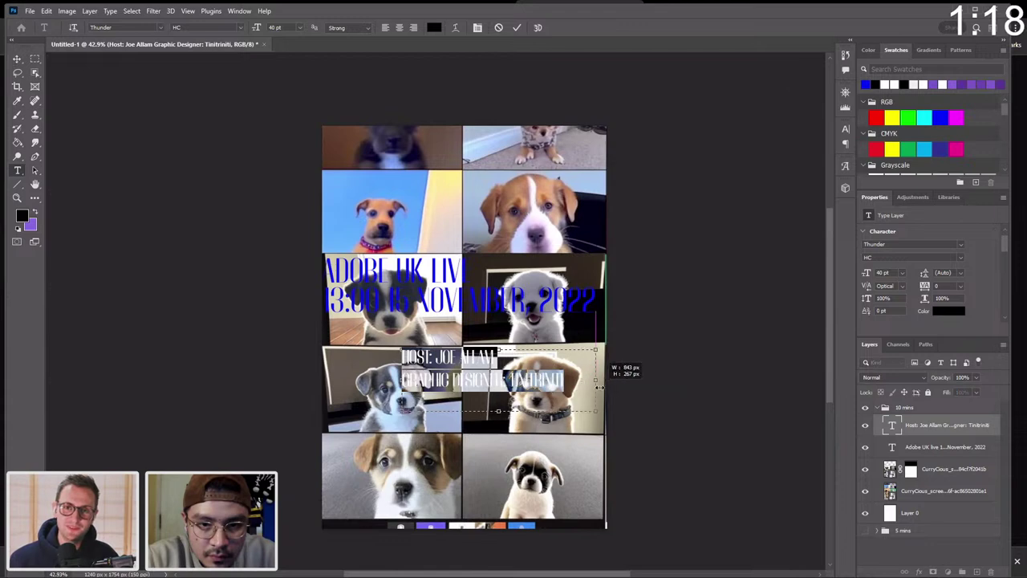
pyautogui.click(16, 60)
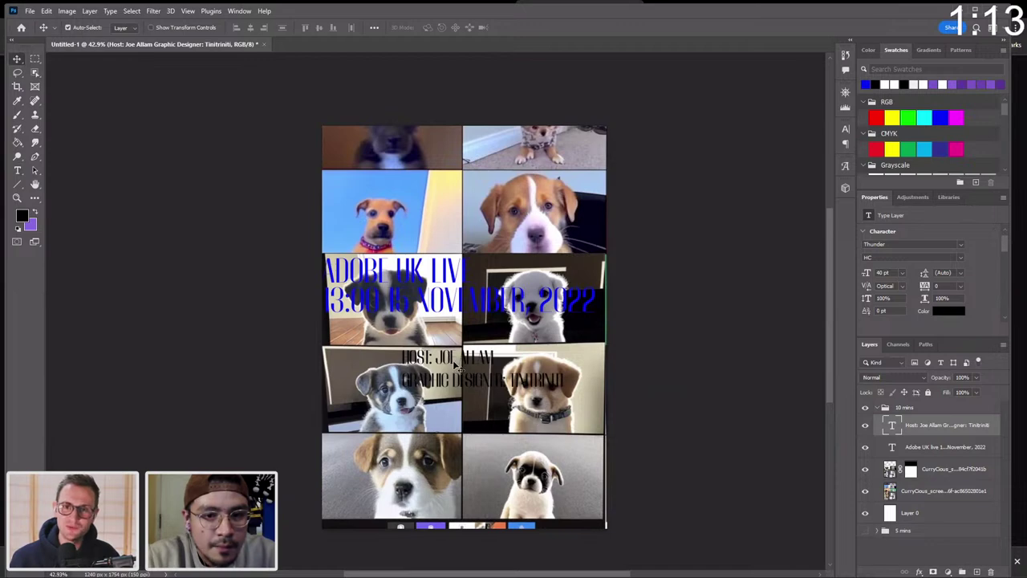
pyautogui.moveTo(455, 365); pyautogui.dragTo(488, 361)
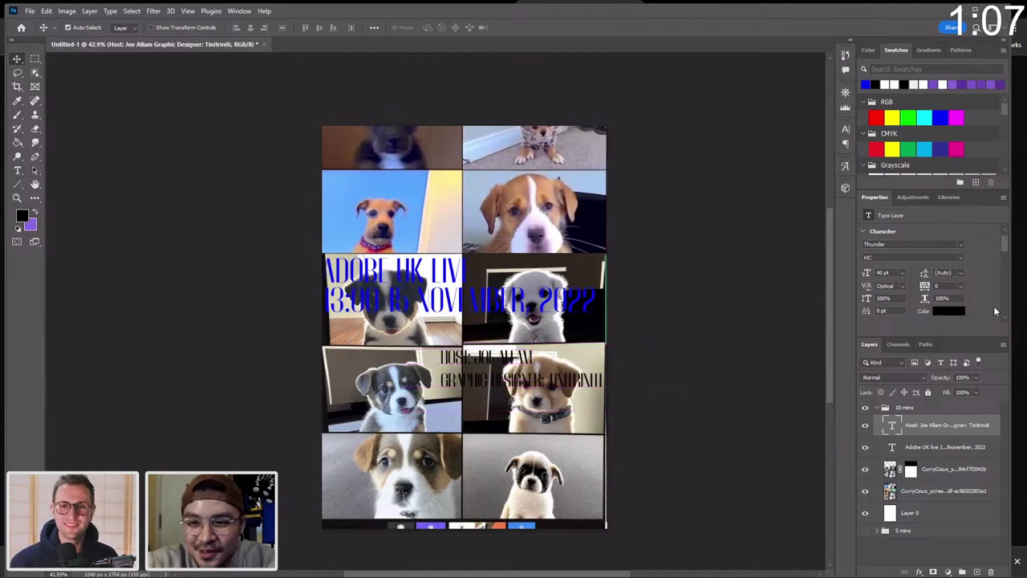
pyautogui.click(943, 312)
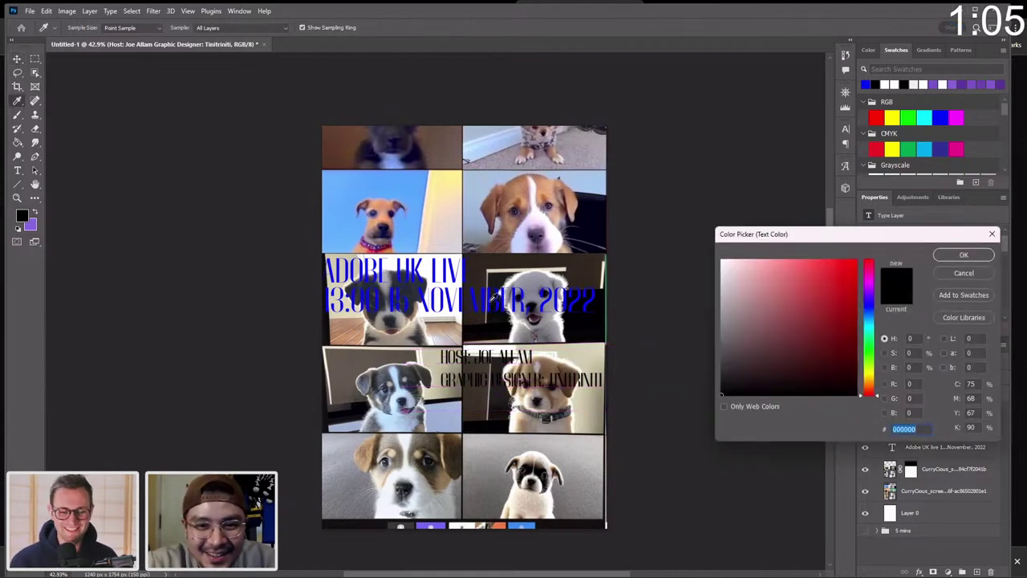
# Colour the host caption with the title's blue and nudge it slightly higher.
pyautogui.click(491, 300)
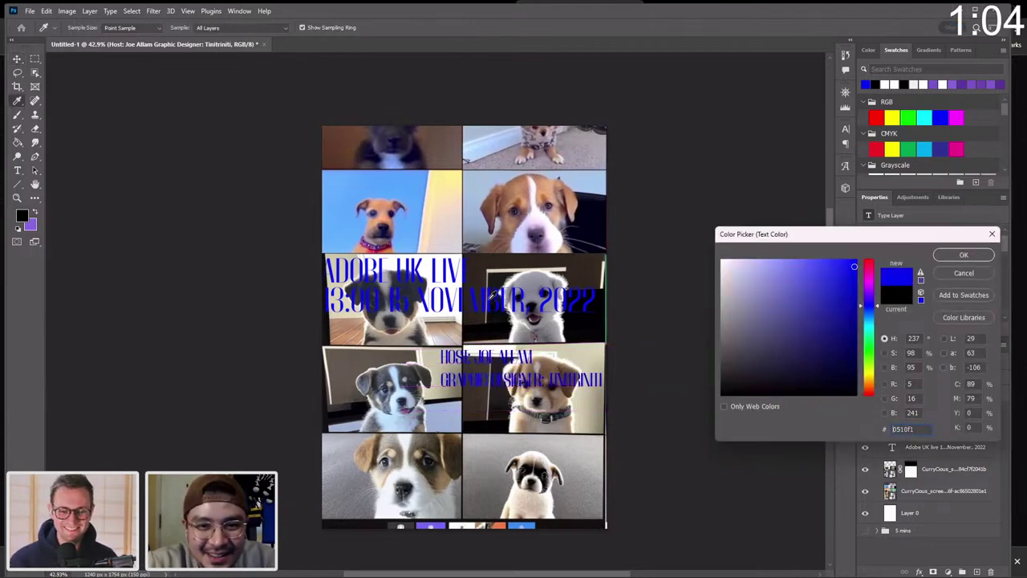
pyautogui.click(962, 254)
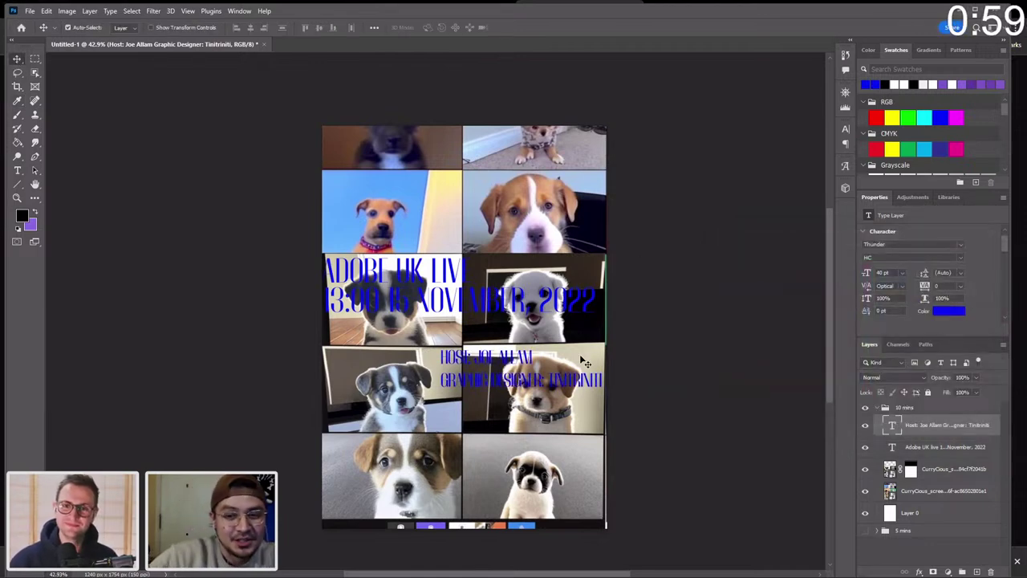
pyautogui.click(656, 386)
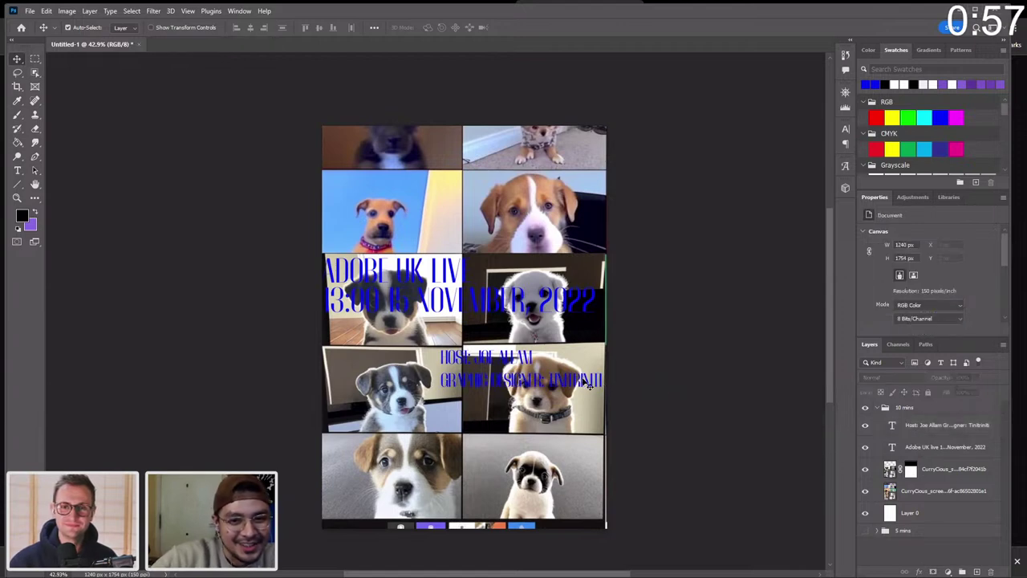
pyautogui.moveTo(590, 386); pyautogui.dragTo(588, 381)
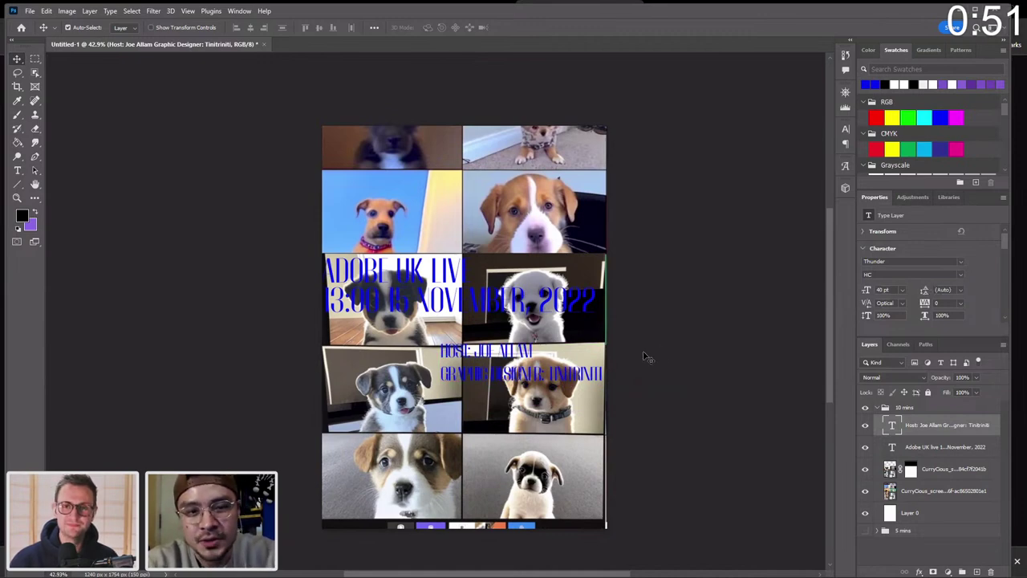
pyautogui.click(907, 275)
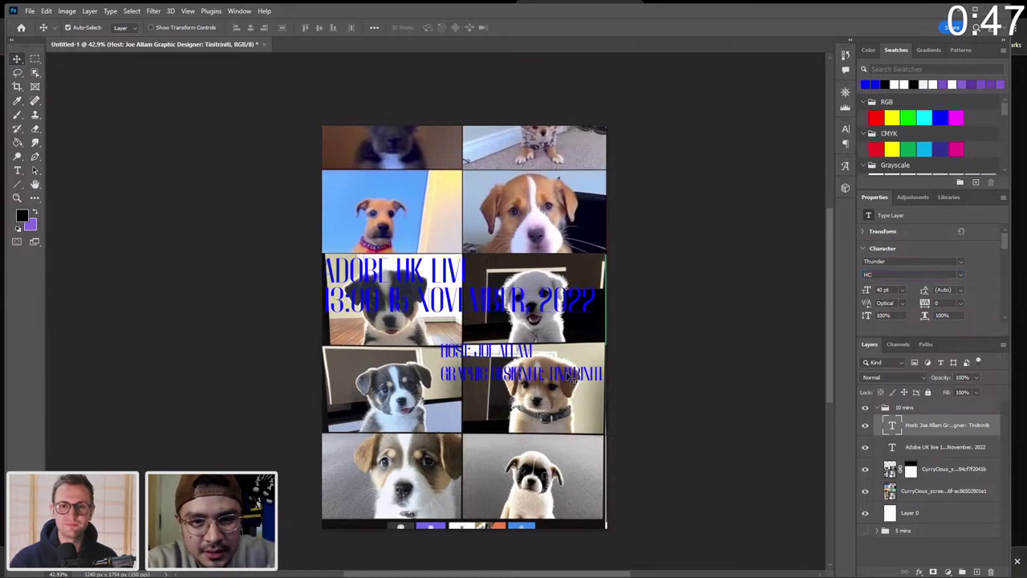
# Set the host caption's leading to 36 pt and move it slightly lower.
pyautogui.moveTo(926, 296); pyautogui.dragTo(927, 291)
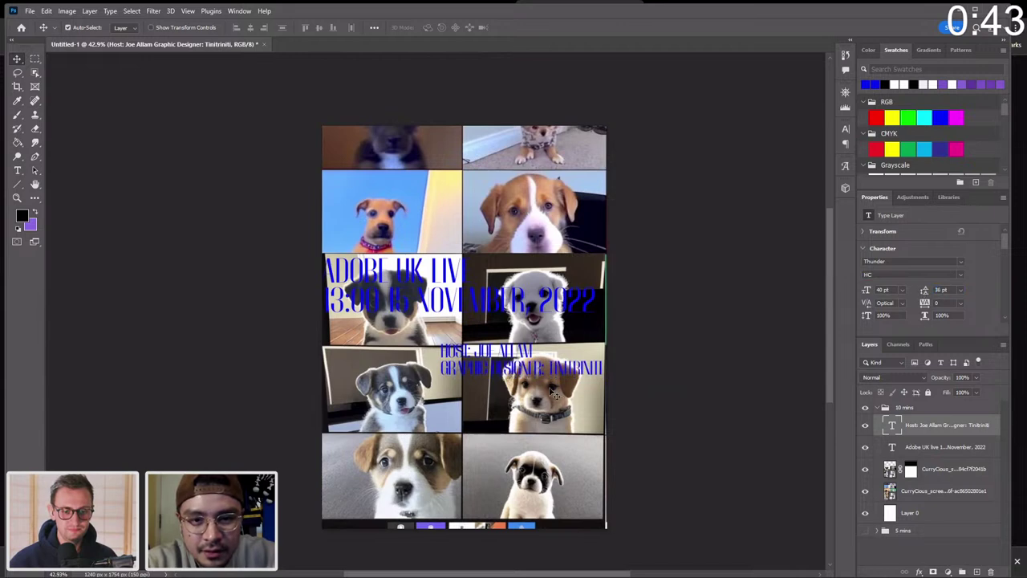
pyautogui.press('z')
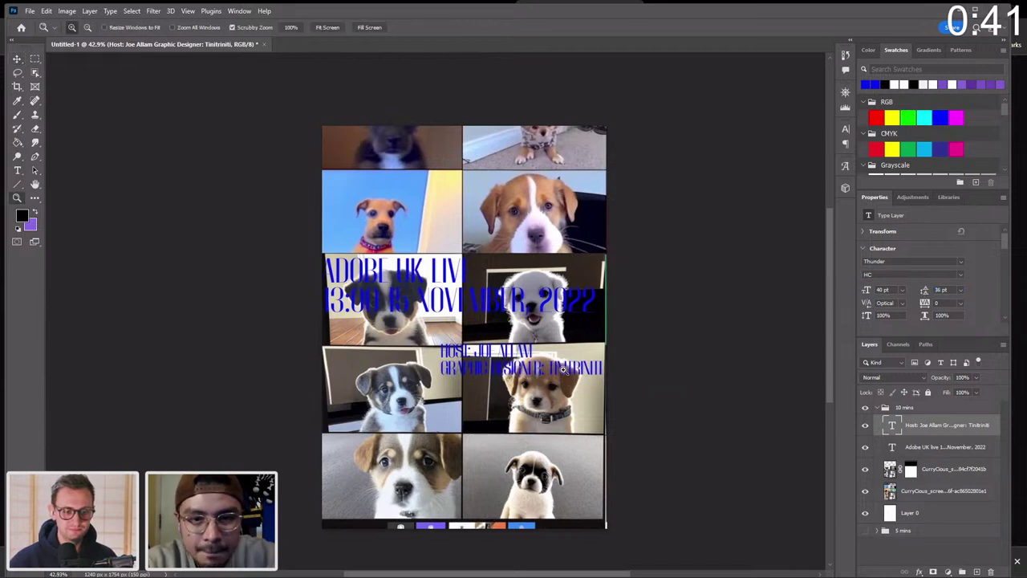
pyautogui.moveTo(563, 376); pyautogui.dragTo(590, 368)
pyautogui.press('v')
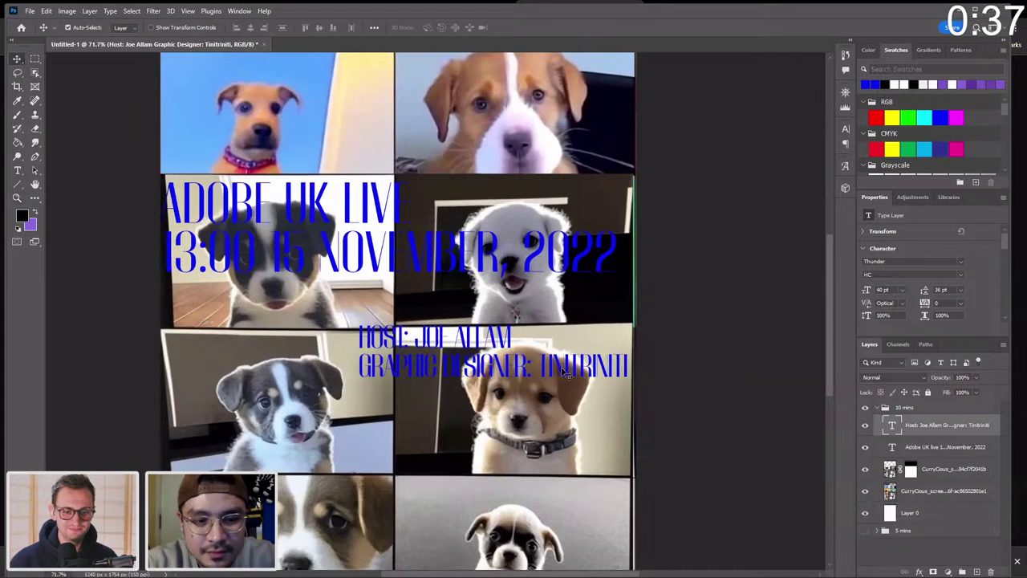
pyautogui.scroll(-1, 566, 374)
pyautogui.press('z')
pyautogui.moveTo(566, 373); pyautogui.dragTo(544, 368)
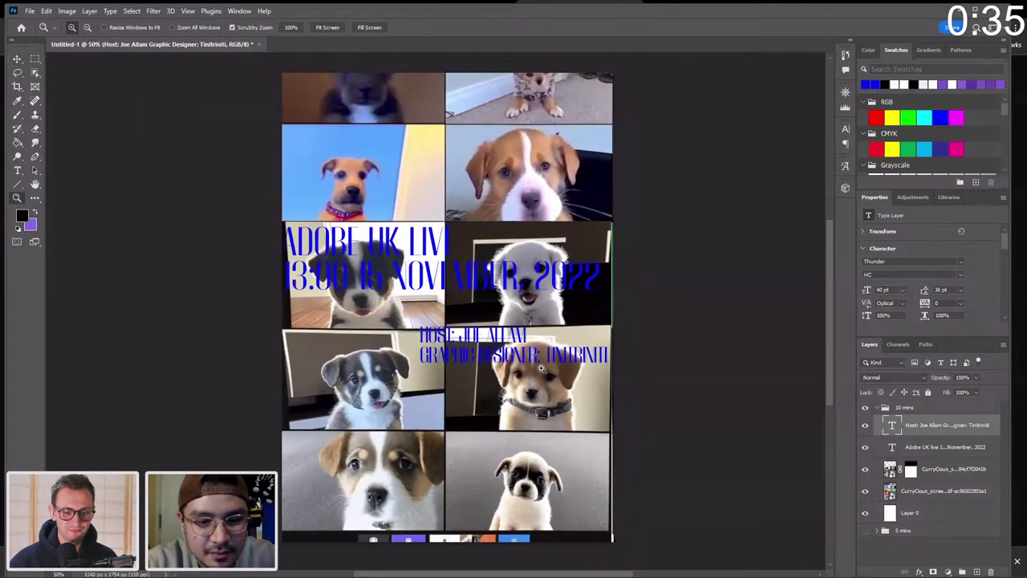
pyautogui.press('v')
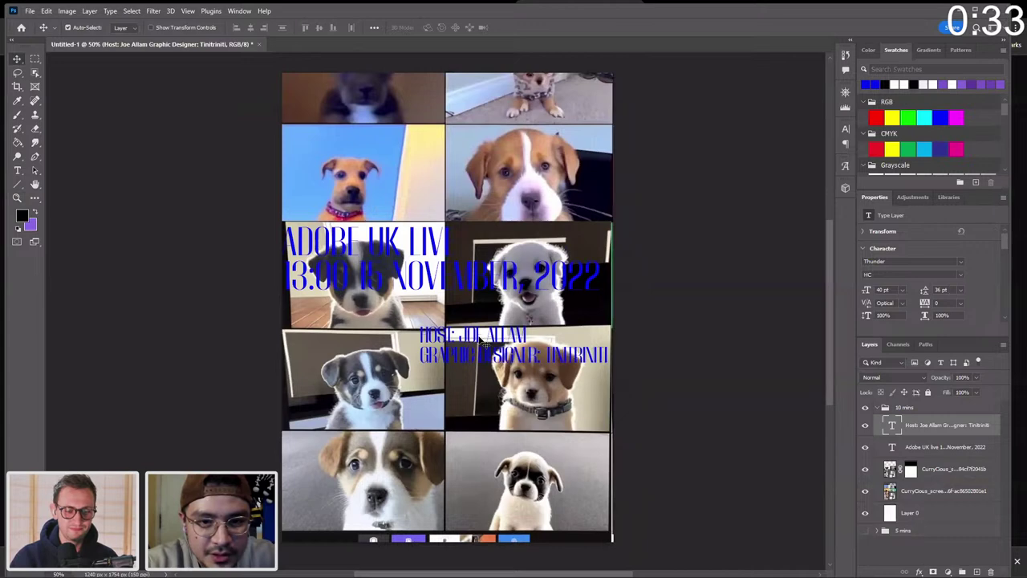
pyautogui.moveTo(480, 341); pyautogui.dragTo(476, 345)
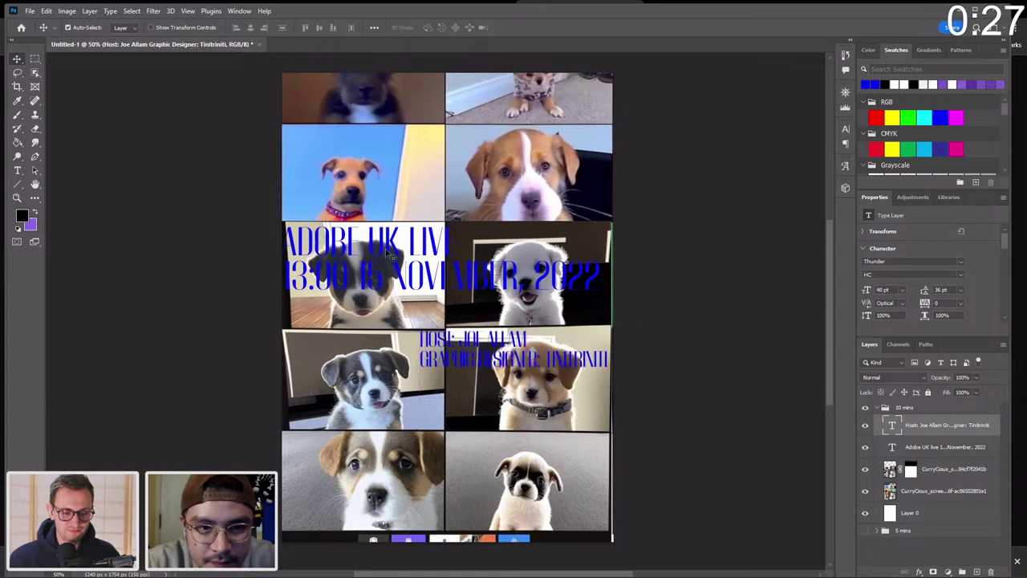
# Move the host caption up snugly under the date line, nudging it up and right.
pyautogui.click(351, 276)
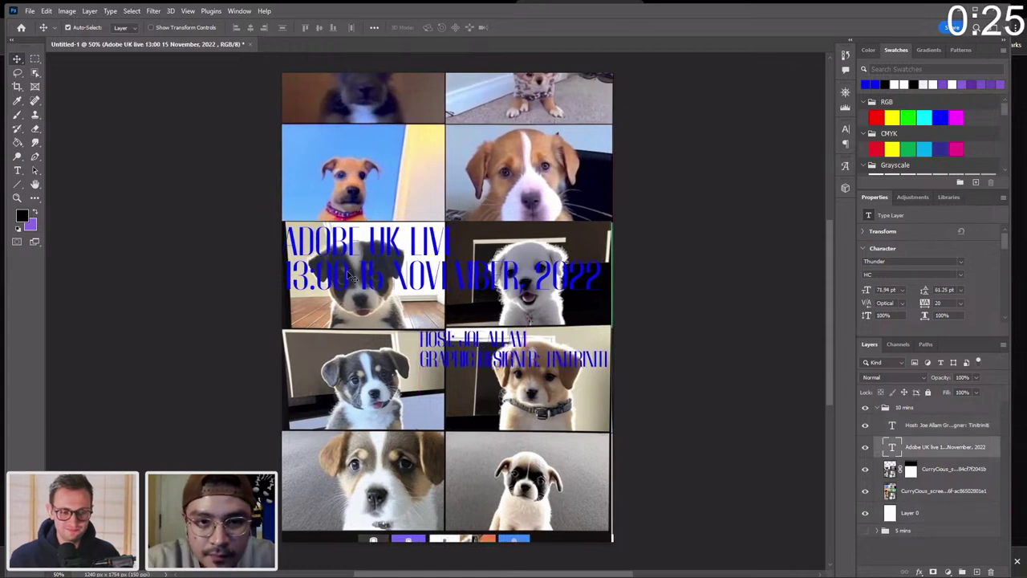
pyautogui.press('z')
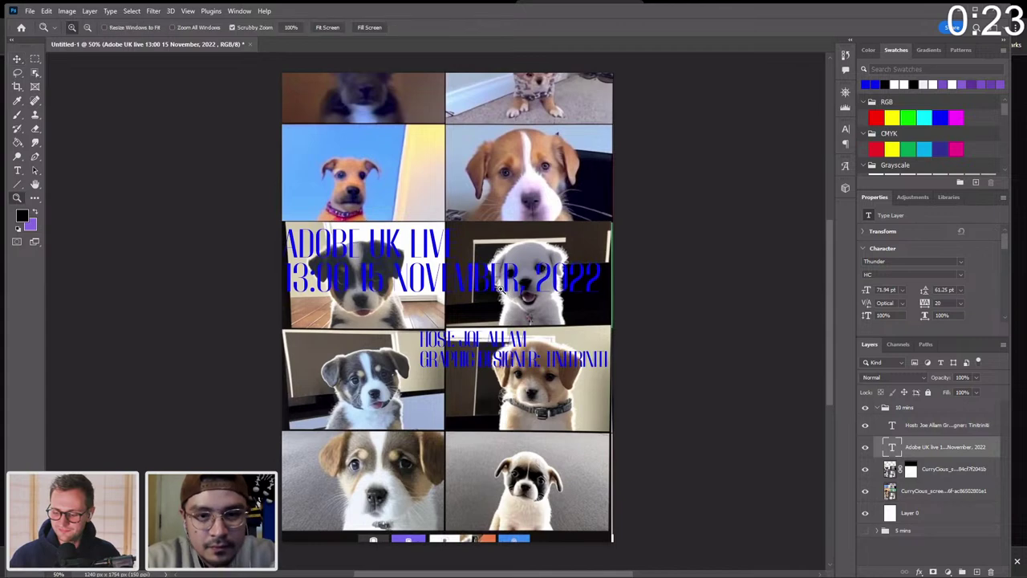
pyautogui.keyDown('alt'); pyautogui.click(485, 286); pyautogui.keyUp('alt')
pyautogui.click(481, 287)
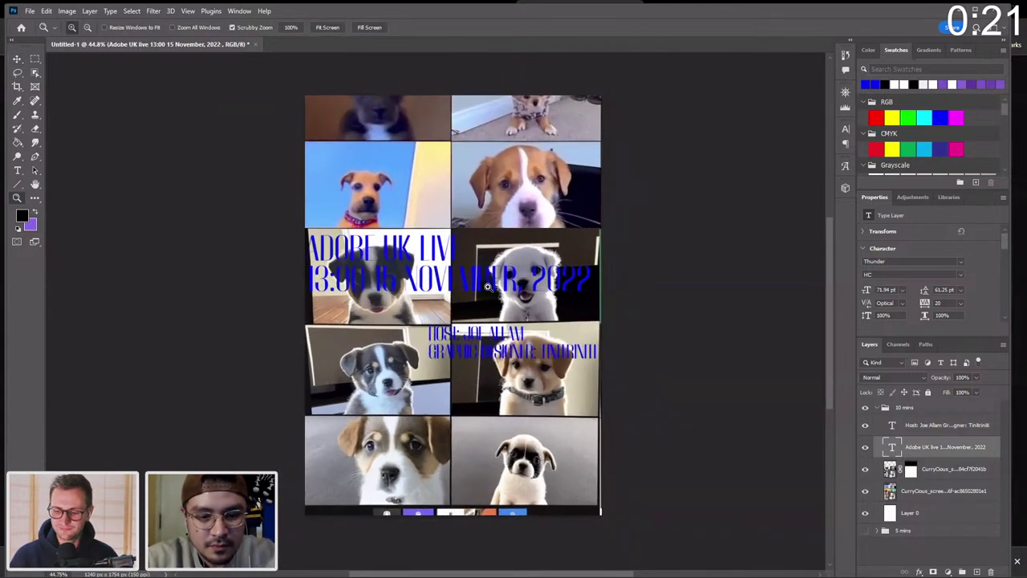
pyautogui.press('v')
pyautogui.moveTo(499, 345); pyautogui.dragTo(493, 321)
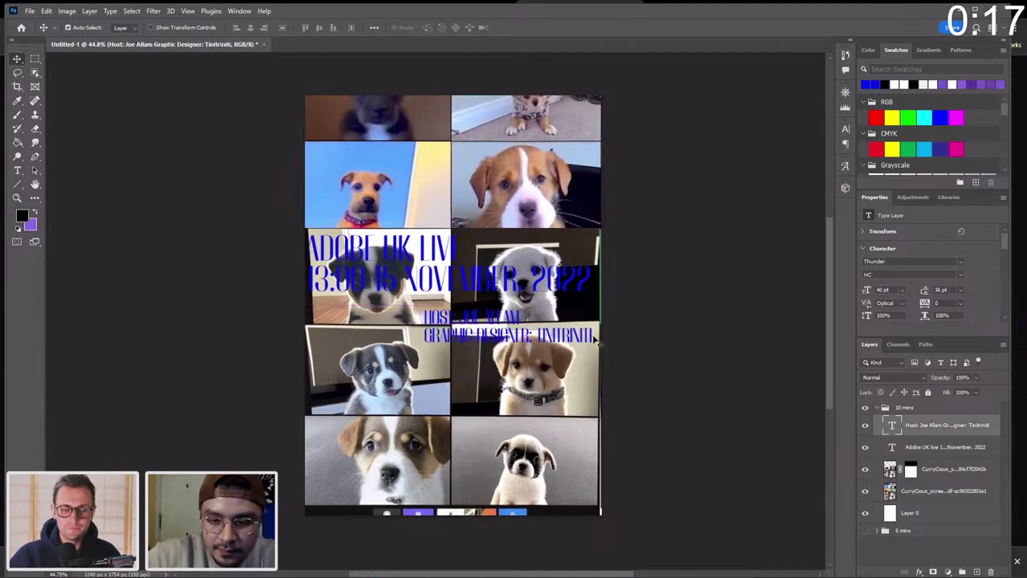
pyautogui.hotkey('shift', 'Up')
pyautogui.hotkey('shift', 'Up')
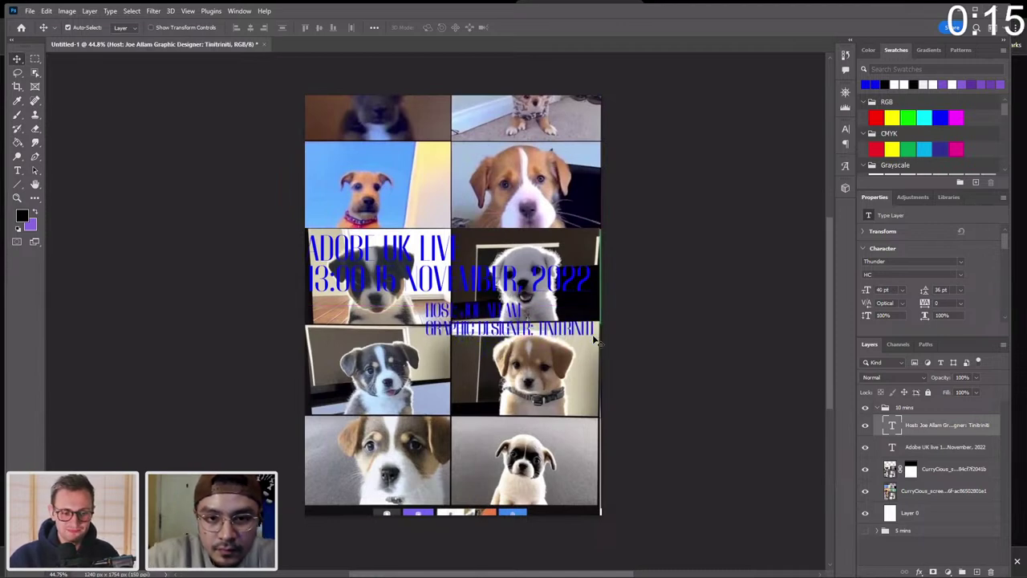
pyautogui.press('Right')
pyautogui.press('Right')
pyautogui.press('Right')
pyautogui.press('Right')
pyautogui.press('Right')
pyautogui.press('Right')
pyautogui.press('Up')
pyautogui.press('Up')
pyautogui.press('Up')
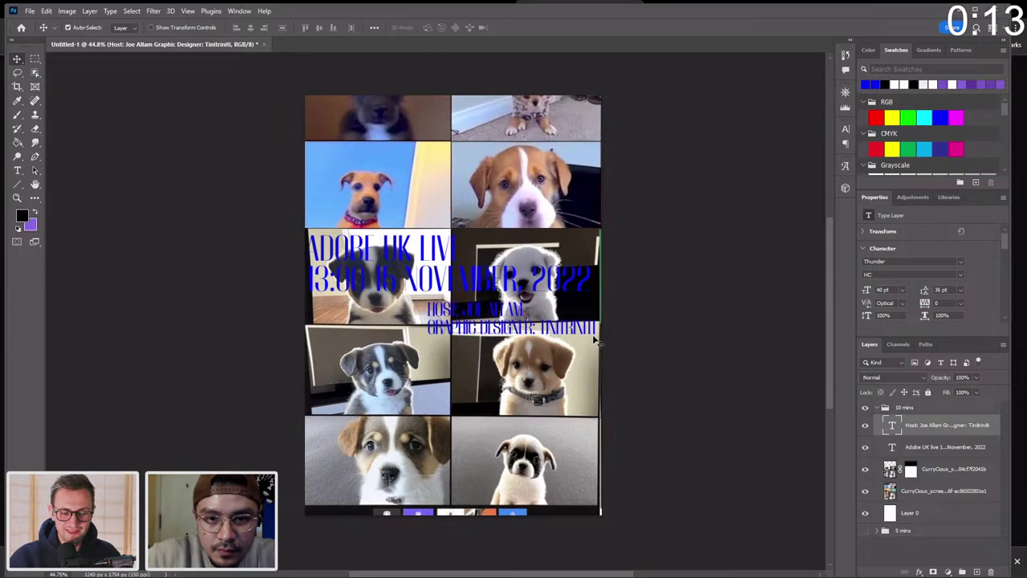
# Toggle the 10 mins group's visibility off and on, then collapse the group.
pyautogui.press('z')
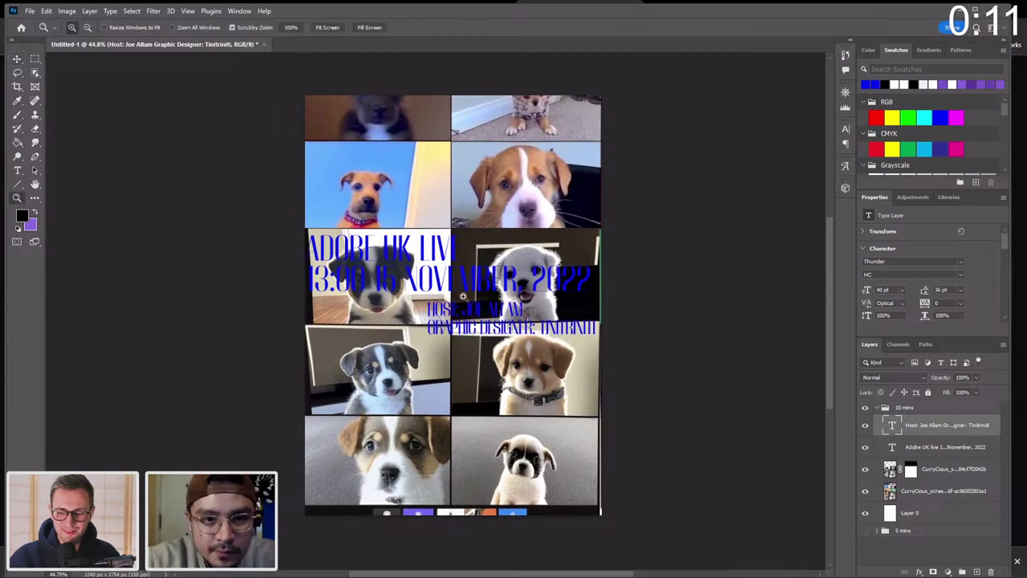
pyautogui.moveTo(463, 297); pyautogui.dragTo(530, 315)
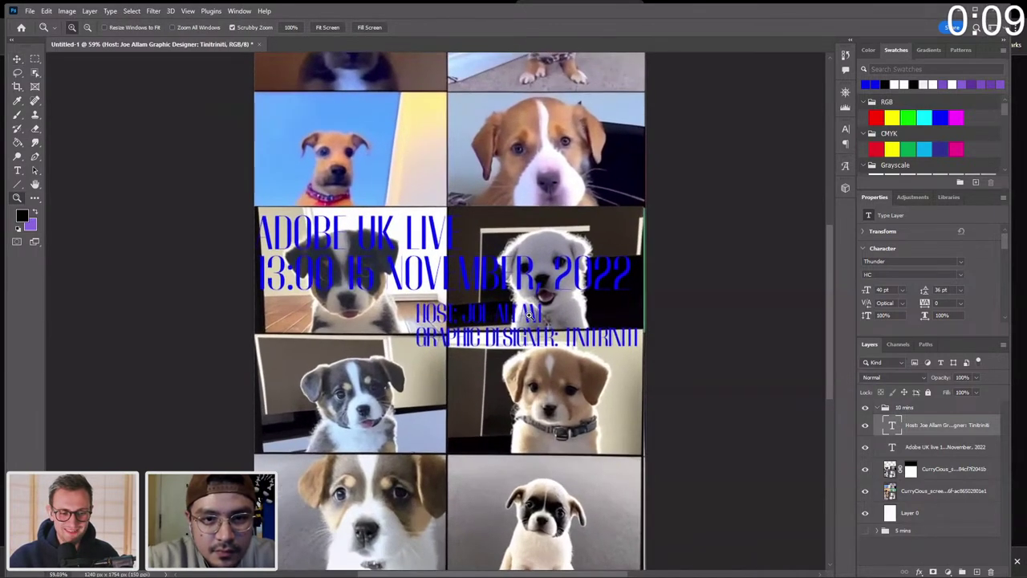
pyautogui.scroll(-3, 530, 314)
pyautogui.press('v')
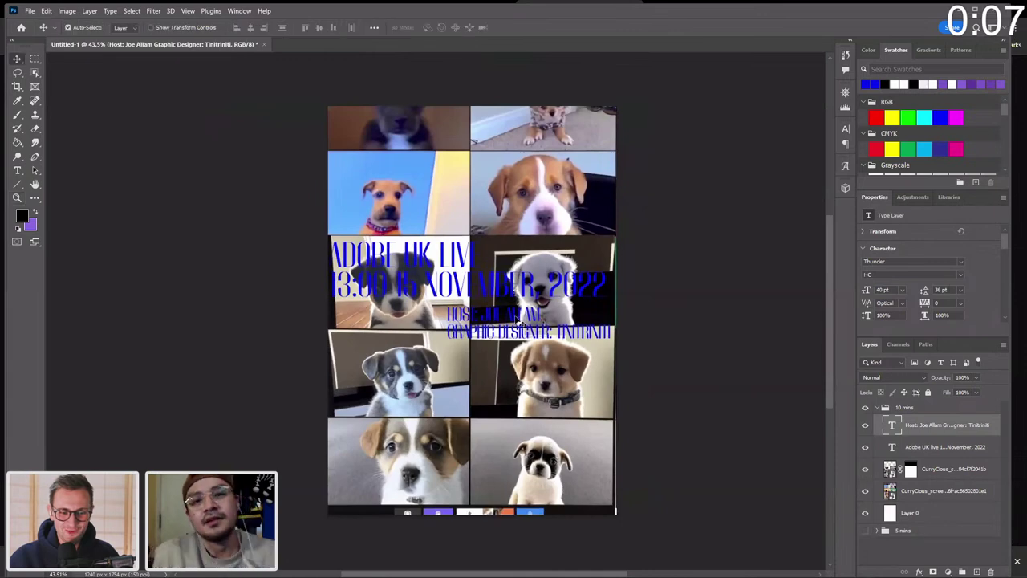
pyautogui.click(865, 408)
pyautogui.click(865, 407)
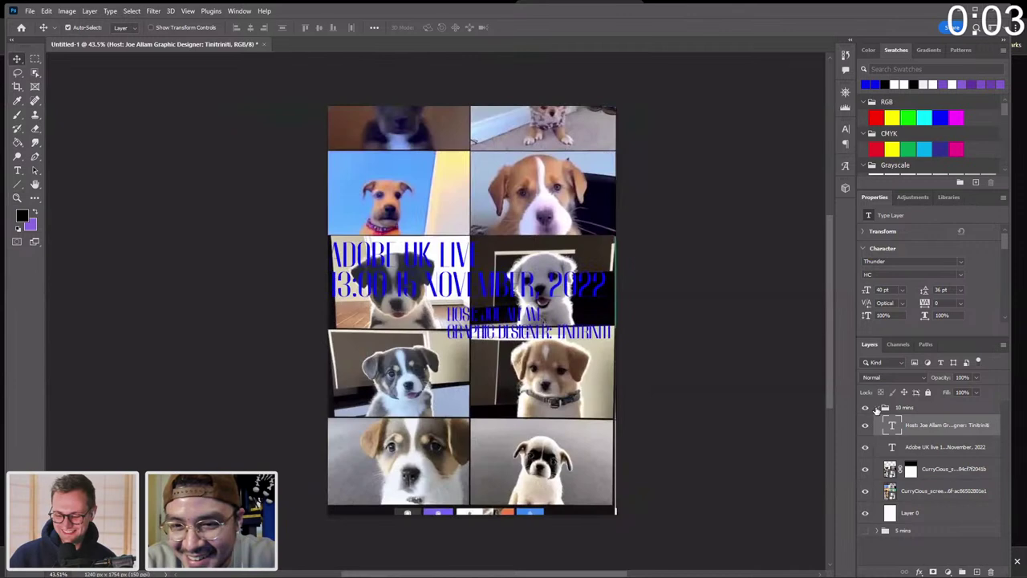
pyautogui.click(878, 407)
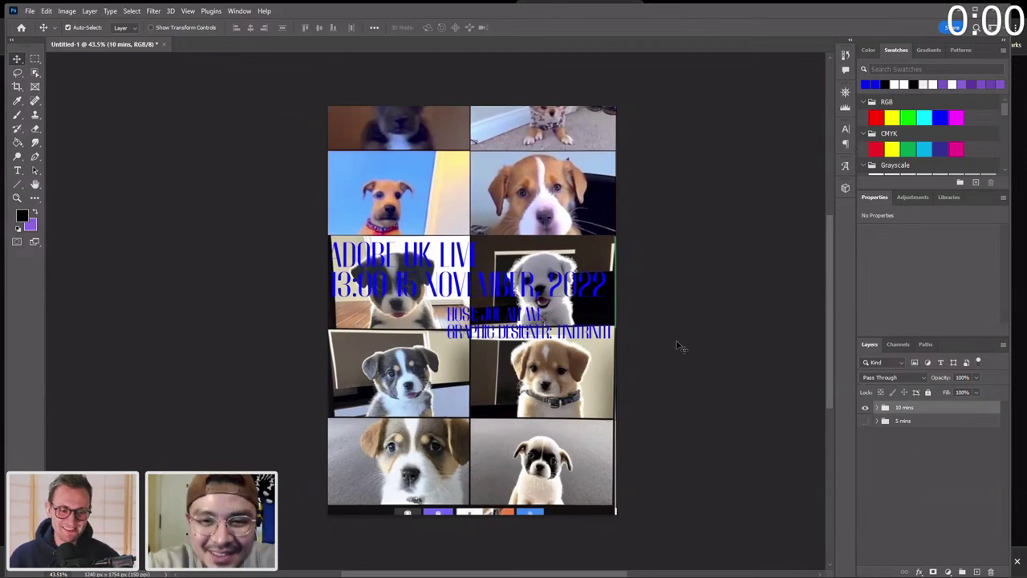
# Zoom in and out on the title and credit text to inspect them.
pyautogui.press('z')
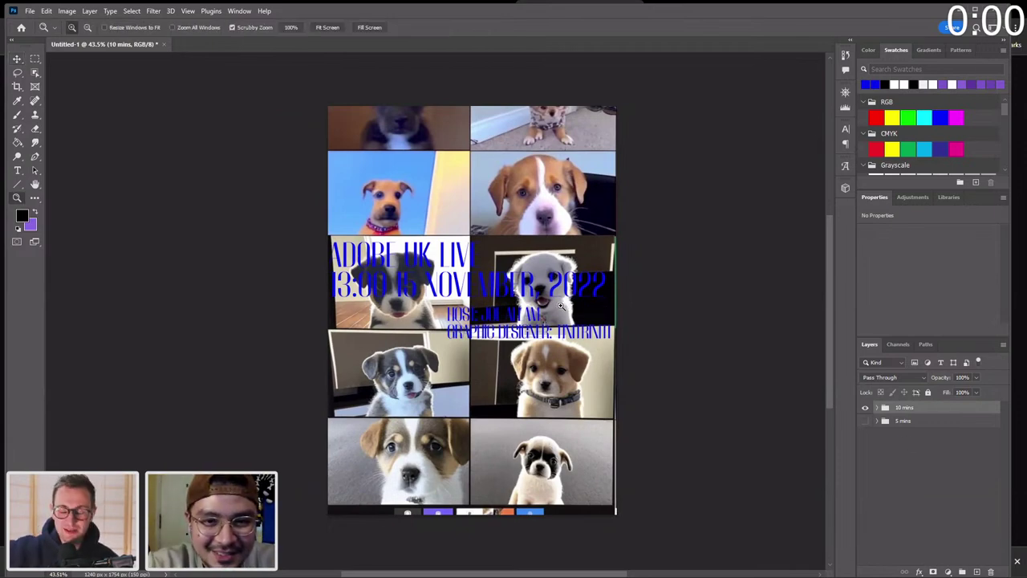
pyautogui.moveTo(561, 306); pyautogui.dragTo(583, 307)
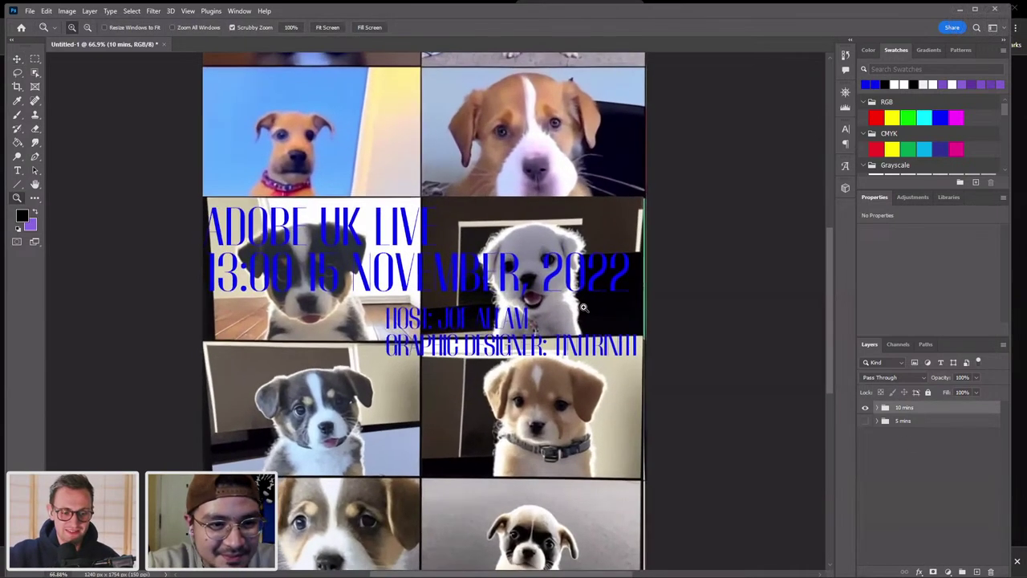
pyautogui.scroll(2, 583, 307)
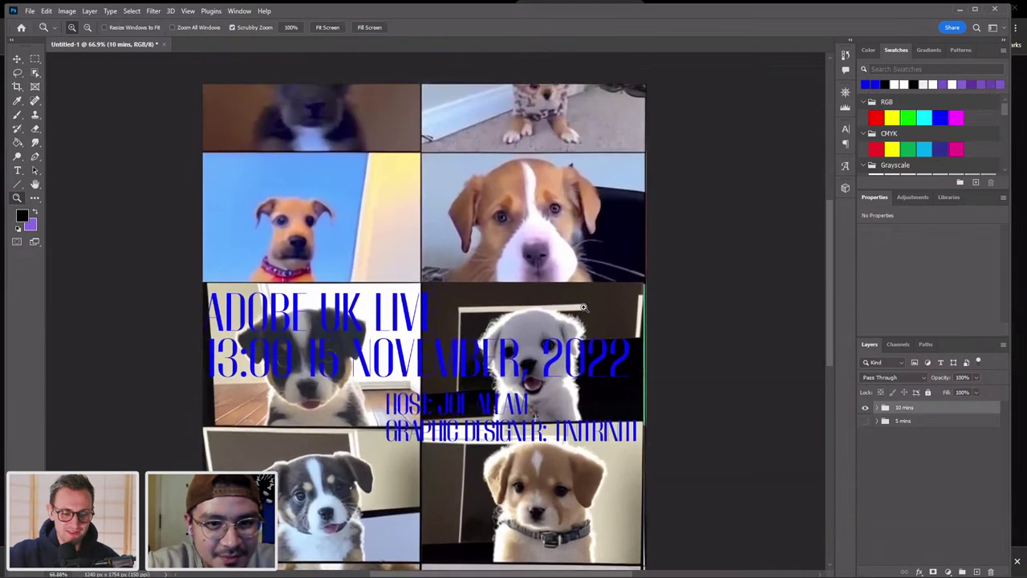
pyautogui.scroll(-6, 584, 307)
pyautogui.moveTo(576, 308); pyautogui.dragTo(559, 305)
pyautogui.scroll(2, 558, 305)
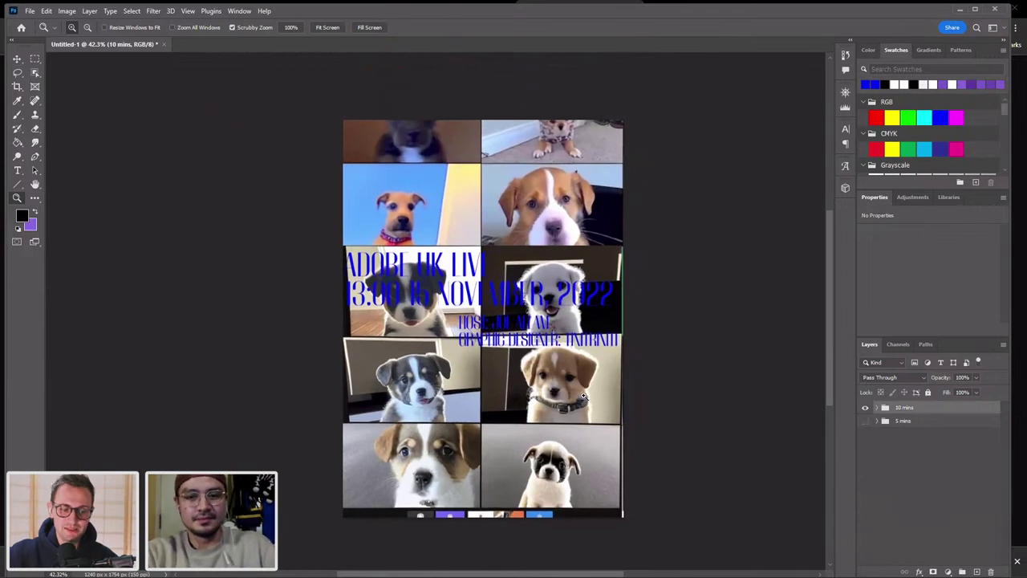
pyautogui.press('v')
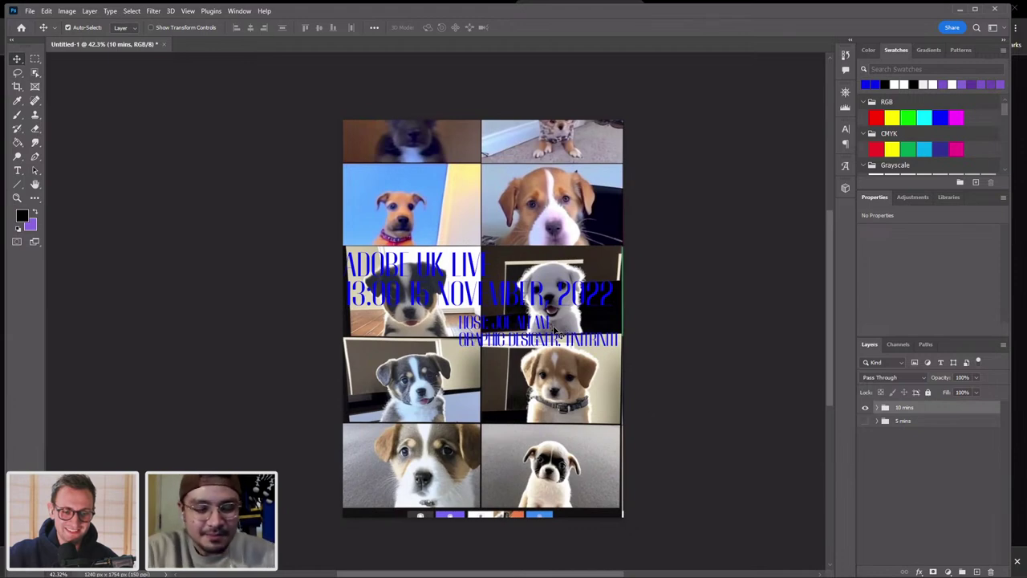
pyautogui.press('z')
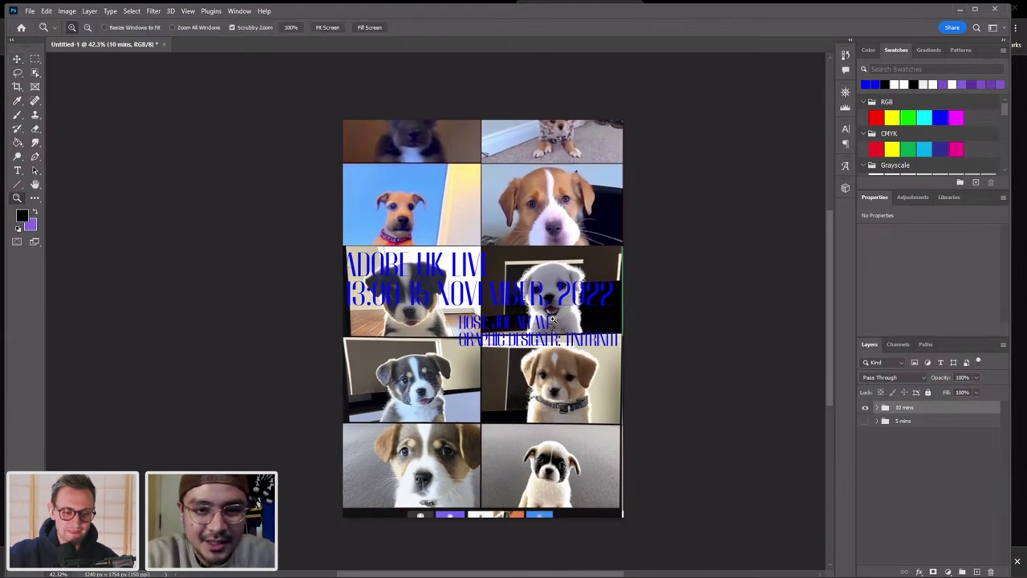
pyautogui.moveTo(552, 320); pyautogui.dragTo(574, 319)
pyautogui.scroll(-2, 574, 319)
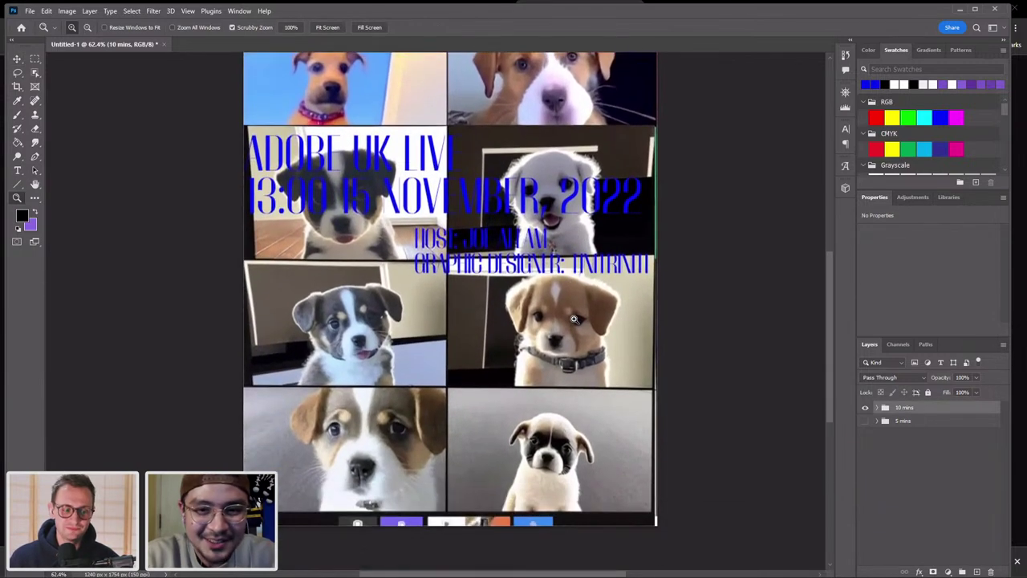
pyautogui.scroll(1, 574, 319)
pyautogui.press('v')
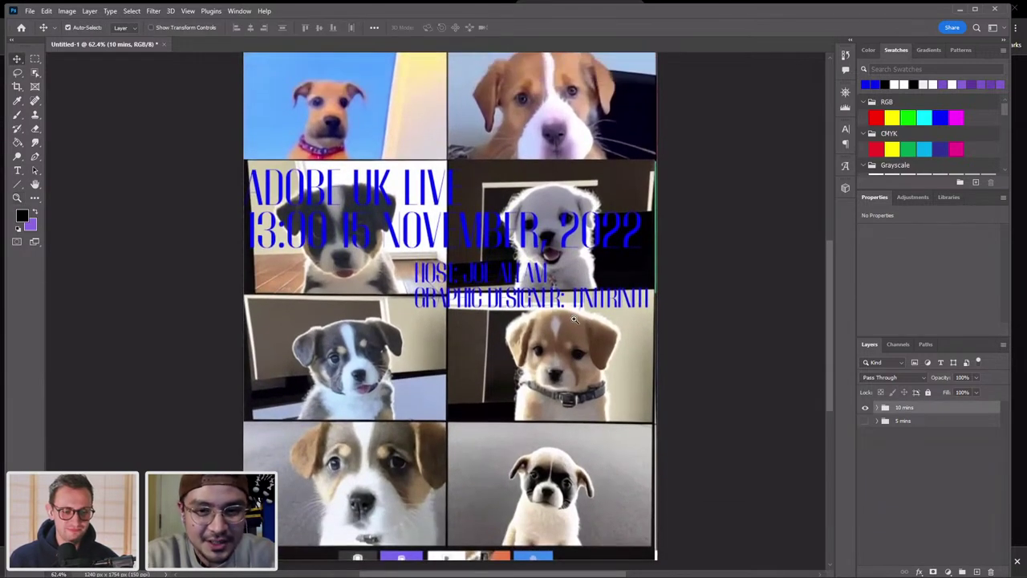
# Zoom in a little on the puppy poster and select a puppy screenshot layer.
pyautogui.press('z')
pyautogui.moveTo(608, 331); pyautogui.dragTo(583, 334)
pyautogui.moveTo(537, 358); pyautogui.dragTo(544, 362)
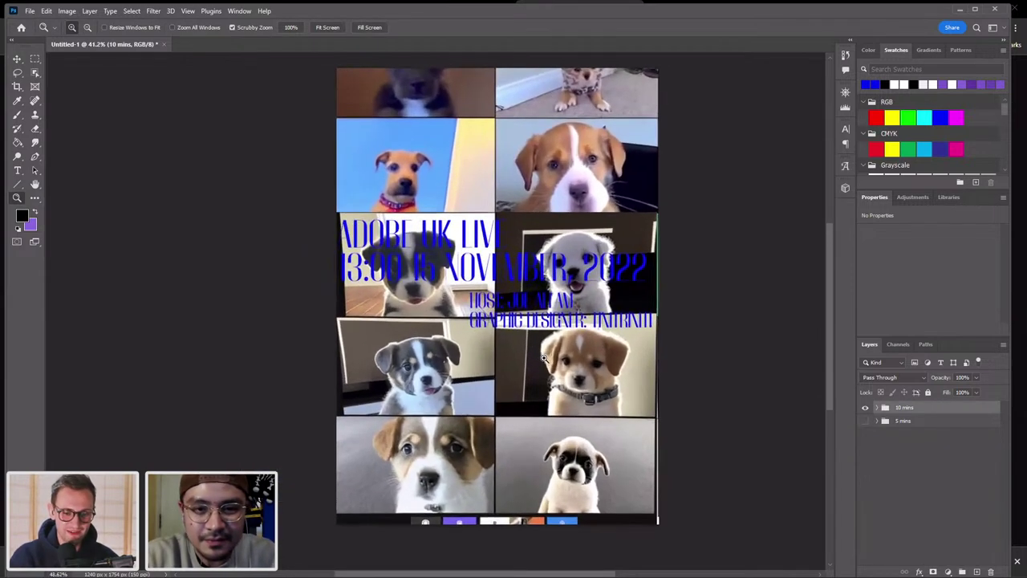
pyautogui.press('v')
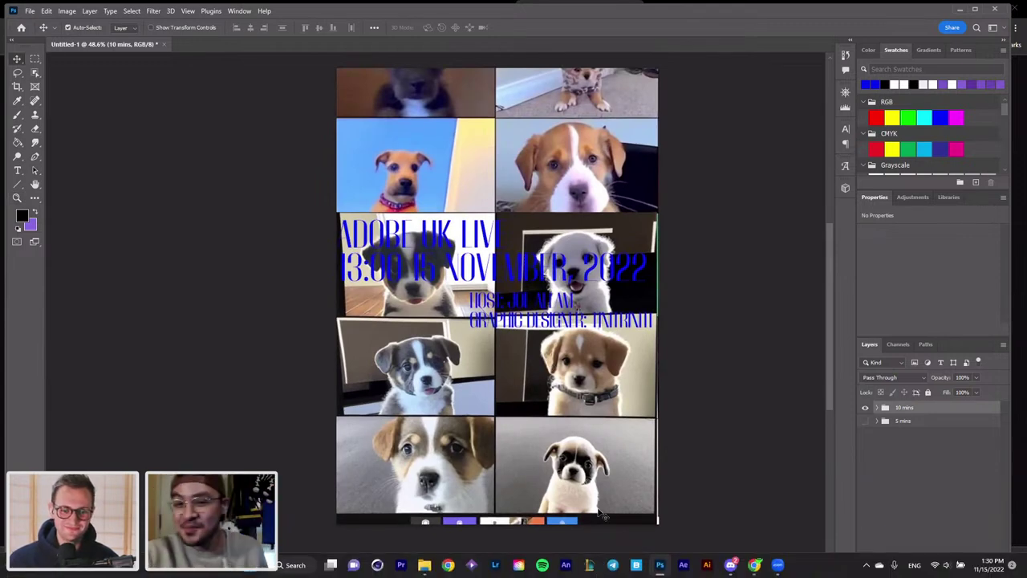
pyautogui.scroll(-1, 561, 370)
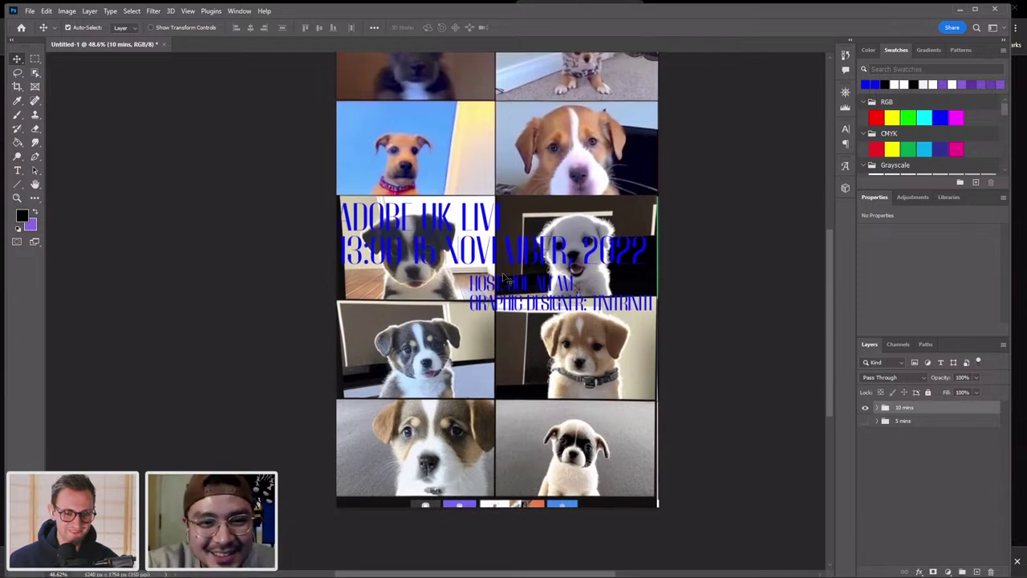
pyautogui.scroll(2, 488, 264)
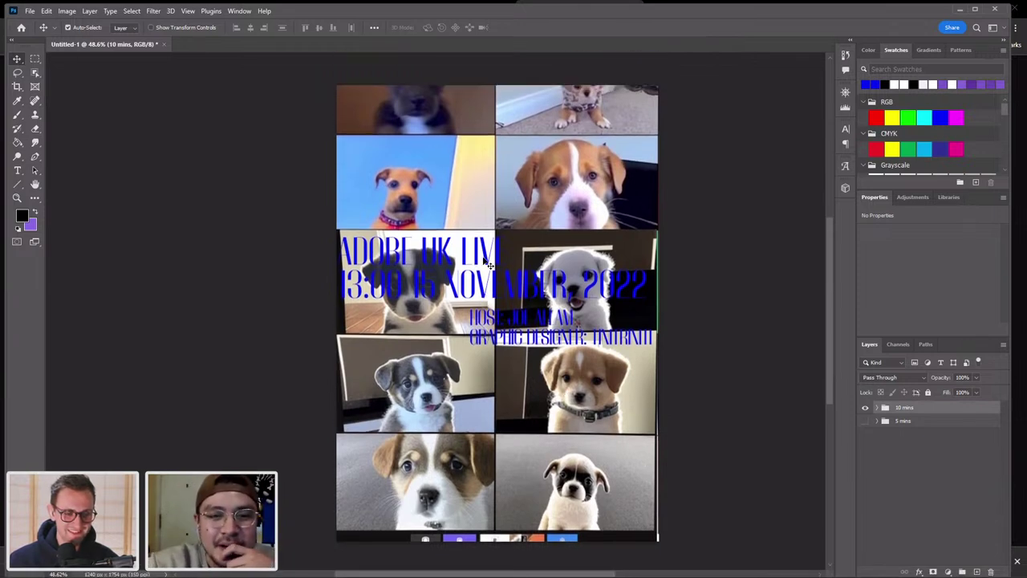
pyautogui.scroll(1, 510, 341)
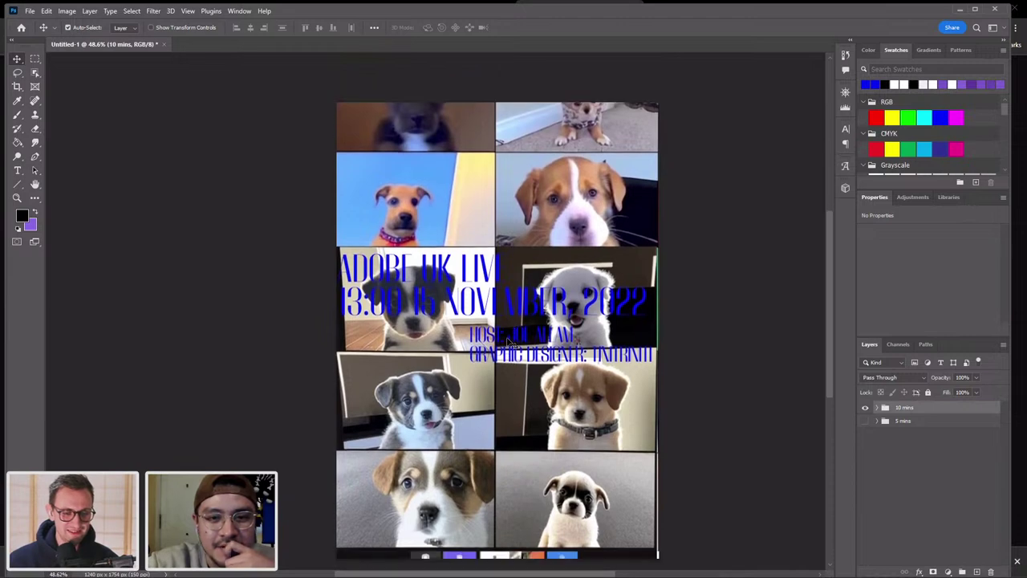
pyautogui.scroll(-2, 546, 329)
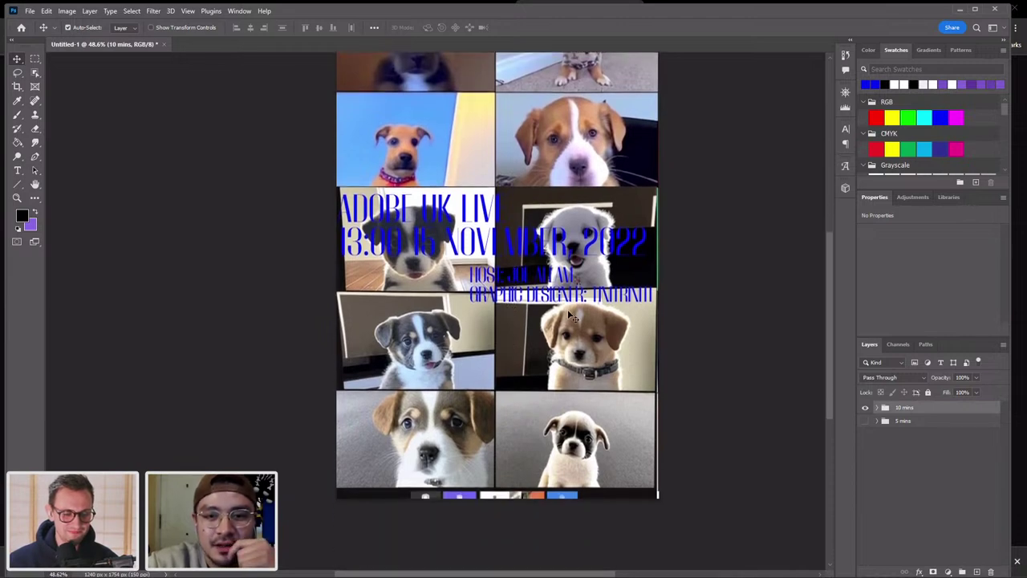
pyautogui.scroll(3, 572, 316)
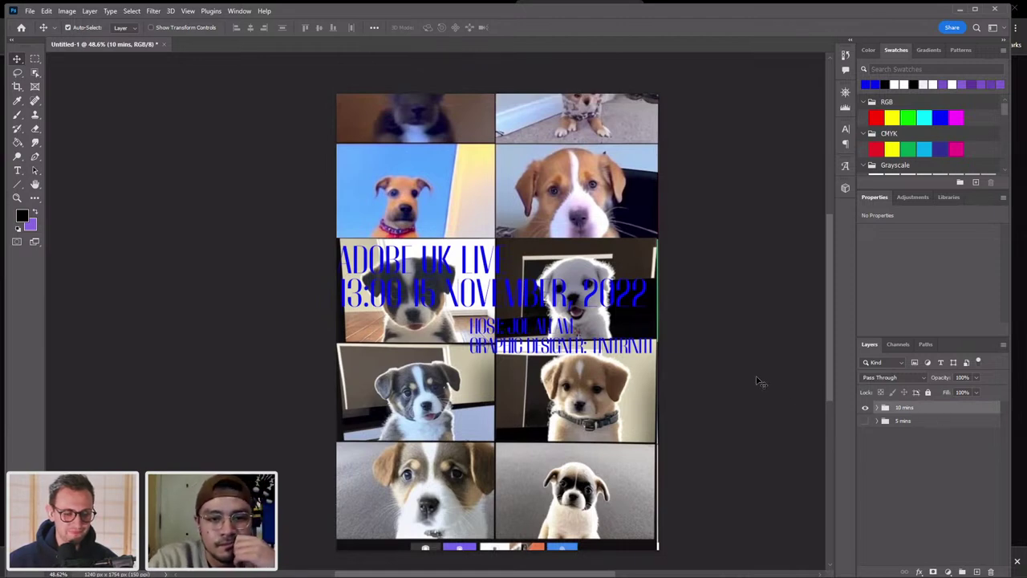
pyautogui.scroll(-2, 761, 381)
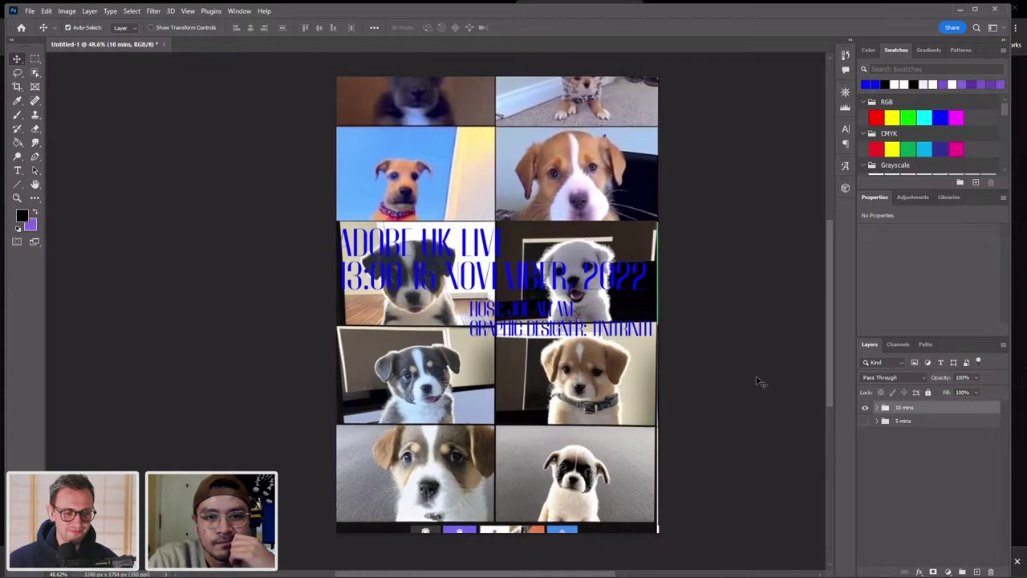
pyautogui.click(634, 381)
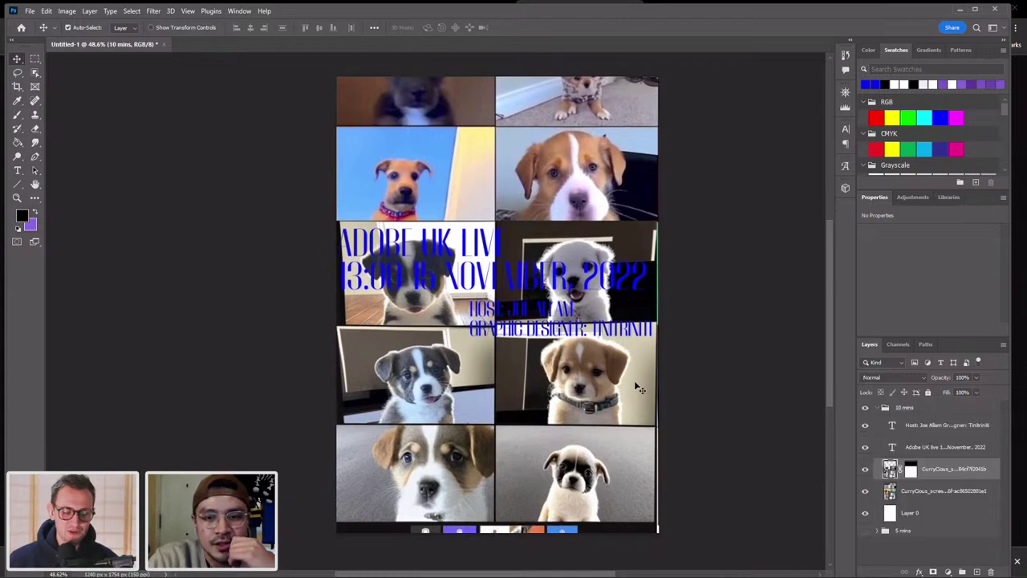
# Deselect the title layer and restore Photoshop from its maximized window.
pyautogui.click(702, 376)
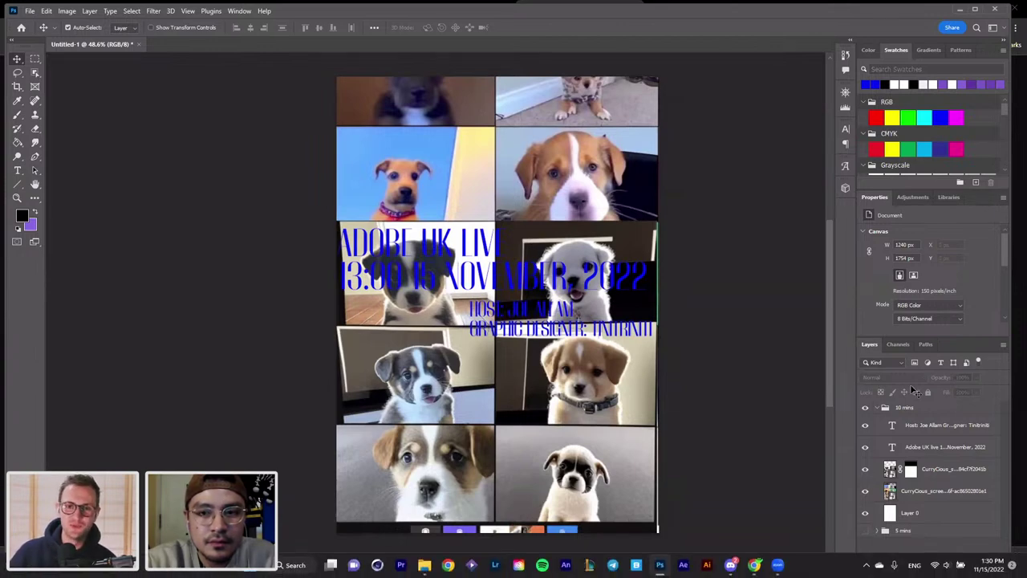
pyautogui.scroll(-1, 822, 319)
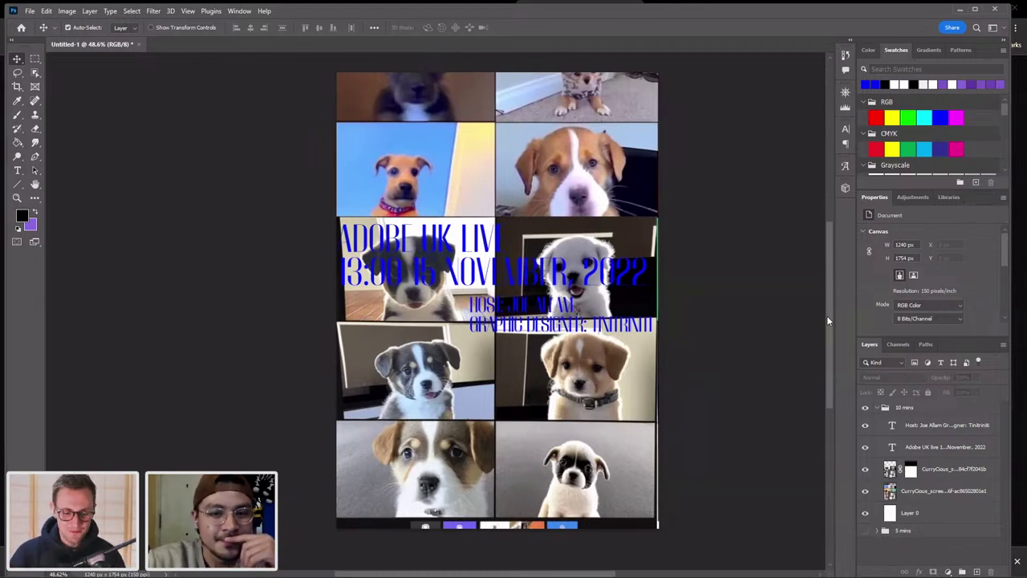
pyautogui.scroll(1, 827, 320)
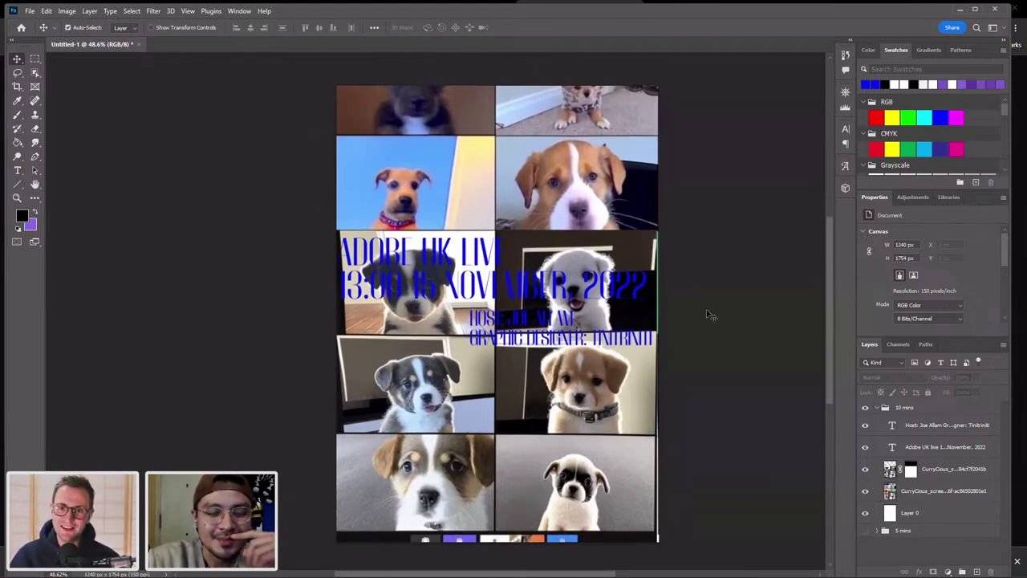
pyautogui.click(608, 295)
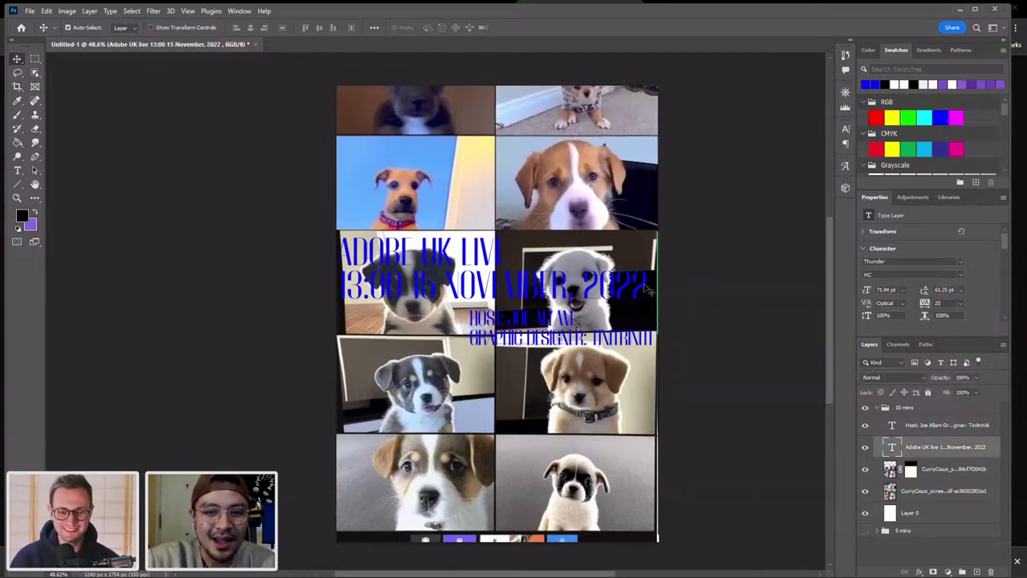
pyautogui.click(703, 315)
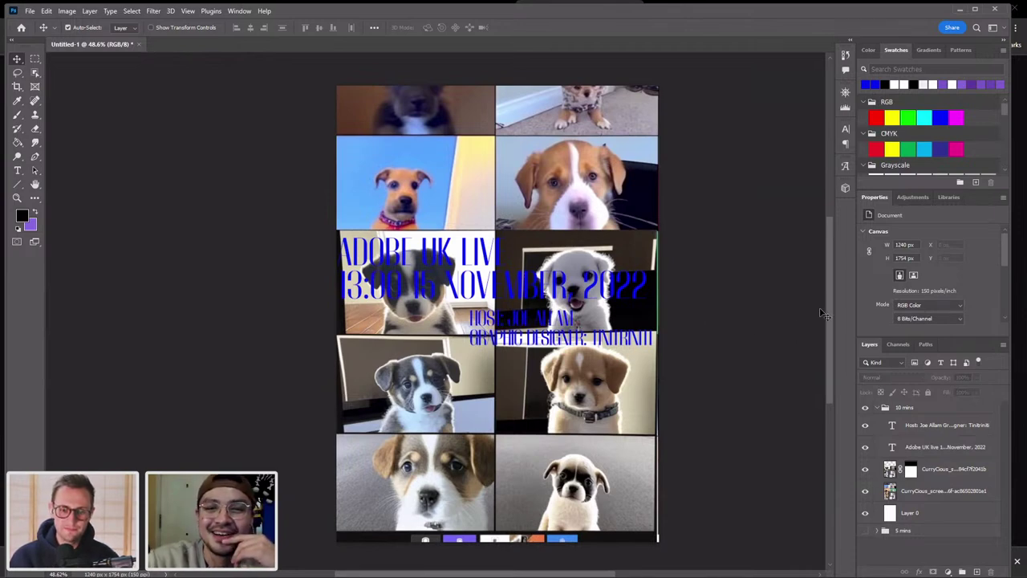
pyautogui.moveTo(828, 300); pyautogui.dragTo(828, 295)
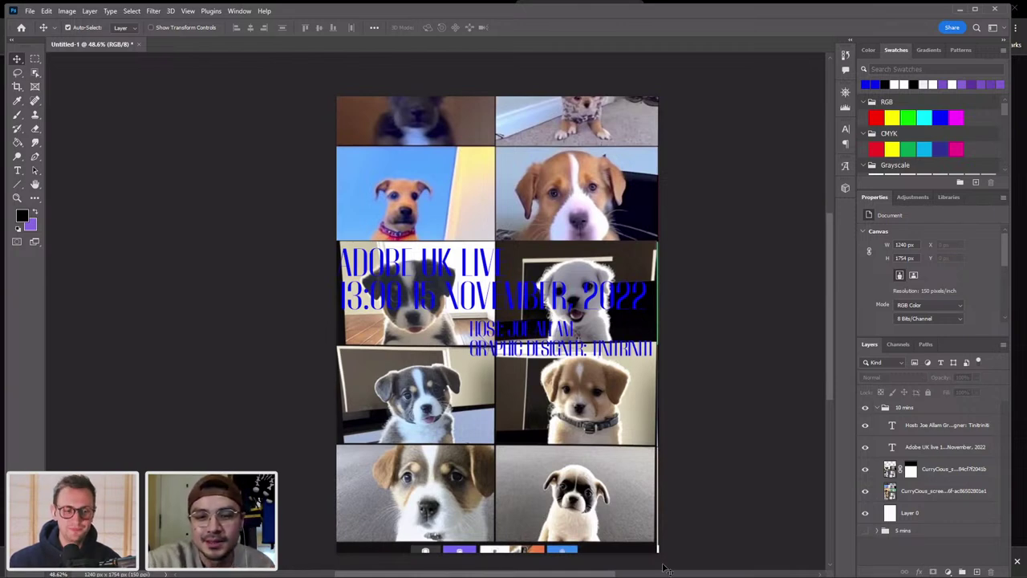
pyautogui.doubleClick(886, 8)
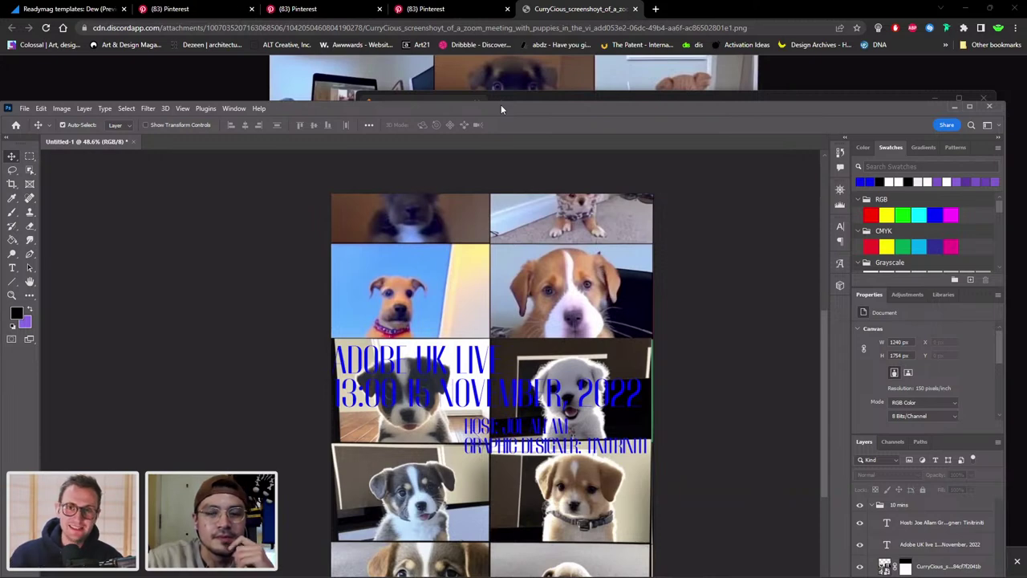
# Nudge the ADOBE UK LIVE title slightly right and down, then view the Korean poster Pinterest pin.
pyautogui.doubleClick(500, 104)
pyautogui.scroll(3, 633, 369)
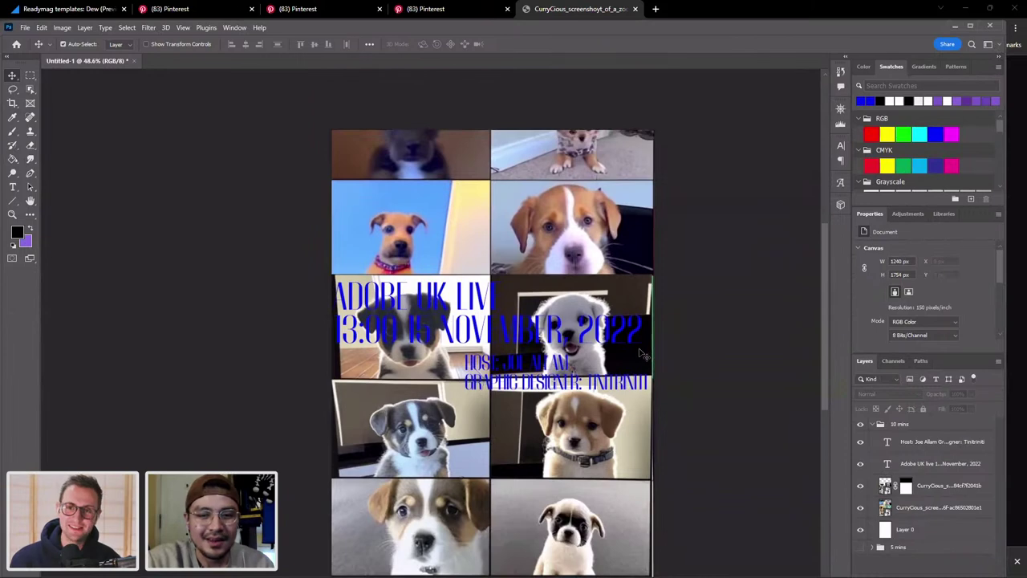
pyautogui.press('z')
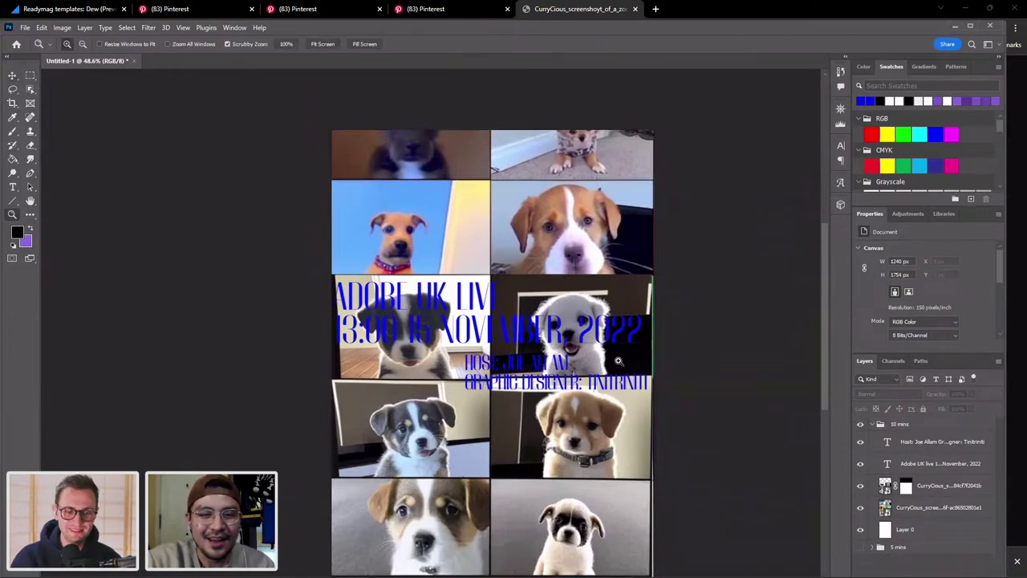
pyautogui.moveTo(618, 361); pyautogui.dragTo(615, 361)
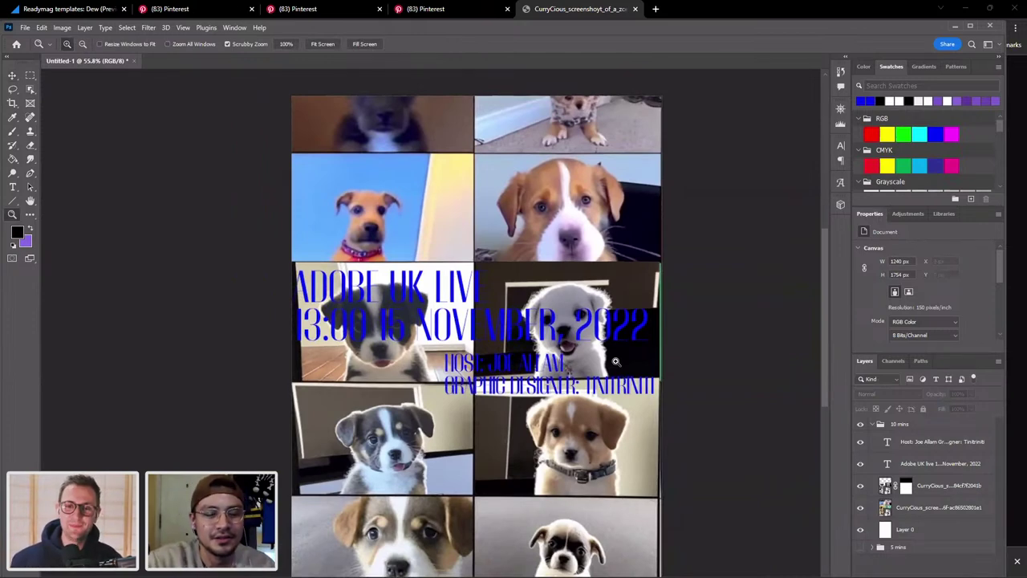
pyautogui.press('v')
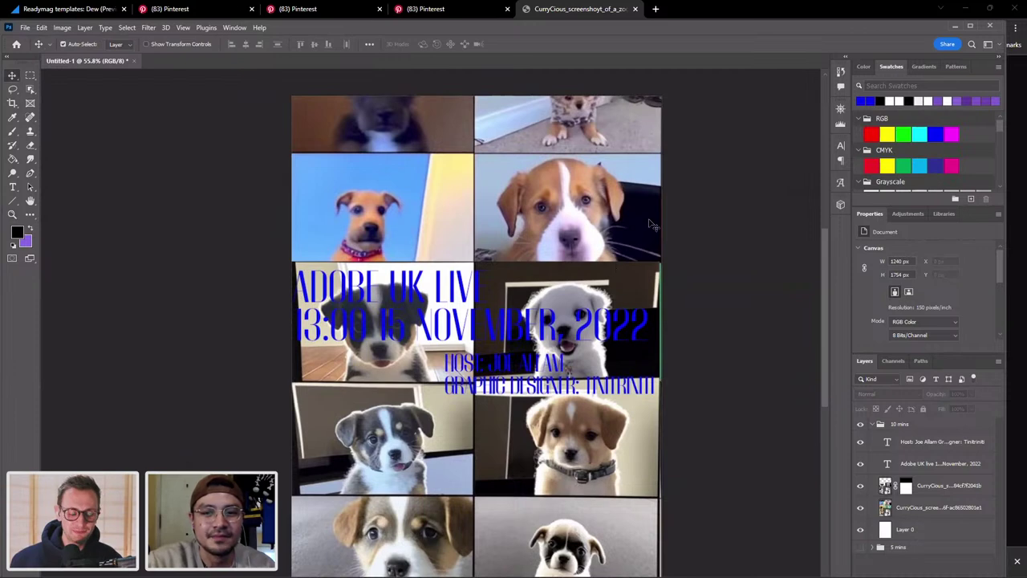
pyautogui.scroll(1, 654, 225)
pyautogui.scroll(-1, 653, 225)
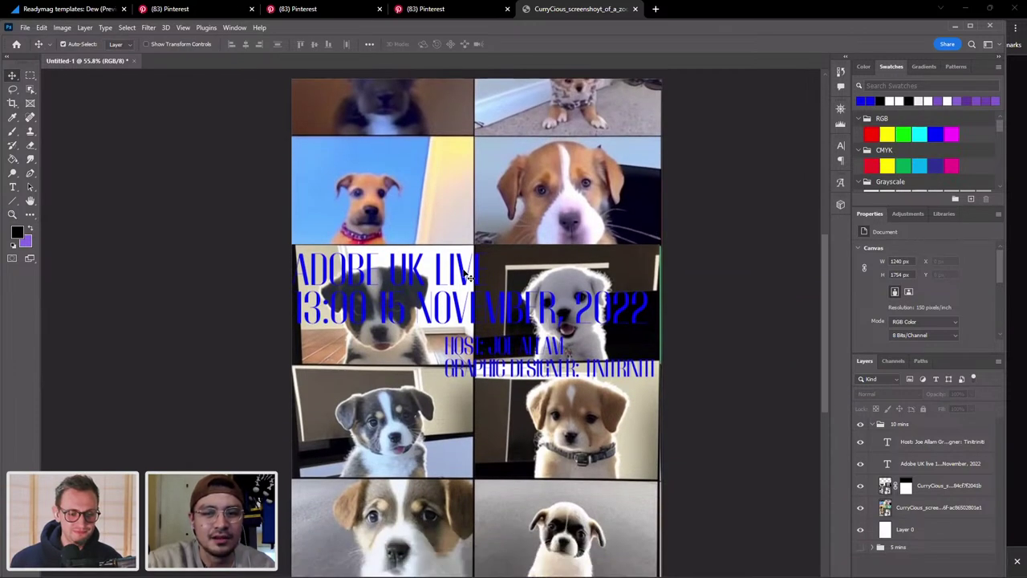
pyautogui.moveTo(469, 276); pyautogui.dragTo(471, 281)
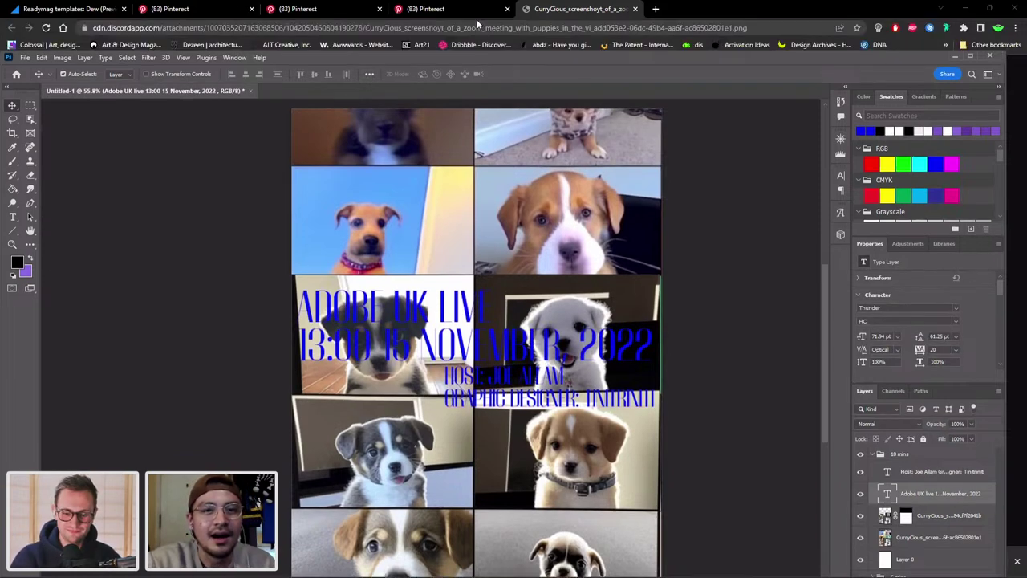
pyautogui.click(458, 9)
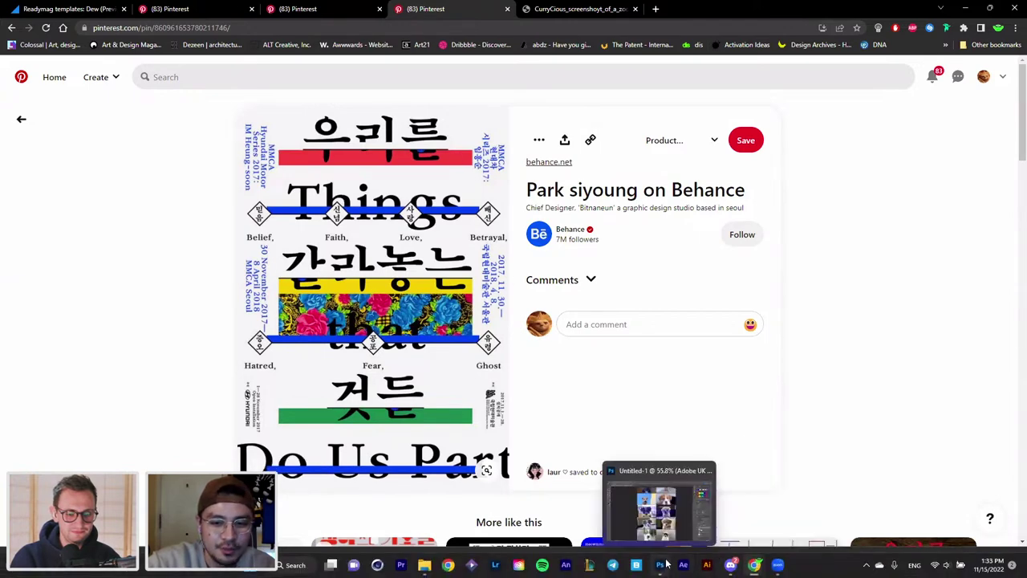
# Browse the related KSDS 2010 conference poster pin on Pinterest, then go back to Photoshop.
pyautogui.scroll(-2, 955, 304)
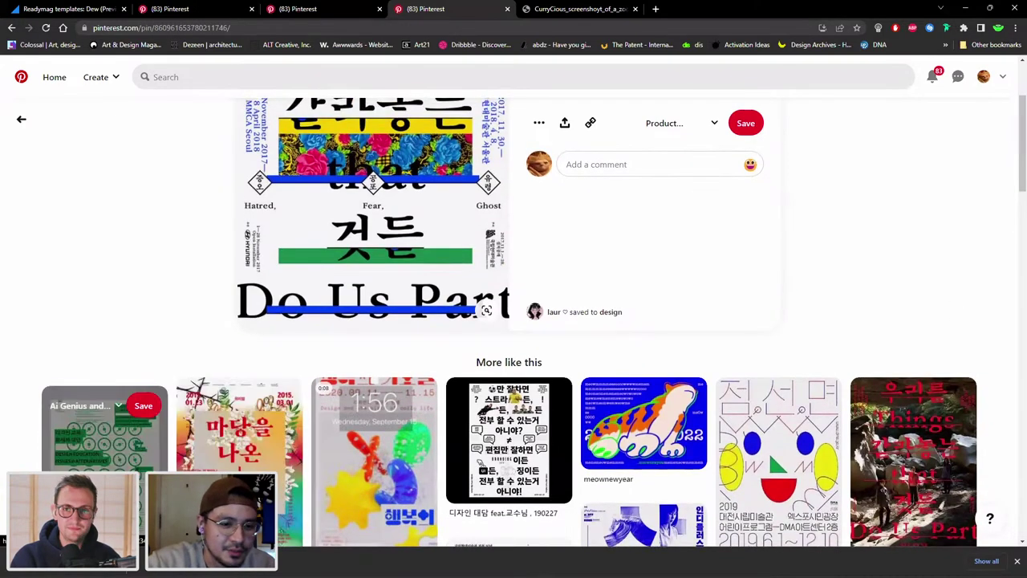
pyautogui.click(105, 437)
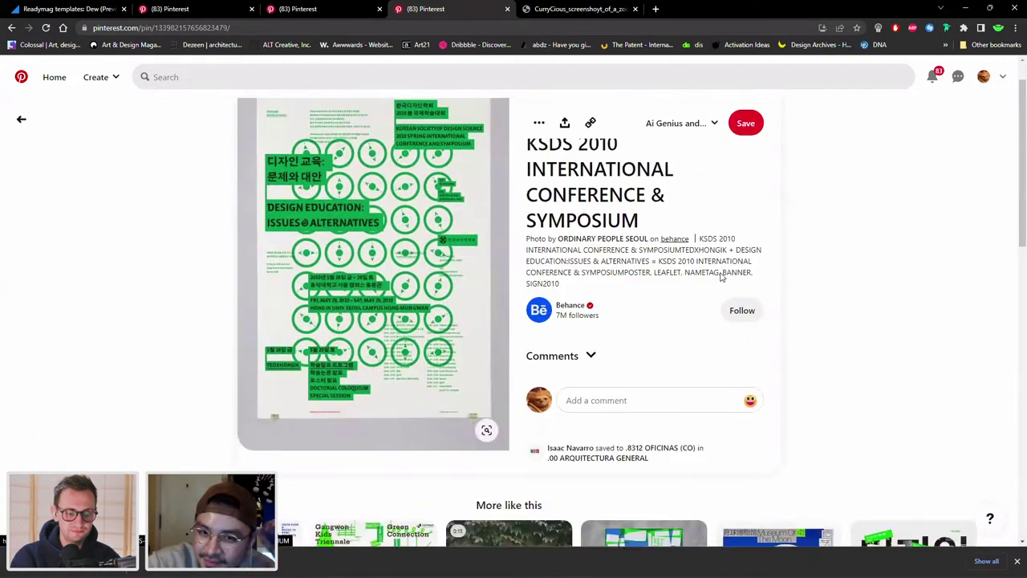
pyautogui.scroll(-3, 721, 277)
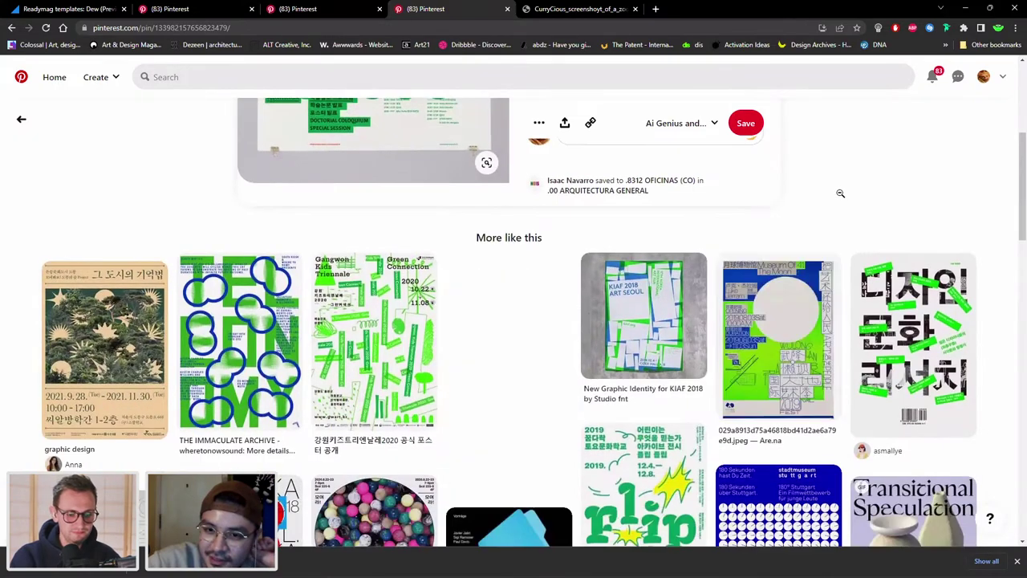
pyautogui.scroll(-2, 802, 201)
pyautogui.scroll(4, 791, 207)
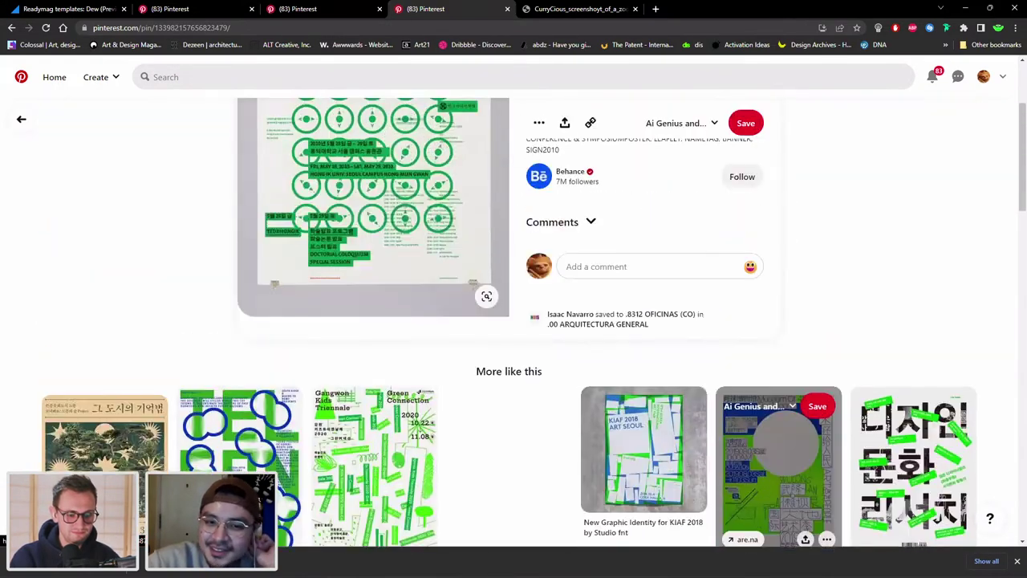
pyautogui.scroll(1, 790, 438)
pyautogui.click(660, 565)
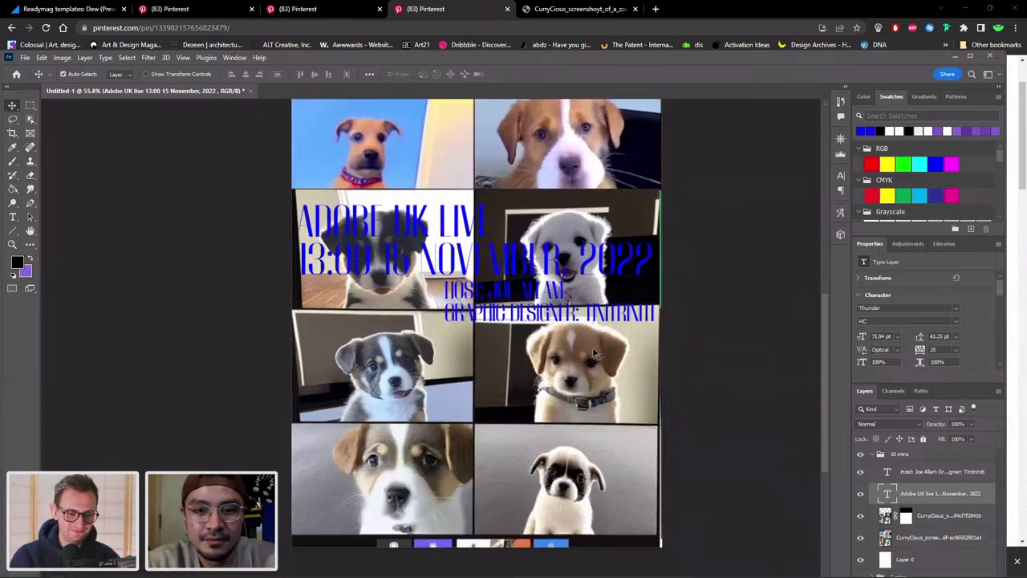
# Collapse the 10 mins group and paste in a new puppy and cat collage, nudged upward.
pyautogui.click(875, 455)
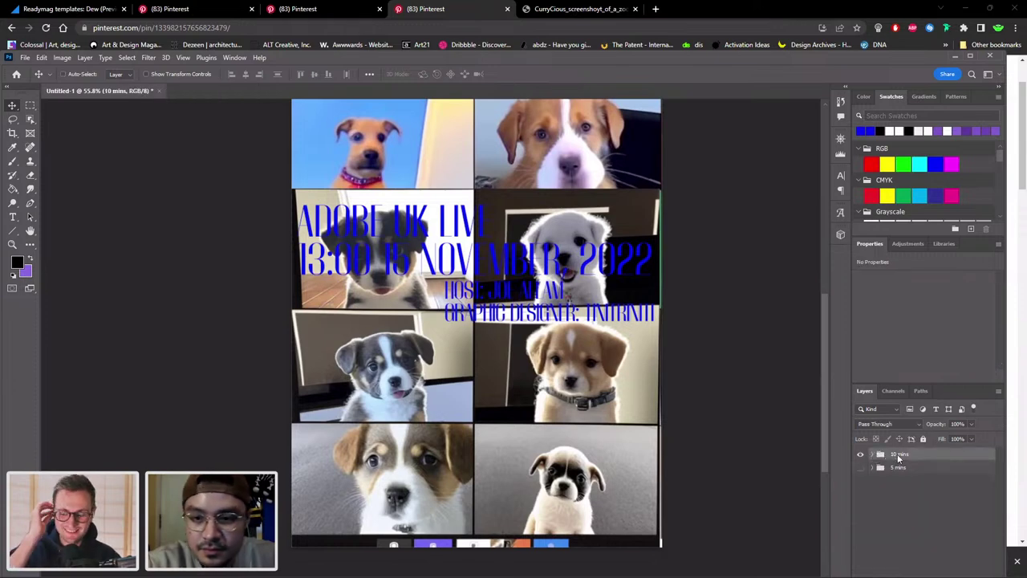
pyautogui.hotkey('ctrl', 'v')
pyautogui.moveTo(718, 405); pyautogui.dragTo(701, 392)
# Move the ADOBE UK LIVE title left and up and the host text toward the poster centre.
pyautogui.scroll(2, 718, 405)
pyautogui.press('z')
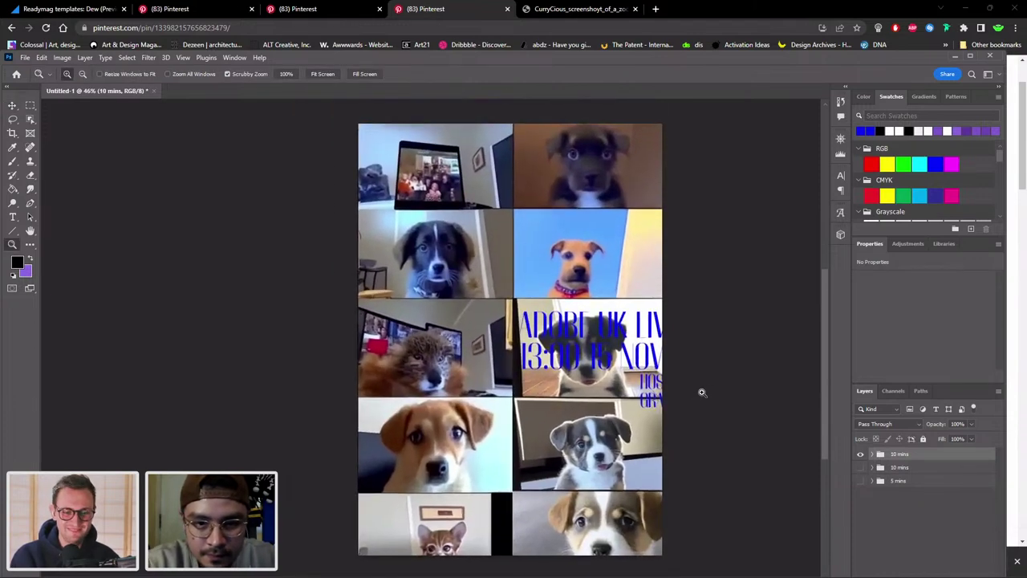
pyautogui.press('v')
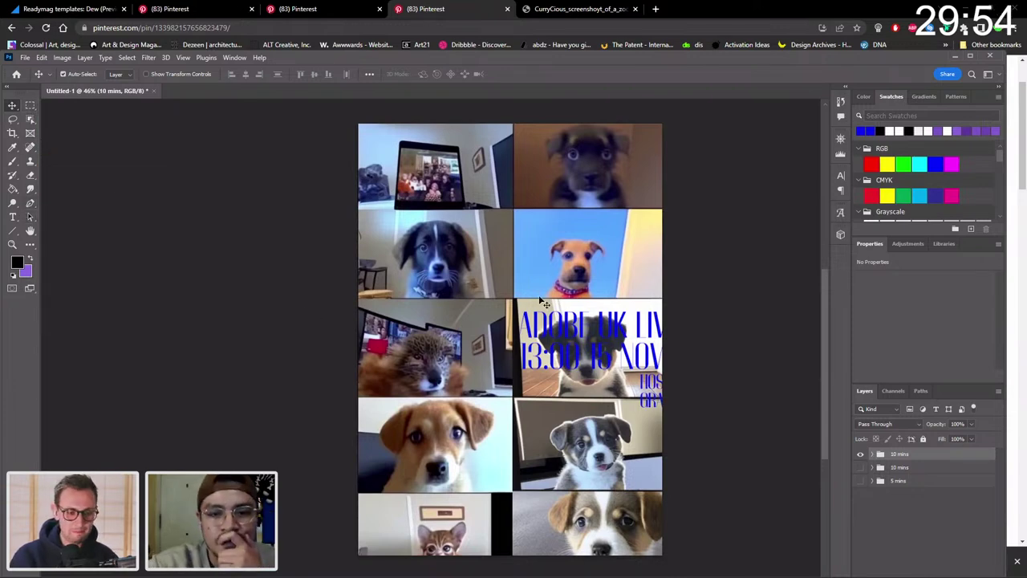
pyautogui.click(552, 330)
pyautogui.moveTo(552, 329); pyautogui.dragTo(479, 293)
pyautogui.press('z')
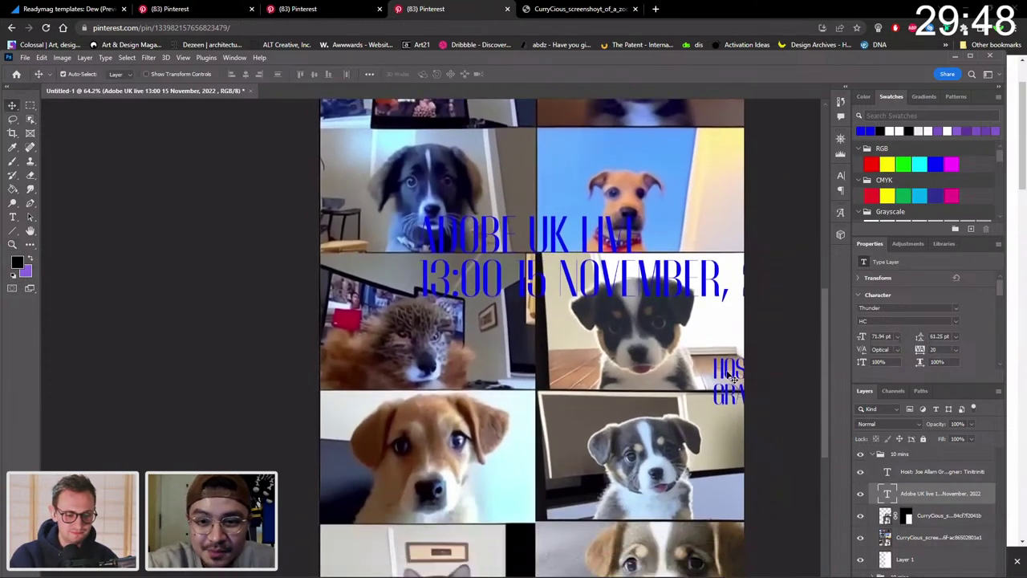
pyautogui.moveTo(729, 371); pyautogui.dragTo(554, 323)
pyautogui.scroll(2, 554, 323)
pyautogui.press('z')
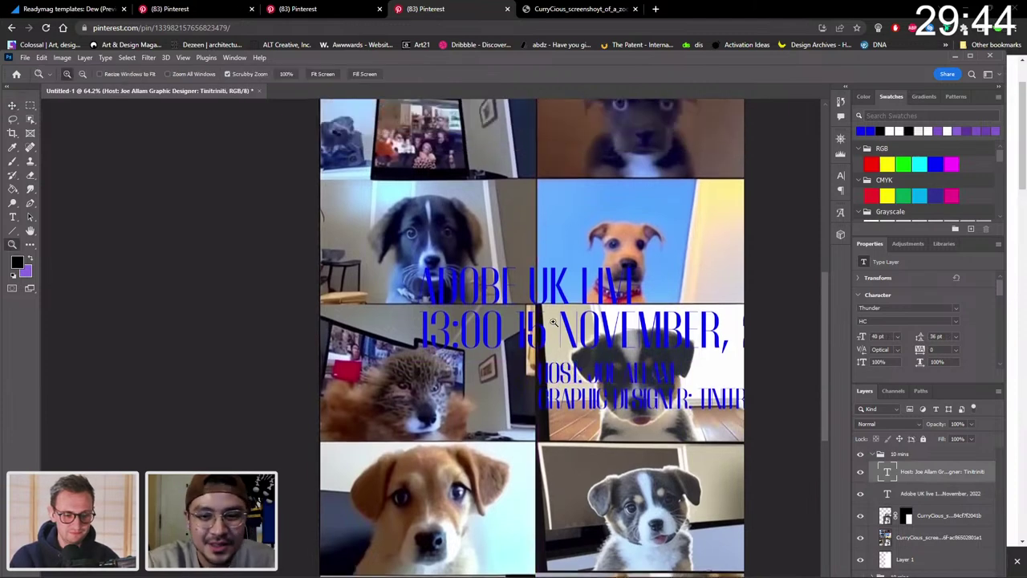
pyautogui.scroll(-2, 529, 320)
pyautogui.press('v')
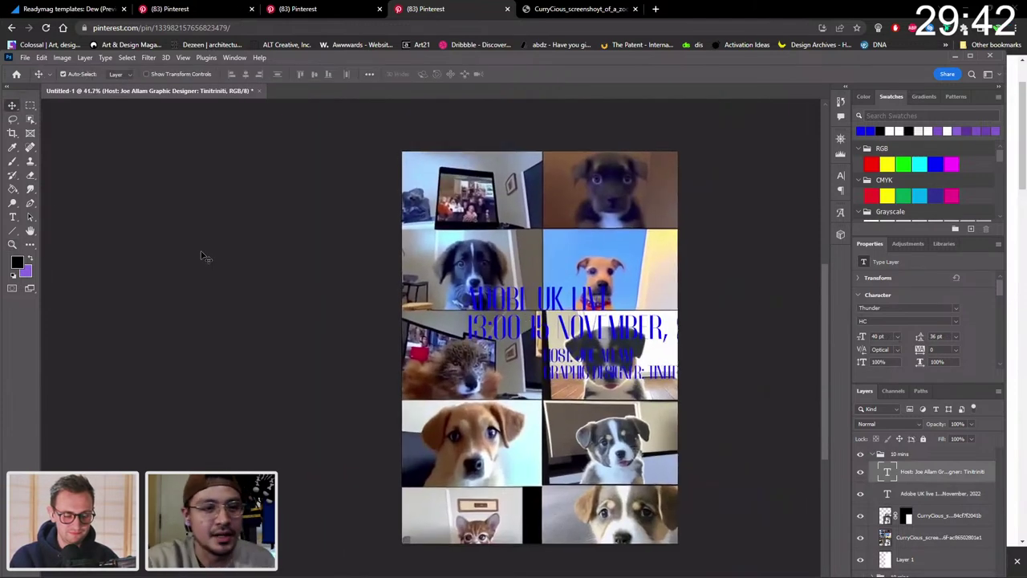
# Draw an 800 × 269 px black rectangle above the puppy photo across the title's left side.
pyautogui.click(12, 231)
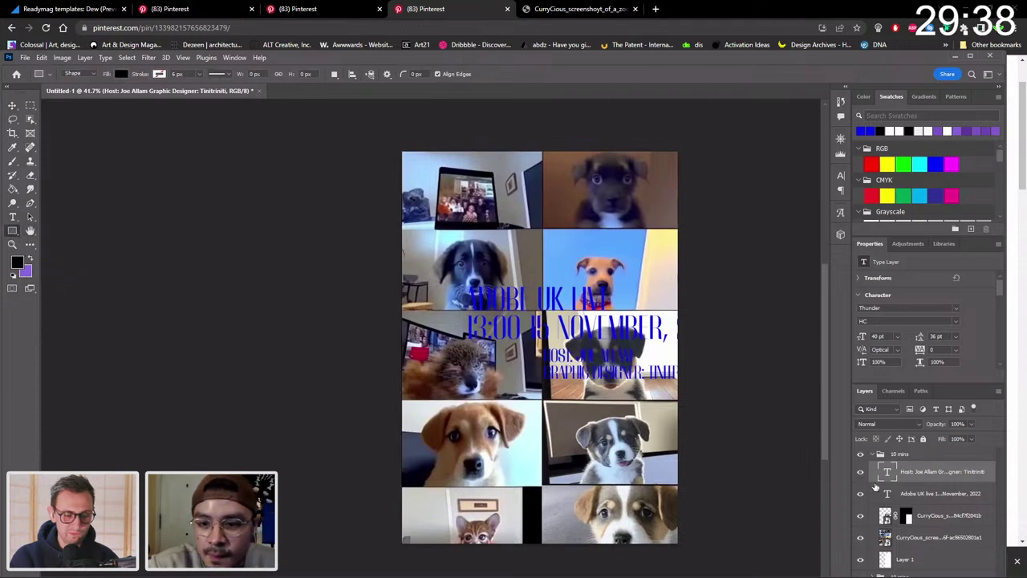
pyautogui.click(931, 514)
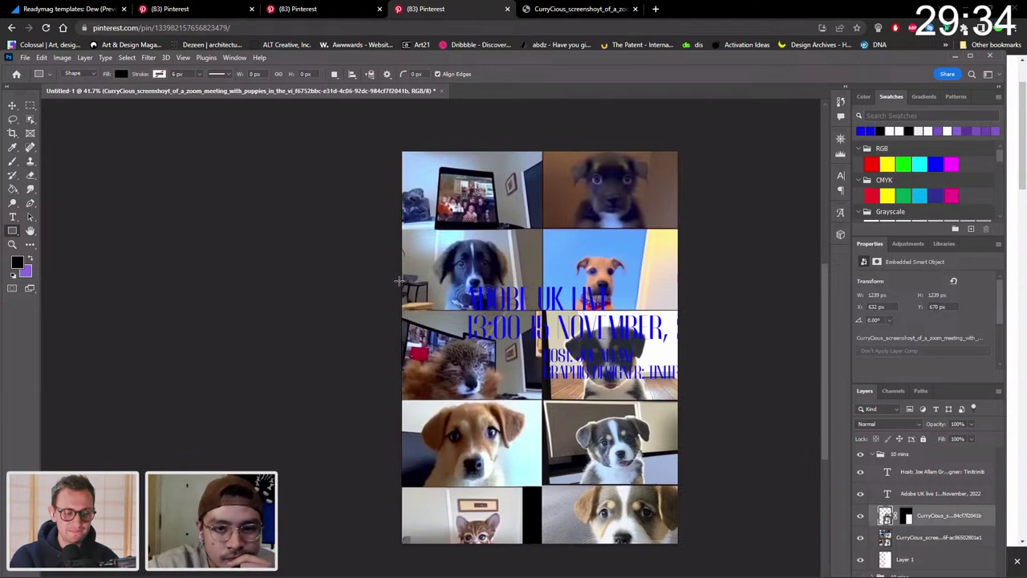
pyautogui.moveTo(399, 281); pyautogui.dragTo(575, 341)
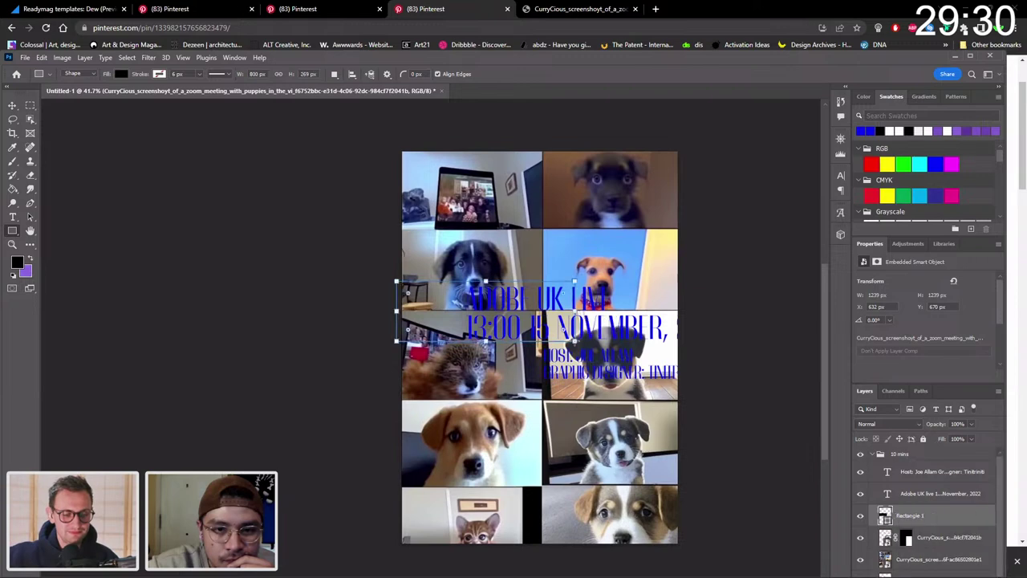
pyautogui.click(12, 107)
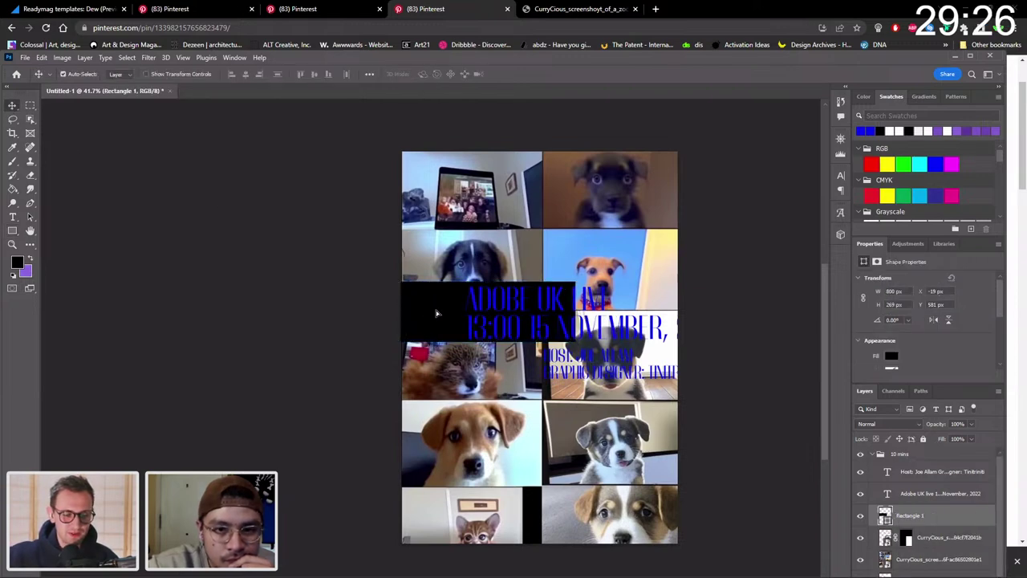
# Move and resize the black rectangle behind the title, nudging it slightly up.
pyautogui.moveTo(437, 313); pyautogui.dragTo(437, 319)
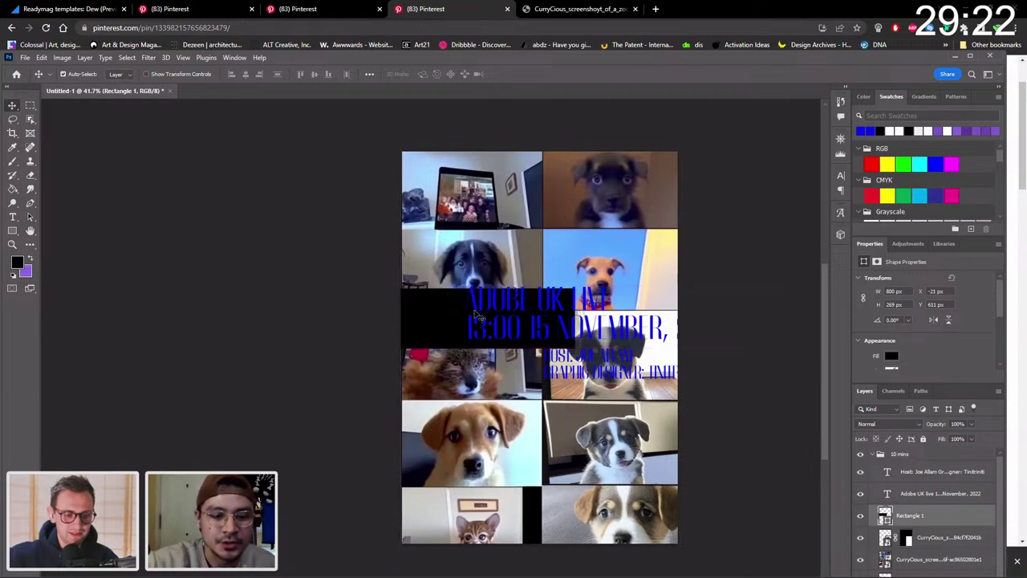
pyautogui.hotkey('ctrl', 't')
pyautogui.moveTo(571, 318); pyautogui.dragTo(543, 319)
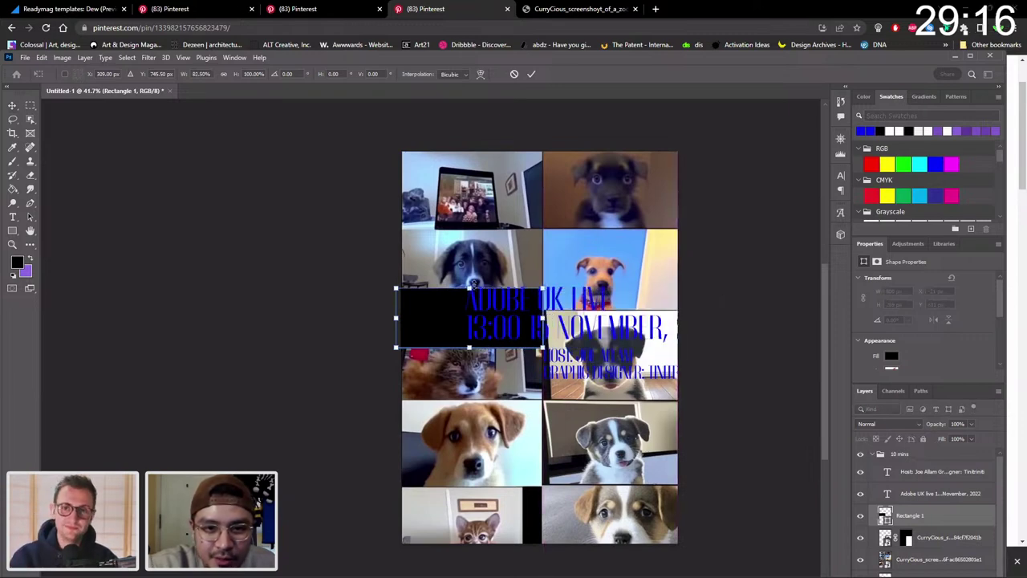
pyautogui.moveTo(470, 287); pyautogui.dragTo(472, 302)
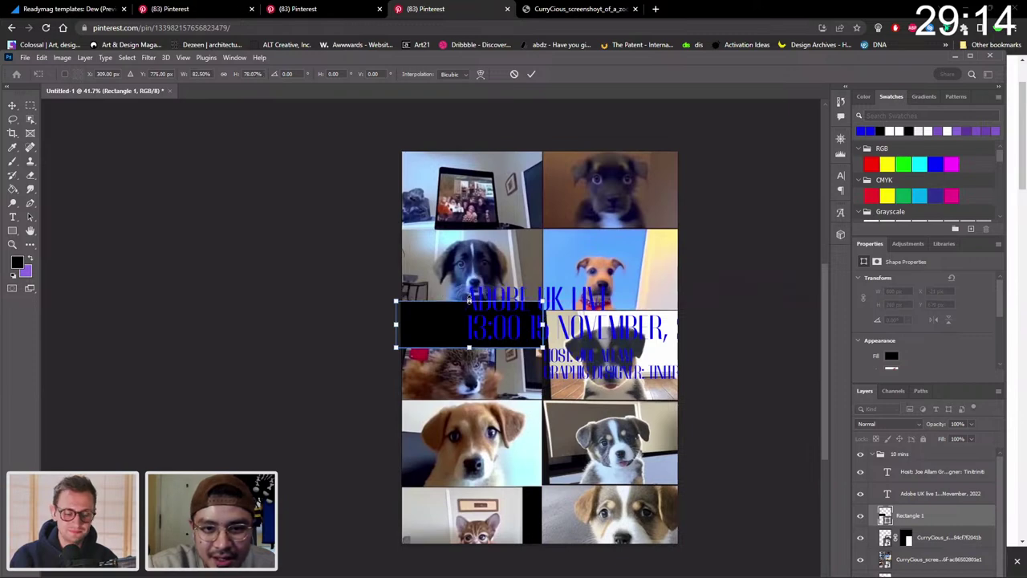
pyautogui.press('Return')
pyautogui.hotkey('shift', 'Up')
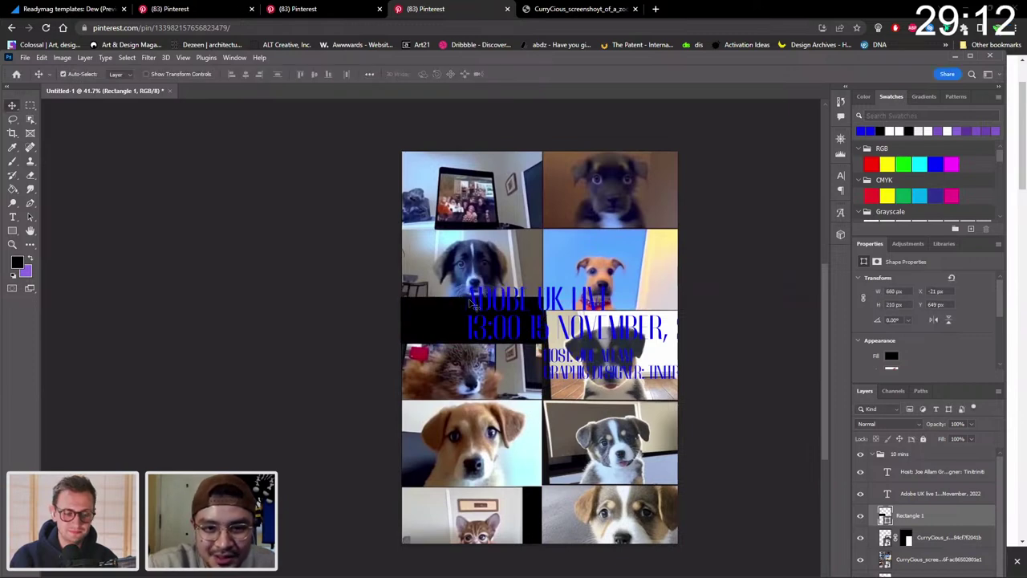
pyautogui.hotkey('shift', 'Up')
pyautogui.hotkey('shift', 'Up')
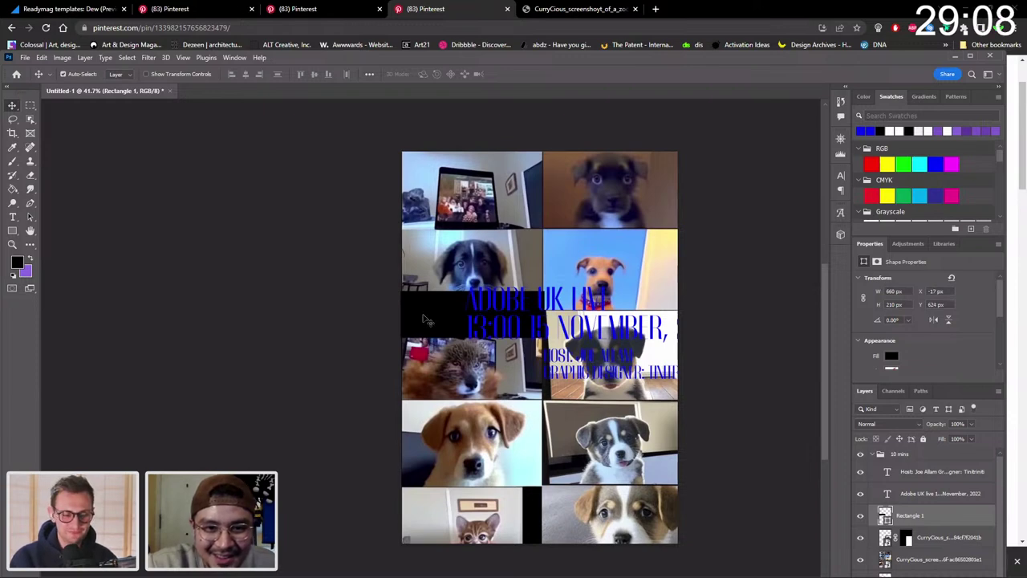
# Duplicate the black bar to the lower area, stretched to the poster's left edge.
pyautogui.moveTo(425, 319); pyautogui.dragTo(568, 485)
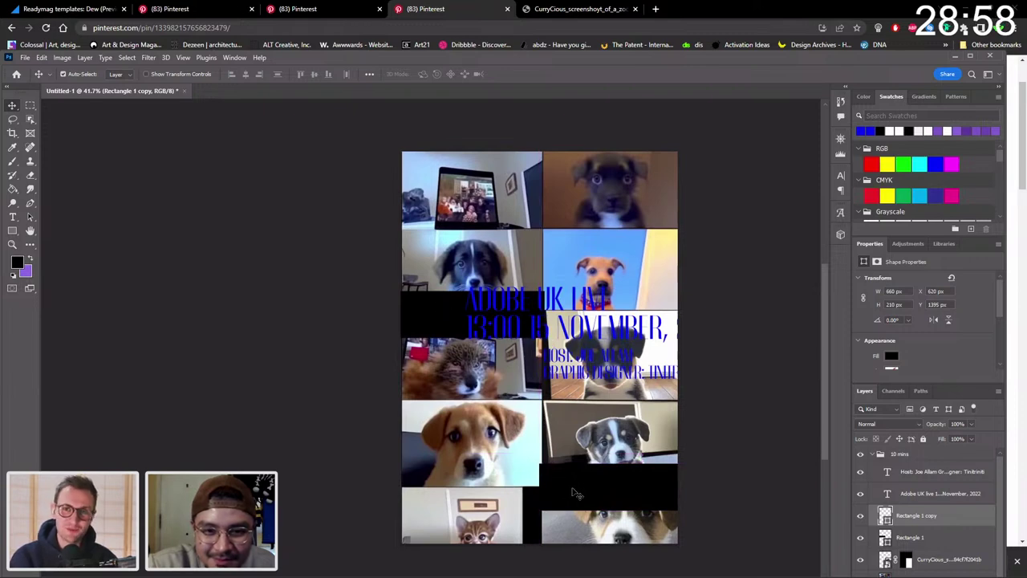
pyautogui.hotkey('ctrl', 't')
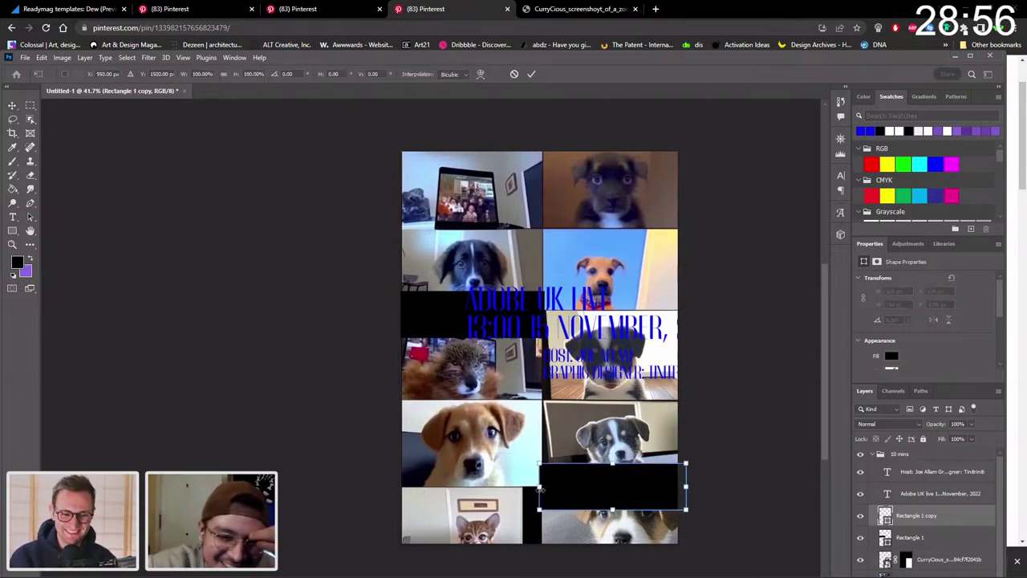
pyautogui.moveTo(540, 487); pyautogui.dragTo(400, 487)
pyautogui.moveTo(604, 491); pyautogui.dragTo(618, 491)
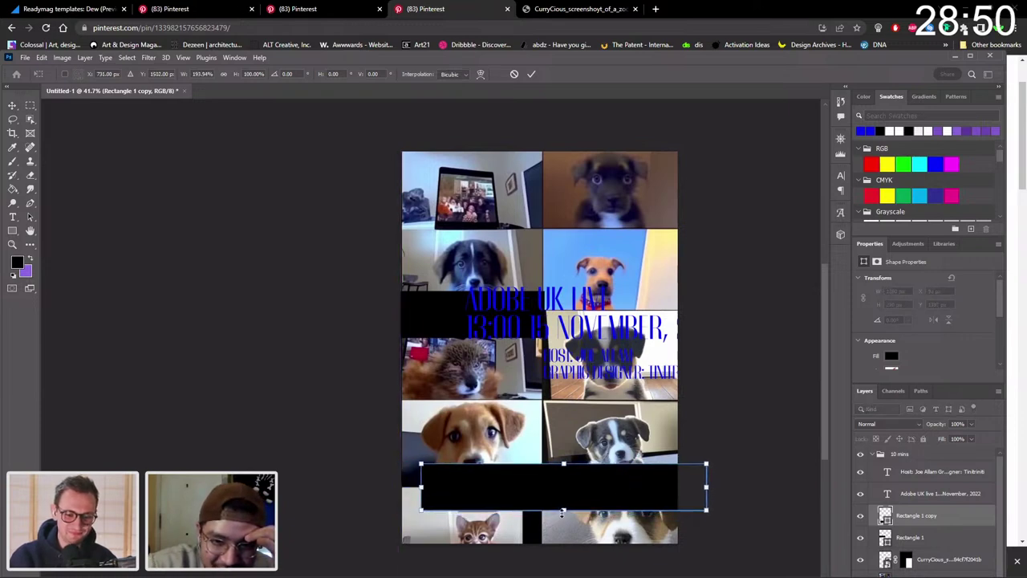
pyautogui.moveTo(561, 511); pyautogui.dragTo(565, 500)
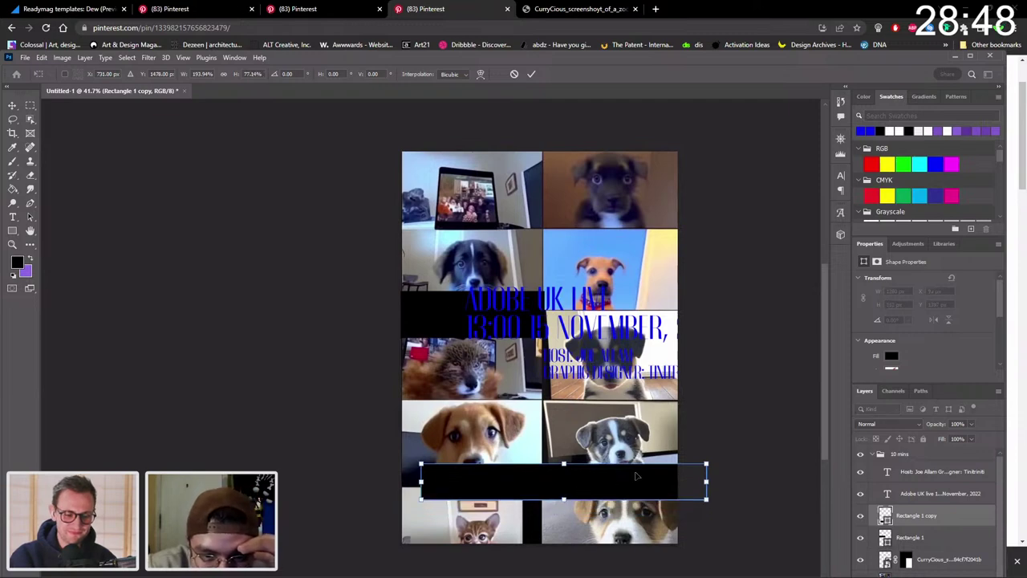
pyautogui.moveTo(635, 476); pyautogui.dragTo(634, 483)
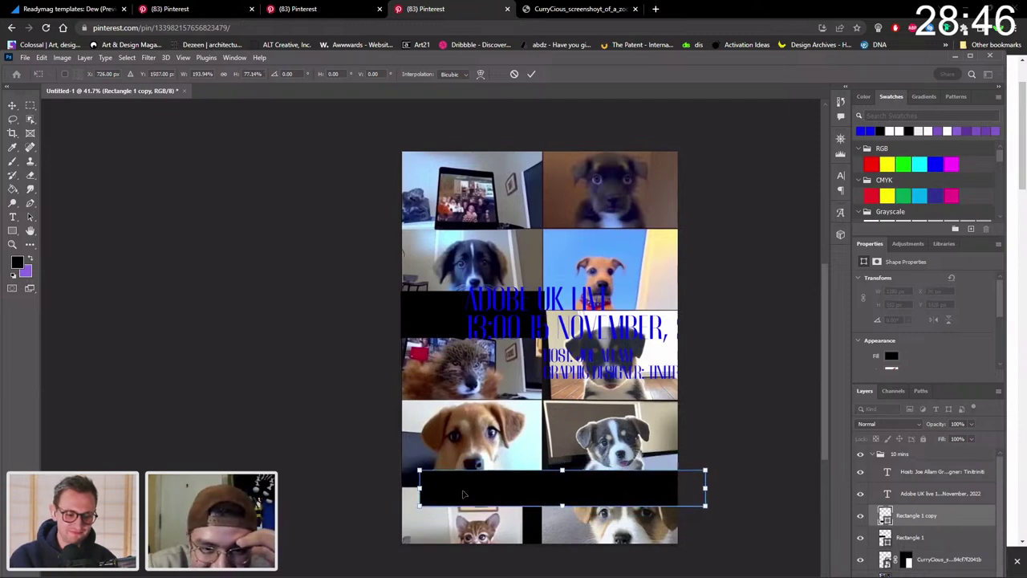
pyautogui.moveTo(463, 494); pyautogui.dragTo(470, 493)
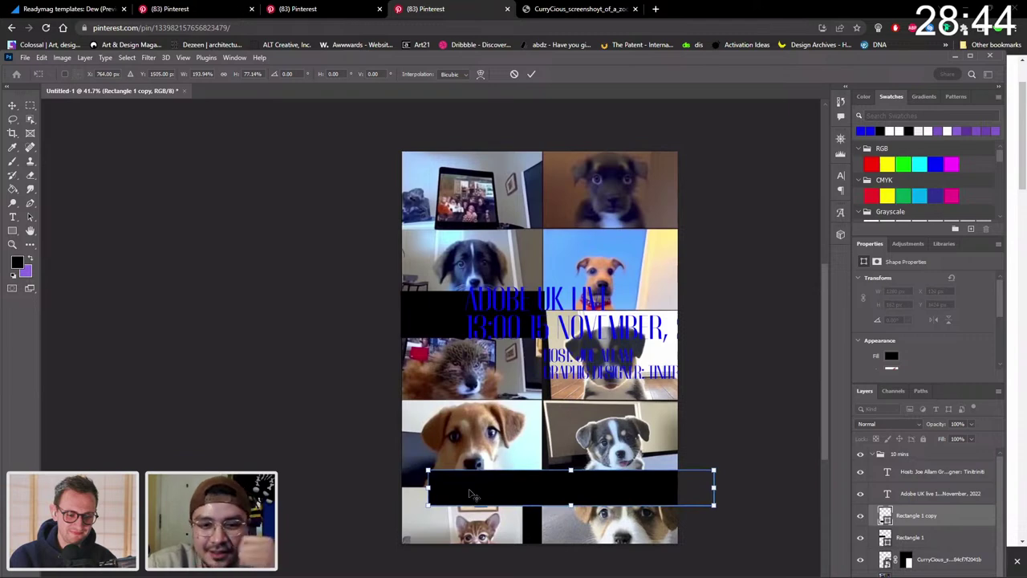
pyautogui.press('Return')
# Widen the title's black bar slightly.
pyautogui.click(426, 316)
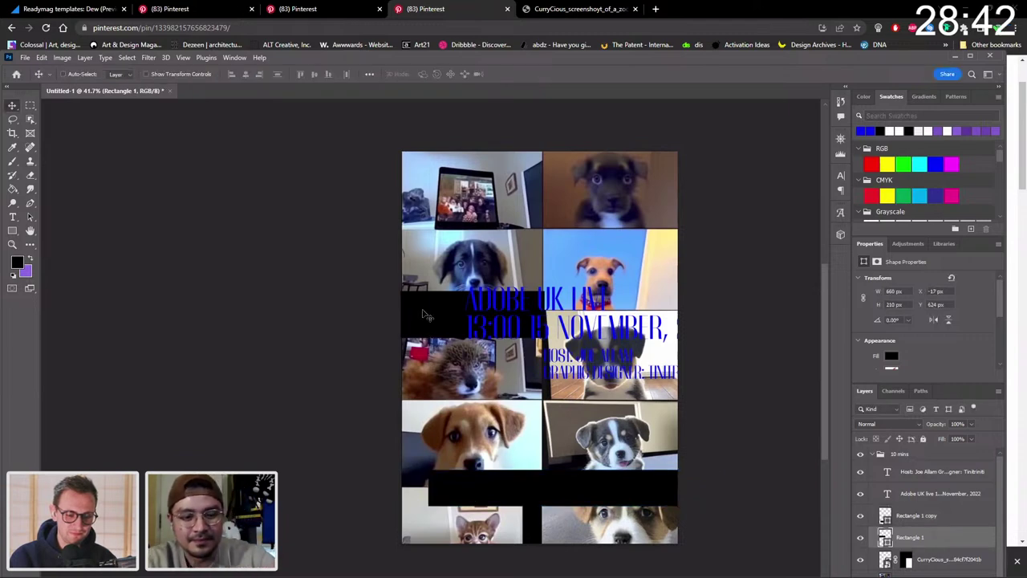
pyautogui.hotkey('ctrl', 't')
pyautogui.moveTo(542, 314); pyautogui.dragTo(552, 314)
pyautogui.press('Return')
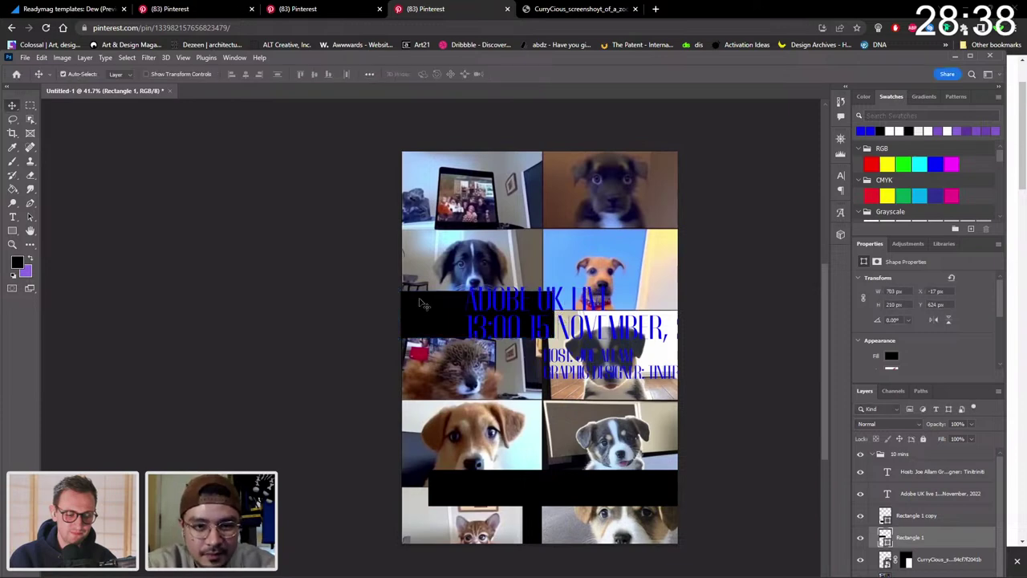
# Duplicate the bar onto the top-right photo, nudge it up and narrow its right end.
pyautogui.moveTo(423, 303); pyautogui.dragTo(588, 232)
pyautogui.hotkey('ctrl', 't')
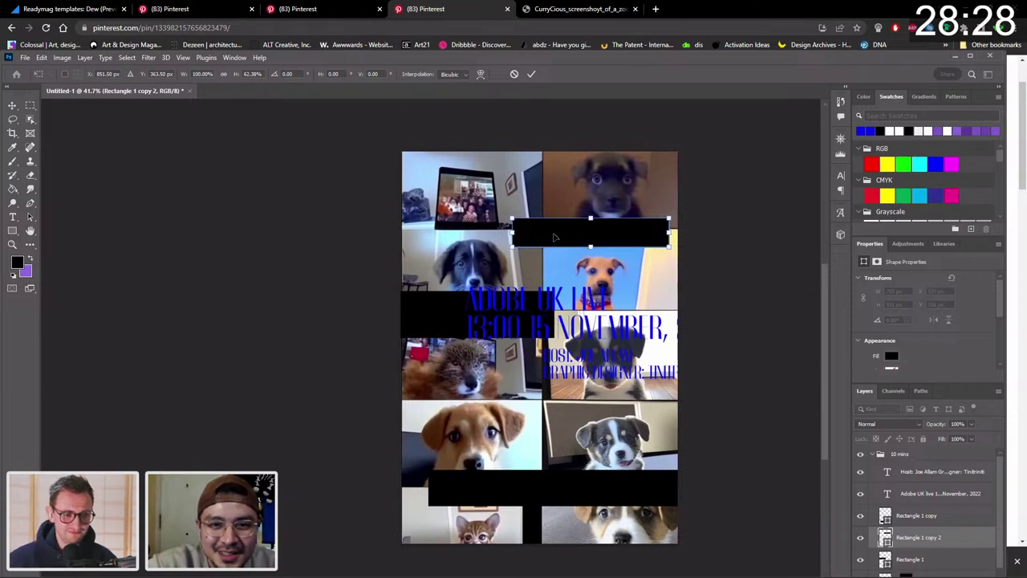
pyautogui.press('Up')
pyautogui.press('Up')
pyautogui.press('Up')
pyautogui.press('Up')
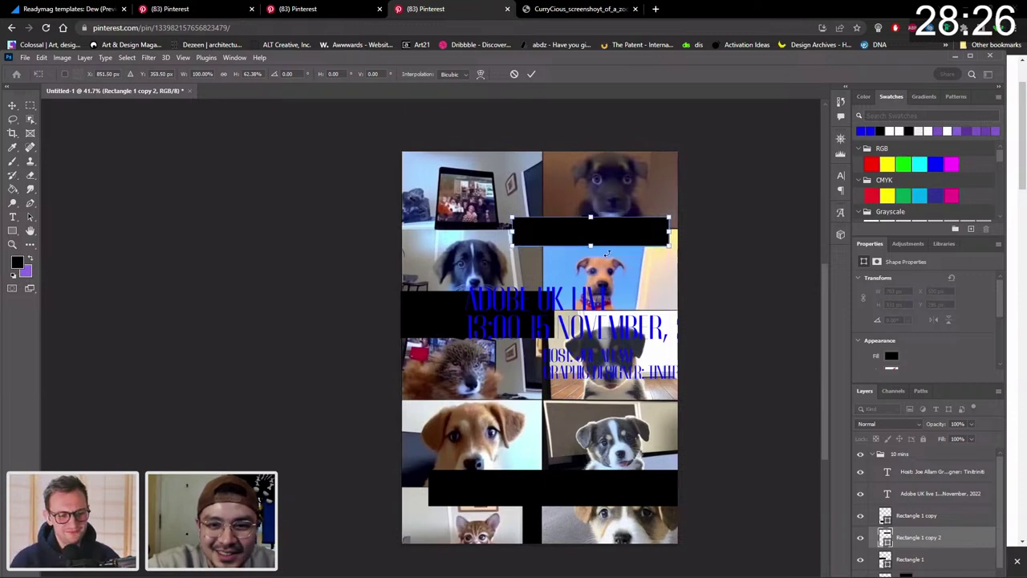
pyautogui.press('Return')
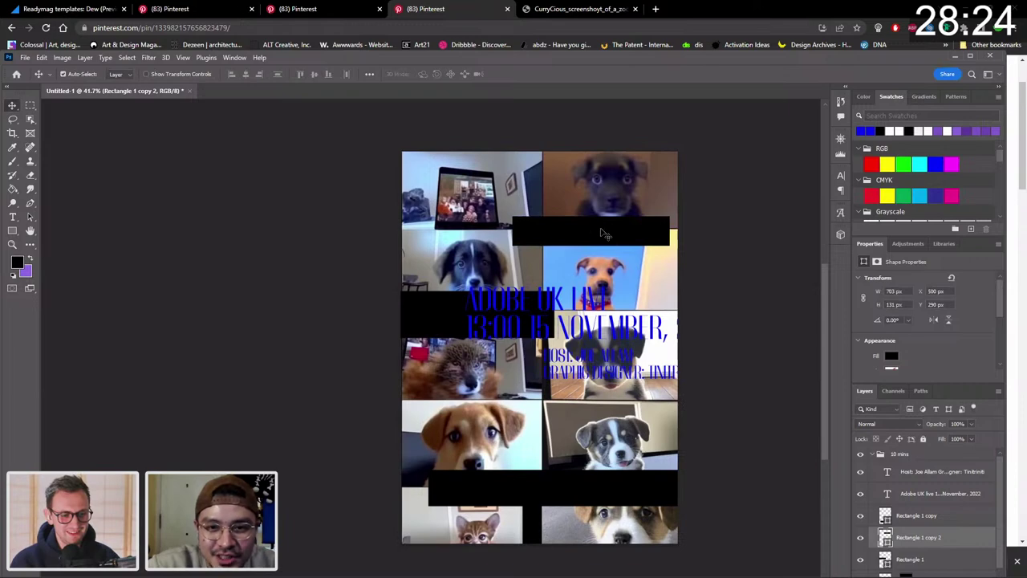
pyautogui.hotkey('ctrl', 't')
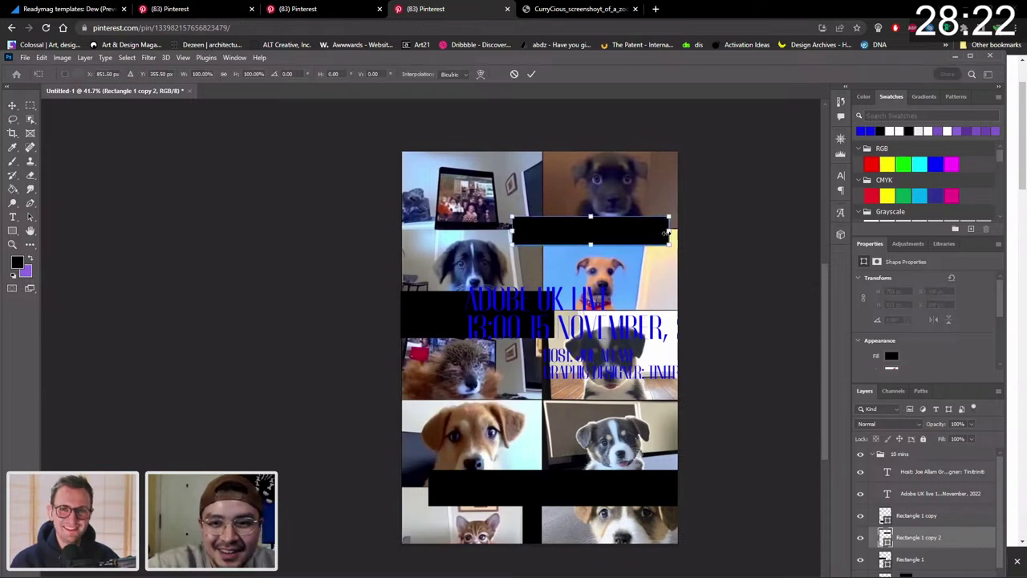
pyautogui.moveTo(666, 233); pyautogui.dragTo(621, 237)
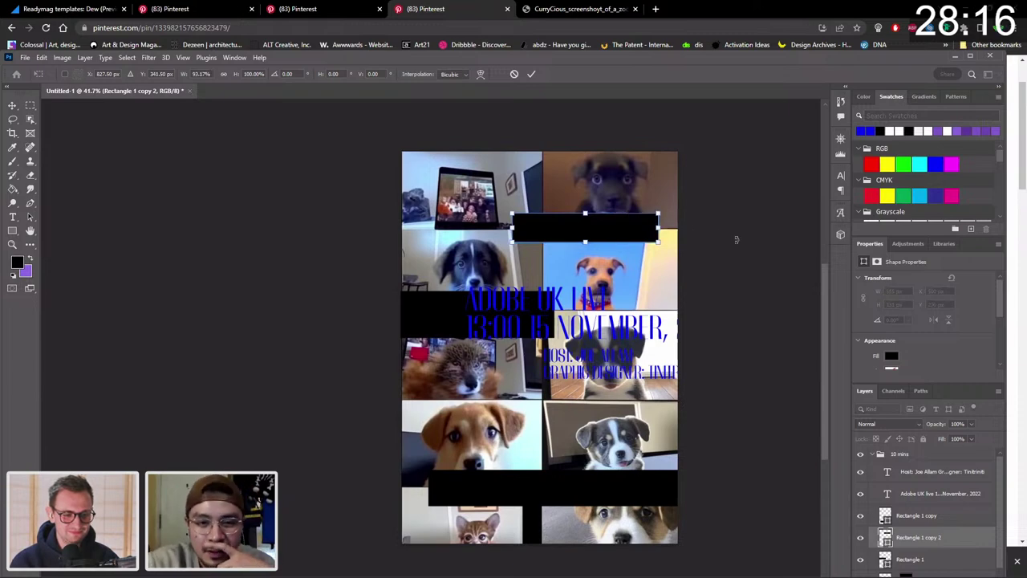
pyautogui.press('Return')
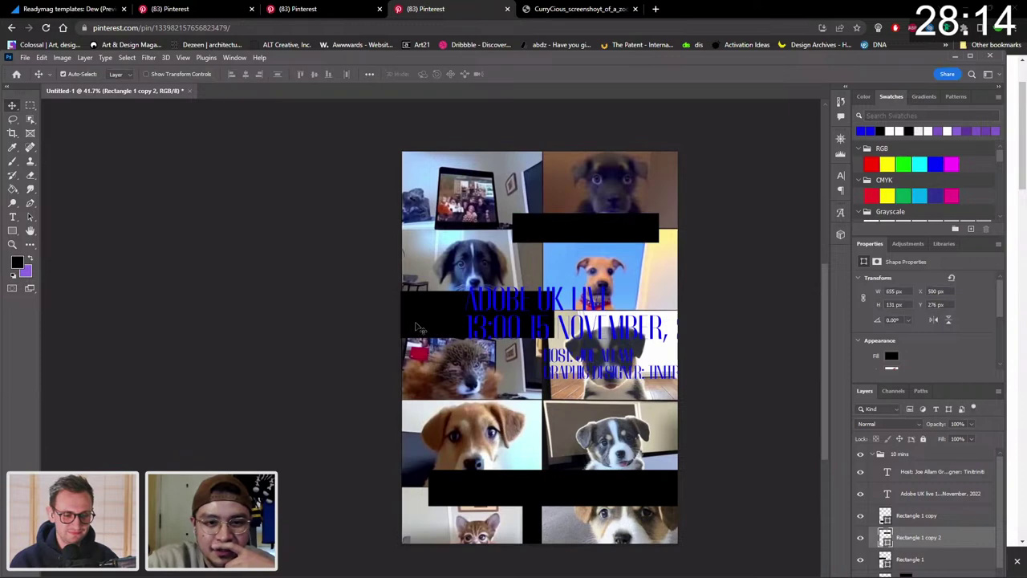
# Move the headline down and left onto the title's black bar.
pyautogui.click(417, 327)
pyautogui.hotkey('ctrl', 't')
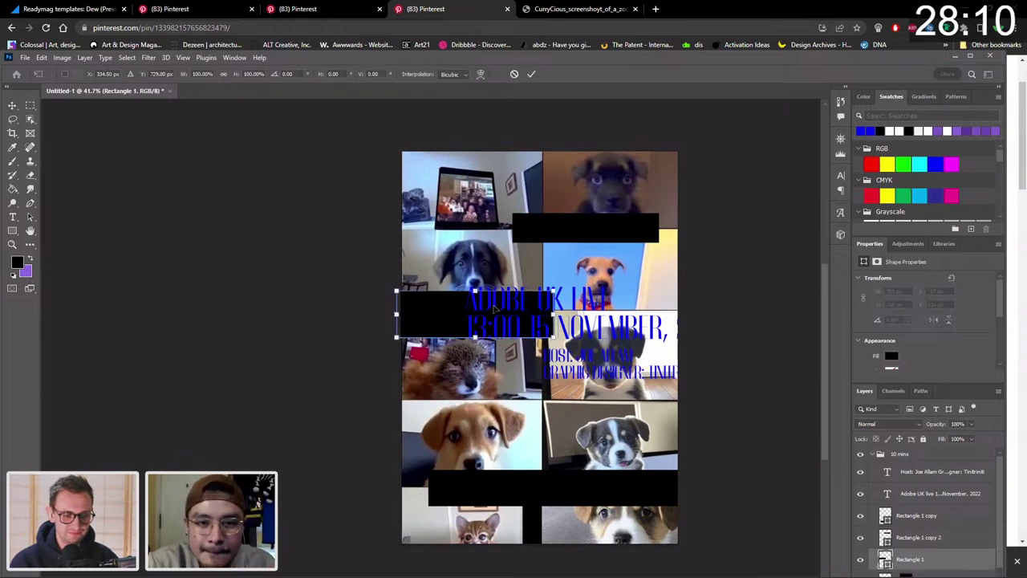
pyautogui.press('Return')
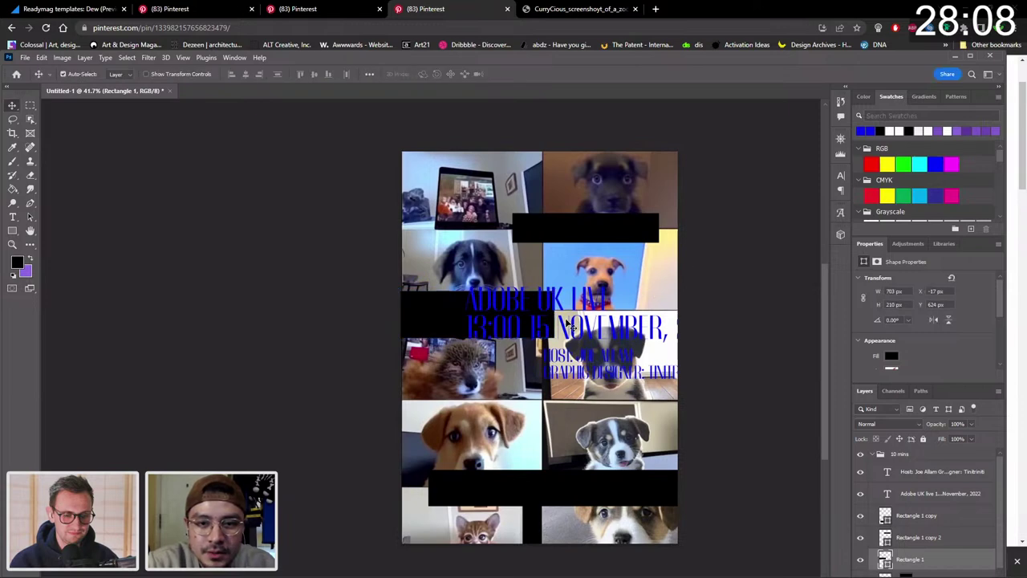
pyautogui.moveTo(565, 325); pyautogui.dragTo(492, 312)
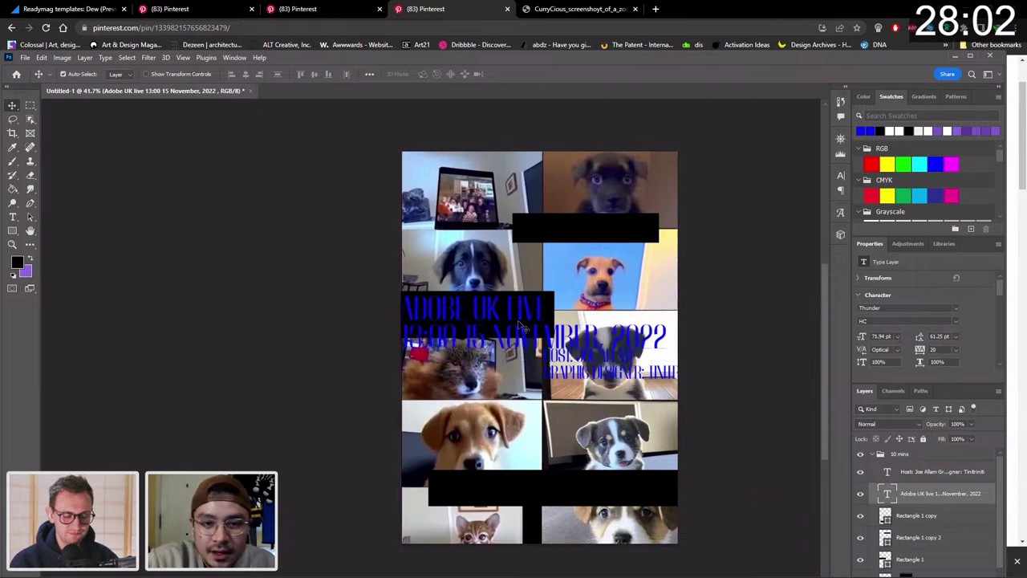
# Place the host credits in the lower black bar and move the headline lower.
pyautogui.moveTo(571, 361); pyautogui.dragTo(550, 487)
pyautogui.click(514, 310)
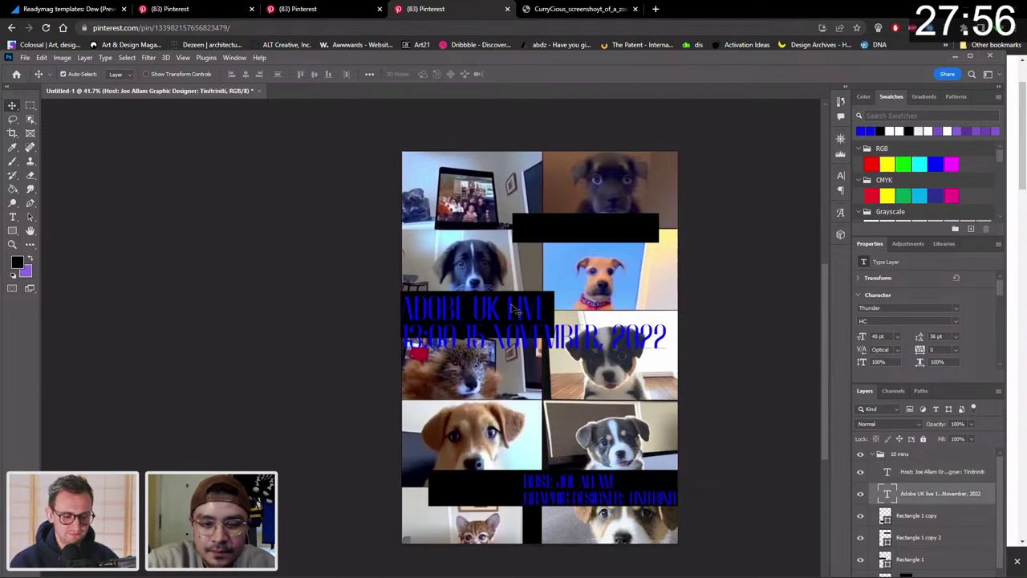
pyautogui.moveTo(514, 310); pyautogui.dragTo(532, 389)
# Make the left black rectangle wider and taller, nudge it up, and shift the top bar right.
pyautogui.click(533, 309)
pyautogui.hotkey('ctrl', 't')
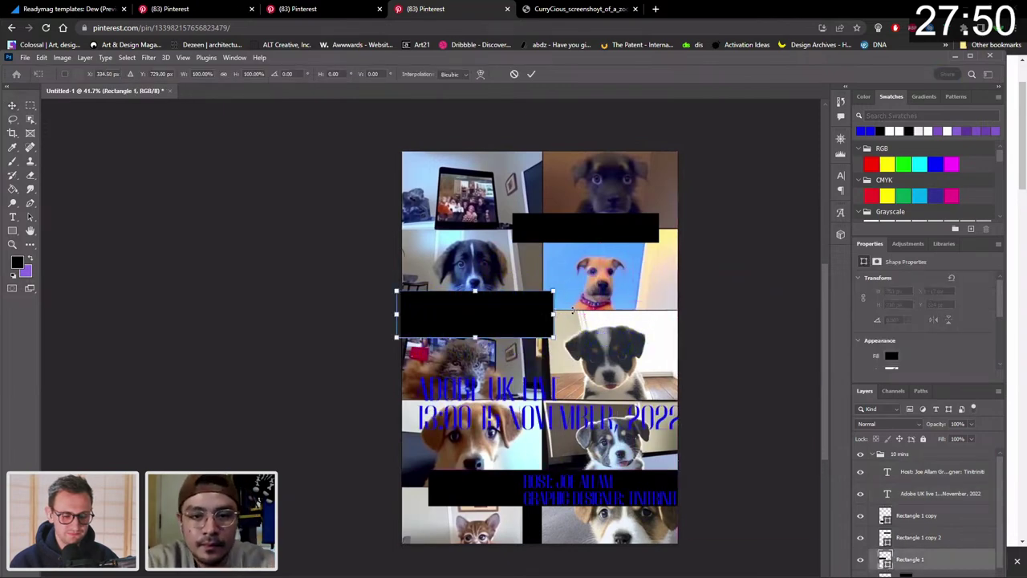
pyautogui.moveTo(553, 316); pyautogui.dragTo(569, 319)
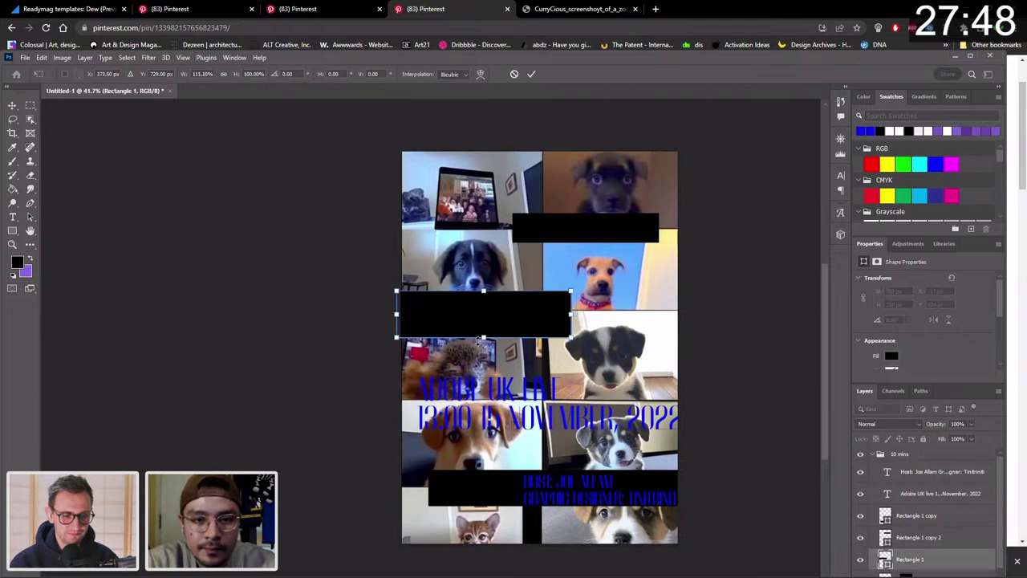
pyautogui.moveTo(486, 337); pyautogui.dragTo(486, 345)
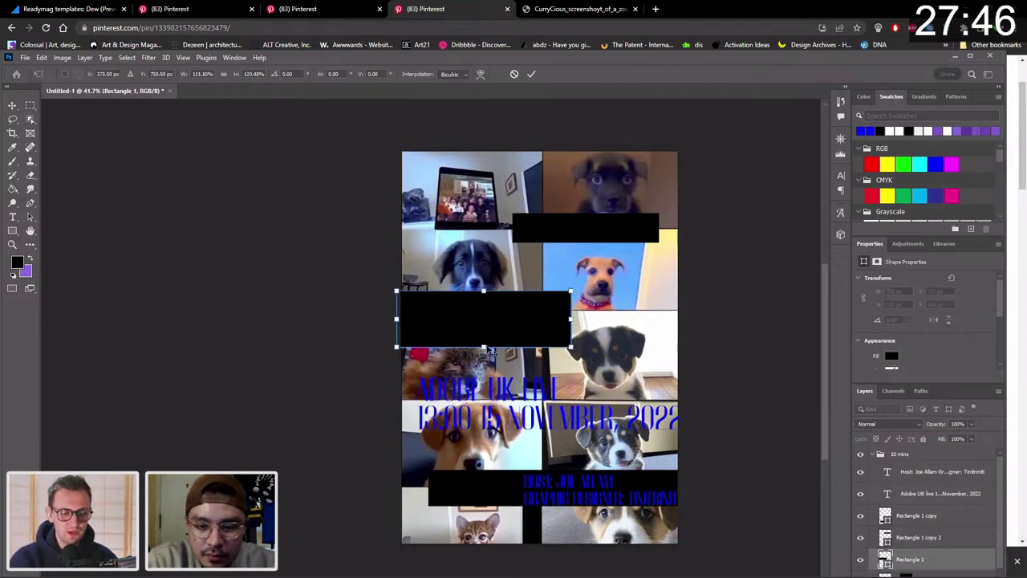
pyautogui.press('Return')
pyautogui.press('Up')
pyautogui.press('Up')
pyautogui.press('Up')
pyautogui.press('Up')
pyautogui.press('Up')
pyautogui.press('Up')
pyautogui.press('Up')
pyautogui.press('Up')
pyautogui.press('Up')
pyautogui.press('Up')
pyautogui.press('Up')
pyautogui.press('Up')
pyautogui.press('Up')
pyautogui.press('Up')
pyautogui.press('Up')
pyautogui.press('Up')
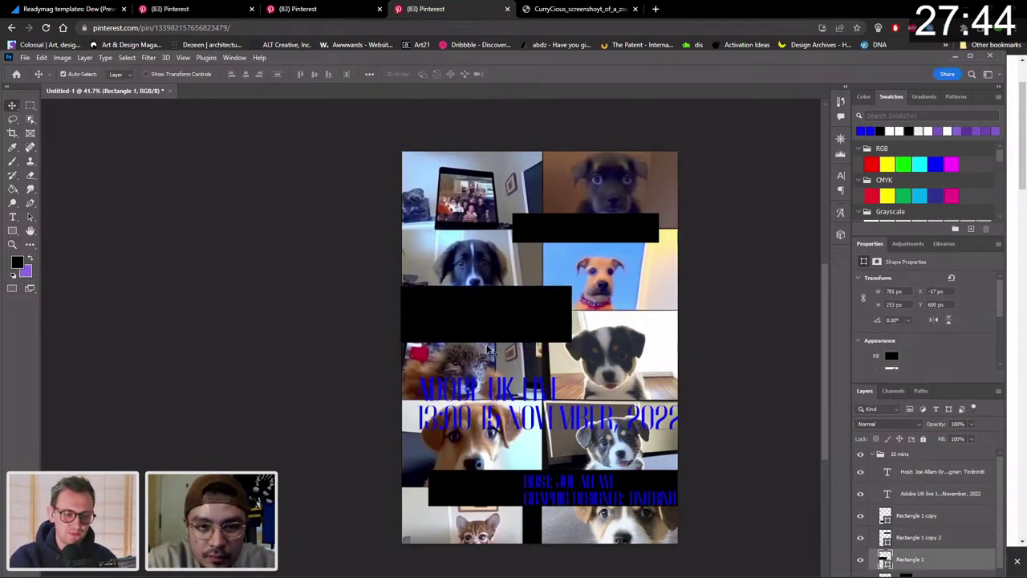
pyautogui.press('Up')
pyautogui.press('Up')
pyautogui.press('Up')
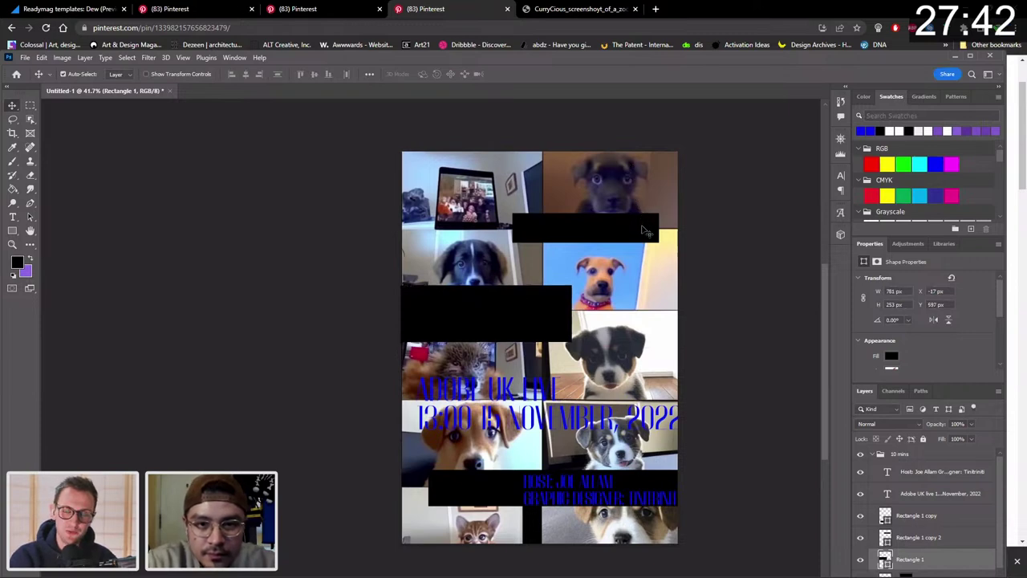
pyautogui.moveTo(643, 228); pyautogui.dragTo(648, 228)
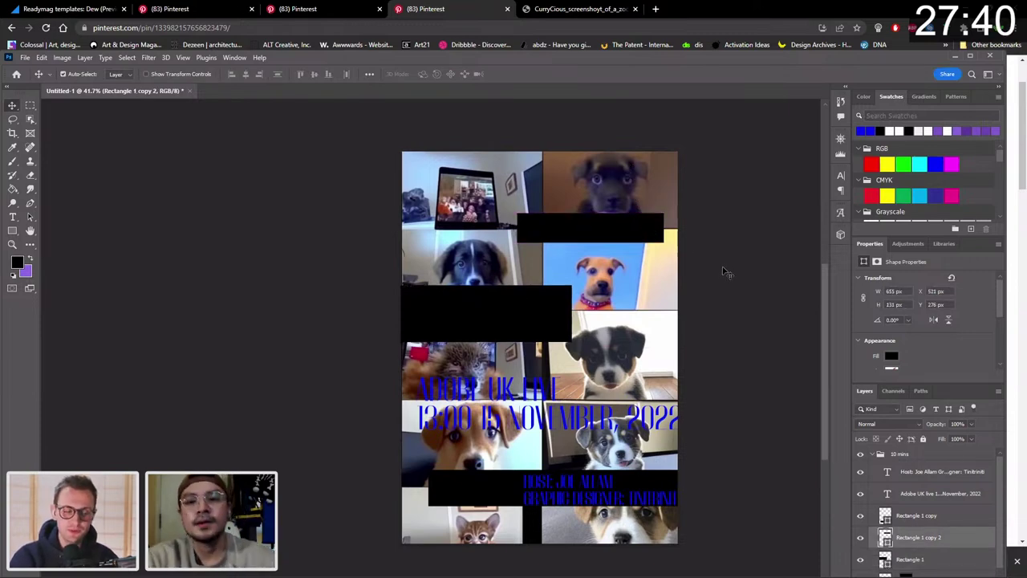
pyautogui.click(726, 271)
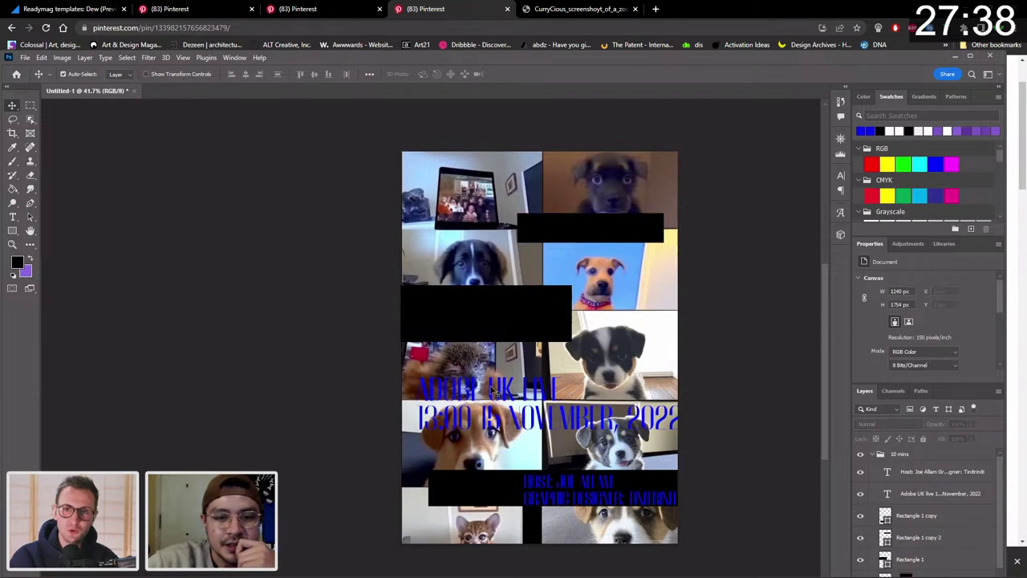
# Move the headline back onto the black bar and narrow and shorten its text box.
pyautogui.moveTo(495, 391); pyautogui.dragTo(483, 303)
pyautogui.doubleClick(483, 302)
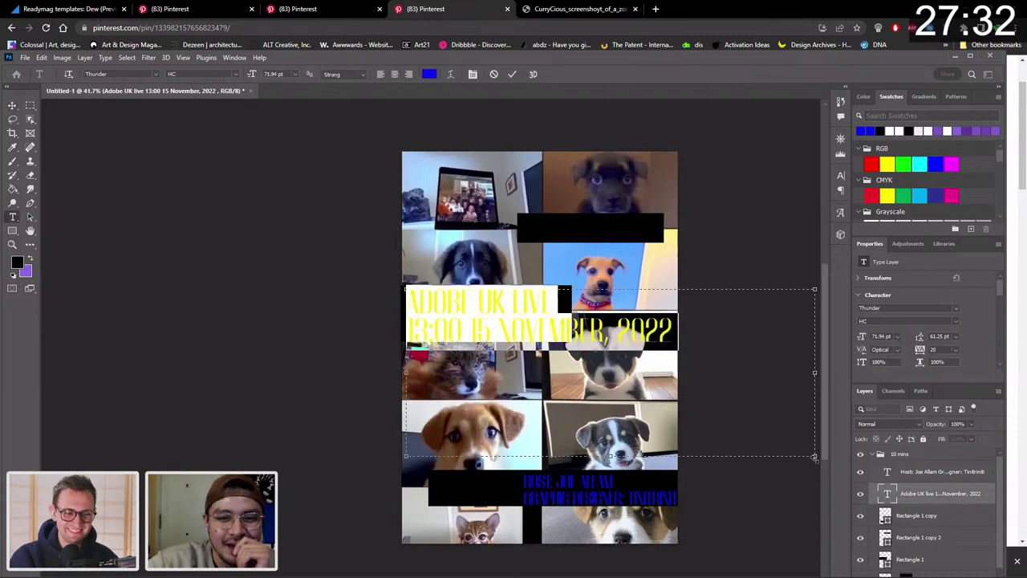
pyautogui.moveTo(815, 371); pyautogui.dragTo(678, 350)
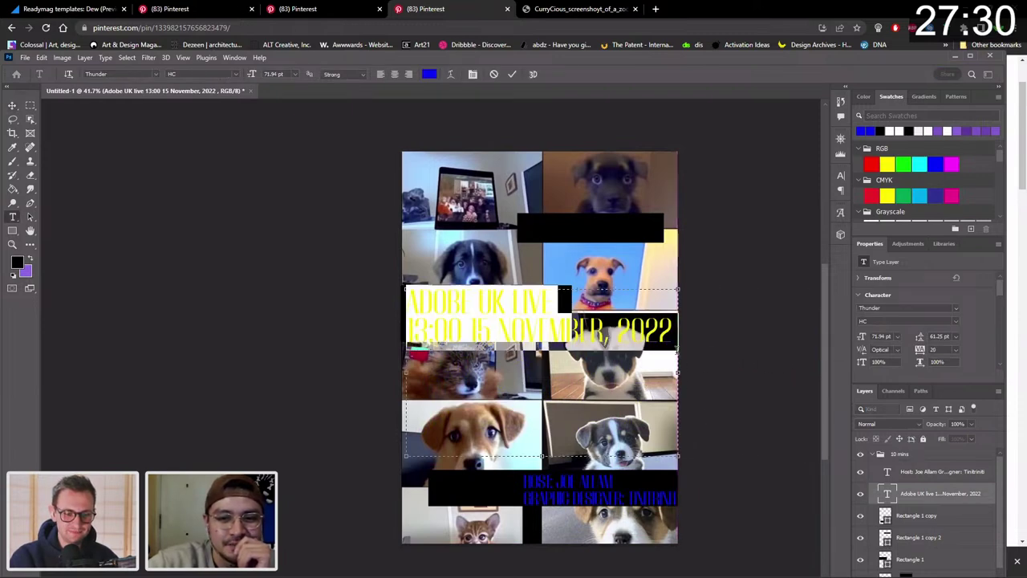
pyautogui.moveTo(543, 456); pyautogui.dragTo(571, 351)
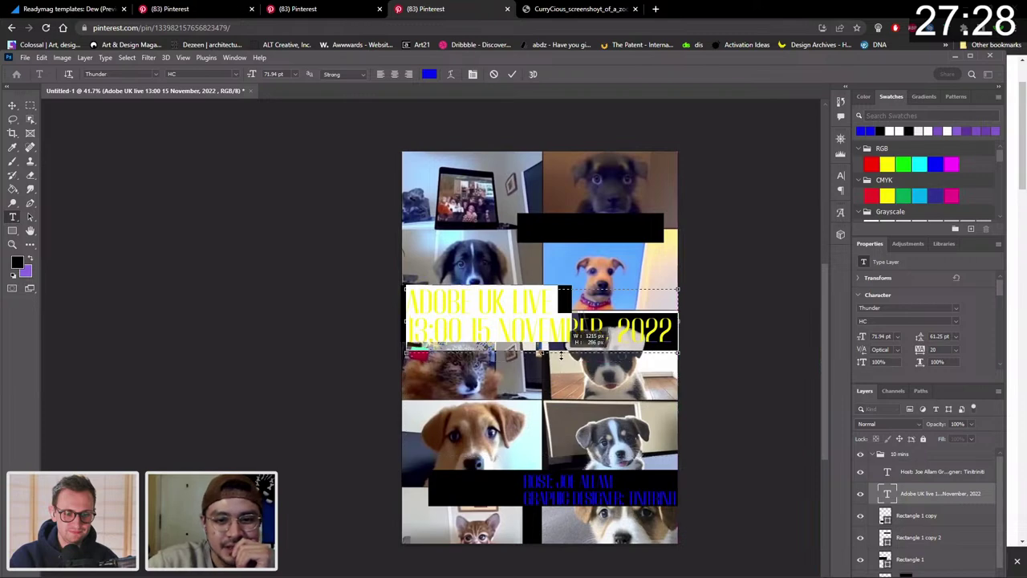
pyautogui.click(12, 108)
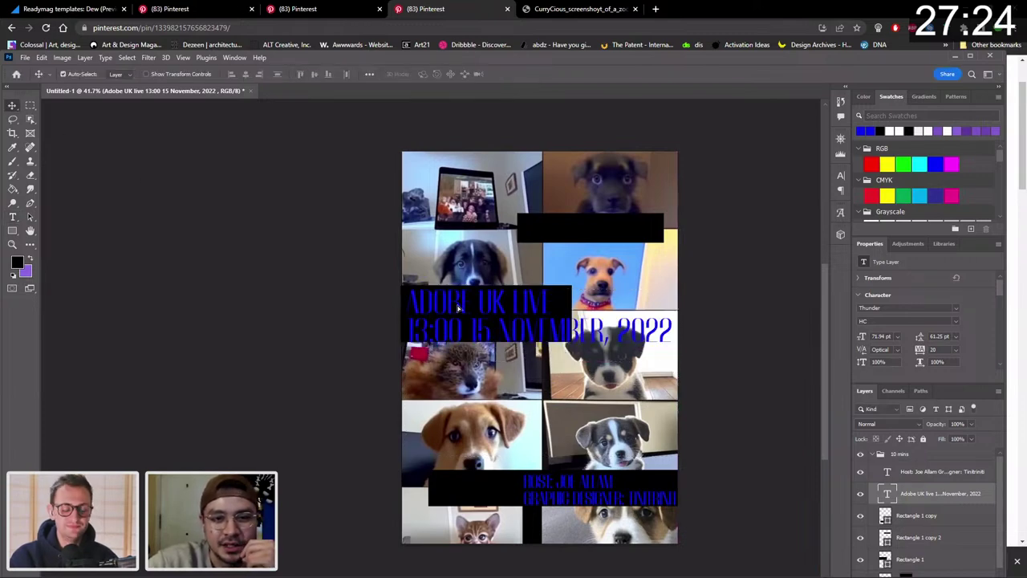
pyautogui.moveTo(460, 307); pyautogui.dragTo(456, 310)
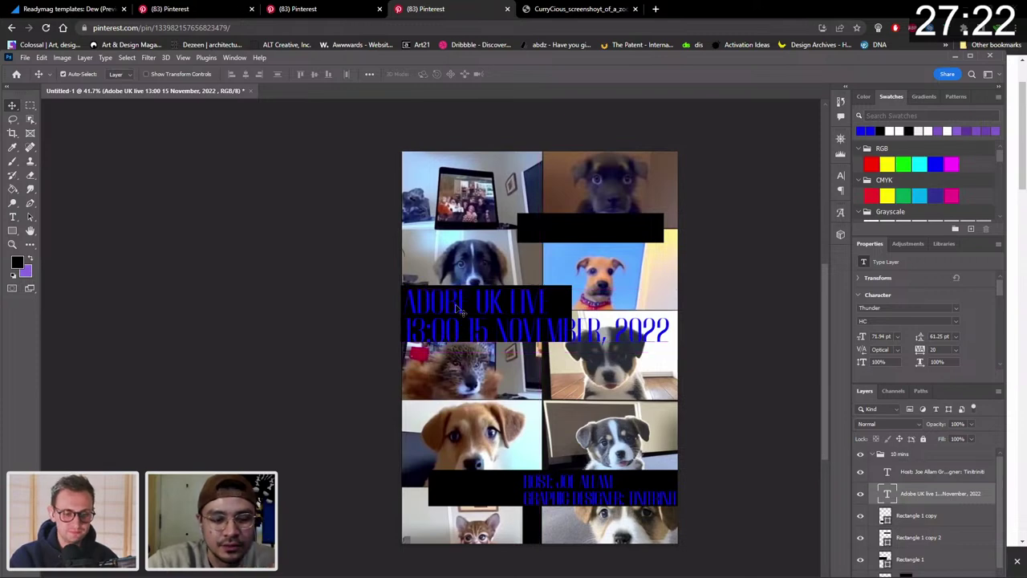
pyautogui.doubleClick(457, 309)
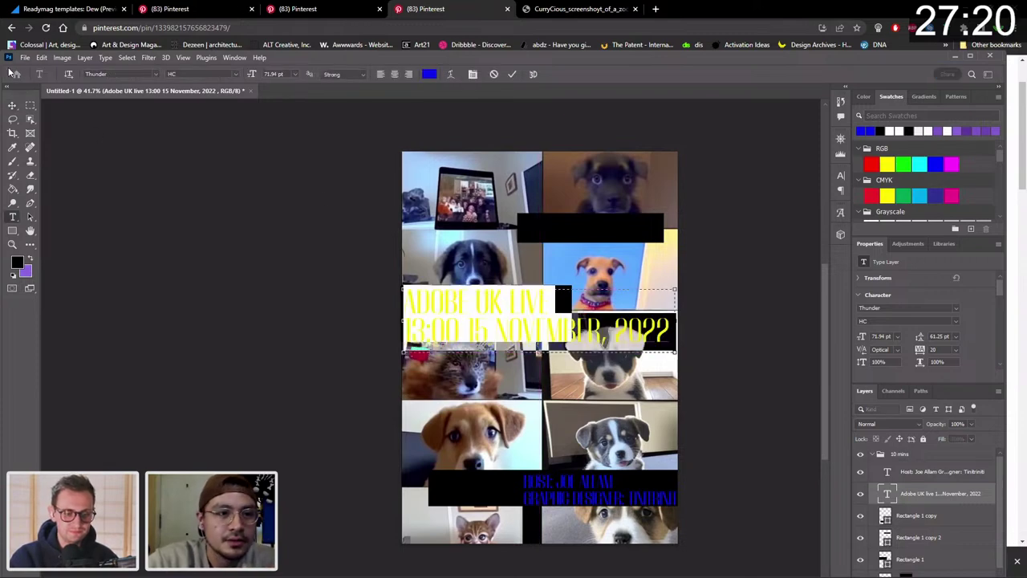
pyautogui.click(14, 105)
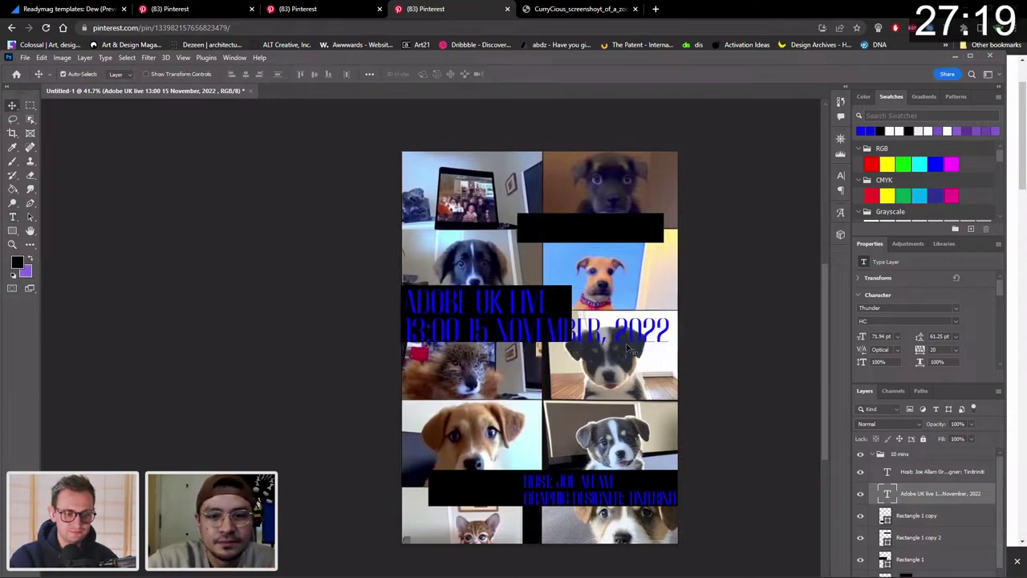
pyautogui.doubleClick(570, 335)
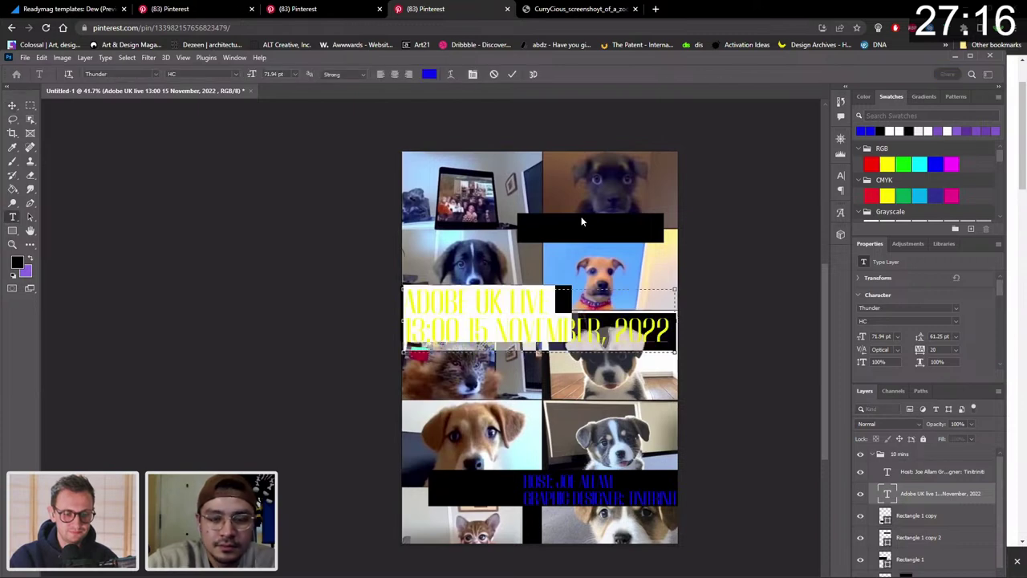
pyautogui.click(947, 478)
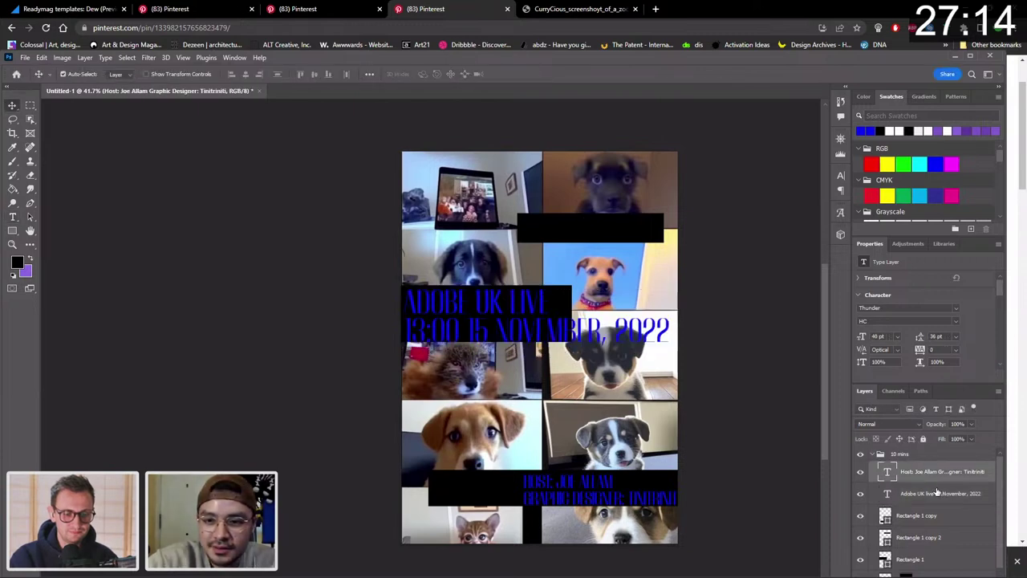
# Duplicate the headline near the top and delete its ADOBE UK LIVE line, leaving the date.
pyautogui.click(555, 349)
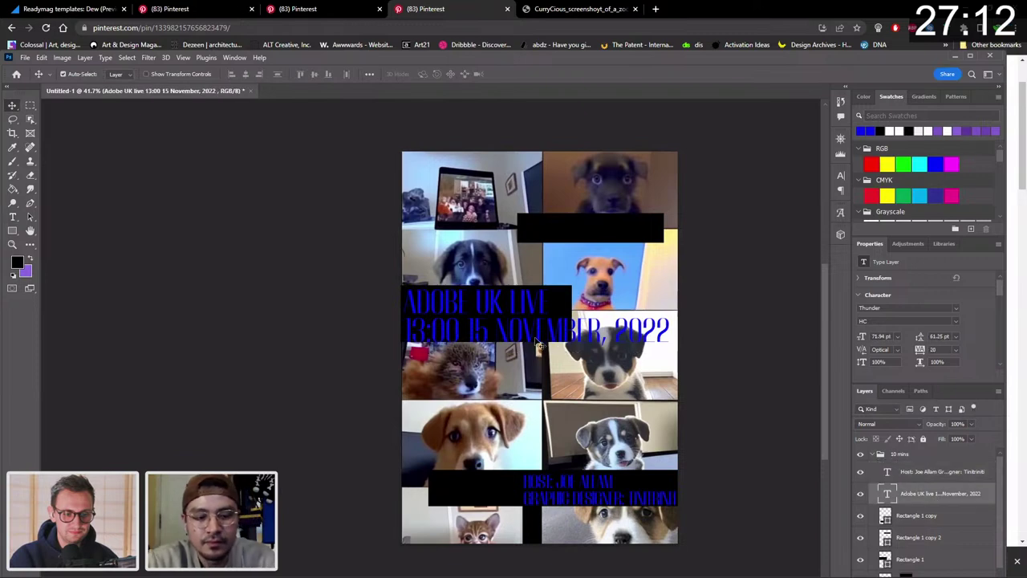
pyautogui.moveTo(508, 340); pyautogui.dragTo(517, 251)
pyautogui.doubleClick(508, 239)
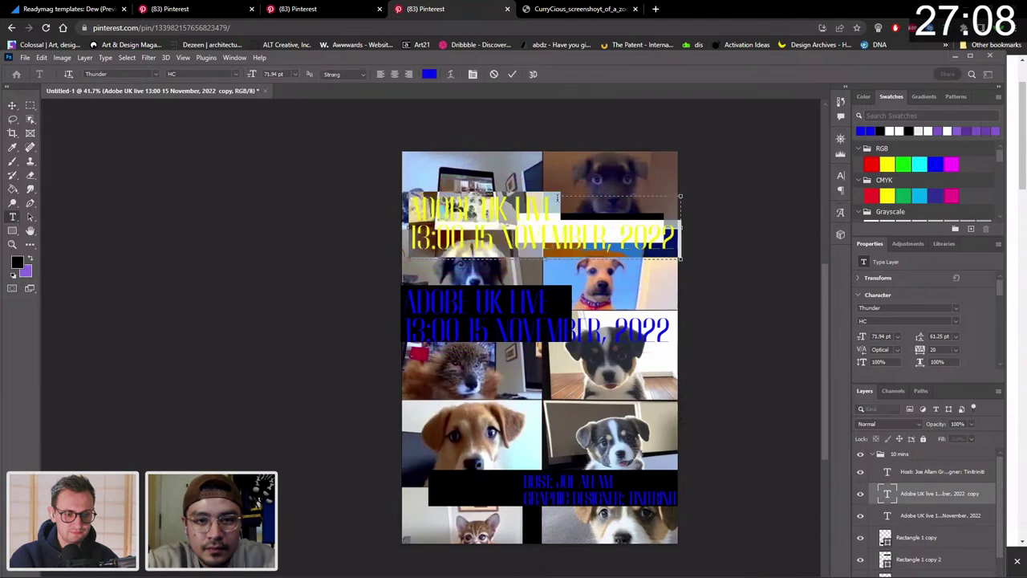
pyautogui.click(560, 196)
pyautogui.press('BackSpace')
pyautogui.press('BackSpace')
pyautogui.press('BackSpace')
pyautogui.press('BackSpace')
pyautogui.press('BackSpace')
pyautogui.press('BackSpace')
pyautogui.press('BackSpace')
pyautogui.press('BackSpace')
pyautogui.press('BackSpace')
pyautogui.press('BackSpace')
pyautogui.press('BackSpace')
pyautogui.press('BackSpace')
pyautogui.press('BackSpace')
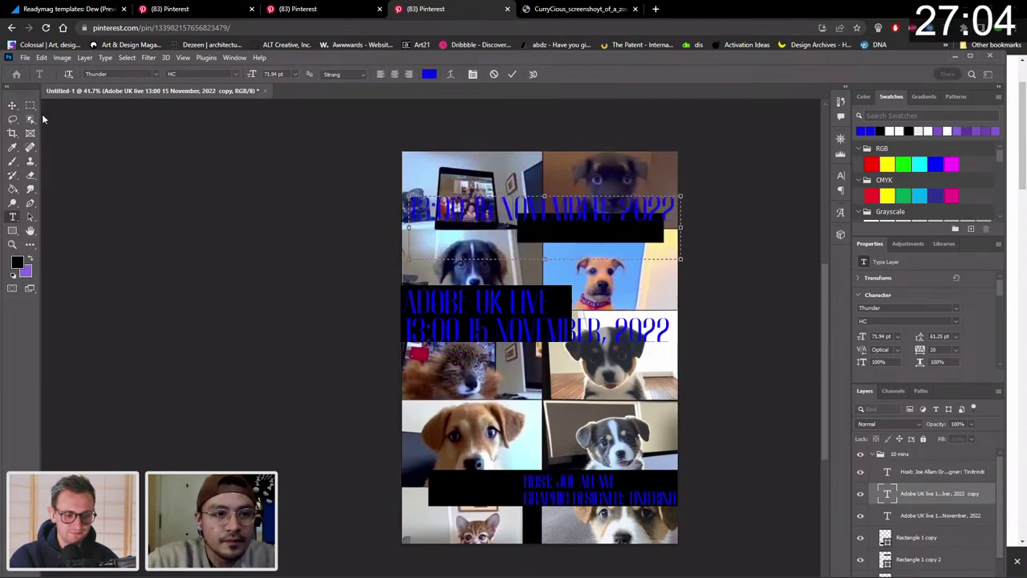
pyautogui.click(12, 105)
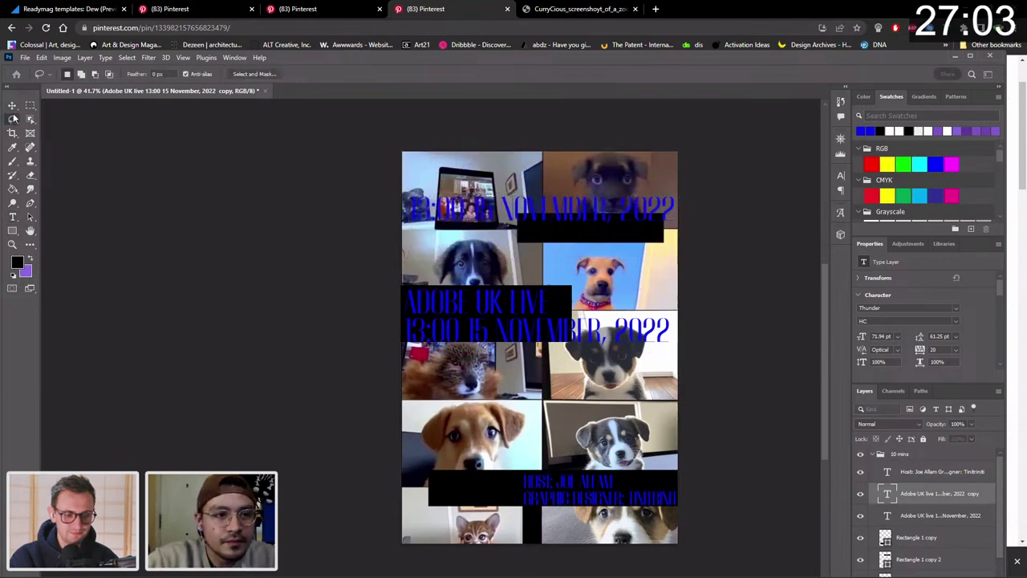
# Delete the date line from the original headline, leaving only ADOBE UK LIVE.
pyautogui.press('t')
pyautogui.click(527, 323)
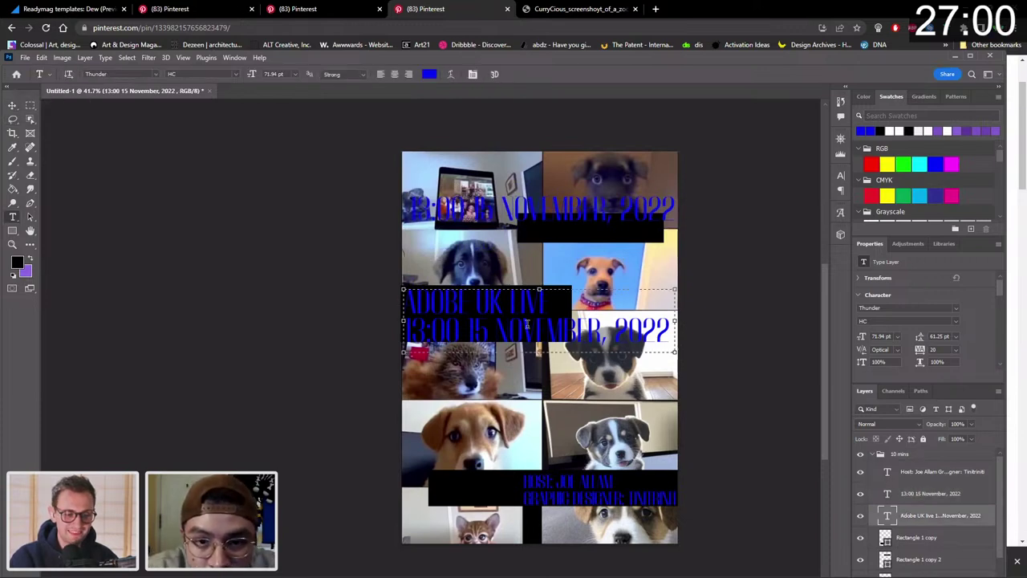
pyautogui.moveTo(668, 333); pyautogui.dragTo(373, 346)
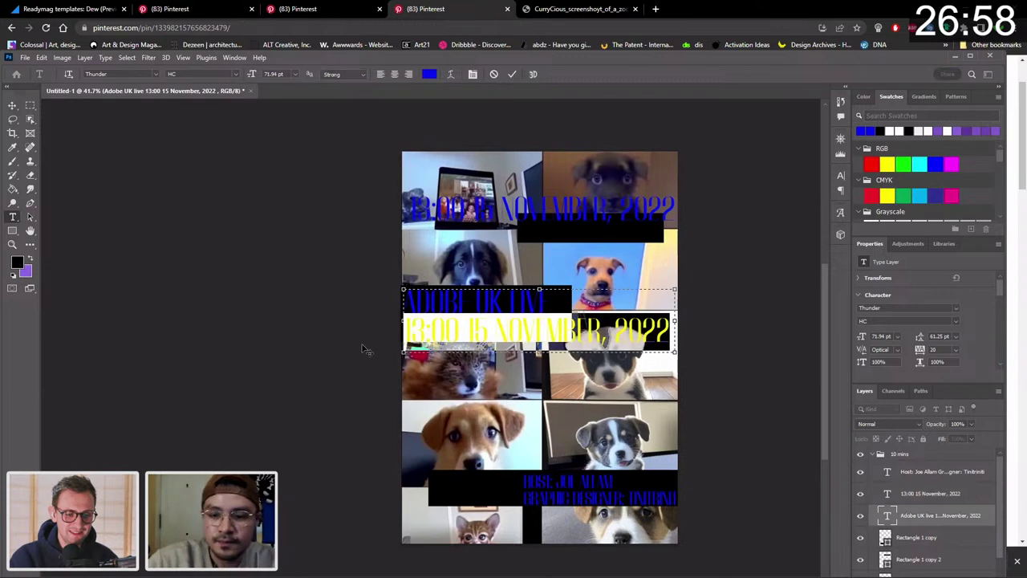
pyautogui.press('BackSpace')
pyautogui.press('BackSpace')
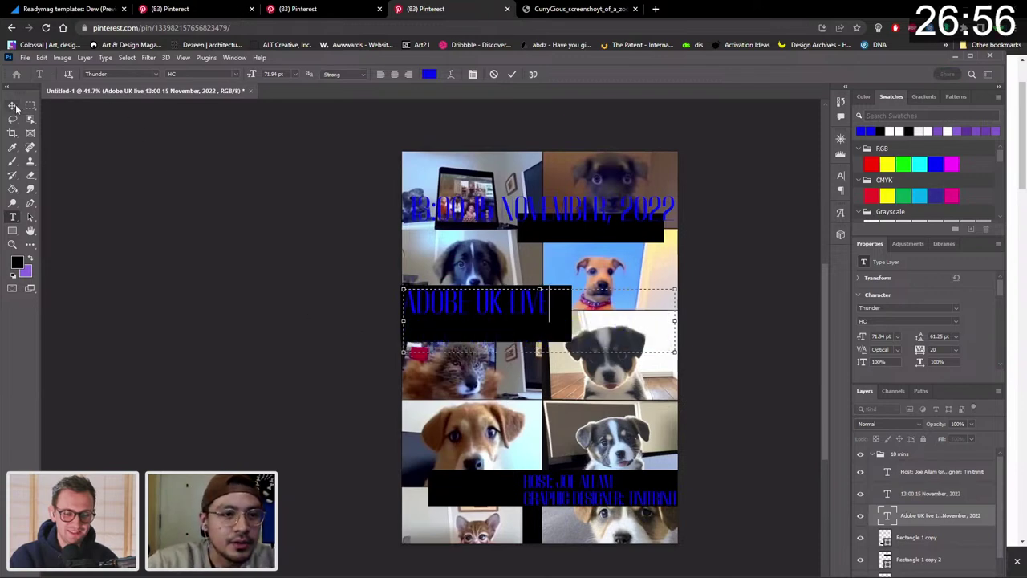
pyautogui.click(13, 106)
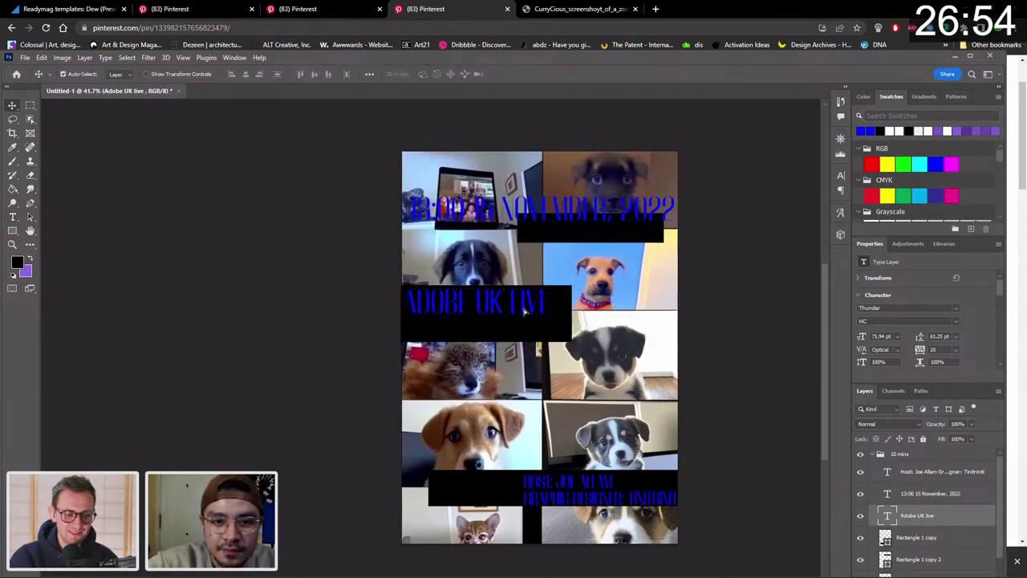
# Lower ADOBE UK LIVE in its bar, enlarge it to about 112%, and show the font list.
pyautogui.moveTo(524, 312); pyautogui.dragTo(525, 316)
pyautogui.hotkey('ctrl', 't')
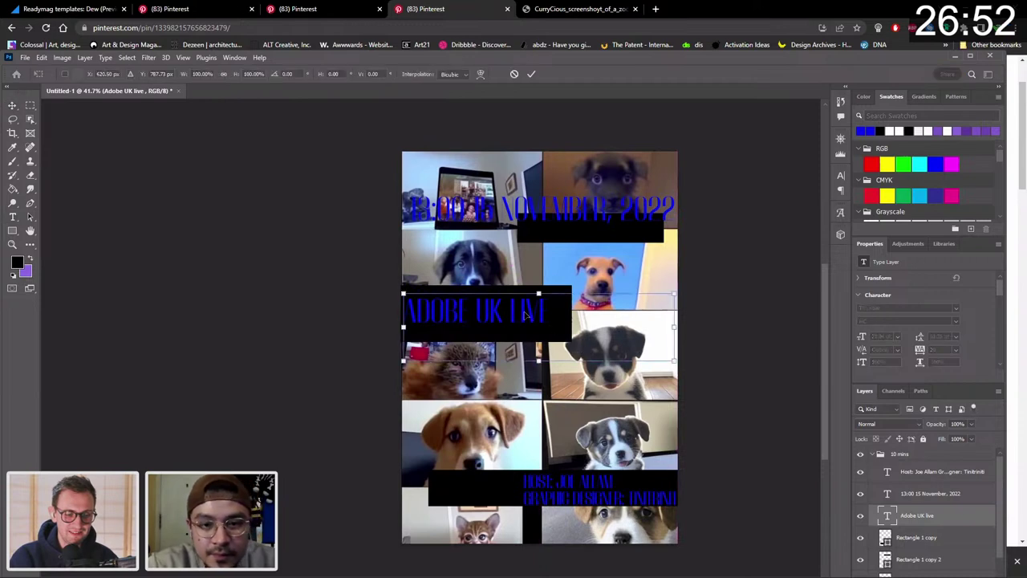
pyautogui.moveTo(676, 363); pyautogui.dragTo(707, 371)
pyautogui.press('Return')
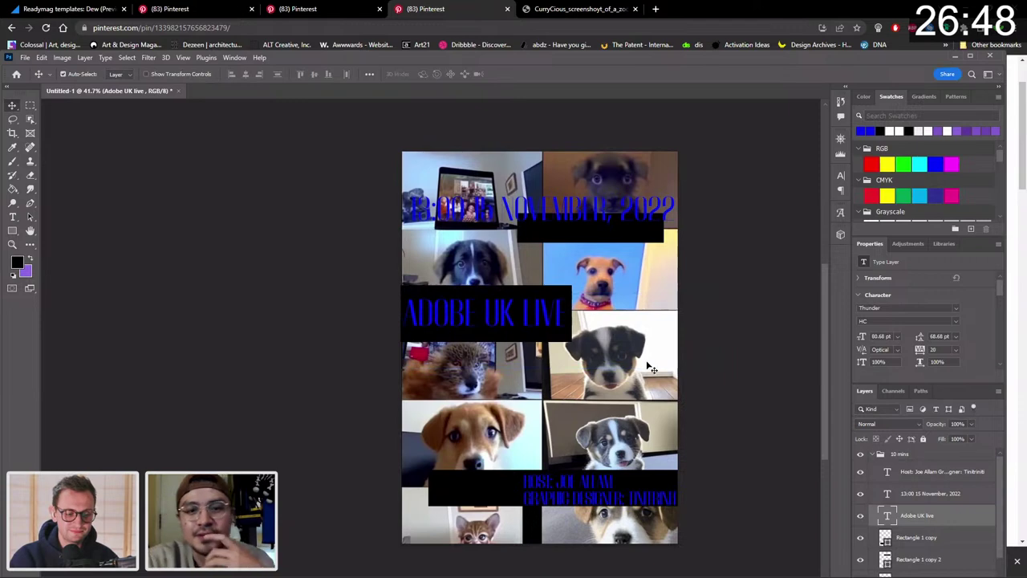
pyautogui.doubleClick(475, 317)
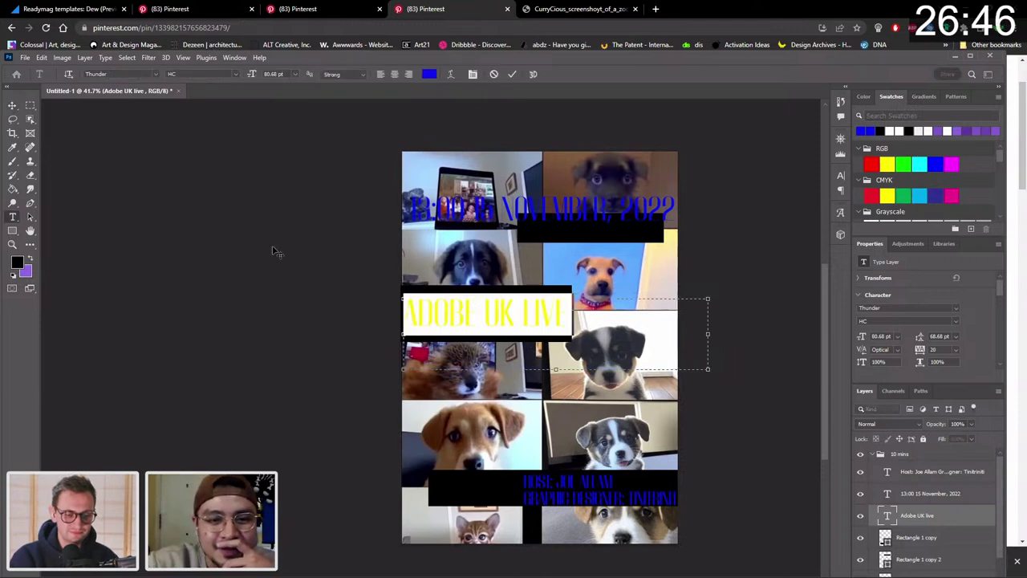
pyautogui.click(11, 107)
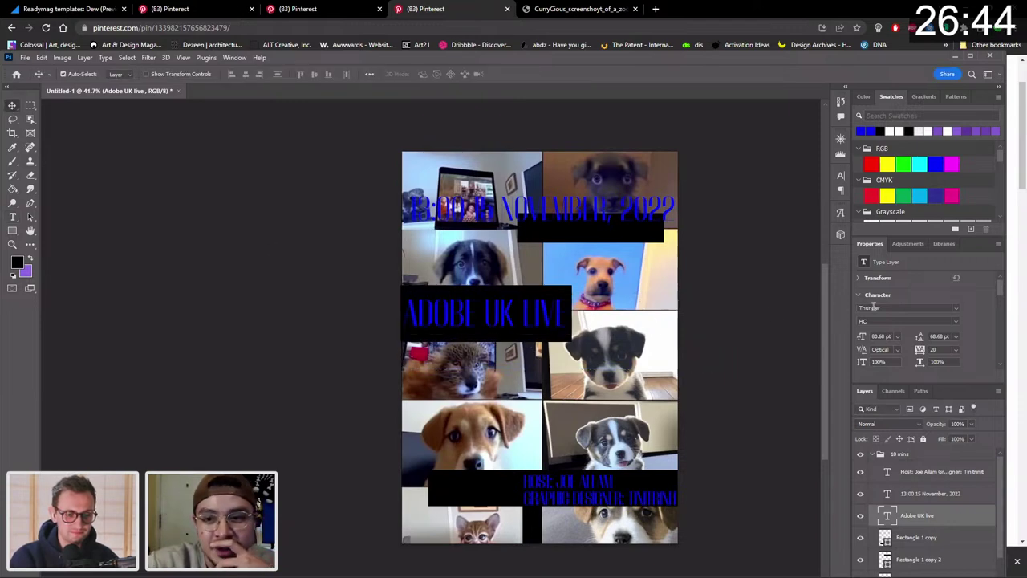
pyautogui.click(957, 307)
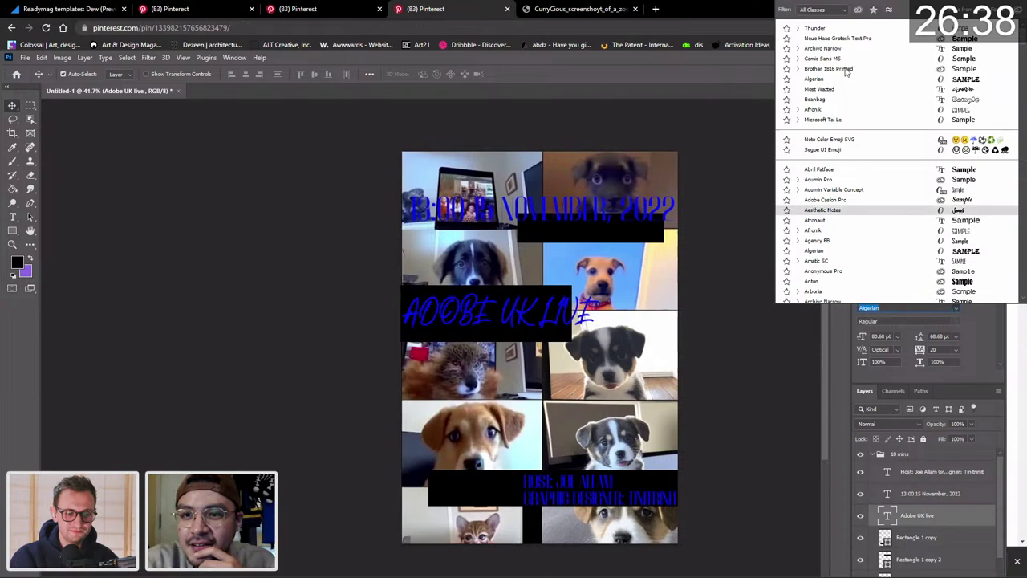
# Set the title in Neue Haas Grotesk Text Pro and scale it down to fit.
pyautogui.press('Down')
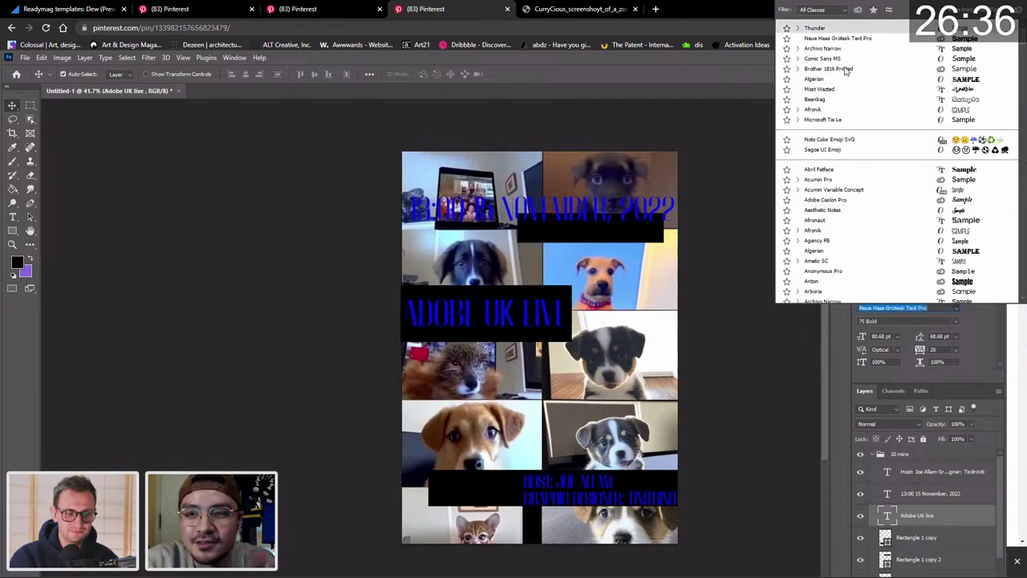
pyautogui.press('Return')
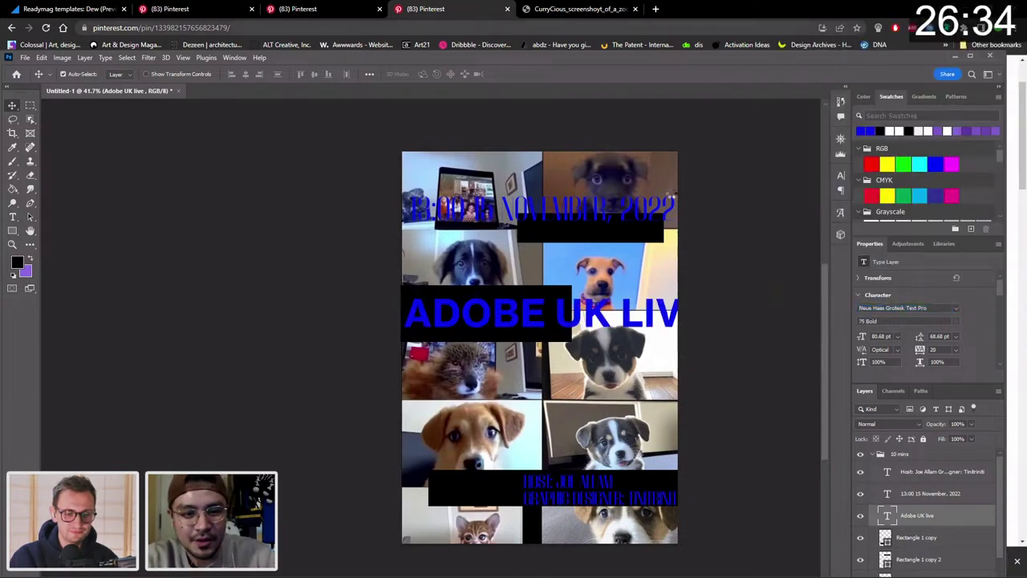
pyautogui.hotkey('ctrl', 't')
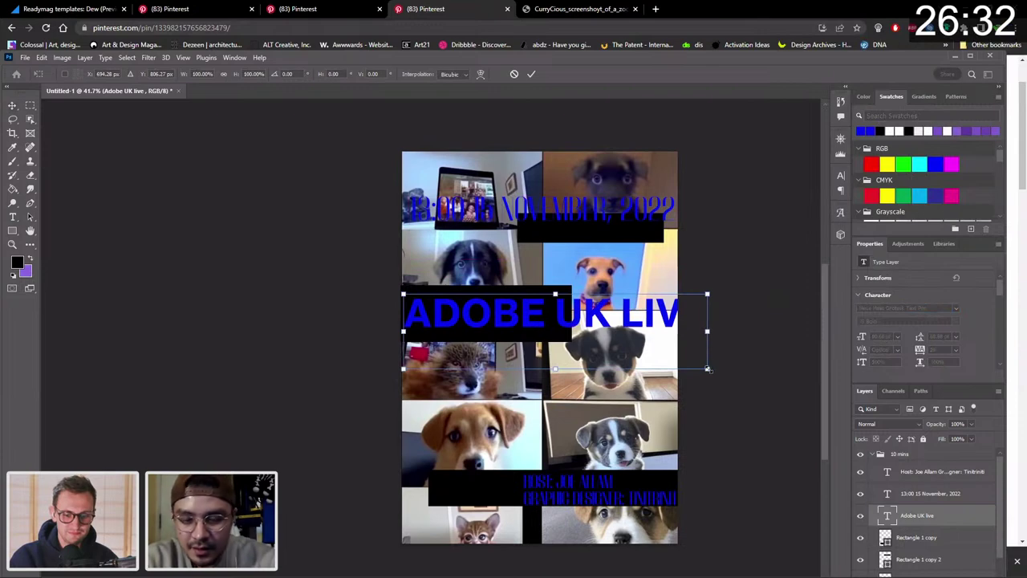
pyautogui.moveTo(707, 368); pyautogui.dragTo(631, 334)
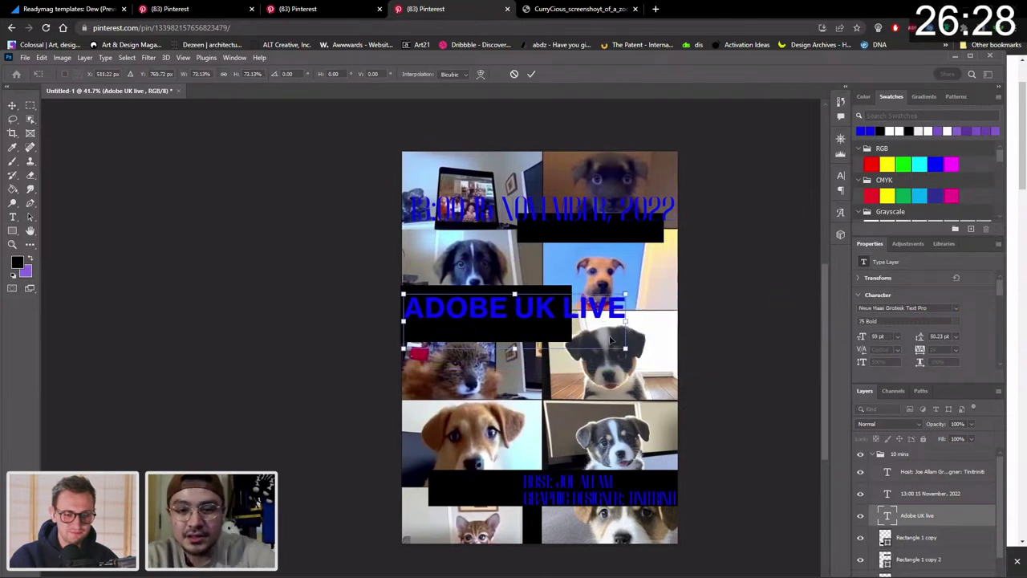
pyautogui.press('Return')
# Widen and shorten the title's black bar to 1071 px to match the text.
pyautogui.click(562, 341)
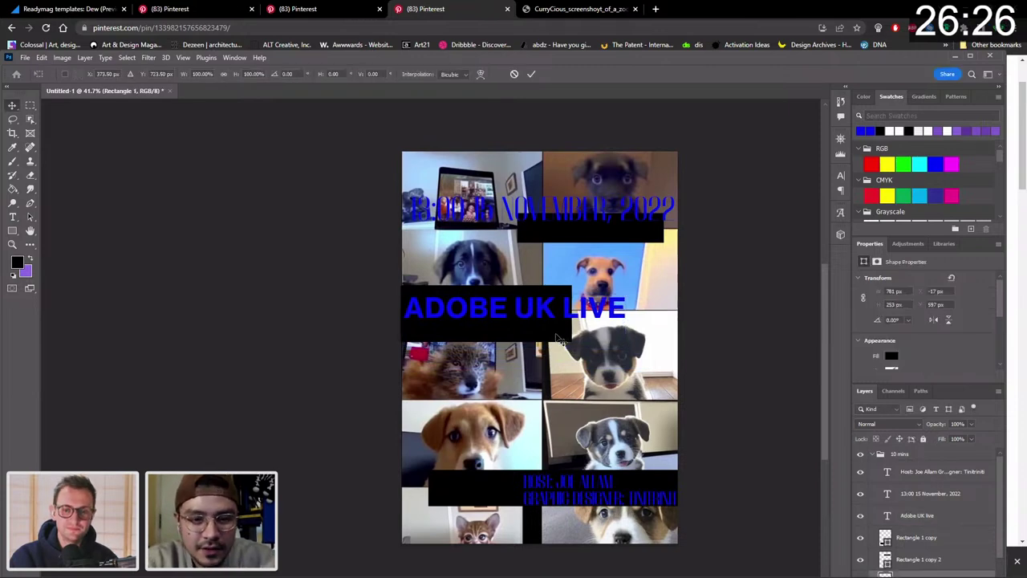
pyautogui.hotkey('ctrl', 't')
pyautogui.moveTo(571, 313); pyautogui.dragTo(636, 313)
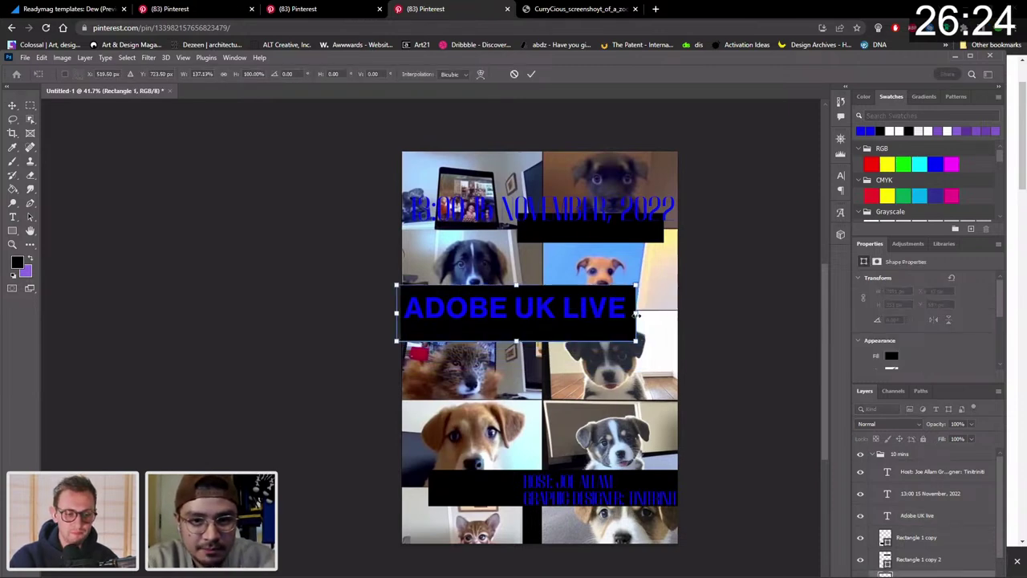
pyautogui.moveTo(517, 341); pyautogui.dragTo(520, 332)
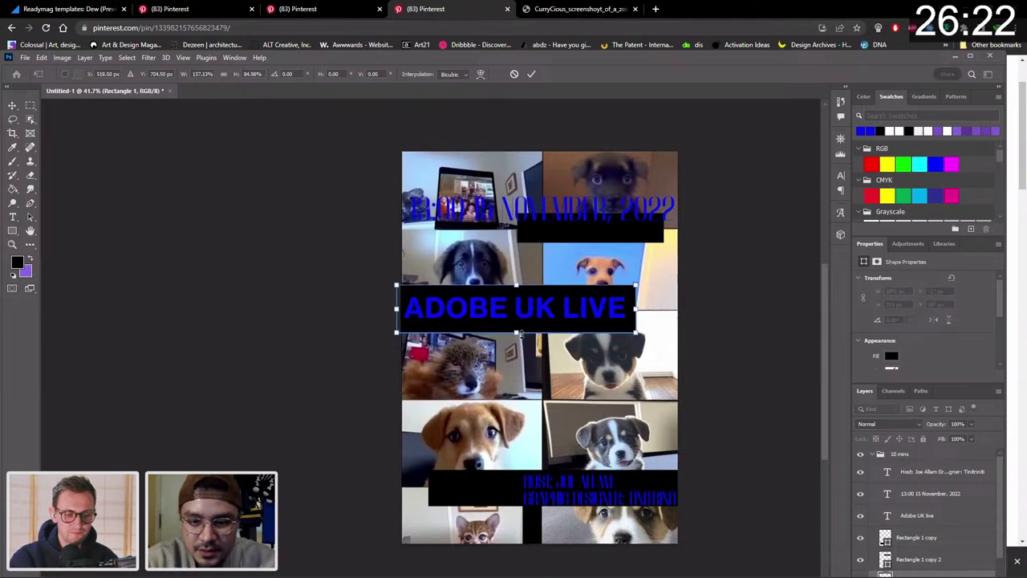
pyautogui.press('Return')
pyautogui.doubleClick(433, 309)
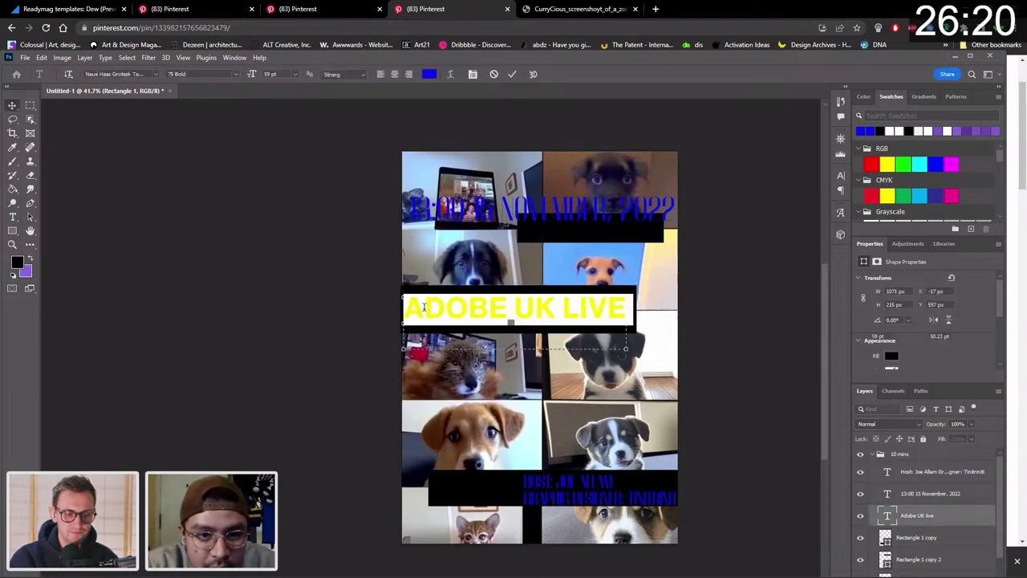
pyautogui.click(422, 308)
# Set the initial letter A in Ladi Dense at 90 pt.
pyautogui.doubleClick(418, 307)
pyautogui.click(418, 308)
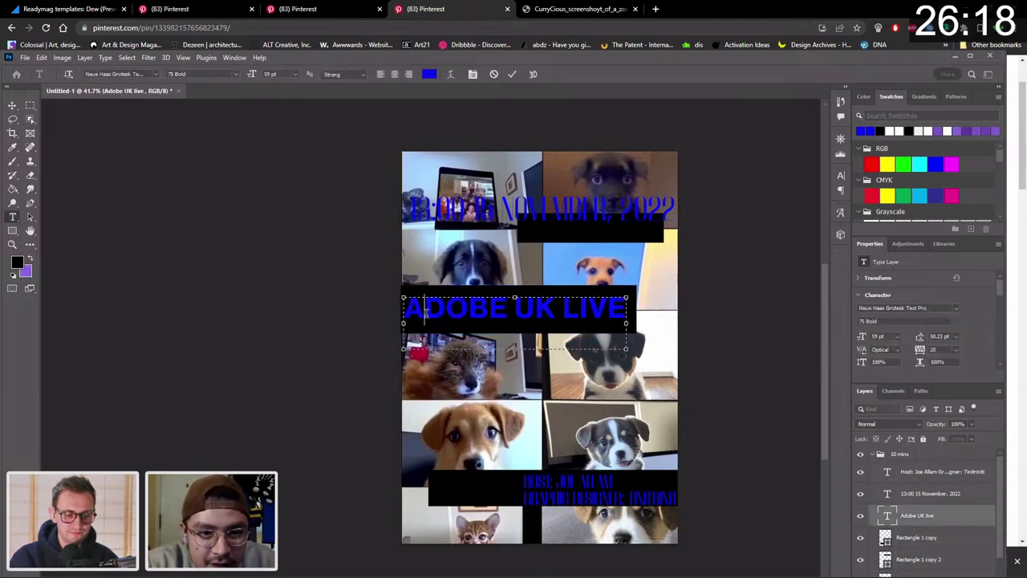
pyautogui.hotkey('shift', 'Right')
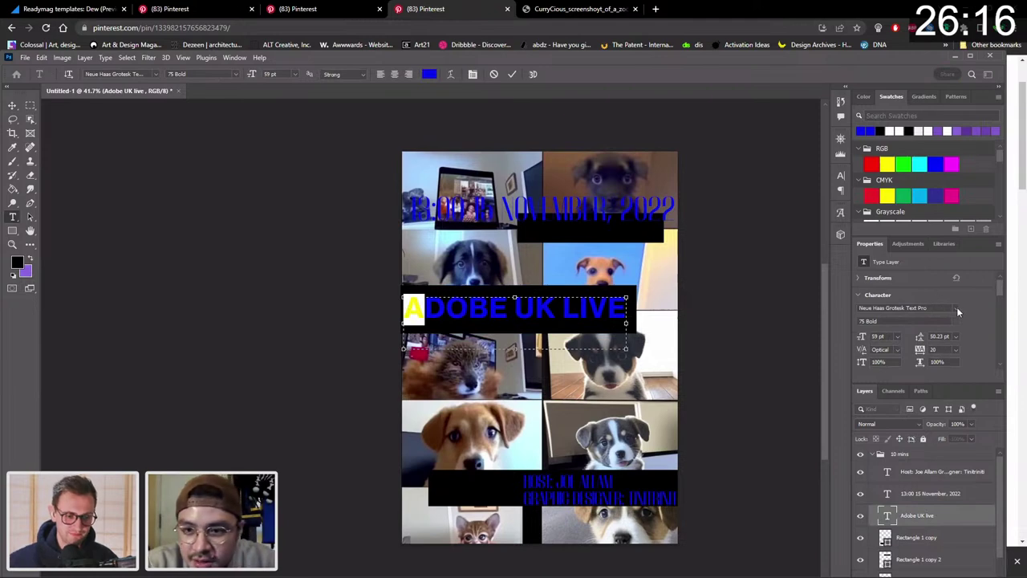
pyautogui.click(955, 308)
pyautogui.write('Lastik')
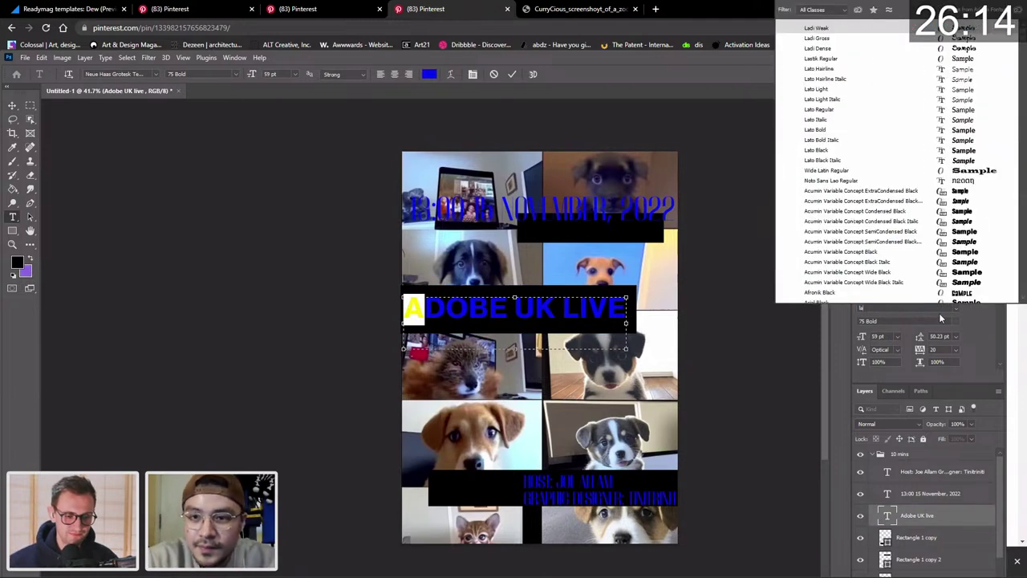
pyautogui.press('Up')
pyautogui.press('Up')
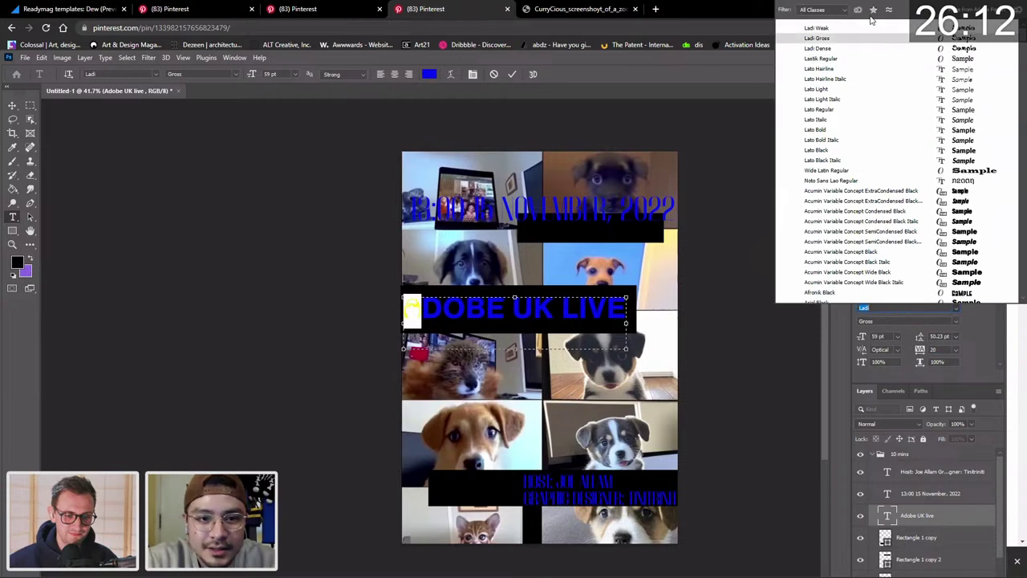
pyautogui.press('Down')
pyautogui.press('Down')
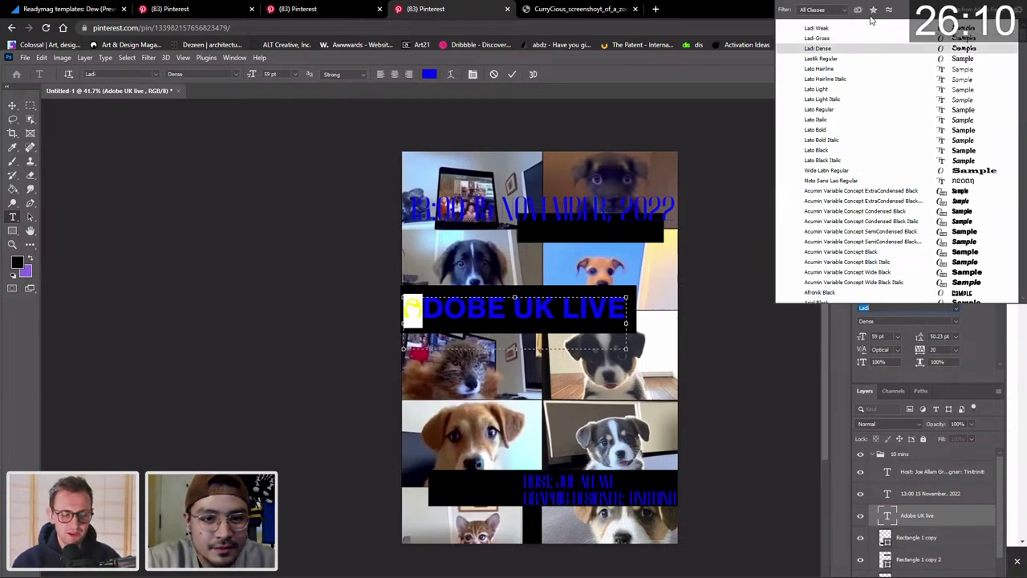
pyautogui.press('Up')
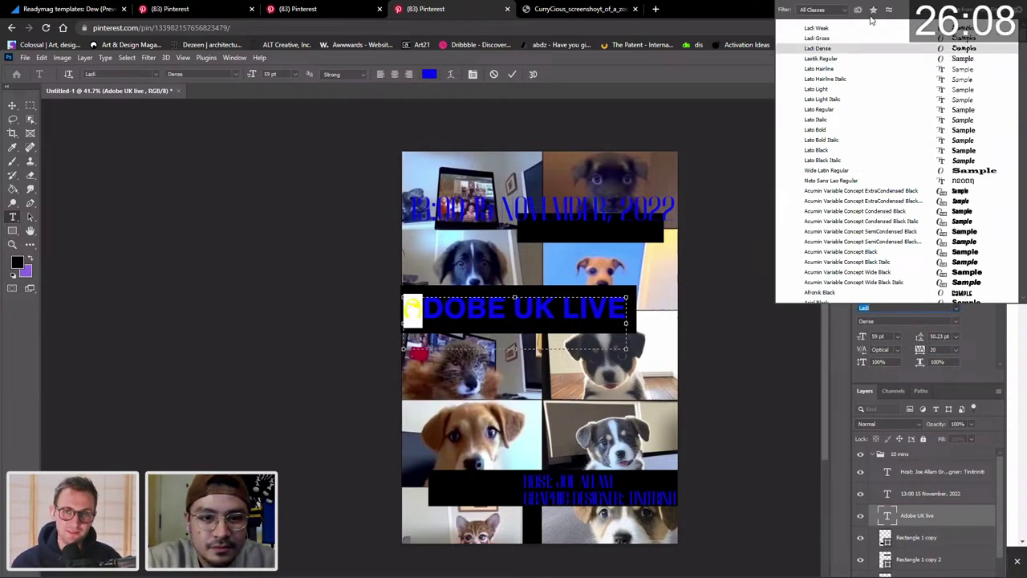
pyautogui.press('Return')
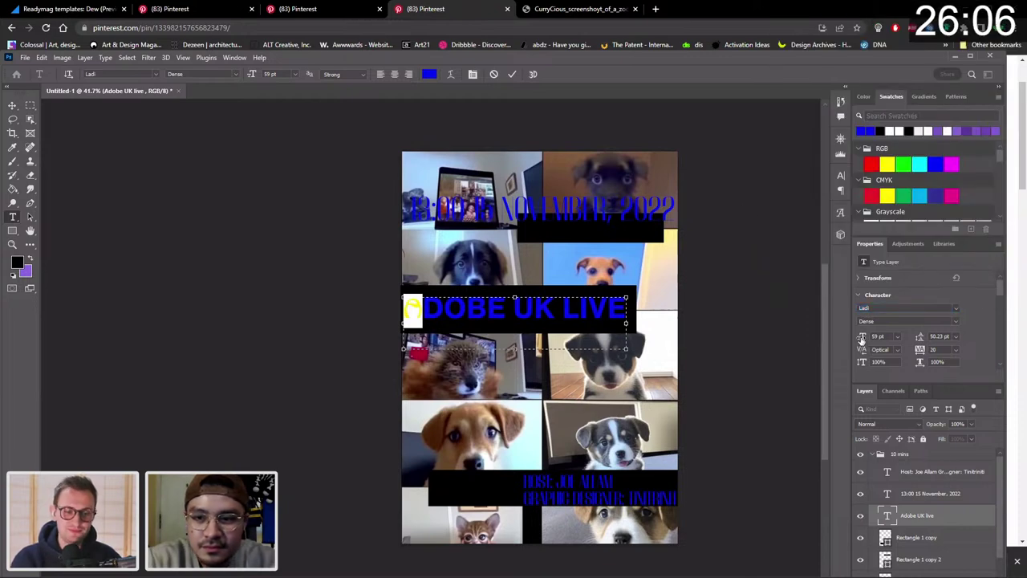
pyautogui.moveTo(861, 338); pyautogui.dragTo(865, 337)
# Apply Neue Protest Regular to the selected letter D.
pyautogui.moveTo(425, 310); pyautogui.dragTo(446, 309)
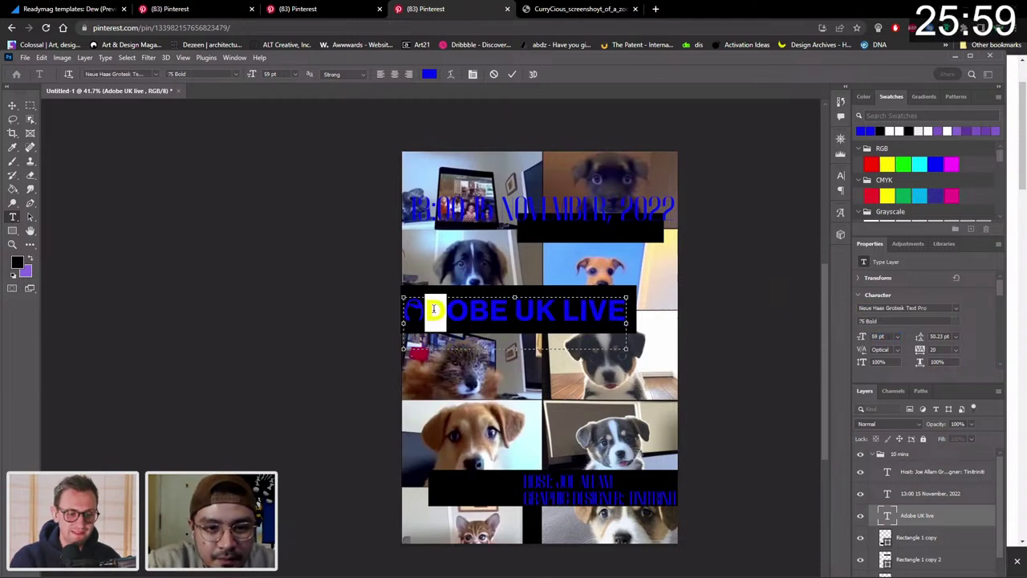
pyautogui.click(944, 307)
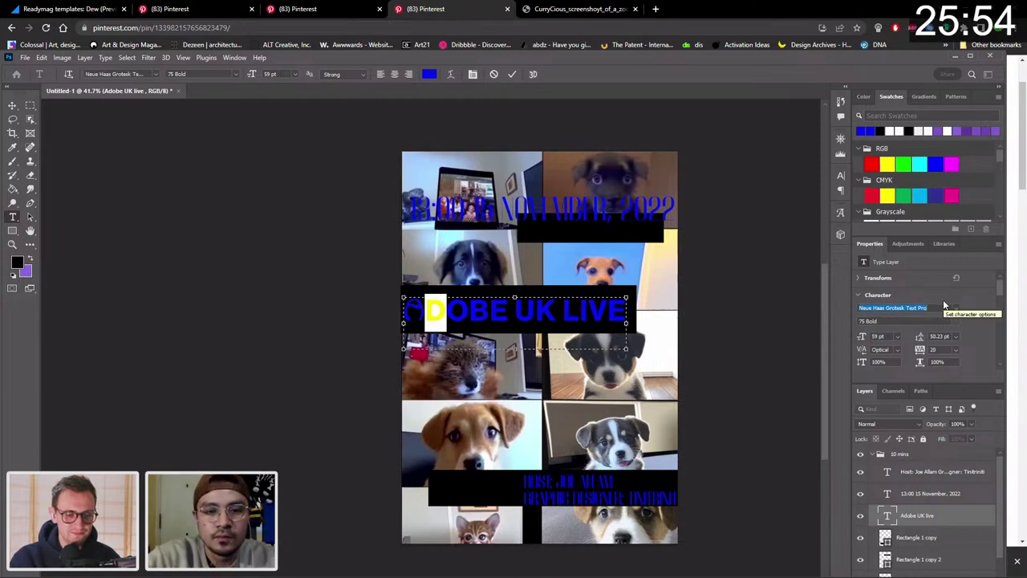
pyautogui.click(944, 307)
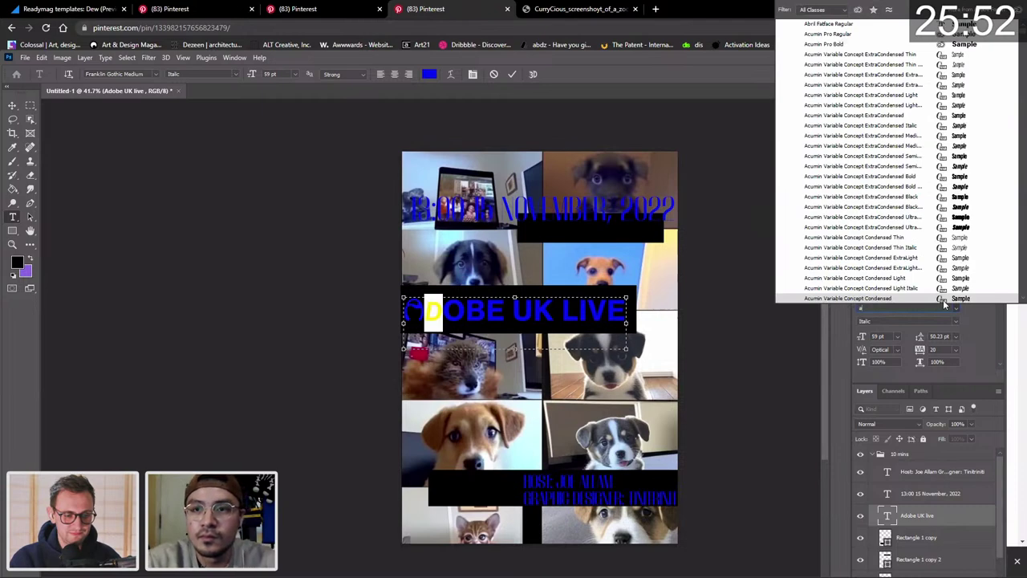
pyautogui.scroll(-10, 944, 304)
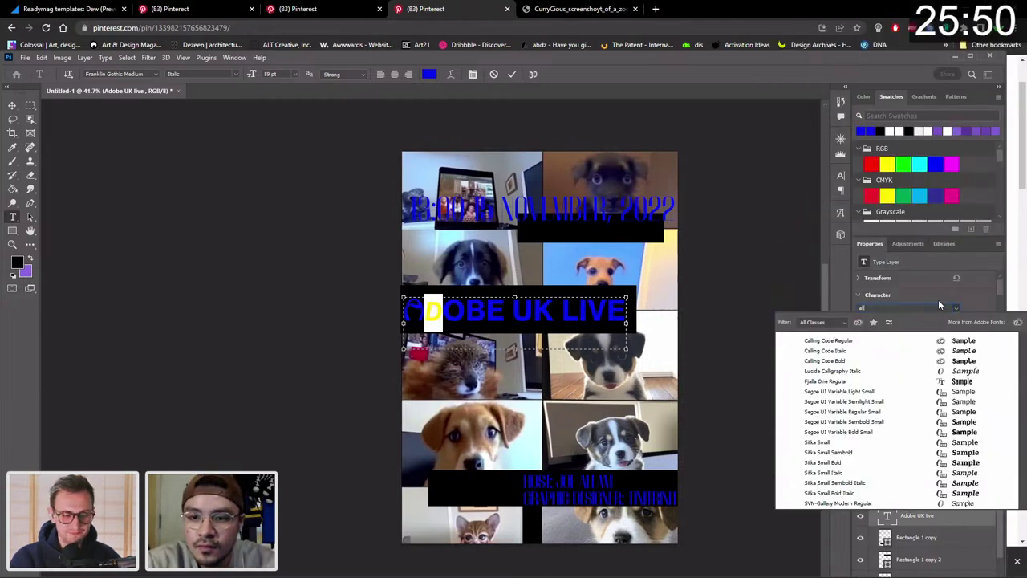
pyautogui.click(889, 300)
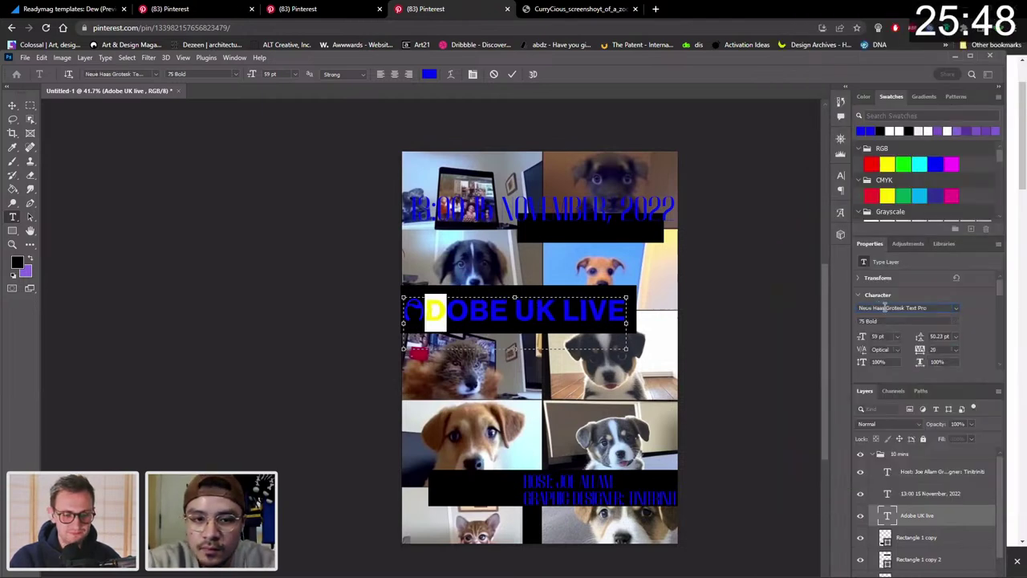
pyautogui.click(885, 307)
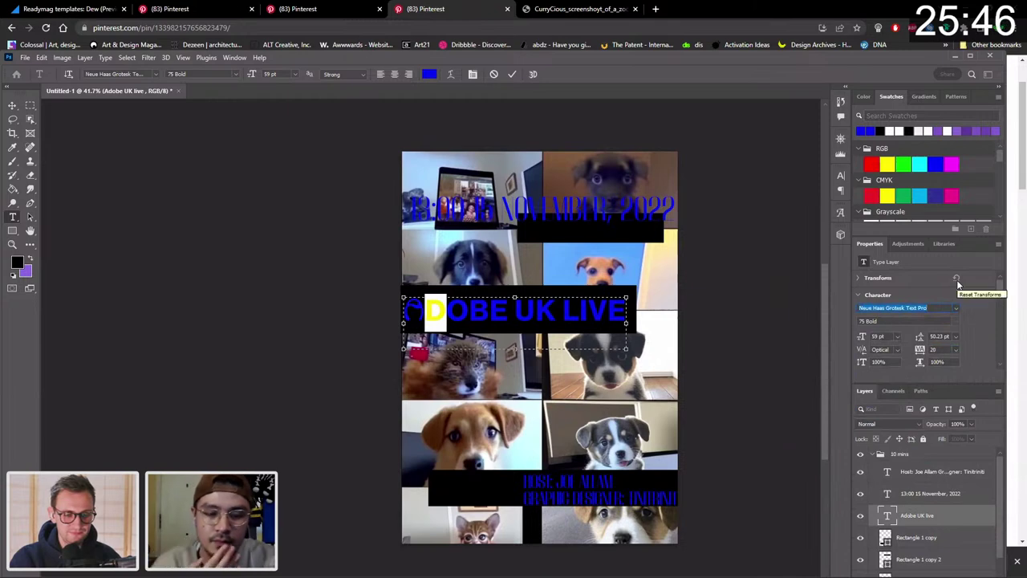
pyautogui.write('d')
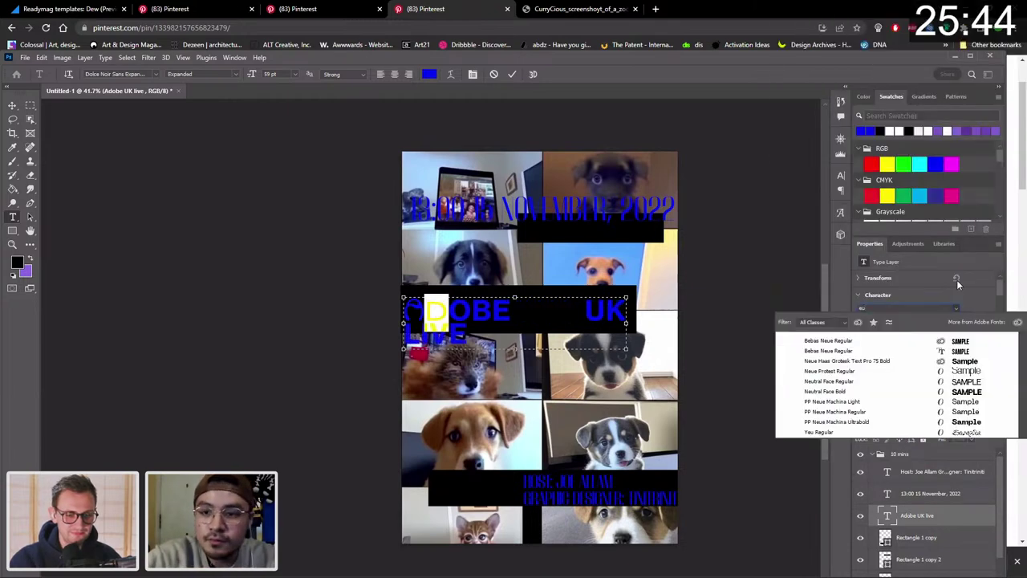
pyautogui.write('o')
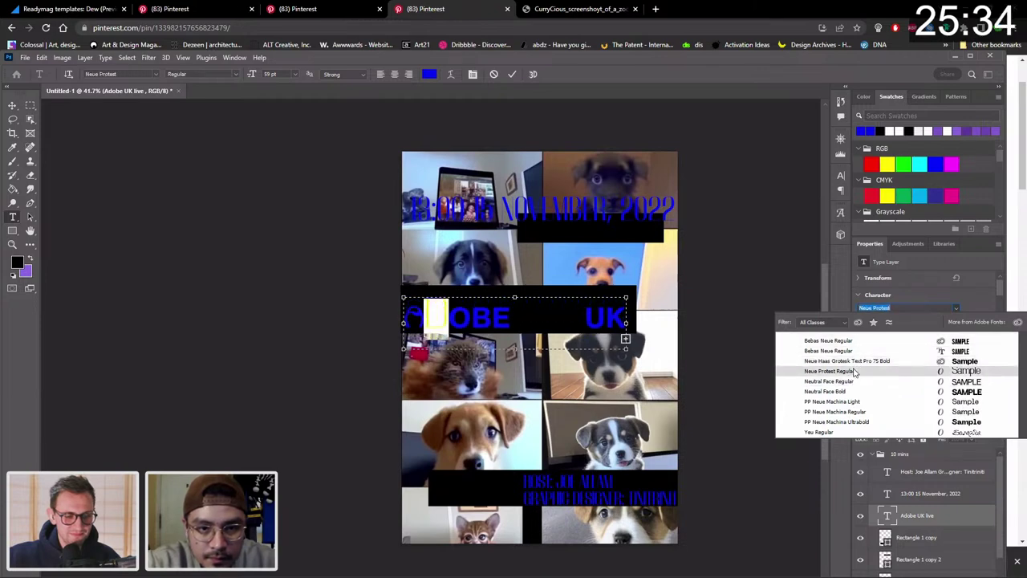
pyautogui.click(843, 371)
# Widen the title text box so ADOBE UK LIVE stays on one line.
pyautogui.moveTo(426, 324); pyautogui.dragTo(719, 368)
pyautogui.click(503, 301)
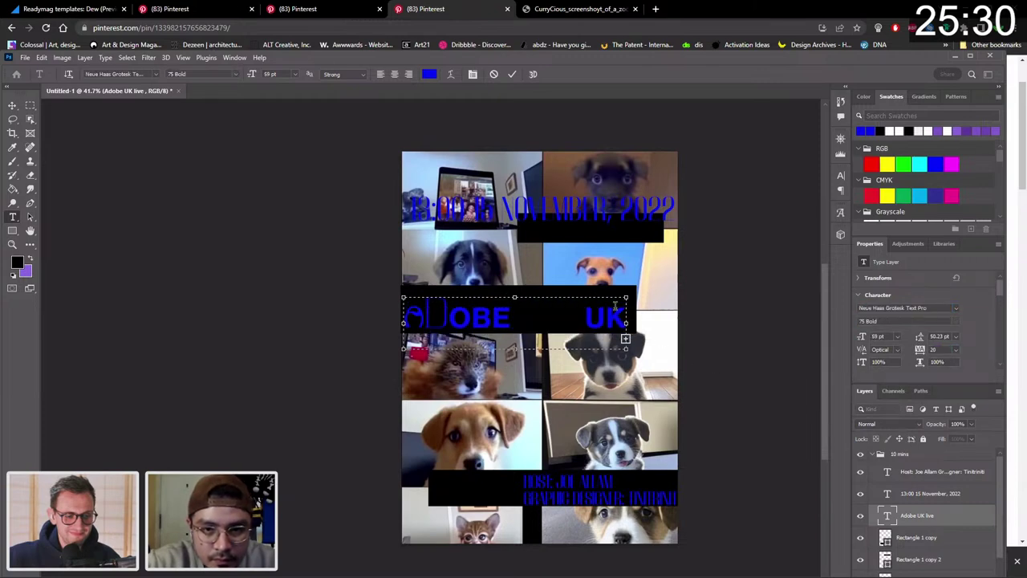
pyautogui.moveTo(639, 325); pyautogui.dragTo(405, 311)
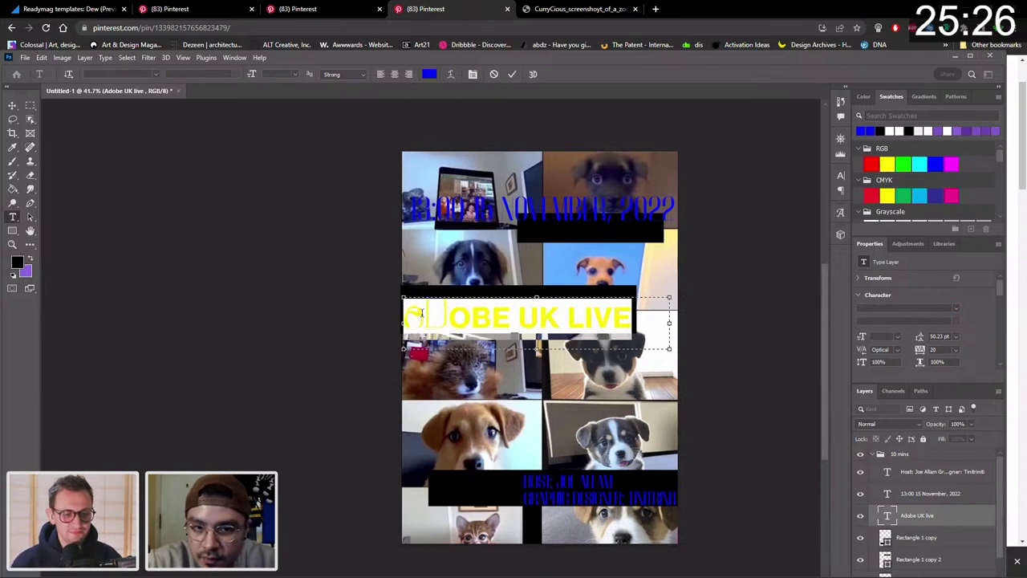
# Switch the Adobe UK live headline from All Caps to mixed case.
pyautogui.scroll(-2, 982, 334)
pyautogui.scroll(-4, 982, 333)
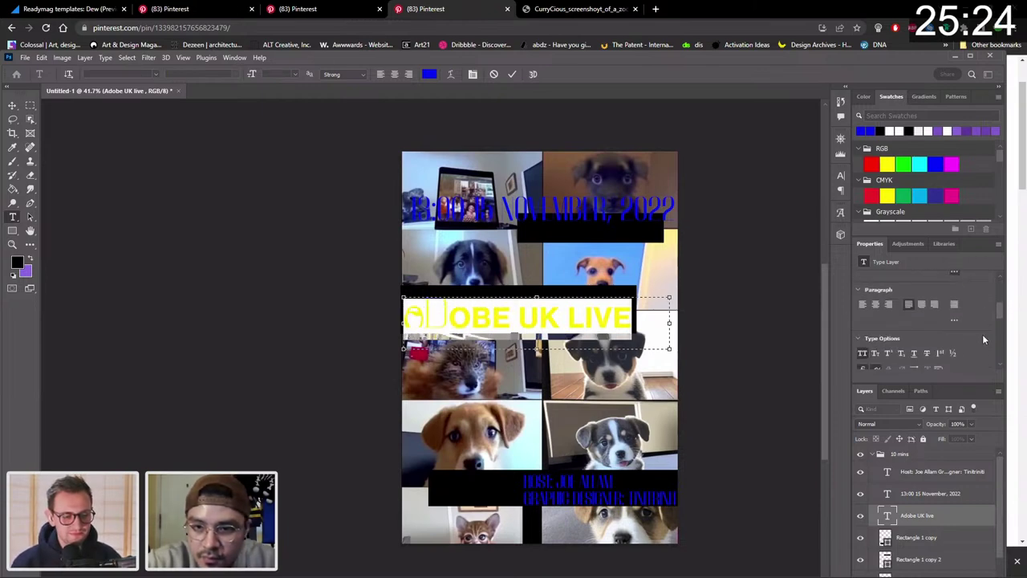
pyautogui.click(864, 336)
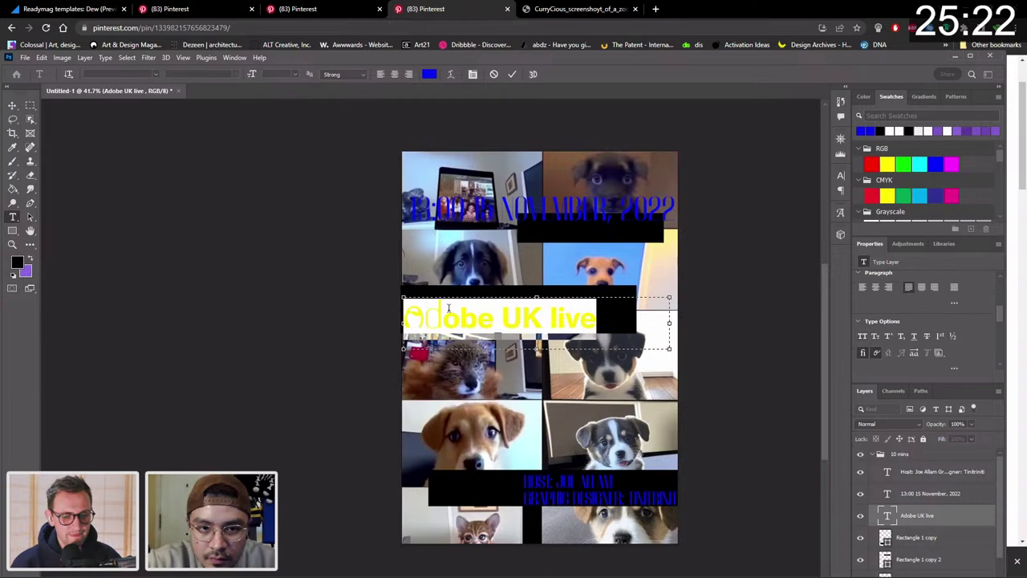
pyautogui.click(482, 311)
# Set the letter o in Adobe in the Beanbag font.
pyautogui.moveTo(462, 318); pyautogui.dragTo(441, 318)
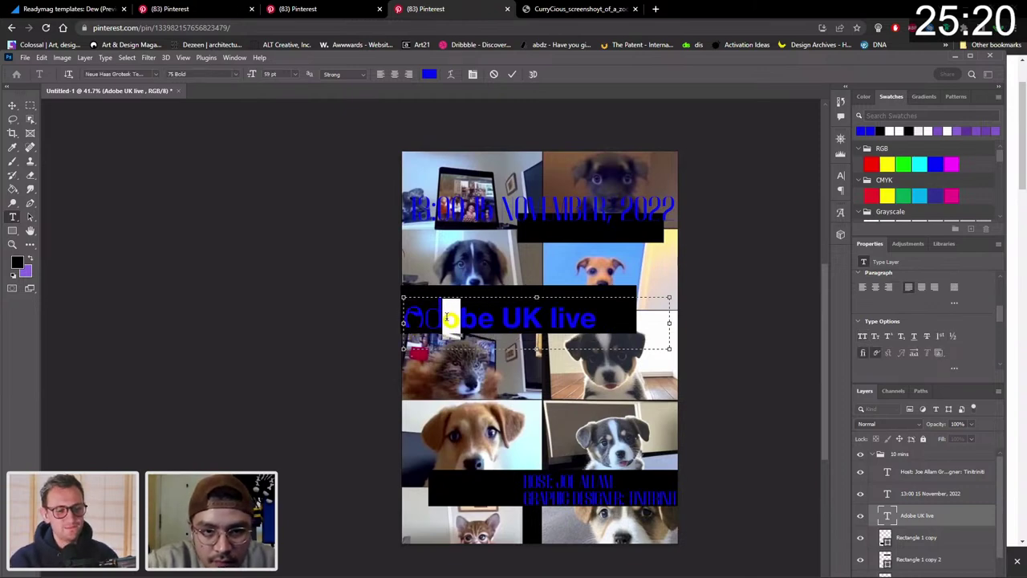
pyautogui.scroll(3, 918, 303)
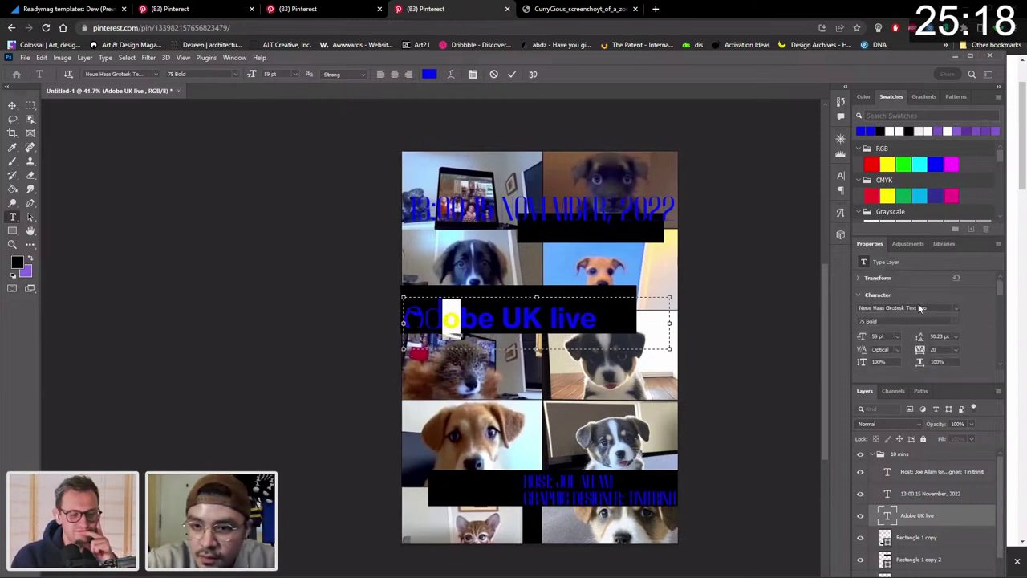
pyautogui.click(955, 308)
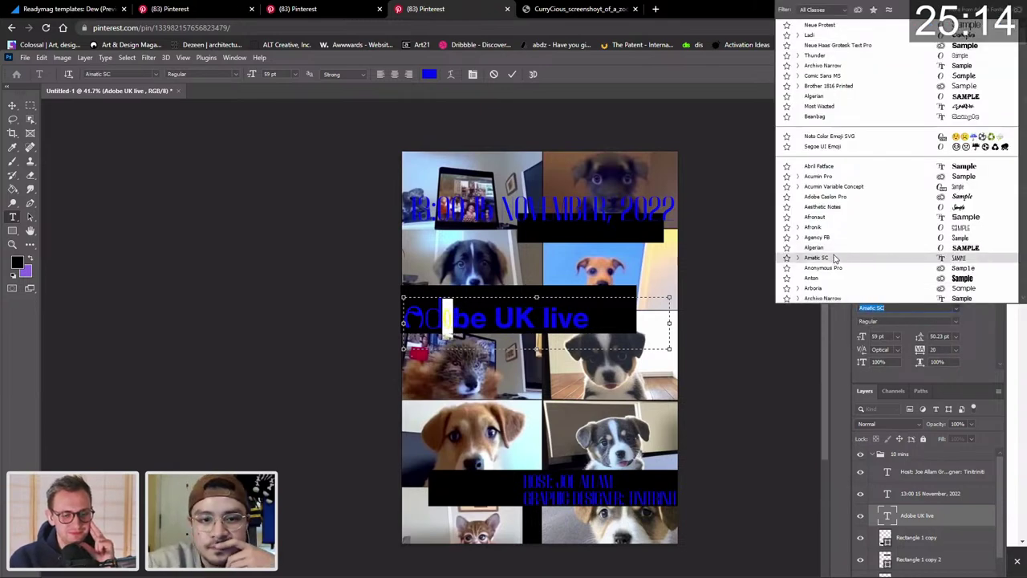
pyautogui.scroll(-3, 835, 258)
pyautogui.scroll(-1, 834, 258)
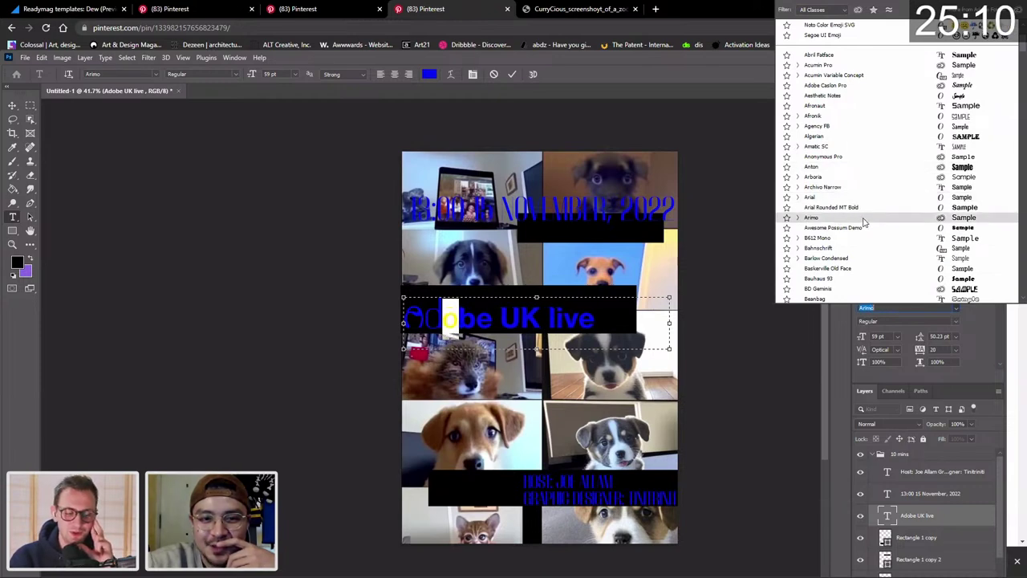
pyautogui.scroll(-4, 872, 218)
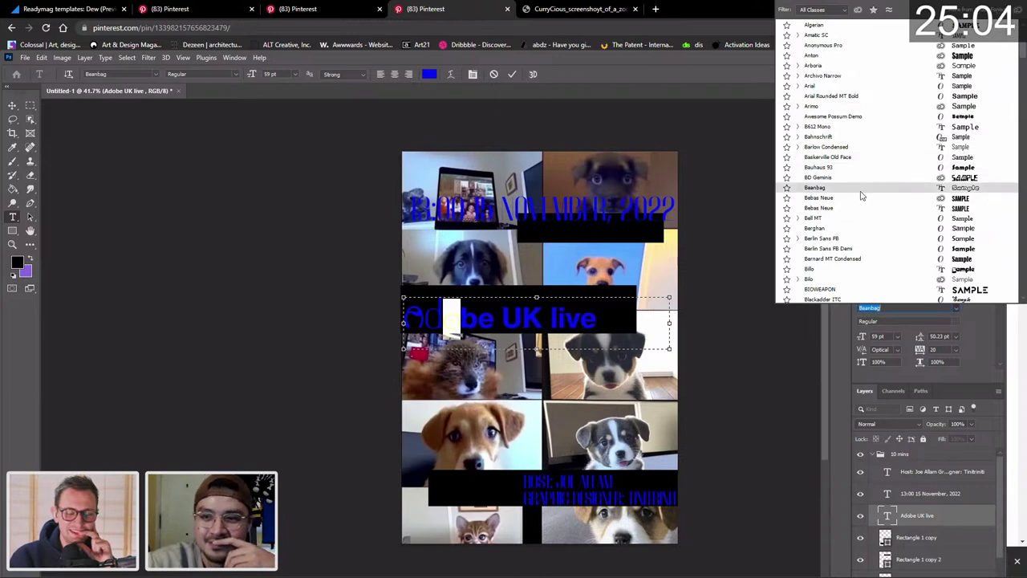
pyautogui.click(861, 194)
pyautogui.click(478, 318)
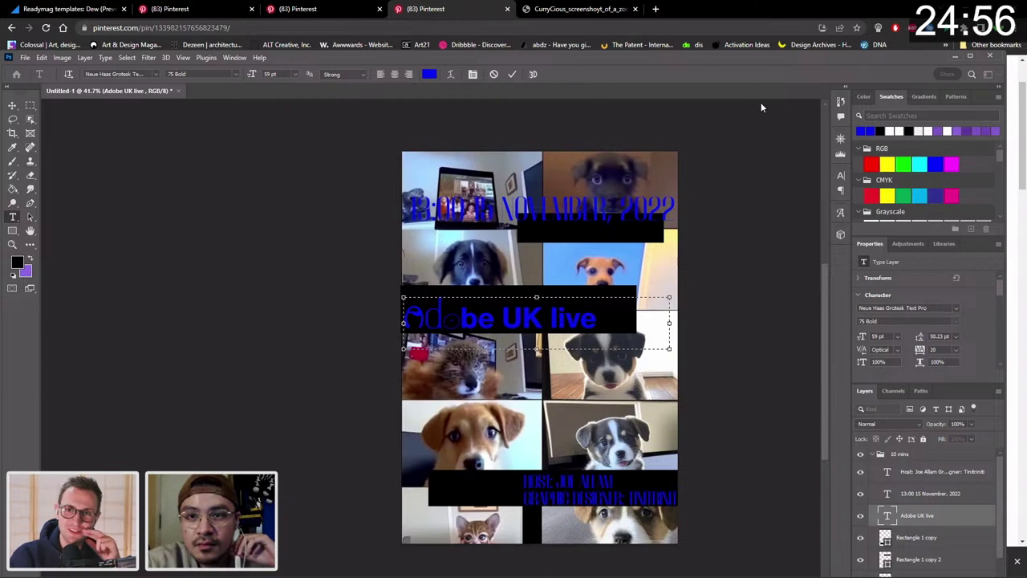
# Set the b in Adobe in Most Wasted and enlarge it from 59 to 80 pt.
pyautogui.moveTo(478, 321); pyautogui.dragTo(460, 321)
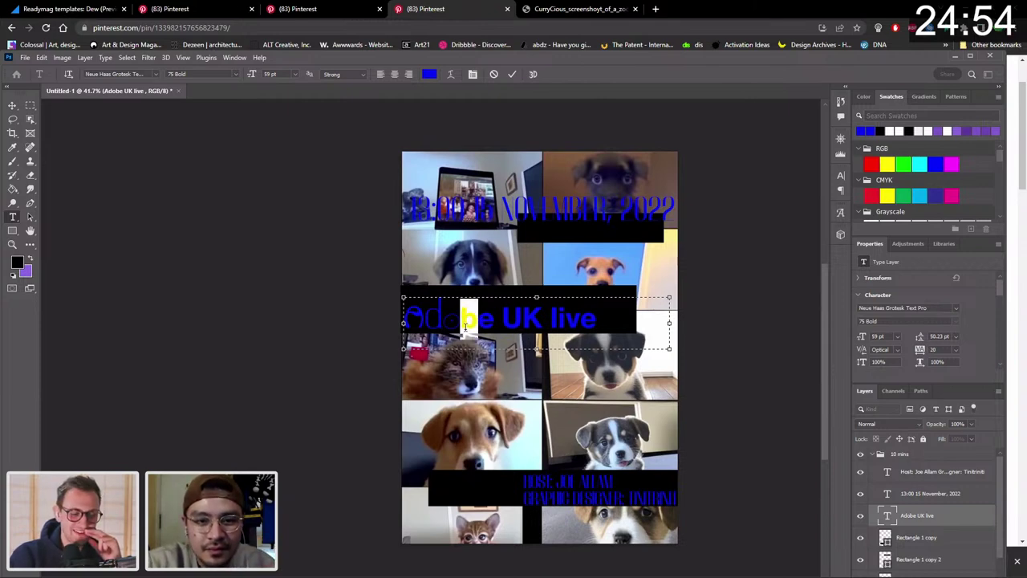
pyautogui.click(955, 308)
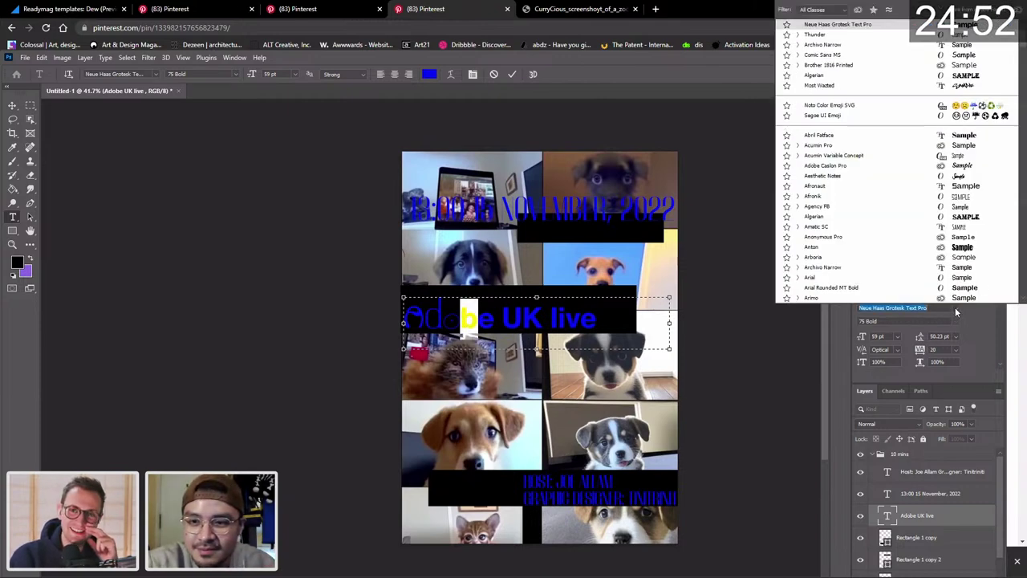
pyautogui.scroll(-1, 858, 185)
pyautogui.scroll(-2, 858, 185)
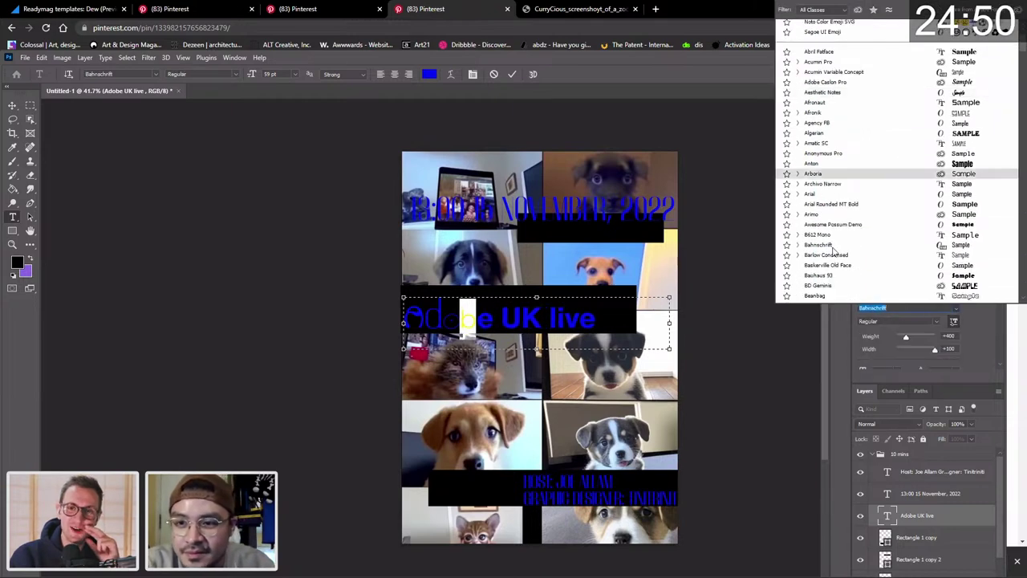
pyautogui.scroll(-4, 843, 268)
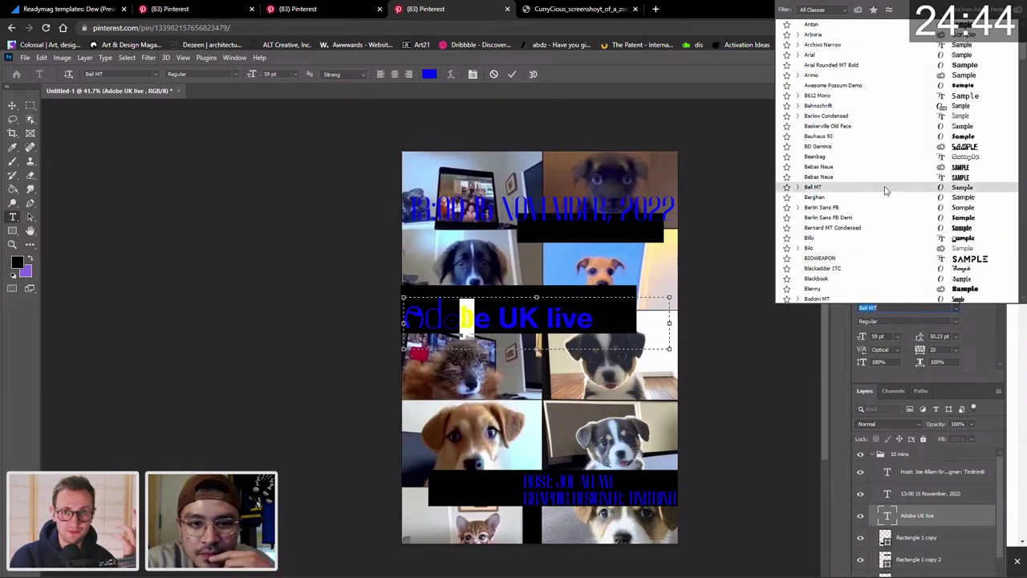
pyautogui.scroll(-8, 882, 189)
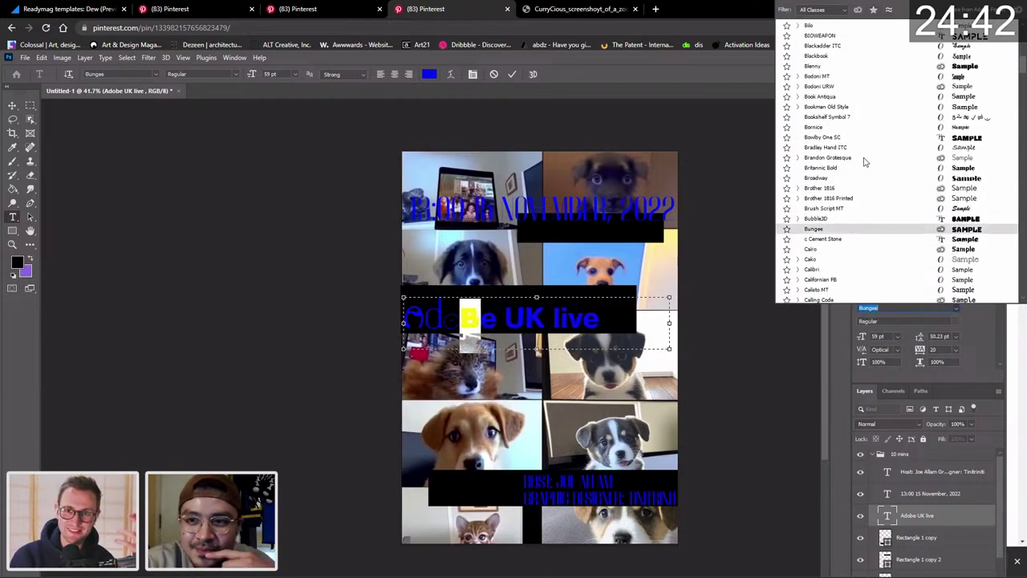
pyautogui.scroll(10, 875, 176)
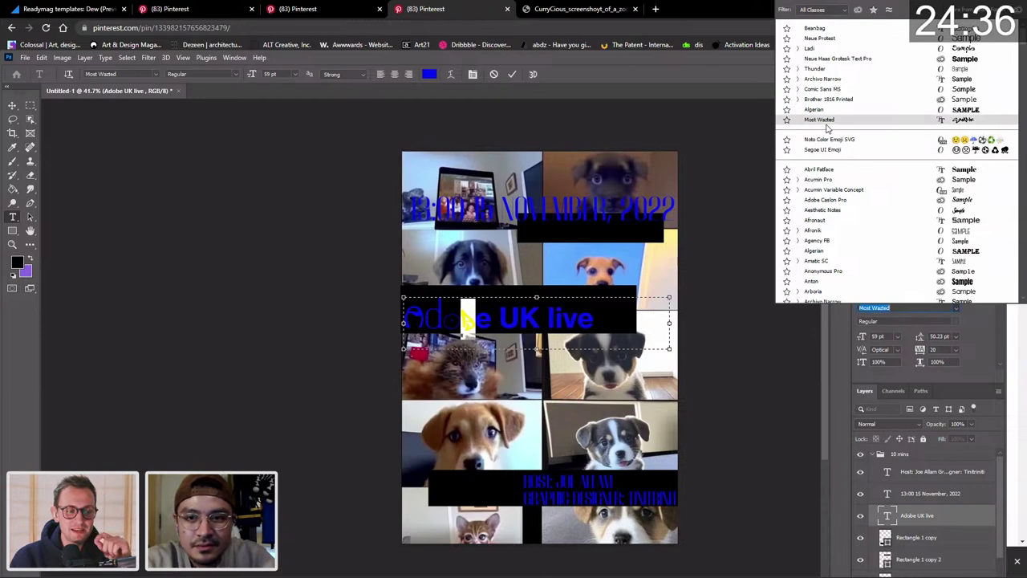
pyautogui.click(827, 120)
pyautogui.click(879, 337)
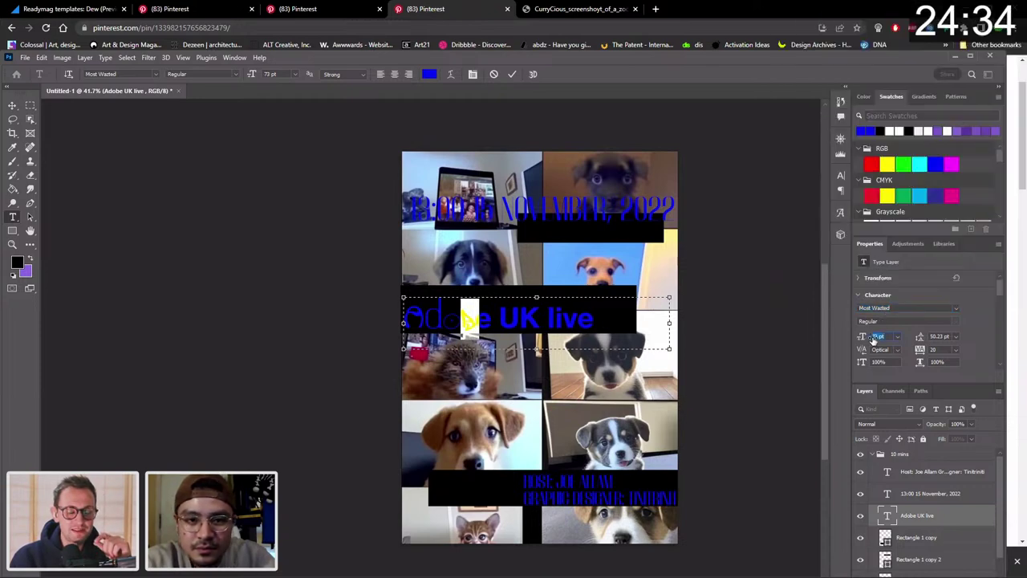
pyautogui.scroll(20, 880, 337)
pyautogui.scroll(10, 880, 338)
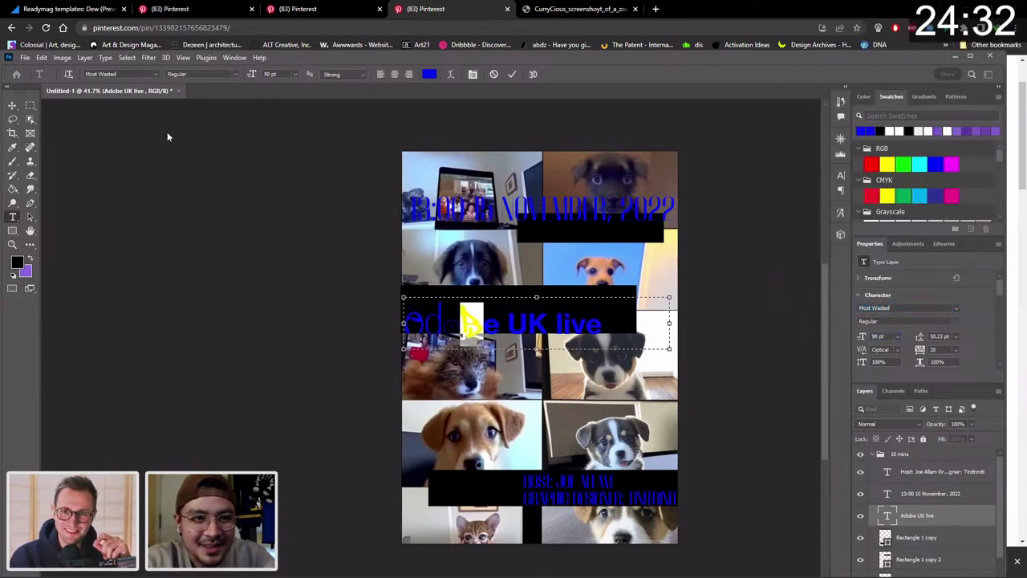
pyautogui.click(12, 105)
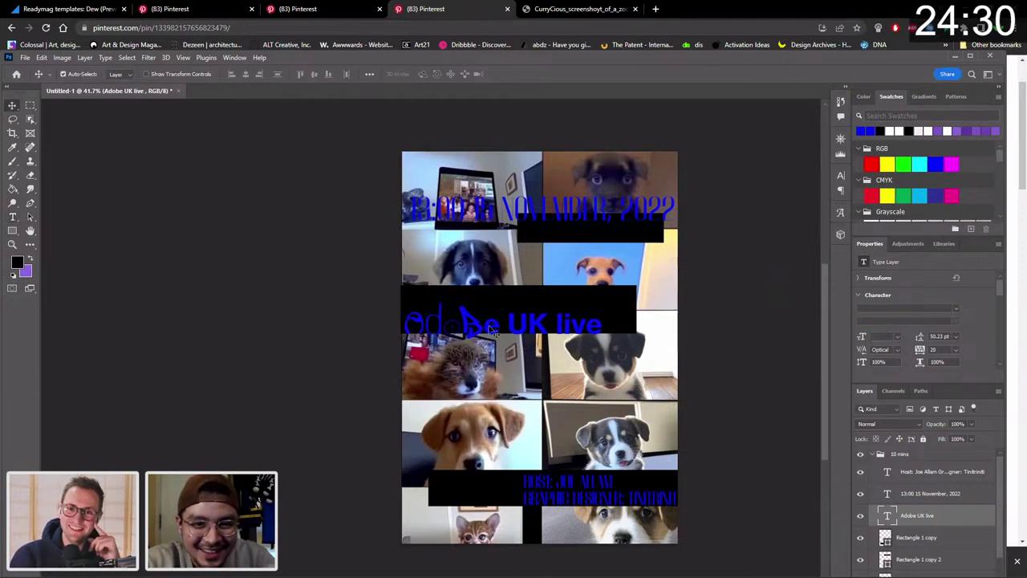
# Nudge the title up and right, then reselect the o in Adobe to check it.
pyautogui.moveTo(489, 329); pyautogui.dragTo(491, 322)
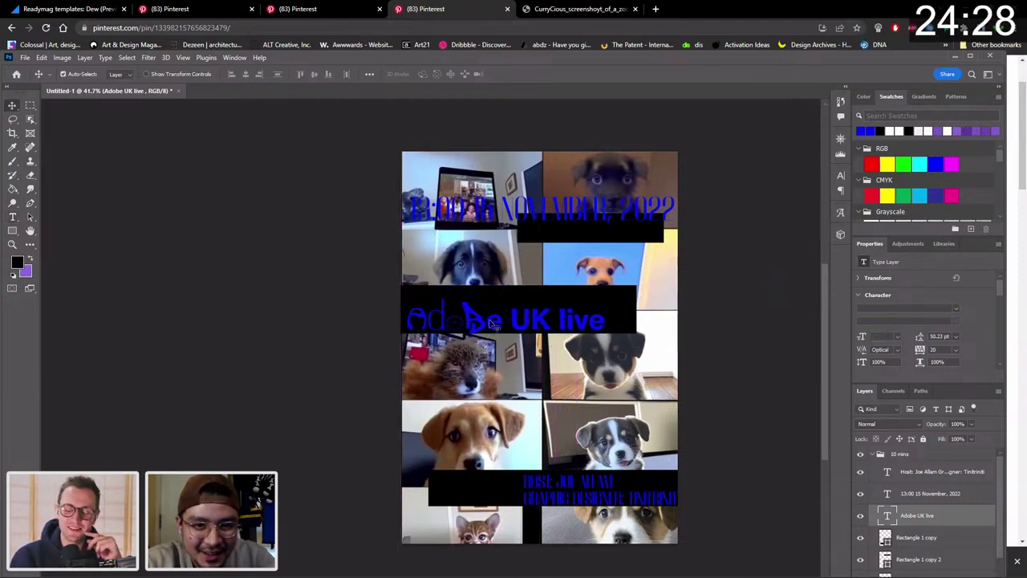
pyautogui.doubleClick(458, 319)
pyautogui.click(463, 318)
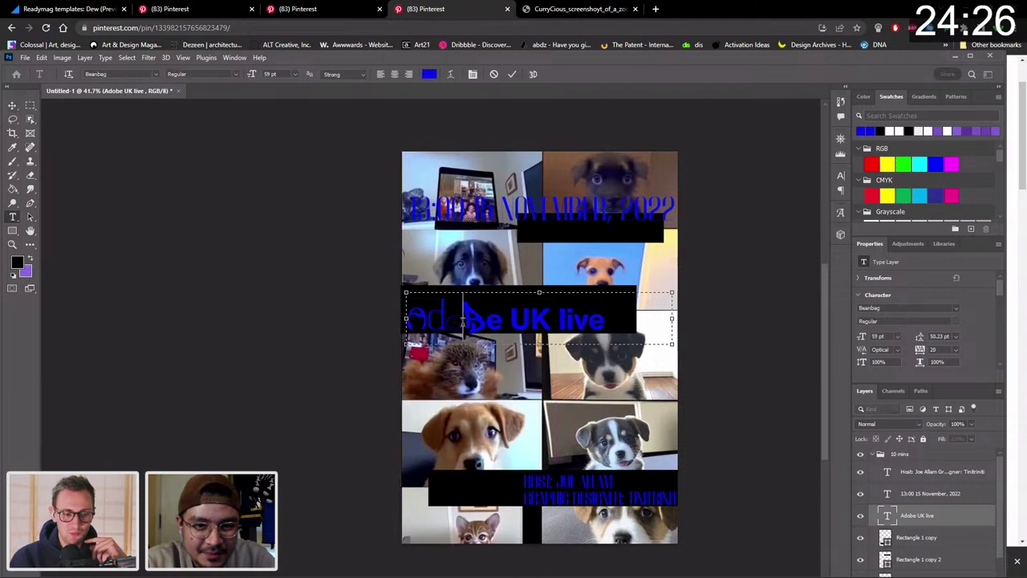
pyautogui.hotkey('shift', 'Left')
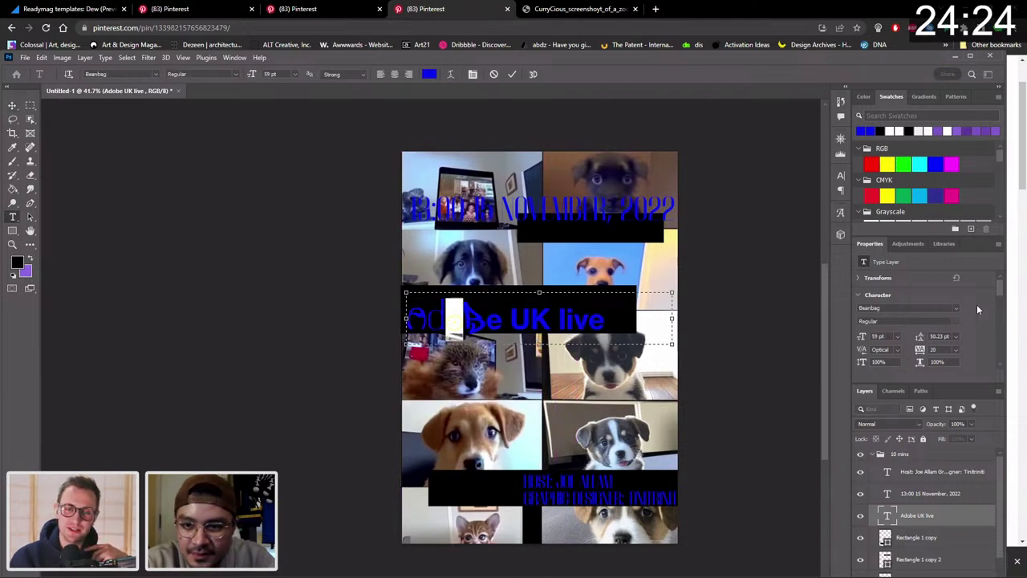
pyautogui.scroll(-3, 982, 308)
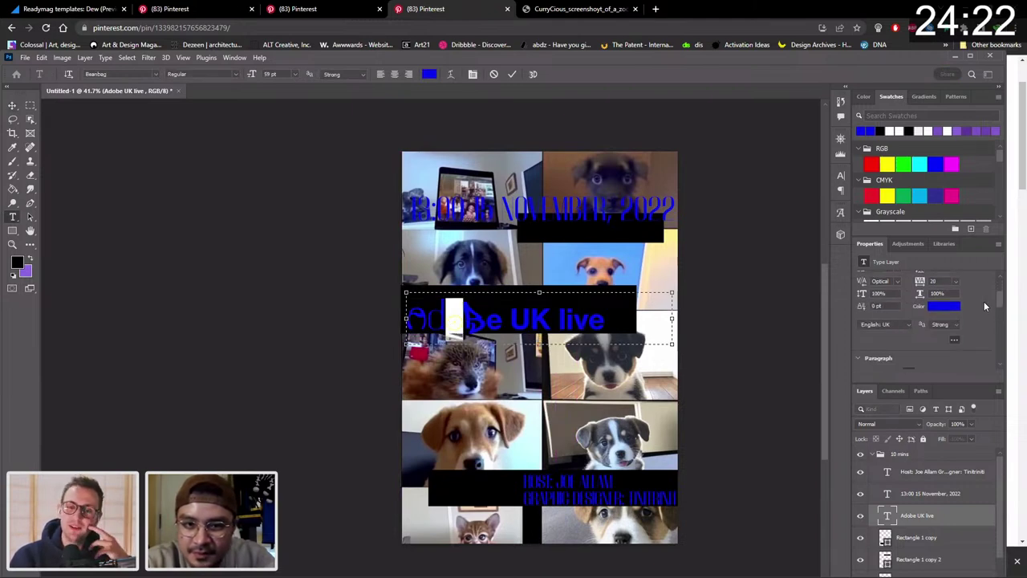
pyautogui.scroll(2, 985, 306)
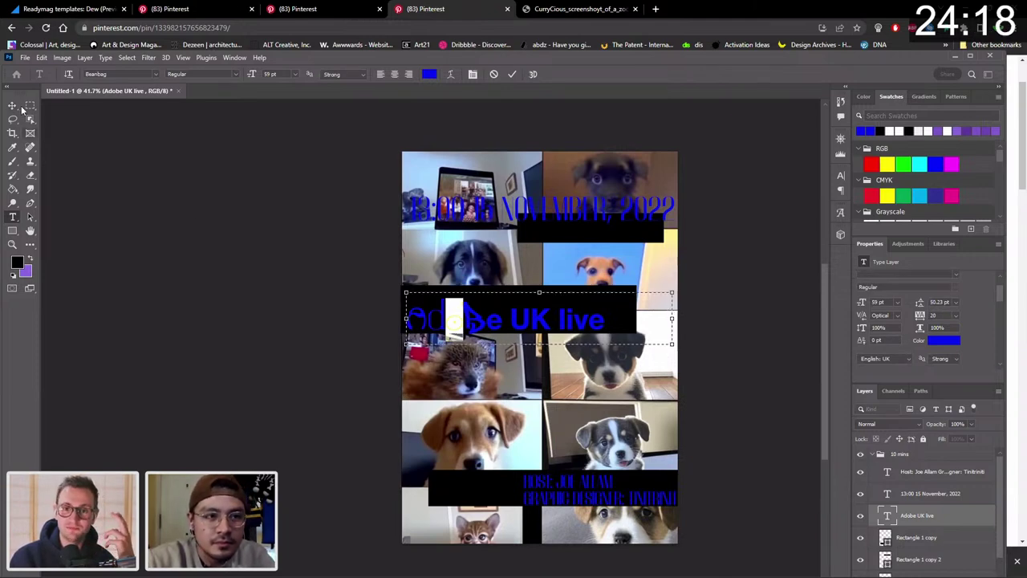
pyautogui.click(16, 106)
# Re-enter the title text to select the b, then the e, of Adobe.
pyautogui.click(429, 320)
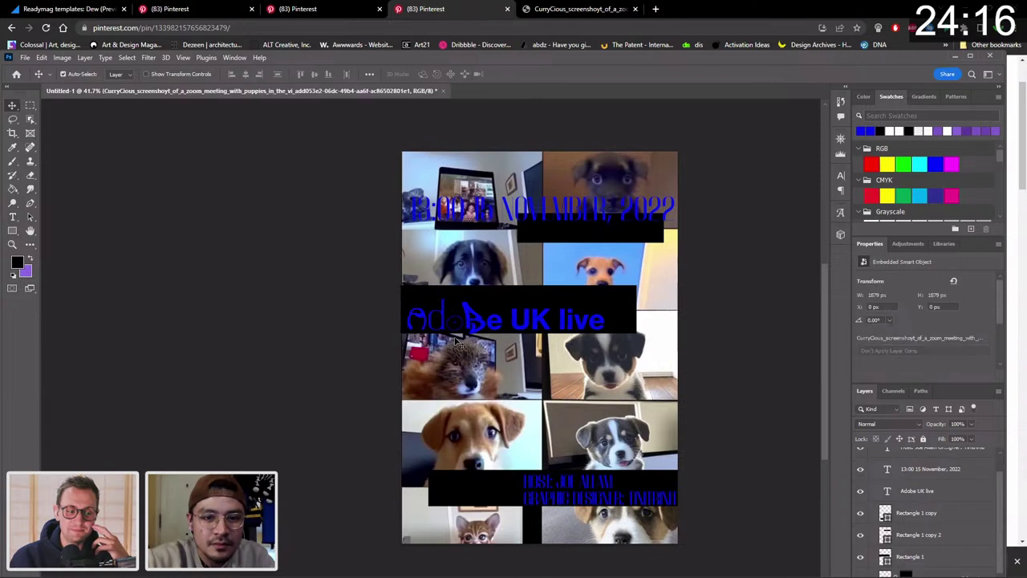
pyautogui.doubleClick(468, 320)
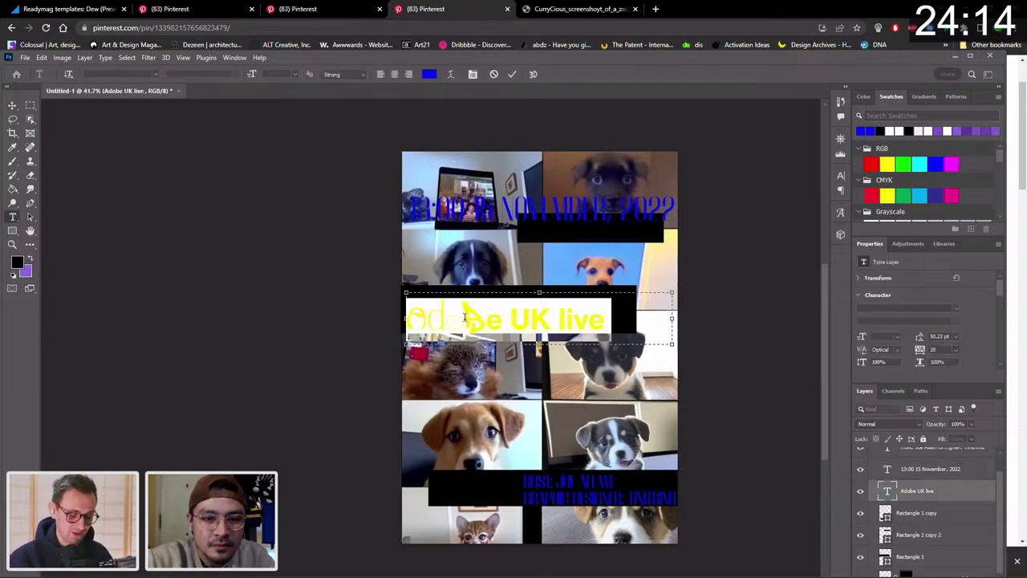
pyautogui.click(464, 317)
pyautogui.hotkey('shift', 'Left')
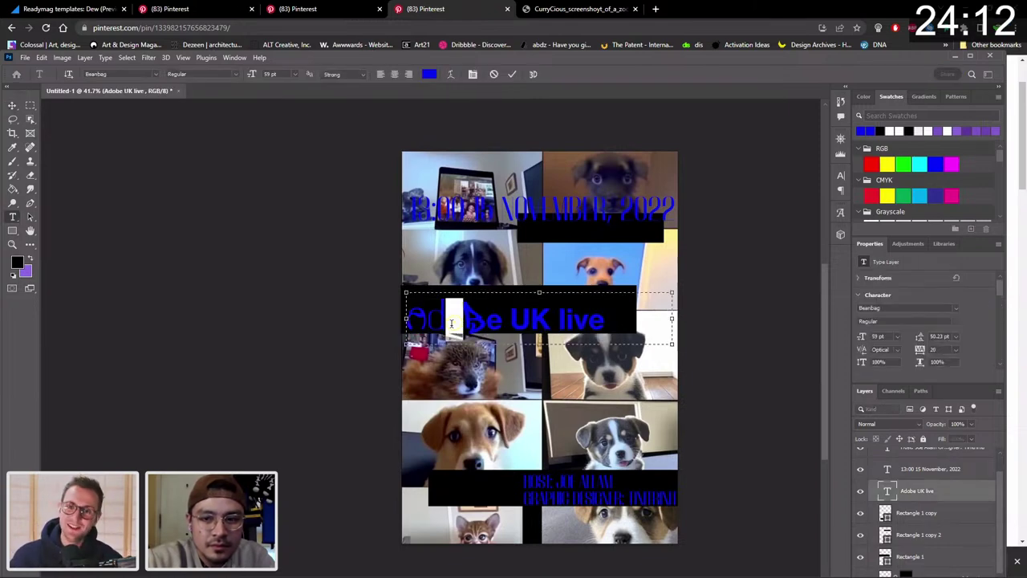
pyautogui.scroll(-1, 954, 309)
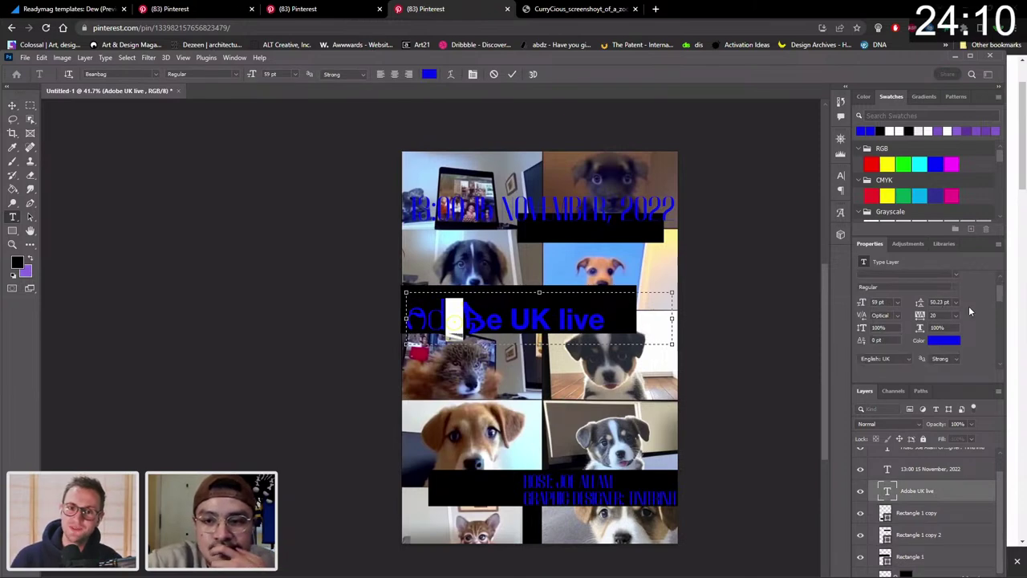
pyautogui.scroll(-5, 963, 312)
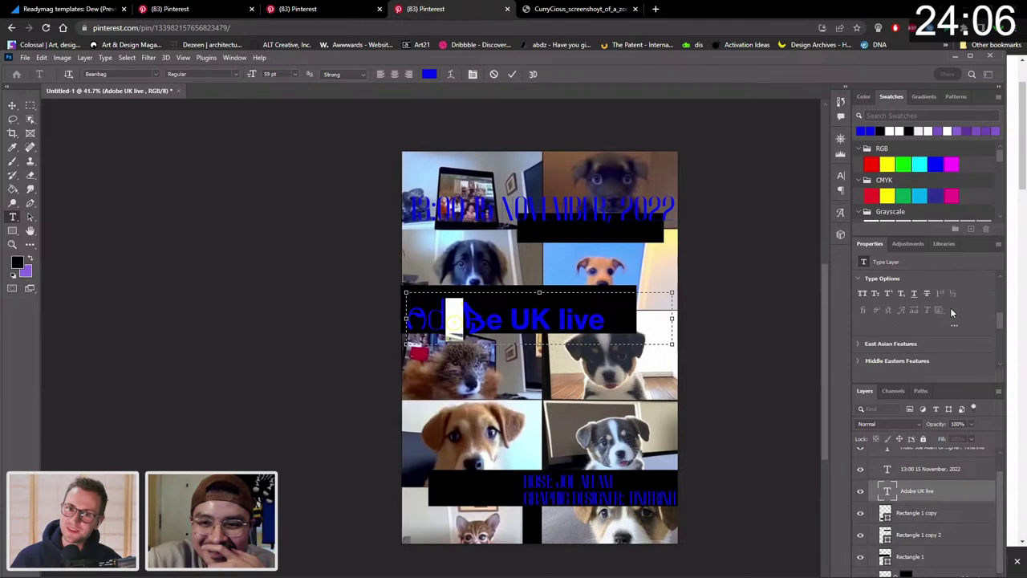
pyautogui.scroll(-3, 950, 313)
pyautogui.scroll(5, 916, 329)
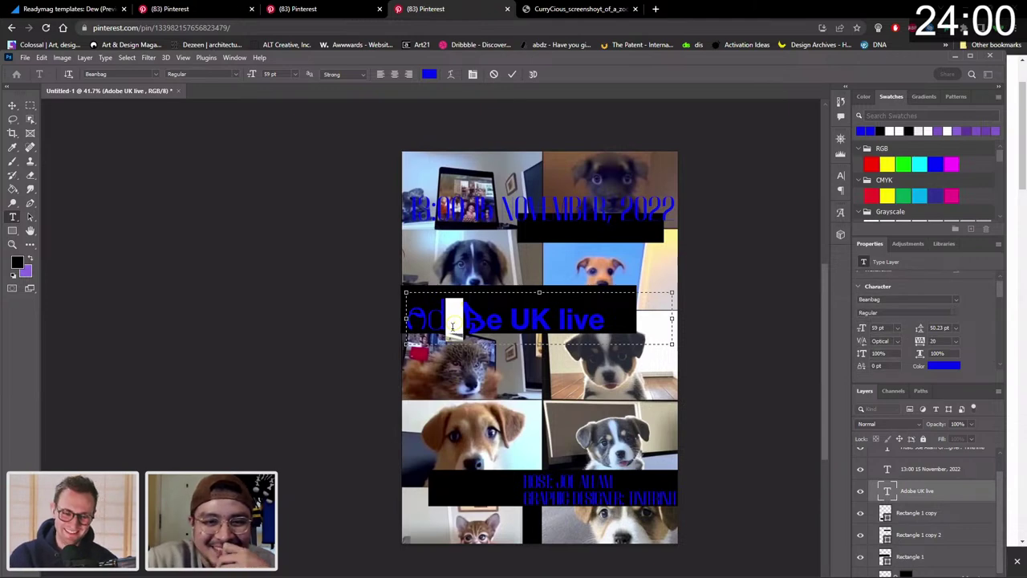
pyautogui.moveTo(483, 322); pyautogui.dragTo(490, 322)
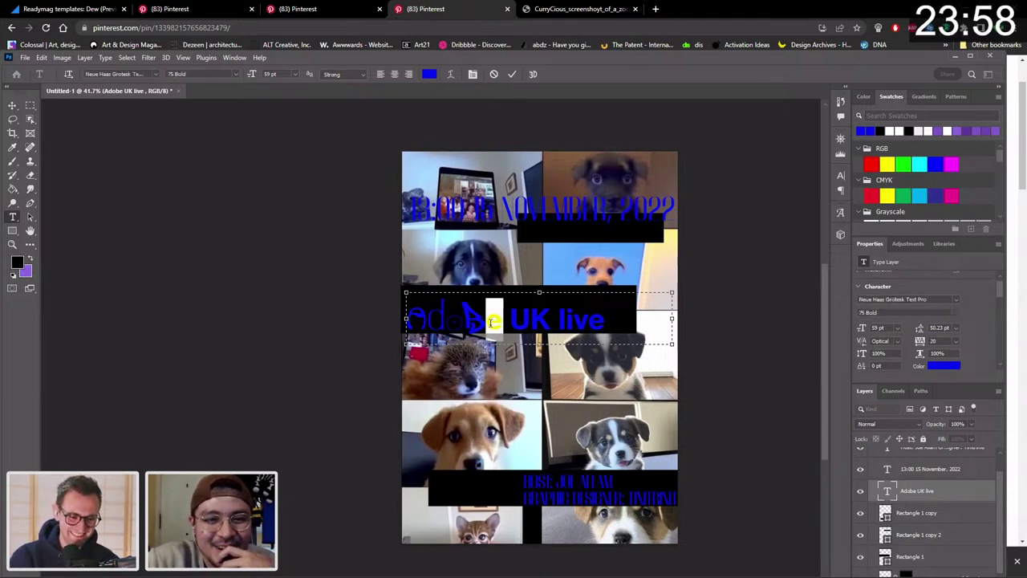
pyautogui.click(12, 105)
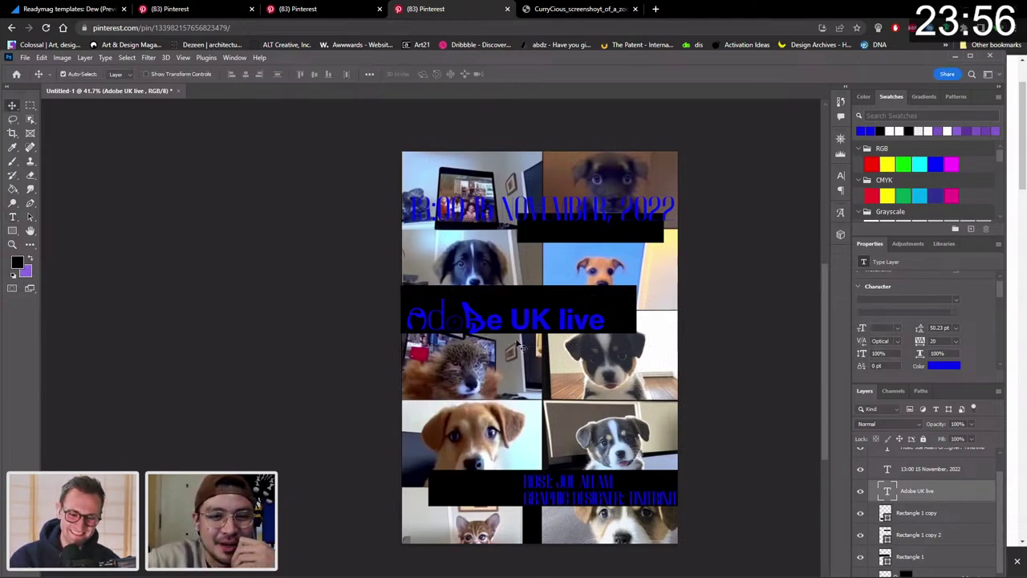
# Nudge the title up slightly and select the e of Adobe to try fonts like Arboria Light.
pyautogui.moveTo(498, 325); pyautogui.dragTo(500, 326)
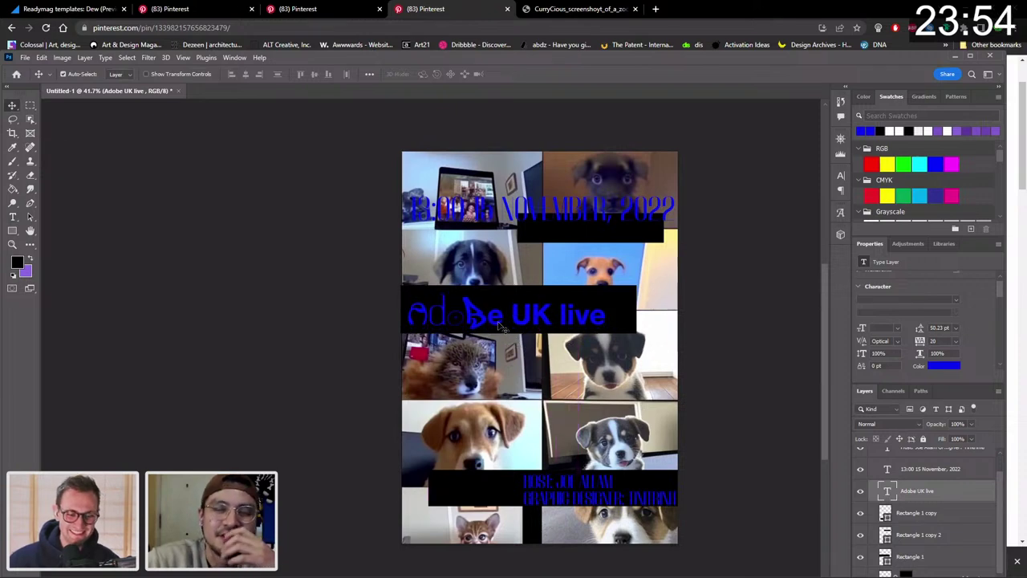
pyautogui.doubleClick(497, 322)
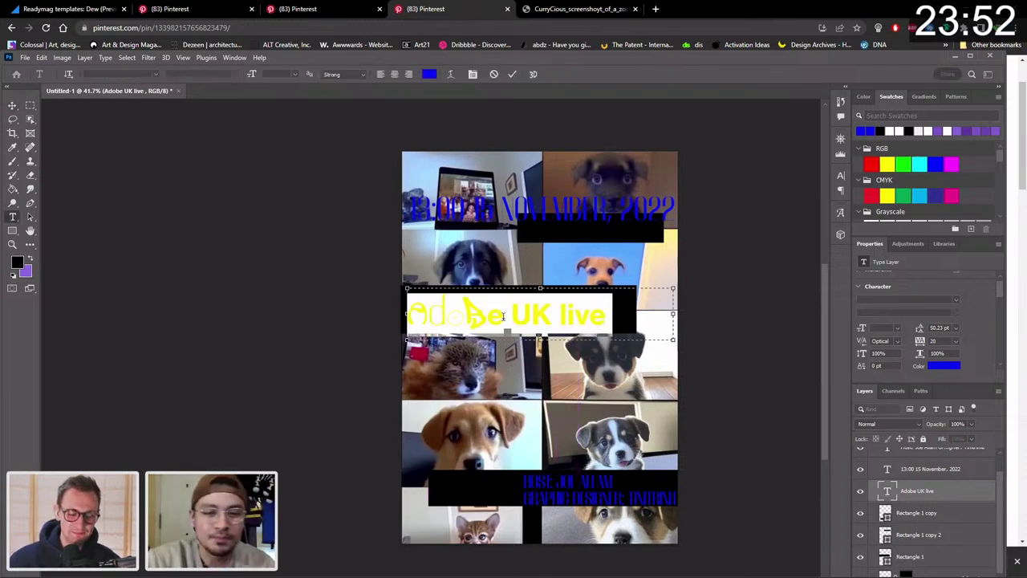
pyautogui.click(503, 316)
pyautogui.moveTo(504, 317); pyautogui.dragTo(493, 317)
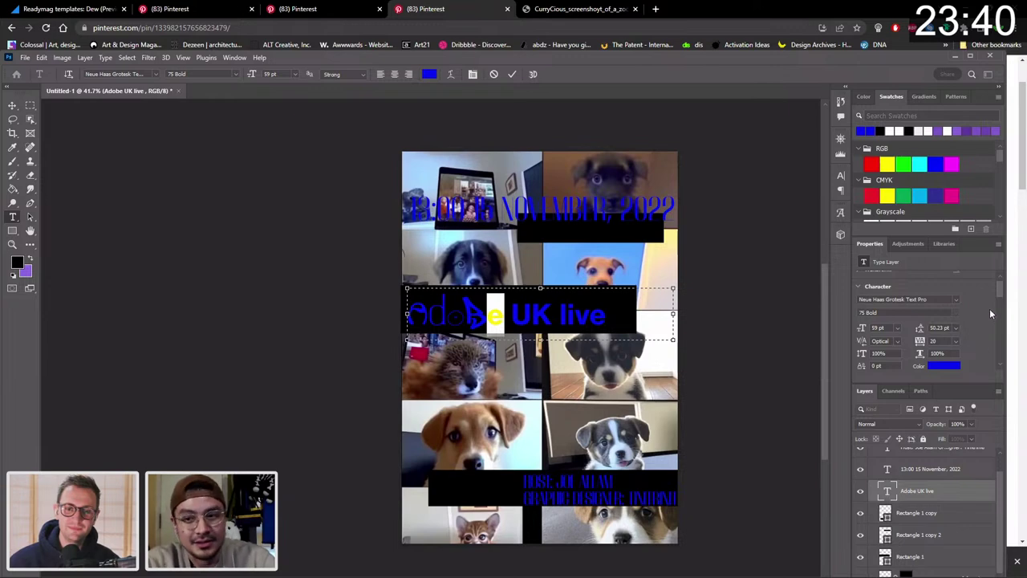
pyautogui.scroll(1, 997, 287)
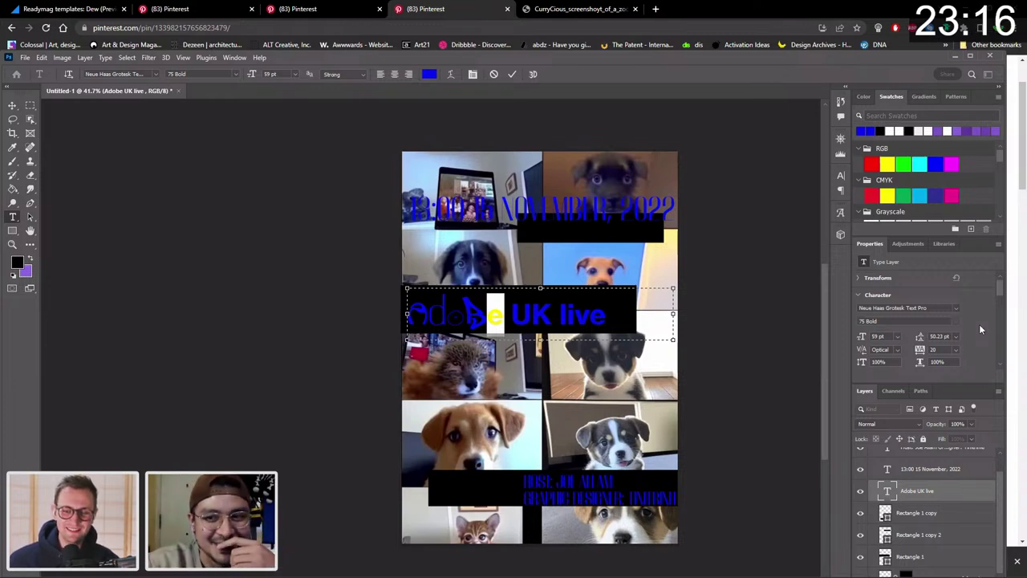
pyautogui.scroll(-2, 975, 312)
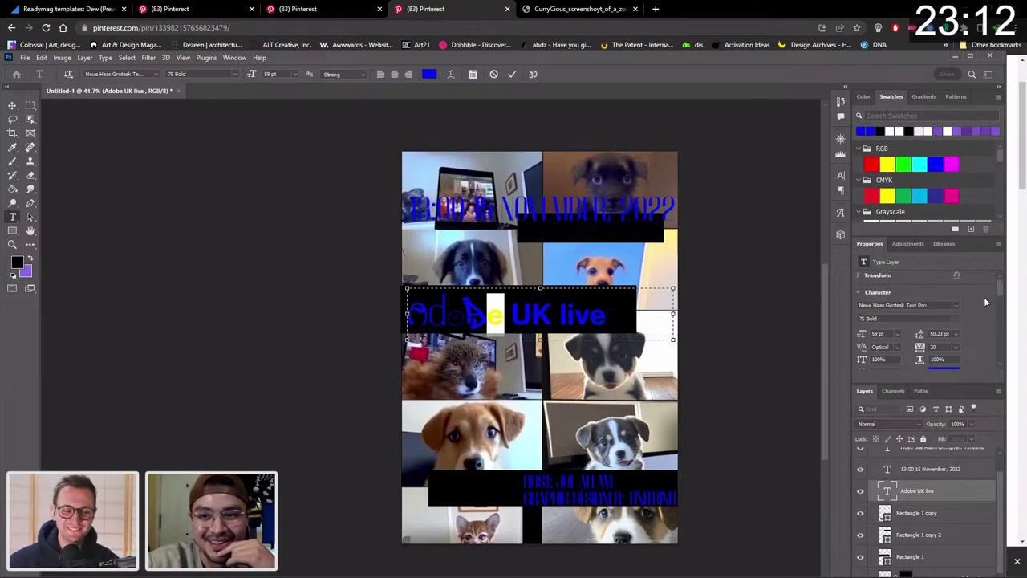
pyautogui.scroll(-1, 985, 302)
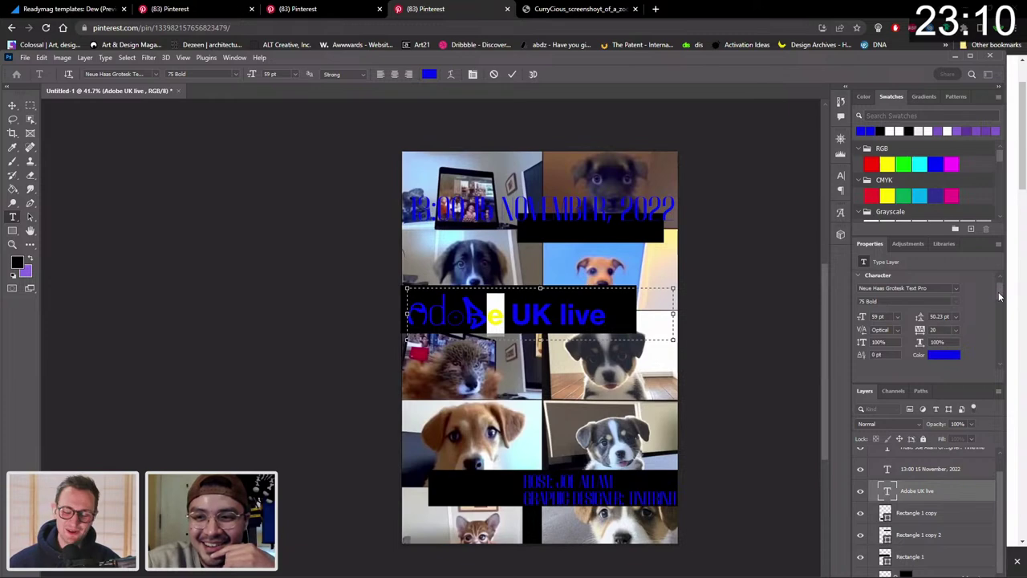
pyautogui.scroll(1, 1002, 287)
pyautogui.click(957, 308)
# Filter the font list with 'ag' and browse the matching typefaces for the e.
pyautogui.write('ag')
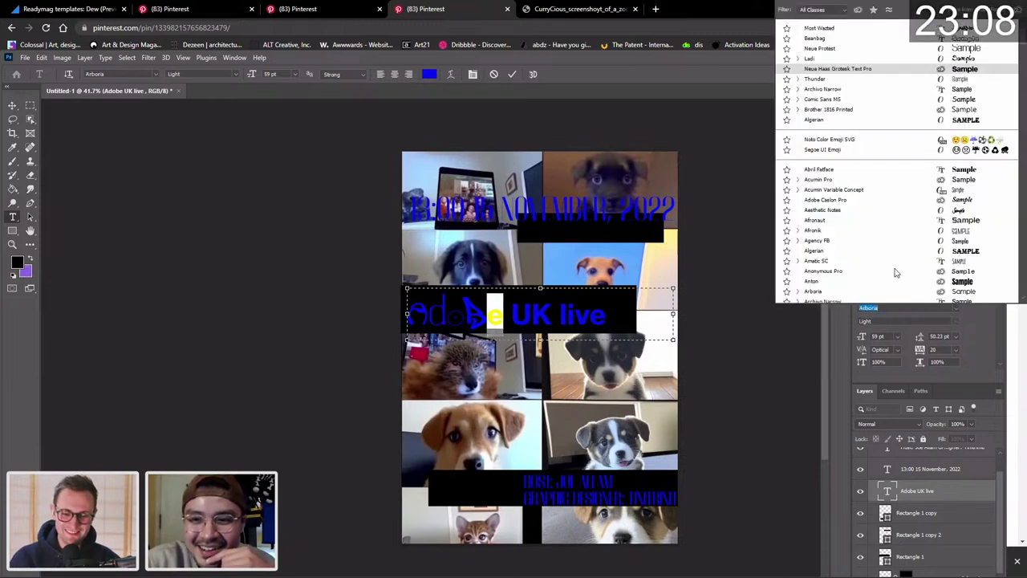
pyautogui.scroll(-2, 828, 243)
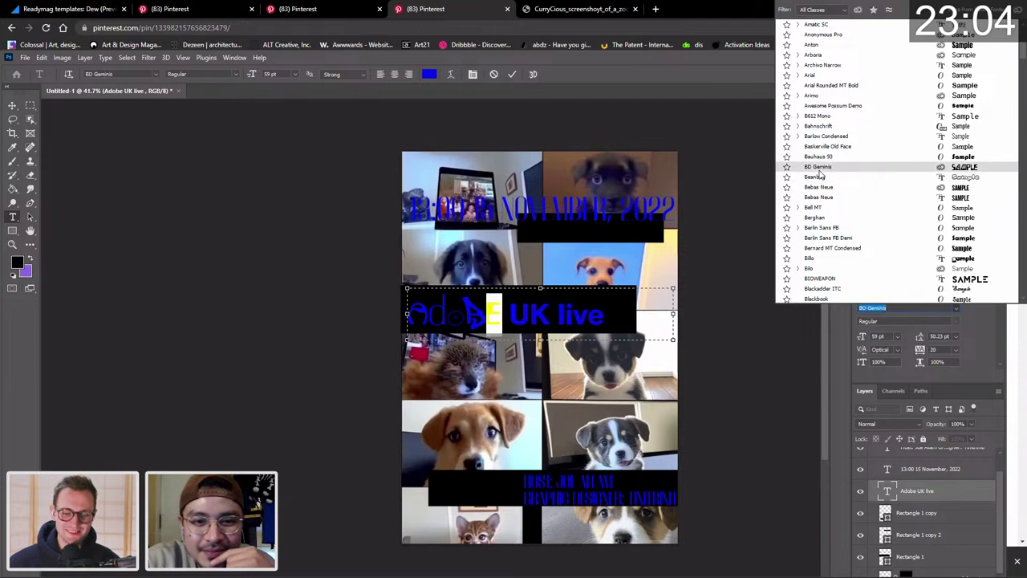
pyautogui.scroll(-1, 820, 174)
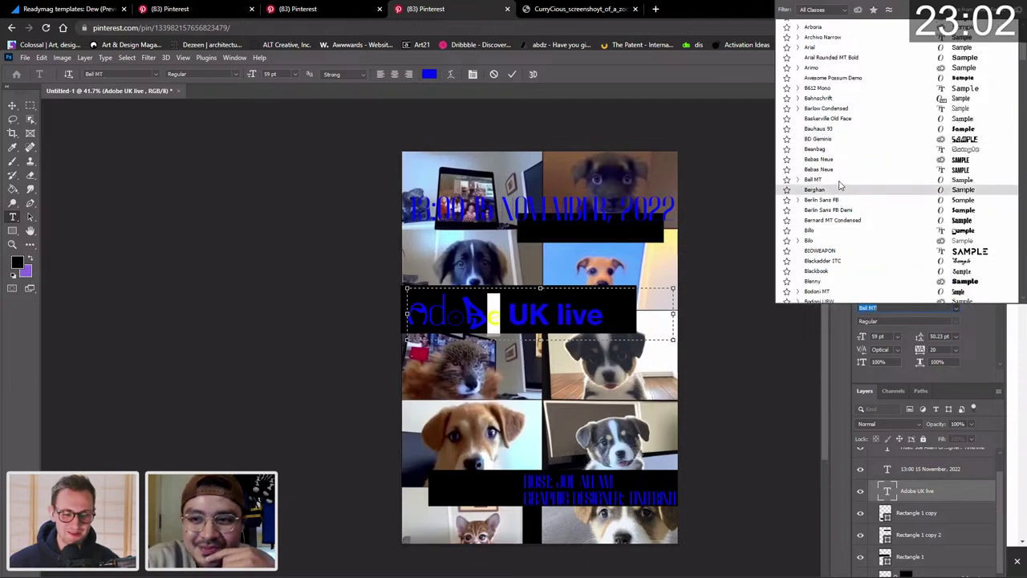
pyautogui.scroll(-6, 844, 234)
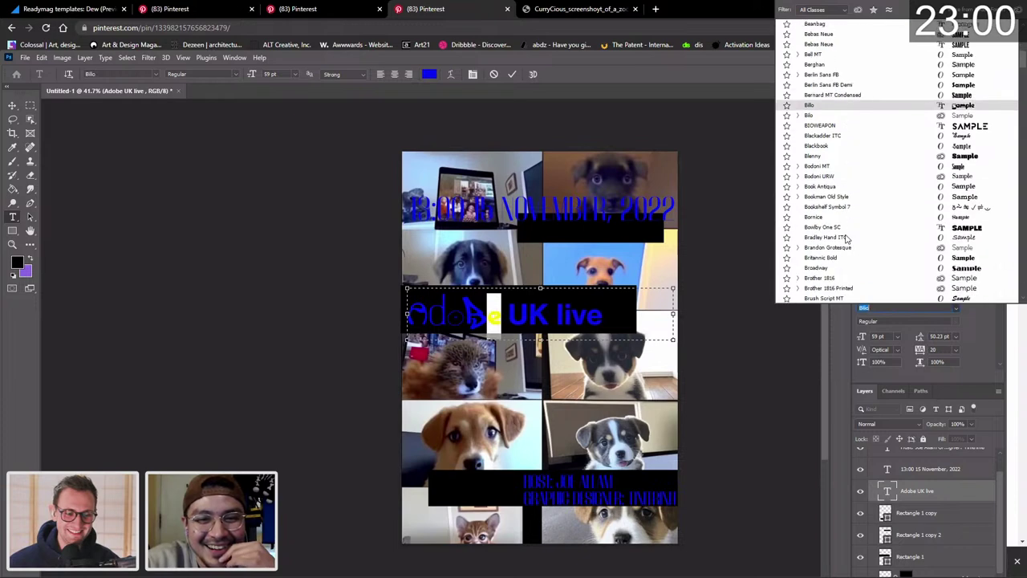
pyautogui.scroll(10, 845, 238)
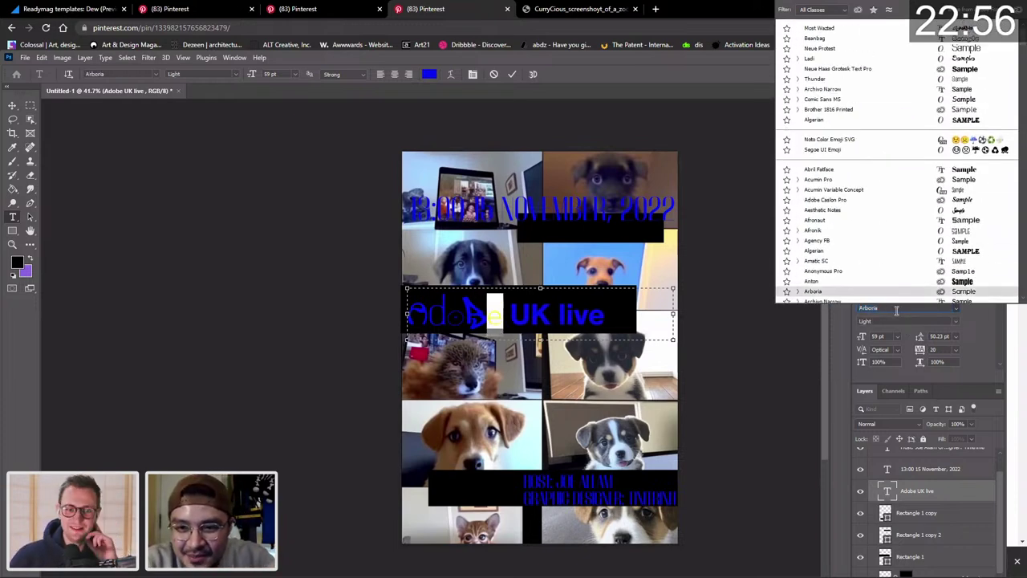
# Search fonts for 'sa' and apply Work Sans Thin to the e of Adobe.
pyautogui.write('sa')
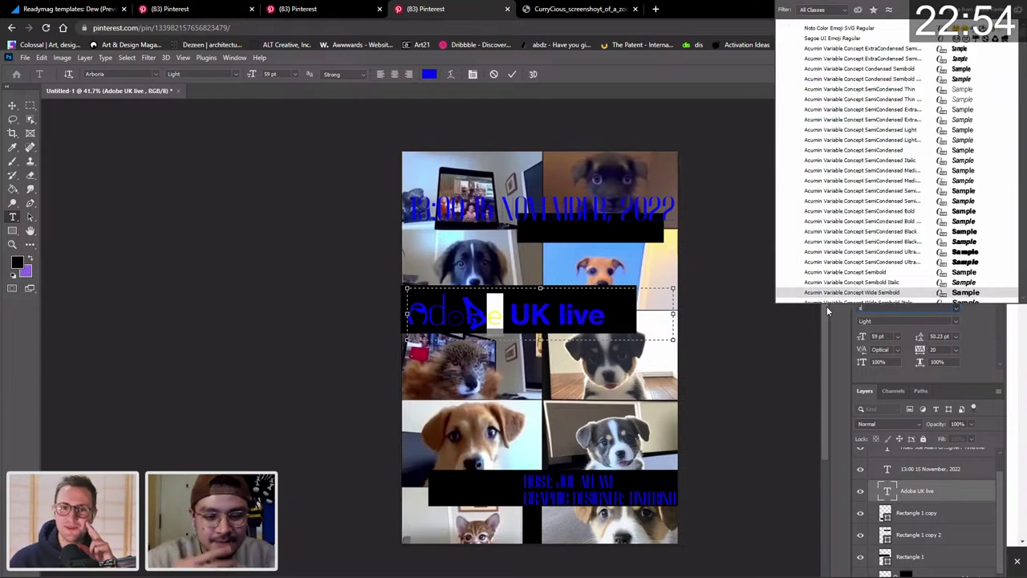
pyautogui.write('m')
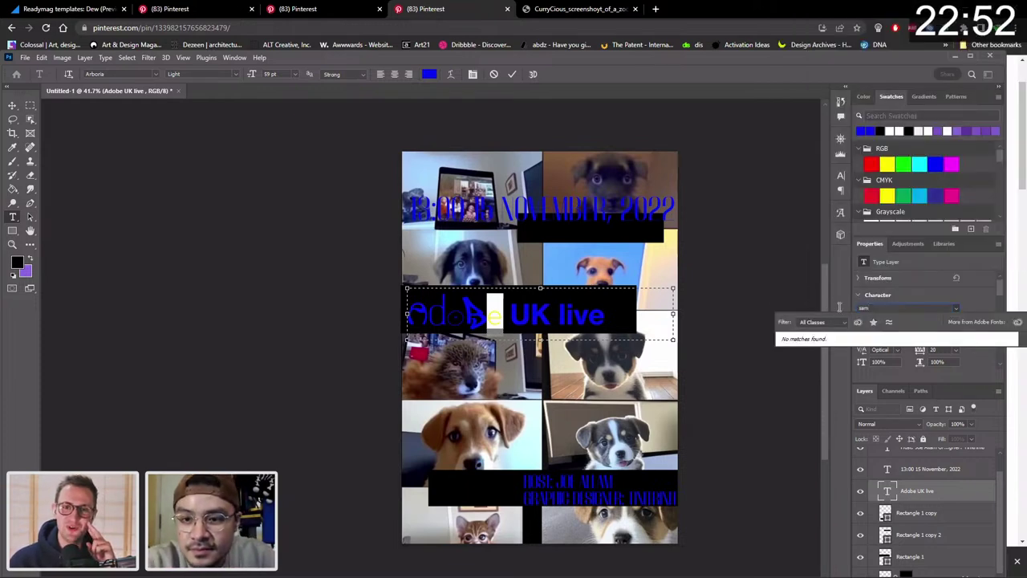
pyautogui.press('BackSpace')
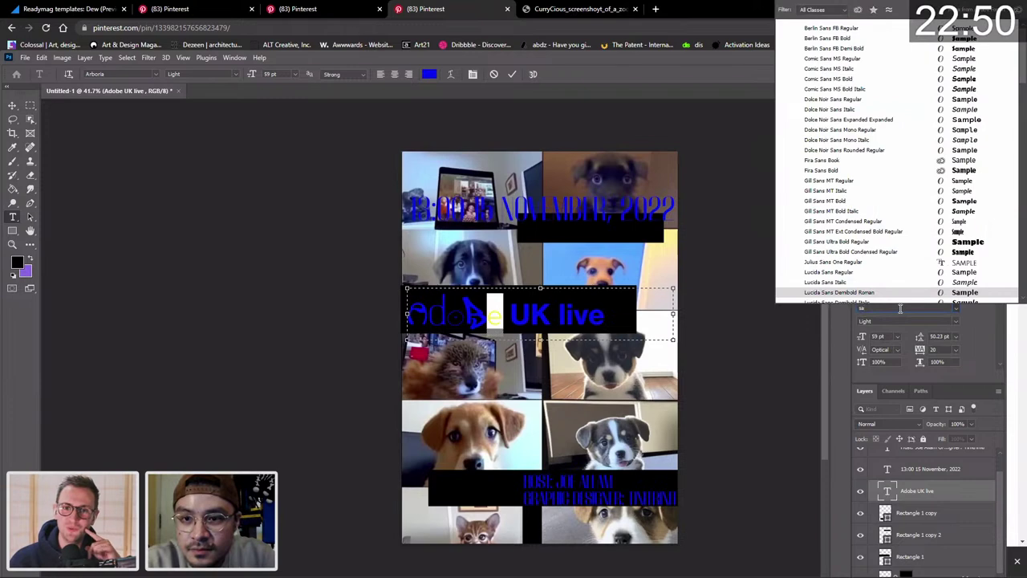
pyautogui.scroll(-8, 900, 259)
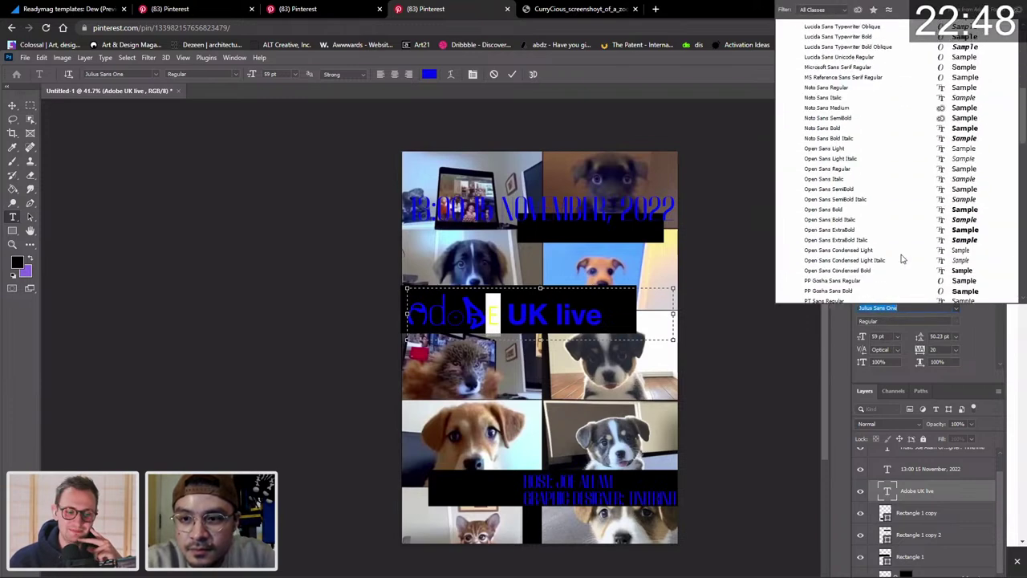
pyautogui.scroll(-10, 900, 259)
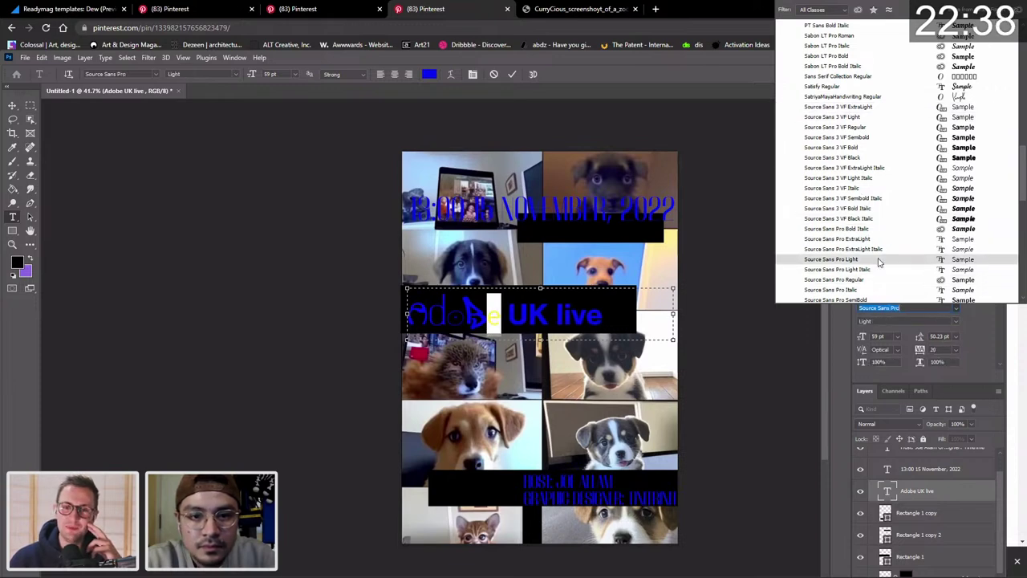
pyautogui.scroll(-5, 878, 263)
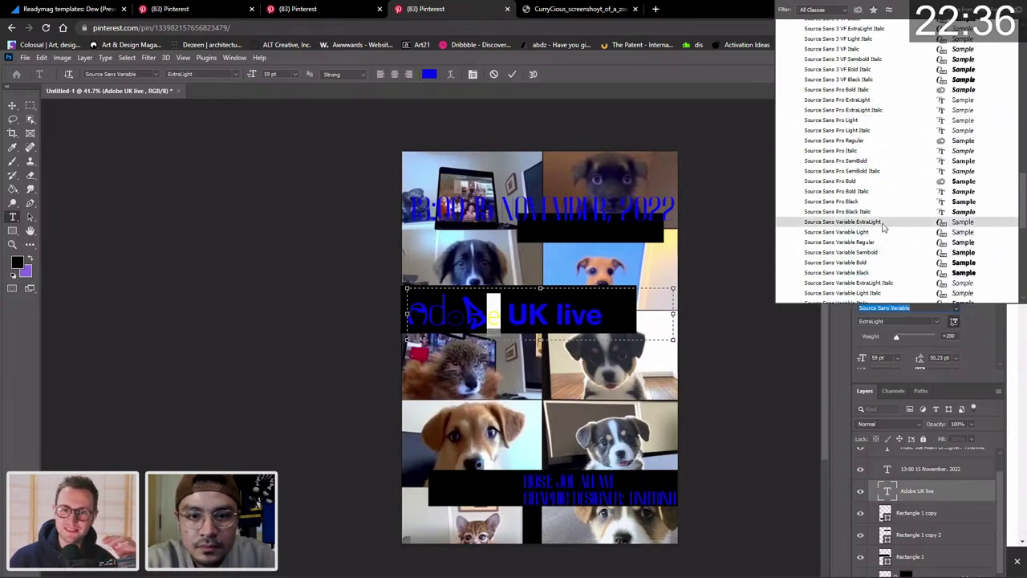
pyautogui.scroll(-6, 883, 227)
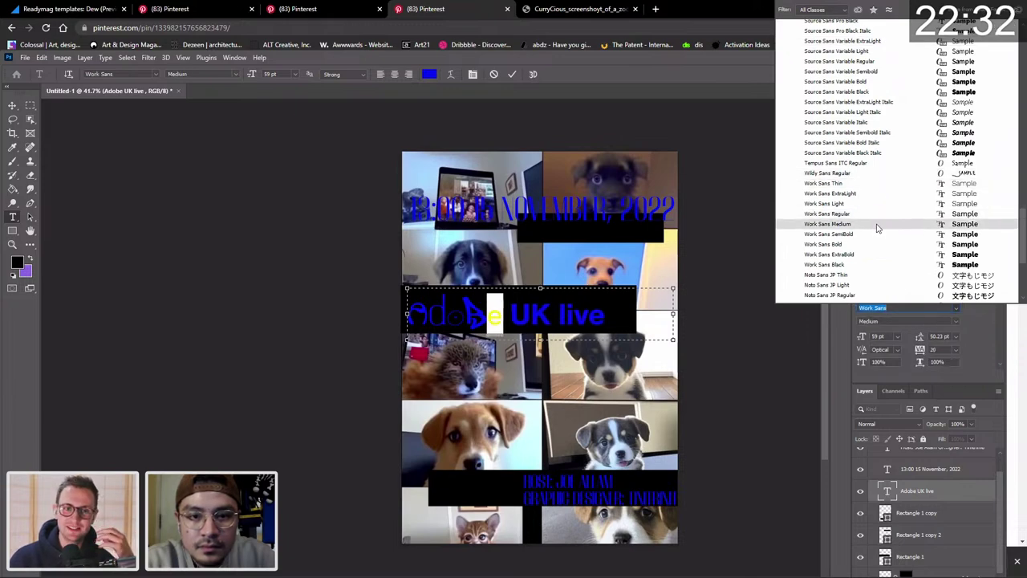
pyautogui.scroll(-5, 873, 245)
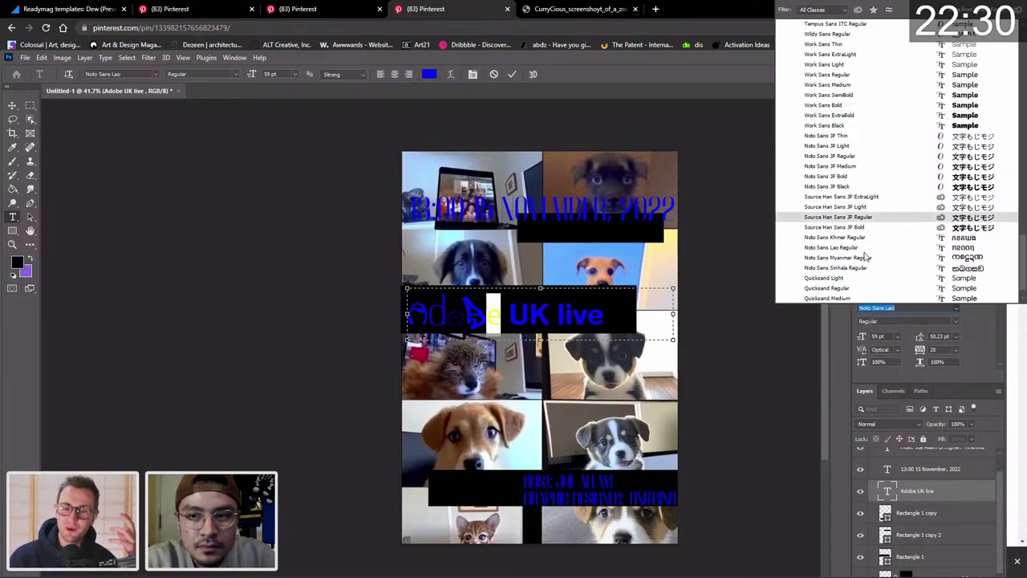
pyautogui.scroll(4, 866, 249)
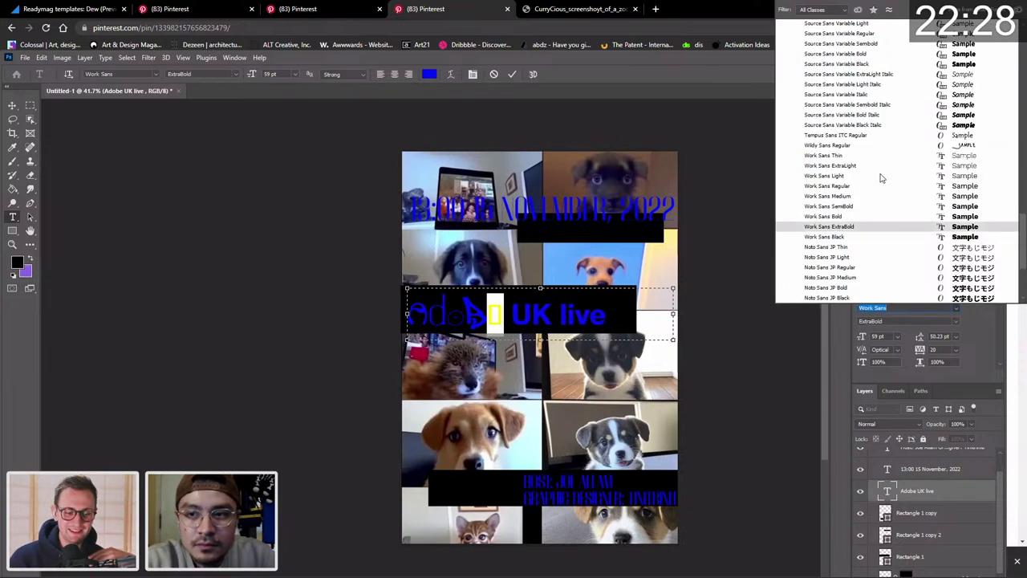
pyautogui.scroll(4, 876, 165)
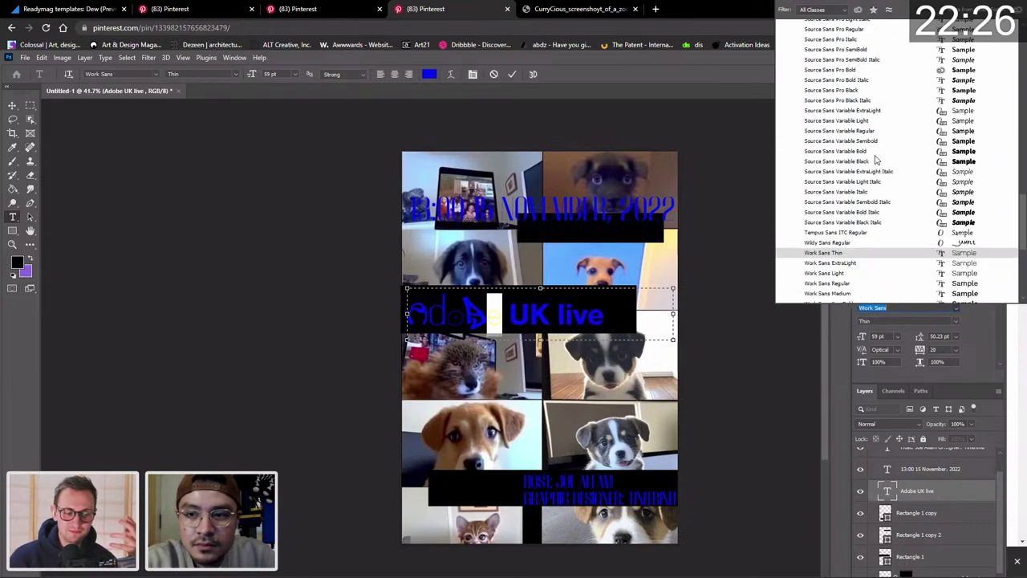
pyautogui.scroll(-1, 876, 160)
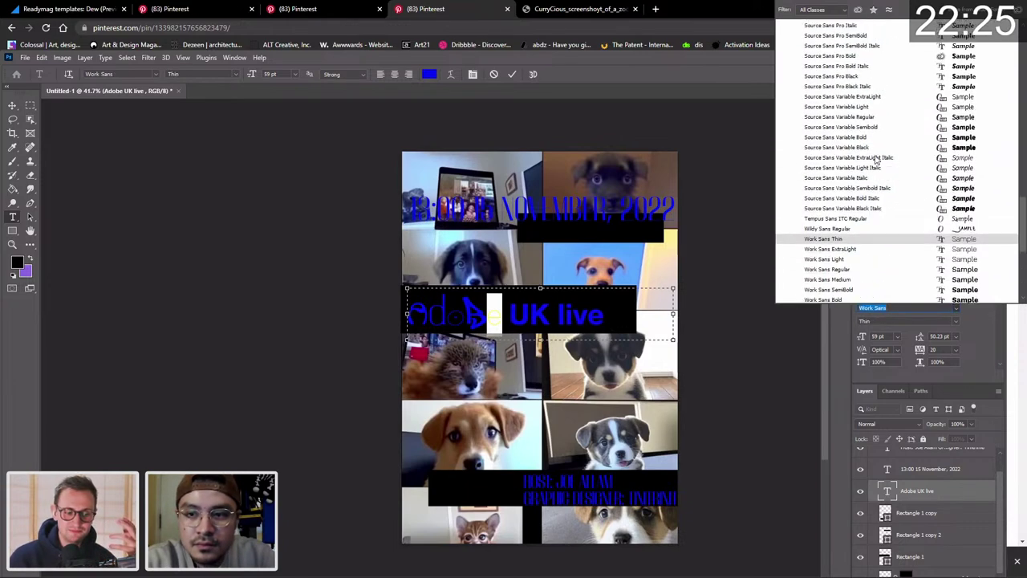
pyautogui.click(856, 241)
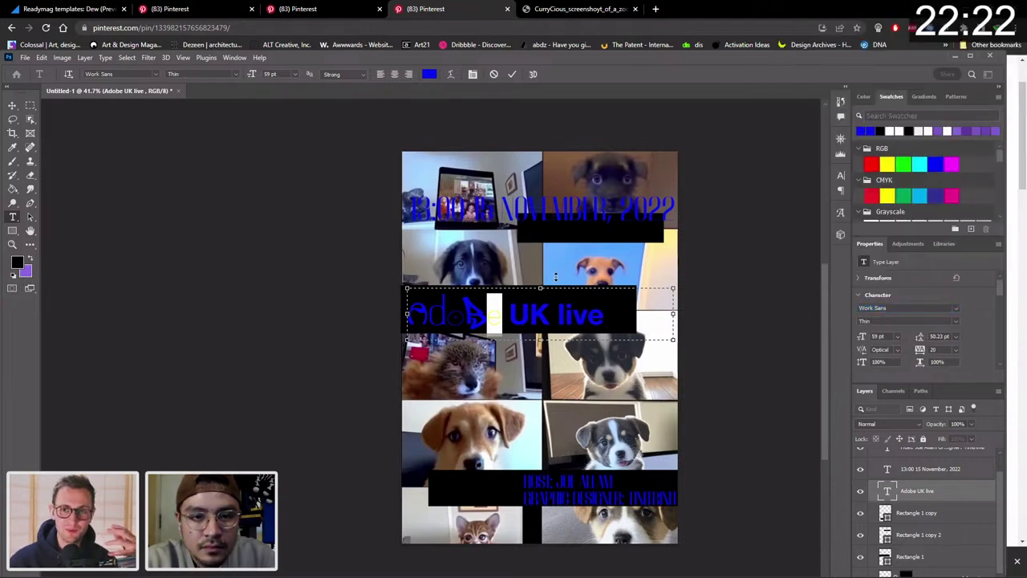
# Preview more display typefaces such as Afronik Thin on the Work Sans Thin e.
pyautogui.click(491, 318)
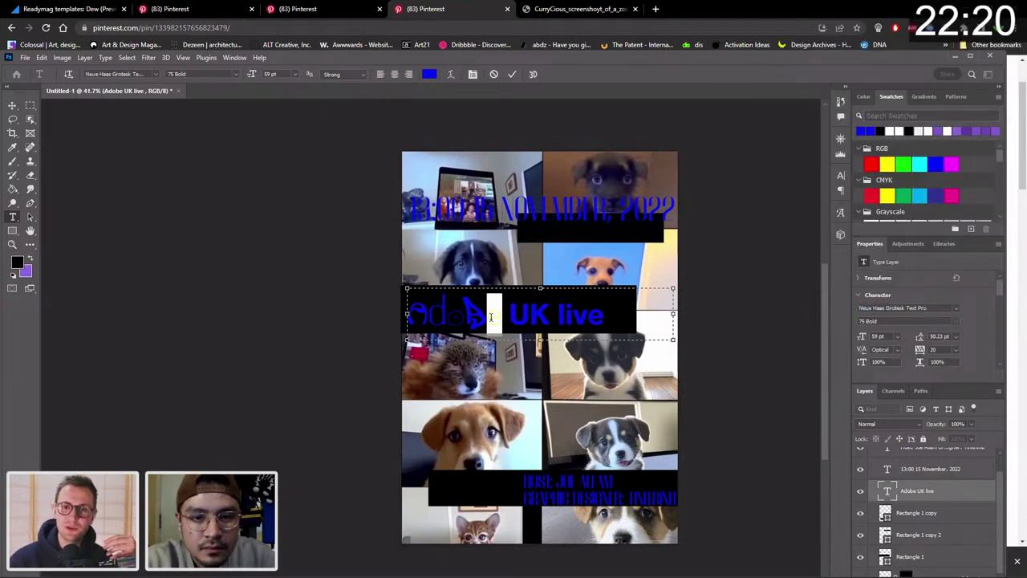
pyautogui.click(491, 318)
pyautogui.click(953, 306)
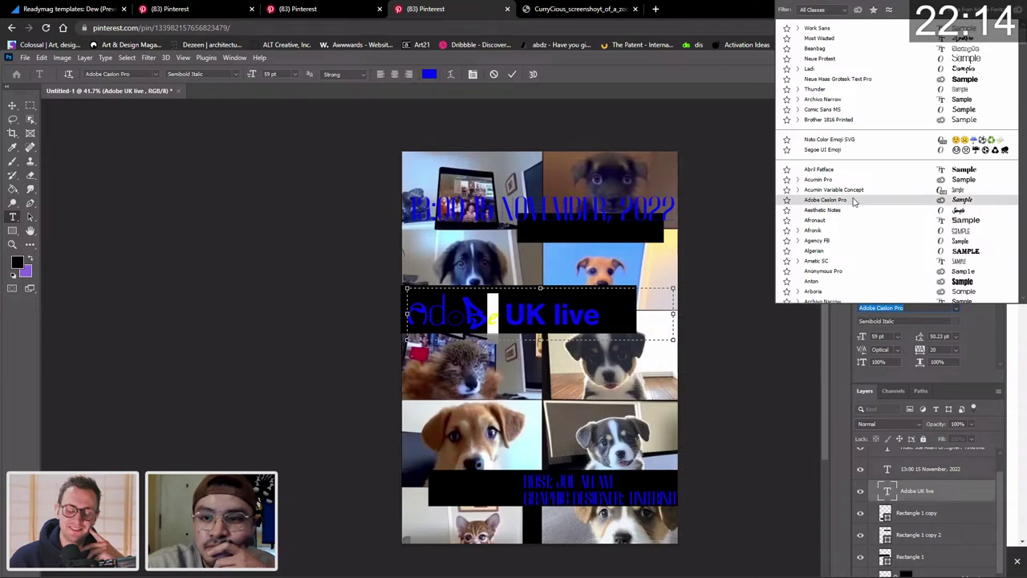
pyautogui.scroll(-2, 842, 192)
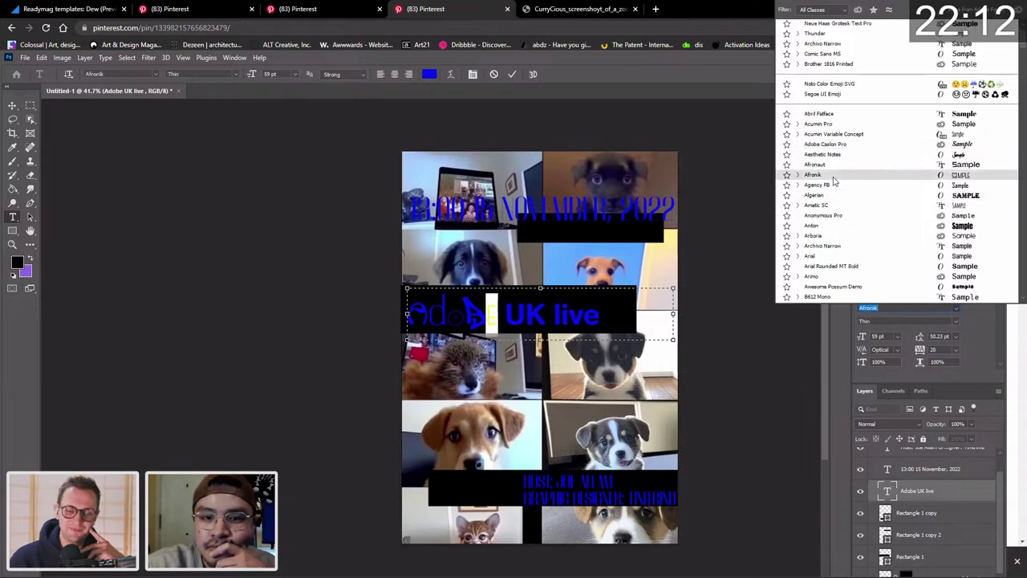
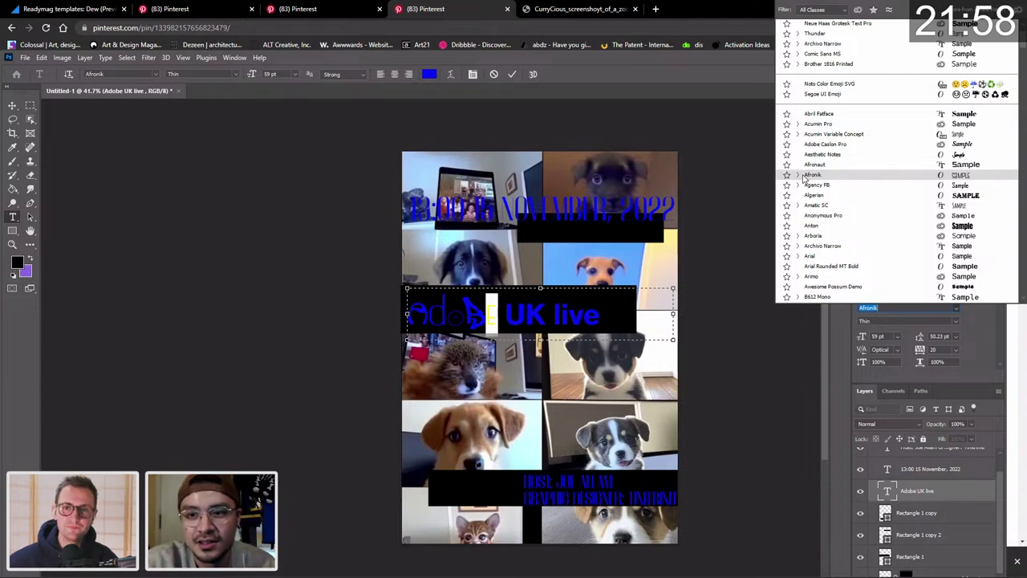
# Set the last letter of 'Adobe' in the heading to Baskerville Old Face.
pyautogui.scroll(-2, 829, 188)
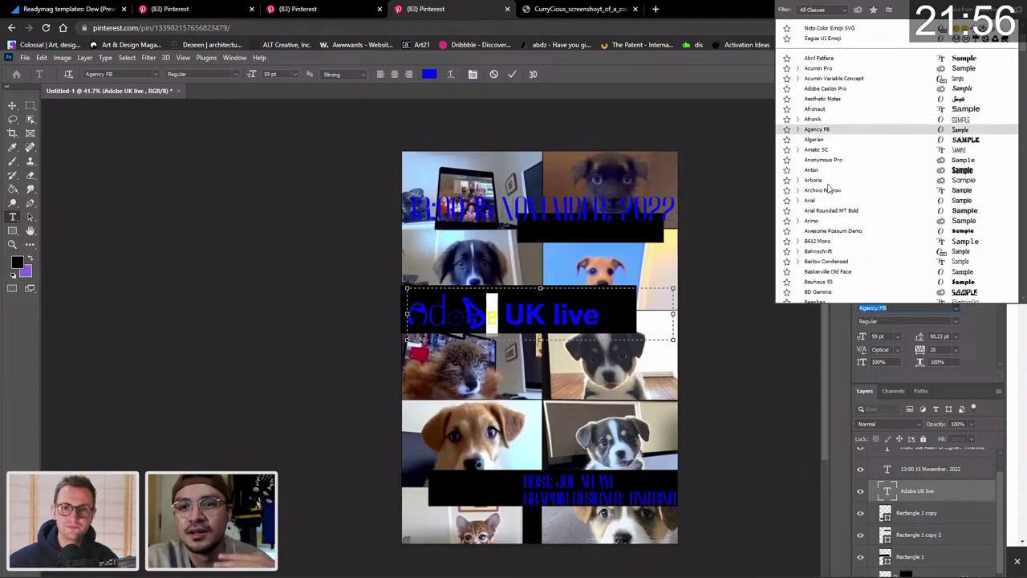
pyautogui.scroll(-1, 828, 188)
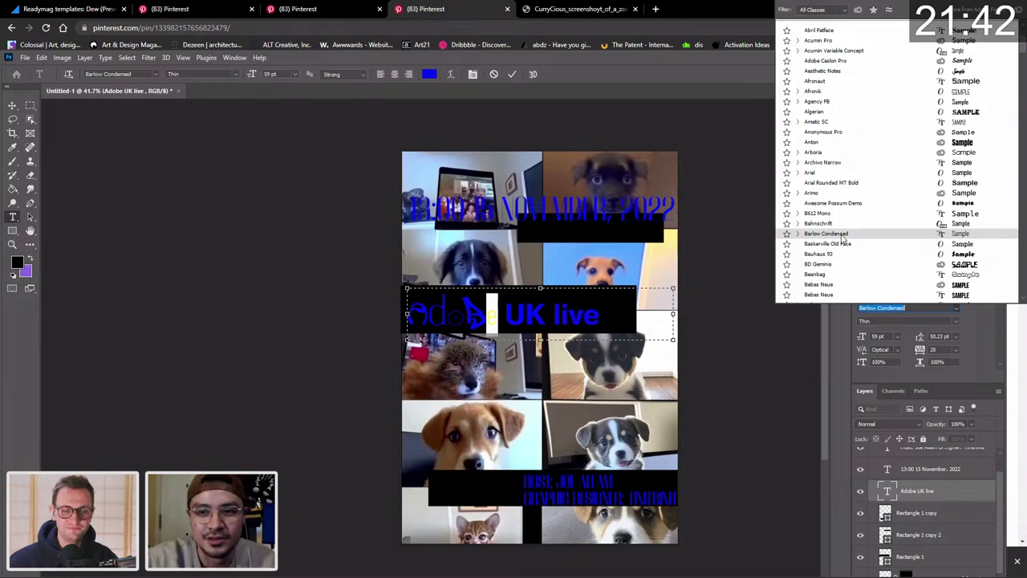
pyautogui.scroll(-2, 855, 233)
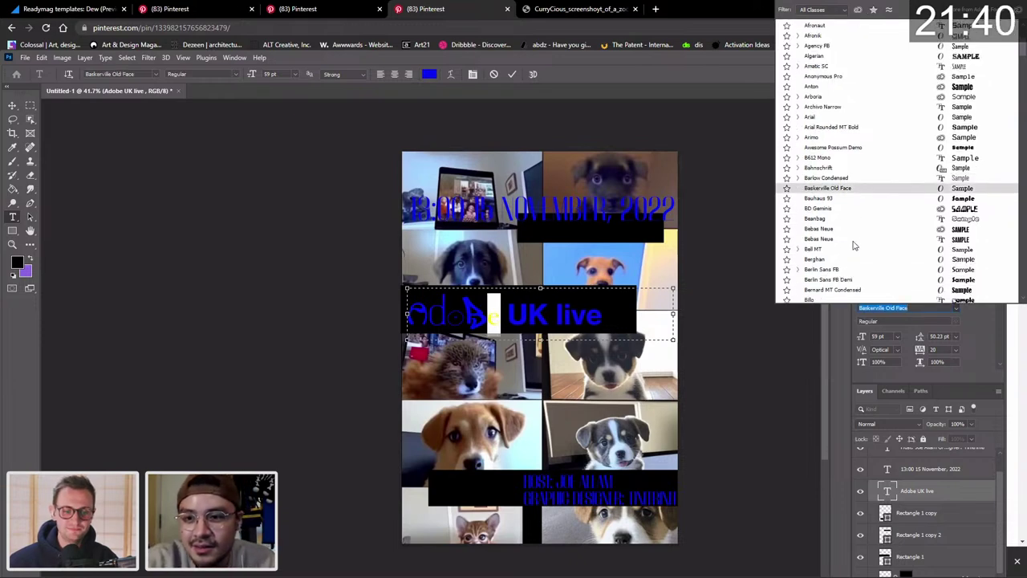
pyautogui.click(855, 194)
pyautogui.click(519, 315)
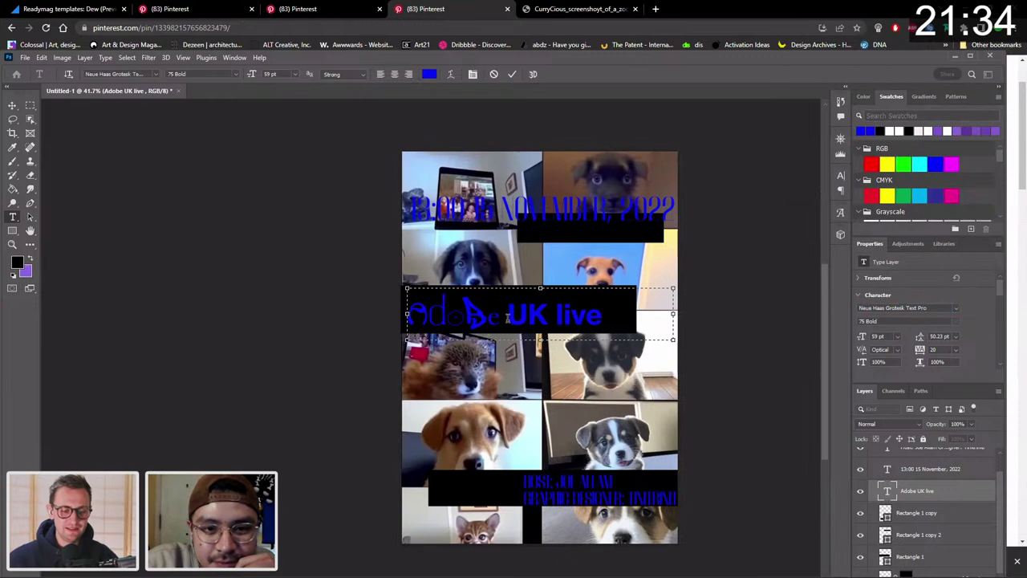
# Select the U of 'UK', browse the fonts, and apply Yeu by searching 'yeu'.
pyautogui.hotkey('shift', 'Left')
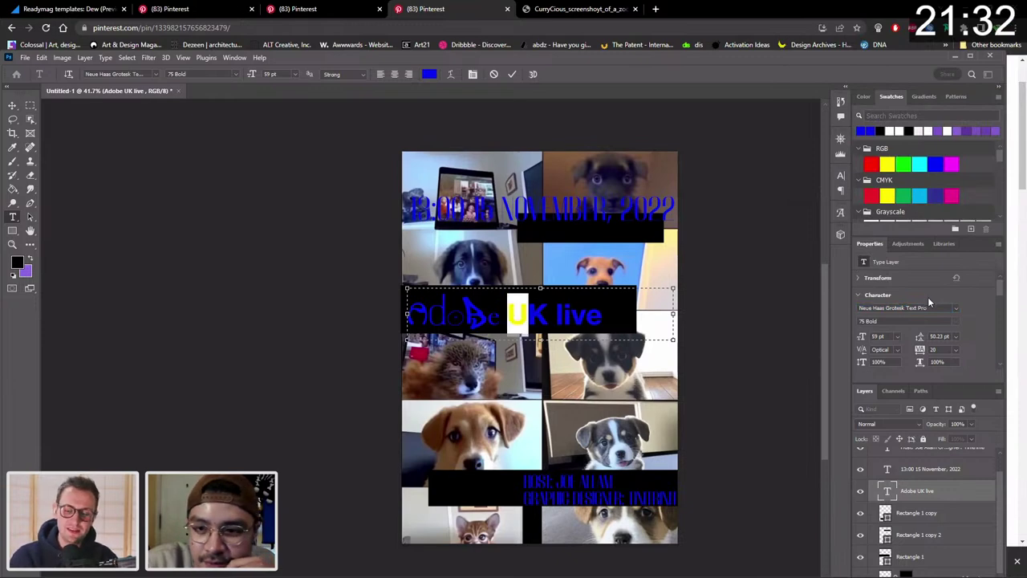
pyautogui.click(956, 307)
pyautogui.scroll(10, 899, 207)
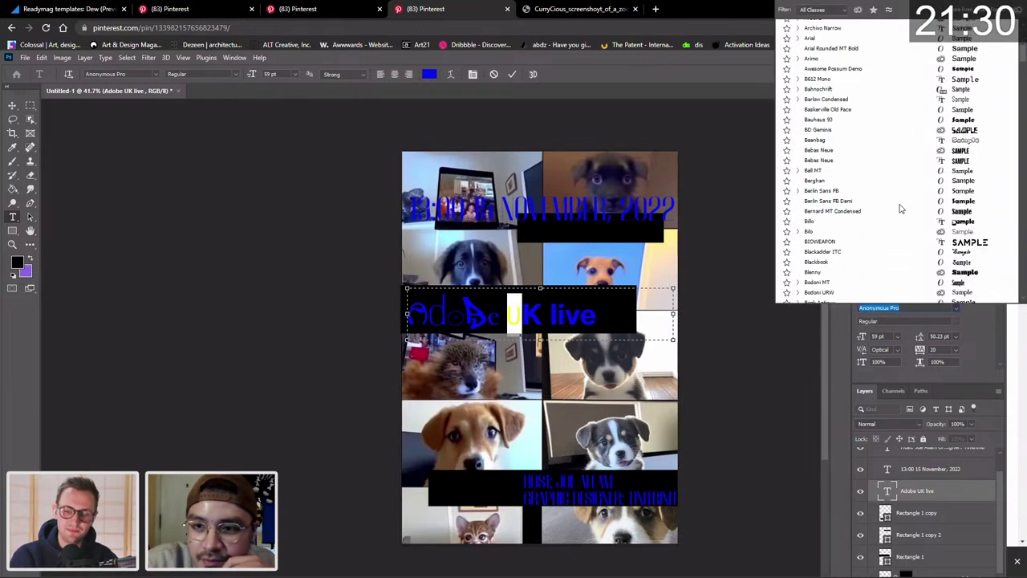
pyautogui.scroll(-4, 899, 207)
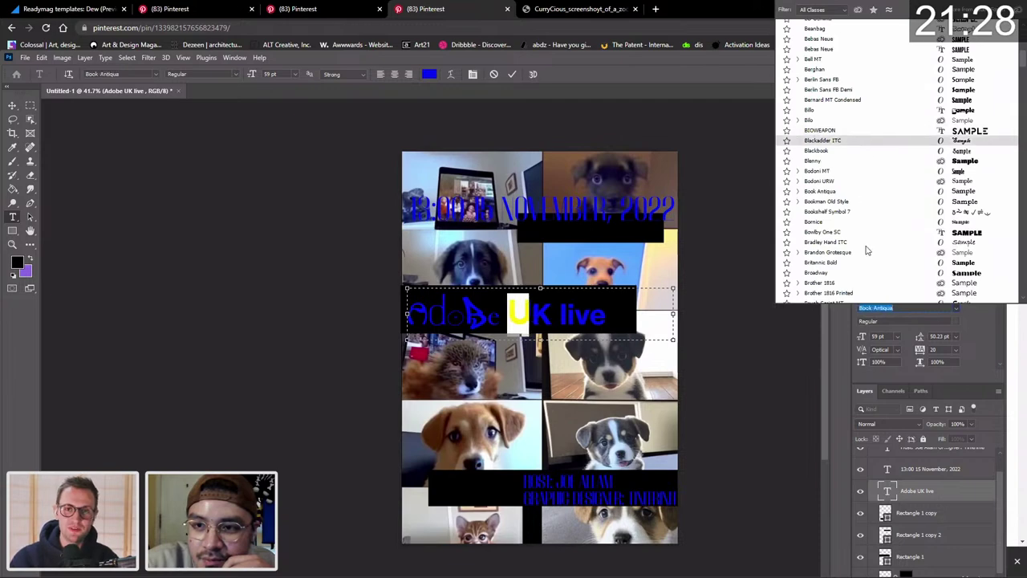
pyautogui.scroll(-3, 862, 190)
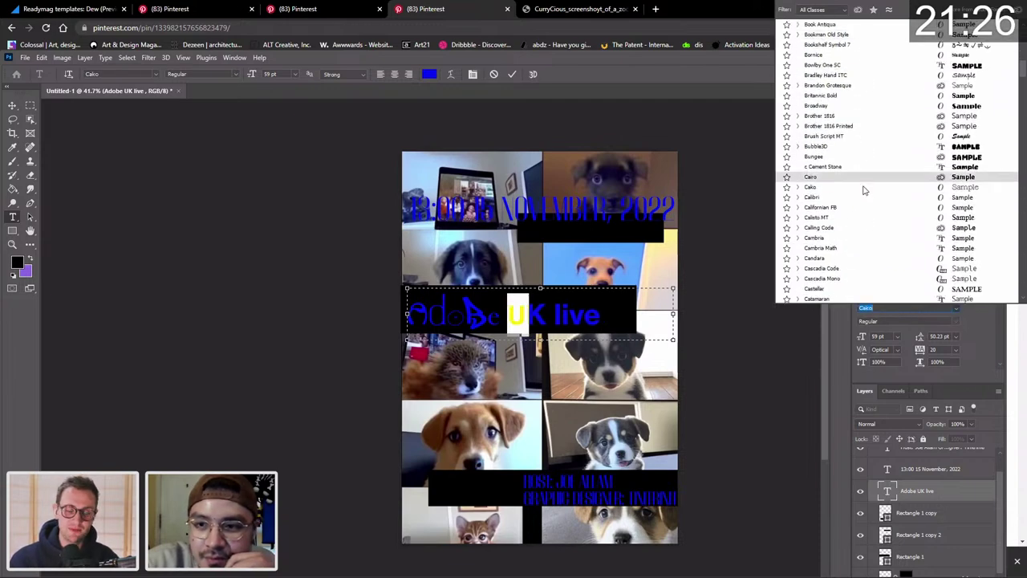
pyautogui.scroll(-5, 853, 237)
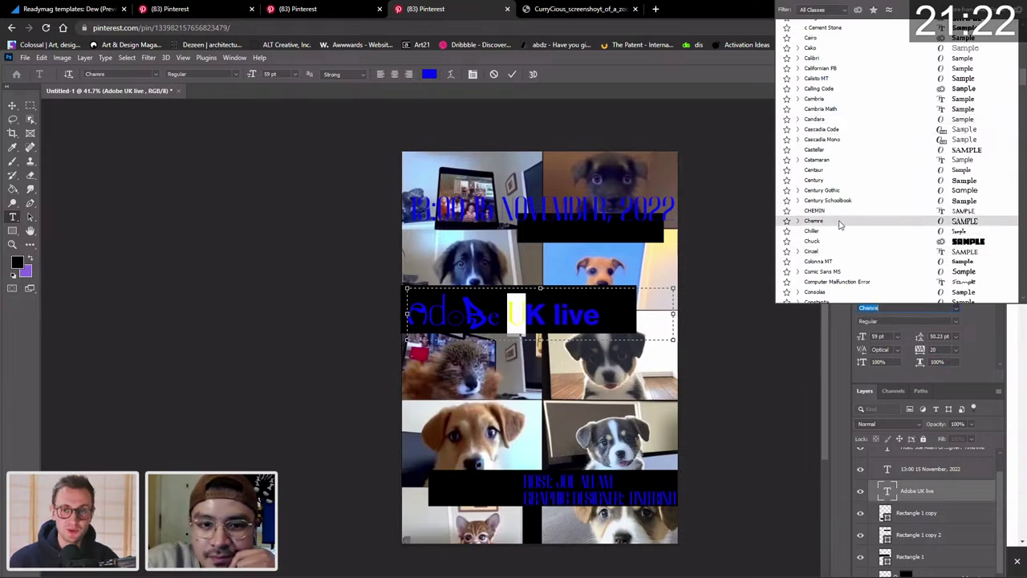
pyautogui.click(798, 222)
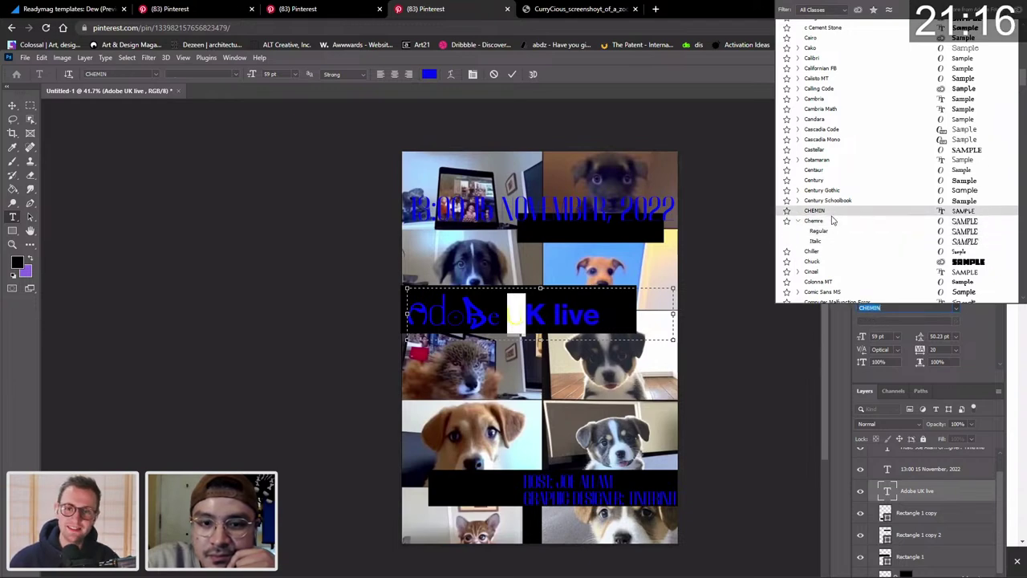
pyautogui.scroll(-4, 838, 212)
pyautogui.scroll(-5, 848, 192)
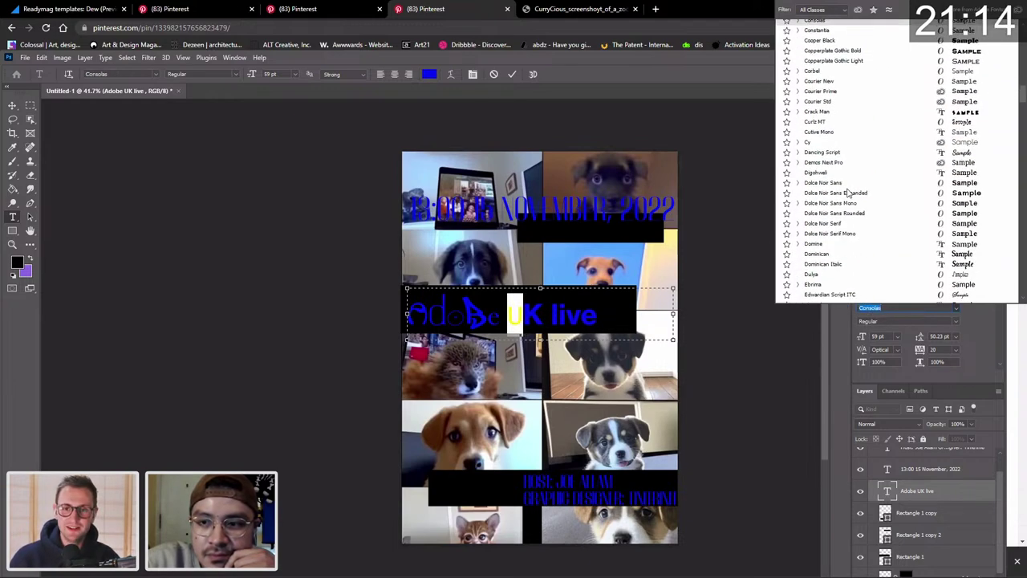
pyautogui.scroll(-3, 873, 128)
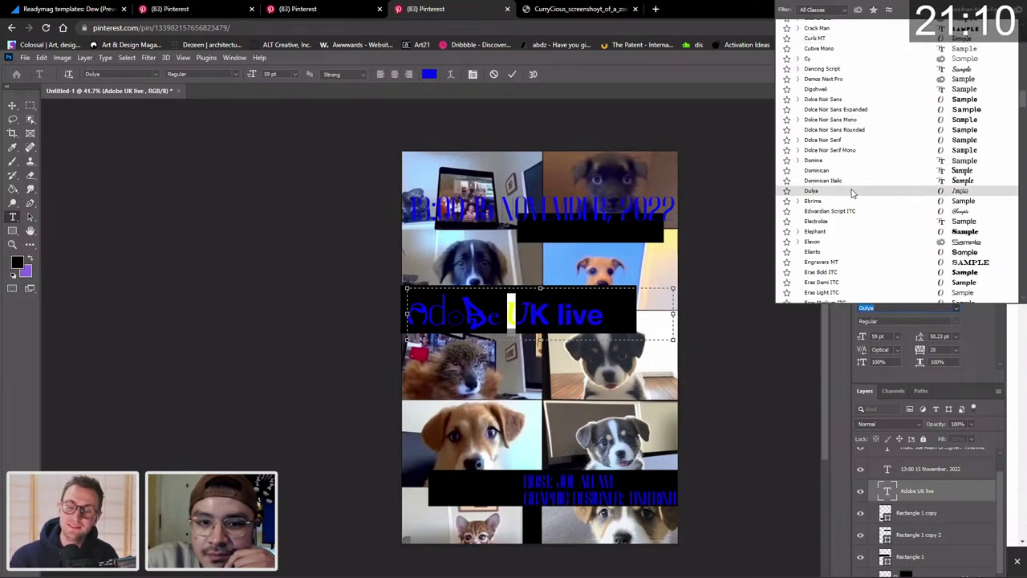
pyautogui.scroll(-4, 854, 245)
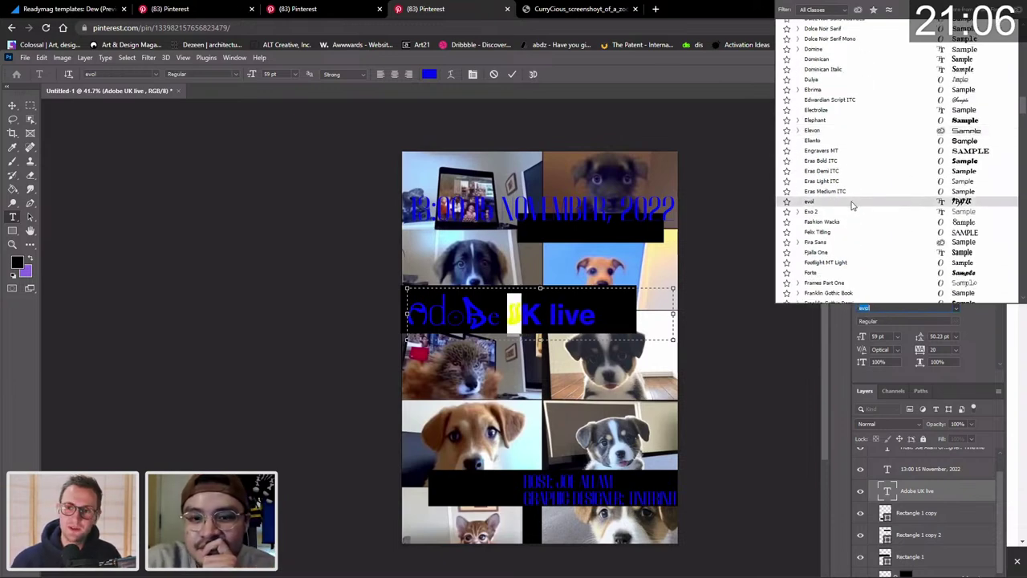
pyautogui.scroll(-2, 852, 206)
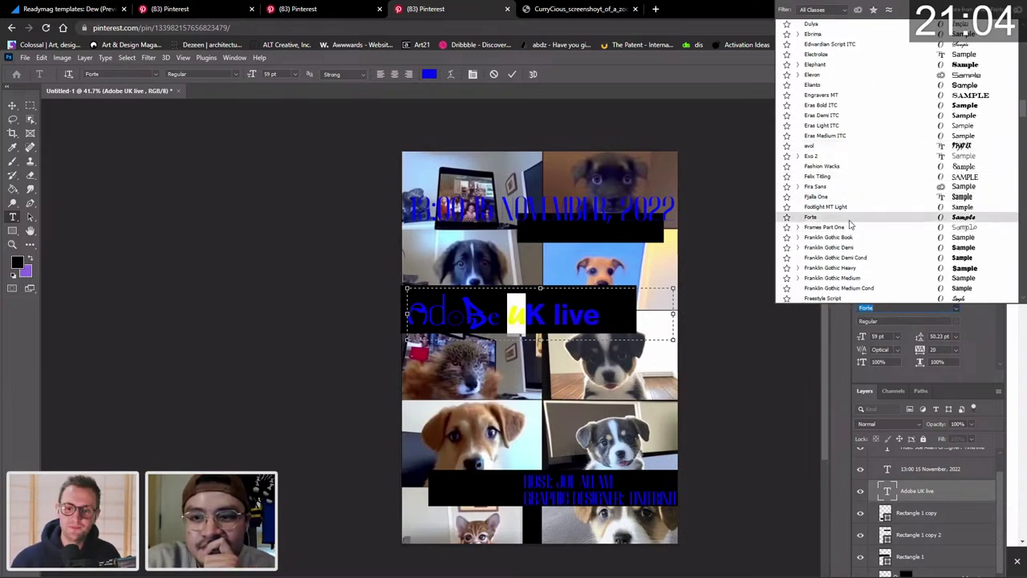
pyautogui.scroll(-6, 851, 225)
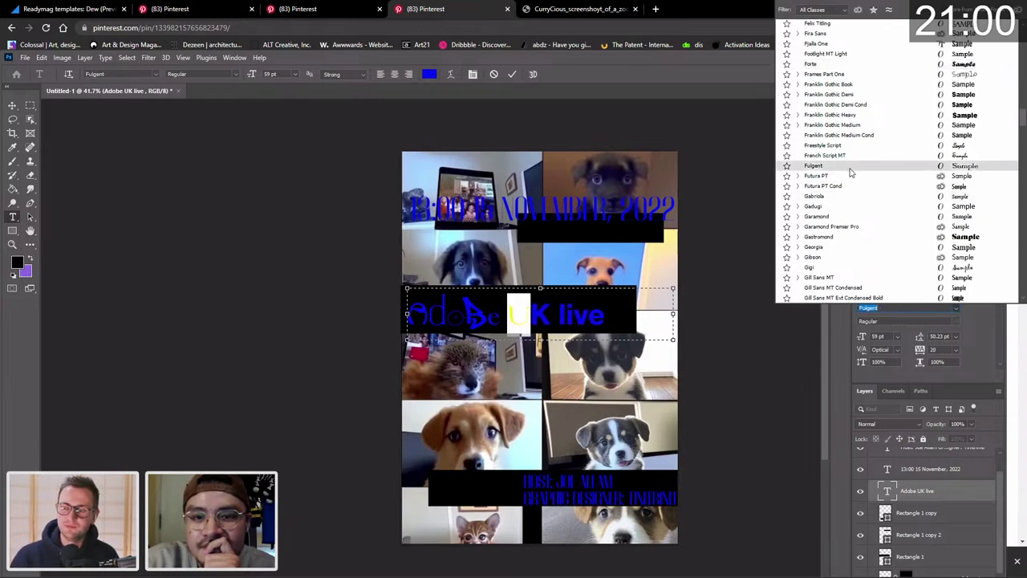
pyautogui.scroll(-5, 851, 173)
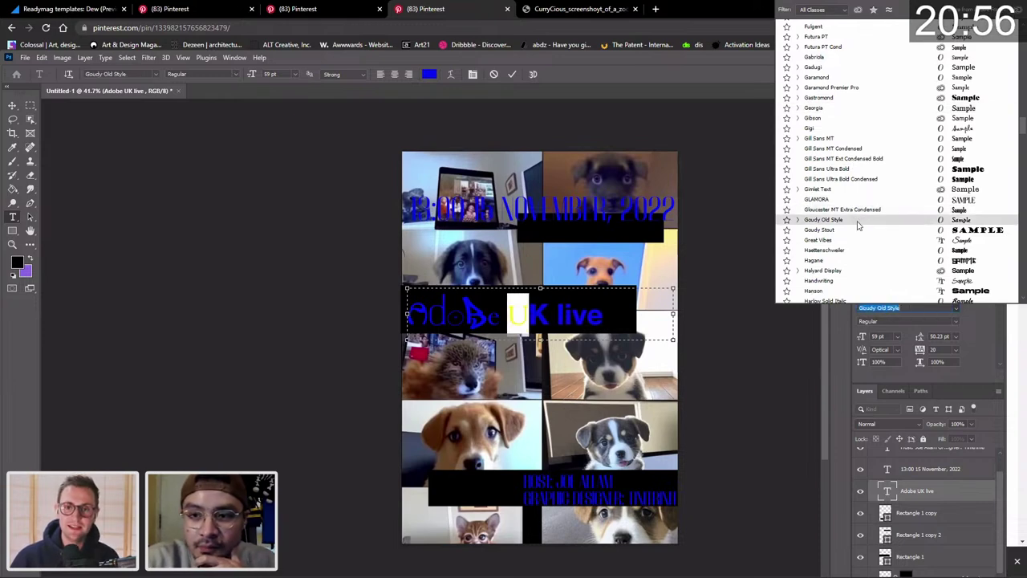
pyautogui.scroll(-3, 851, 240)
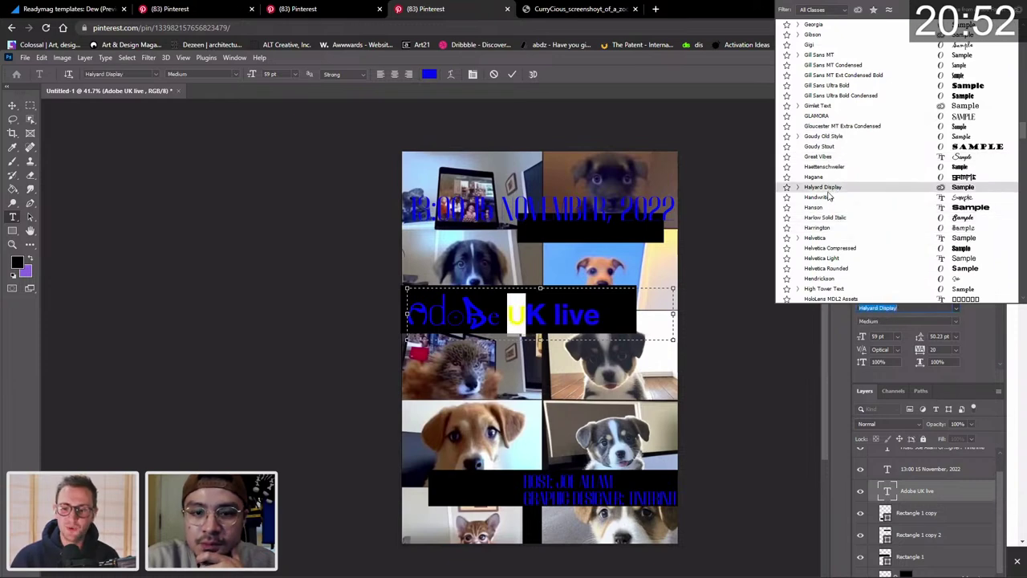
pyautogui.scroll(-1, 852, 285)
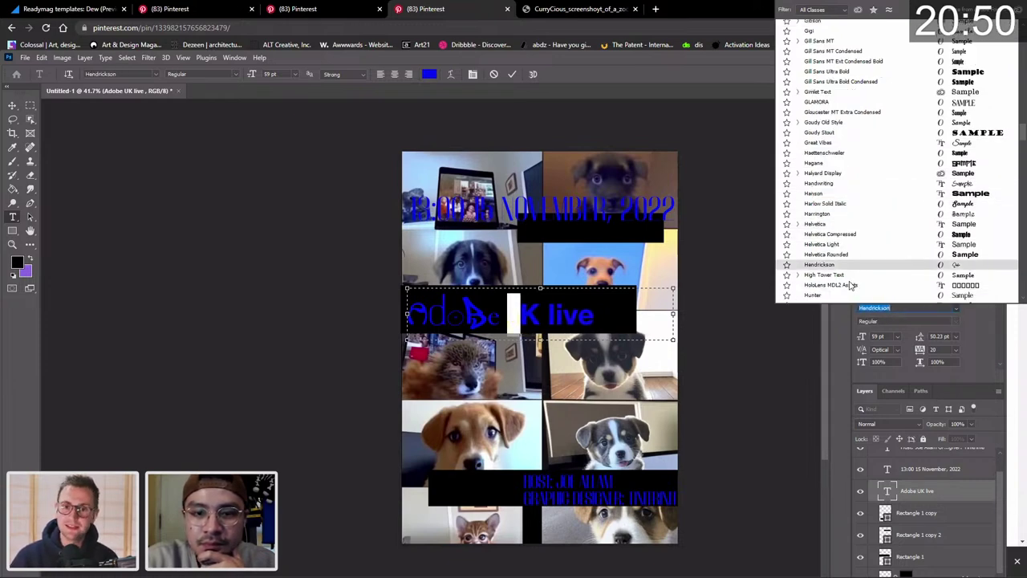
pyautogui.scroll(-5, 853, 286)
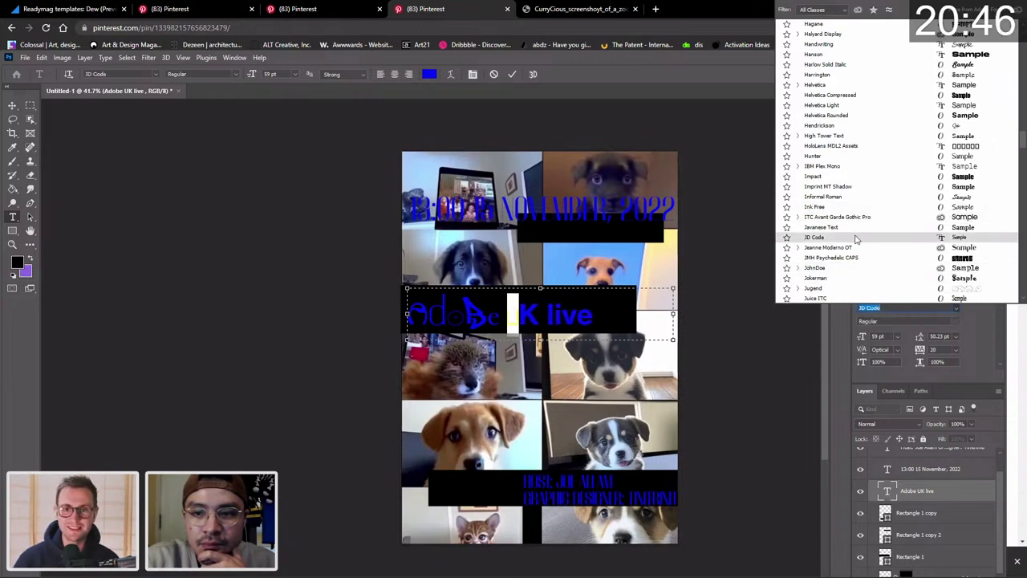
pyautogui.scroll(-5, 856, 239)
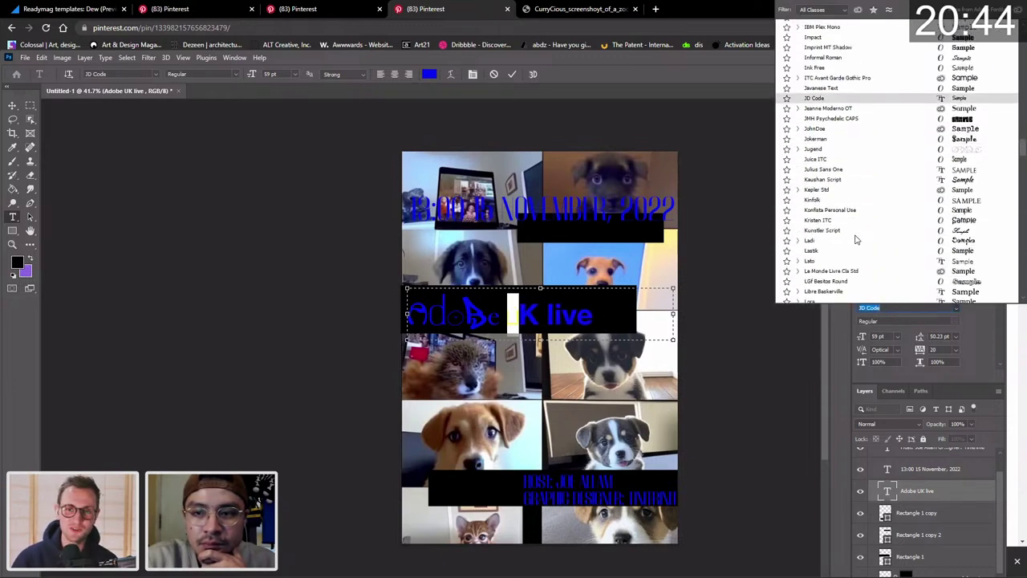
pyautogui.scroll(-7, 846, 221)
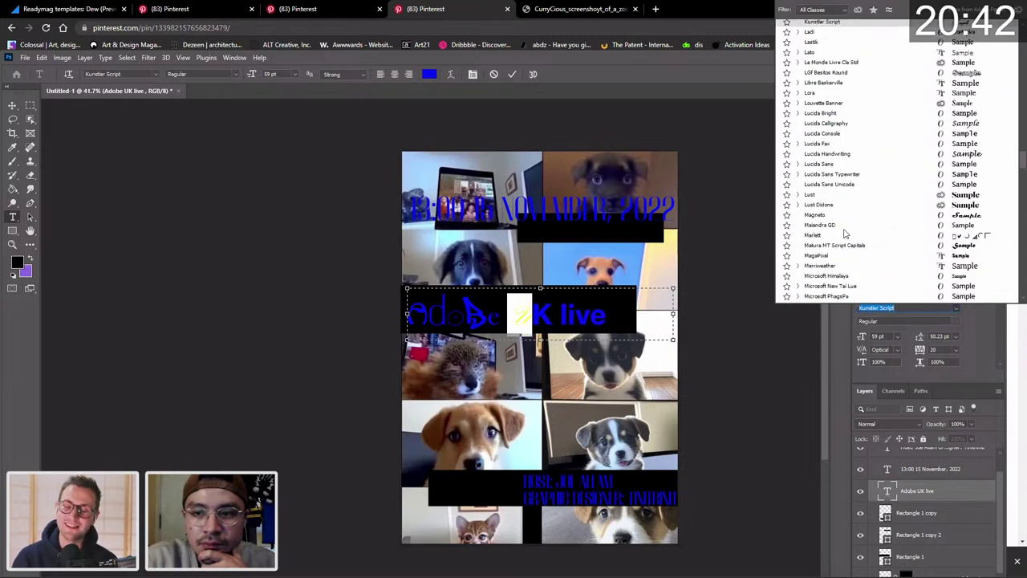
pyautogui.scroll(-8, 844, 261)
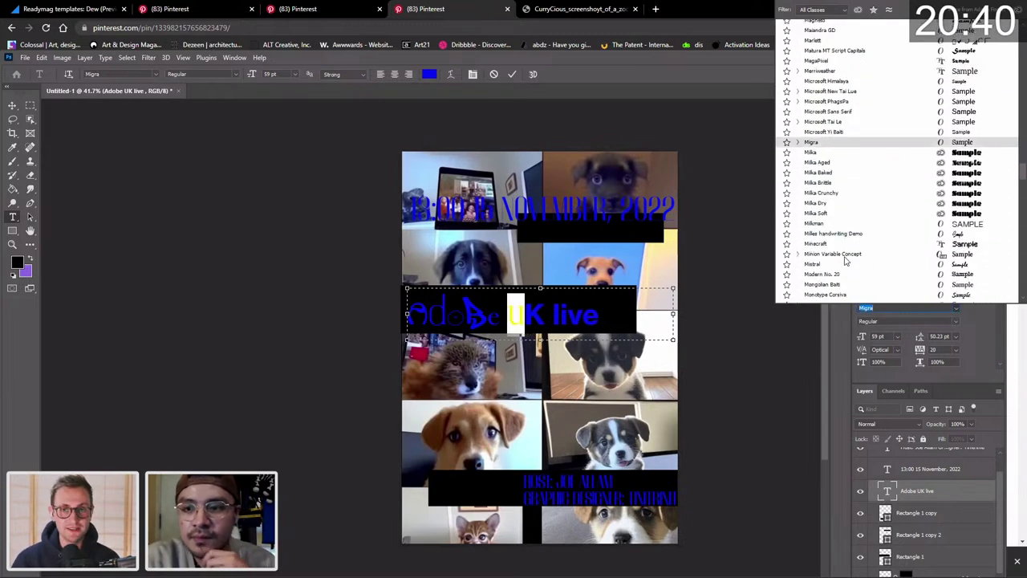
pyautogui.scroll(-1, 844, 261)
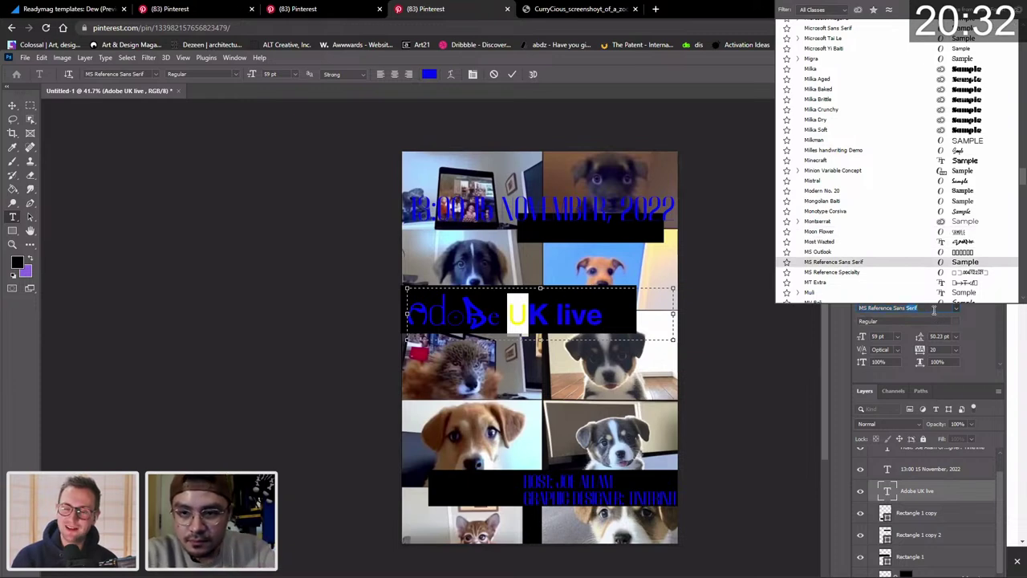
pyautogui.press('Down')
pyautogui.press('Down')
pyautogui.press('Down')
pyautogui.press('Down')
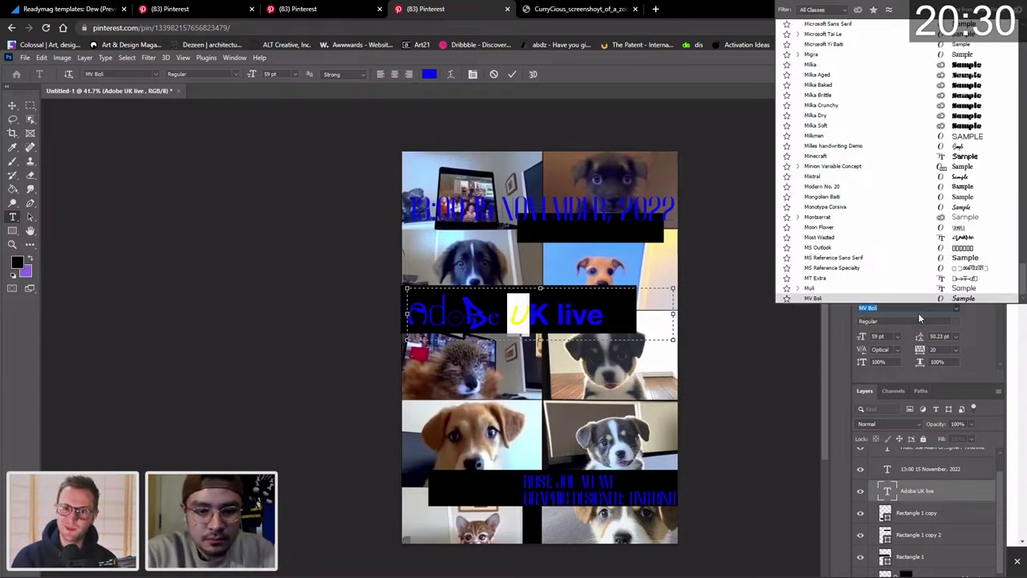
pyautogui.write('yeu')
pyautogui.click(889, 340)
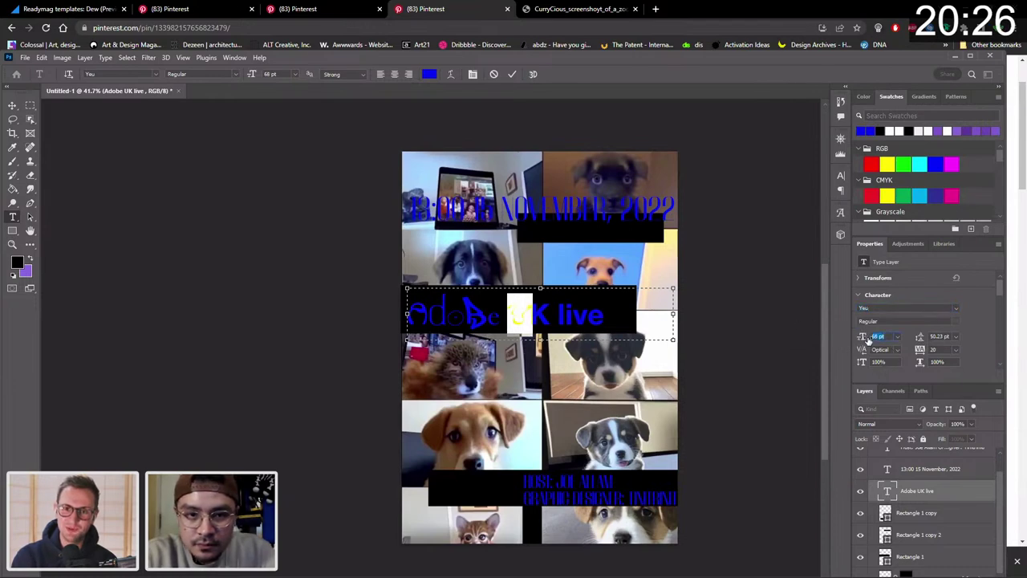
# Enlarge the U to 89 pt.
pyautogui.moveTo(867, 339); pyautogui.dragTo(877, 343)
pyautogui.write('89')
pyautogui.press('Return')
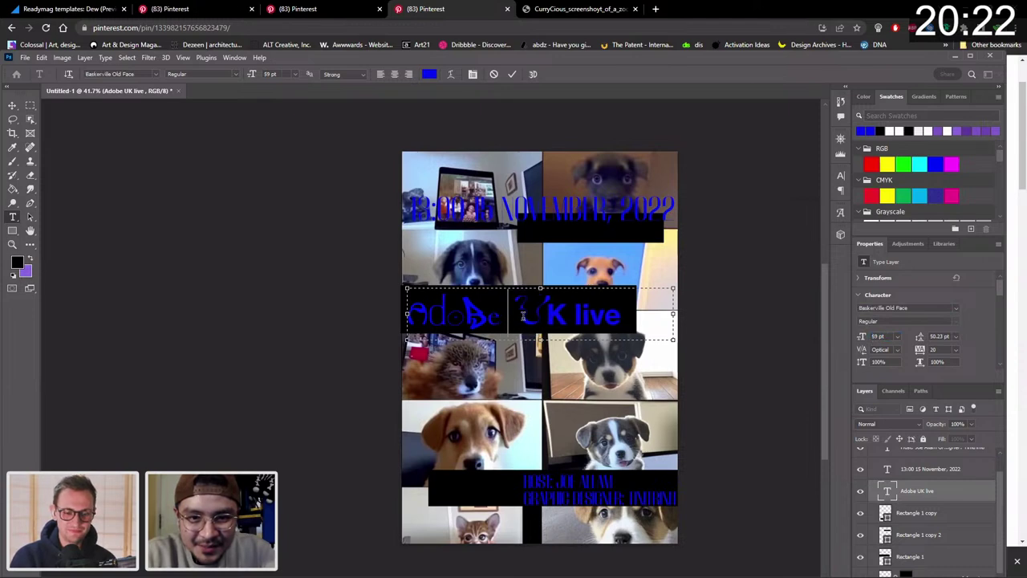
# Select the K of 'UK', try Arboria Light, then return the cursor into 'live'.
pyautogui.doubleClick(554, 314)
pyautogui.click(553, 315)
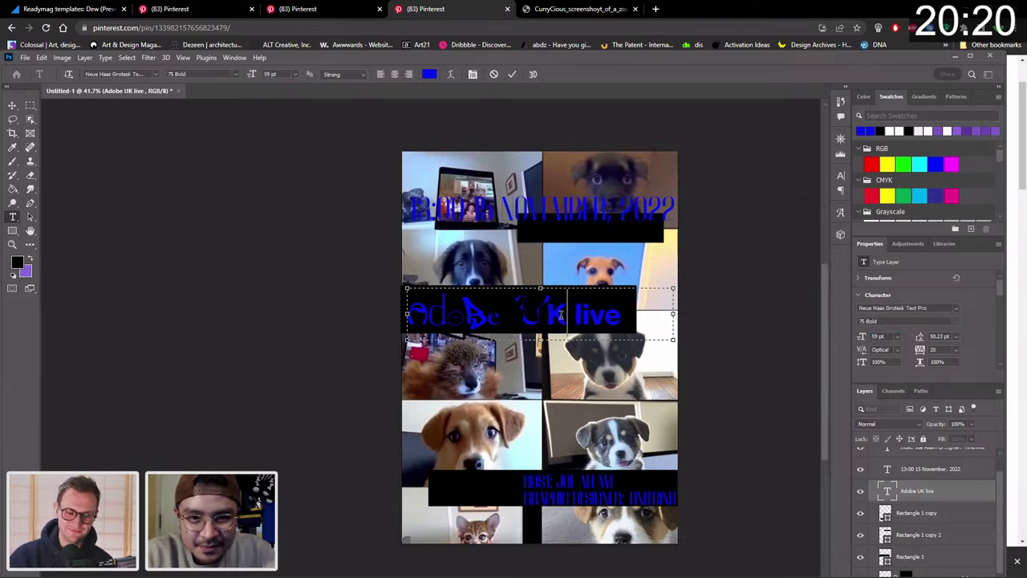
pyautogui.moveTo(565, 314); pyautogui.dragTo(548, 314)
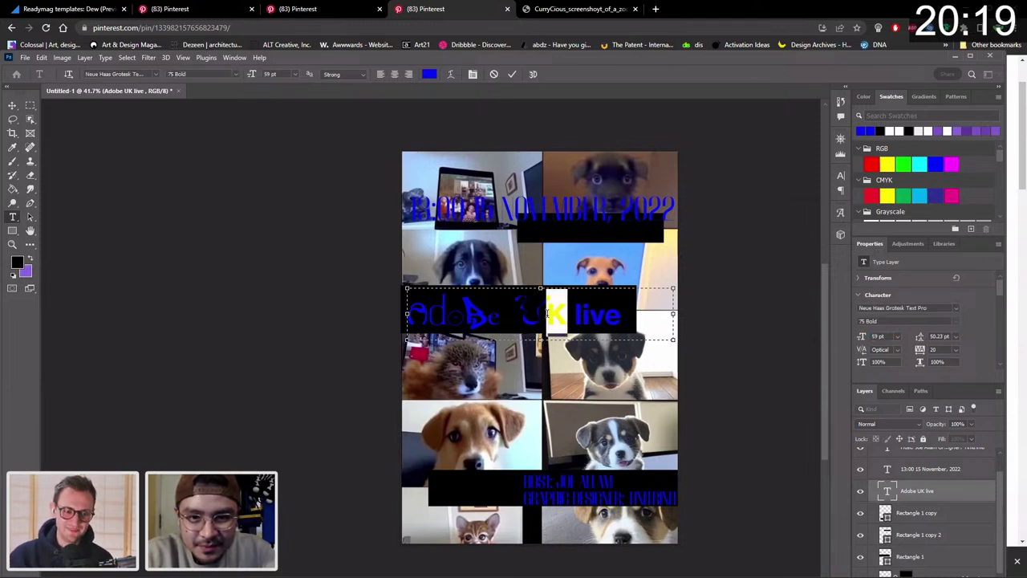
pyautogui.click(957, 308)
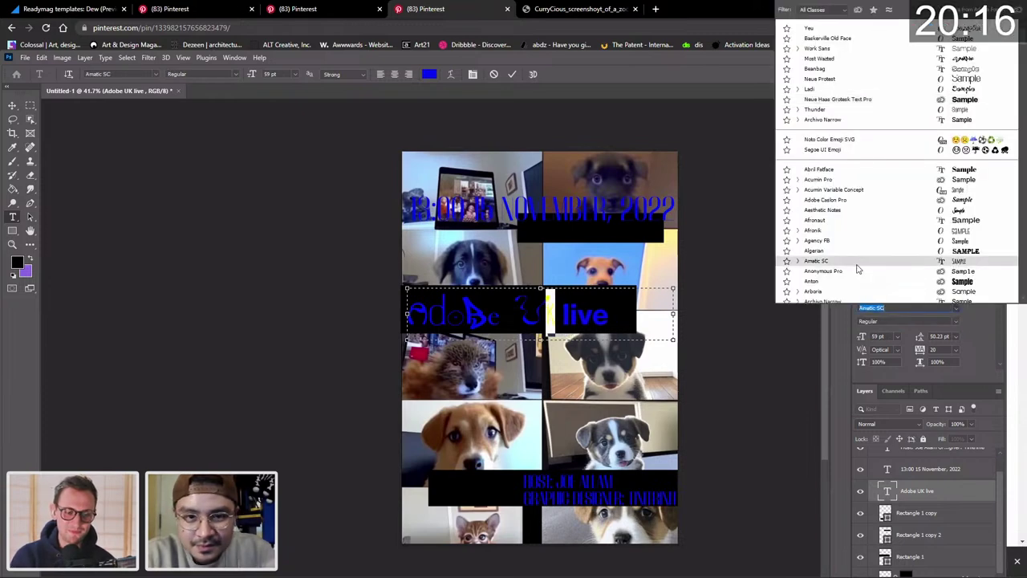
pyautogui.scroll(-1, 857, 269)
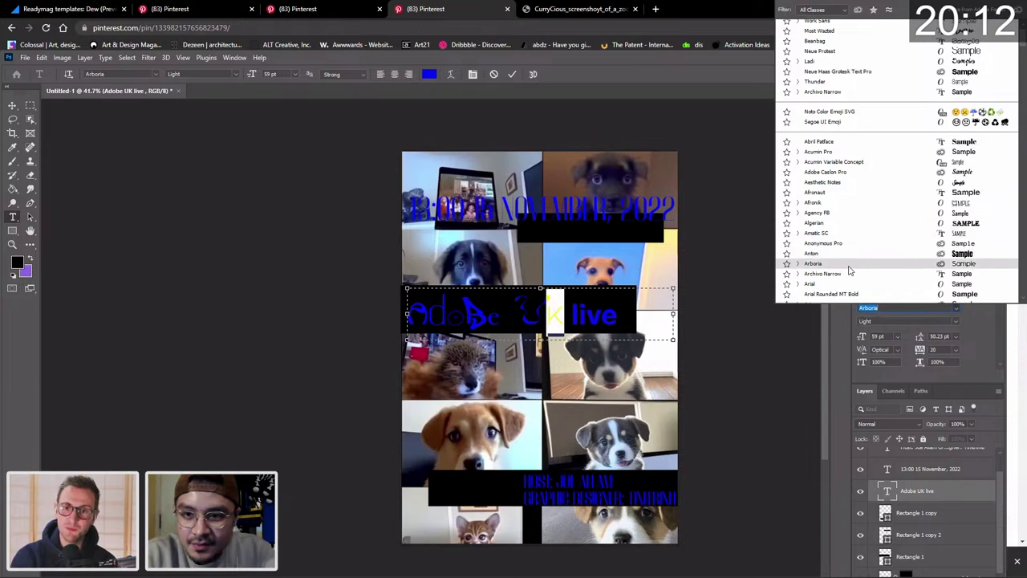
pyautogui.click(798, 265)
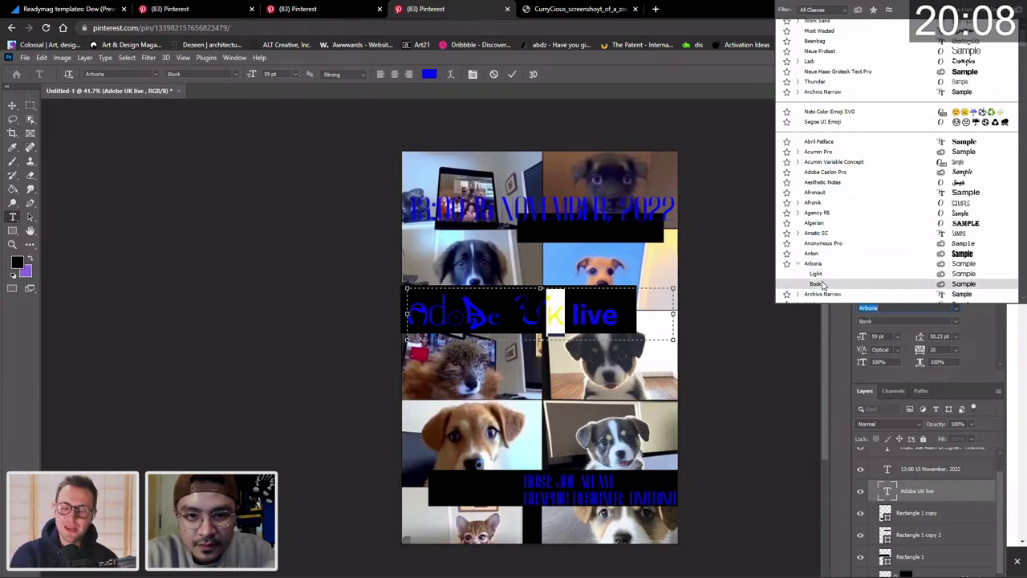
pyautogui.click(817, 274)
pyautogui.click(571, 314)
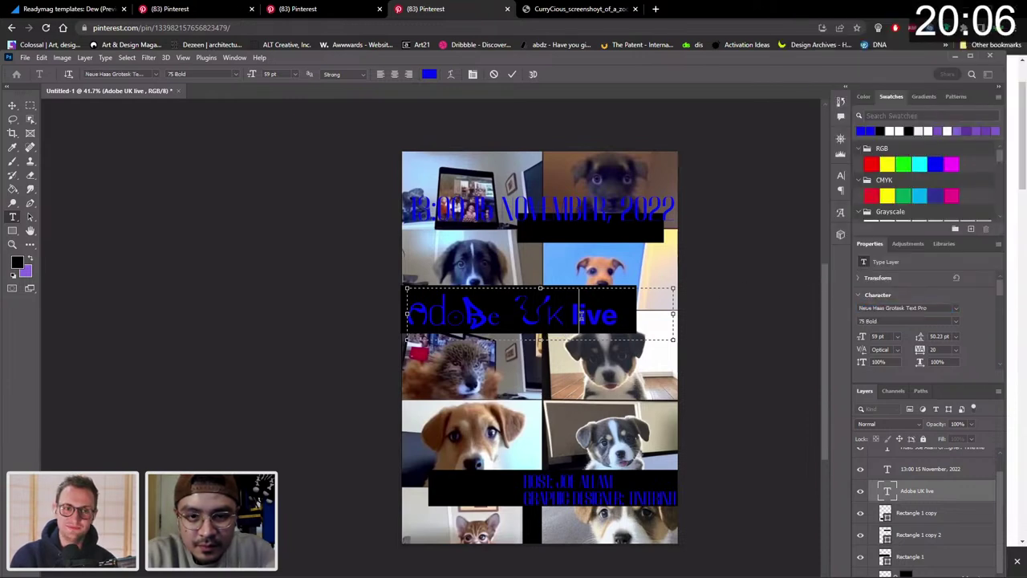
pyautogui.click(585, 317)
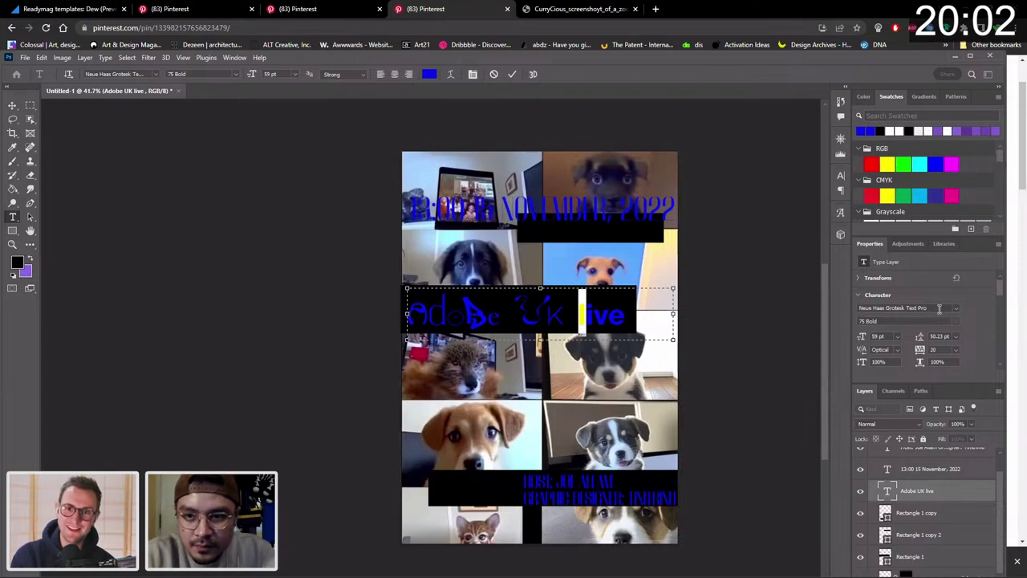
# Browse the font list and apply Chiller to the selected heading letter.
pyautogui.click(939, 308)
pyautogui.click(955, 306)
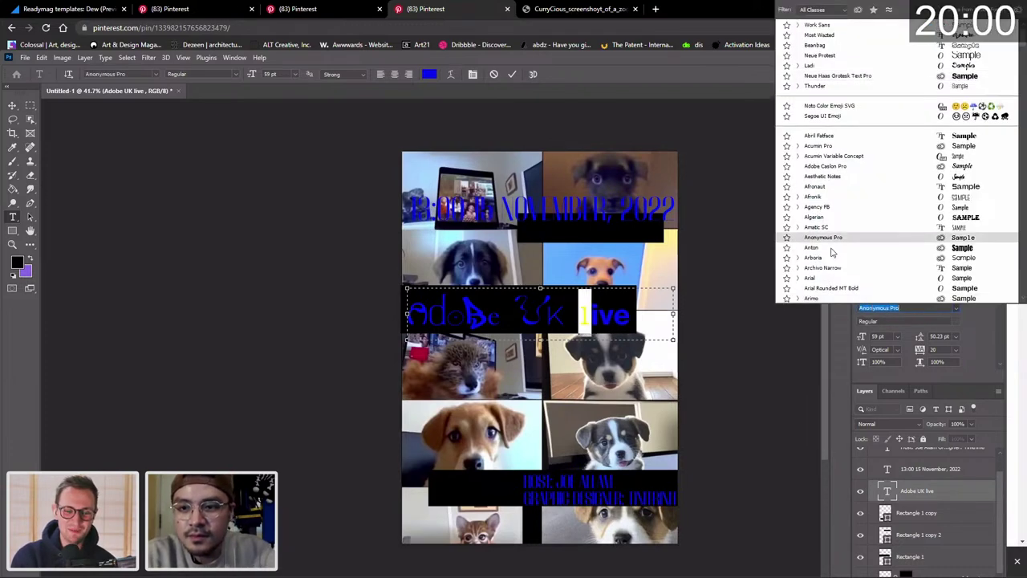
pyautogui.scroll(-6, 831, 241)
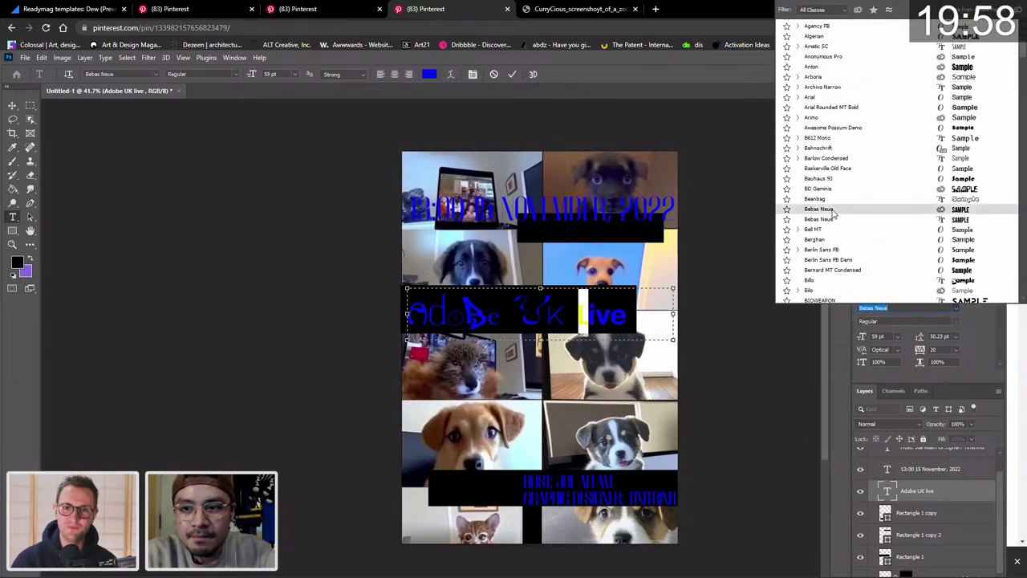
pyautogui.scroll(-5, 835, 224)
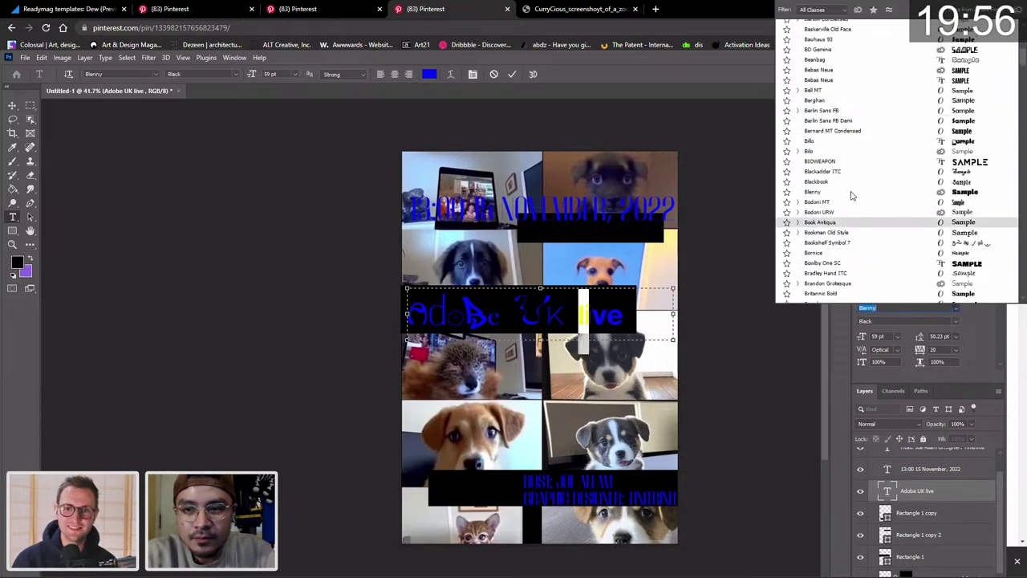
pyautogui.scroll(-4, 854, 228)
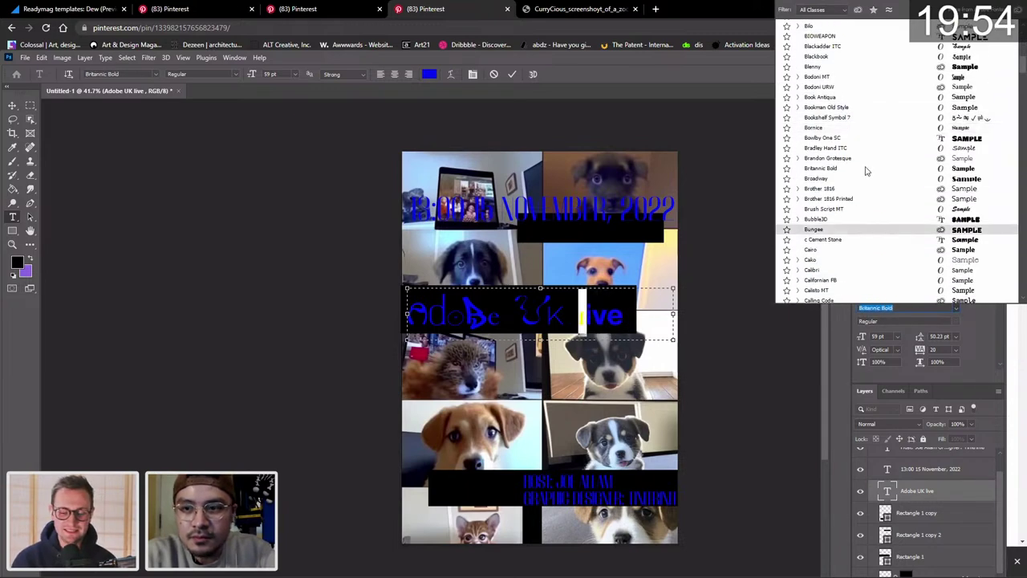
pyautogui.scroll(-3, 857, 210)
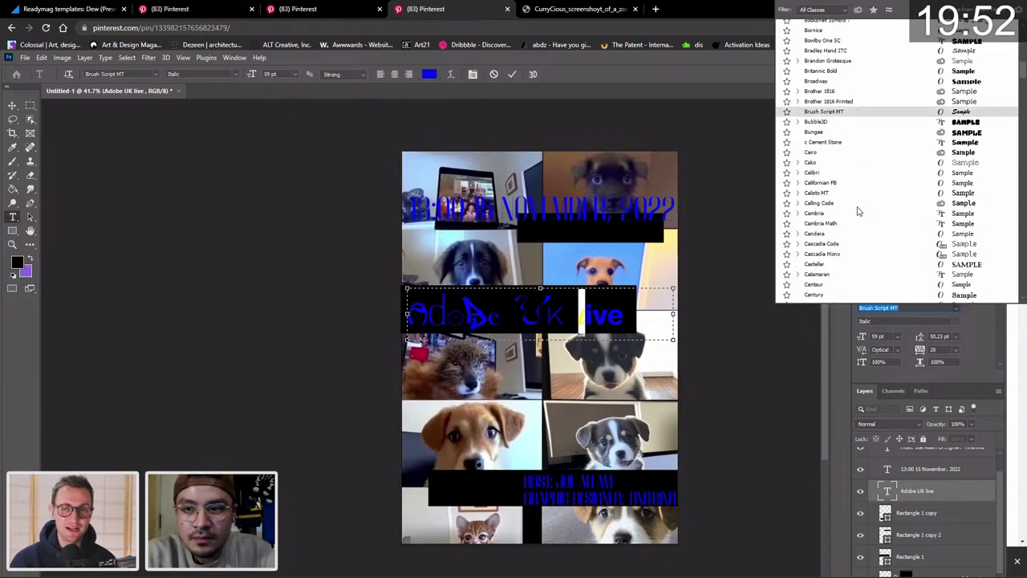
pyautogui.scroll(-3, 860, 236)
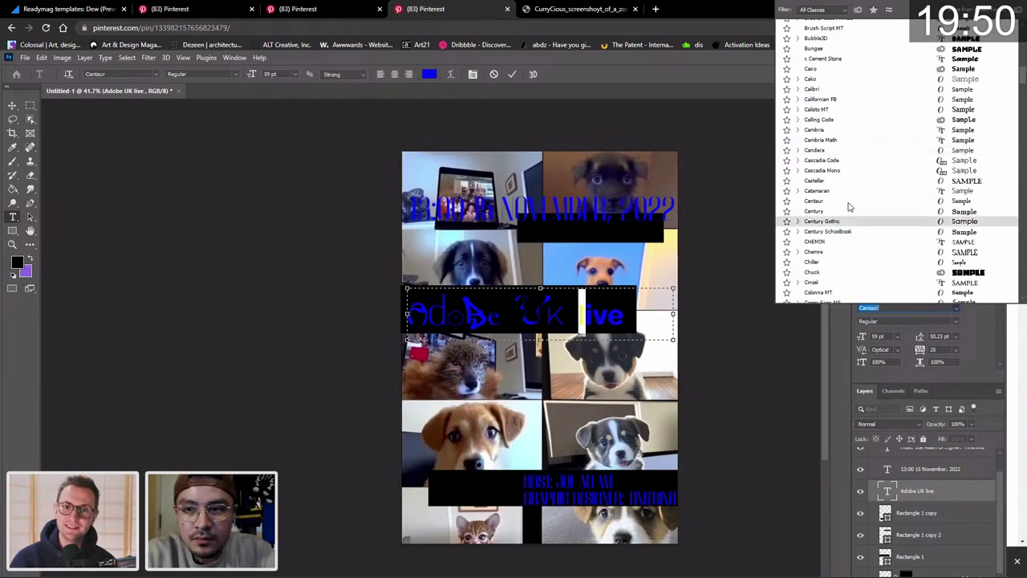
pyautogui.click(843, 263)
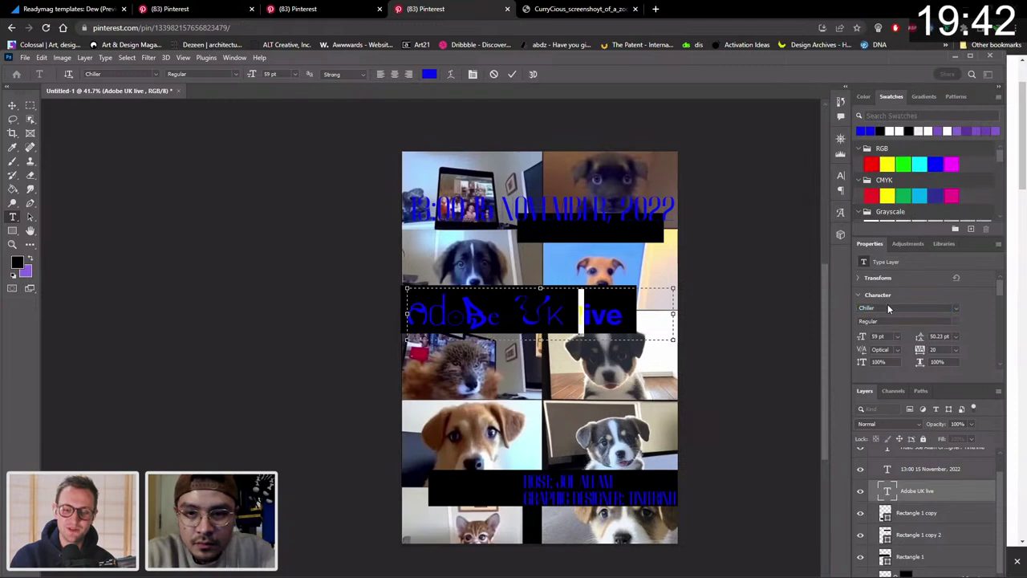
# Browse further down the font list and settle on Neue Protest.
pyautogui.click(956, 308)
pyautogui.scroll(-5, 850, 254)
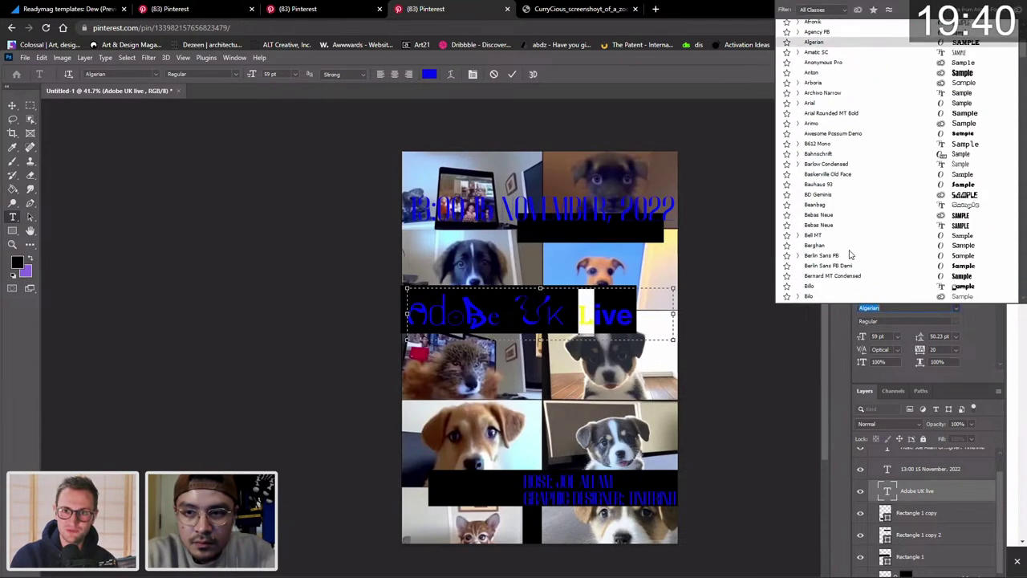
pyautogui.scroll(5, 850, 253)
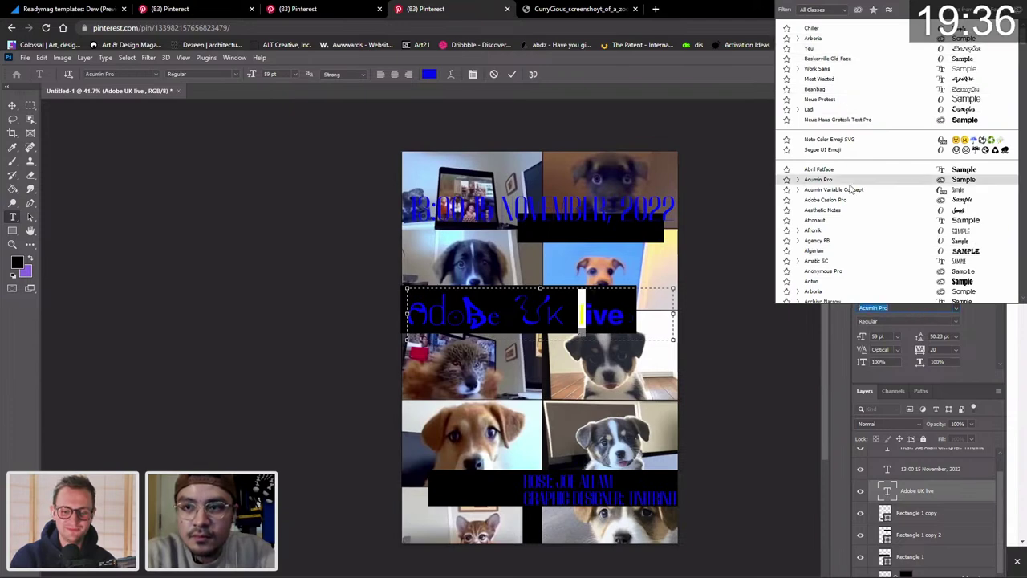
pyautogui.scroll(-10, 852, 190)
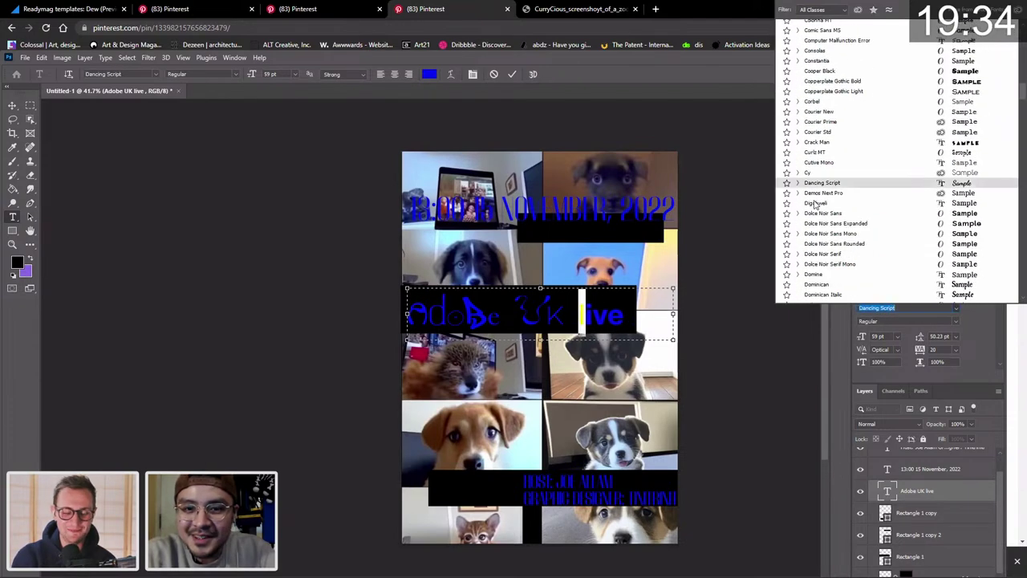
pyautogui.scroll(-3, 847, 265)
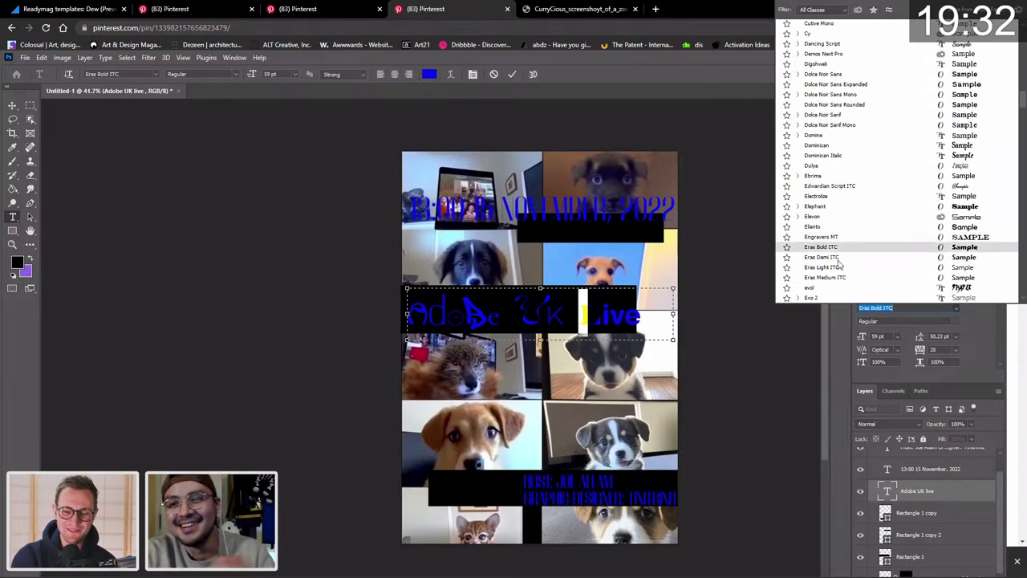
pyautogui.scroll(-5, 836, 255)
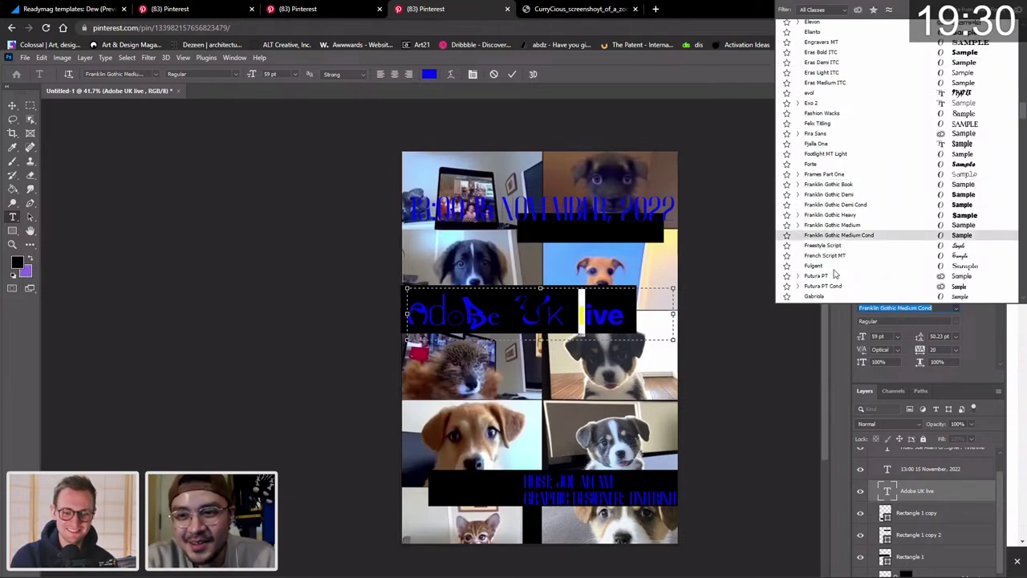
pyautogui.scroll(-7, 839, 197)
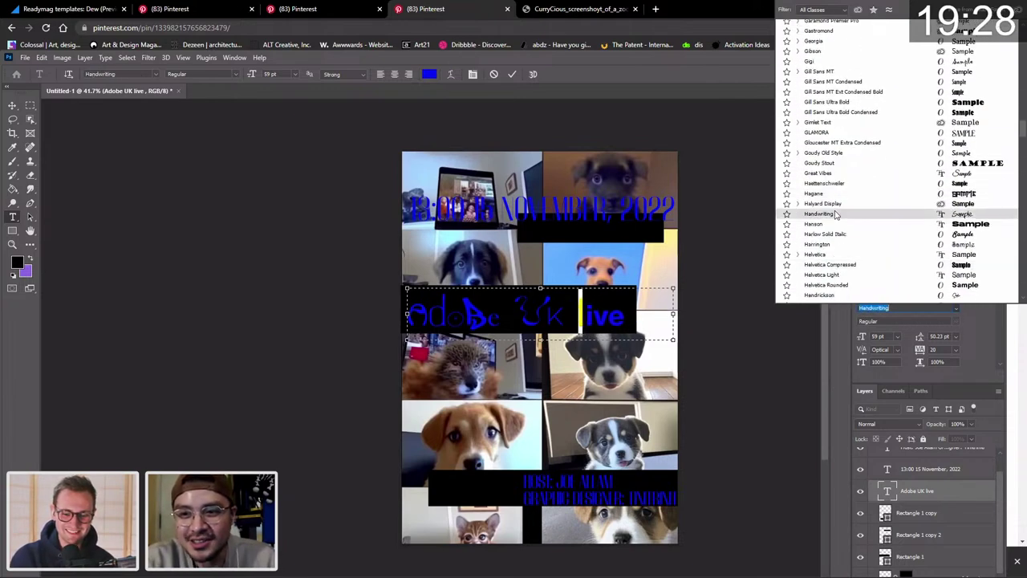
pyautogui.scroll(-4, 839, 192)
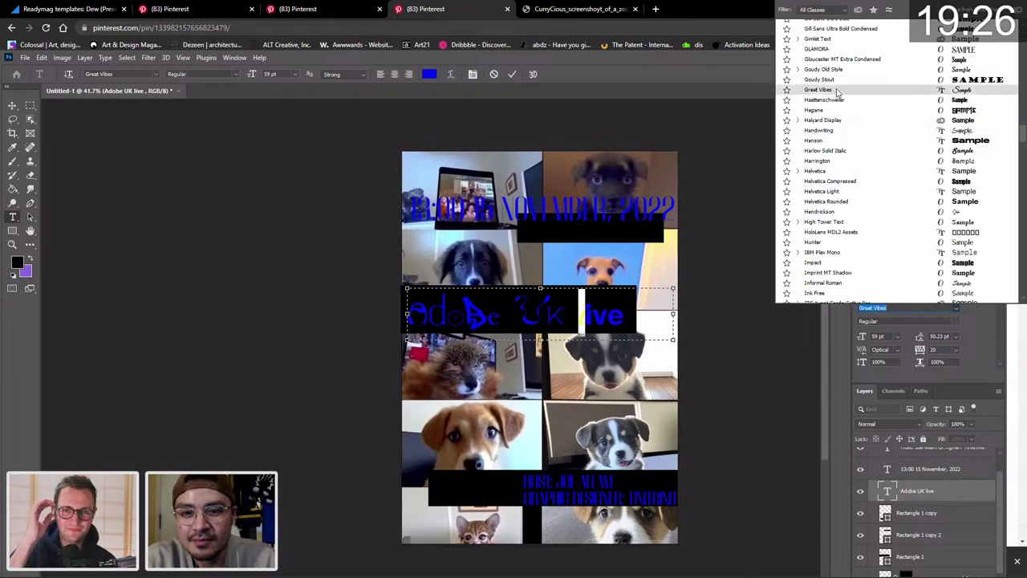
pyautogui.scroll(-3, 838, 113)
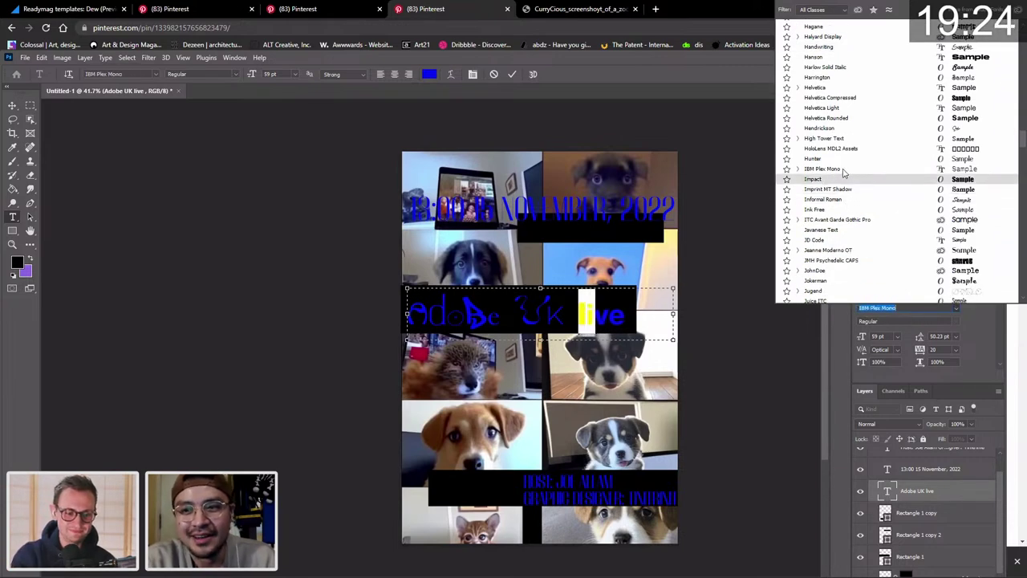
pyautogui.scroll(-3, 832, 165)
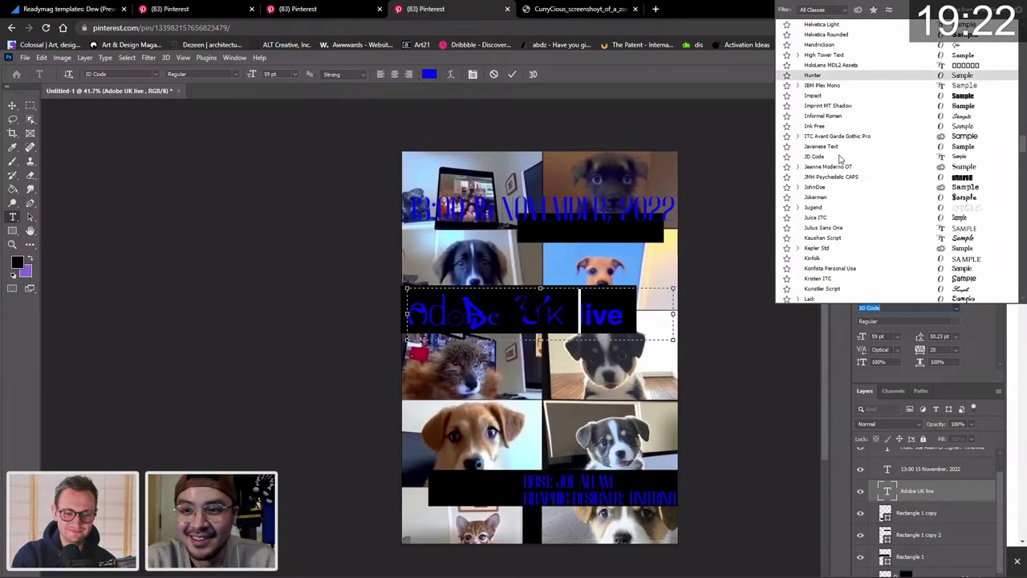
pyautogui.scroll(-3, 830, 217)
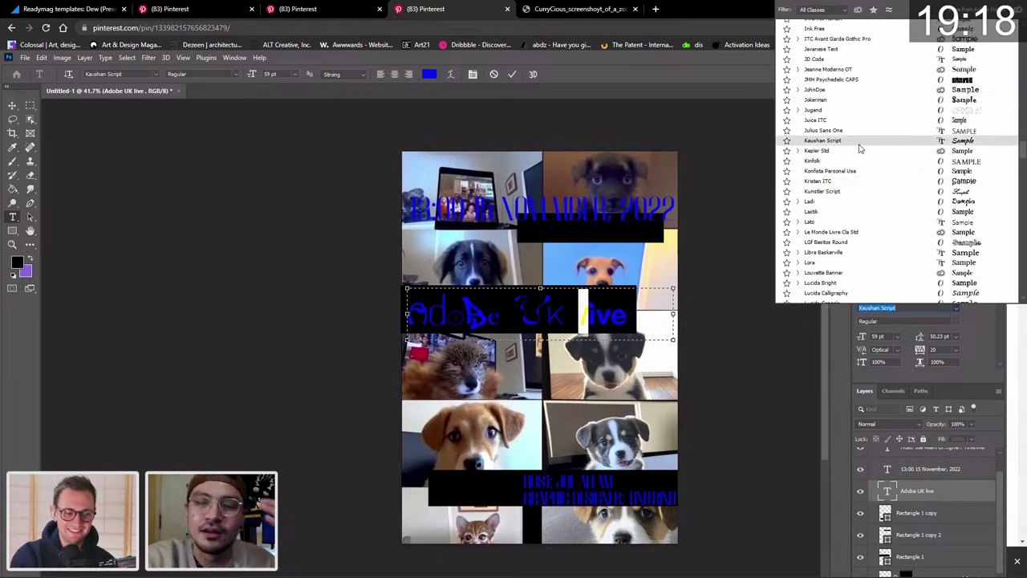
pyautogui.scroll(-3, 858, 149)
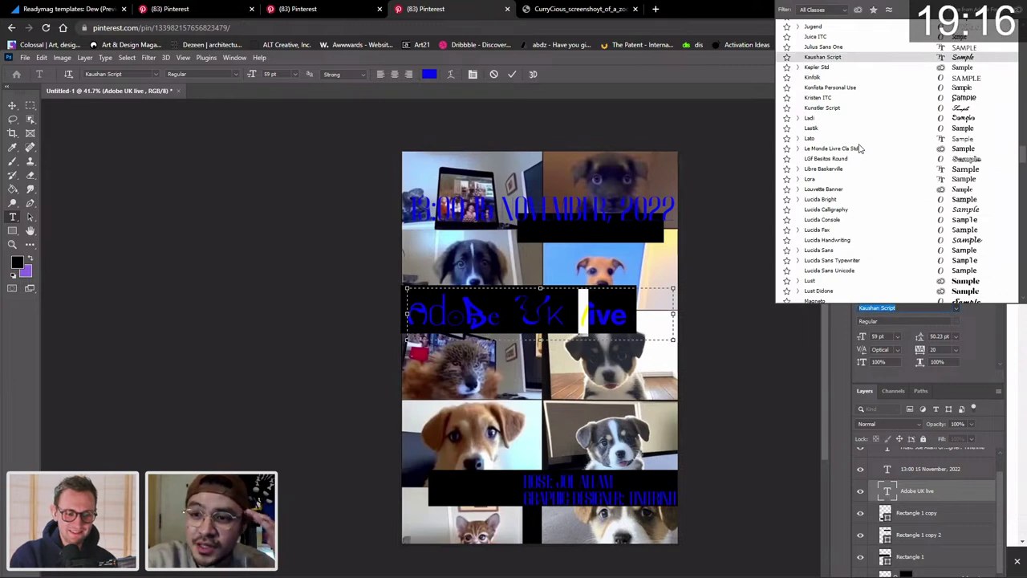
pyautogui.scroll(-4, 859, 148)
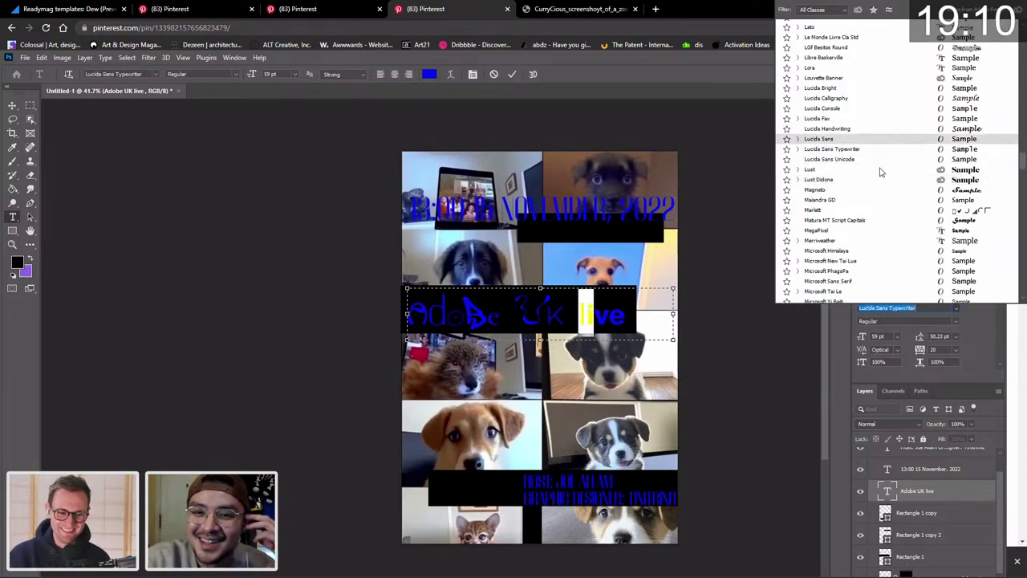
pyautogui.scroll(-1, 880, 263)
pyautogui.scroll(-1, 880, 263)
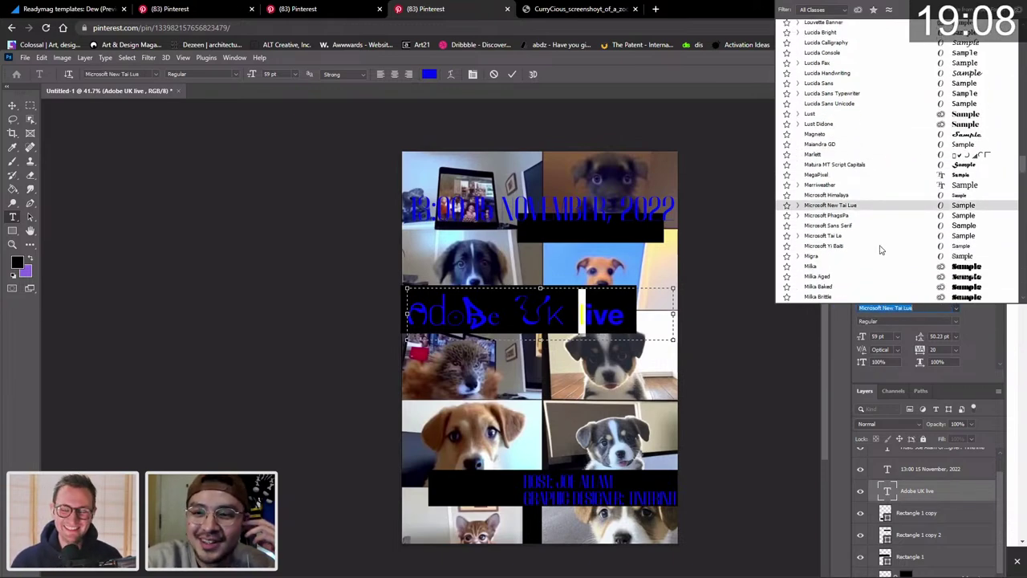
pyautogui.scroll(-2, 863, 263)
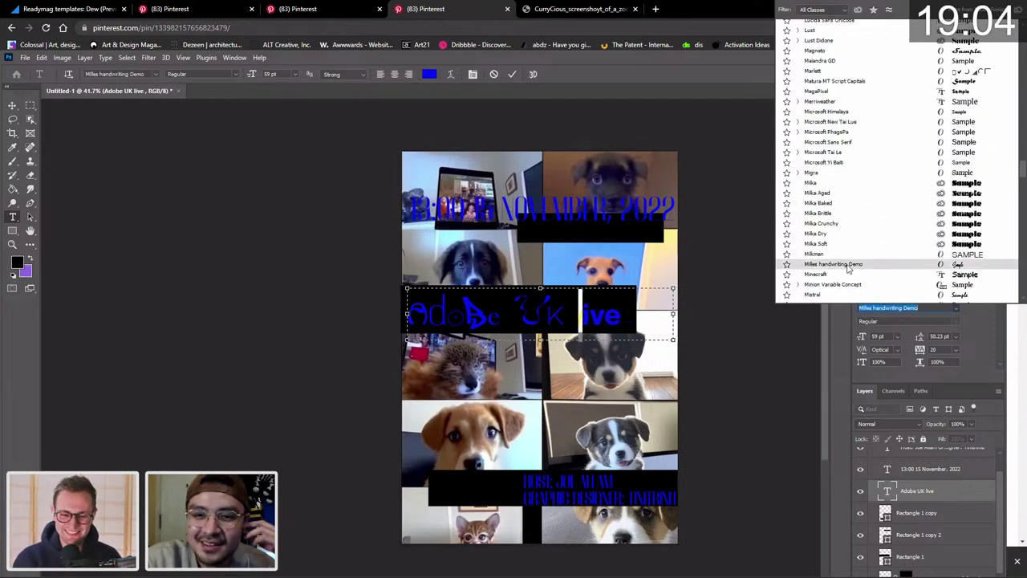
pyautogui.scroll(-2, 850, 265)
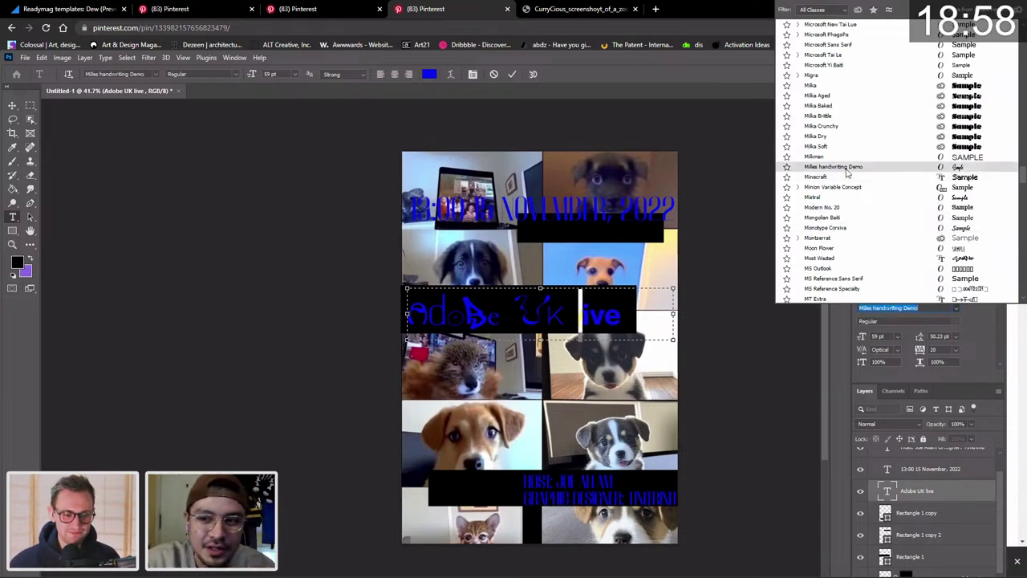
pyautogui.scroll(-1, 847, 199)
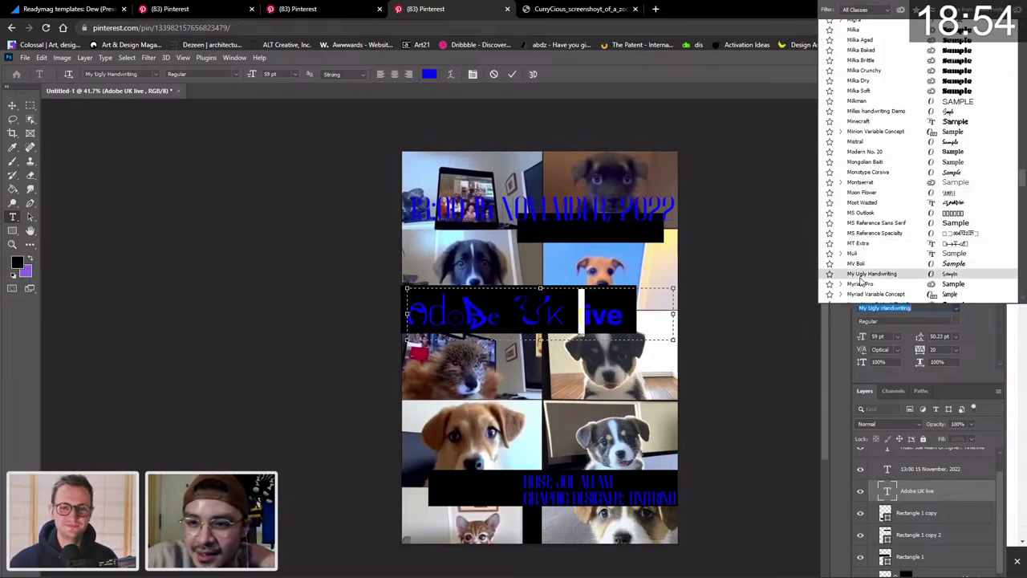
pyautogui.scroll(-2, 861, 280)
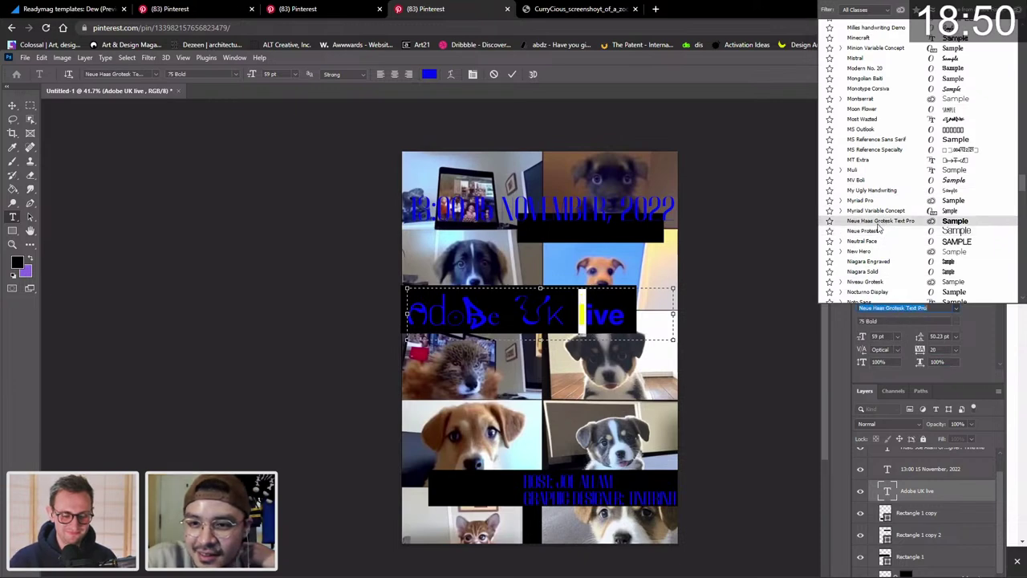
pyautogui.click(877, 232)
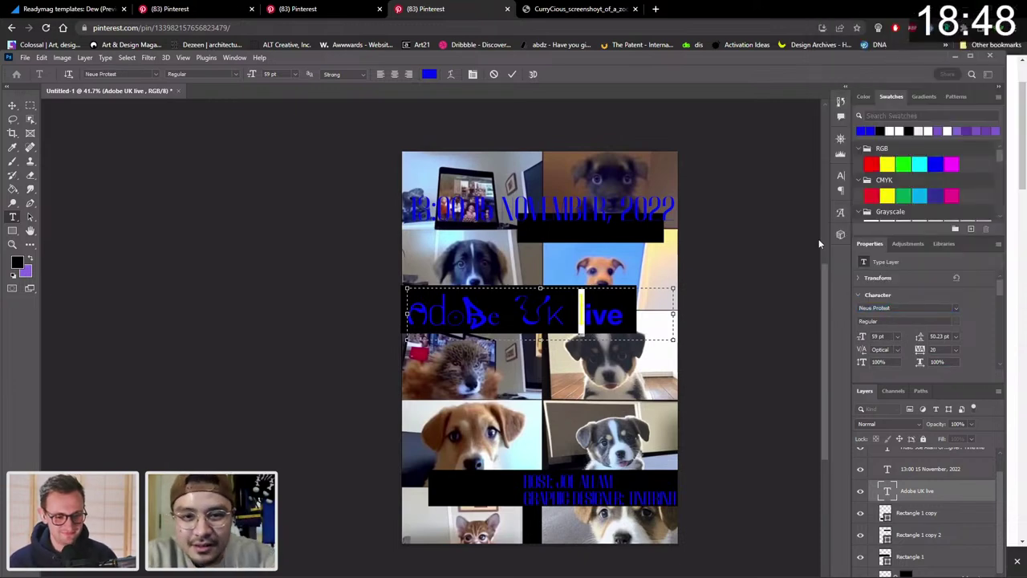
# Try Gigi on the 'l' of 'live', undo it, and commit the heading edits.
pyautogui.click(585, 315)
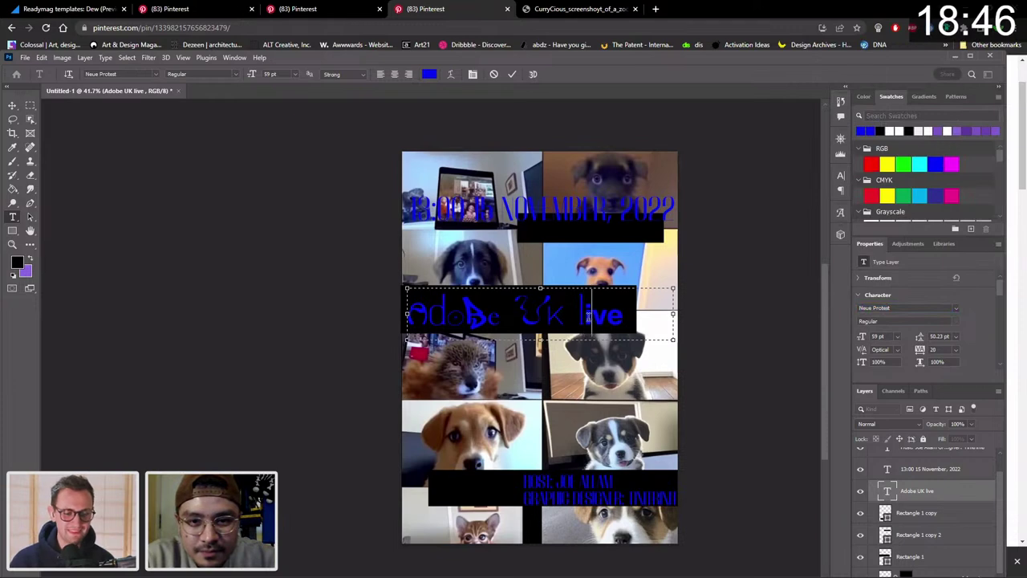
pyautogui.hotkey('shift', 'Left')
pyautogui.click(955, 307)
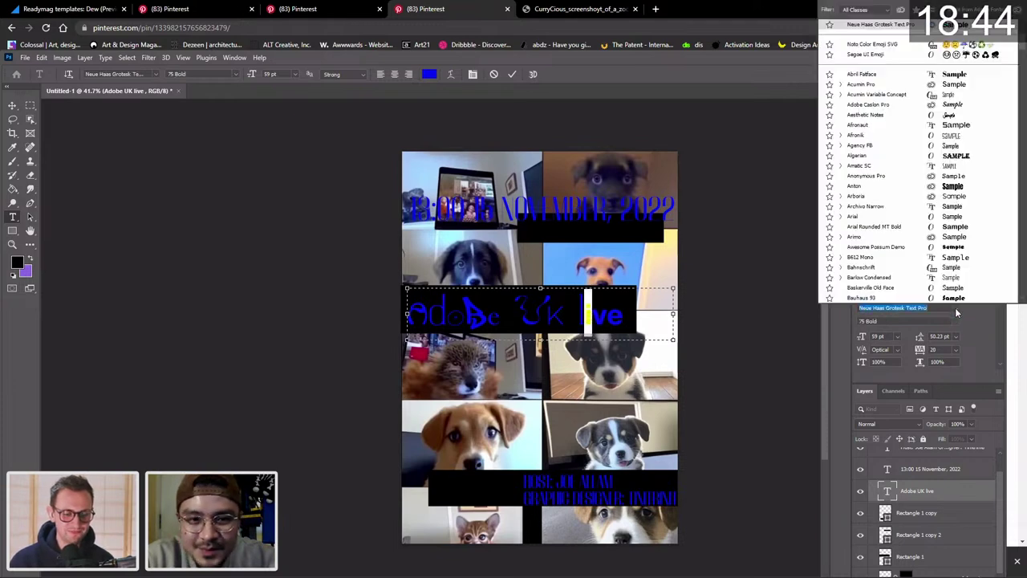
pyautogui.scroll(-15, 883, 221)
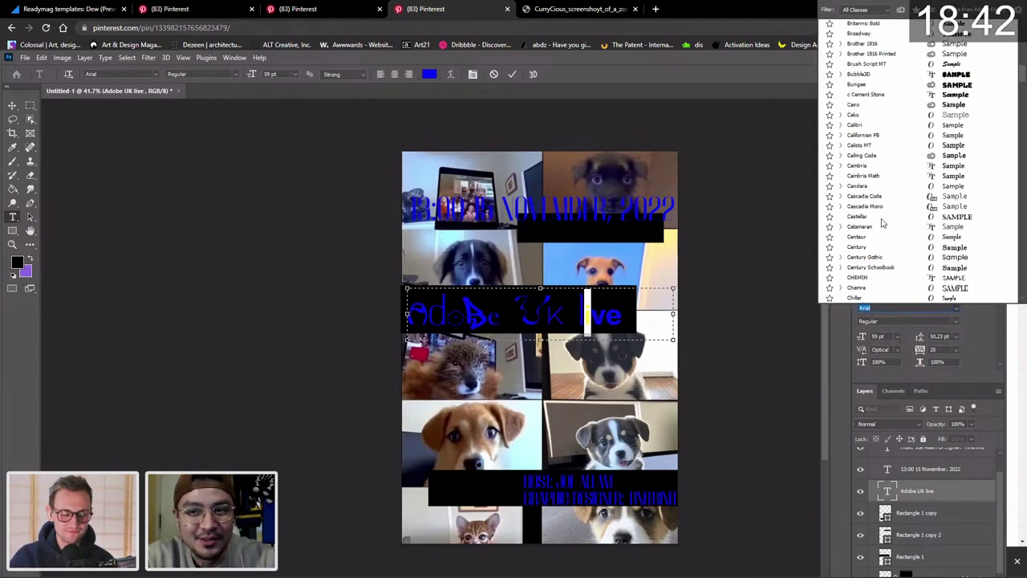
pyautogui.scroll(-5, 883, 221)
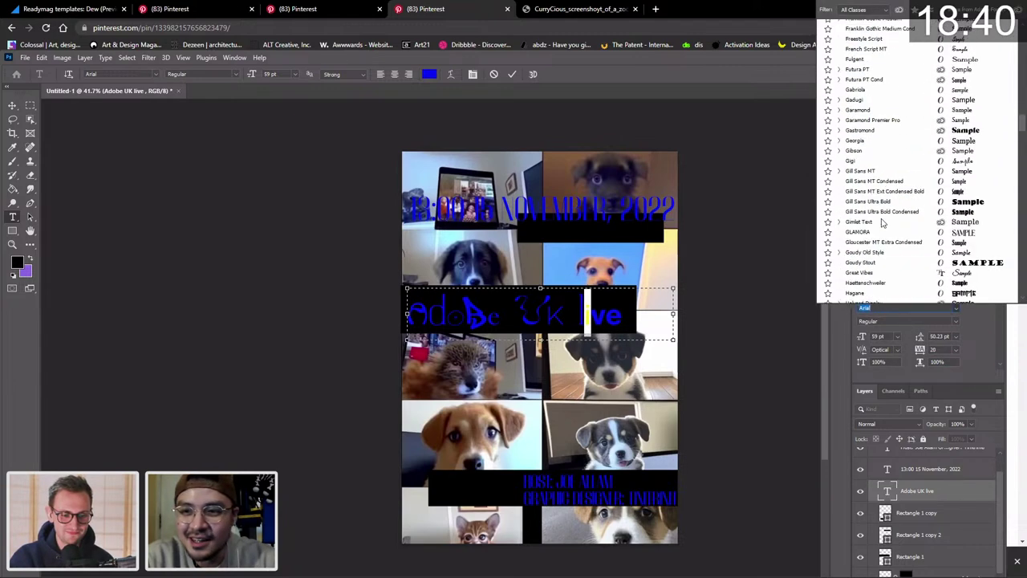
pyautogui.click(889, 164)
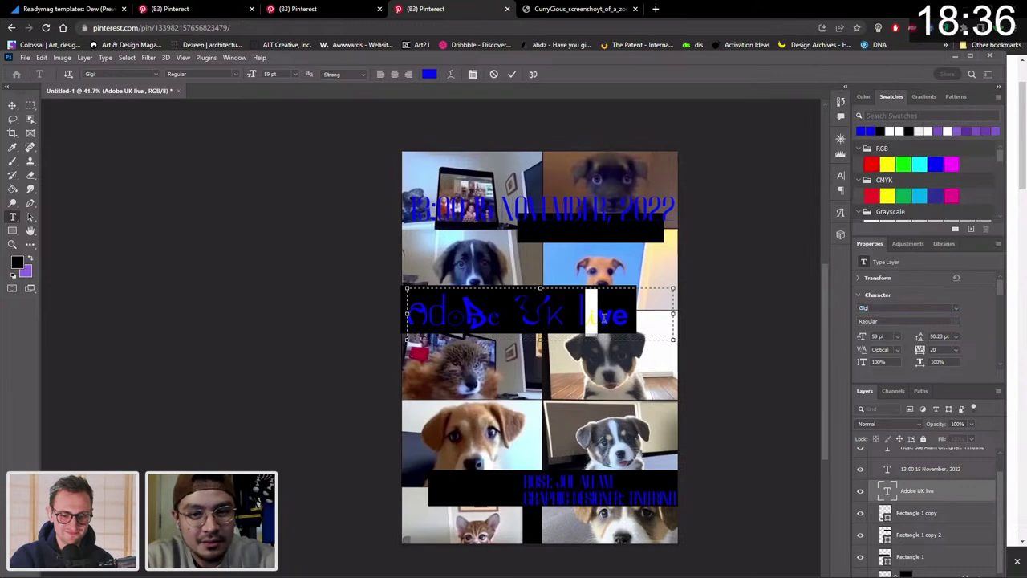
pyautogui.hotkey('ctrl', 'z')
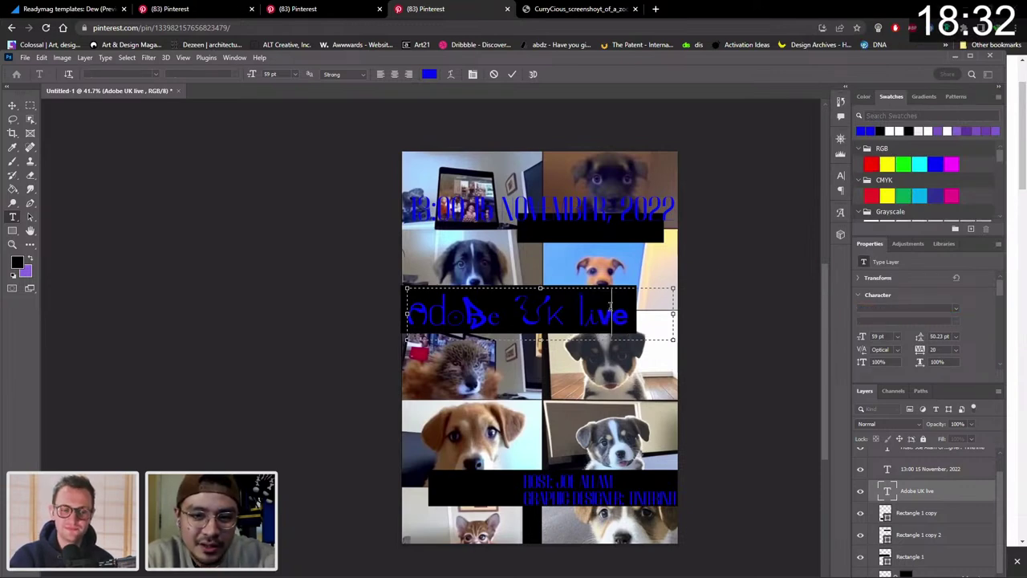
pyautogui.click(10, 106)
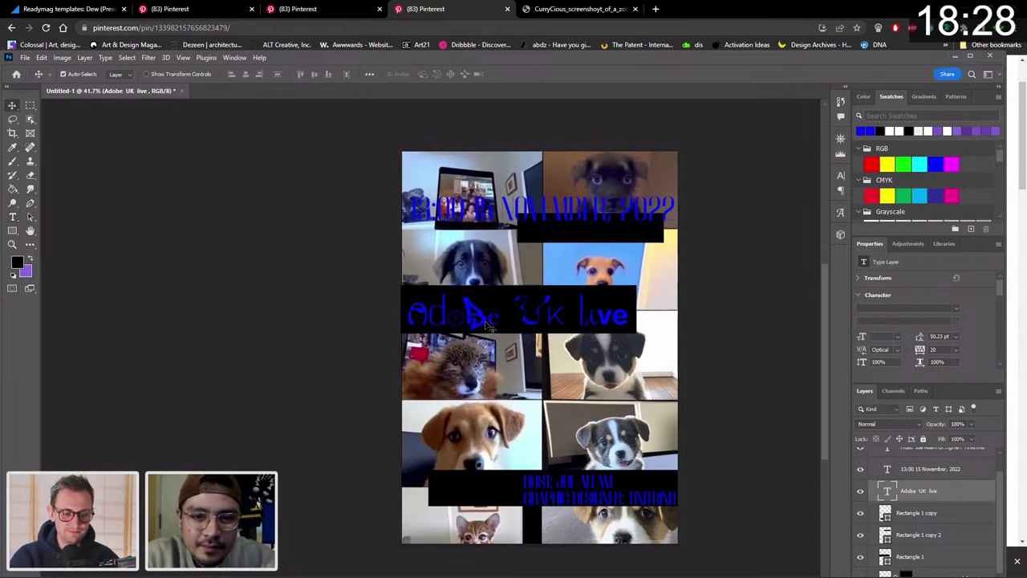
pyautogui.doubleClick(588, 317)
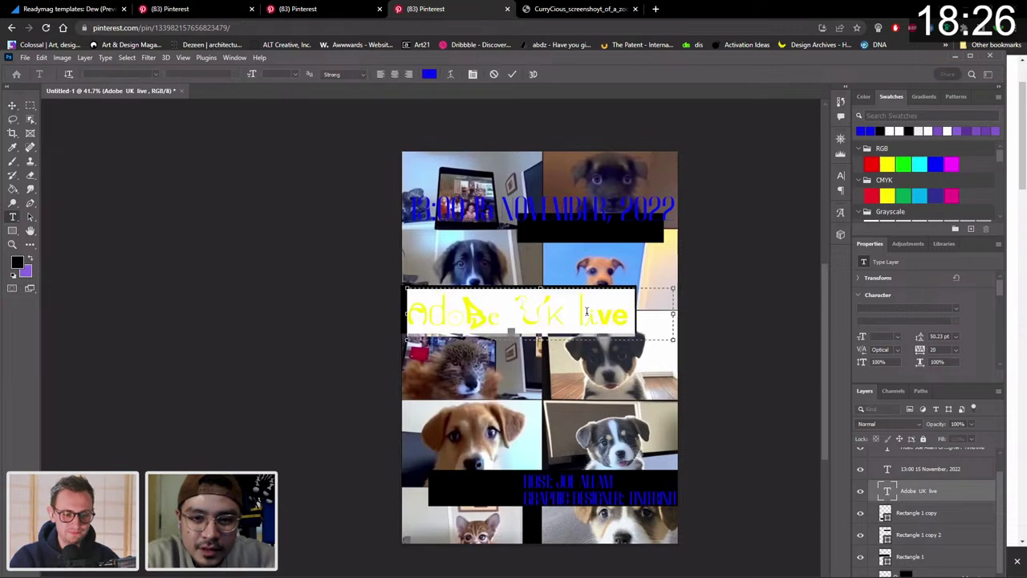
pyautogui.click(587, 312)
pyautogui.moveTo(584, 312); pyautogui.dragTo(579, 311)
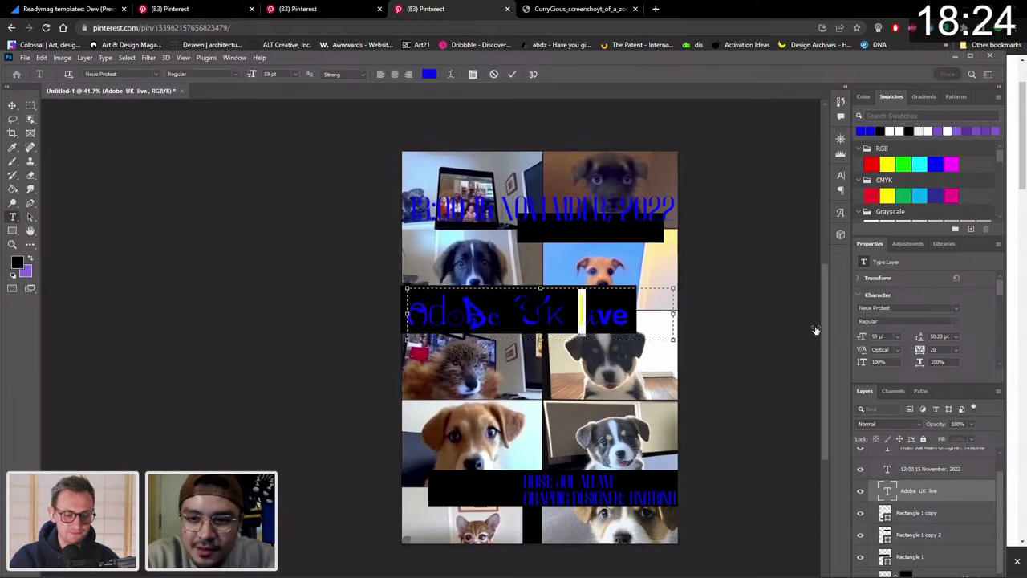
pyautogui.click(936, 308)
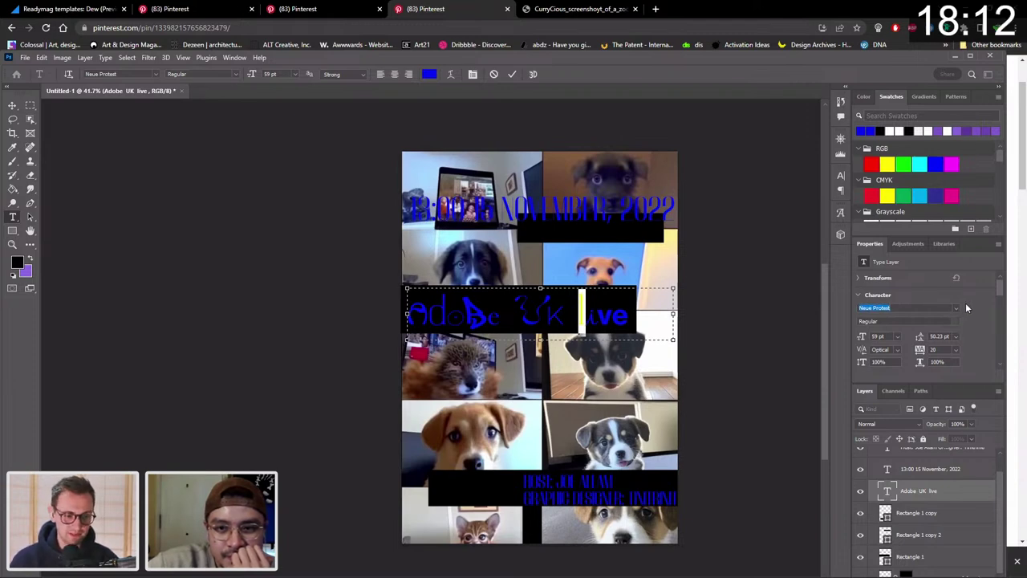
pyautogui.scroll(-2, 978, 287)
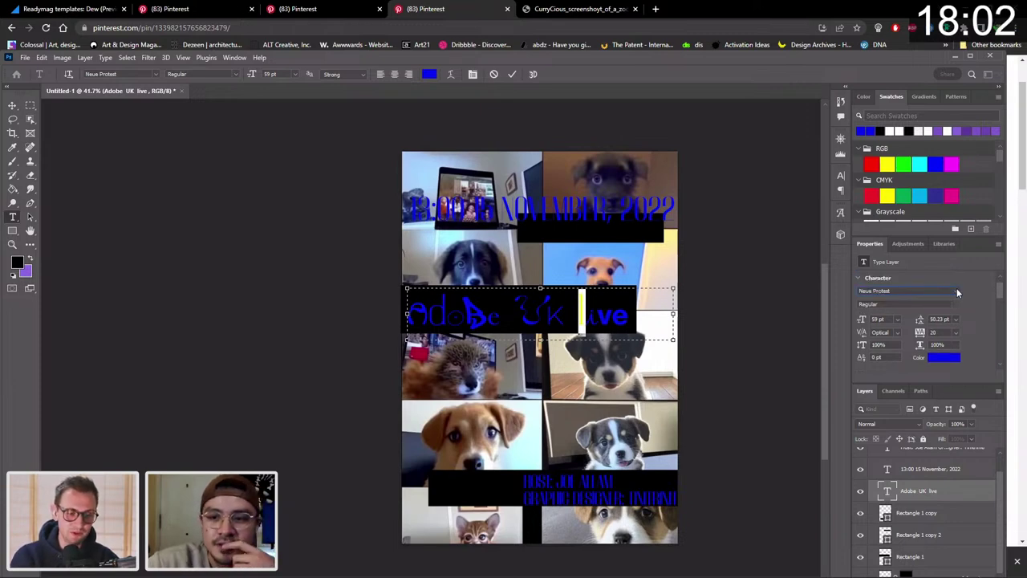
pyautogui.click(956, 292)
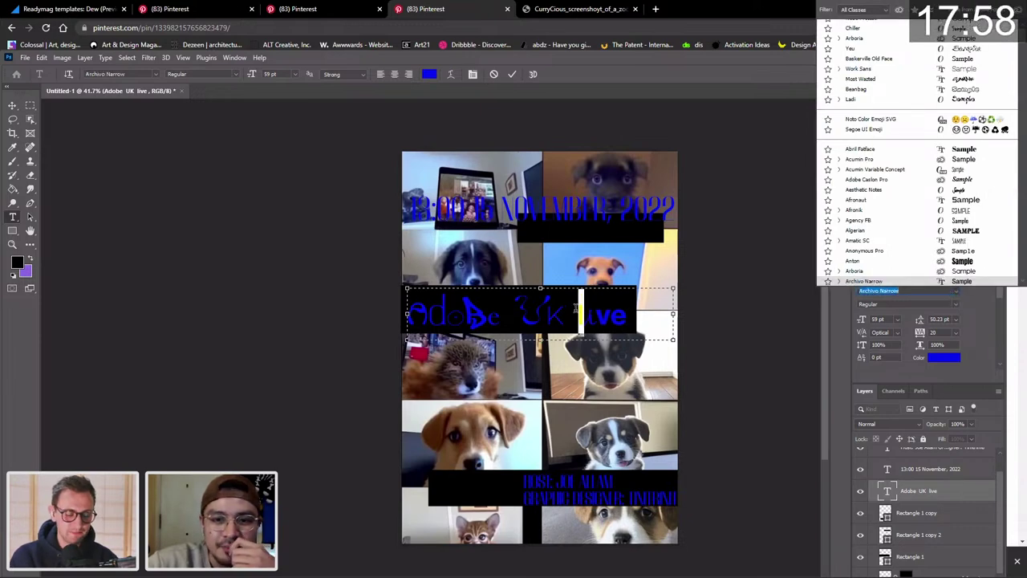
pyautogui.press('Escape')
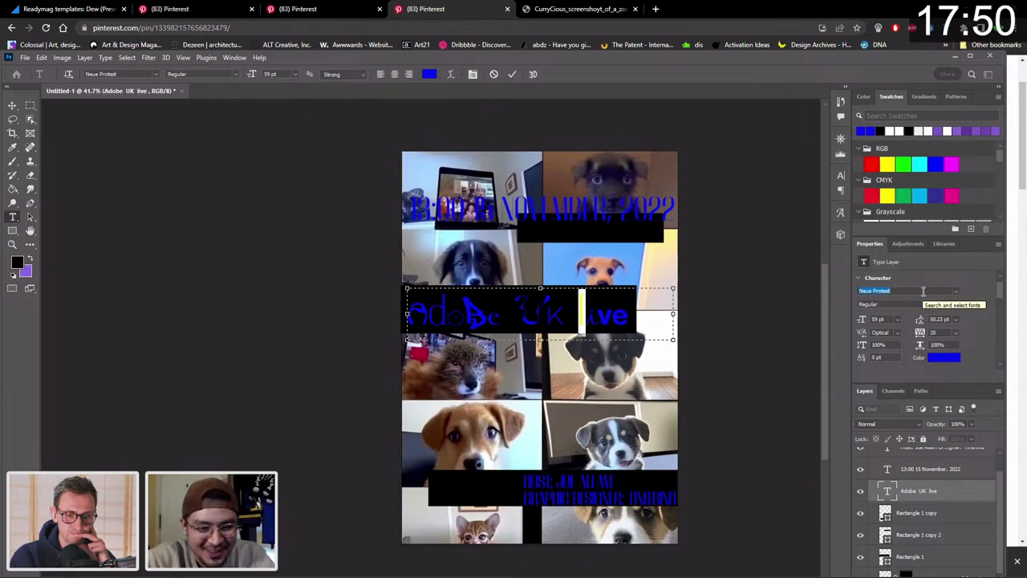
pyautogui.write('ariable Concept')
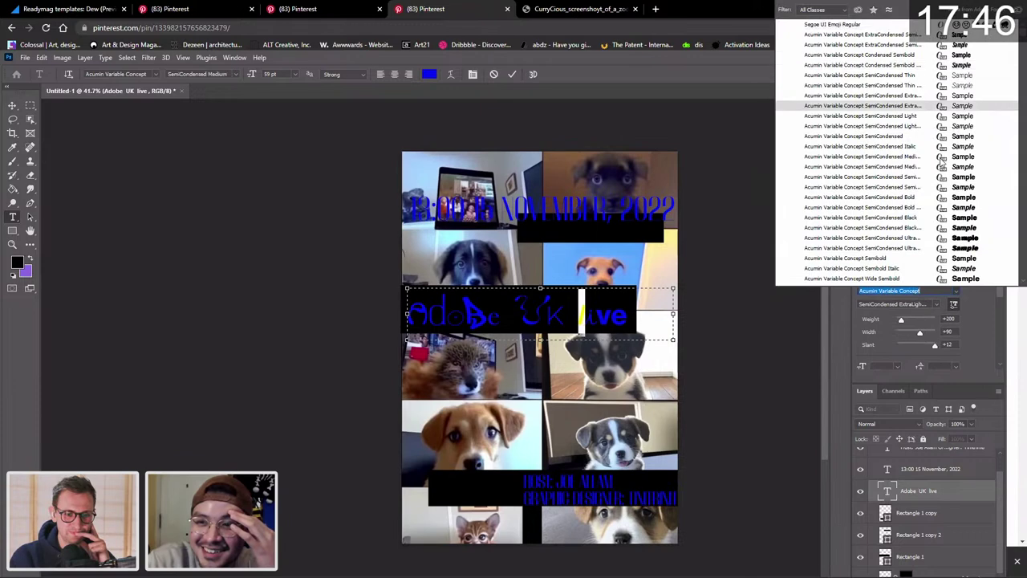
pyautogui.scroll(-15, 941, 159)
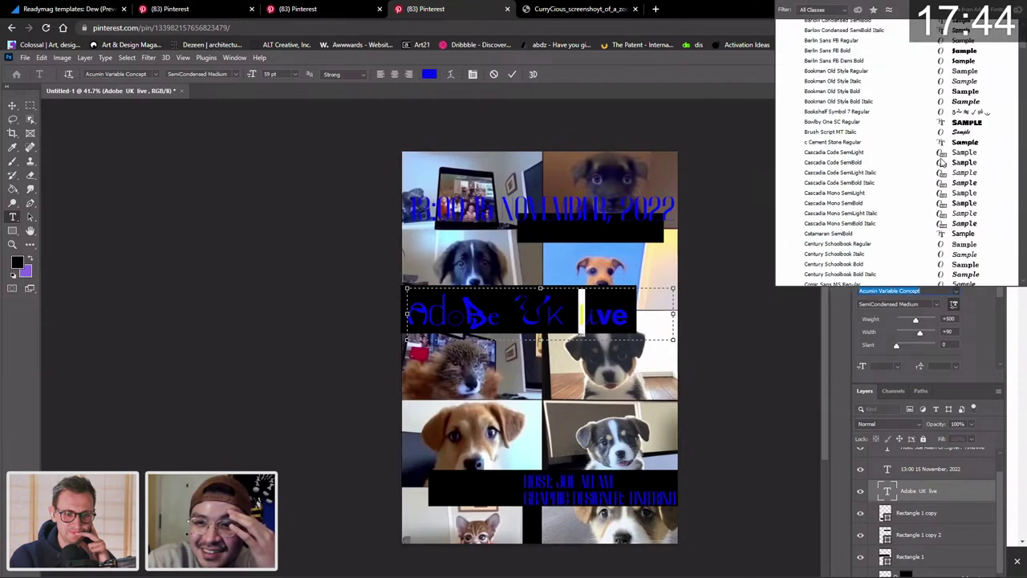
pyautogui.scroll(-10, 942, 163)
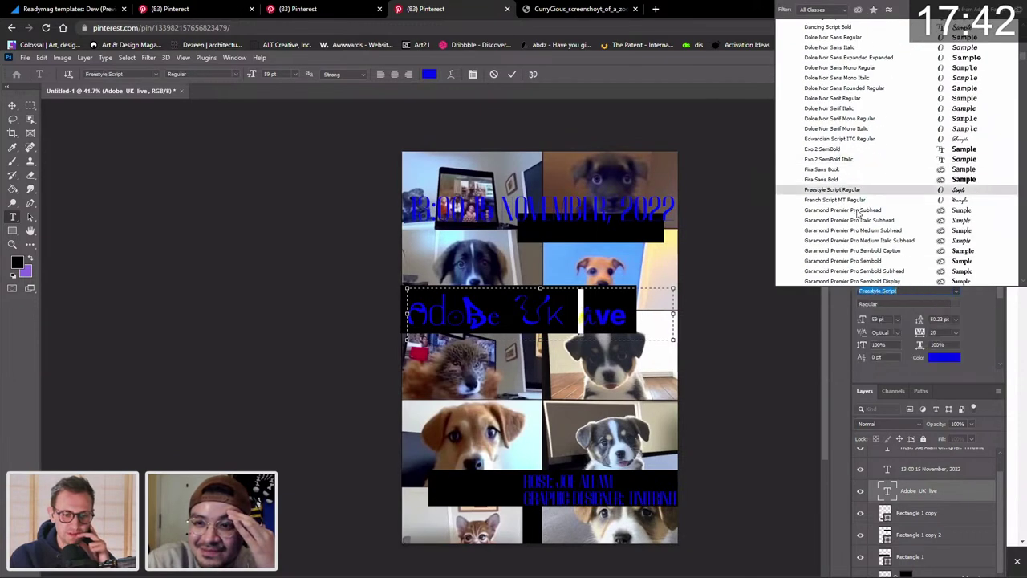
pyautogui.scroll(-5, 875, 192)
pyautogui.scroll(-3, 857, 213)
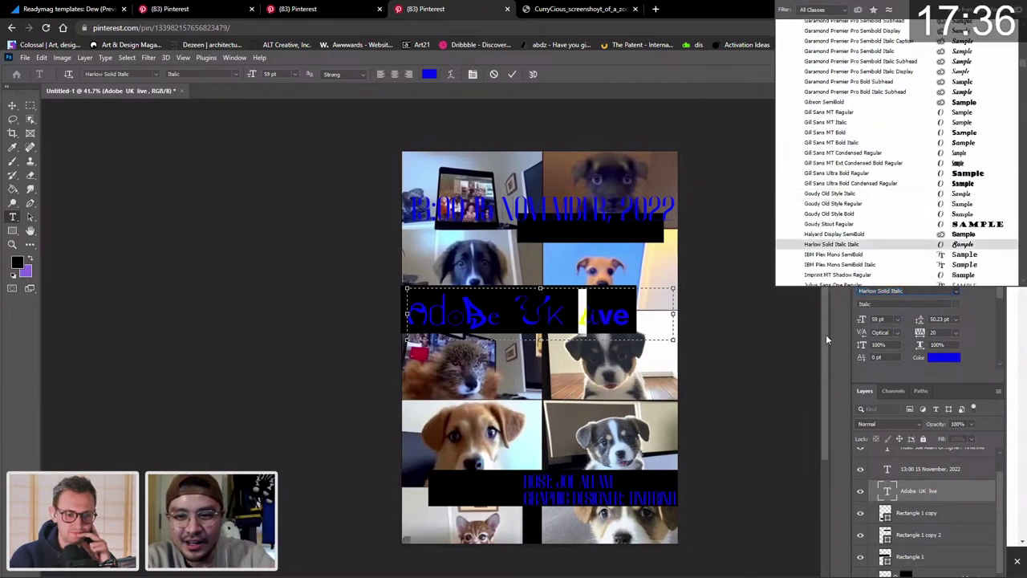
pyautogui.click(783, 321)
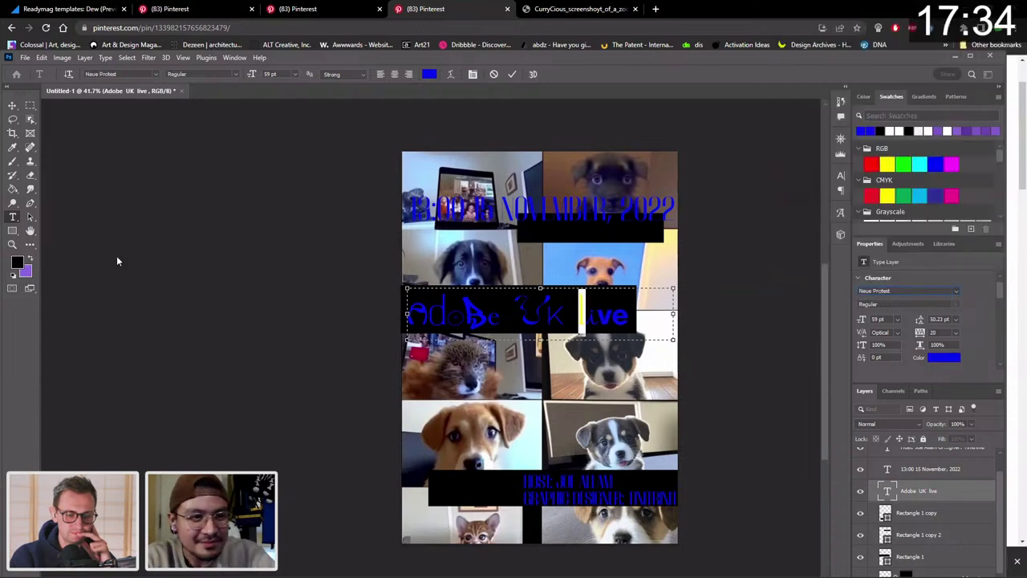
pyautogui.click(12, 105)
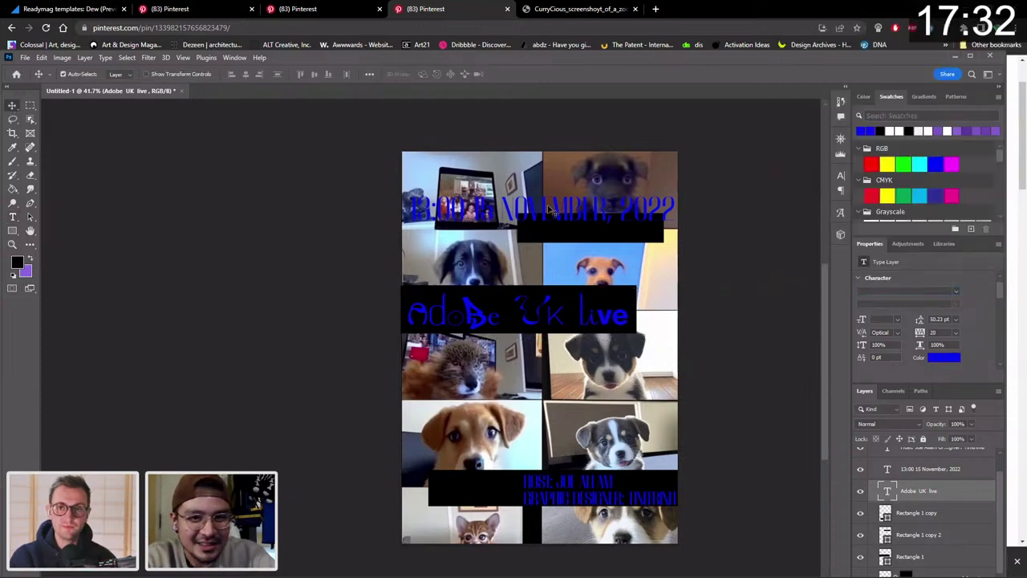
pyautogui.doubleClick(666, 210)
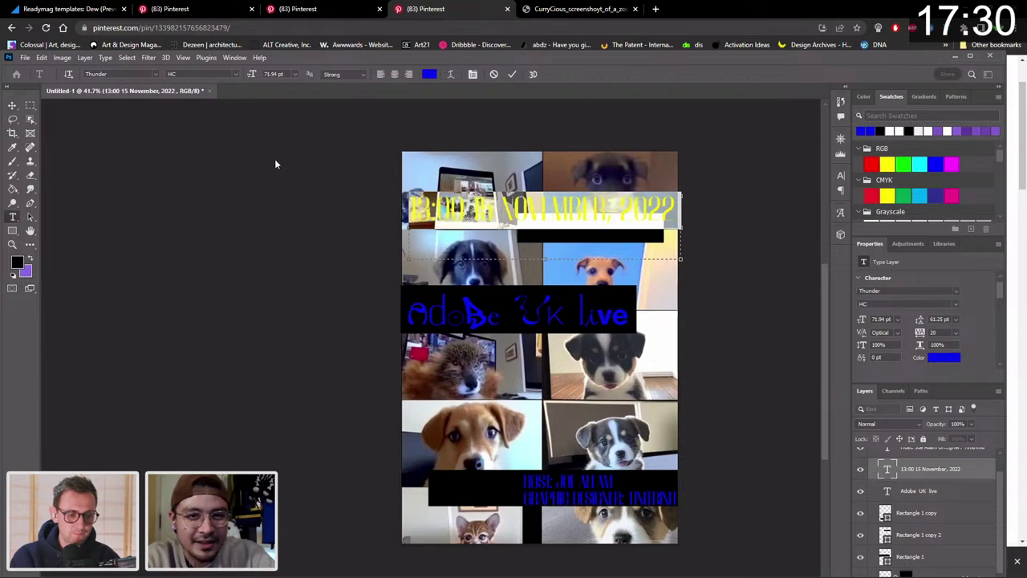
# Move the date onto the black bar and set it in Cy Regular at a smaller size.
pyautogui.click(12, 106)
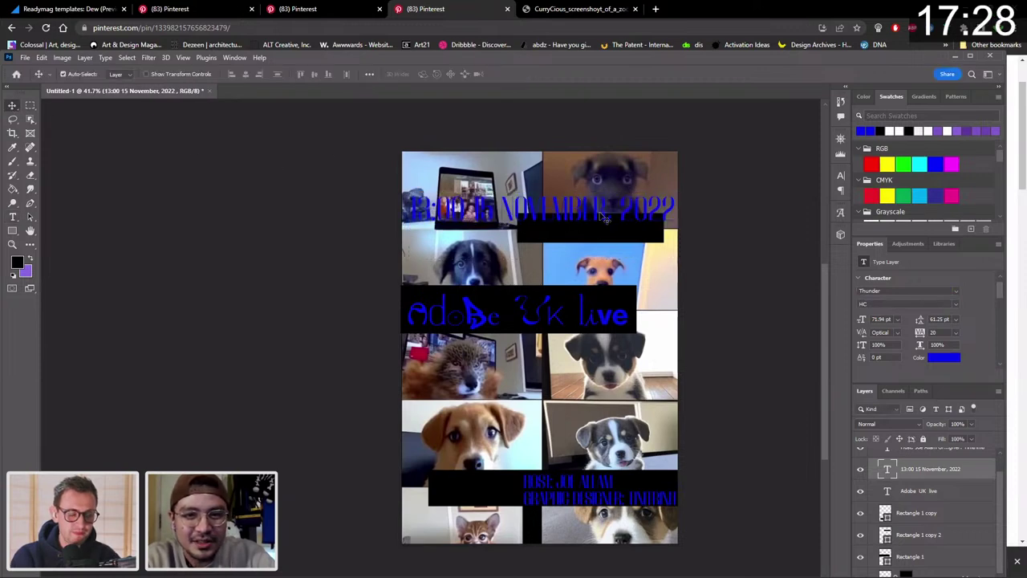
pyautogui.moveTo(601, 217); pyautogui.dragTo(596, 235)
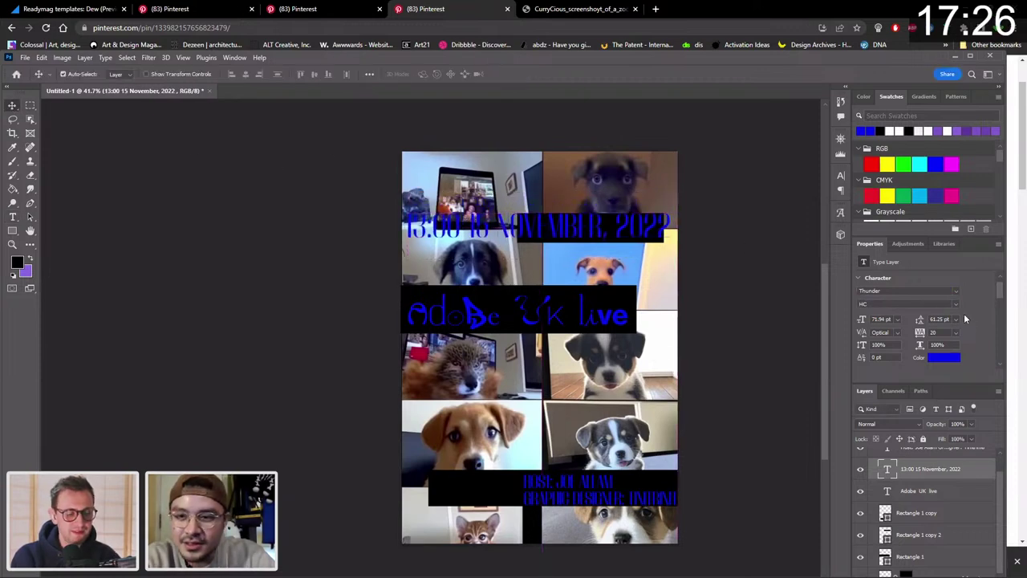
pyautogui.click(914, 292)
pyautogui.write('c')
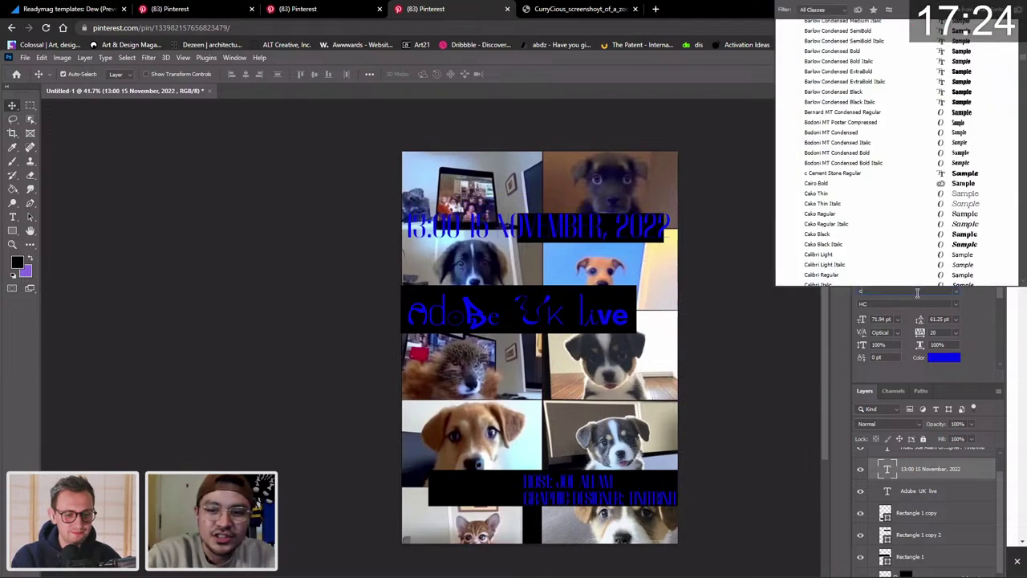
pyautogui.write('y')
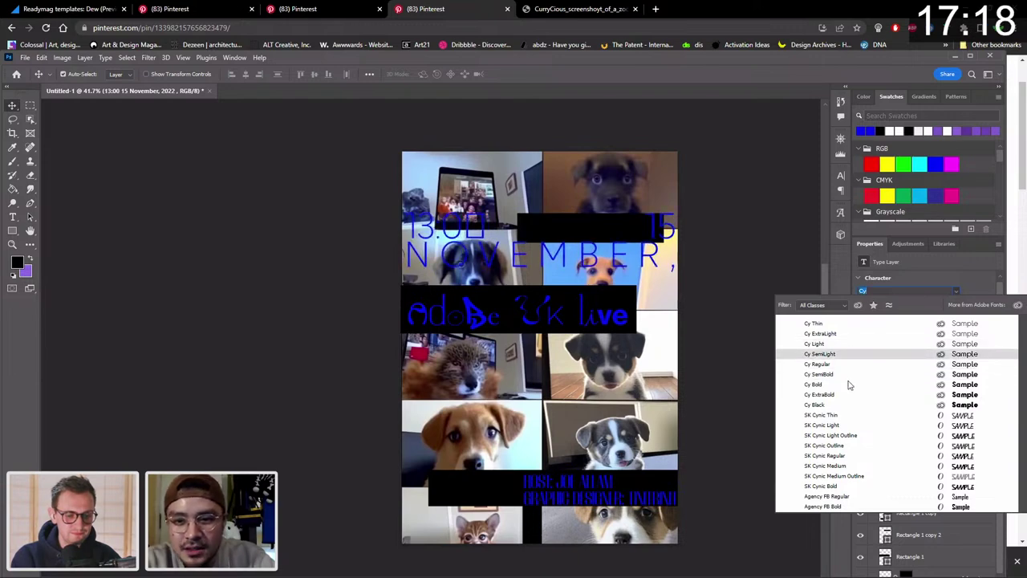
pyautogui.click(848, 367)
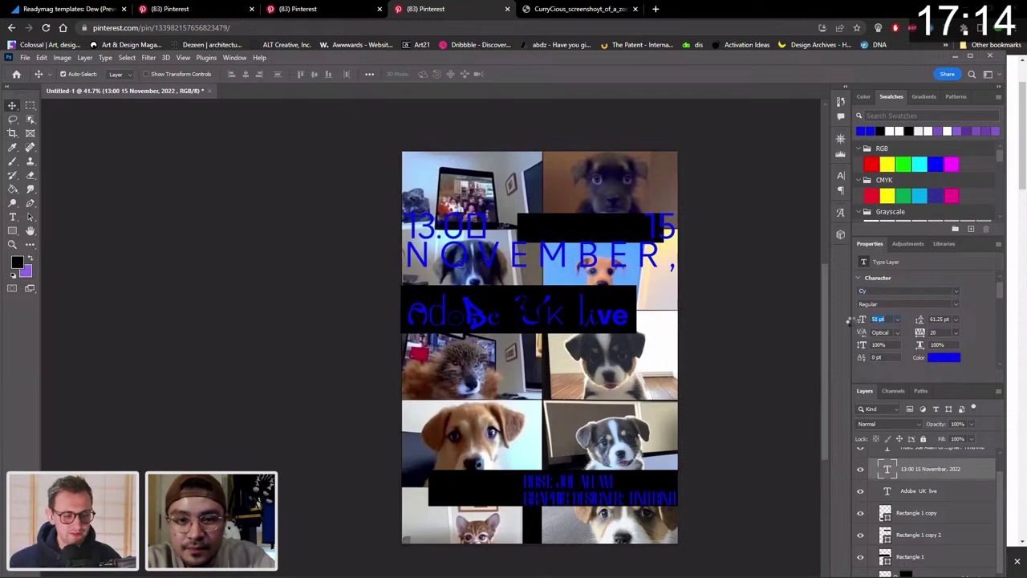
pyautogui.moveTo(861, 333); pyautogui.dragTo(851, 321)
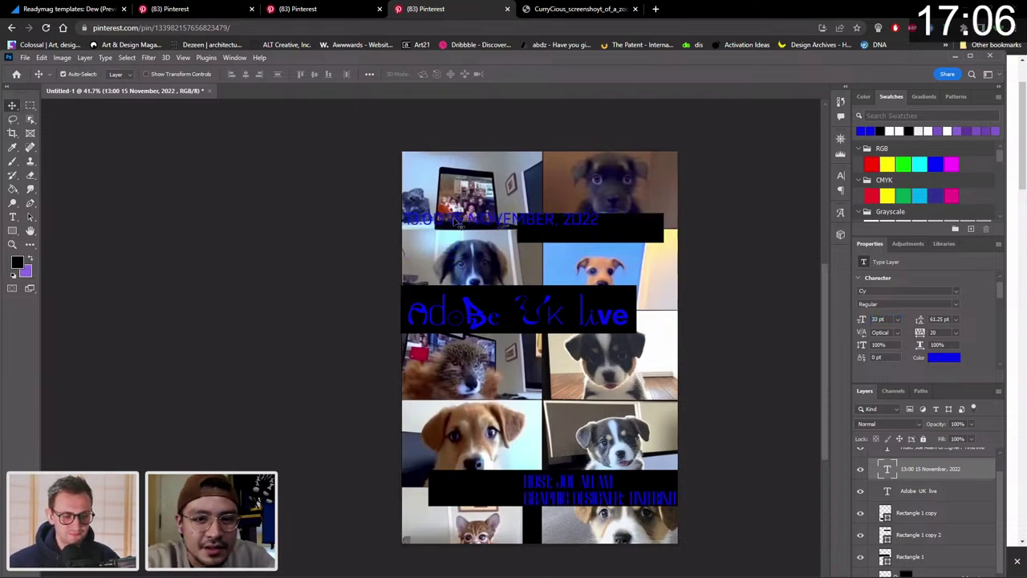
# Slide the date right along the black bar and zoom in to check it.
pyautogui.moveTo(455, 222); pyautogui.dragTo(558, 229)
pyautogui.press('z')
pyautogui.moveTo(566, 230); pyautogui.dragTo(600, 230)
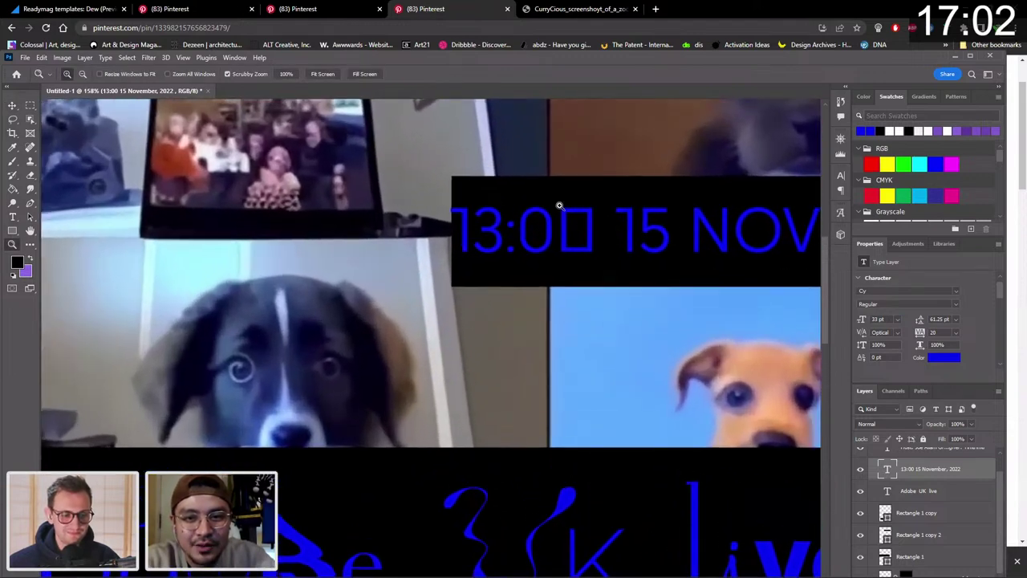
pyautogui.scroll(-3, 622, 231)
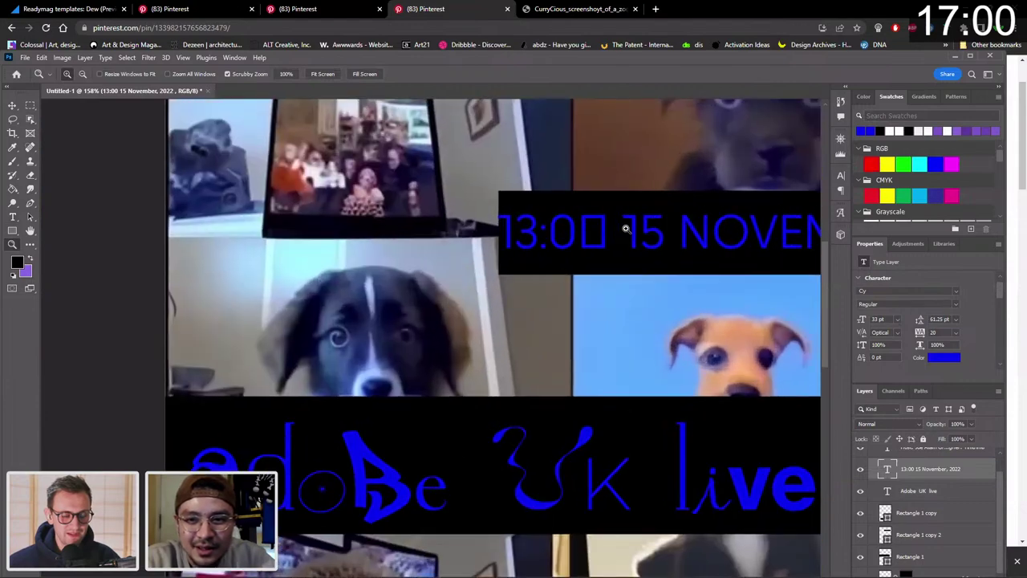
pyautogui.hscroll(5, 627, 230)
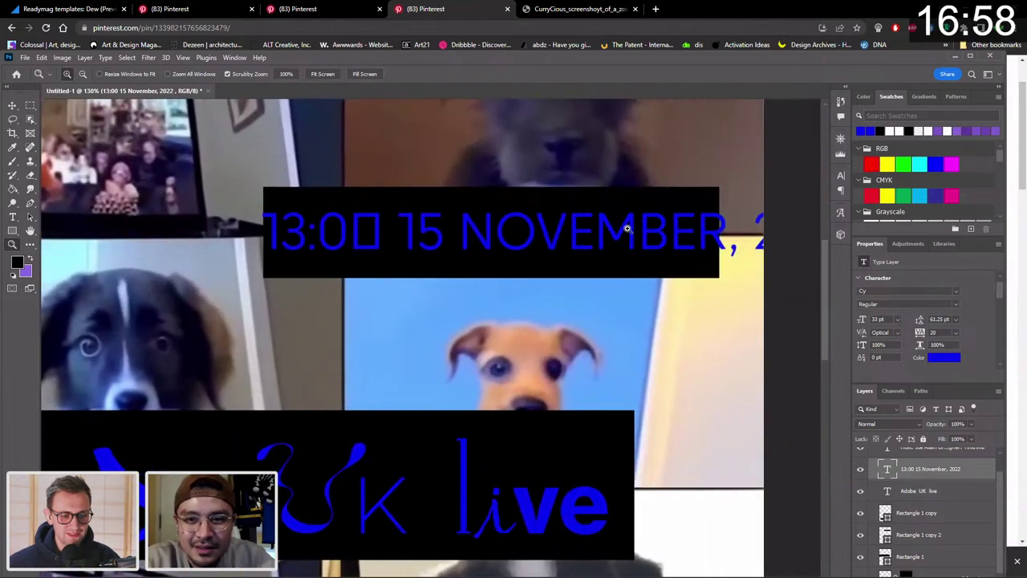
# Duplicate the date line and test-edit its month, undoing the change.
pyautogui.press('v')
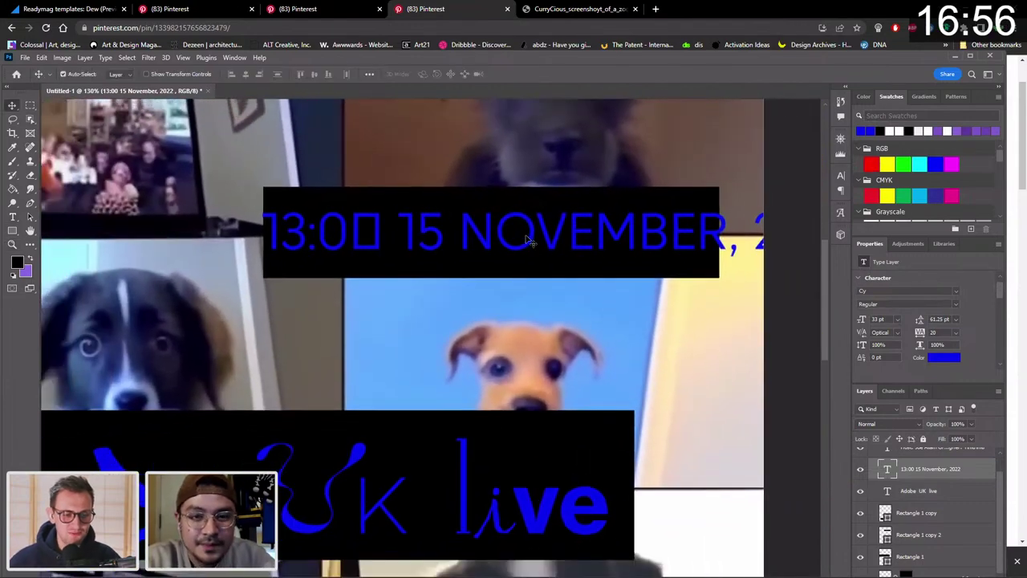
pyautogui.moveTo(525, 231); pyautogui.dragTo(457, 240)
pyautogui.doubleClick(457, 239)
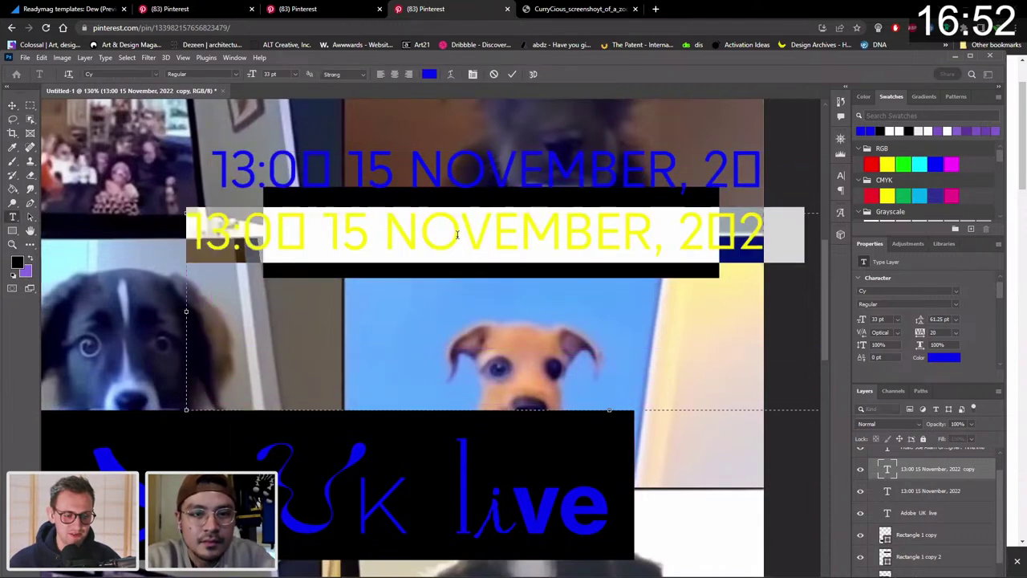
pyautogui.click(460, 232)
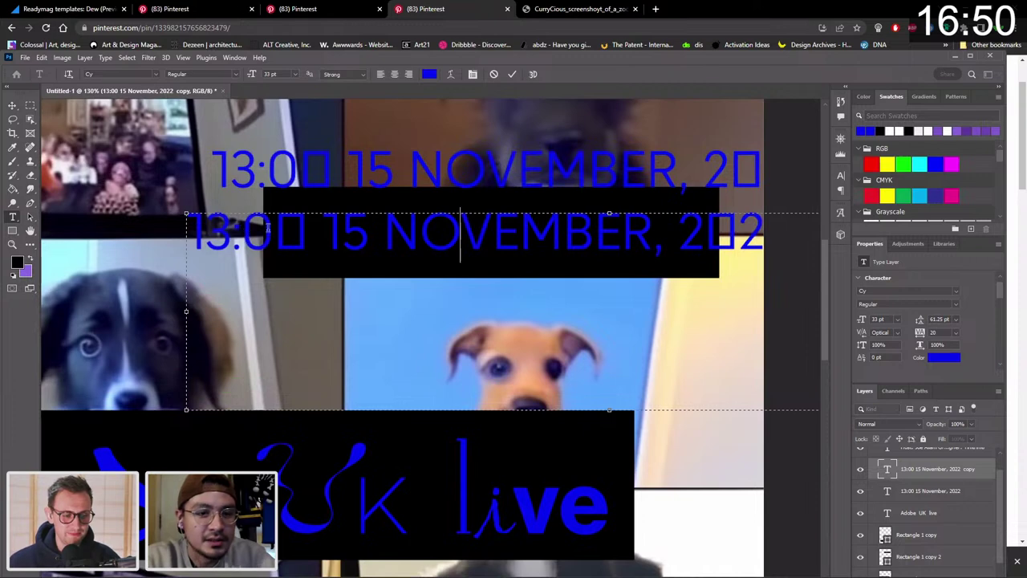
pyautogui.moveTo(384, 219); pyautogui.dragTo(816, 237)
pyautogui.press('BackSpace')
pyautogui.write('NO')
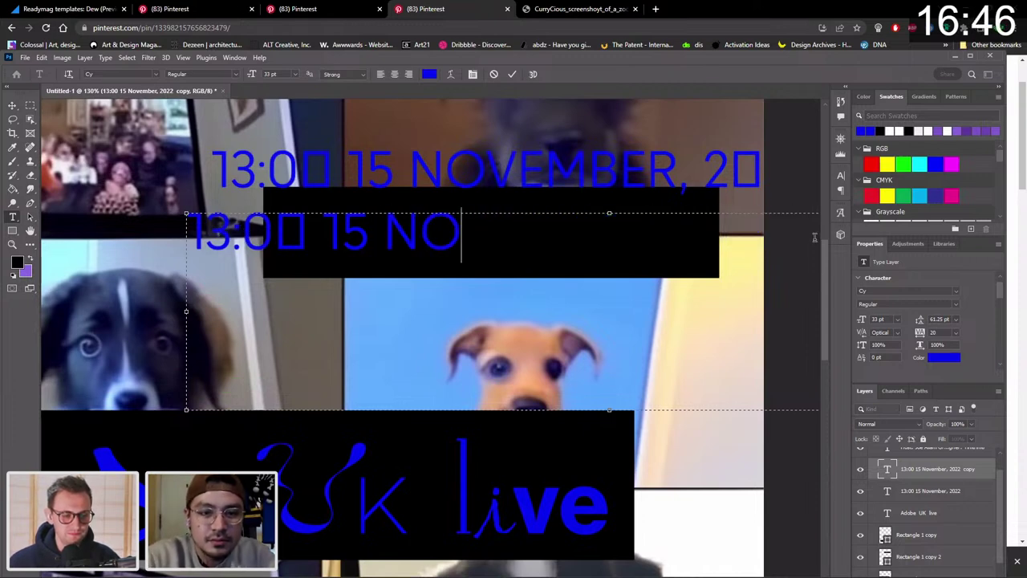
pyautogui.hotkey('ctrl', 'z')
pyautogui.hotkey('ctrl', 'z')
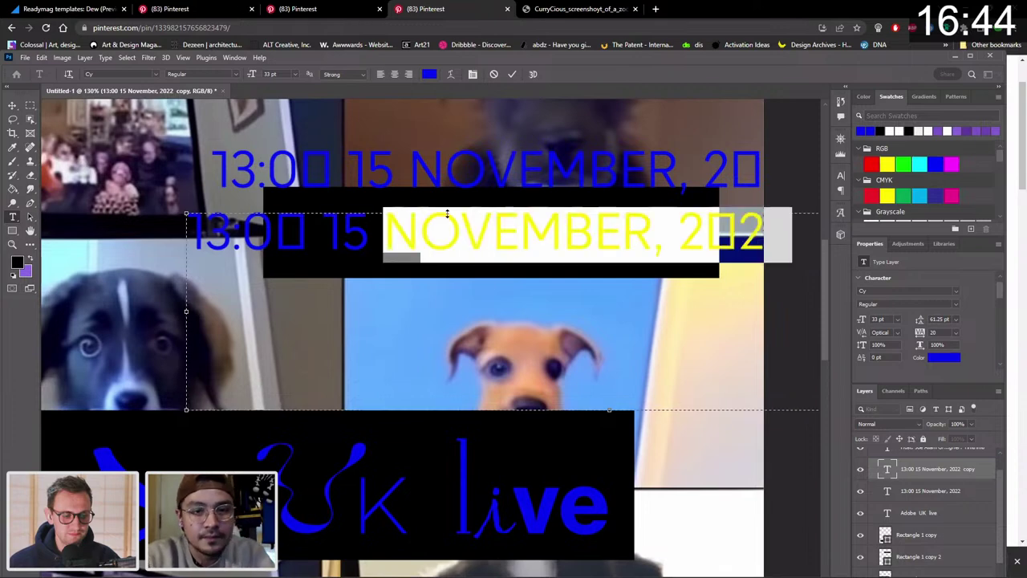
pyautogui.click(12, 105)
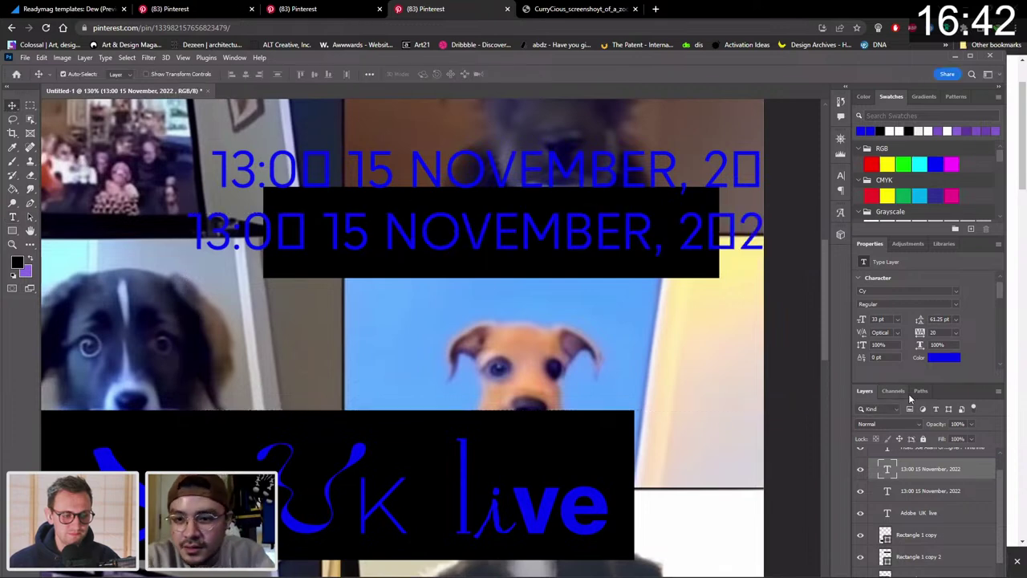
# Turn off All Caps so the copy reads '13:00 15 November, 2022' and nudge it left.
pyautogui.scroll(-3, 976, 330)
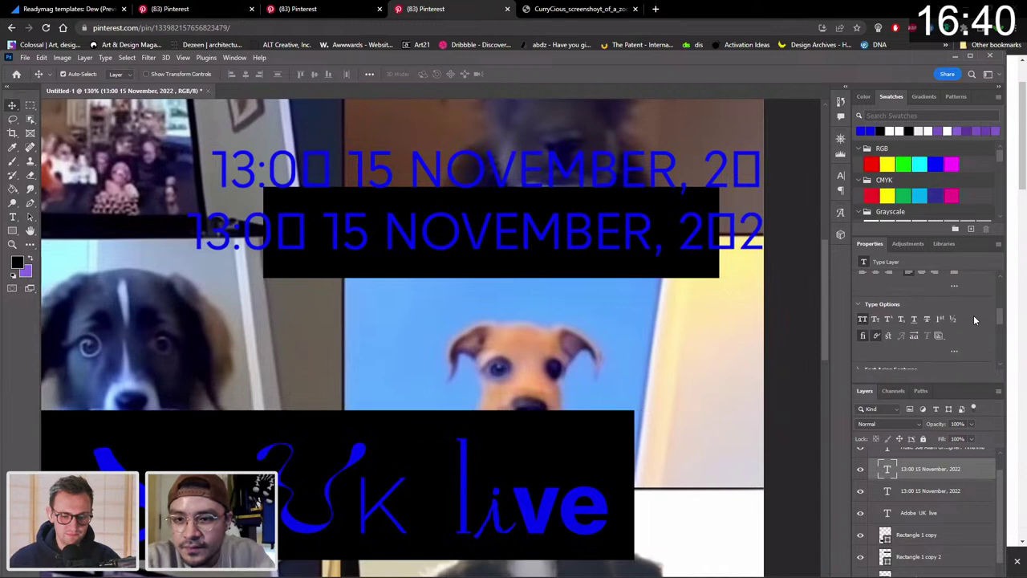
pyautogui.click(863, 302)
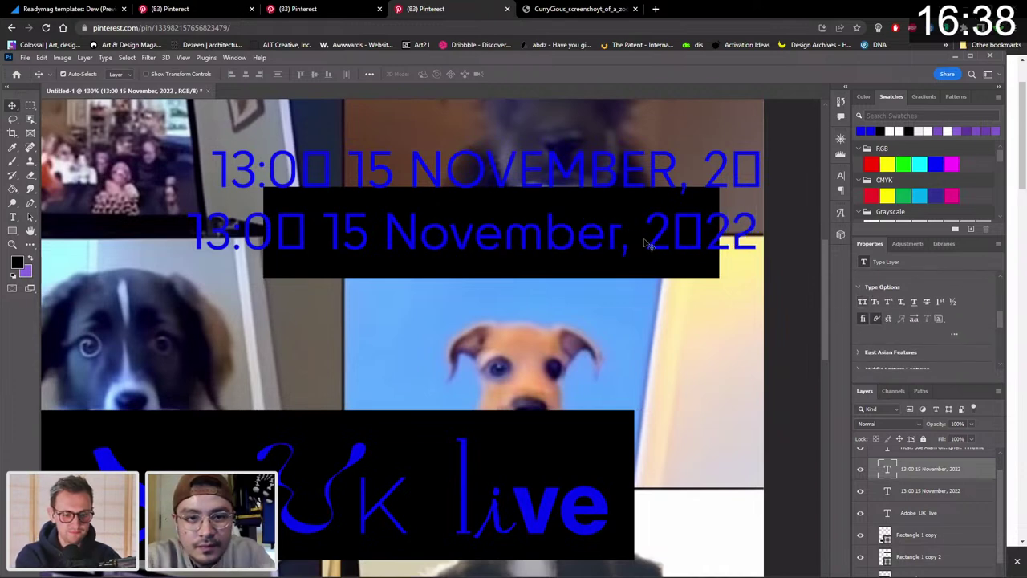
pyautogui.doubleClick(579, 230)
pyautogui.click(504, 234)
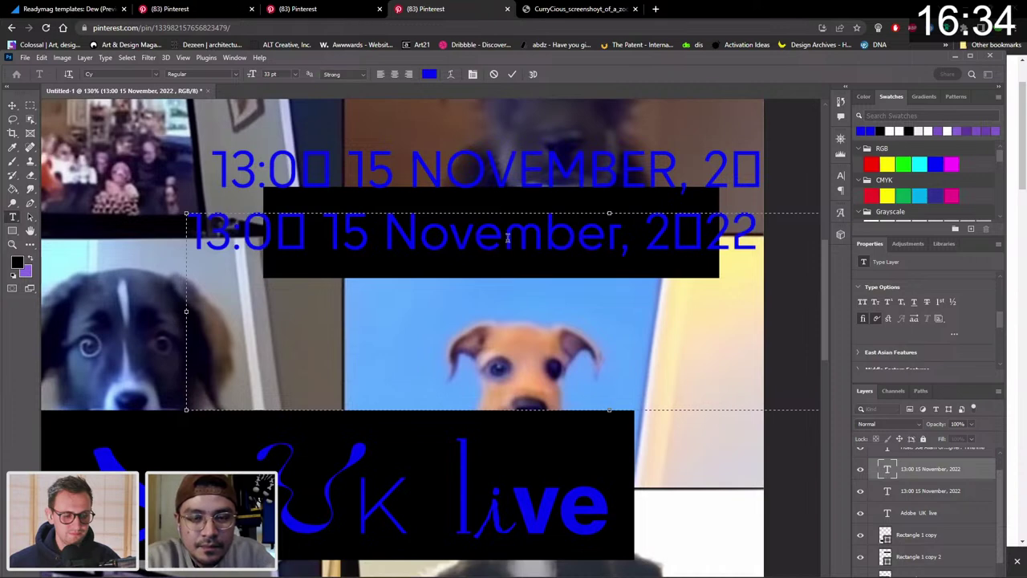
pyautogui.moveTo(499, 234); pyautogui.dragTo(481, 233)
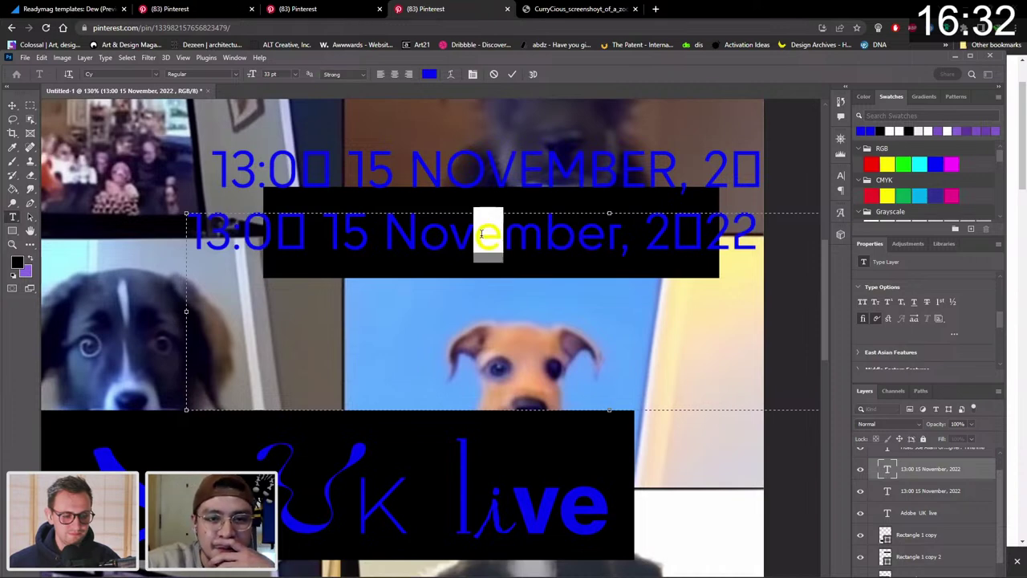
pyautogui.rightClick(482, 233)
pyautogui.click(473, 224)
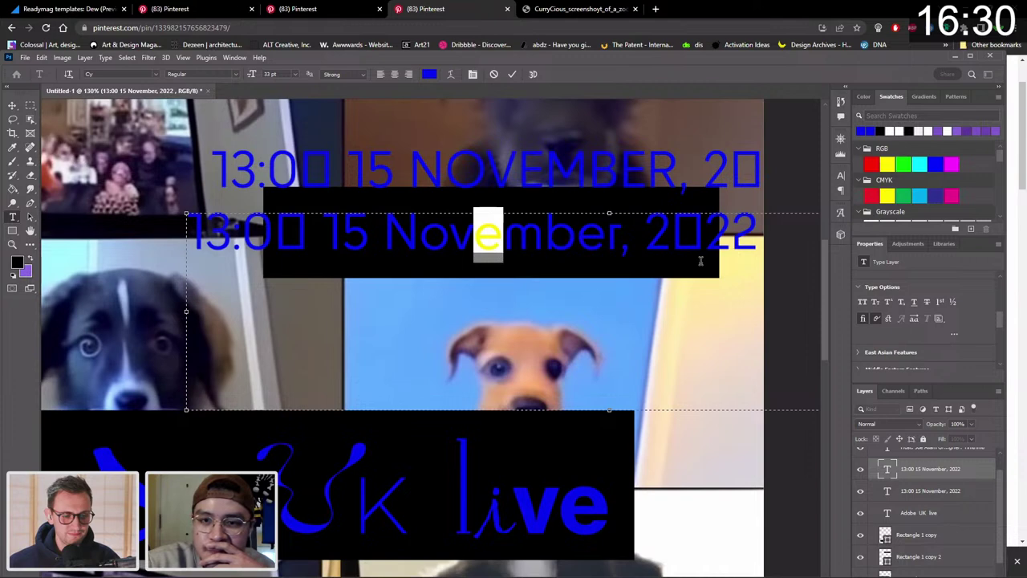
pyautogui.click(18, 113)
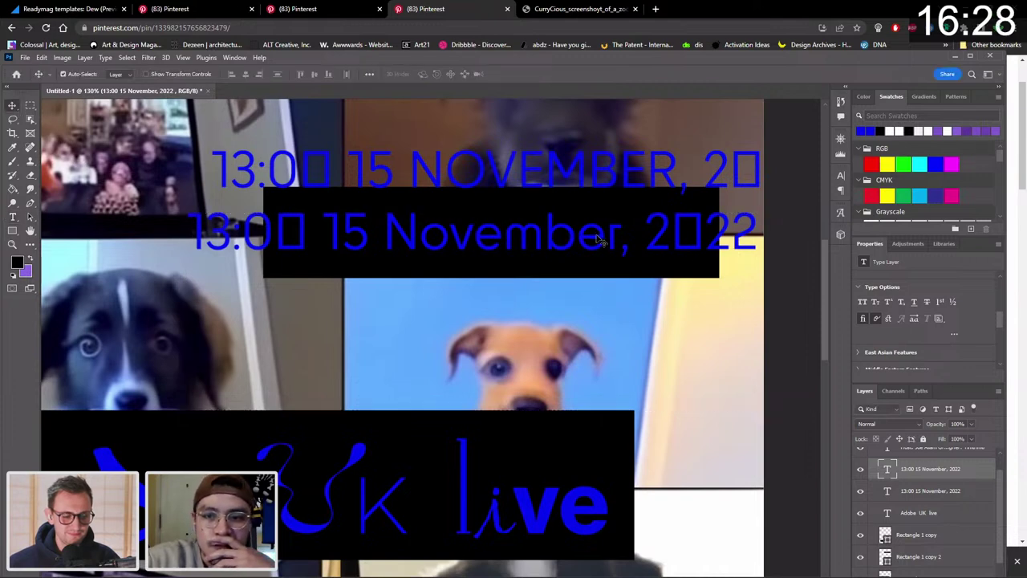
pyautogui.hotkey('shift', 'Left')
pyautogui.hotkey('shift', 'Left')
pyautogui.hotkey('shift', 'Left')
pyautogui.hotkey('shift', 'Left')
pyautogui.hotkey('shift', 'Left')
pyautogui.hotkey('shift', 'Left')
pyautogui.hotkey('shift', 'Left')
pyautogui.hotkey('shift', 'Left')
pyautogui.hotkey('shift', 'Left')
pyautogui.hotkey('shift', 'Left')
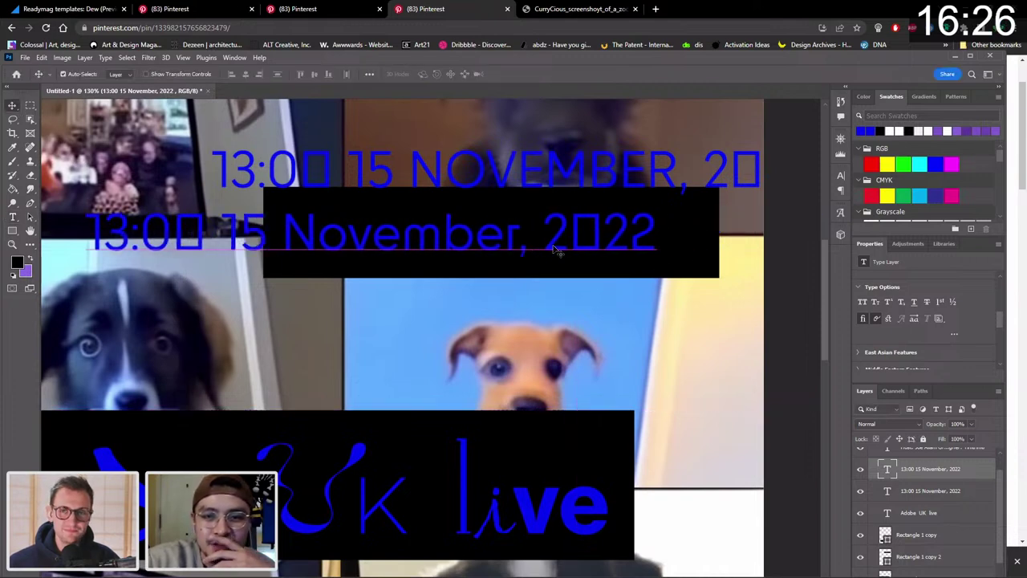
pyautogui.press('z')
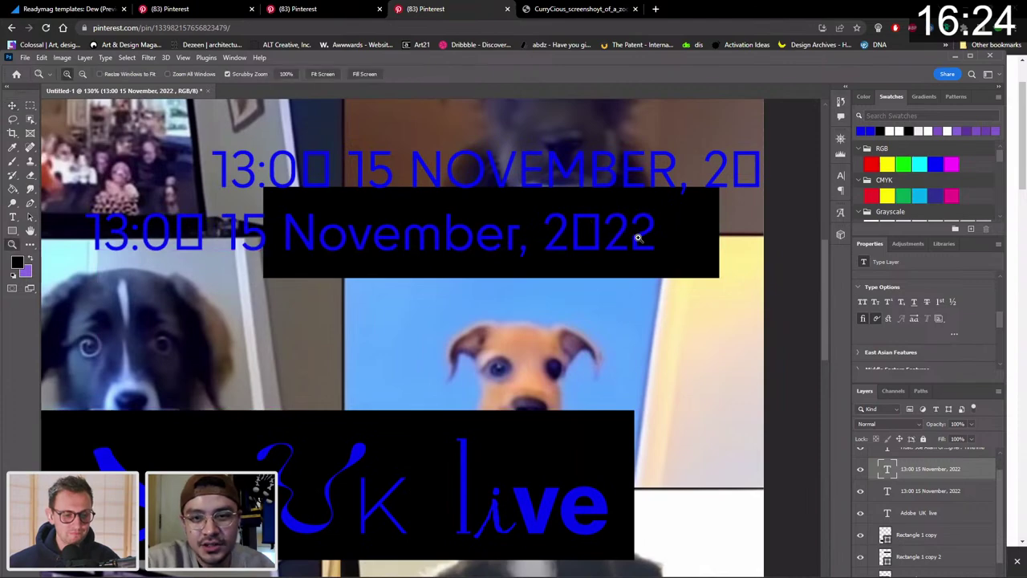
pyautogui.moveTo(639, 236); pyautogui.dragTo(533, 146)
# Move the mixed-case date onto the top row and the capitals date onto its black bar.
pyautogui.press('v')
pyautogui.moveTo(565, 212); pyautogui.dragTo(493, 259)
pyautogui.press('z')
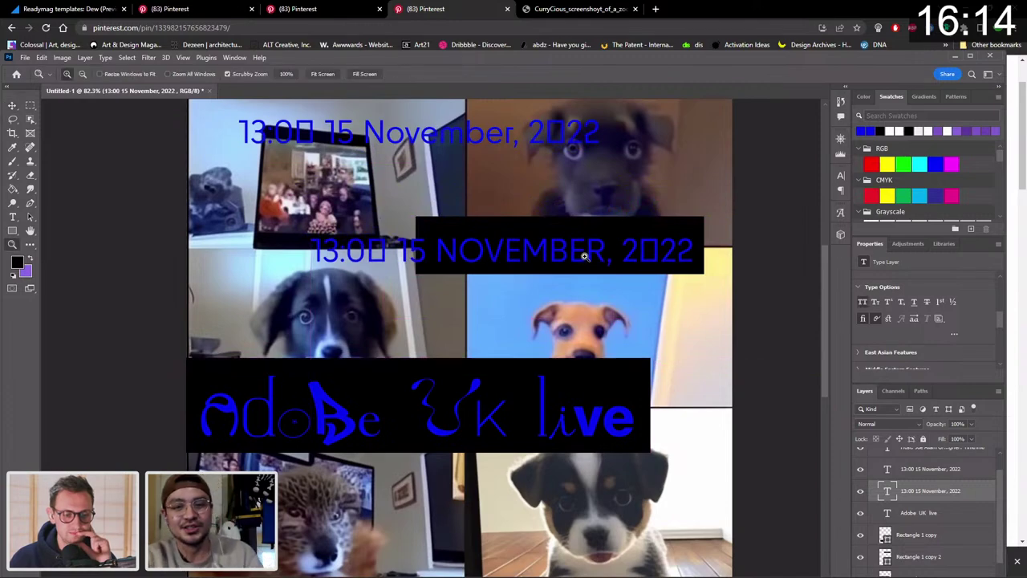
pyautogui.moveTo(584, 255); pyautogui.dragTo(568, 257)
pyautogui.scroll(-1, 568, 256)
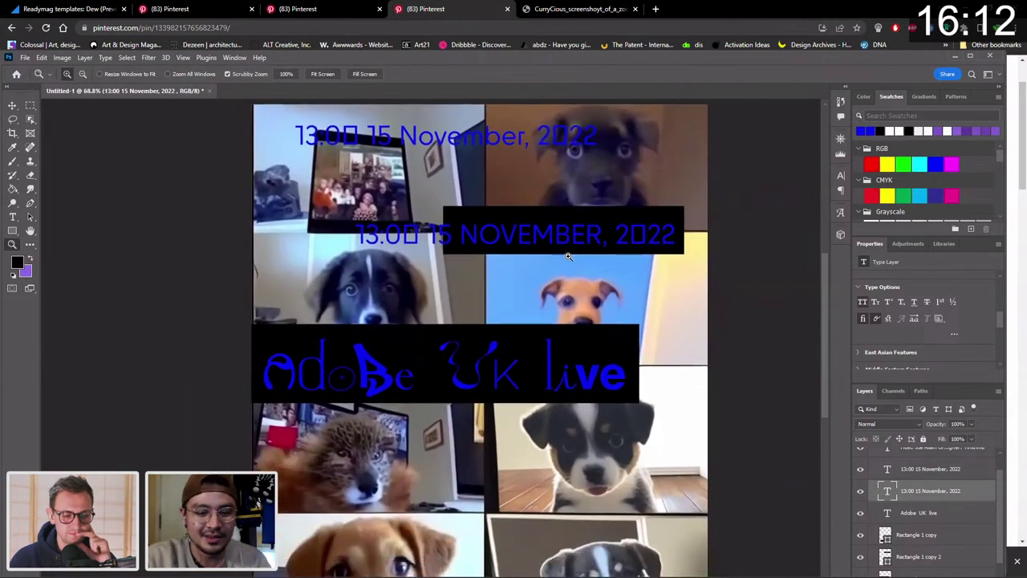
pyautogui.scroll(-3, 568, 257)
pyautogui.press('v')
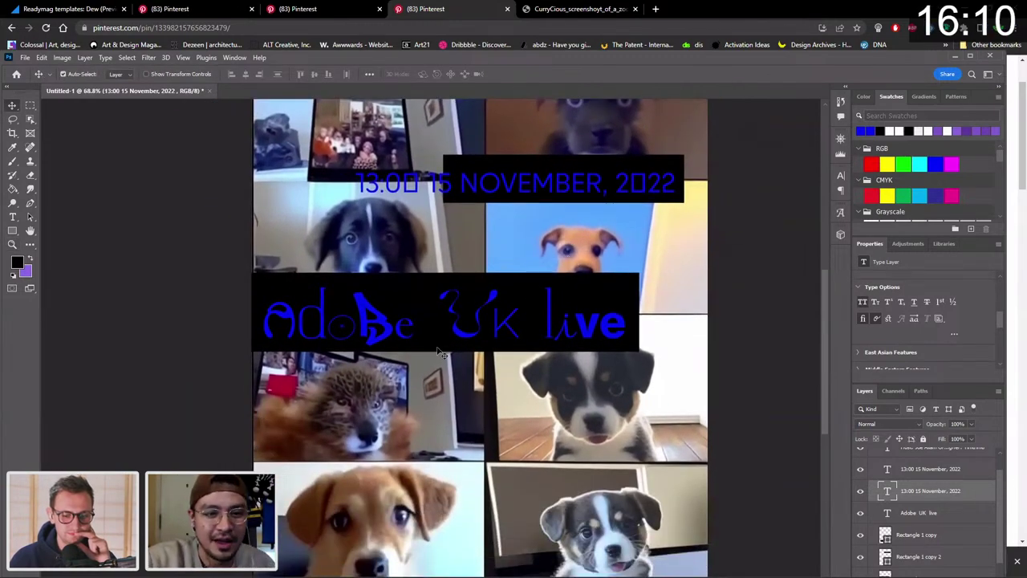
# Scale the 'Adobe UK live' heading up to about 127%, shift it slightly, and review the poster.
pyautogui.click(388, 331)
pyautogui.hotkey('ctrl', 't')
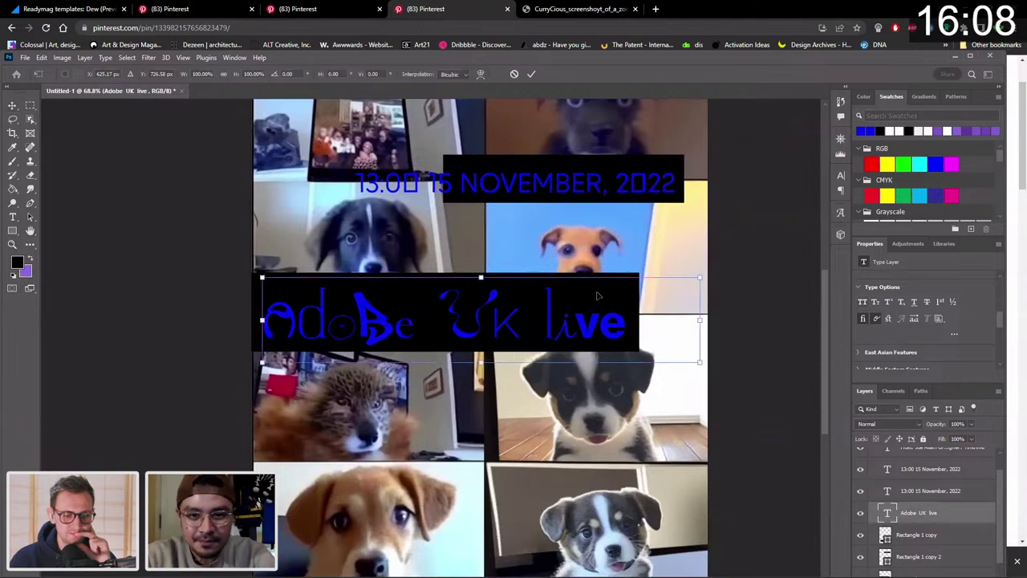
pyautogui.moveTo(701, 275); pyautogui.dragTo(757, 265)
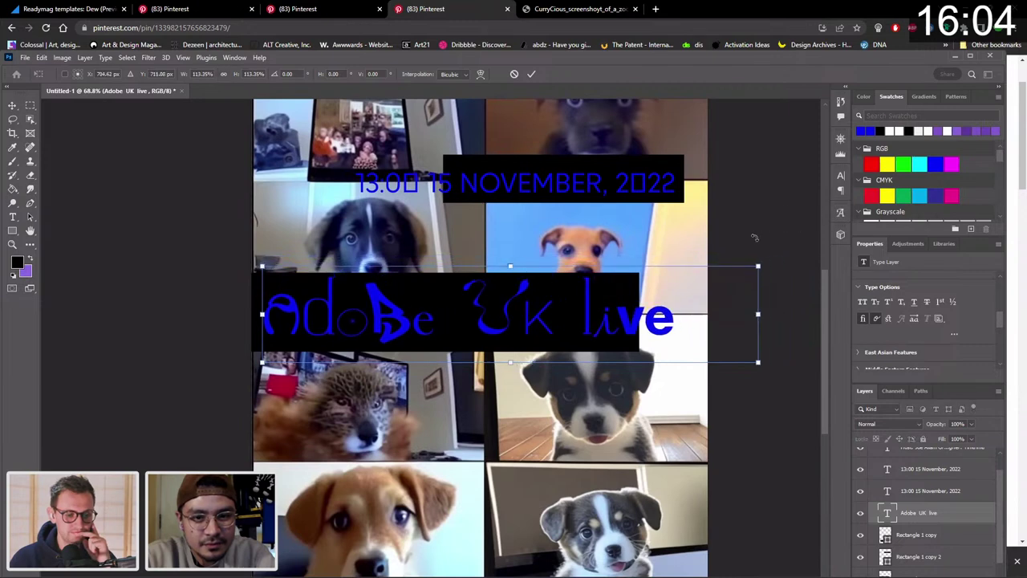
pyautogui.moveTo(623, 324); pyautogui.dragTo(620, 329)
pyautogui.press('Return')
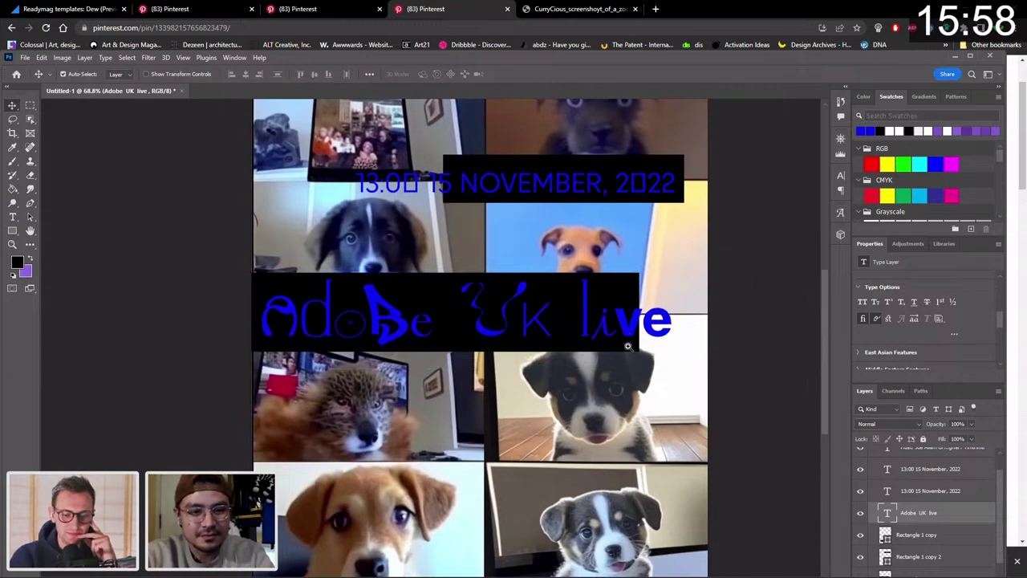
pyautogui.press('z')
pyautogui.moveTo(628, 347); pyautogui.dragTo(624, 349)
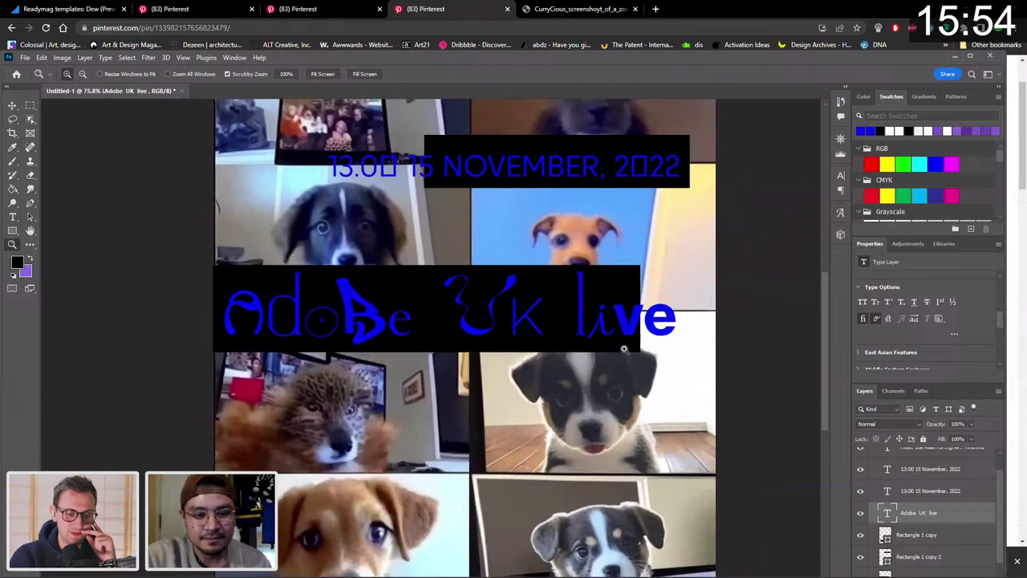
pyautogui.press('v')
pyautogui.press('z')
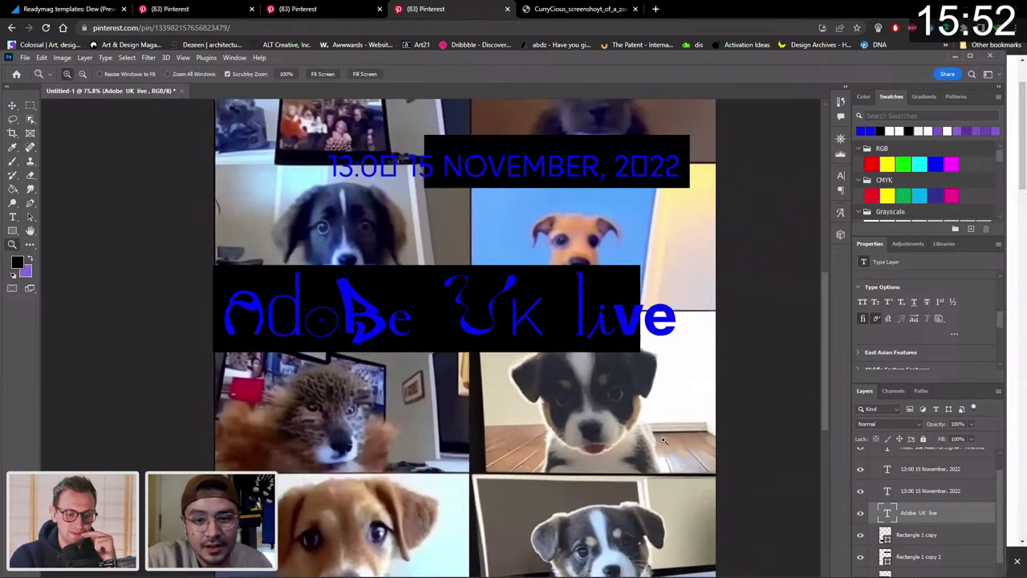
pyautogui.scroll(-5, 663, 439)
pyautogui.scroll(6, 663, 440)
pyautogui.scroll(-3, 663, 440)
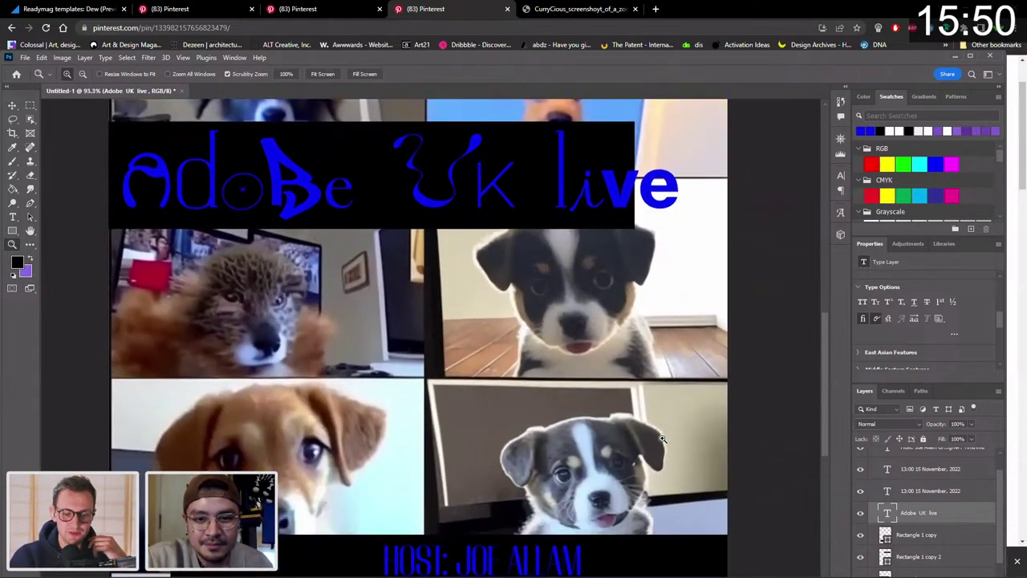
pyautogui.moveTo(621, 400); pyautogui.dragTo(593, 401)
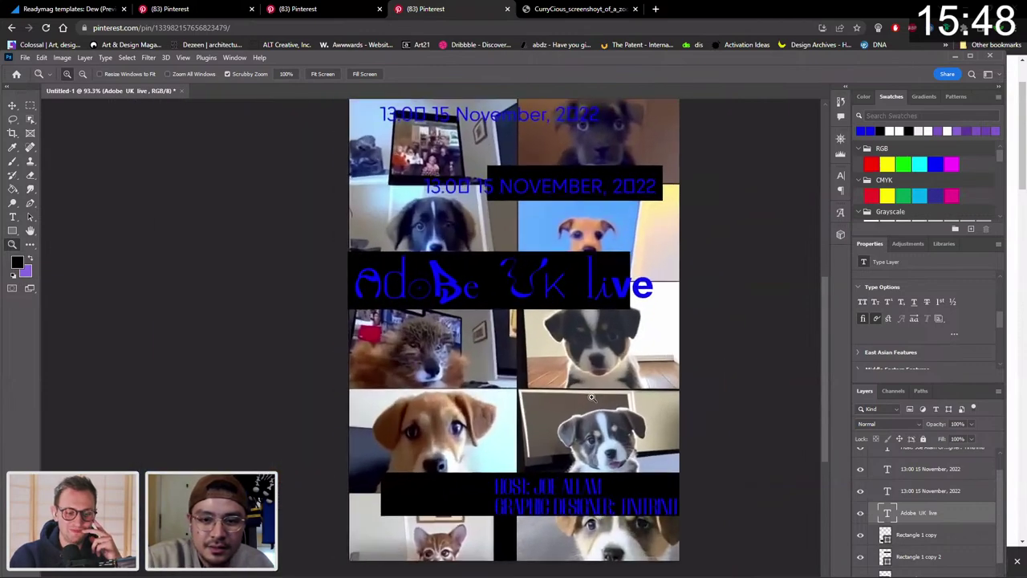
# Nudge the heading up-left and move the mixed-case date line down.
pyautogui.press('v')
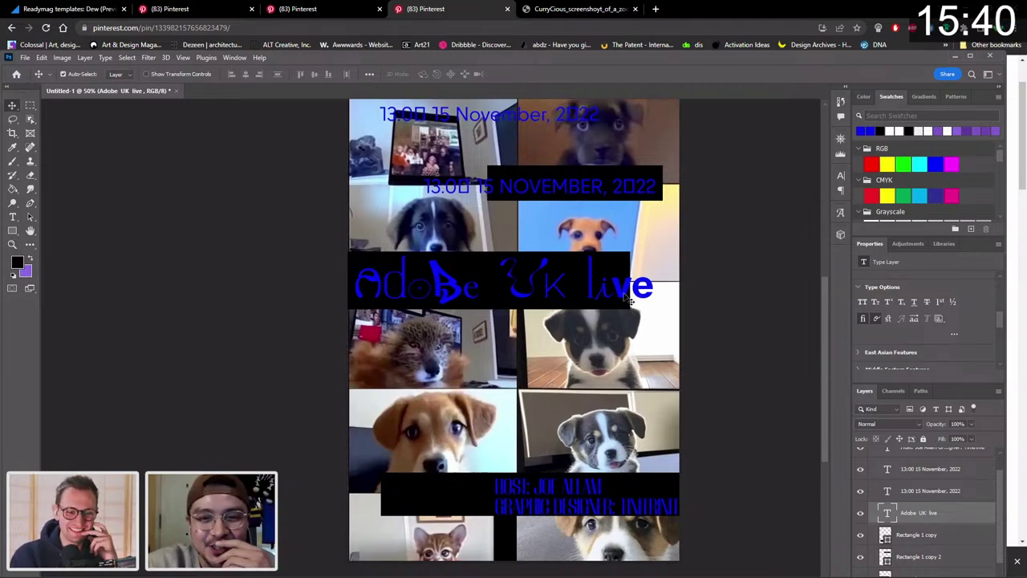
pyautogui.moveTo(628, 299); pyautogui.dragTo(624, 304)
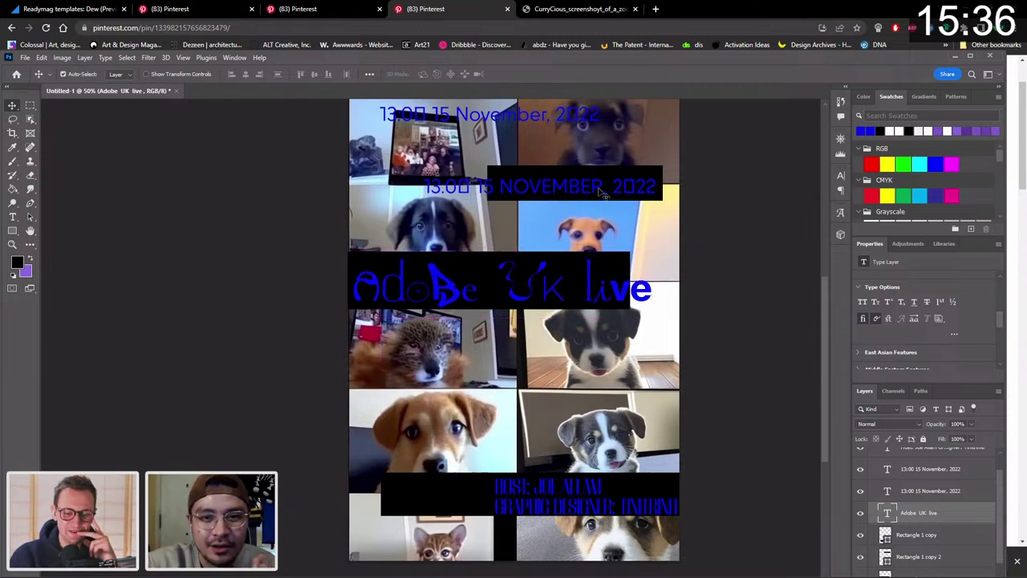
pyautogui.moveTo(593, 115); pyautogui.dragTo(594, 142)
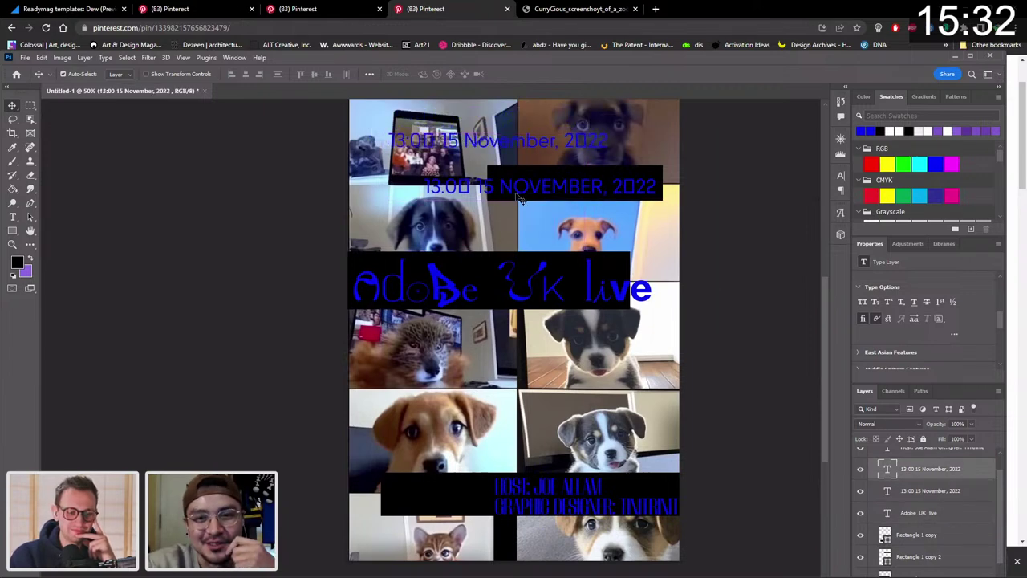
# Raise the 'Adobe UK live' heading so it straddles the black bar's top edge.
pyautogui.doubleClick(573, 186)
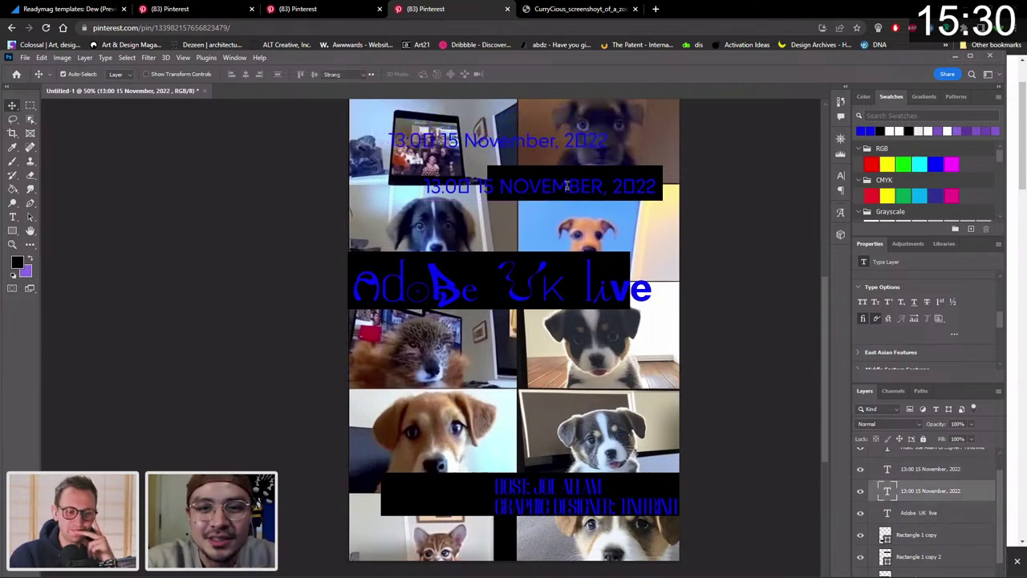
pyautogui.click(12, 105)
pyautogui.scroll(-2, 538, 321)
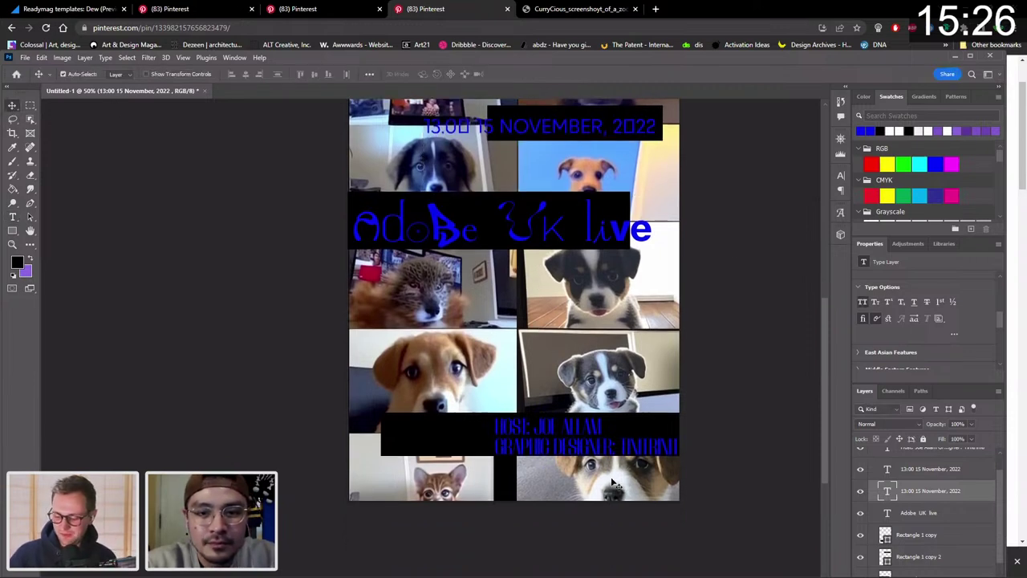
pyautogui.scroll(1, 686, 219)
pyautogui.doubleClick(641, 271)
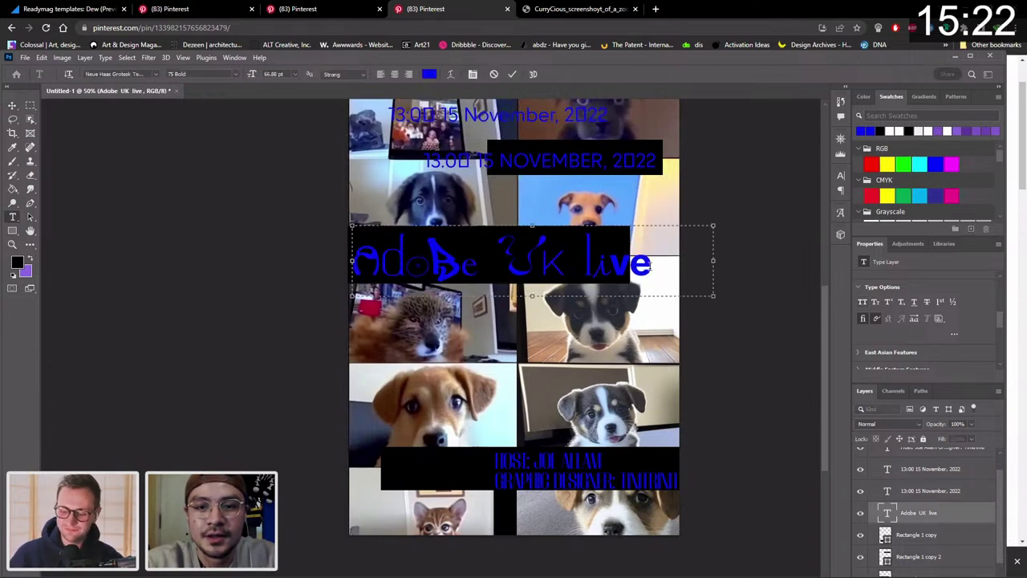
pyautogui.click(12, 105)
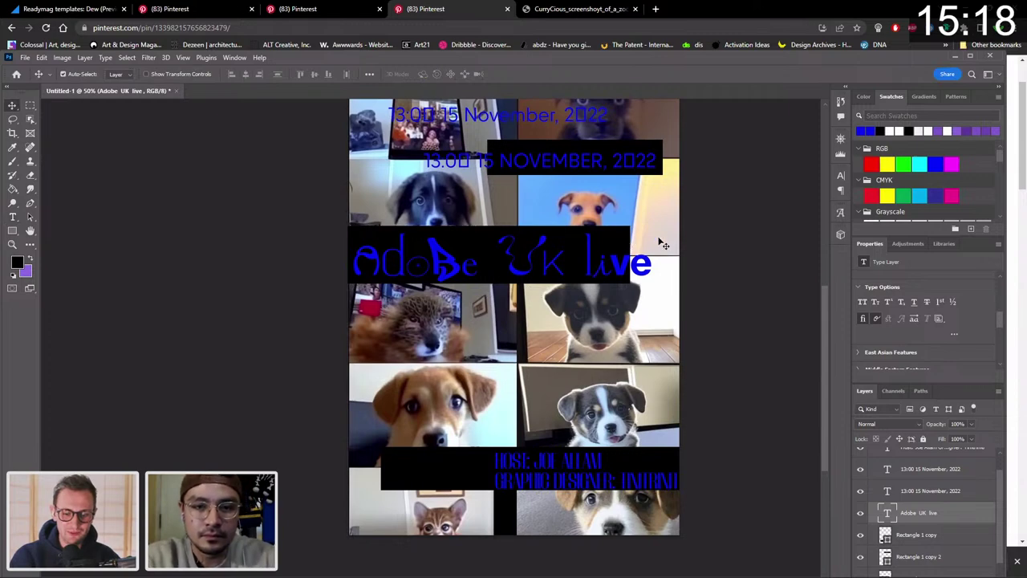
pyautogui.scroll(2, 534, 303)
pyautogui.moveTo(532, 303); pyautogui.dragTo(529, 276)
pyautogui.click(530, 315)
# Shorten the black band behind the 'Adobe UK live' heading and nudge the heading slightly.
pyautogui.hotkey('ctrl', 't')
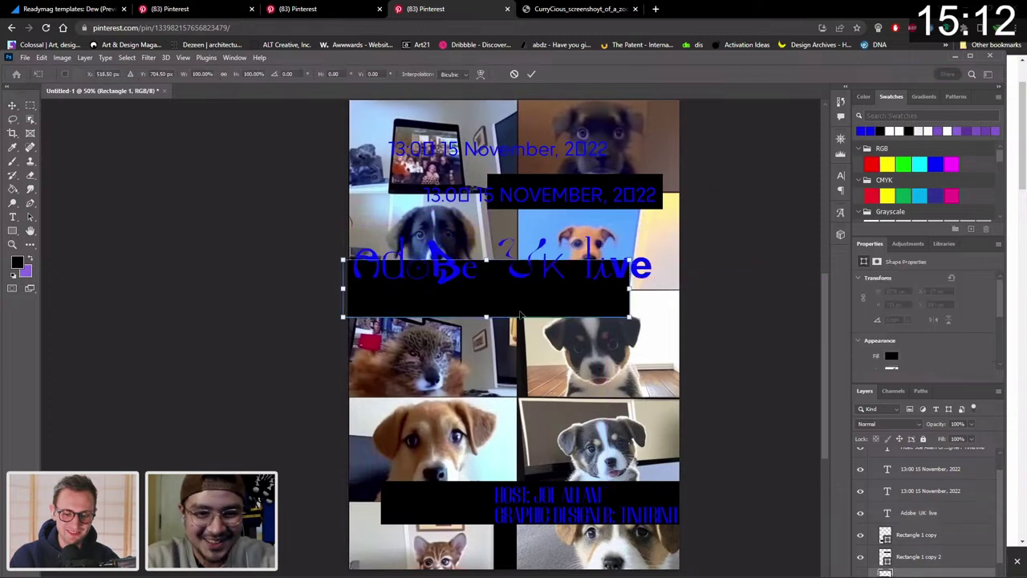
pyautogui.moveTo(489, 305); pyautogui.dragTo(491, 292)
pyautogui.press('Return')
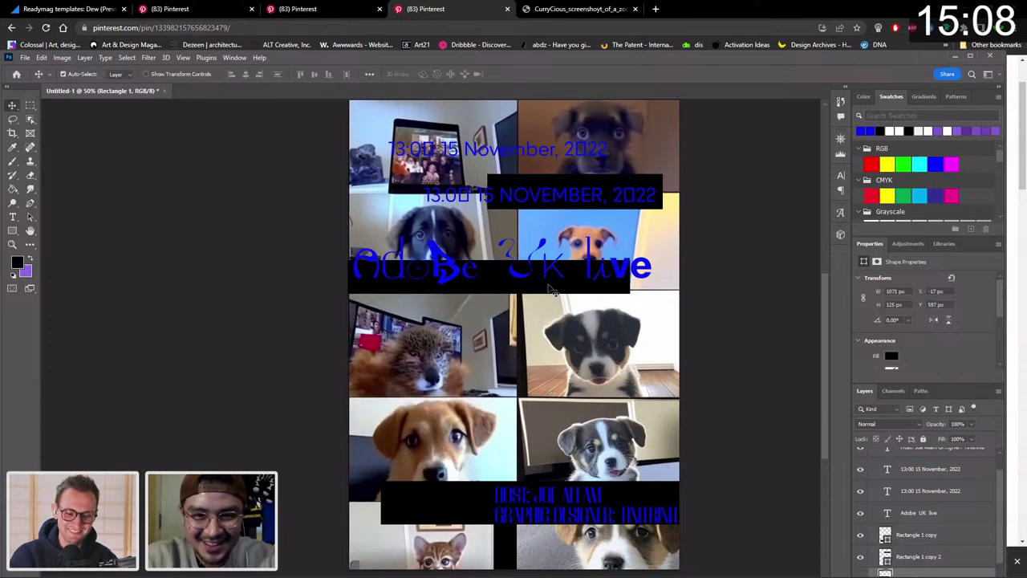
pyautogui.moveTo(544, 277); pyautogui.dragTo(546, 276)
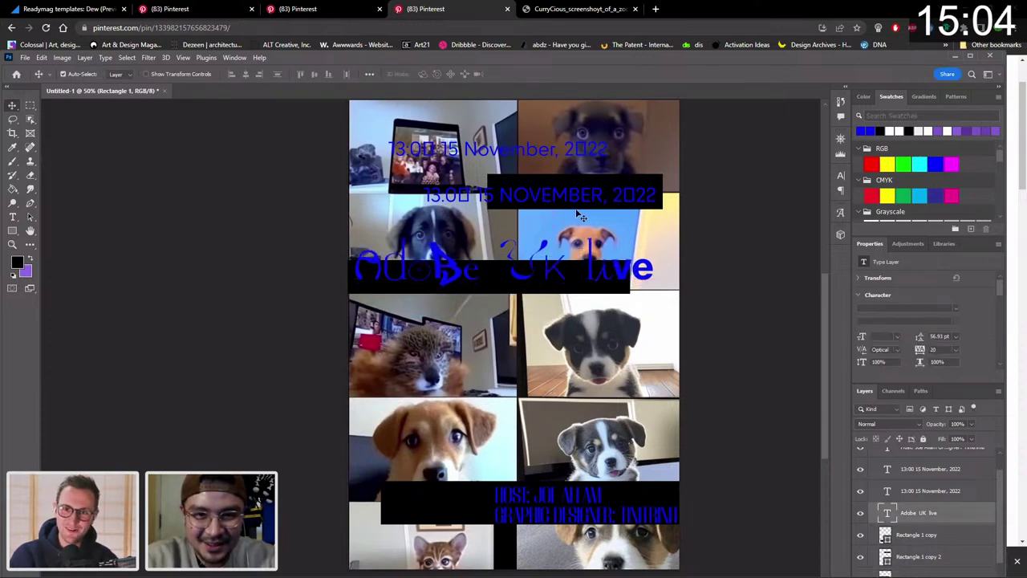
# Shrink the uppercase '15 NOVEMBER' date text.
pyautogui.click(538, 194)
pyautogui.hotkey('ctrl', 't')
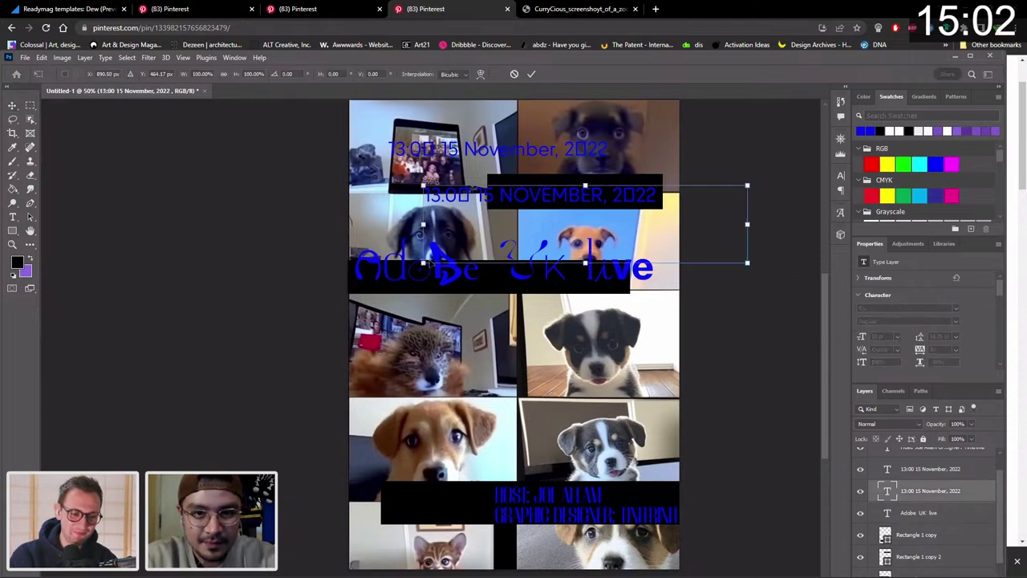
pyautogui.moveTo(423, 263); pyautogui.dragTo(492, 238)
pyautogui.press('Return')
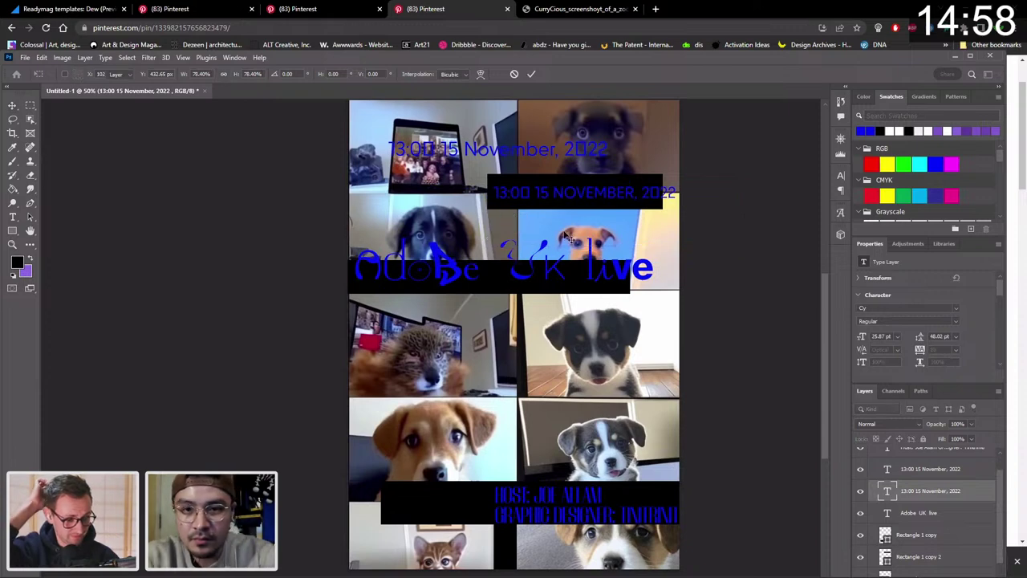
# Shorten the date's black band from the top and fine-tune its size and position.
pyautogui.click(639, 184)
pyautogui.hotkey('ctrl', 't')
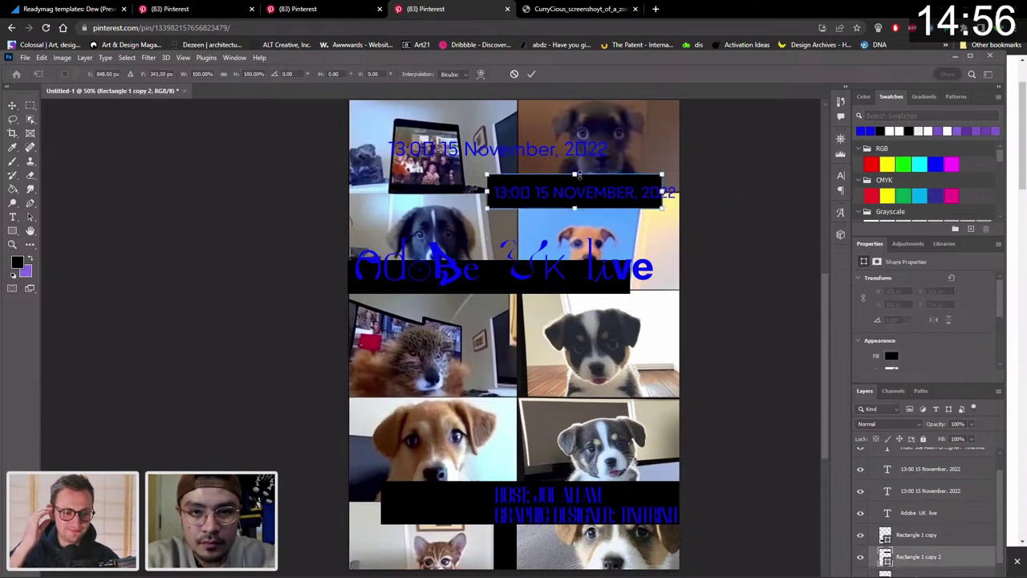
pyautogui.moveTo(578, 175); pyautogui.dragTo(575, 208)
pyautogui.moveTo(625, 186); pyautogui.dragTo(628, 186)
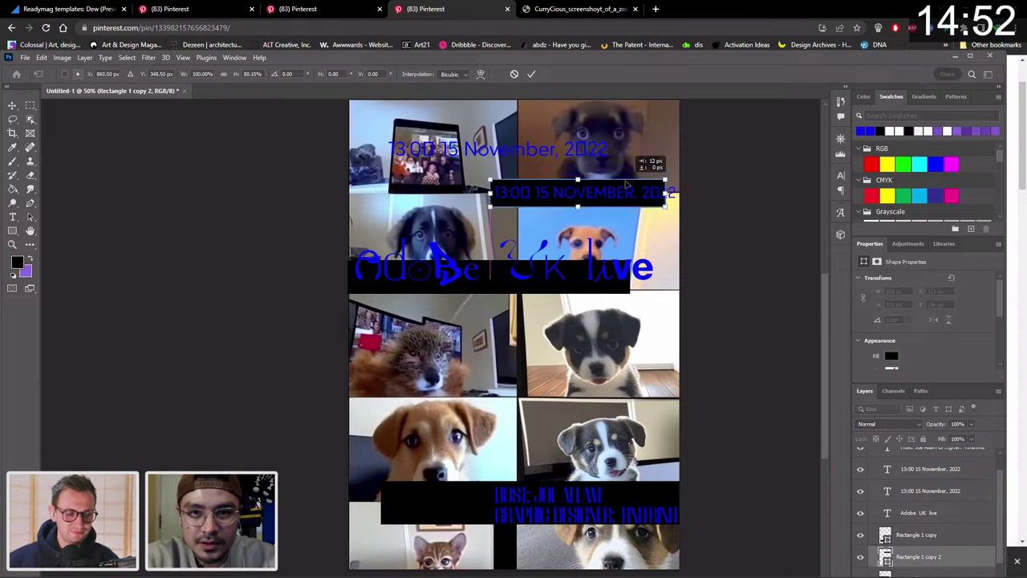
pyautogui.press('Return')
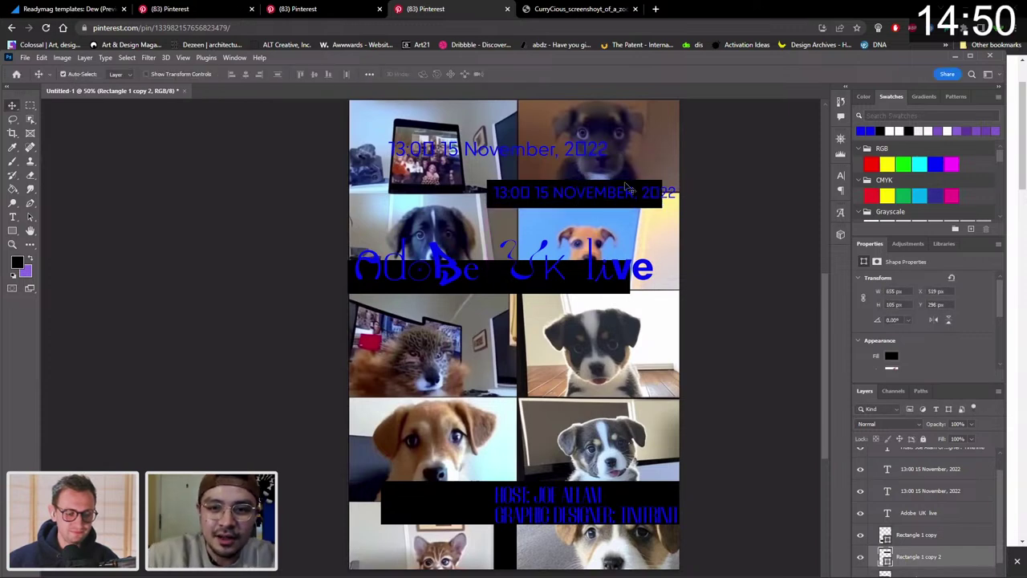
pyautogui.moveTo(628, 189); pyautogui.dragTo(627, 187)
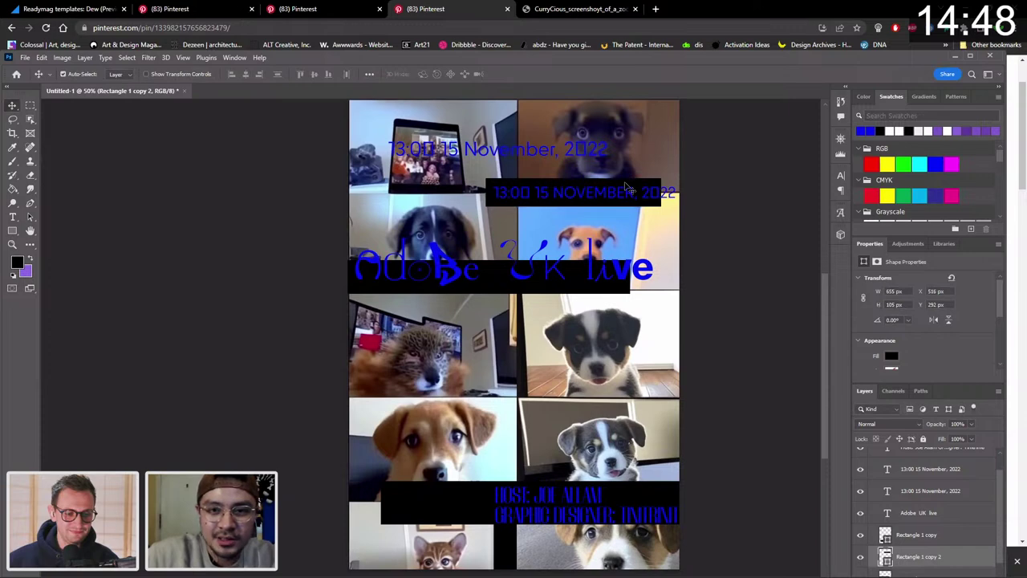
# Narrow the date's black band to fit the text and nudge it down one pixel.
pyautogui.hotkey('ctrl', 't')
pyautogui.moveTo(485, 193); pyautogui.dragTo(513, 193)
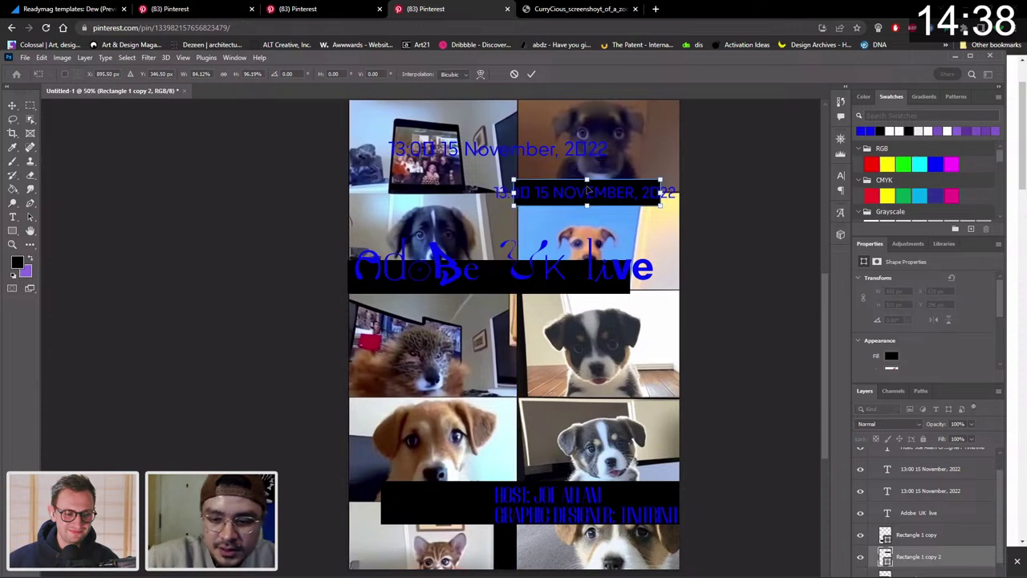
pyautogui.press('Return')
pyautogui.press('Down')
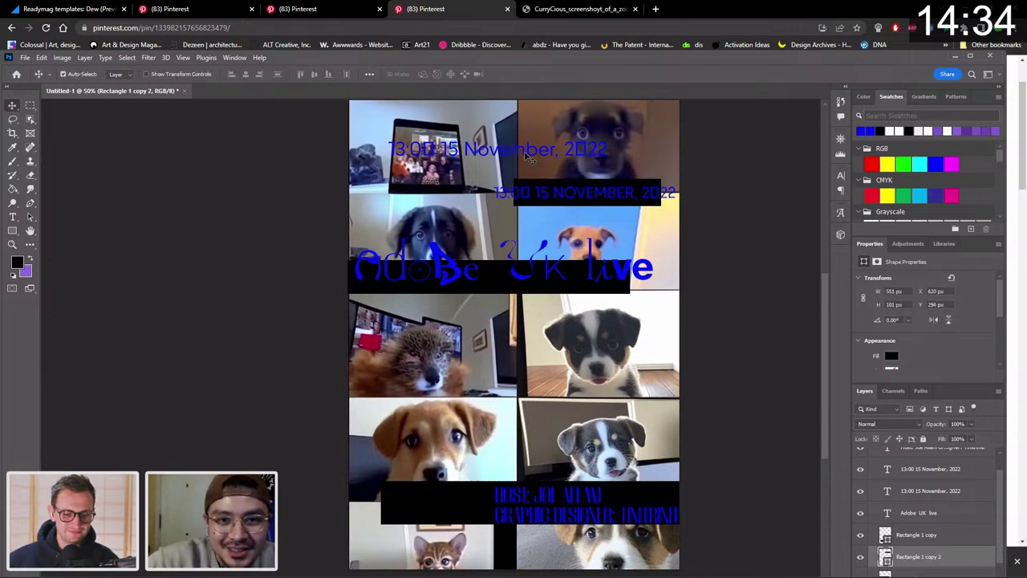
# Delete the duplicate lowercase date text layer.
pyautogui.click(935, 469)
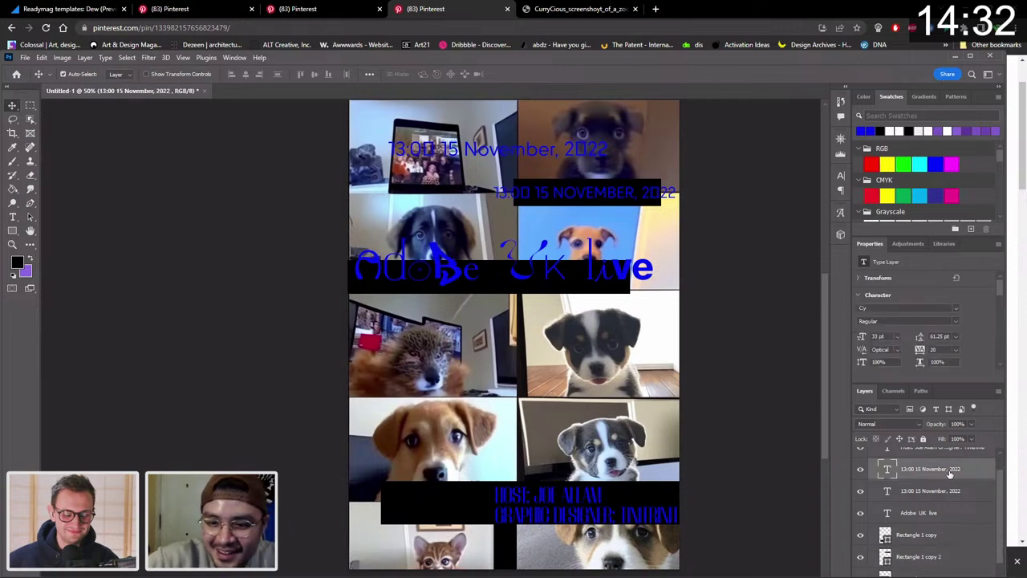
pyautogui.scroll(-2, 642, 376)
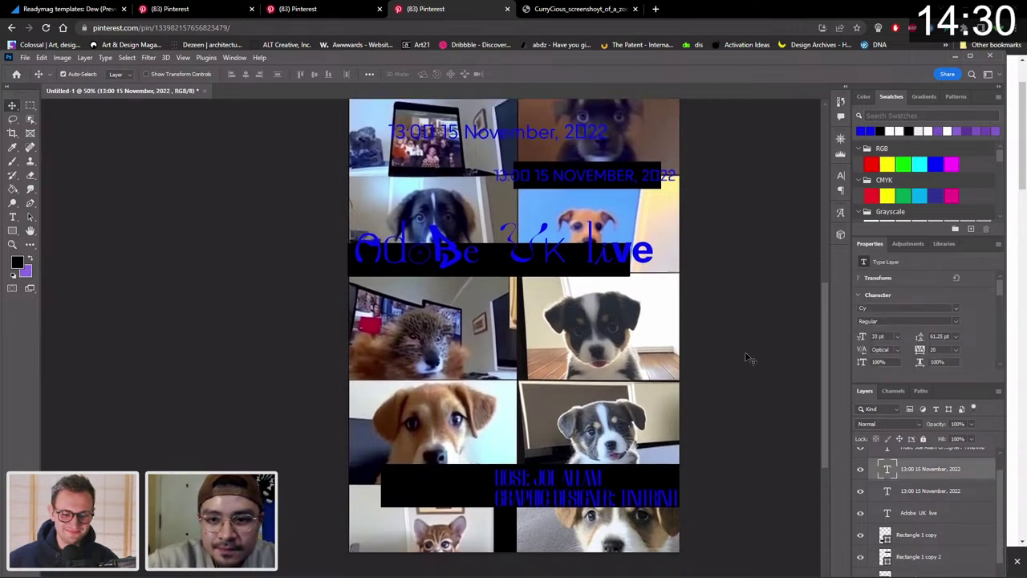
pyautogui.press('Delete')
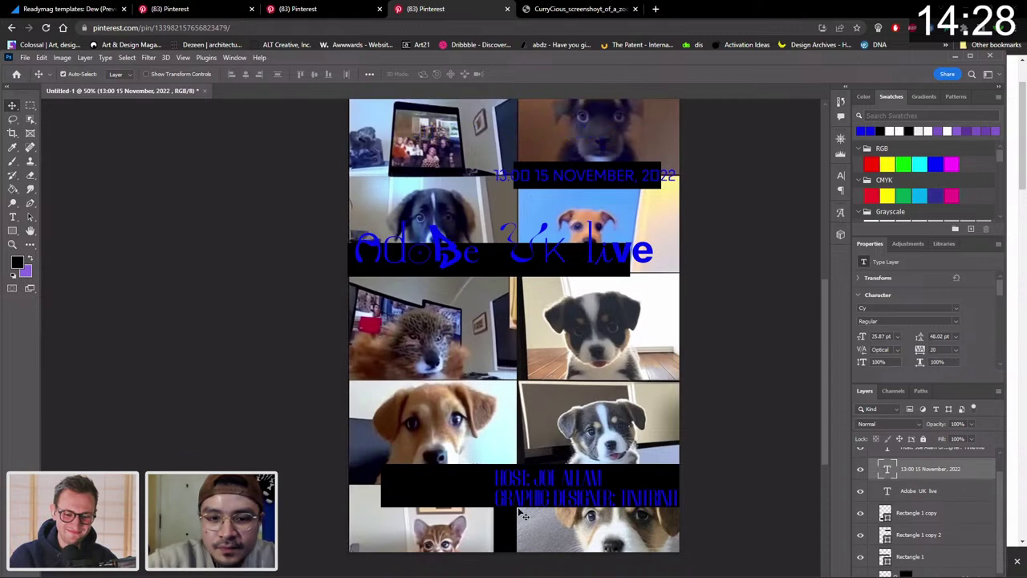
# Zoom out to the whole poster and select the host and designer text, entering 'cy' for its font.
pyautogui.press('z')
pyautogui.keyDown('alt'); pyautogui.click(612, 406); pyautogui.keyUp('alt')
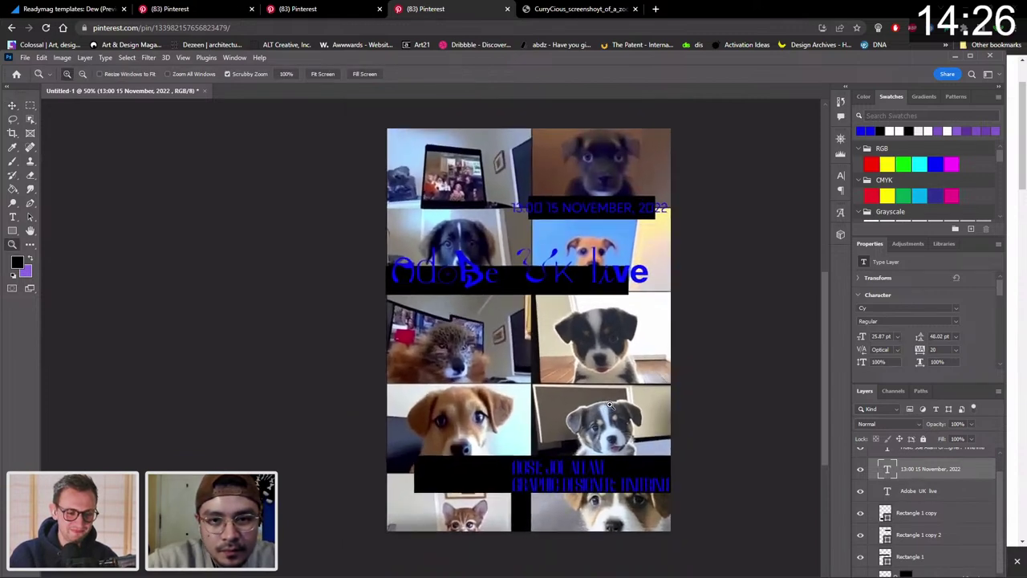
pyautogui.press('v')
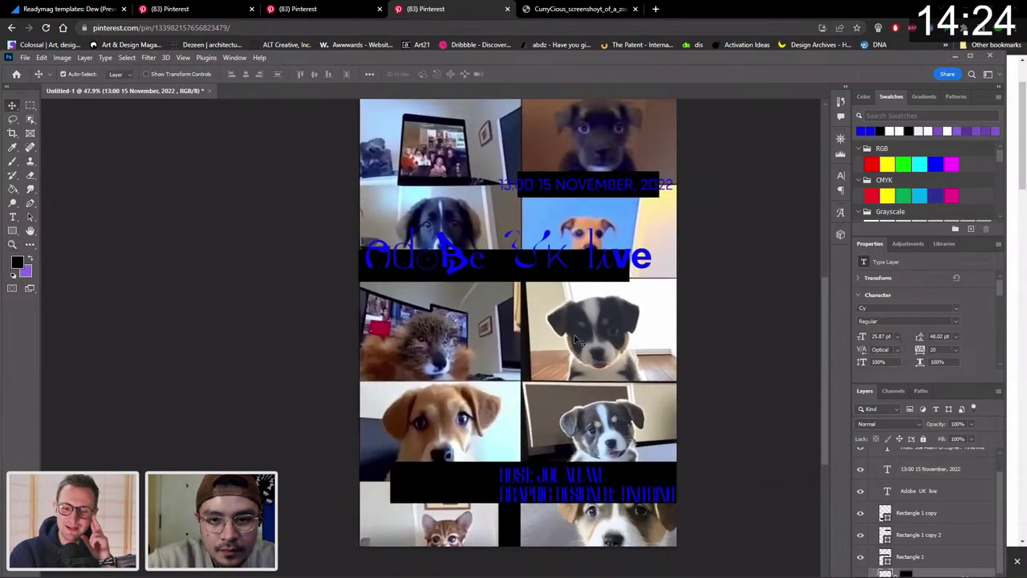
pyautogui.click(576, 340)
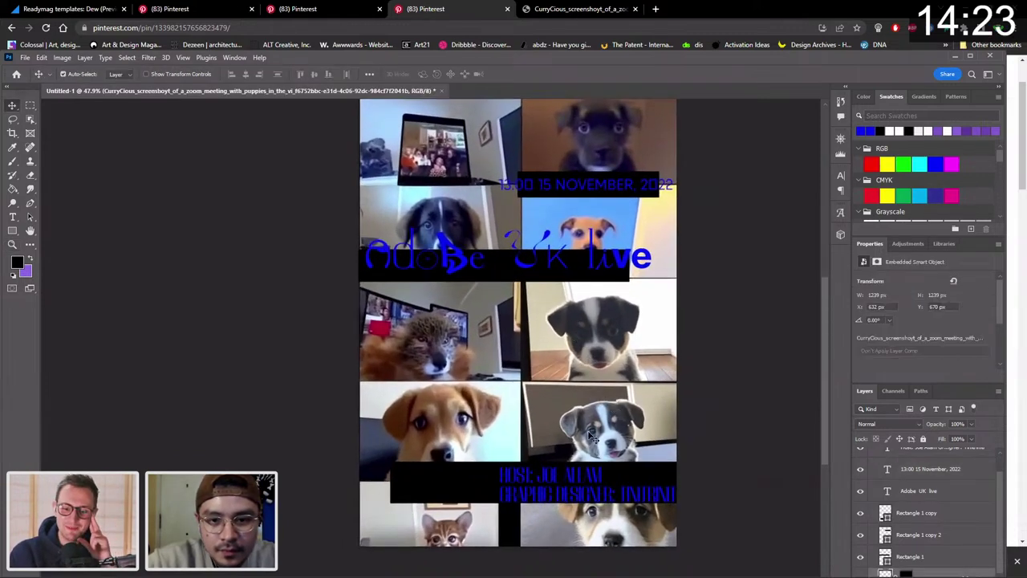
pyautogui.click(583, 479)
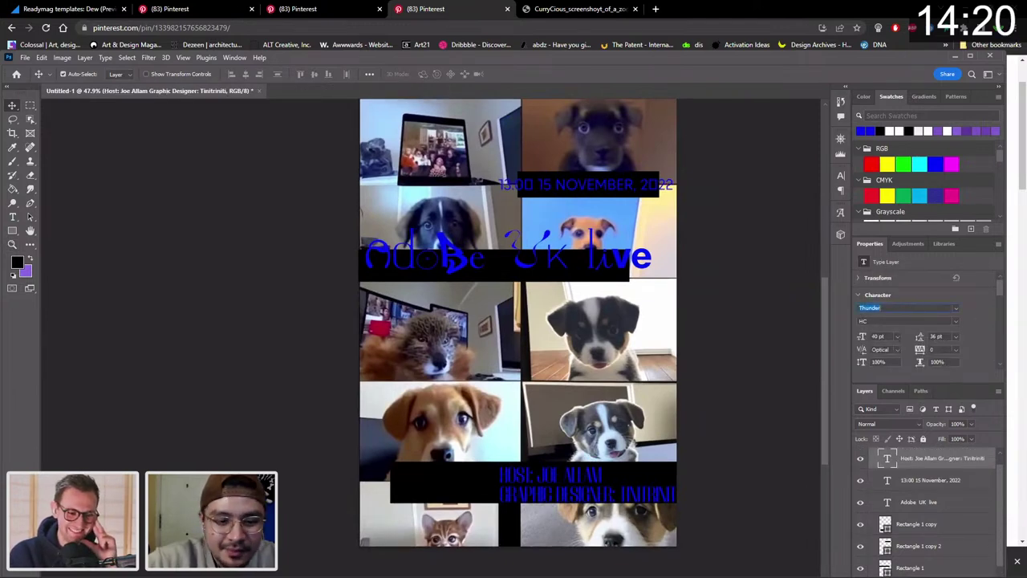
pyautogui.write('cy')
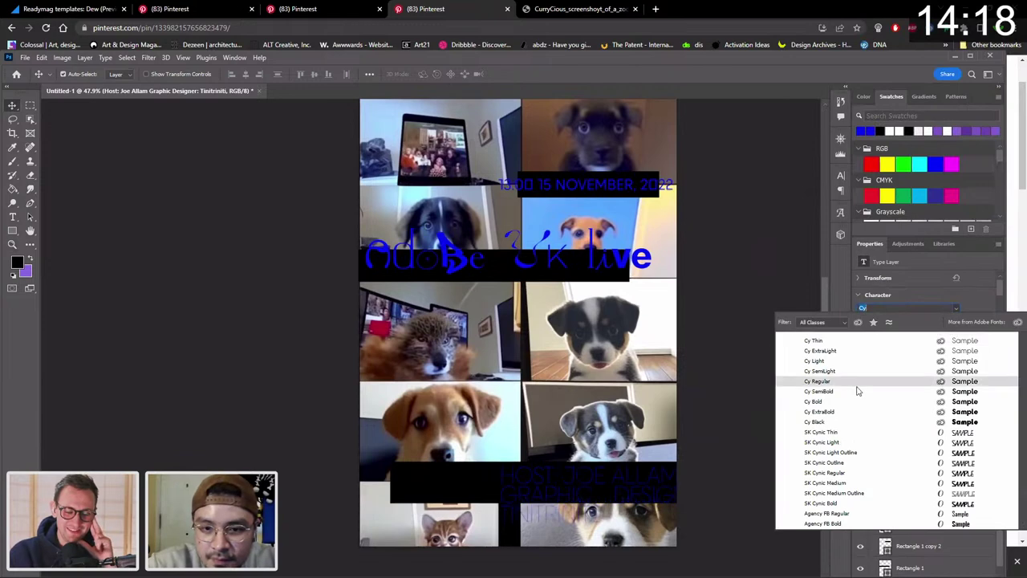
# Set the host text in the Cy Regular font.
pyautogui.press('Down')
pyautogui.press('Down')
pyautogui.press('Down')
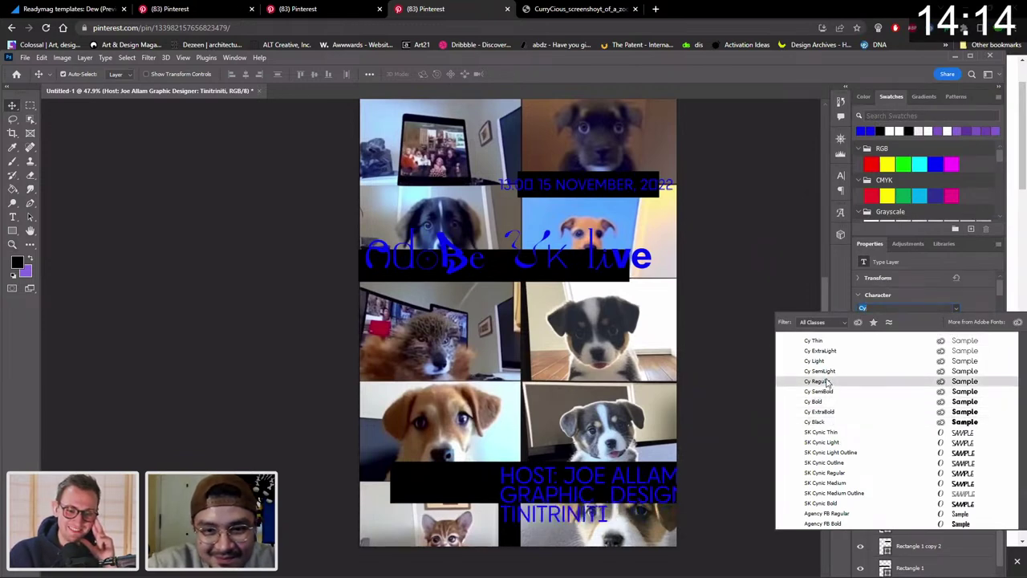
pyautogui.click(826, 382)
pyautogui.hotkey('ctrl', 't')
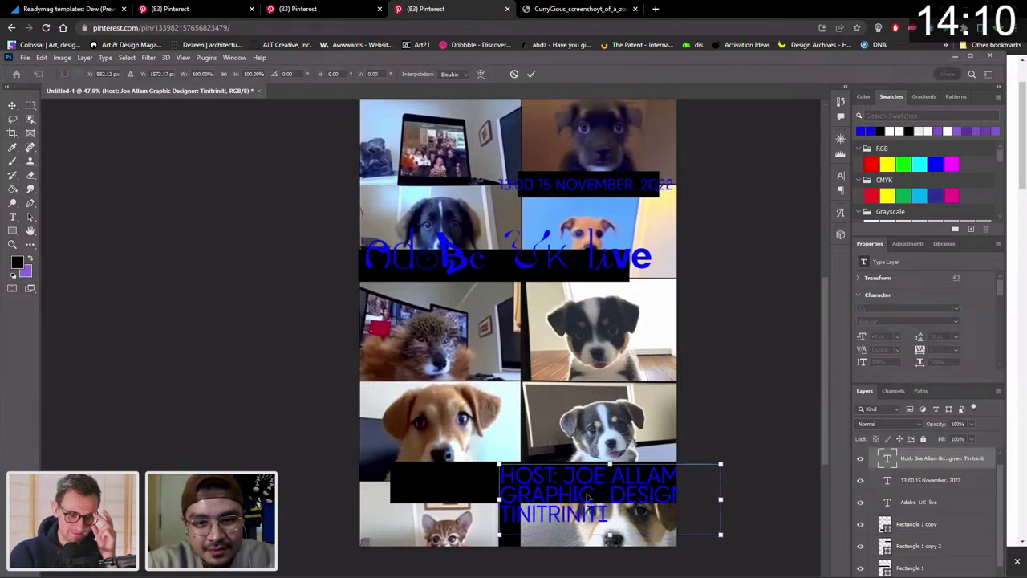
pyautogui.press('Return')
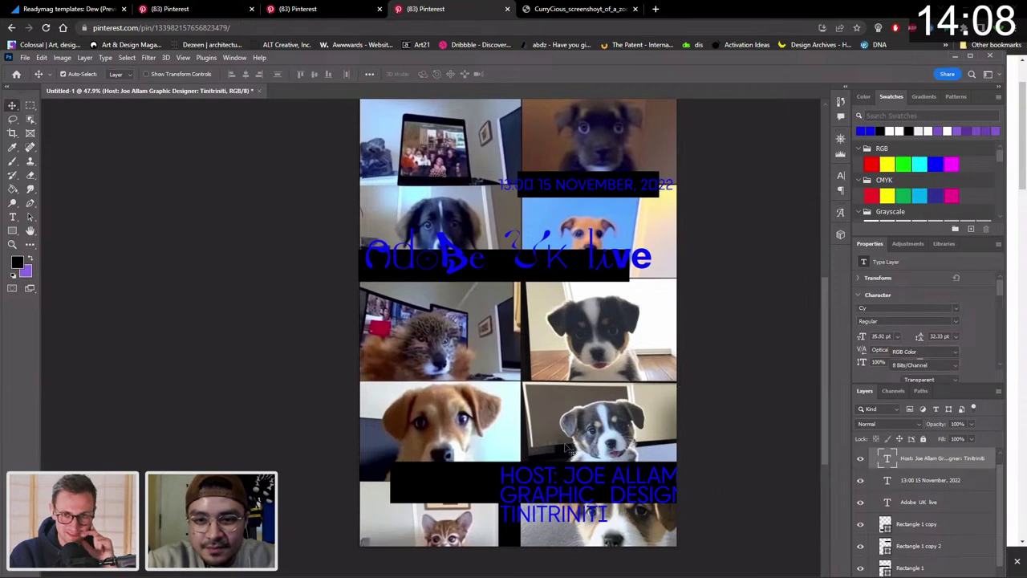
# Widen the host text box leftward, reduce it to 28 pt and choose a different font.
pyautogui.doubleClick(518, 493)
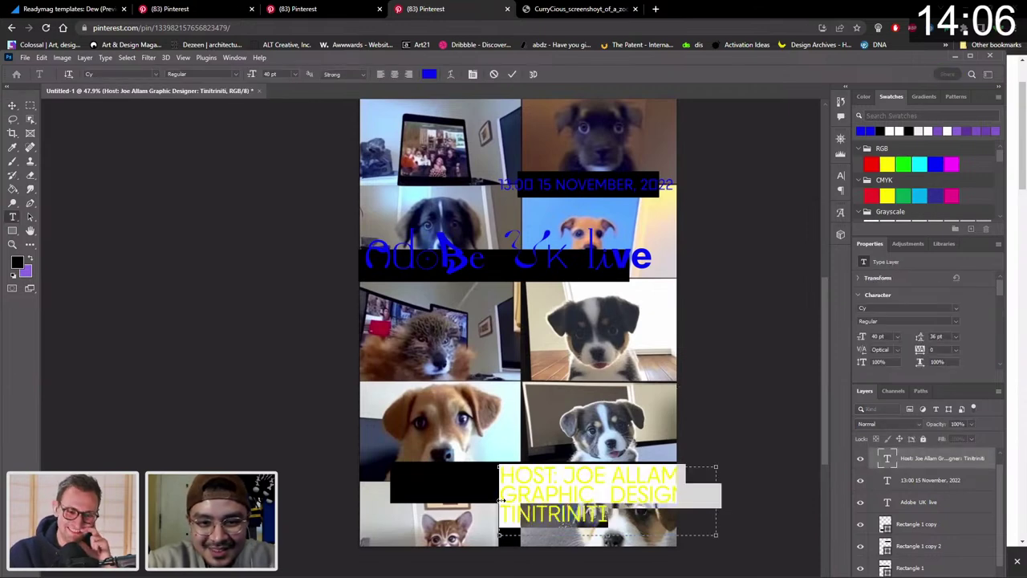
pyautogui.moveTo(501, 499); pyautogui.dragTo(391, 478)
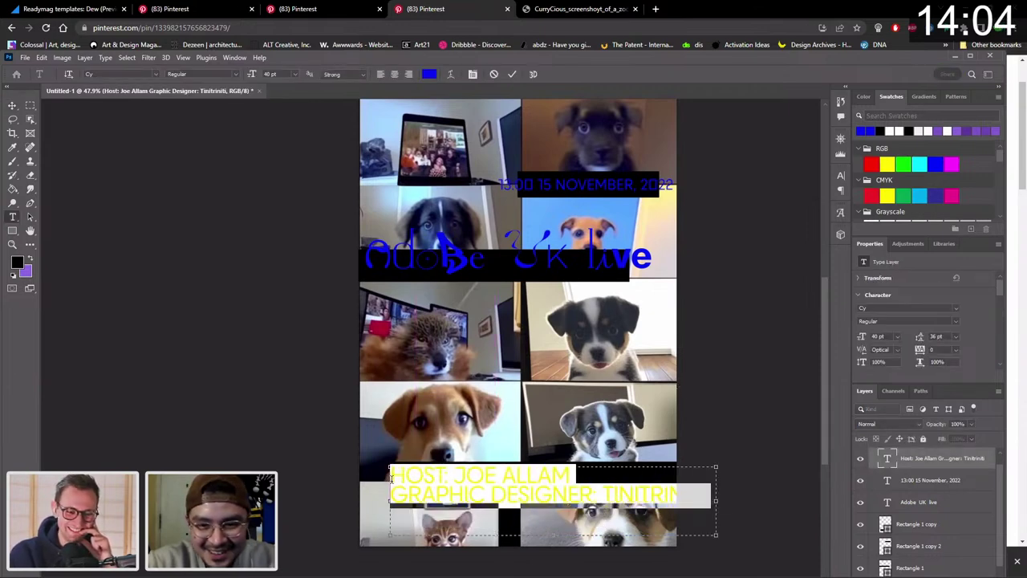
pyautogui.click(12, 106)
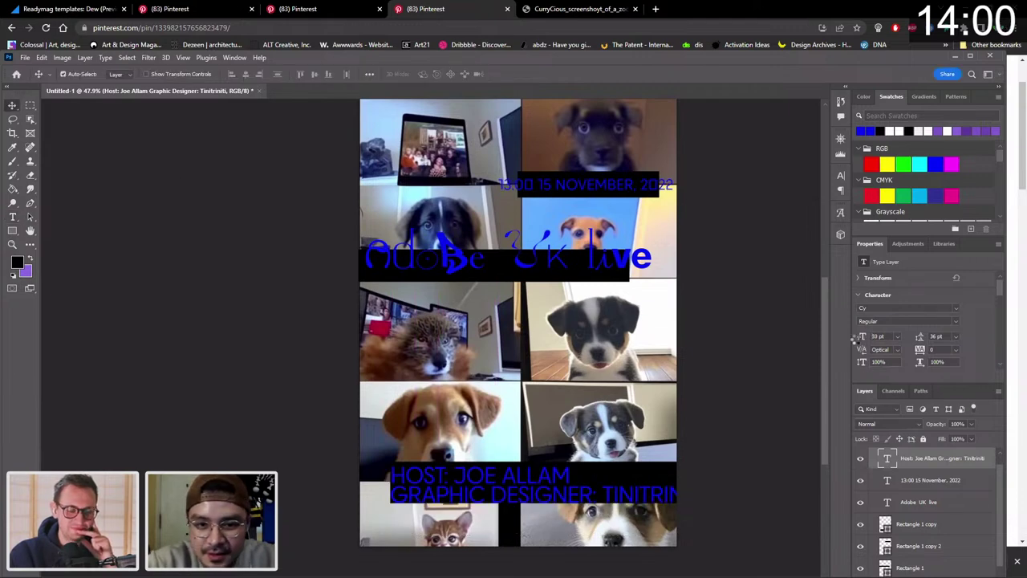
pyautogui.moveTo(855, 340); pyautogui.dragTo(861, 338)
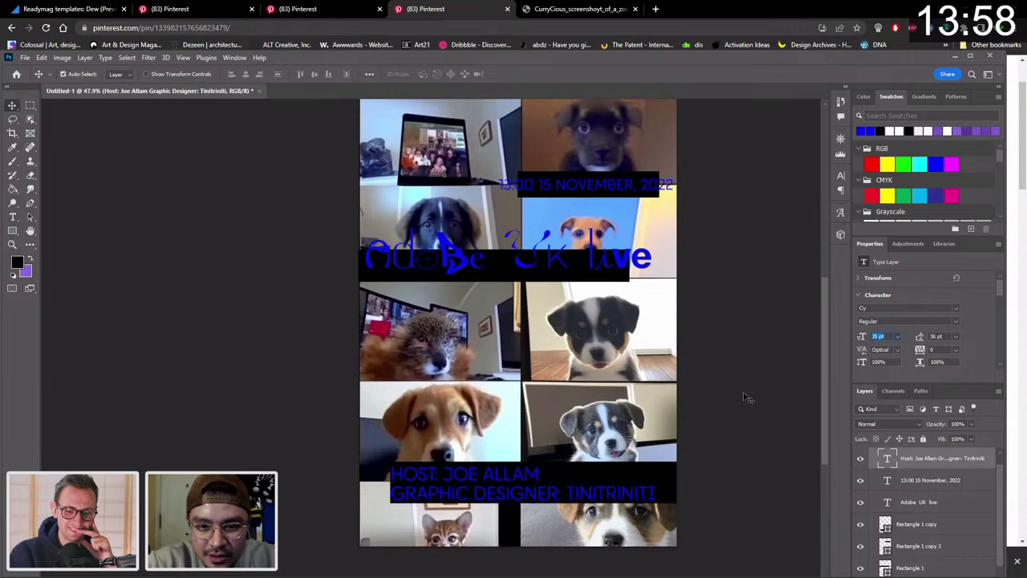
pyautogui.click(958, 308)
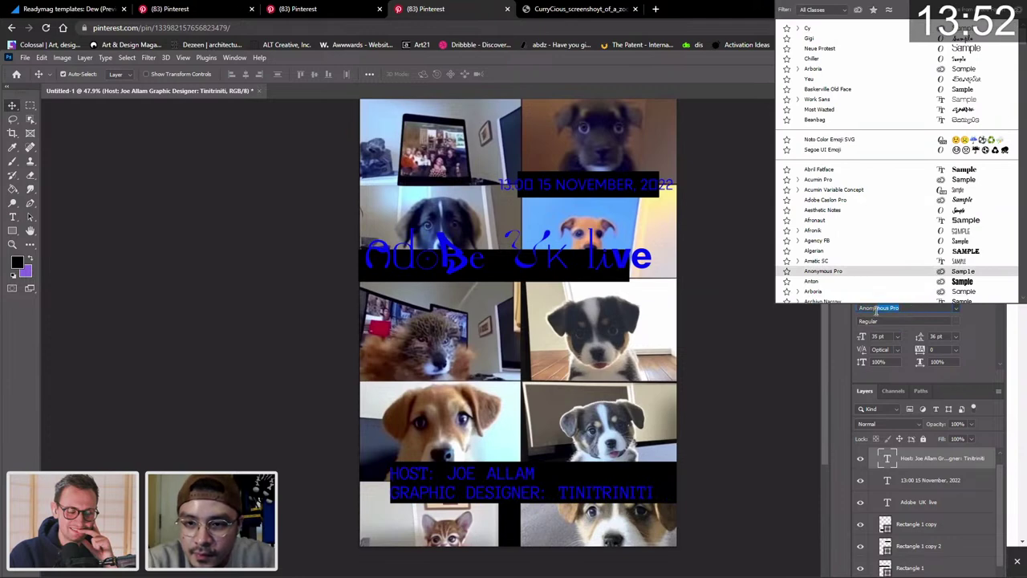
pyautogui.scroll(-2, 876, 311)
pyautogui.click(789, 220)
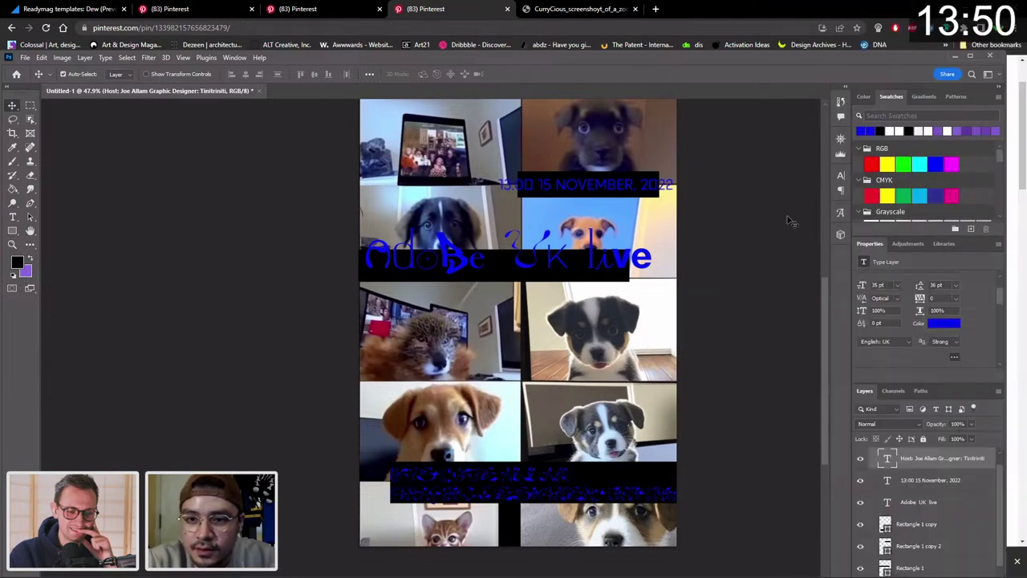
# Turn off All Caps on the host credit and shift it right over its bar.
pyautogui.click(566, 498)
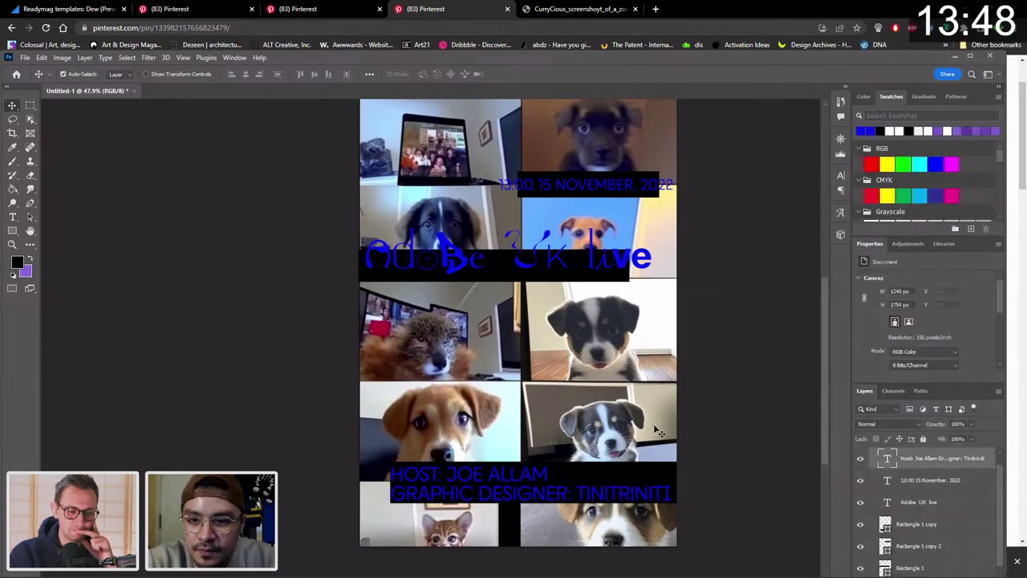
pyautogui.scroll(-1, 957, 318)
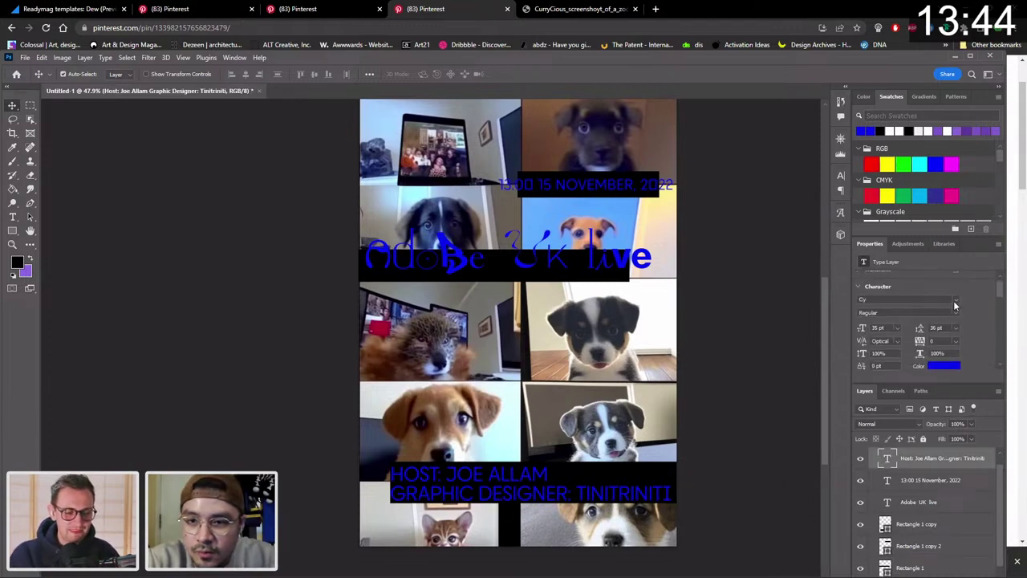
pyautogui.scroll(-4, 954, 307)
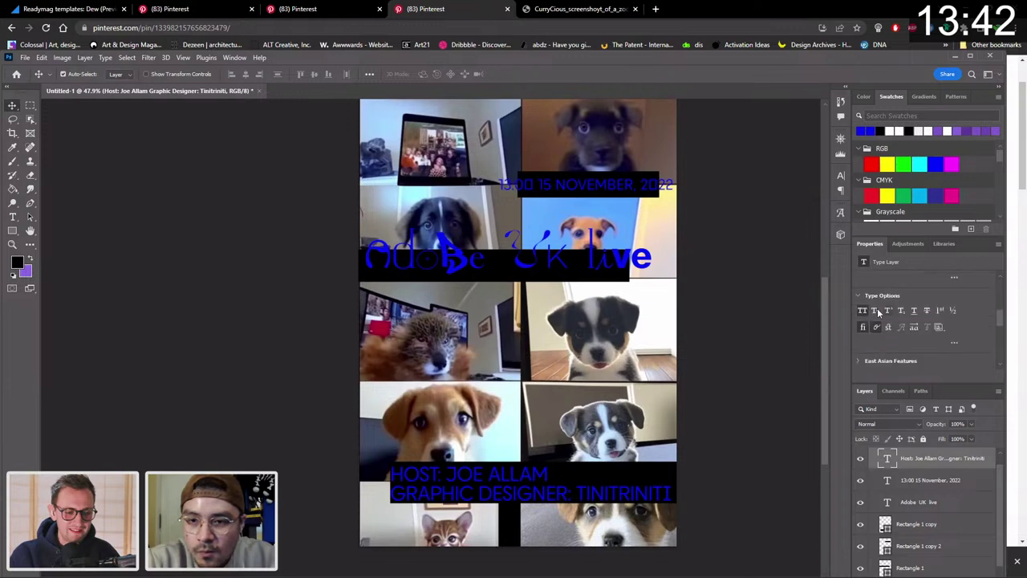
pyautogui.hotkey('ctrl', 'shift', 'k')
pyautogui.scroll(3, 961, 286)
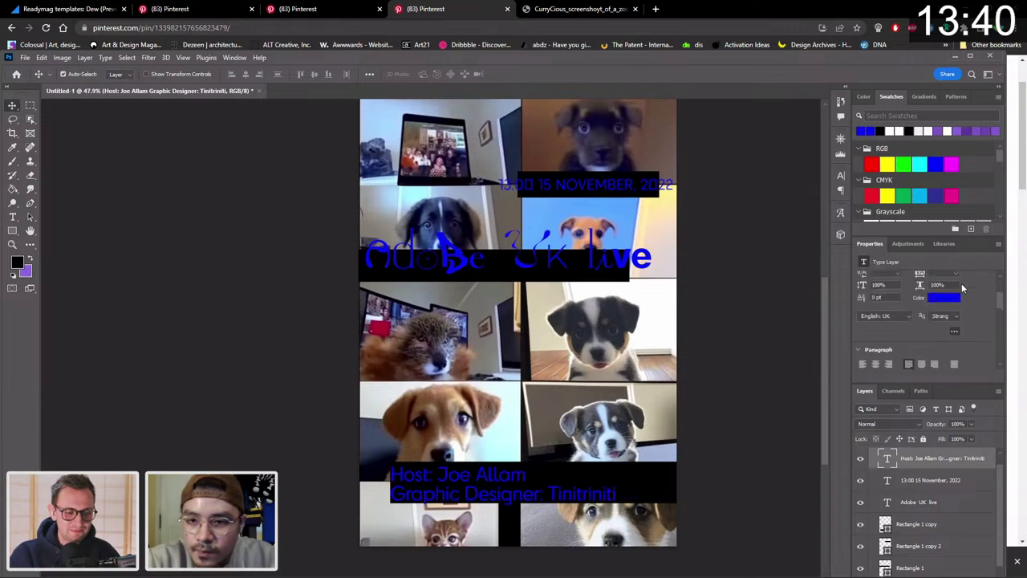
pyautogui.moveTo(567, 497); pyautogui.dragTo(661, 498)
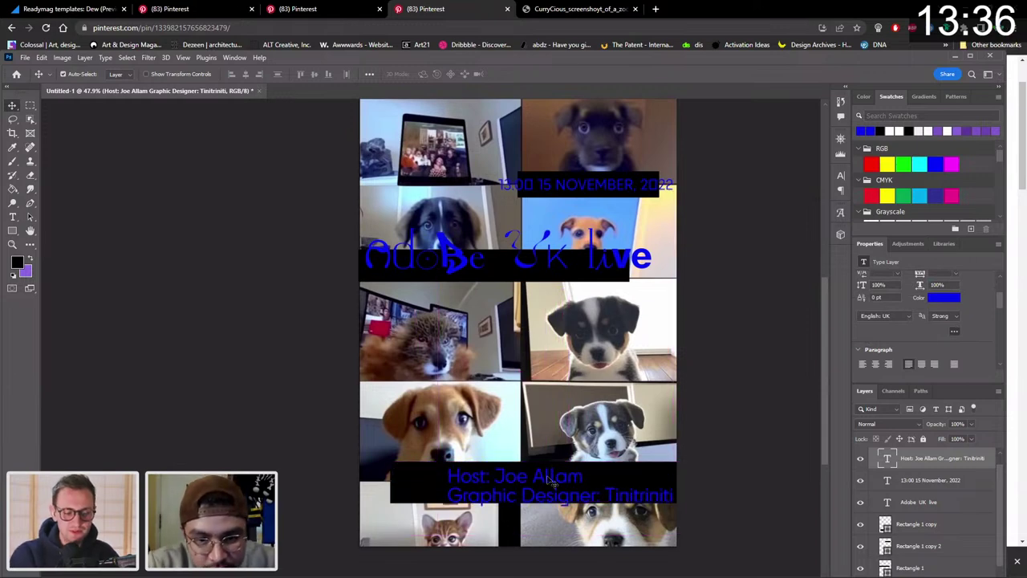
# Lower the host bar's top edge and pull its left edge in to 1100 px wide.
pyautogui.click(419, 494)
pyautogui.hotkey('ctrl', 't')
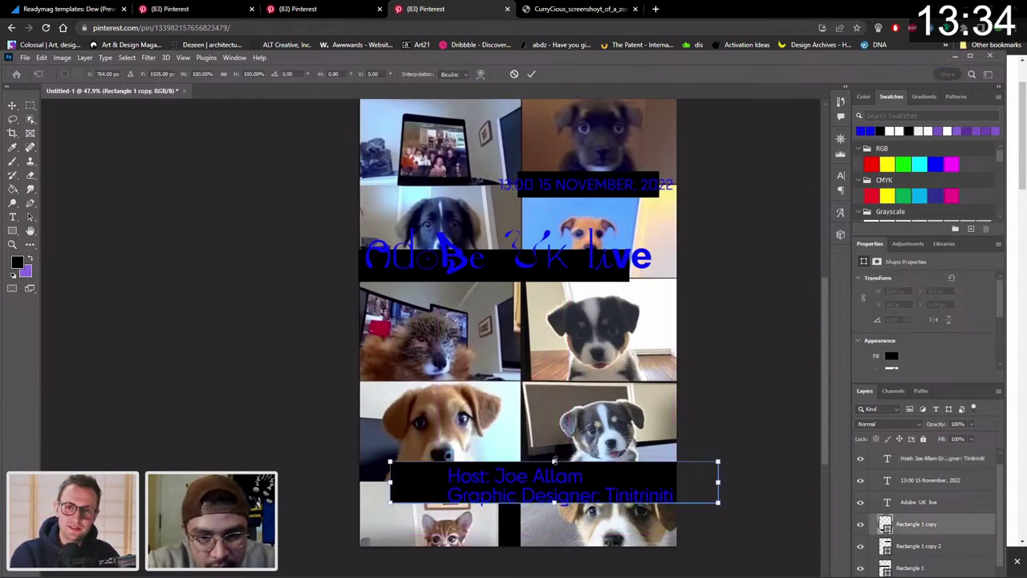
pyautogui.moveTo(554, 462); pyautogui.dragTo(556, 474)
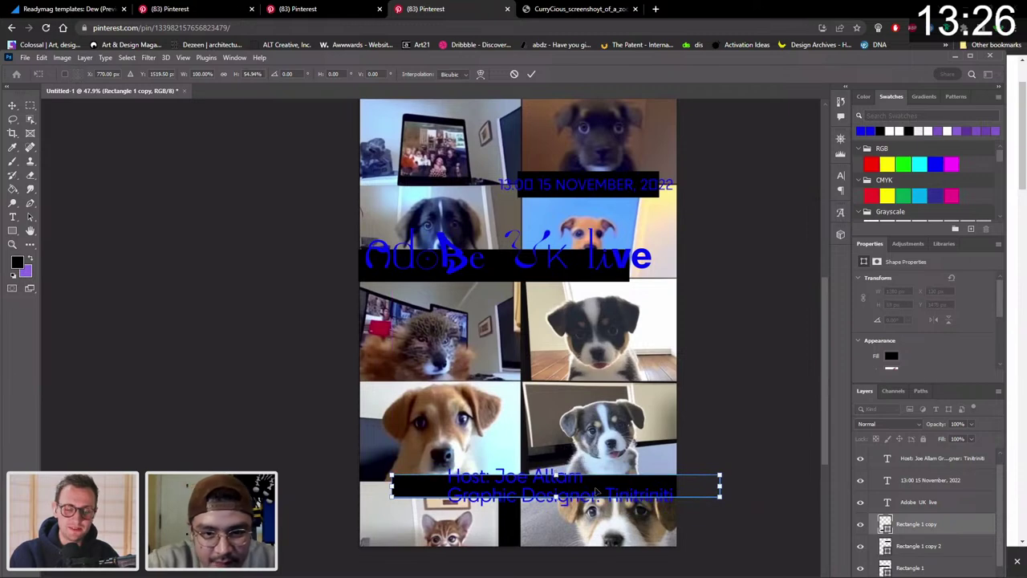
pyautogui.moveTo(387, 486); pyautogui.dragTo(434, 487)
pyautogui.press('Return')
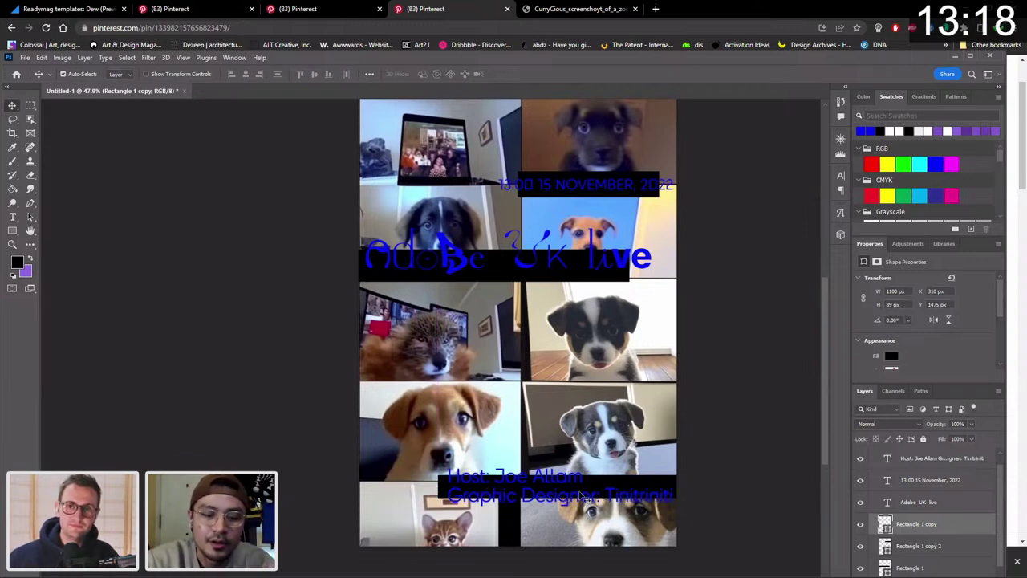
pyautogui.press('z')
pyautogui.click(547, 467)
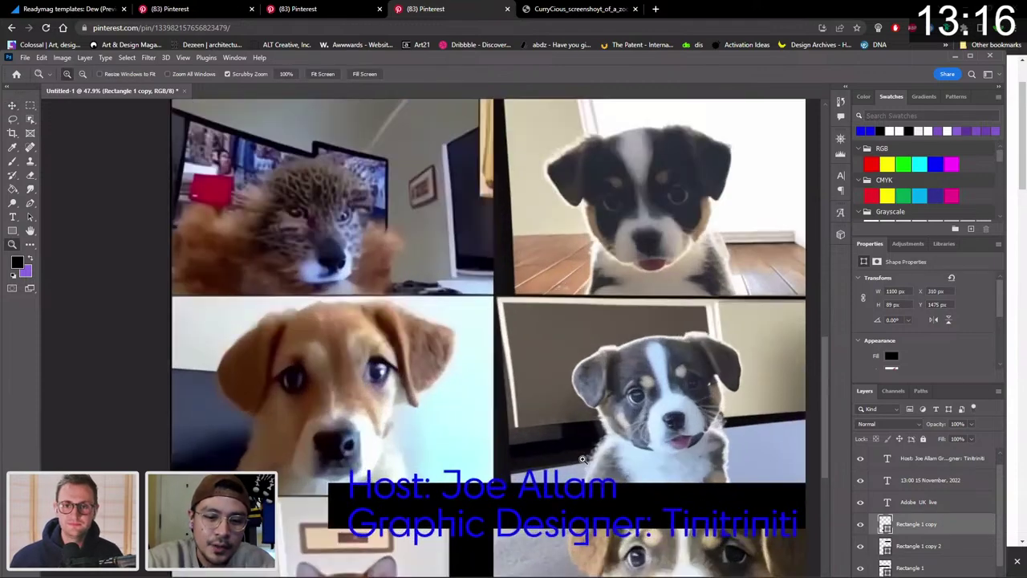
pyautogui.keyDown('alt'); pyautogui.click(583, 459); pyautogui.keyUp('alt')
# Reposition the host credit text upward so it sits on its black bar.
pyautogui.keyDown('alt'); pyautogui.click(552, 461); pyautogui.keyUp('alt')
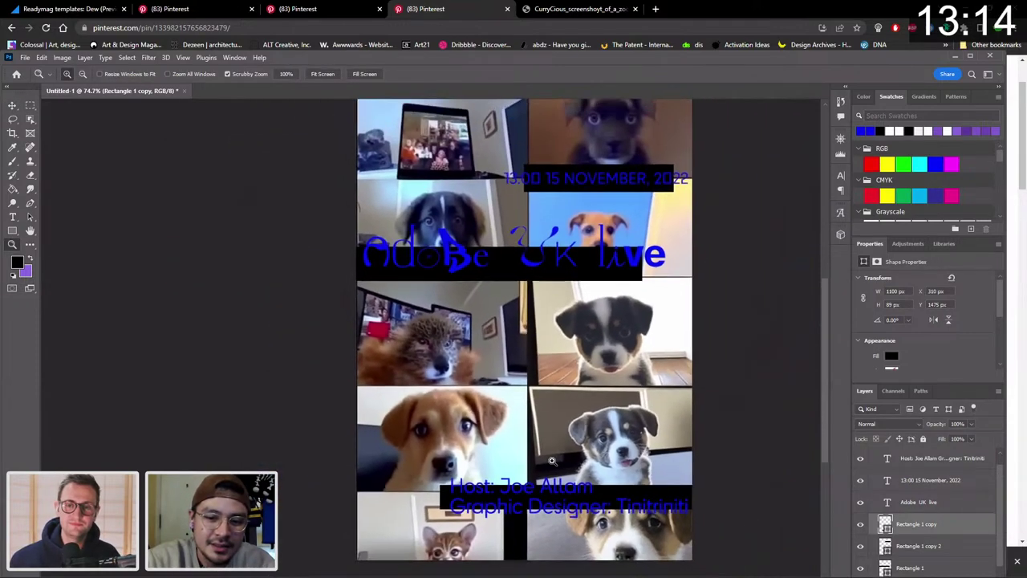
pyautogui.click(552, 460)
pyautogui.press('v')
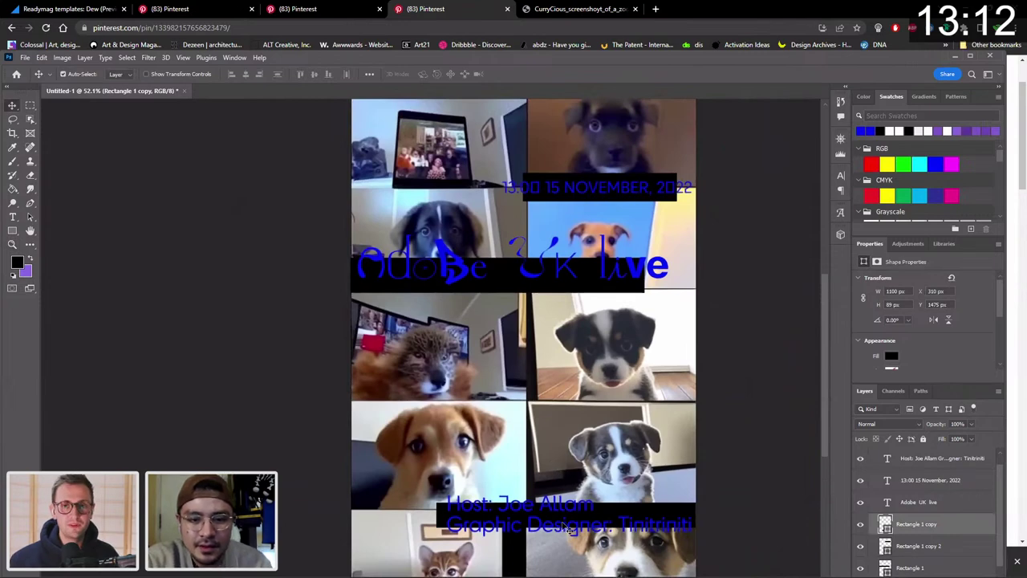
pyautogui.click(629, 529)
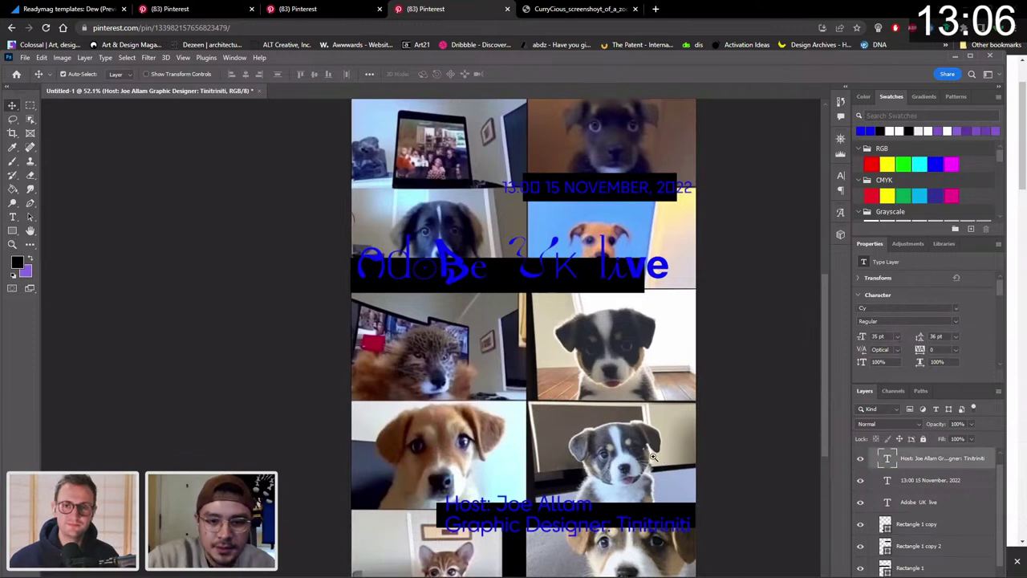
pyautogui.press('z')
pyautogui.moveTo(654, 456); pyautogui.dragTo(650, 456)
pyautogui.press('v')
pyautogui.scroll(-3, 551, 424)
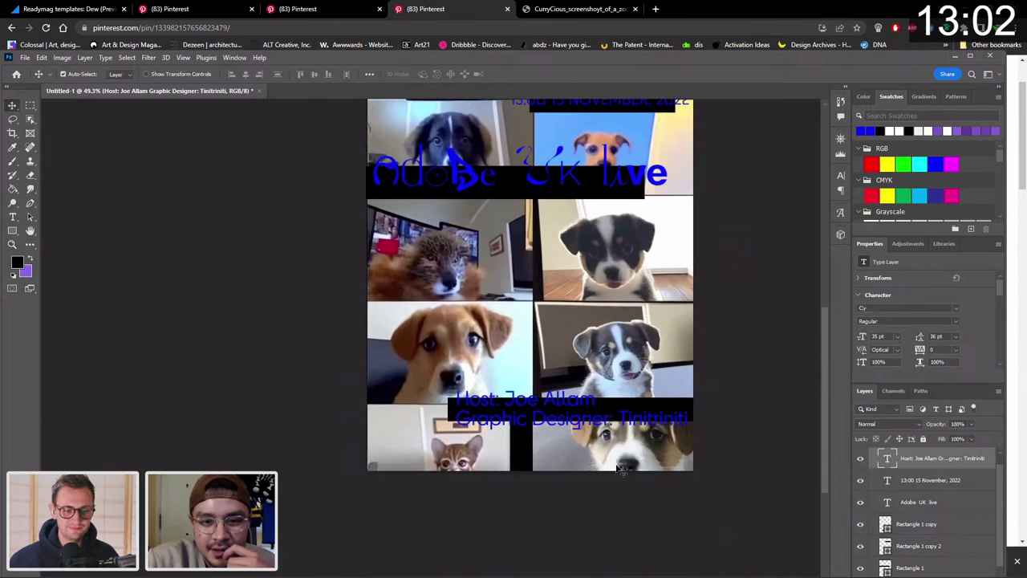
pyautogui.moveTo(655, 422); pyautogui.dragTo(652, 400)
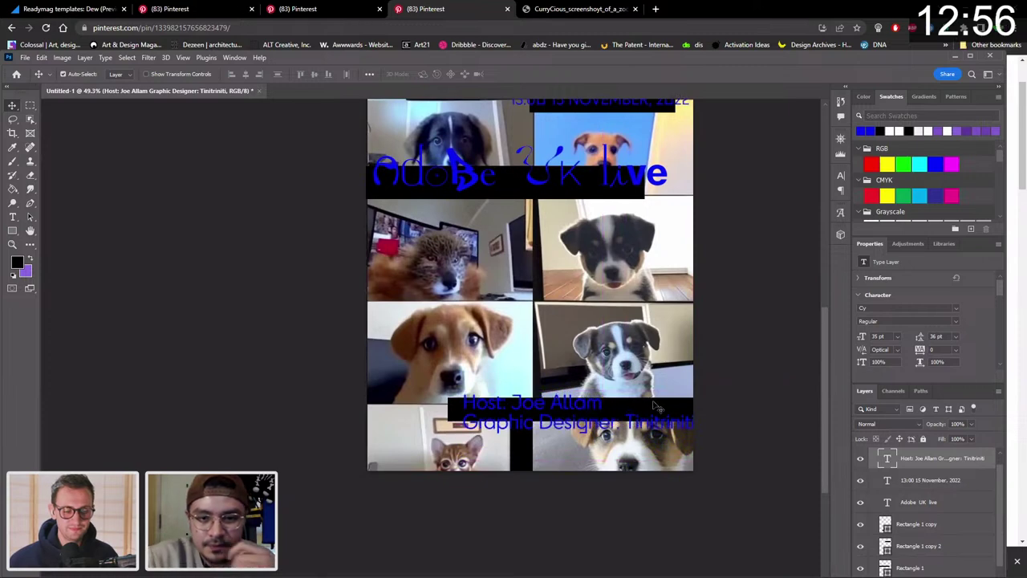
pyautogui.scroll(4, 656, 402)
# Move the date's black bar (Rectangle 1 copy 2) right and nudge it up one pixel.
pyautogui.click(649, 254)
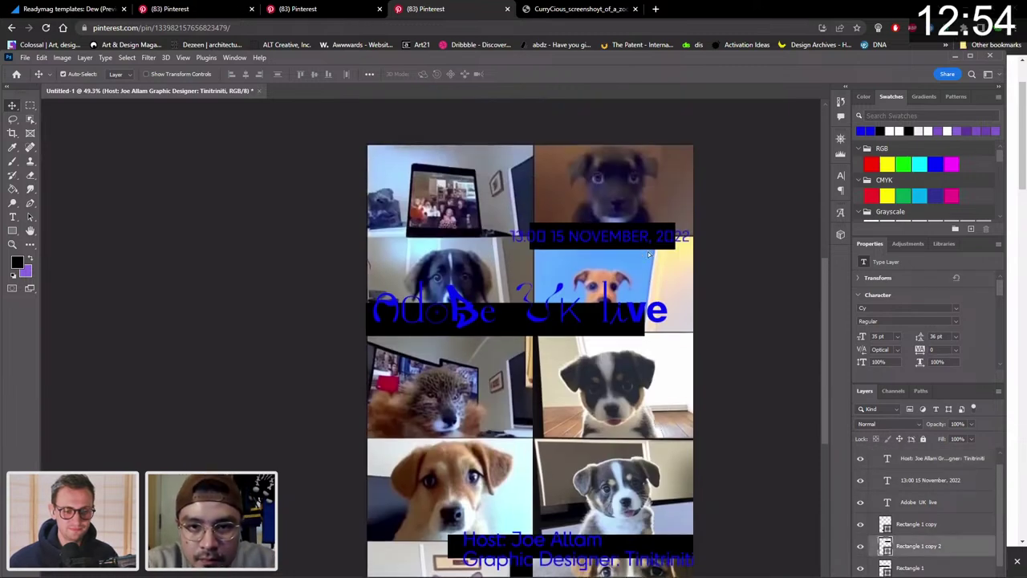
pyautogui.moveTo(649, 255); pyautogui.dragTo(673, 259)
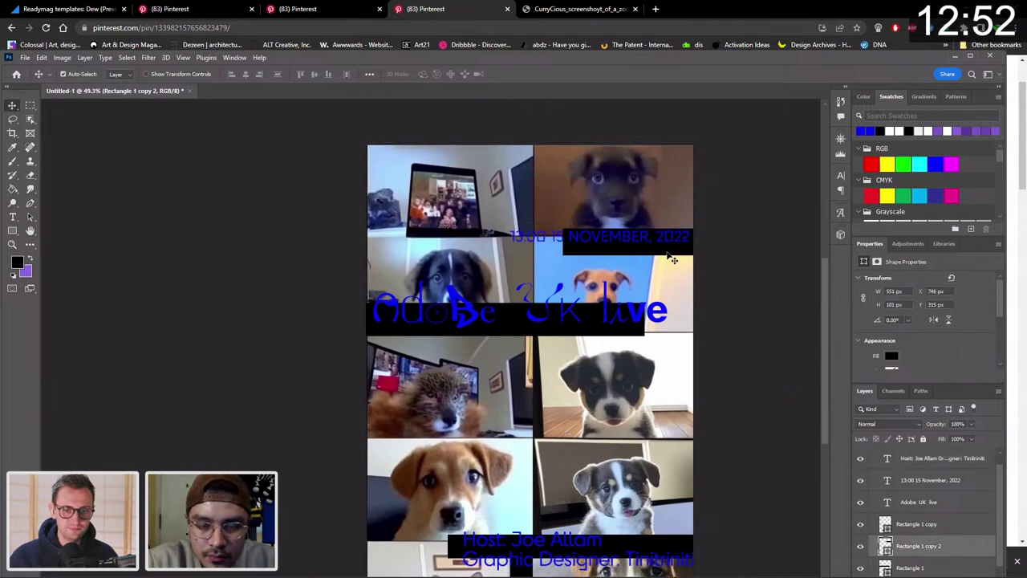
pyautogui.press('Up')
pyautogui.press('Up')
pyautogui.press('Up')
pyautogui.press('Up')
pyautogui.press('Up')
pyautogui.press('Up')
pyautogui.press('Up')
pyautogui.press('Up')
pyautogui.press('Up')
pyautogui.press('Up')
pyautogui.press('Up')
pyautogui.press('Up')
pyautogui.press('Up')
pyautogui.press('Up')
pyautogui.press('Up')
pyautogui.press('Up')
pyautogui.press('Up')
pyautogui.press('Up')
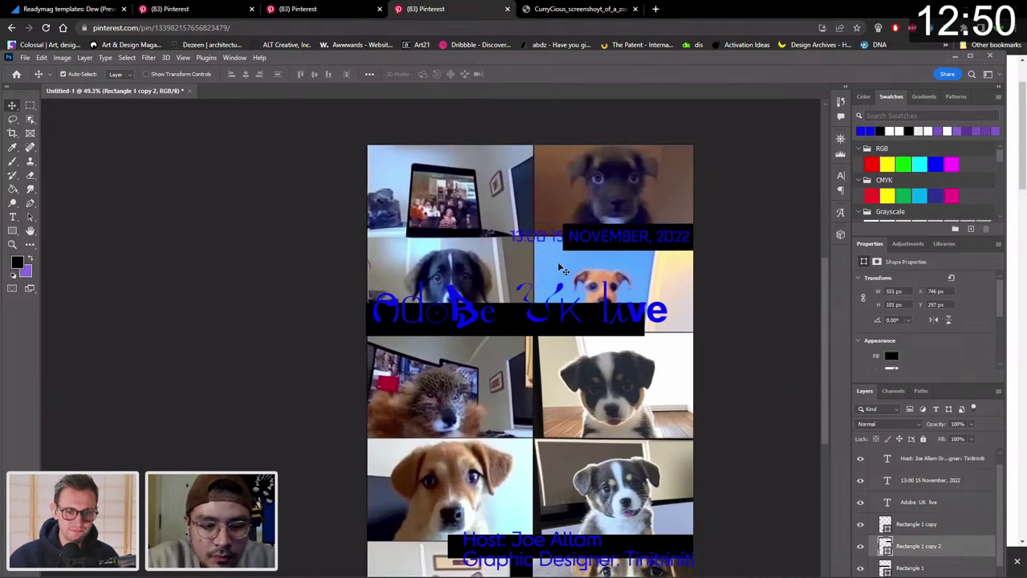
pyautogui.scroll(-2, 562, 270)
pyautogui.press('z')
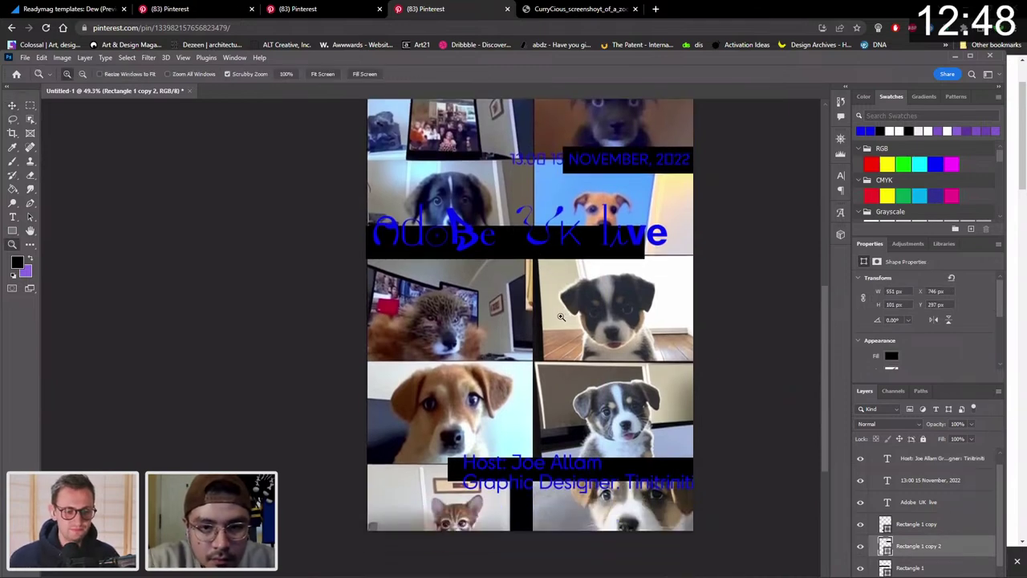
pyautogui.moveTo(560, 317); pyautogui.dragTo(539, 321)
pyautogui.press('v')
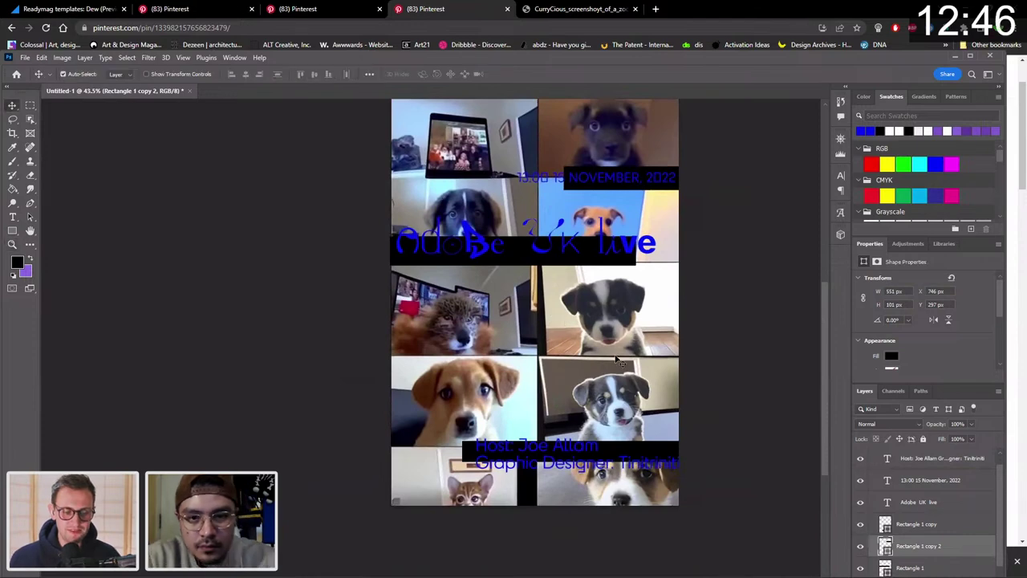
pyautogui.scroll(-2, 931, 513)
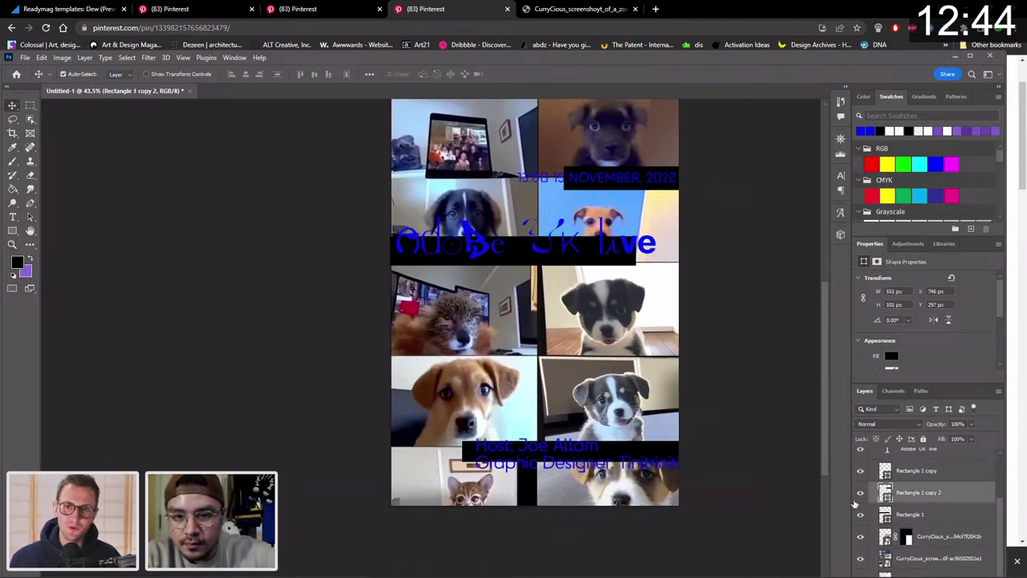
# Merge both CurryCious puppy screenshot layers into one and reposition the merged photo.
pyautogui.click(947, 538)
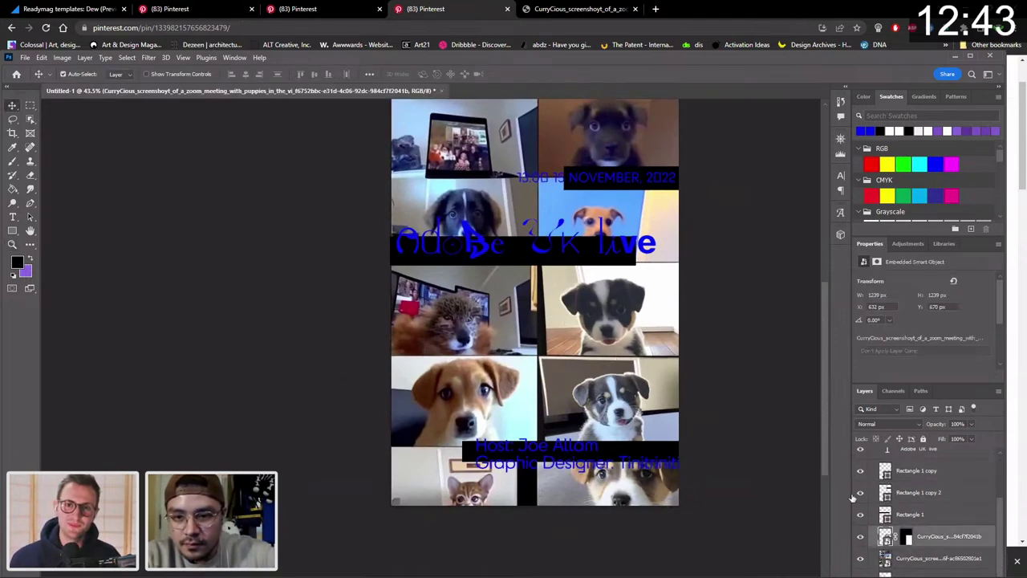
pyautogui.keyDown('ctrl'); pyautogui.click(955, 553); pyautogui.keyUp('ctrl')
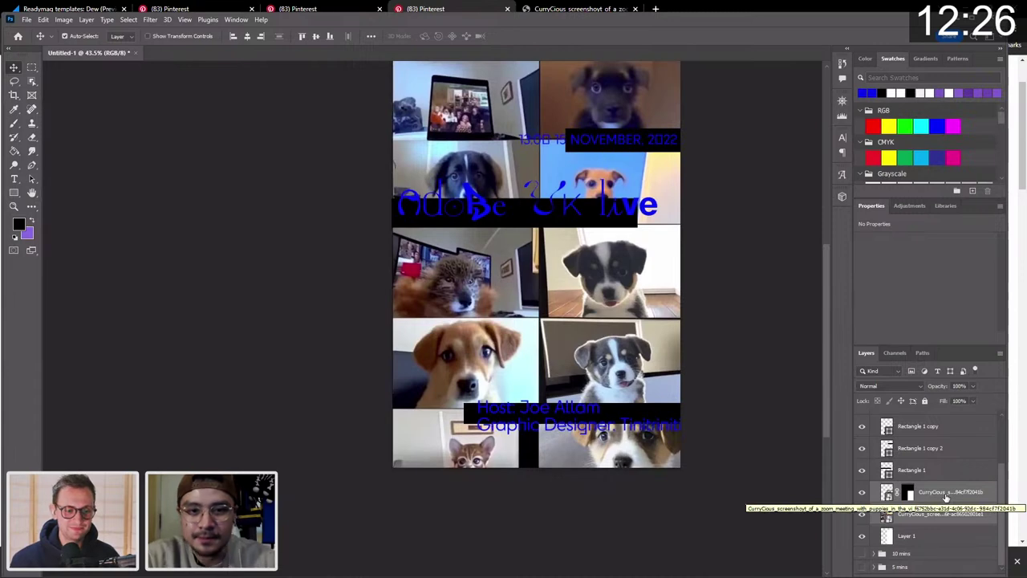
pyautogui.scroll(2, 730, 361)
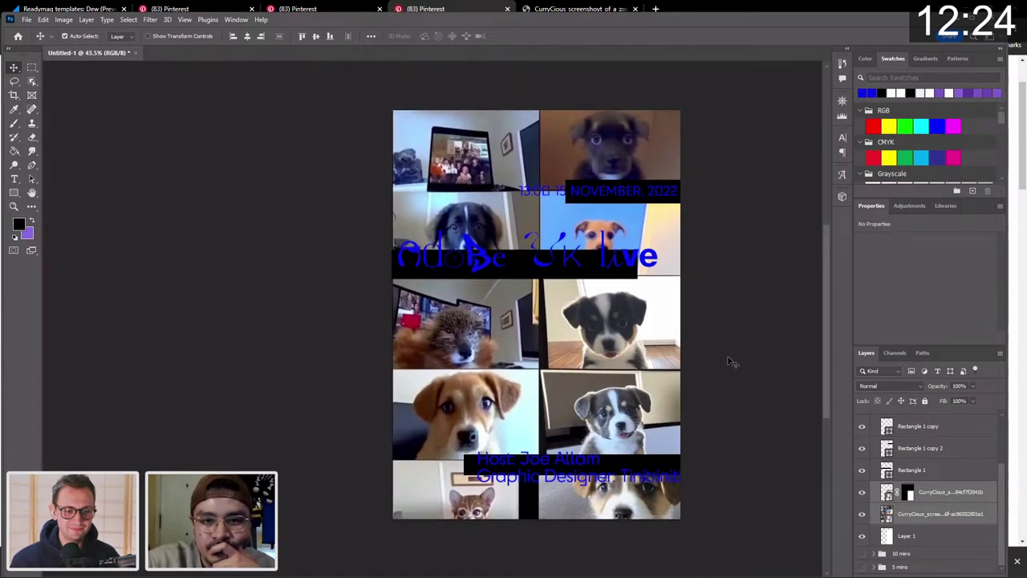
pyautogui.scroll(-2, 730, 361)
pyautogui.rightClick(957, 496)
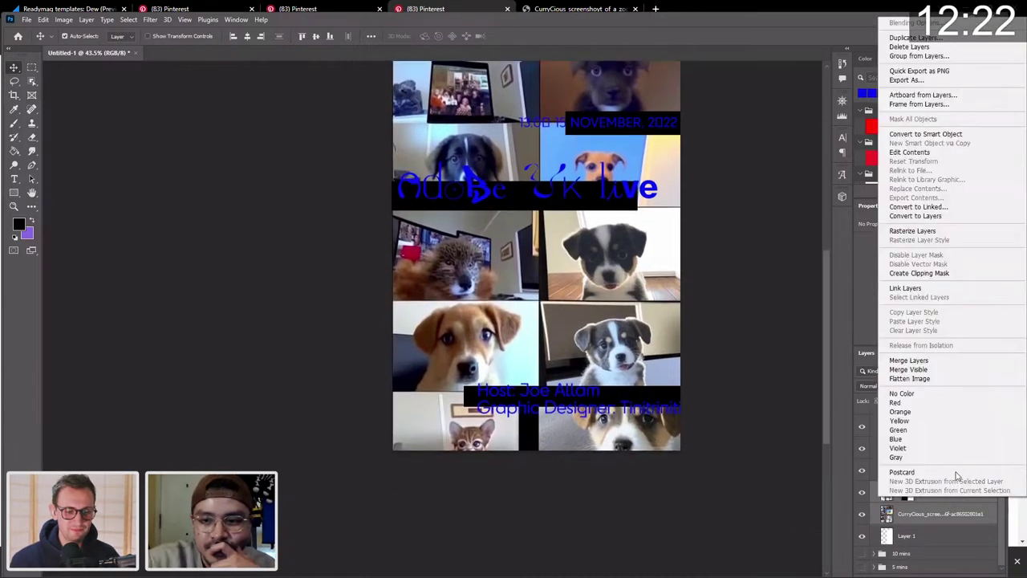
pyautogui.click(959, 363)
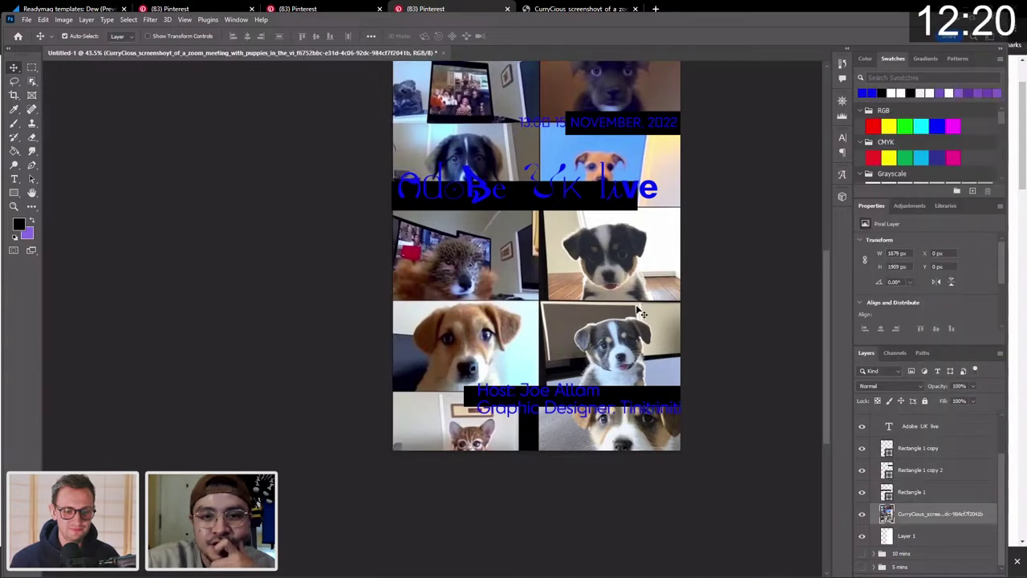
pyautogui.moveTo(640, 311); pyautogui.dragTo(610, 272)
# Scale down the merged puppy grid and move it lower to Y 519 px.
pyautogui.hotkey('ctrl', 't')
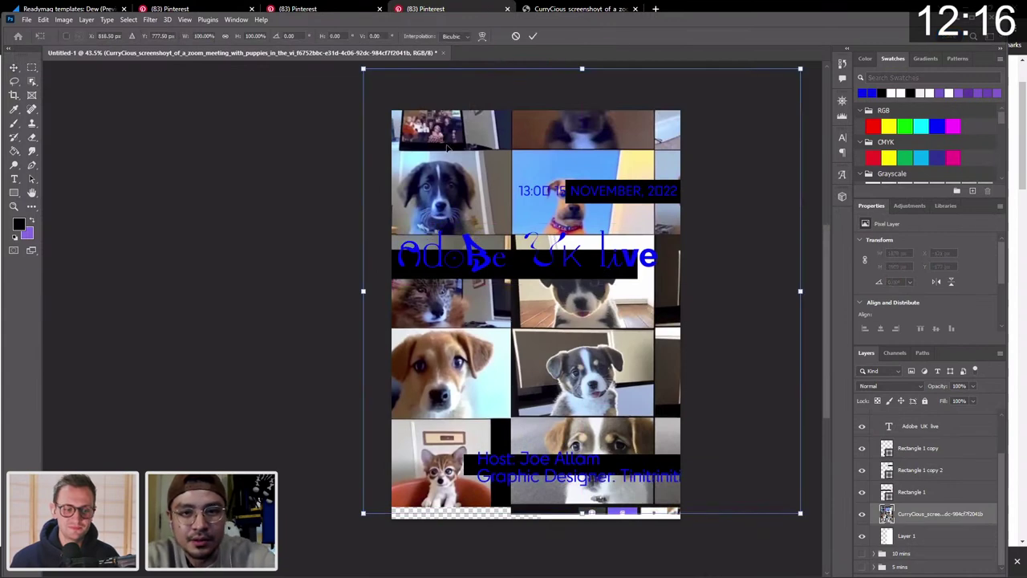
pyautogui.moveTo(448, 147); pyautogui.dragTo(371, 187)
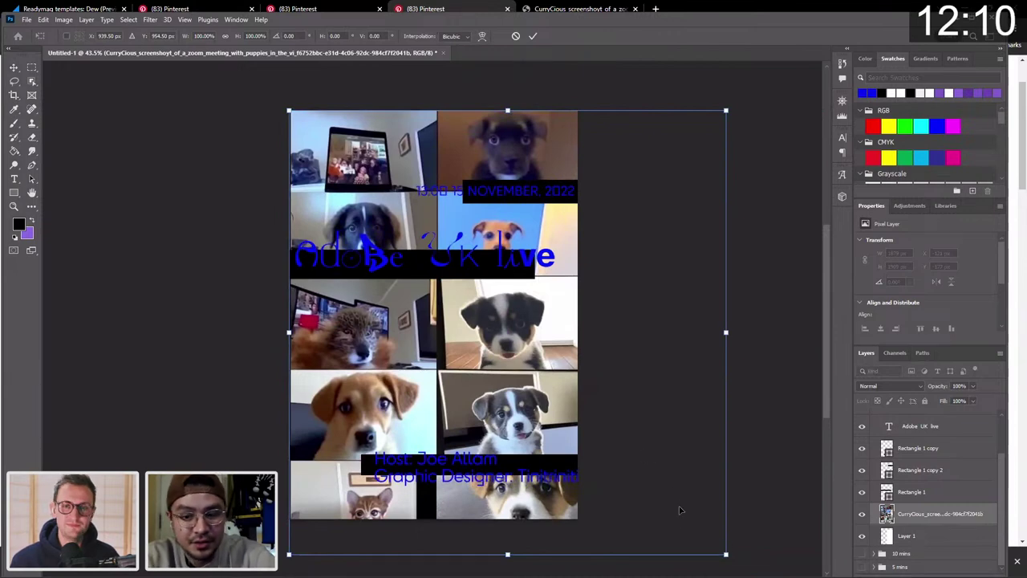
pyautogui.moveTo(725, 553); pyautogui.dragTo(565, 417)
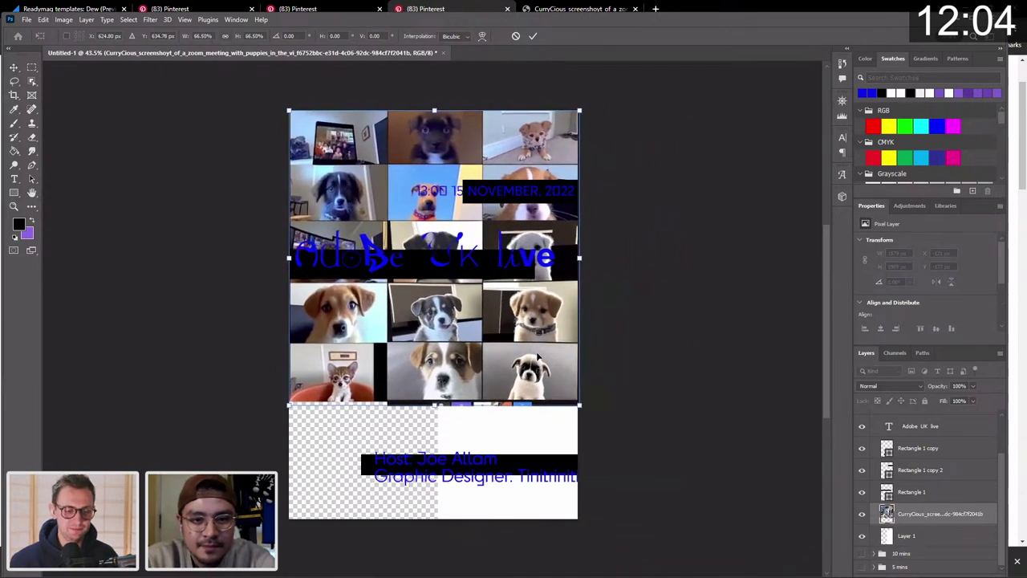
pyautogui.moveTo(538, 356); pyautogui.dragTo(539, 468)
pyautogui.press('Return')
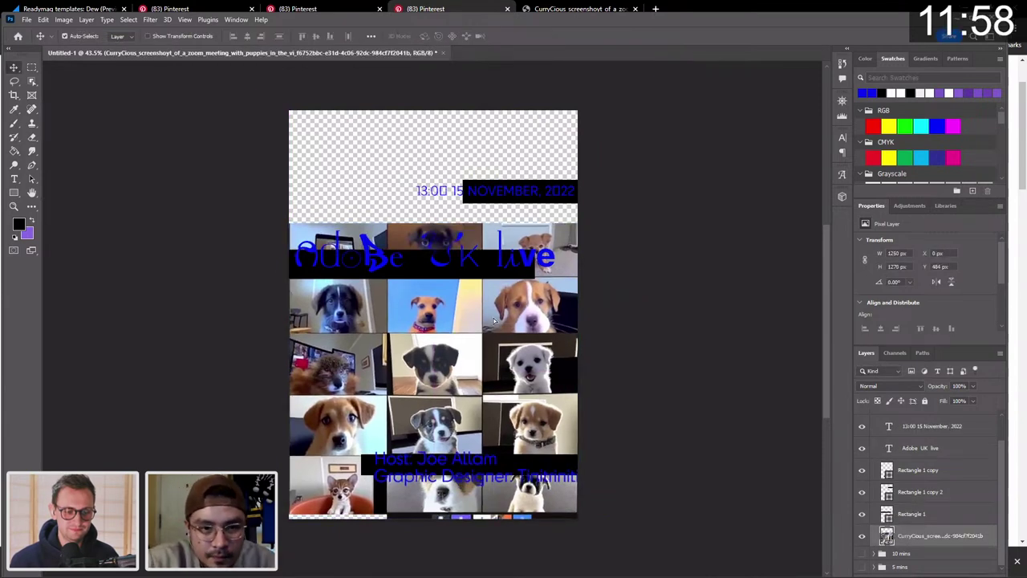
pyautogui.moveTo(494, 321); pyautogui.dragTo(494, 332)
pyautogui.moveTo(387, 165); pyautogui.dragTo(520, 164)
# Deselect the date text and bar and zoom the view to 50%.
pyautogui.click(449, 199)
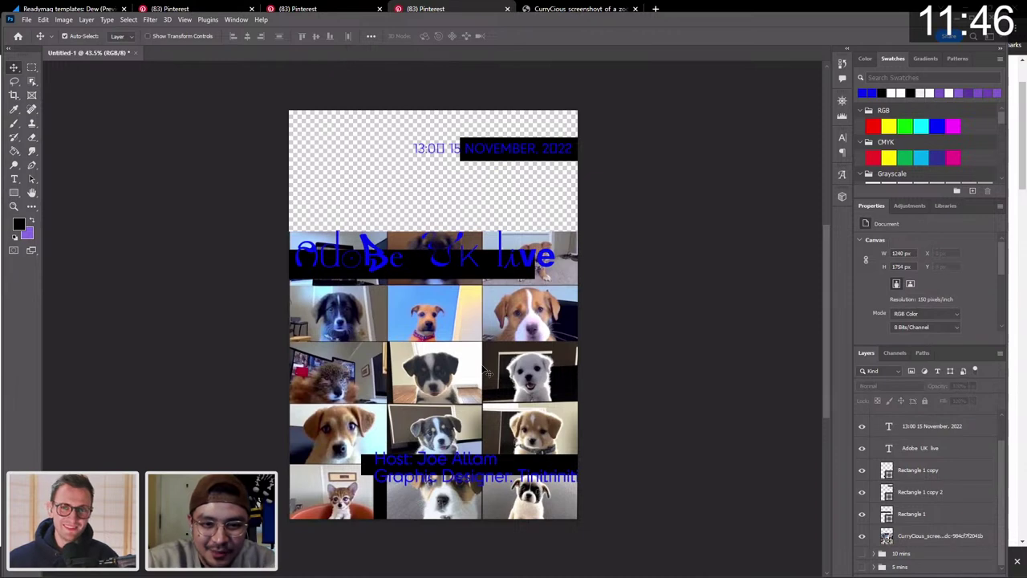
pyautogui.scroll(-3, 546, 389)
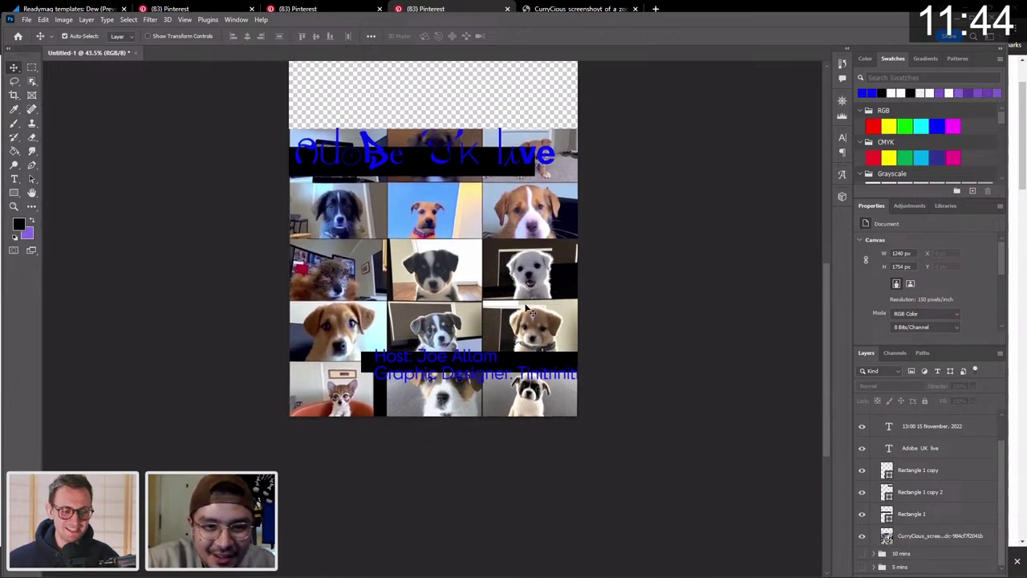
pyautogui.scroll(2, 527, 337)
pyautogui.press('z')
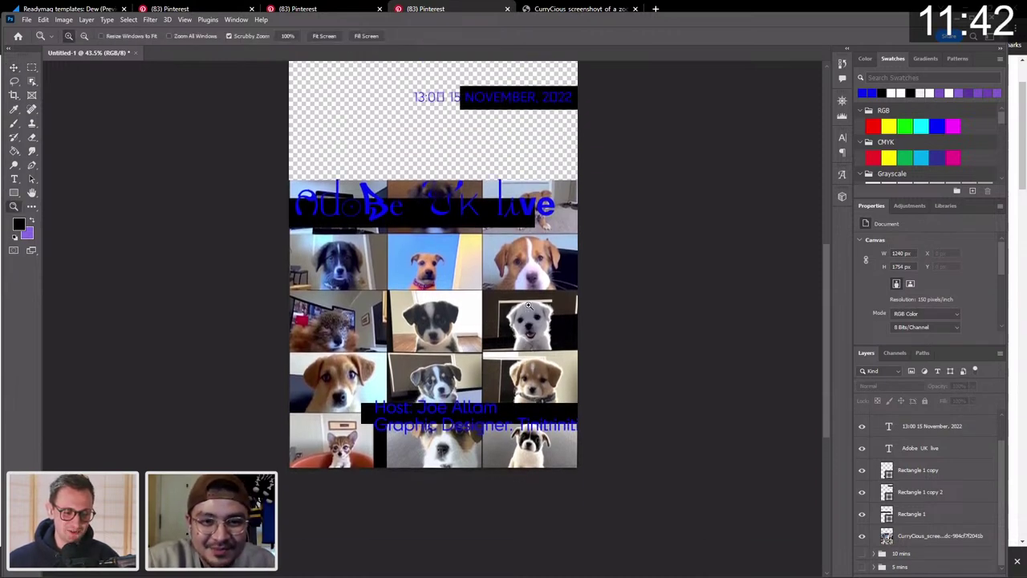
pyautogui.click(528, 306)
pyautogui.press('v')
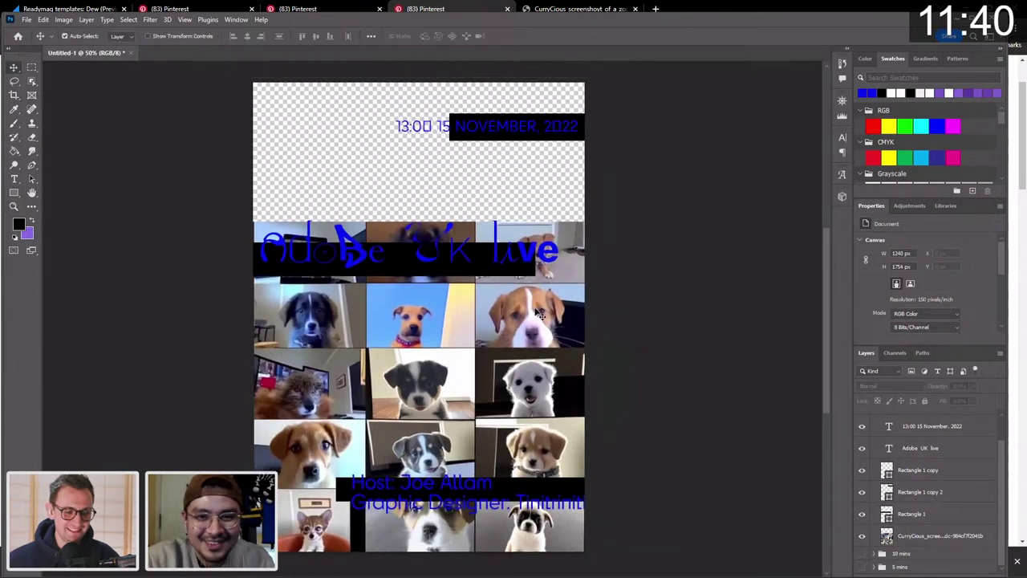
pyautogui.scroll(-2, 532, 309)
# Select the puppy grid layer, toggle its visibility off and on, and open the Filter menu.
pyautogui.click(528, 301)
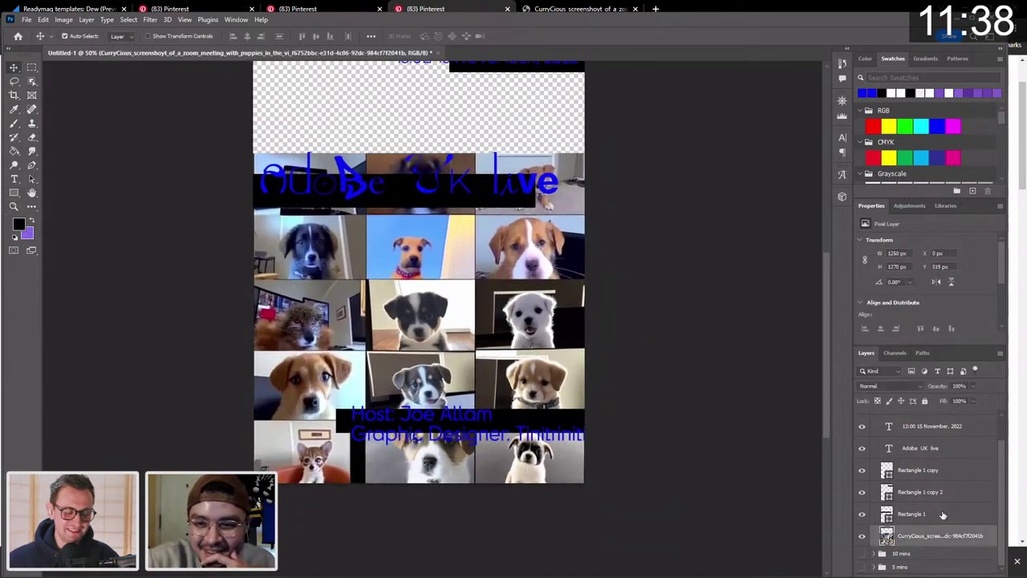
pyautogui.click(863, 536)
pyautogui.click(864, 536)
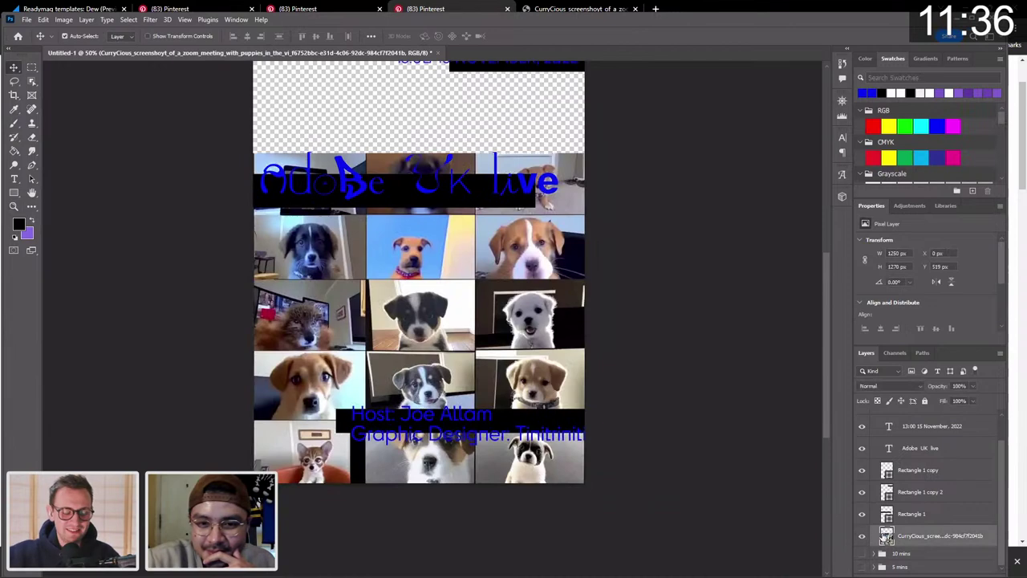
pyautogui.scroll(2, 638, 309)
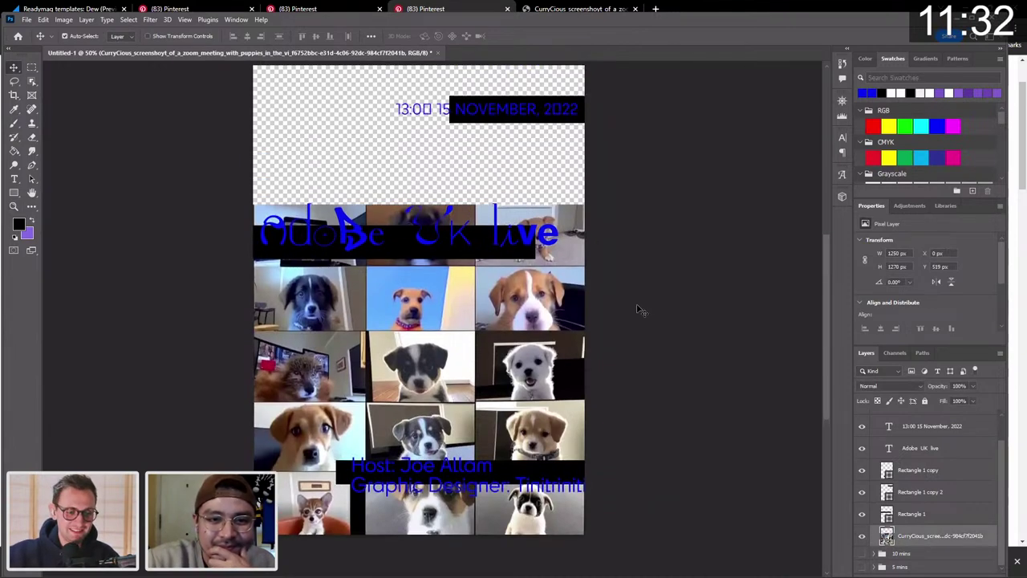
pyautogui.scroll(1, 594, 238)
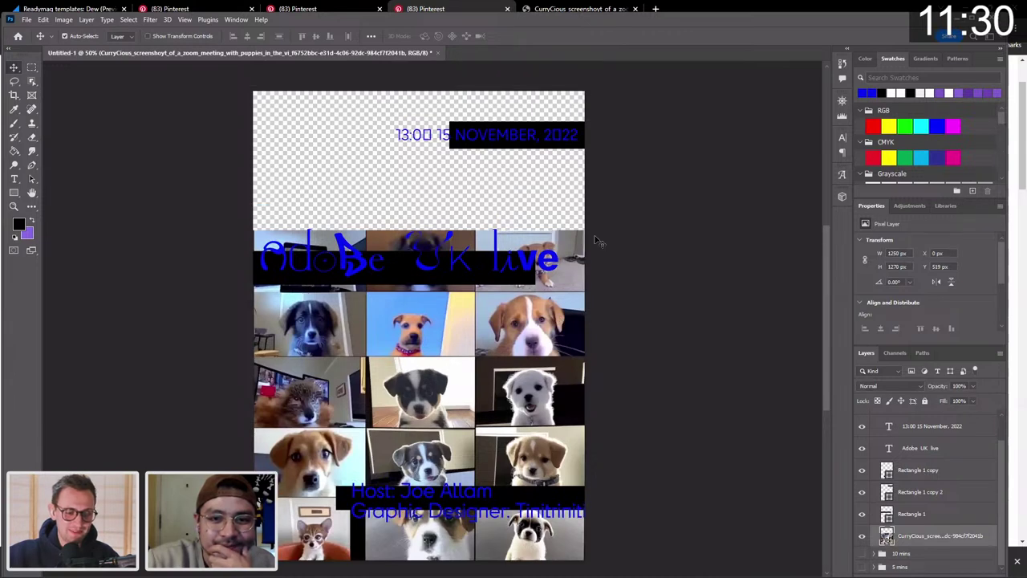
pyautogui.scroll(-1, 597, 241)
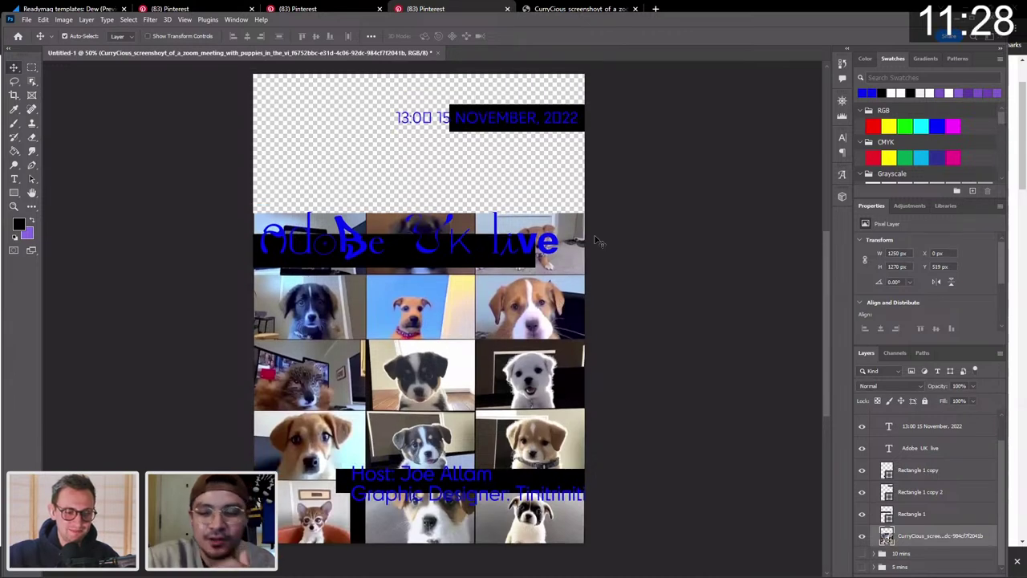
pyautogui.scroll(-2, 598, 240)
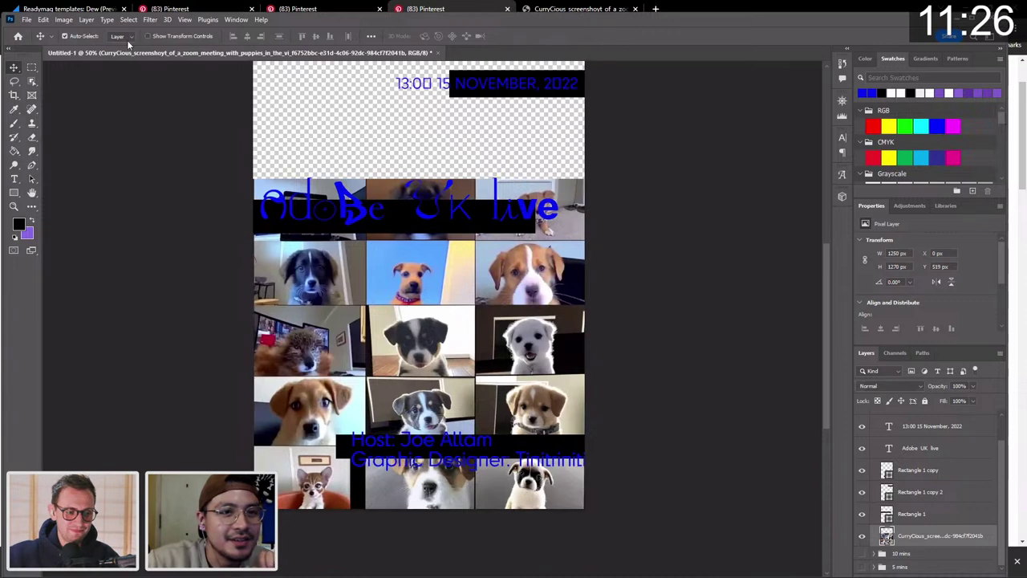
pyautogui.click(150, 20)
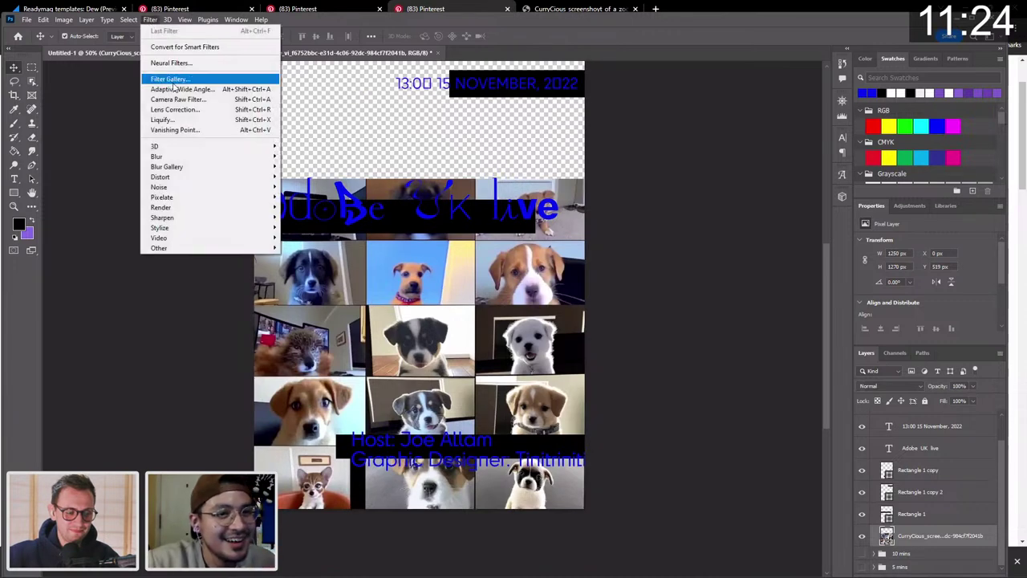
# In Liquify with a size-80 Forward Warp brush, warp a puppy's eye and pull the orange puppy's head up.
pyautogui.click(193, 122)
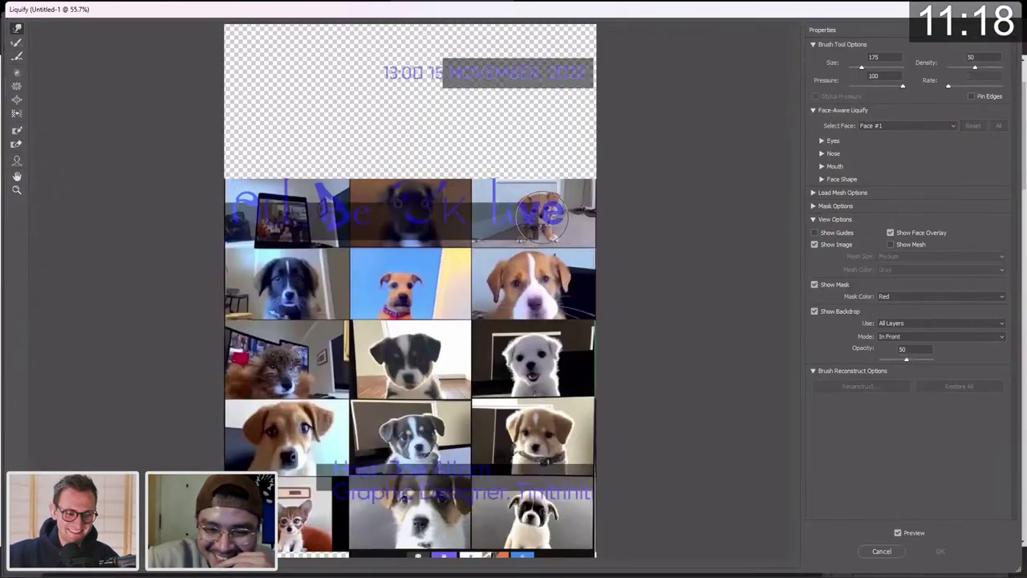
pyautogui.press('[')
pyautogui.press('[')
pyautogui.press('[')
pyautogui.press('[')
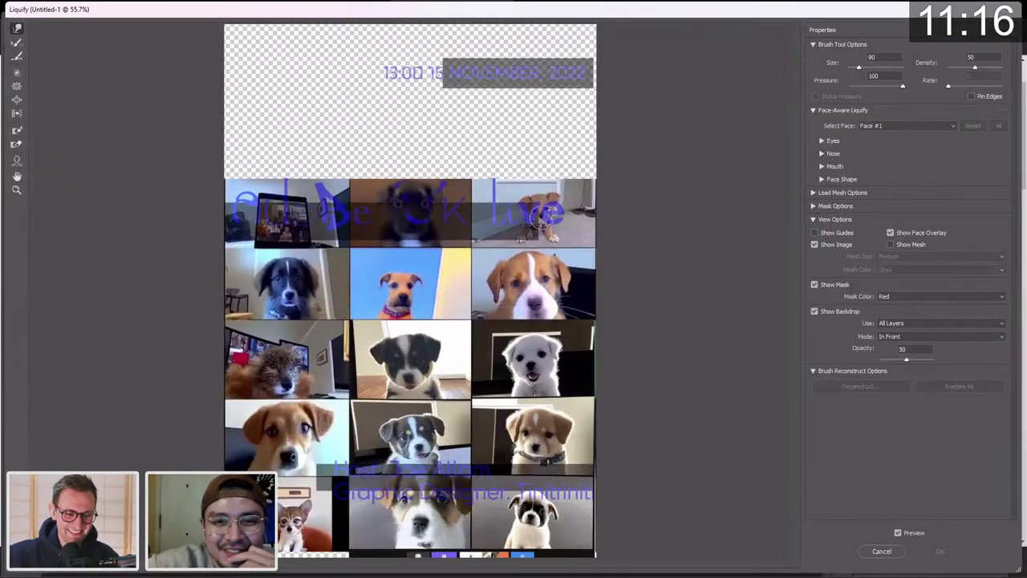
pyautogui.moveTo(533, 296); pyautogui.dragTo(518, 281)
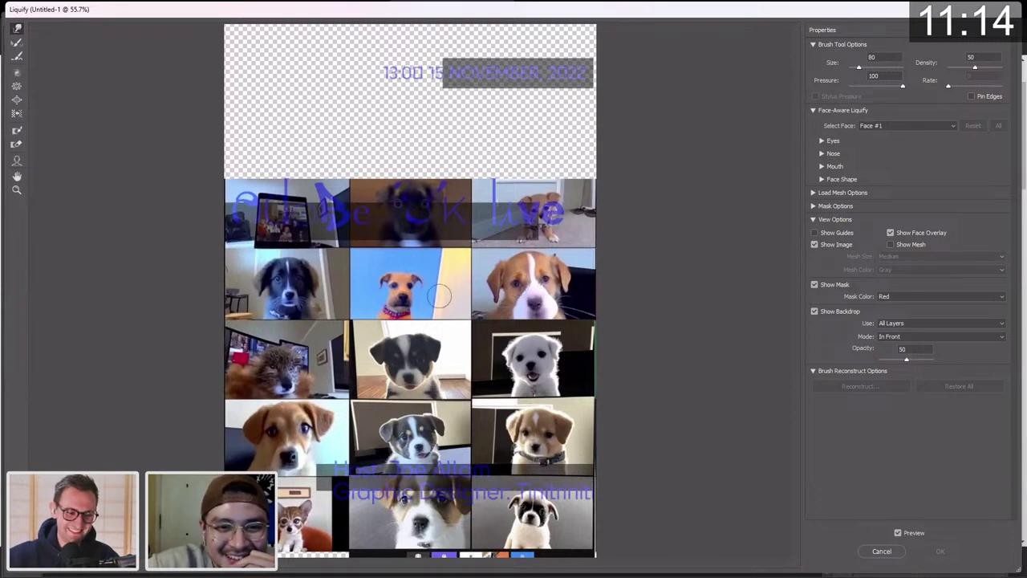
pyautogui.moveTo(440, 297)
pyautogui.mouseDown()
pyautogui.moveTo(393, 283)
pyautogui.moveTo(401, 290)
pyautogui.moveTo(428, 281)
pyautogui.moveTo(386, 258)
pyautogui.mouseUp()
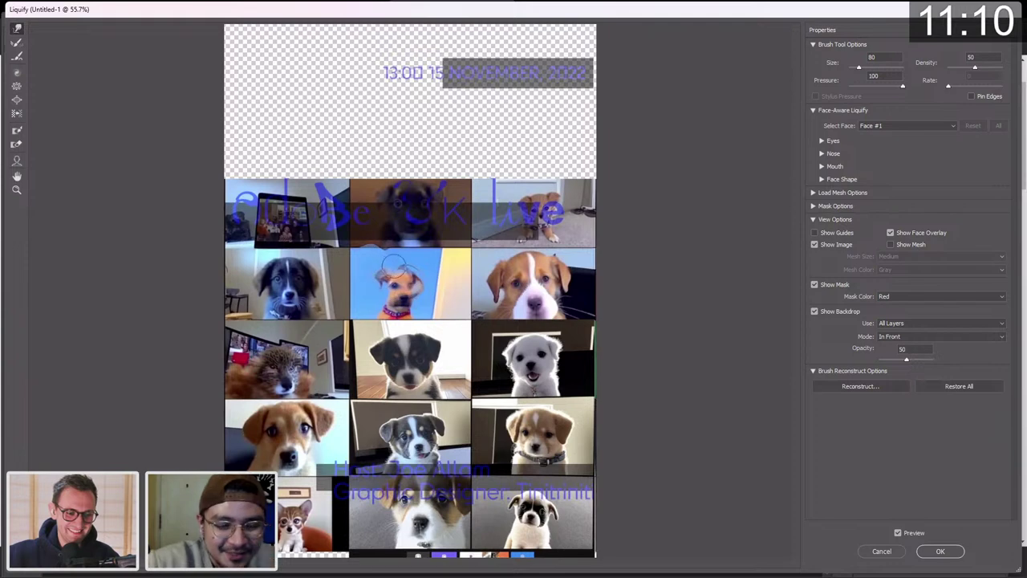
pyautogui.hotkey('ctrl', 'z')
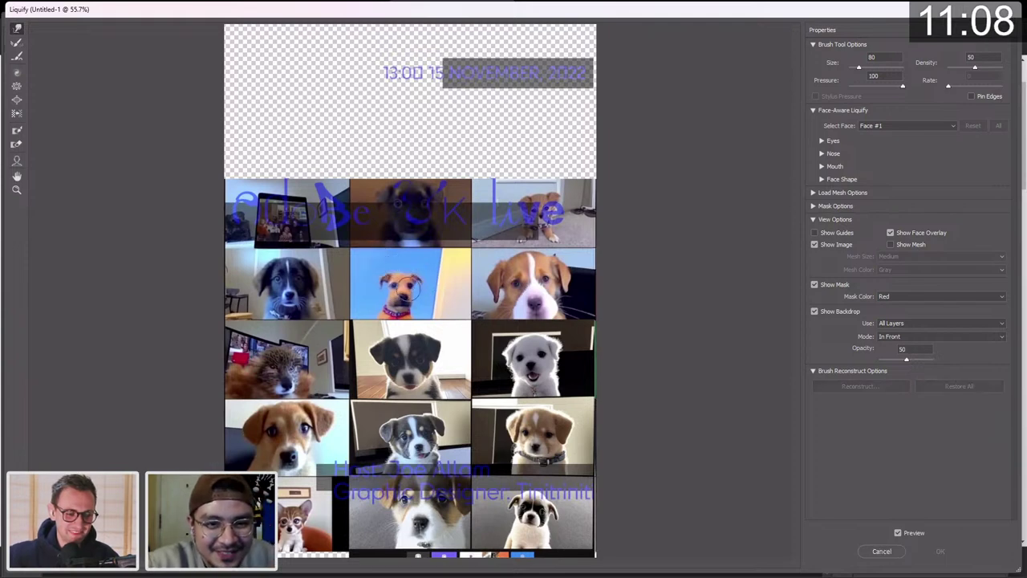
pyautogui.moveTo(416, 297)
pyautogui.mouseDown()
pyautogui.moveTo(389, 265)
pyautogui.moveTo(414, 265)
pyautogui.moveTo(385, 283)
pyautogui.moveTo(409, 271)
pyautogui.moveTo(393, 260)
pyautogui.moveTo(408, 277)
pyautogui.mouseUp()
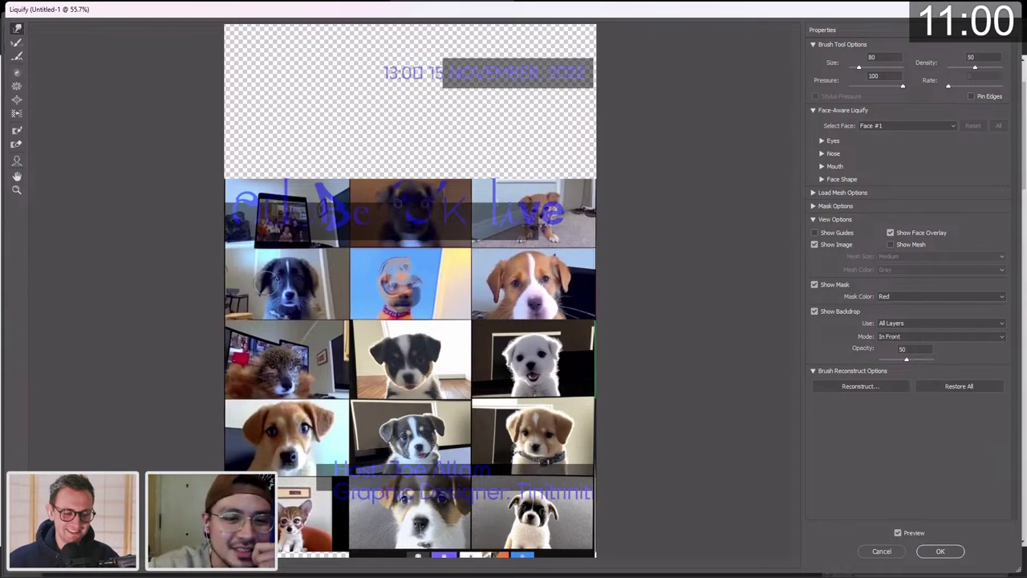
# Warp the faces of the fourth-row, husky, bottom-right and white puppies.
pyautogui.moveTo(287, 281)
pyautogui.mouseDown()
pyautogui.moveTo(293, 294)
pyautogui.moveTo(279, 281)
pyautogui.moveTo(309, 281)
pyautogui.moveTo(278, 276)
pyautogui.mouseUp()
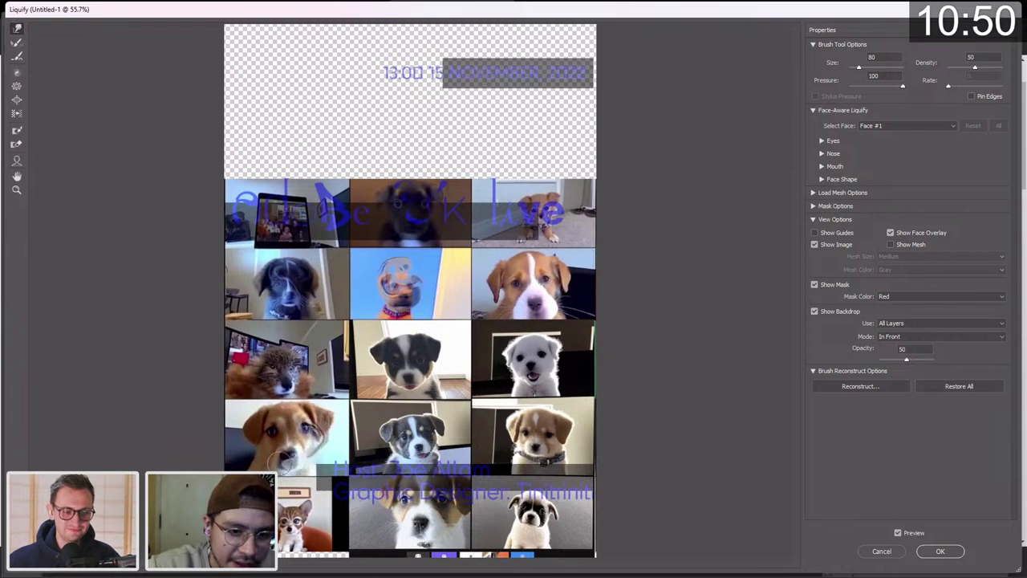
pyautogui.moveTo(253, 436); pyautogui.dragTo(296, 438)
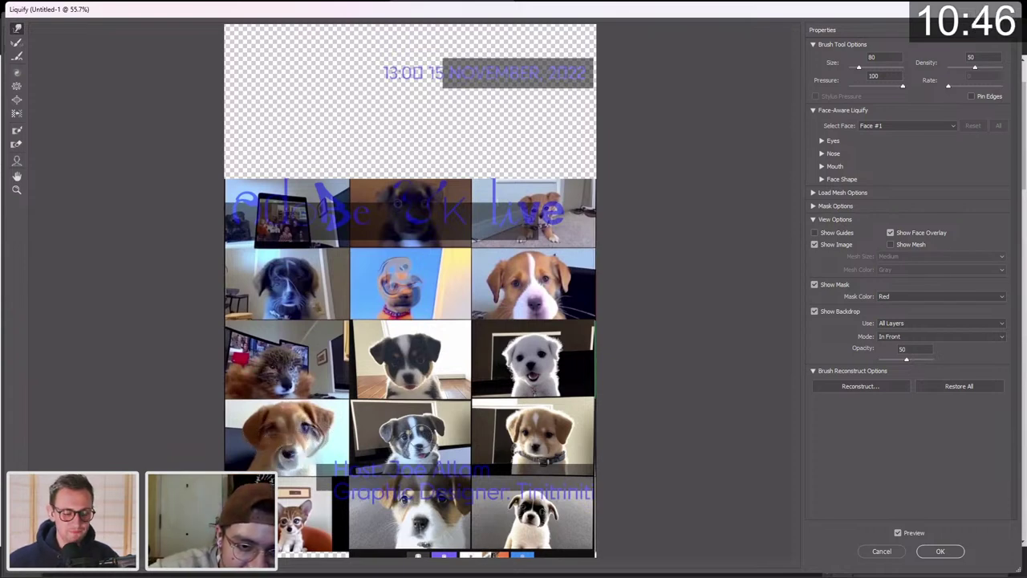
pyautogui.moveTo(422, 435)
pyautogui.mouseDown()
pyautogui.moveTo(408, 429)
pyautogui.moveTo(409, 442)
pyautogui.moveTo(435, 446)
pyautogui.moveTo(385, 453)
pyautogui.moveTo(377, 433)
pyautogui.moveTo(442, 427)
pyautogui.moveTo(405, 425)
pyautogui.mouseUp()
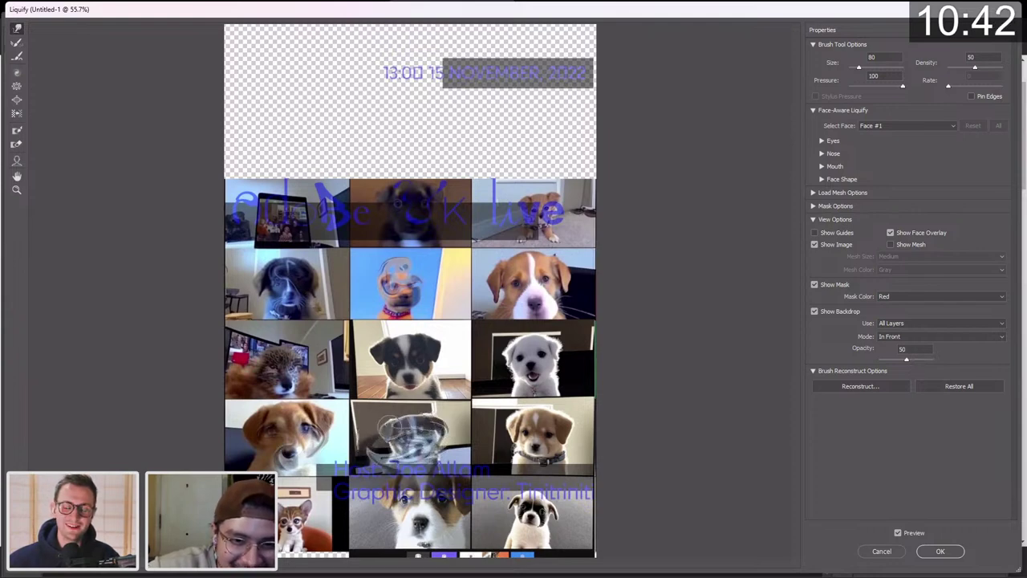
pyautogui.moveTo(549, 425)
pyautogui.mouseDown()
pyautogui.moveTo(578, 424)
pyautogui.moveTo(579, 436)
pyautogui.moveTo(526, 409)
pyautogui.moveTo(500, 420)
pyautogui.moveTo(515, 446)
pyautogui.moveTo(496, 454)
pyautogui.moveTo(526, 425)
pyautogui.mouseUp()
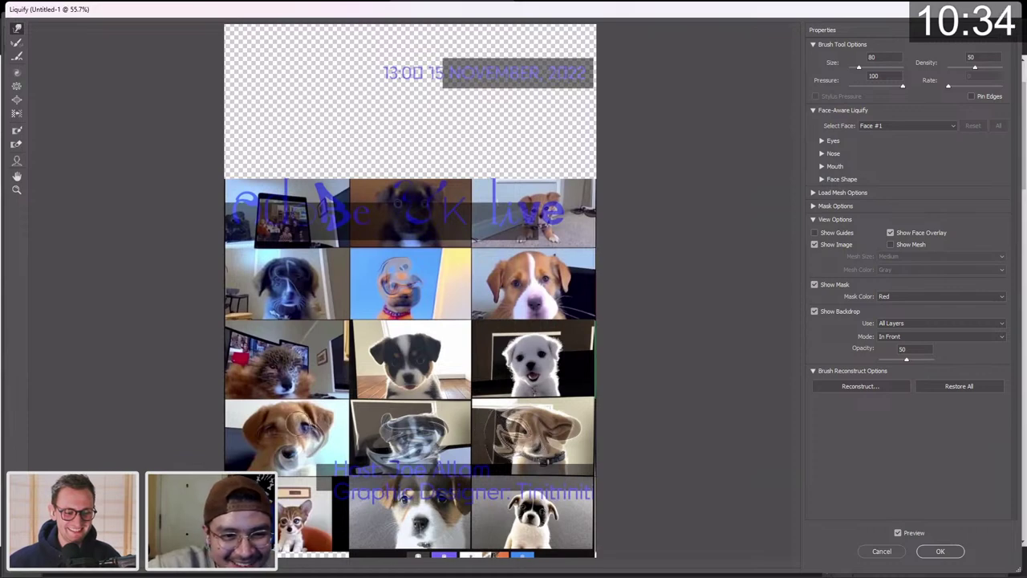
pyautogui.moveTo(297, 424)
pyautogui.mouseDown()
pyautogui.moveTo(298, 452)
pyautogui.moveTo(279, 455)
pyautogui.moveTo(283, 431)
pyautogui.moveTo(292, 449)
pyautogui.moveTo(308, 431)
pyautogui.moveTo(296, 426)
pyautogui.moveTo(272, 452)
pyautogui.moveTo(265, 429)
pyautogui.moveTo(287, 418)
pyautogui.moveTo(319, 422)
pyautogui.mouseUp()
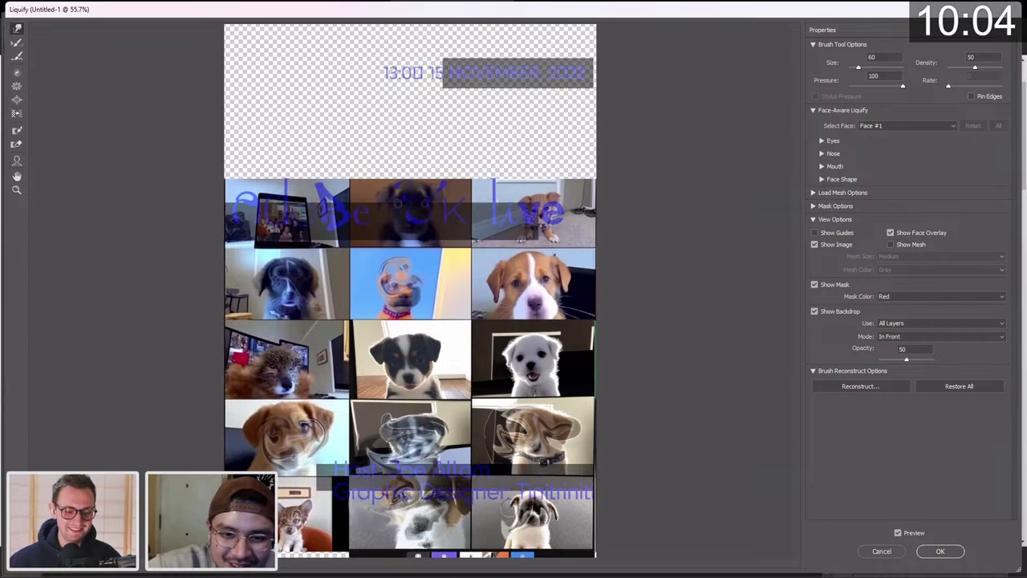
pyautogui.moveTo(516, 509); pyautogui.dragTo(552, 507)
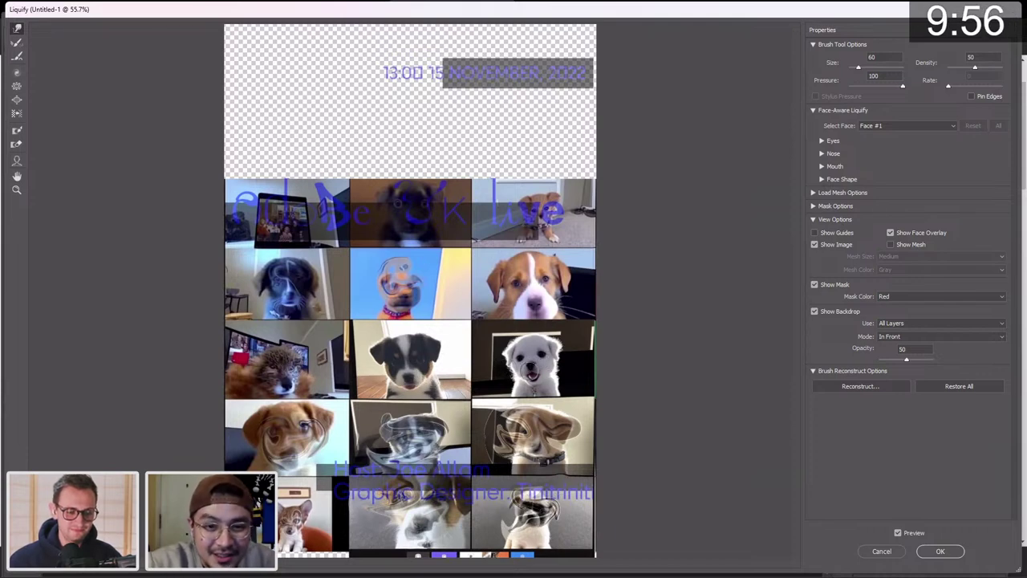
pyautogui.moveTo(534, 375); pyautogui.dragTo(538, 360)
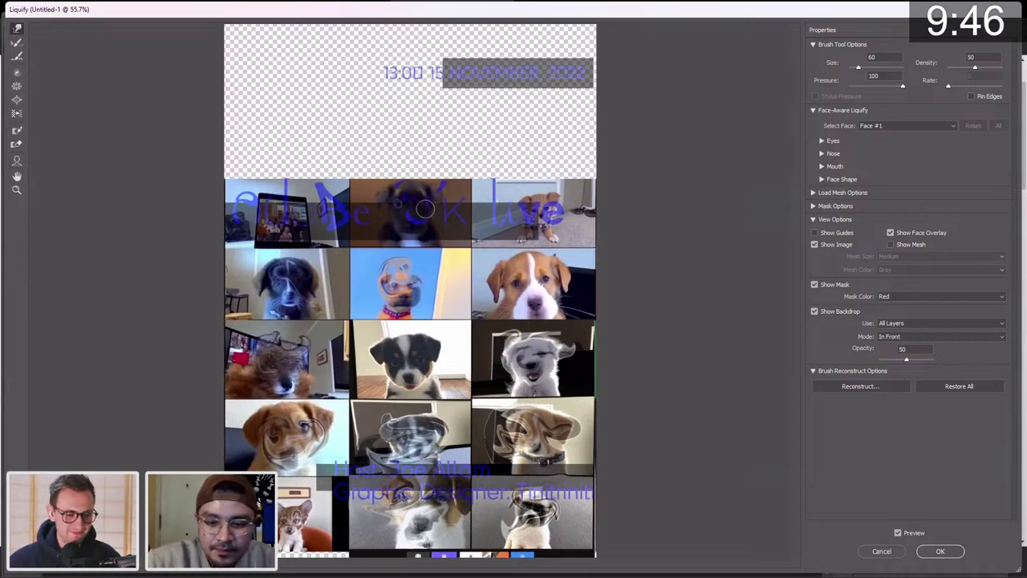
pyautogui.press(']')
pyautogui.press(']')
pyautogui.press(']')
pyautogui.press(']')
pyautogui.press(']')
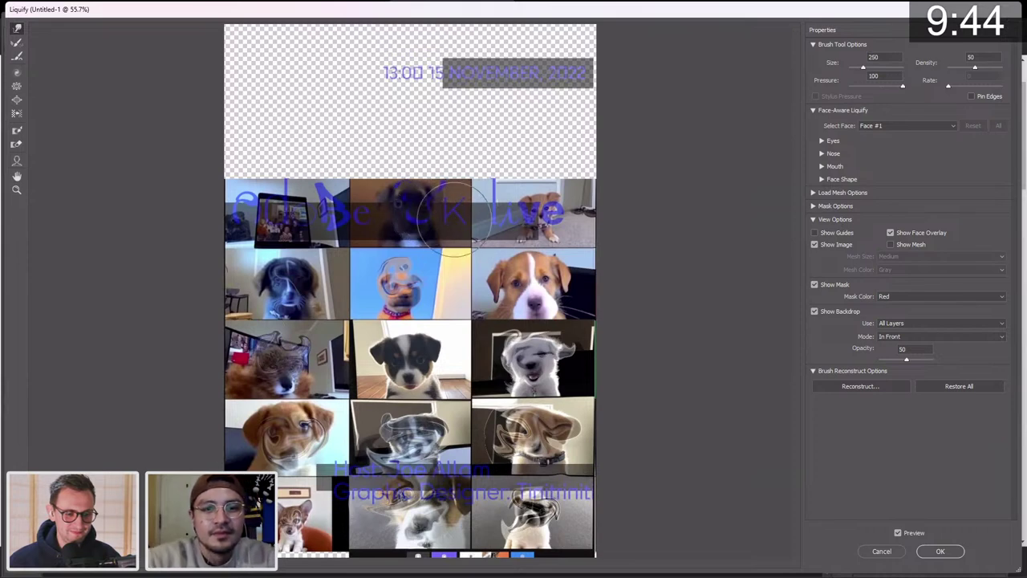
# With a size-250 brush, push the top-row photos upward into tall curls toward the date.
pyautogui.moveTo(433, 215)
pyautogui.mouseDown()
pyautogui.moveTo(390, 183)
pyautogui.moveTo(420, 151)
pyautogui.moveTo(452, 141)
pyautogui.moveTo(449, 110)
pyautogui.moveTo(385, 103)
pyautogui.mouseUp()
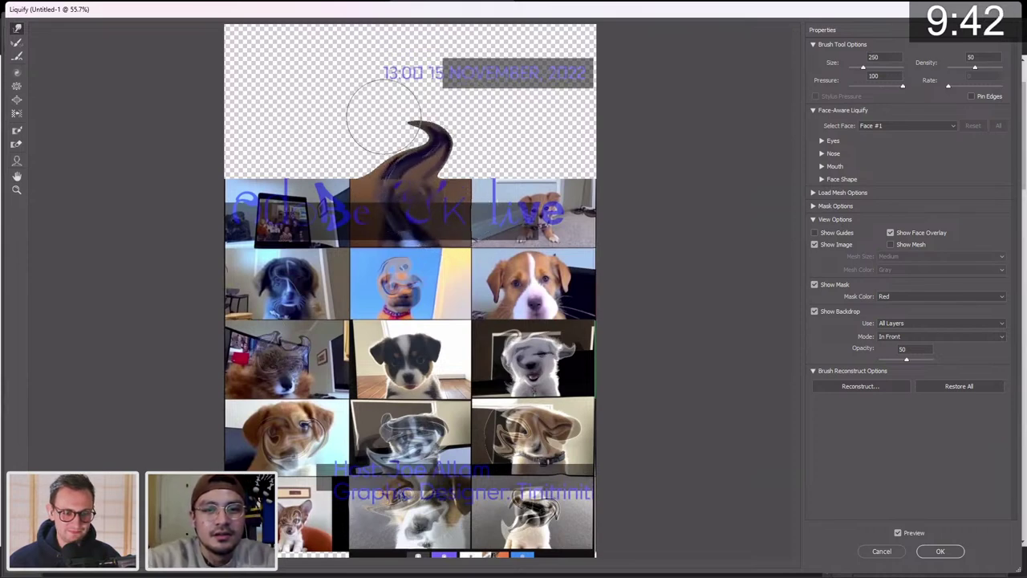
pyautogui.moveTo(286, 217)
pyautogui.mouseDown()
pyautogui.moveTo(286, 128)
pyautogui.moveTo(310, 69)
pyautogui.mouseUp()
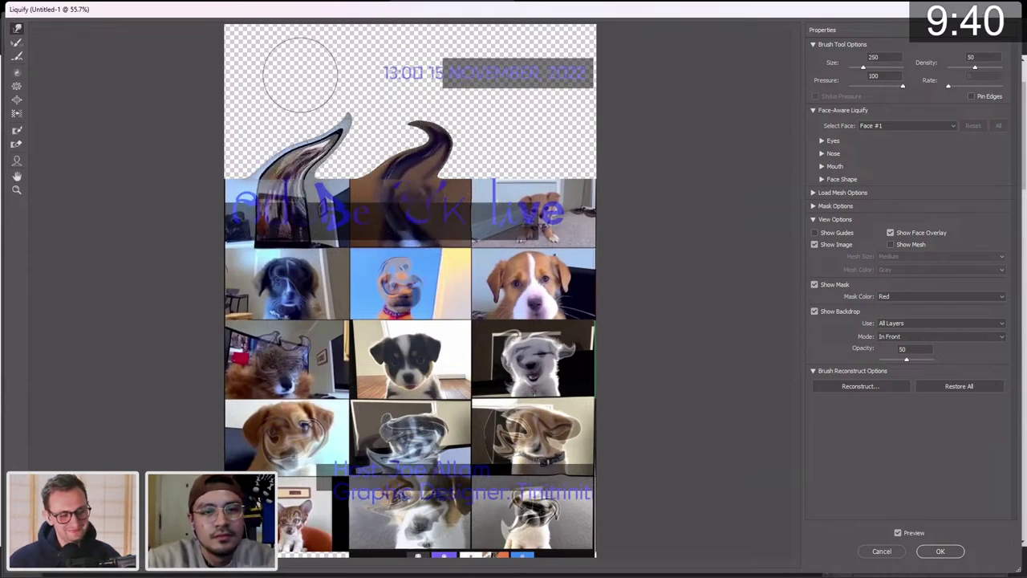
pyautogui.moveTo(293, 161)
pyautogui.mouseDown()
pyautogui.moveTo(356, 78)
pyautogui.moveTo(312, 71)
pyautogui.mouseUp()
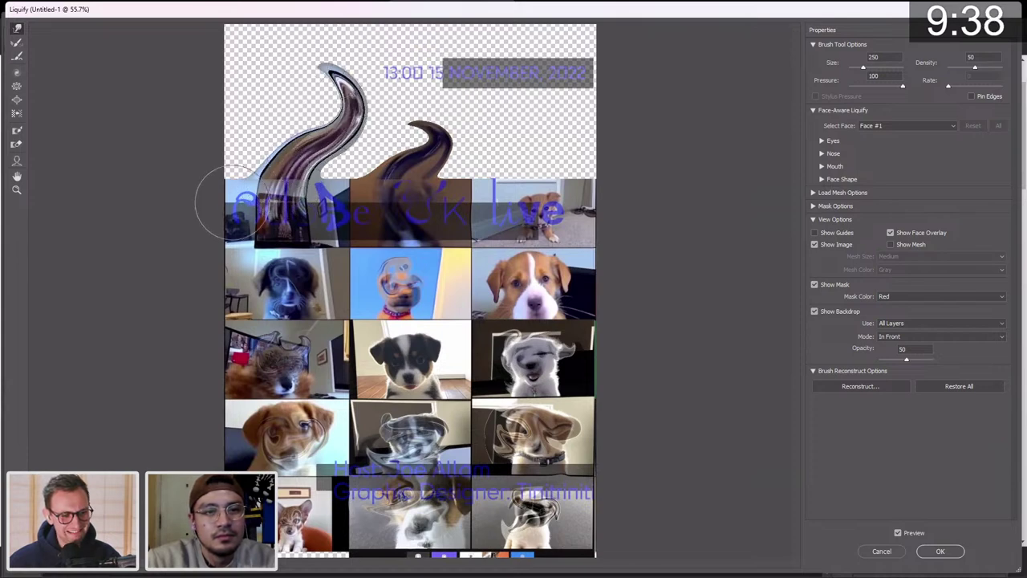
pyautogui.moveTo(232, 203)
pyautogui.mouseDown()
pyautogui.moveTo(336, 120)
pyautogui.moveTo(323, 34)
pyautogui.moveTo(253, 63)
pyautogui.moveTo(267, 89)
pyautogui.moveTo(218, 182)
pyautogui.moveTo(334, 88)
pyautogui.moveTo(239, 80)
pyautogui.moveTo(278, 149)
pyautogui.moveTo(283, 66)
pyautogui.moveTo(239, 132)
pyautogui.moveTo(310, 148)
pyautogui.moveTo(274, 103)
pyautogui.moveTo(236, 94)
pyautogui.moveTo(293, 60)
pyautogui.moveTo(362, 156)
pyautogui.moveTo(346, 184)
pyautogui.moveTo(403, 125)
pyautogui.moveTo(463, 113)
pyautogui.moveTo(372, 72)
pyautogui.moveTo(311, 148)
pyautogui.moveTo(233, 211)
pyautogui.moveTo(256, 164)
pyautogui.moveTo(243, 121)
pyautogui.moveTo(206, 130)
pyautogui.moveTo(212, 189)
pyautogui.moveTo(243, 183)
pyautogui.moveTo(244, 161)
pyautogui.moveTo(226, 147)
pyautogui.moveTo(205, 169)
pyautogui.moveTo(218, 173)
pyautogui.moveTo(264, 142)
pyautogui.moveTo(273, 112)
pyautogui.moveTo(250, 80)
pyautogui.moveTo(281, 60)
pyautogui.mouseUp()
pyautogui.moveTo(533, 173); pyautogui.dragTo(541, 138)
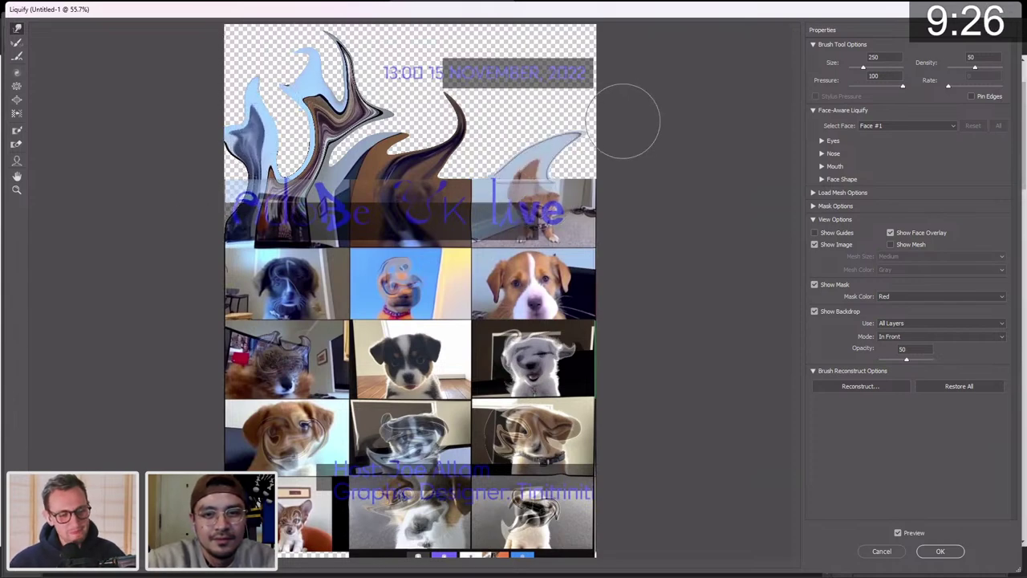
pyautogui.moveTo(562, 190)
pyautogui.mouseDown()
pyautogui.moveTo(544, 165)
pyautogui.moveTo(562, 105)
pyautogui.moveTo(554, 77)
pyautogui.mouseUp()
pyautogui.moveTo(498, 221)
pyautogui.mouseDown()
pyautogui.moveTo(498, 175)
pyautogui.moveTo(537, 127)
pyautogui.moveTo(497, 77)
pyautogui.moveTo(489, 95)
pyautogui.moveTo(530, 127)
pyautogui.moveTo(513, 68)
pyautogui.mouseUp()
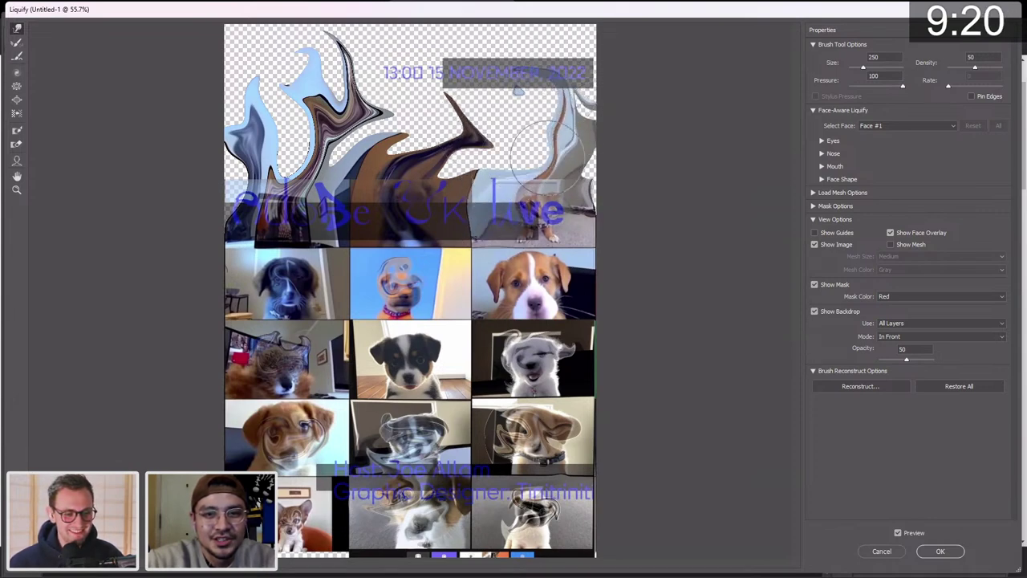
pyautogui.moveTo(562, 181)
pyautogui.mouseDown()
pyautogui.moveTo(554, 88)
pyautogui.moveTo(521, 36)
pyautogui.moveTo(577, 72)
pyautogui.moveTo(554, 89)
pyautogui.moveTo(563, 36)
pyautogui.mouseUp()
pyautogui.moveTo(425, 181)
pyautogui.mouseDown()
pyautogui.moveTo(490, 113)
pyautogui.moveTo(477, 85)
pyautogui.moveTo(425, 73)
pyautogui.mouseUp()
pyautogui.moveTo(461, 116)
pyautogui.mouseDown()
pyautogui.moveTo(449, 161)
pyautogui.moveTo(437, 128)
pyautogui.moveTo(465, 97)
pyautogui.moveTo(488, 100)
pyautogui.moveTo(474, 52)
pyautogui.moveTo(449, 48)
pyautogui.moveTo(466, 40)
pyautogui.mouseUp()
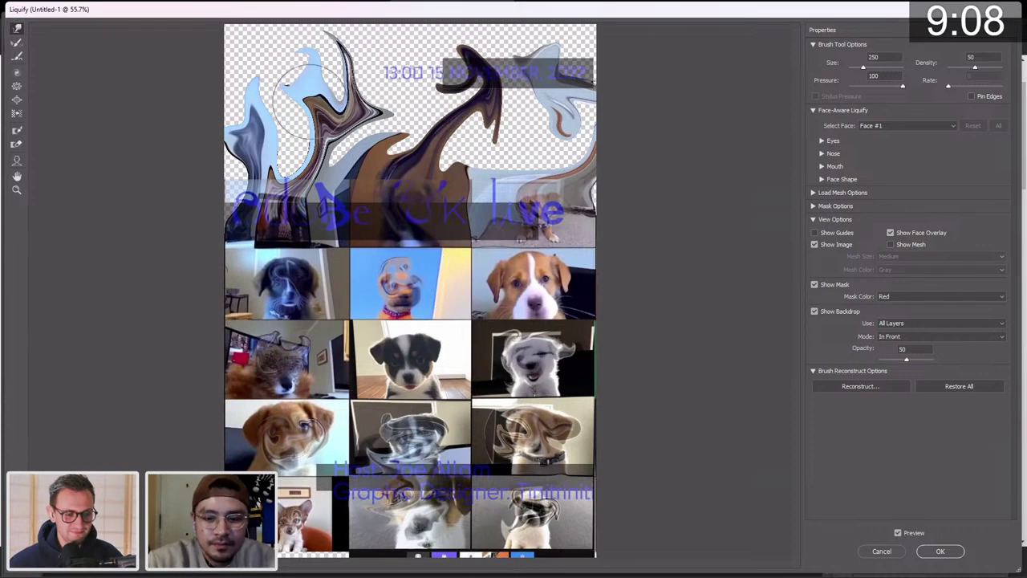
# Refine the light-blue and brown swirls with varied brush sizes and apply the Liquify filter.
pyautogui.press('[')
pyautogui.press('[')
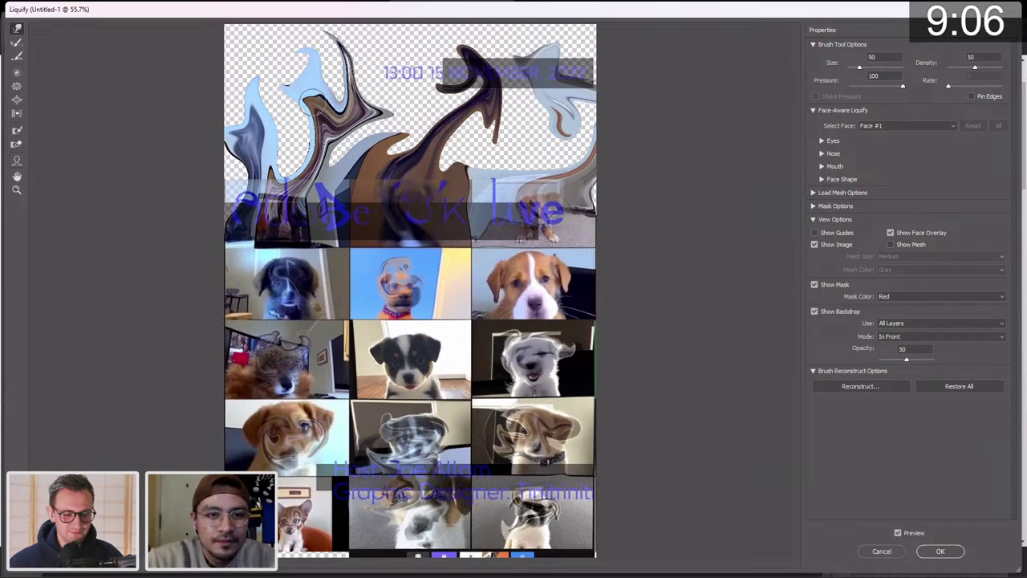
pyautogui.moveTo(319, 80); pyautogui.dragTo(295, 54)
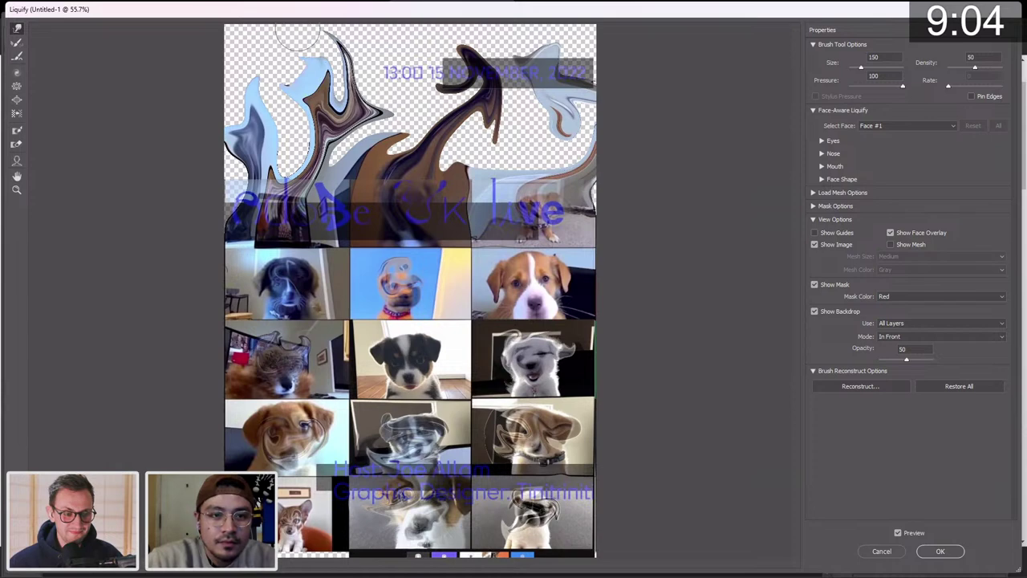
pyautogui.press(']')
pyautogui.press(']')
pyautogui.press(']')
pyautogui.press(']')
pyautogui.moveTo(297, 48)
pyautogui.mouseDown()
pyautogui.moveTo(294, 104)
pyautogui.moveTo(325, 60)
pyautogui.moveTo(253, 44)
pyautogui.moveTo(294, 10)
pyautogui.moveTo(297, 98)
pyautogui.moveTo(324, 62)
pyautogui.moveTo(262, 59)
pyautogui.moveTo(270, 47)
pyautogui.moveTo(293, 99)
pyautogui.moveTo(345, 64)
pyautogui.moveTo(346, 51)
pyautogui.moveTo(320, 36)
pyautogui.moveTo(356, 83)
pyautogui.moveTo(331, 102)
pyautogui.moveTo(269, 88)
pyautogui.moveTo(296, 49)
pyautogui.moveTo(326, 56)
pyautogui.moveTo(310, 136)
pyautogui.moveTo(288, 90)
pyautogui.moveTo(294, 64)
pyautogui.moveTo(346, 48)
pyautogui.moveTo(340, 38)
pyautogui.moveTo(315, 50)
pyautogui.moveTo(282, 108)
pyautogui.moveTo(336, 69)
pyautogui.moveTo(339, 47)
pyautogui.moveTo(327, 44)
pyautogui.moveTo(341, 32)
pyautogui.moveTo(276, 44)
pyautogui.mouseUp()
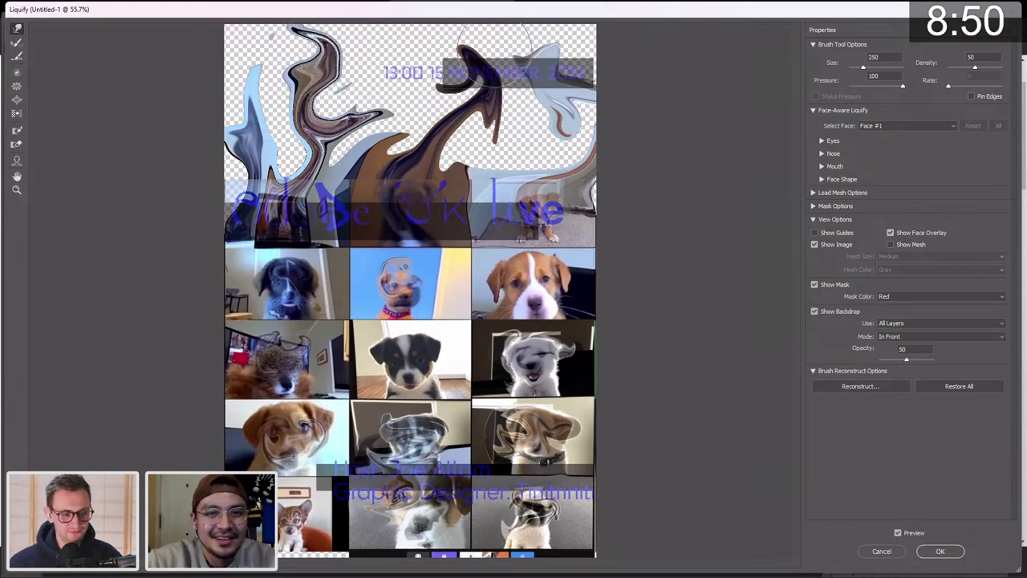
pyautogui.moveTo(491, 60)
pyautogui.mouseDown()
pyautogui.moveTo(440, 125)
pyautogui.moveTo(438, 157)
pyautogui.moveTo(397, 197)
pyautogui.moveTo(389, 181)
pyautogui.moveTo(404, 160)
pyautogui.moveTo(440, 142)
pyautogui.moveTo(489, 88)
pyautogui.moveTo(483, 32)
pyautogui.moveTo(416, 32)
pyautogui.moveTo(457, 56)
pyautogui.mouseUp()
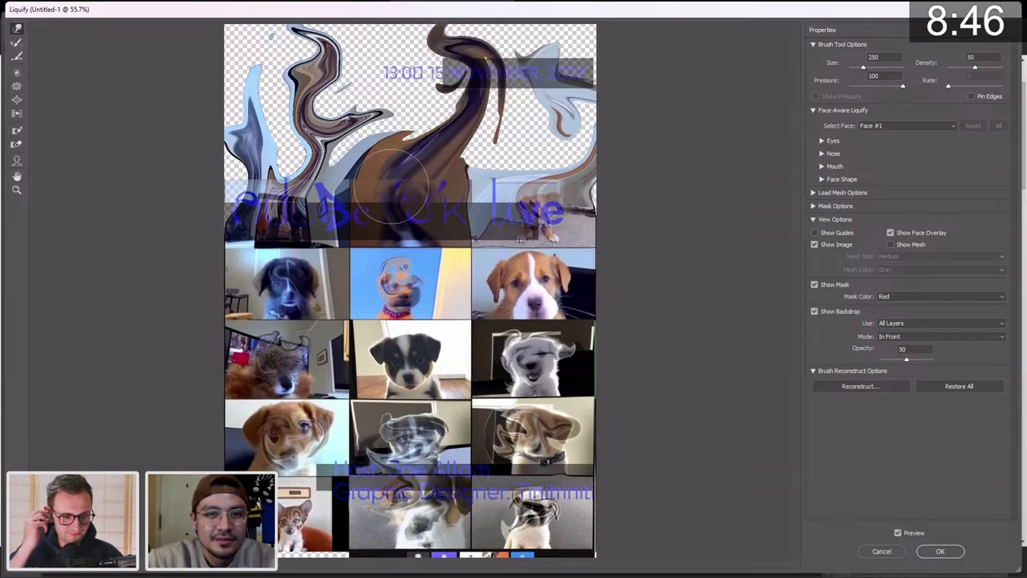
pyautogui.moveTo(393, 189)
pyautogui.mouseDown()
pyautogui.moveTo(344, 197)
pyautogui.moveTo(413, 144)
pyautogui.moveTo(428, 112)
pyautogui.moveTo(416, 84)
pyautogui.moveTo(383, 76)
pyautogui.moveTo(399, 36)
pyautogui.moveTo(464, 40)
pyautogui.moveTo(477, 69)
pyautogui.moveTo(457, 48)
pyautogui.mouseUp()
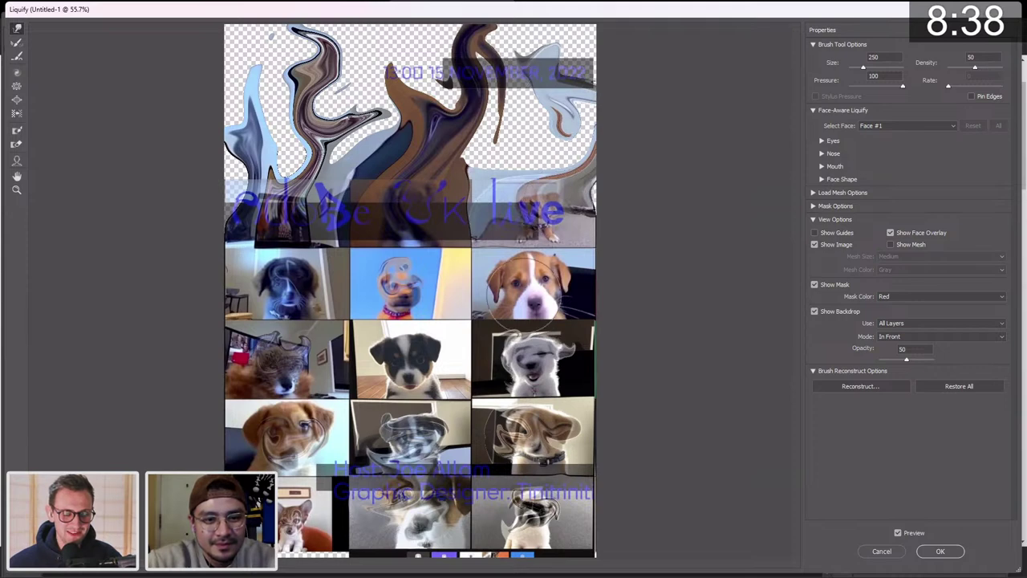
pyautogui.press('[')
pyautogui.press('[')
pyautogui.press('[')
pyautogui.press('[')
pyautogui.press('[')
pyautogui.press('[')
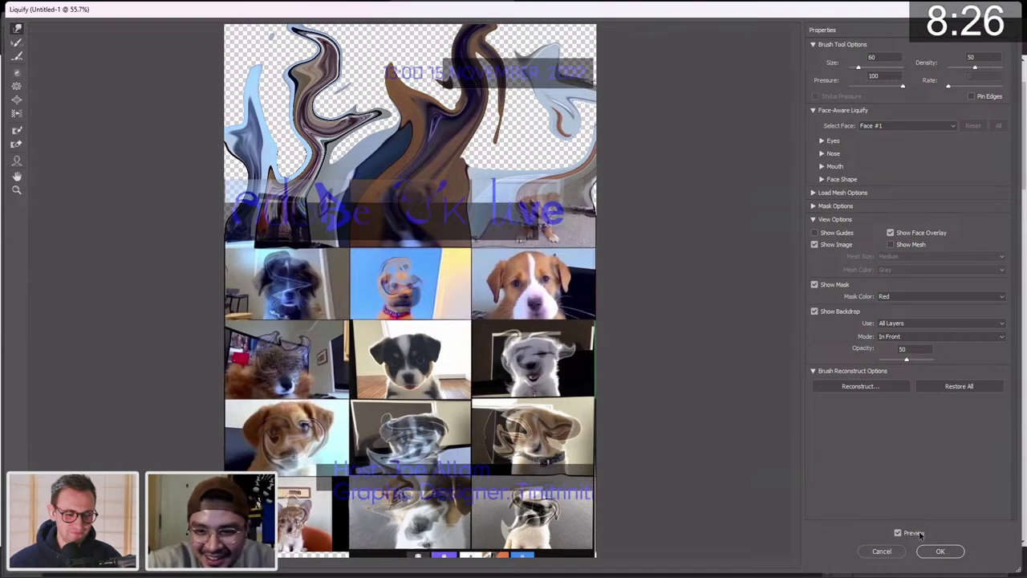
pyautogui.click(940, 551)
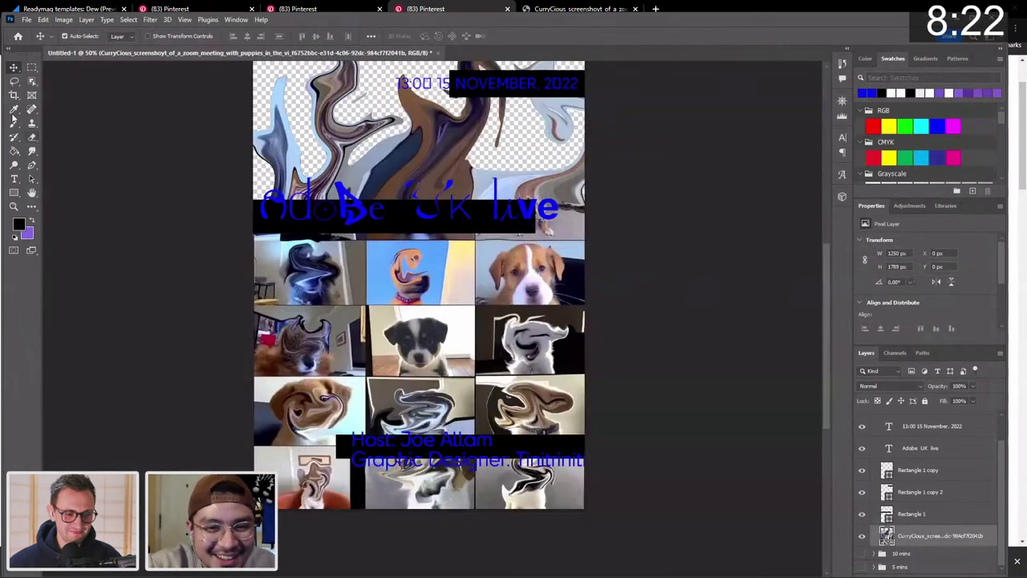
# Delete the black boxes behind the date and heading, and raise the Adobe UK live heading.
pyautogui.scroll(3, 227, 122)
pyautogui.scroll(-2, 321, 121)
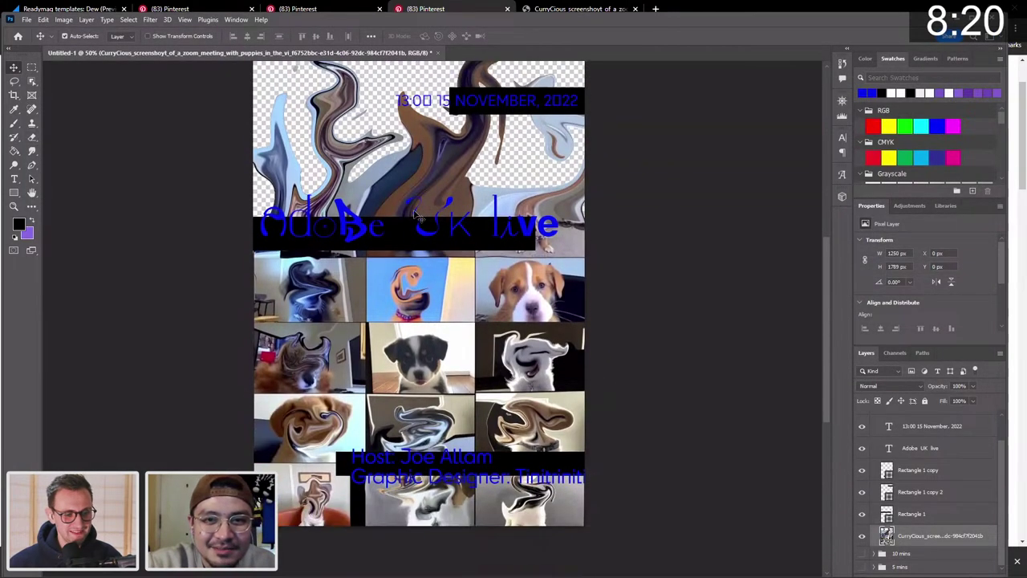
pyautogui.click(462, 114)
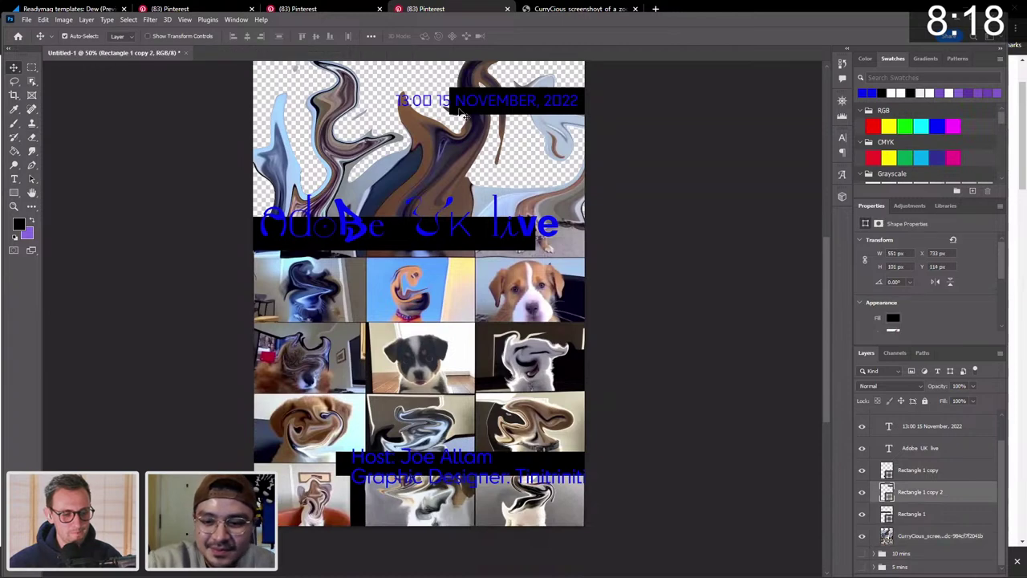
pyautogui.press('Delete')
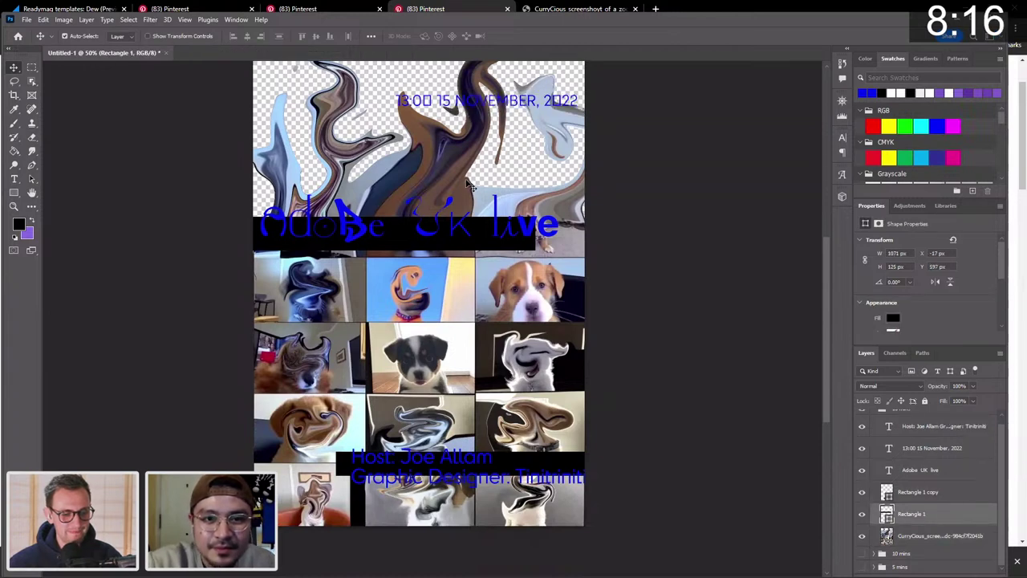
pyautogui.moveTo(439, 235); pyautogui.dragTo(436, 166)
pyautogui.click(444, 232)
pyautogui.press('Delete')
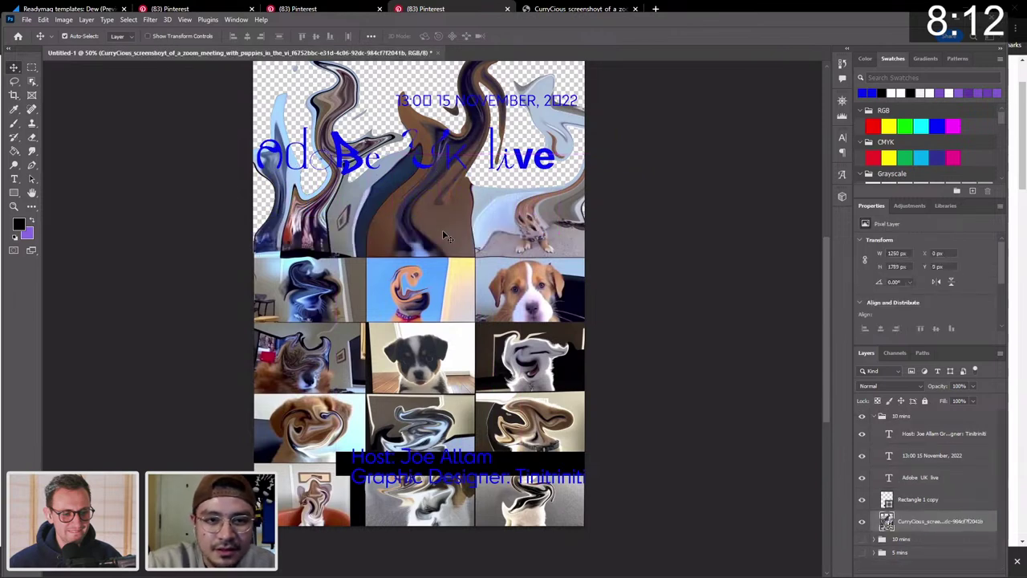
# Delete the black box behind the host text, keeping the host text, and nudge the text higher.
pyautogui.click(542, 461)
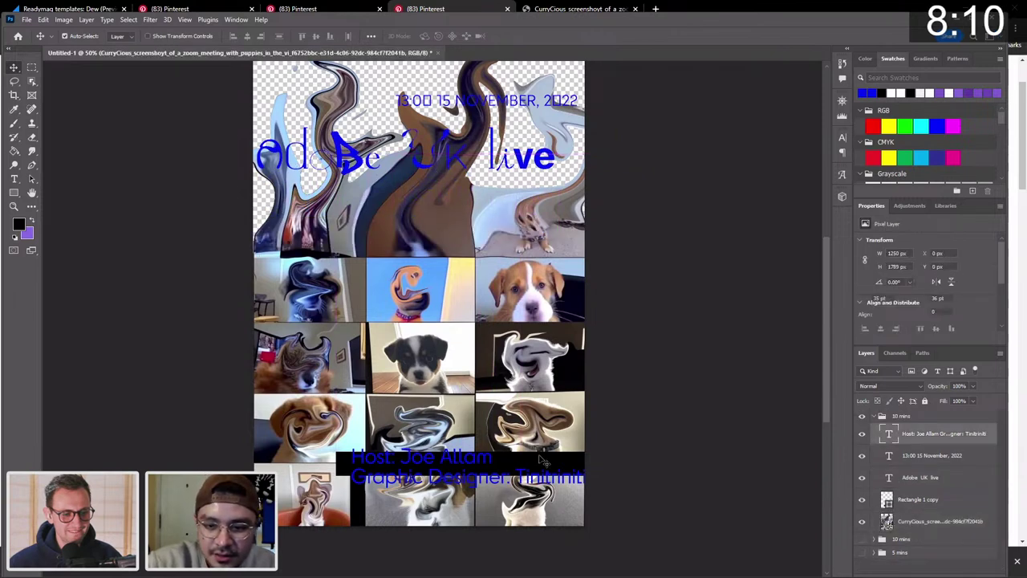
pyautogui.press('Delete')
pyautogui.hotkey('ctrl', 'z')
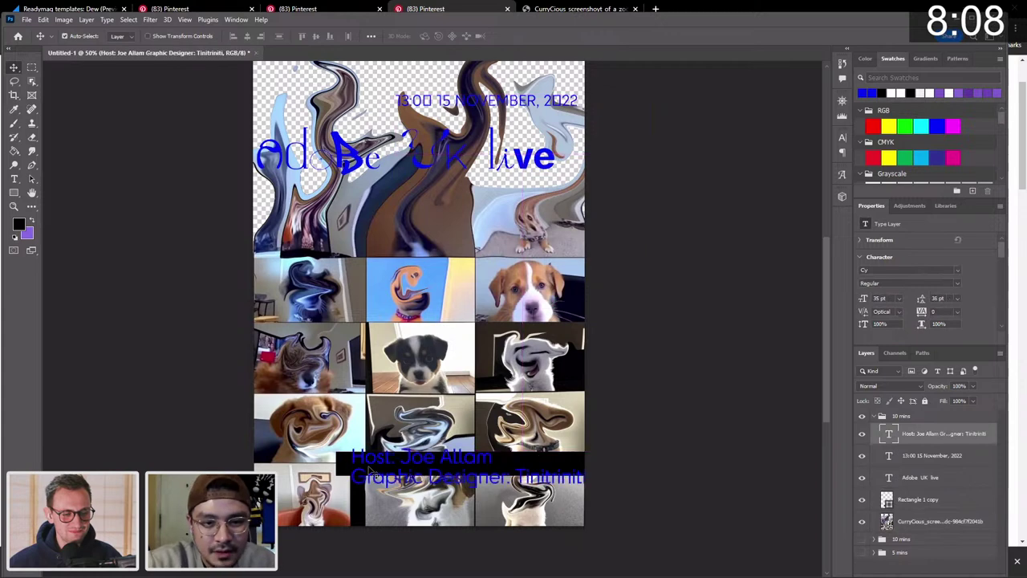
pyautogui.click(415, 420)
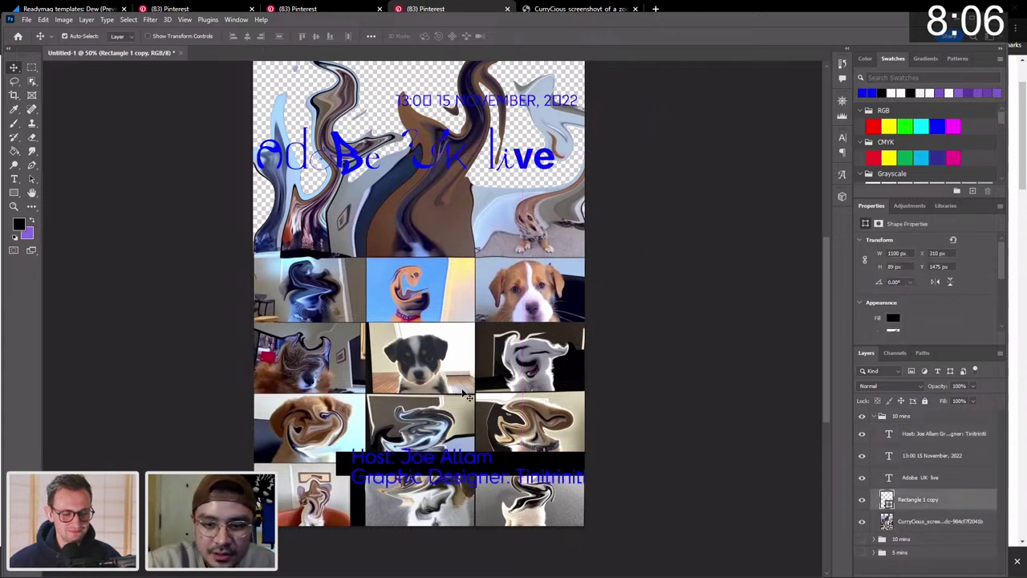
pyautogui.press('Delete')
pyautogui.scroll(3, 451, 192)
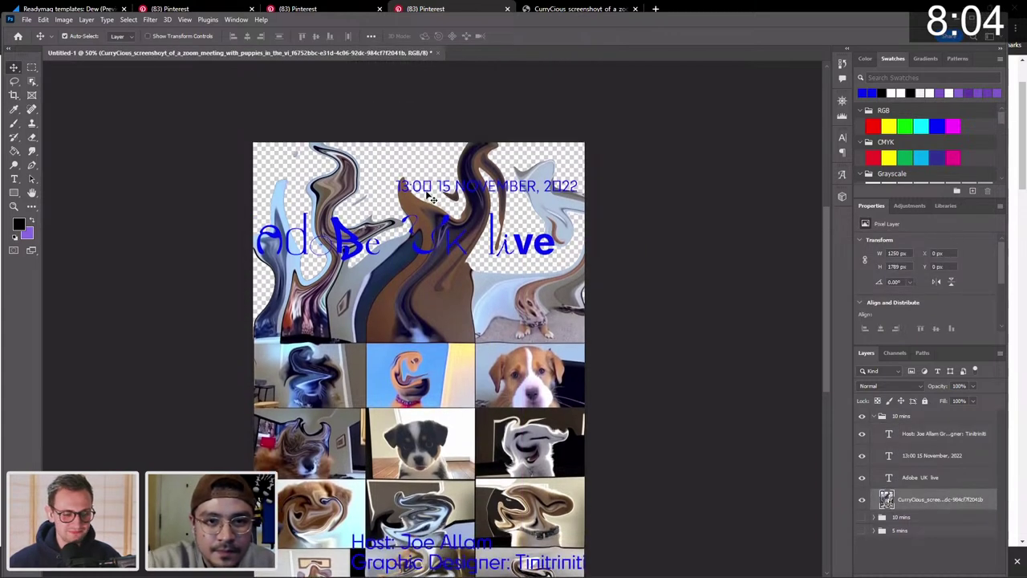
pyautogui.moveTo(431, 198); pyautogui.dragTo(428, 184)
# Hide and collapse the top '10 mins' poster group.
pyautogui.scroll(-2, 428, 185)
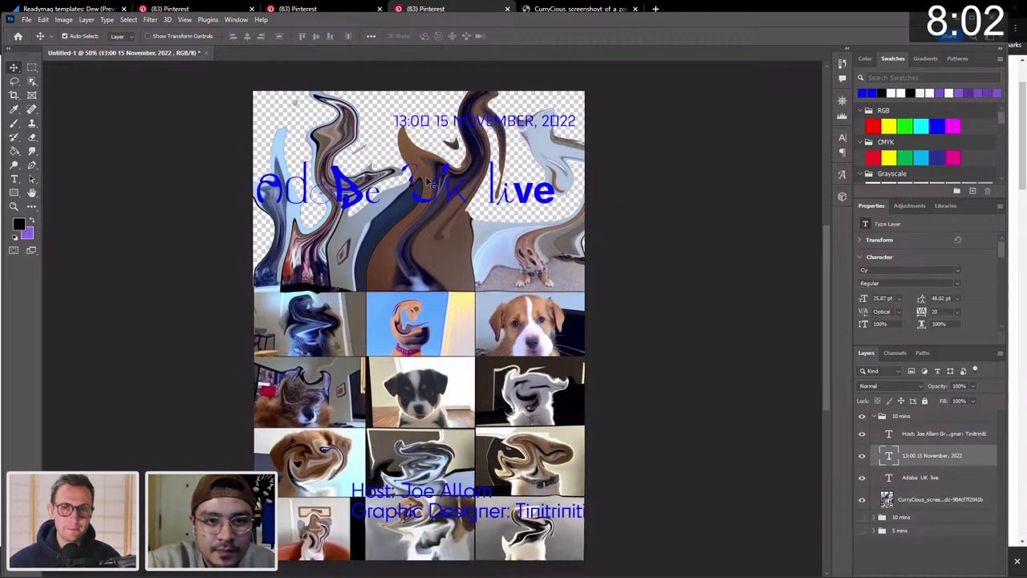
pyautogui.scroll(-1, 430, 181)
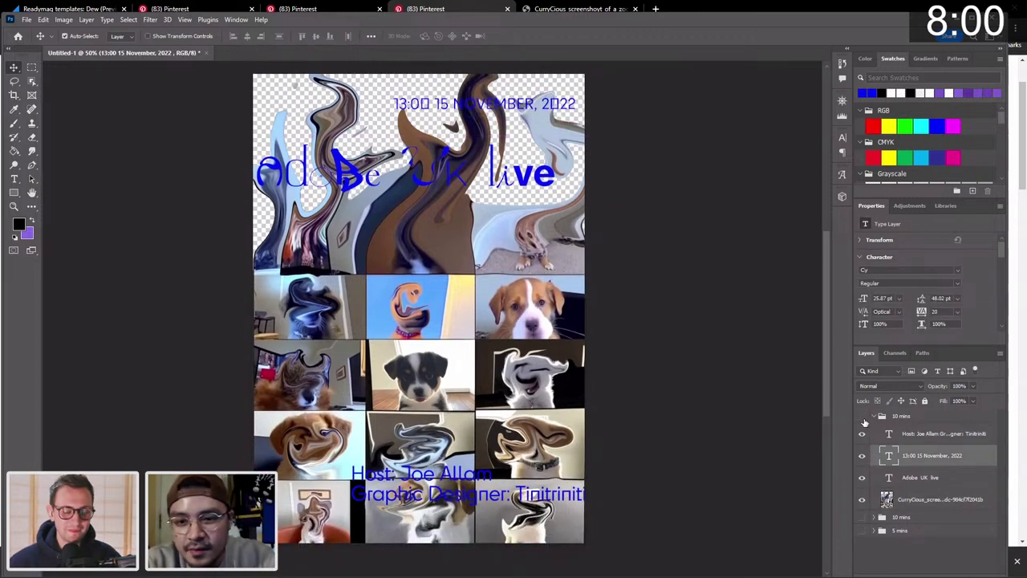
pyautogui.click(862, 416)
pyautogui.click(876, 416)
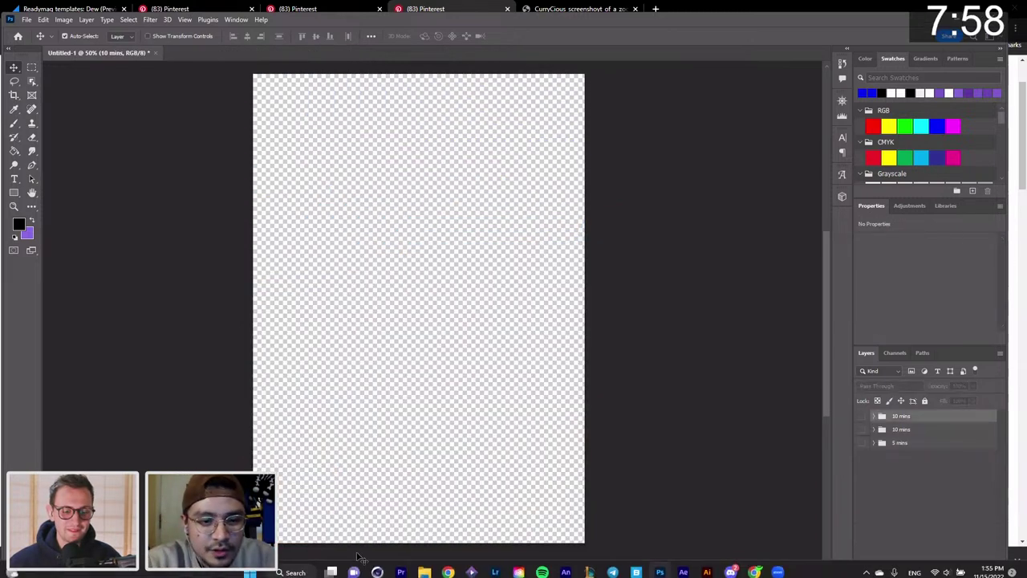
# Launch Snipping Tool by searching 'sni' and move its window aside.
pyautogui.click(302, 568)
pyautogui.write('sni')
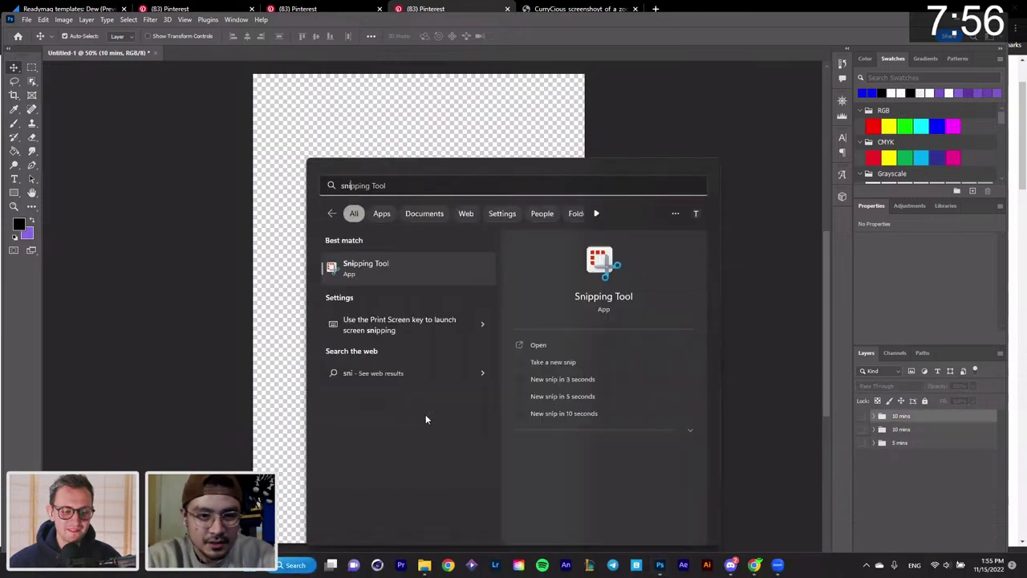
pyautogui.click(374, 266)
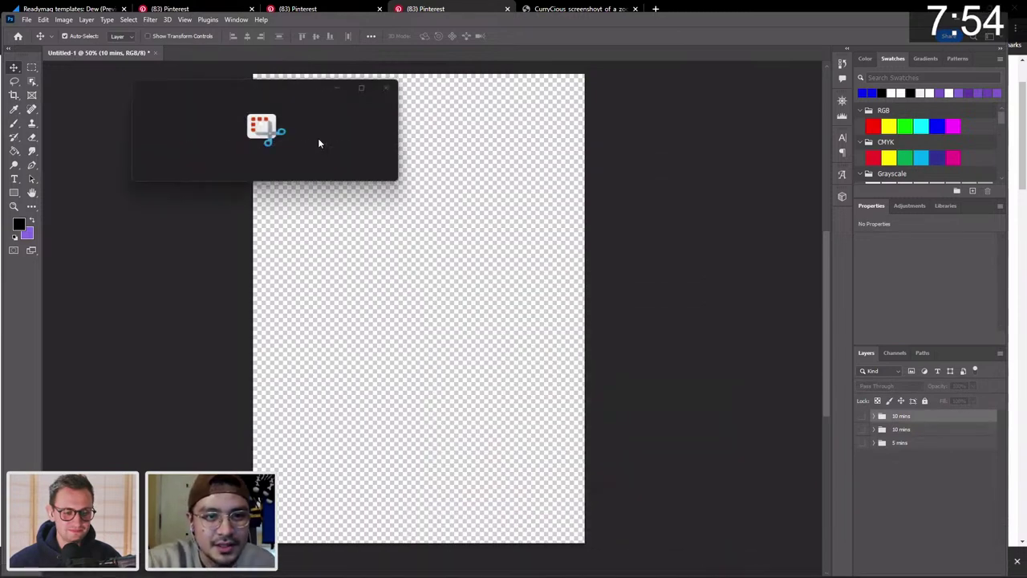
pyautogui.moveTo(320, 83); pyautogui.dragTo(806, 136)
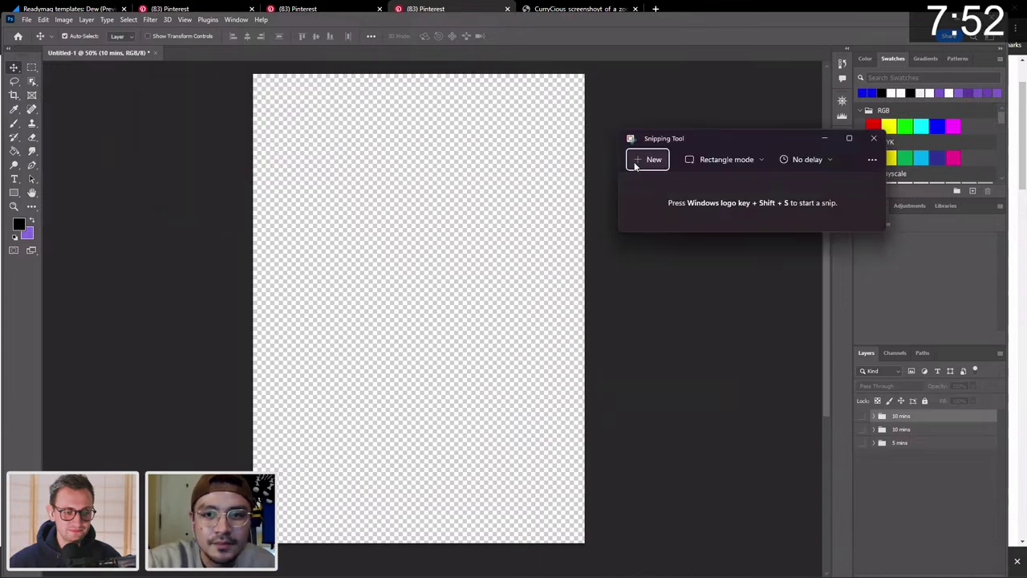
pyautogui.click(417, 148)
# Snip the whole canvas, save it to the adobe live poster folder, and minimize Snipping Tool.
pyautogui.press('super+shift+s')
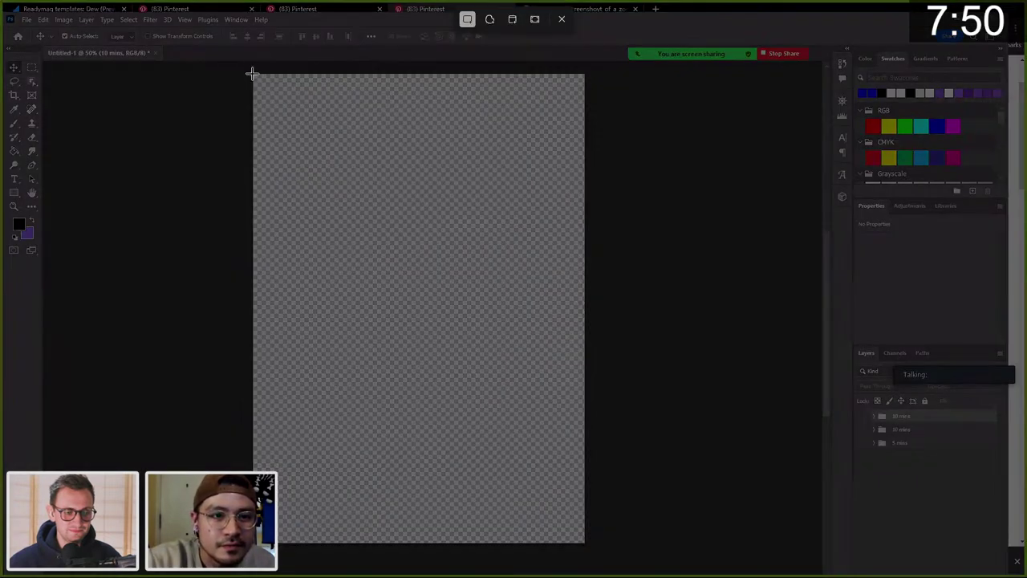
pyautogui.moveTo(252, 73); pyautogui.dragTo(585, 542)
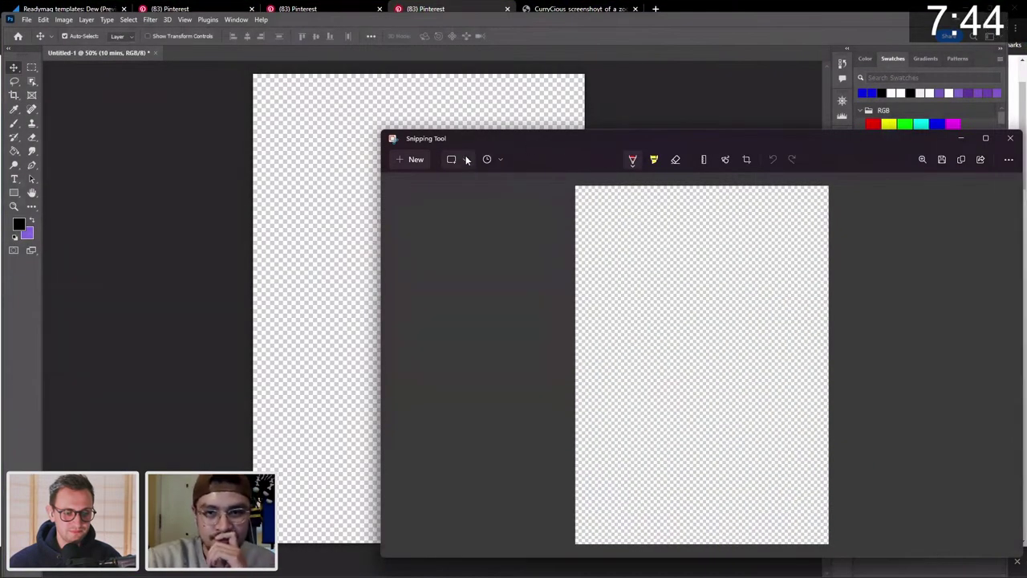
pyautogui.click(940, 161)
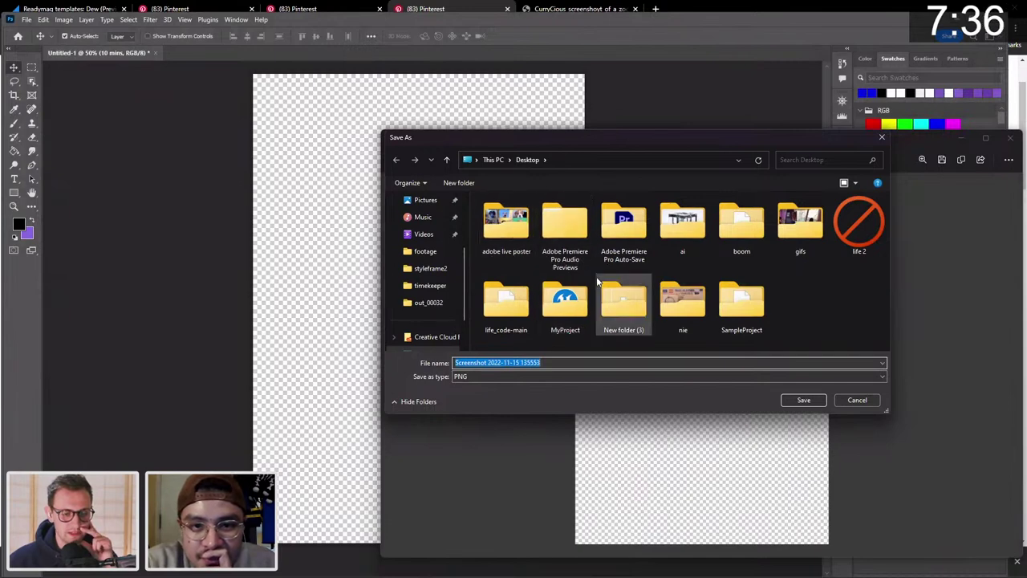
pyautogui.doubleClick(506, 226)
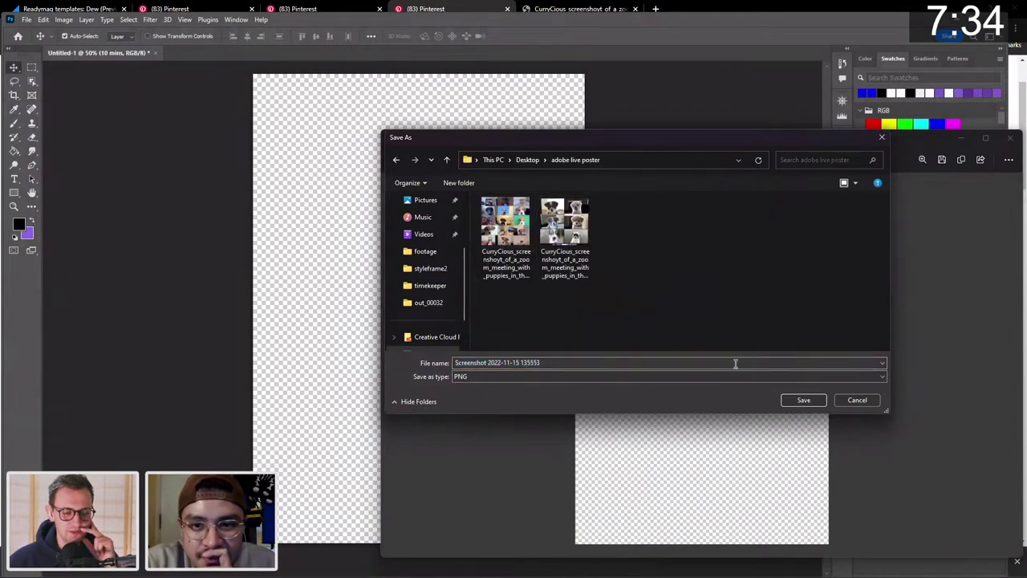
pyautogui.click(813, 398)
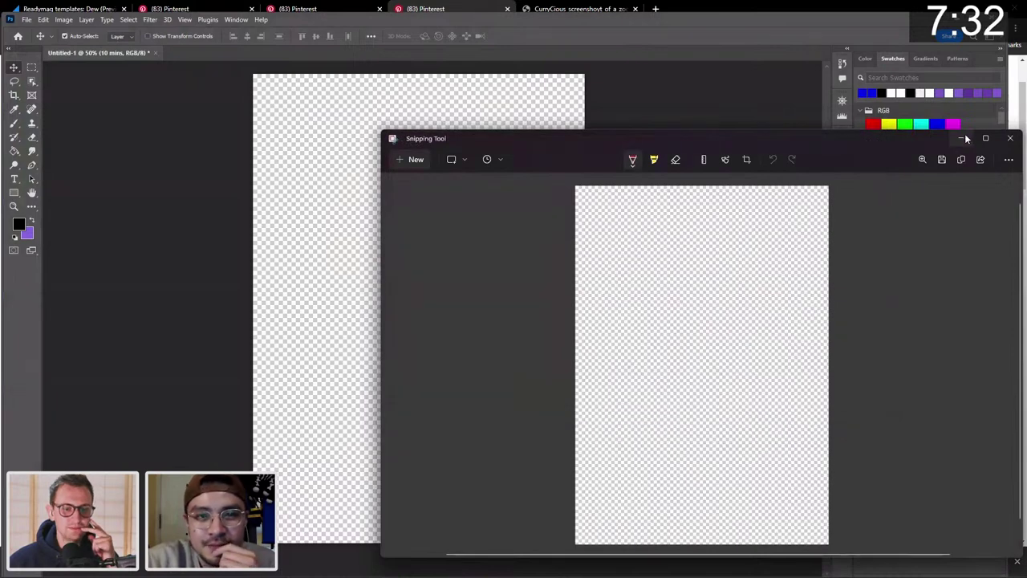
pyautogui.click(964, 138)
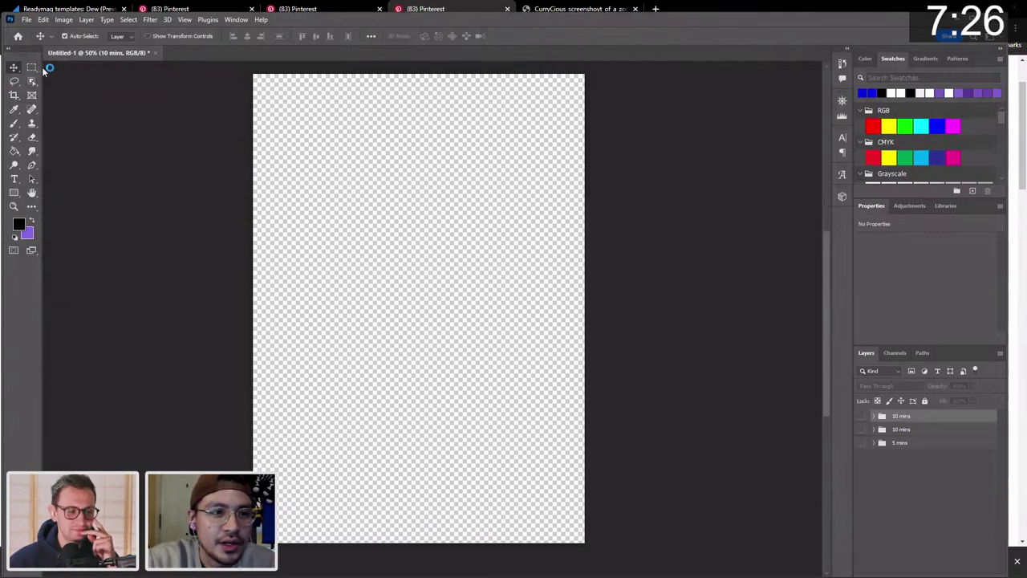
# Show the 10 mins group and place the screenshot scaled to fill the canvas.
pyautogui.press('m')
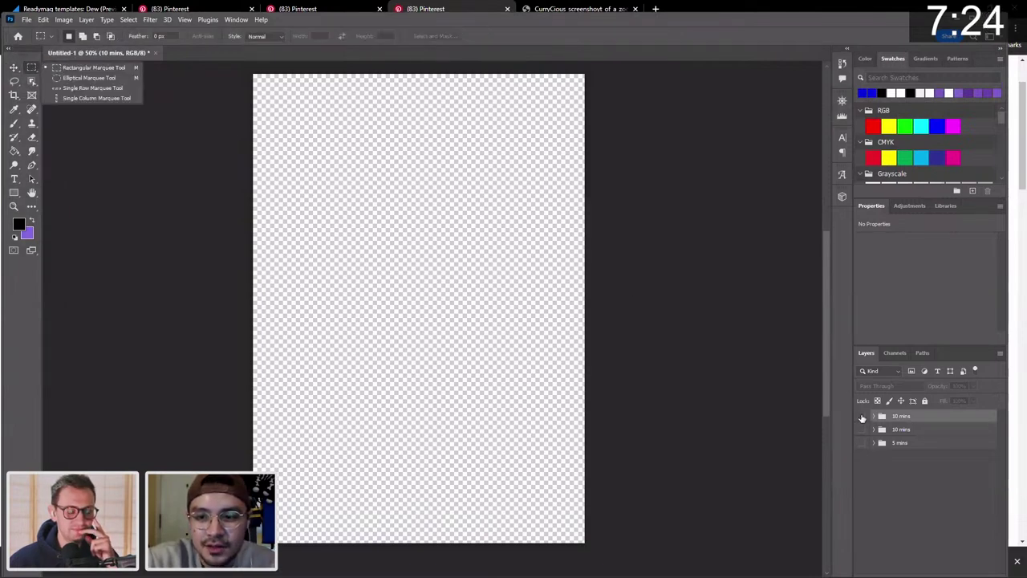
pyautogui.click(862, 415)
pyautogui.moveTo(451, 567)
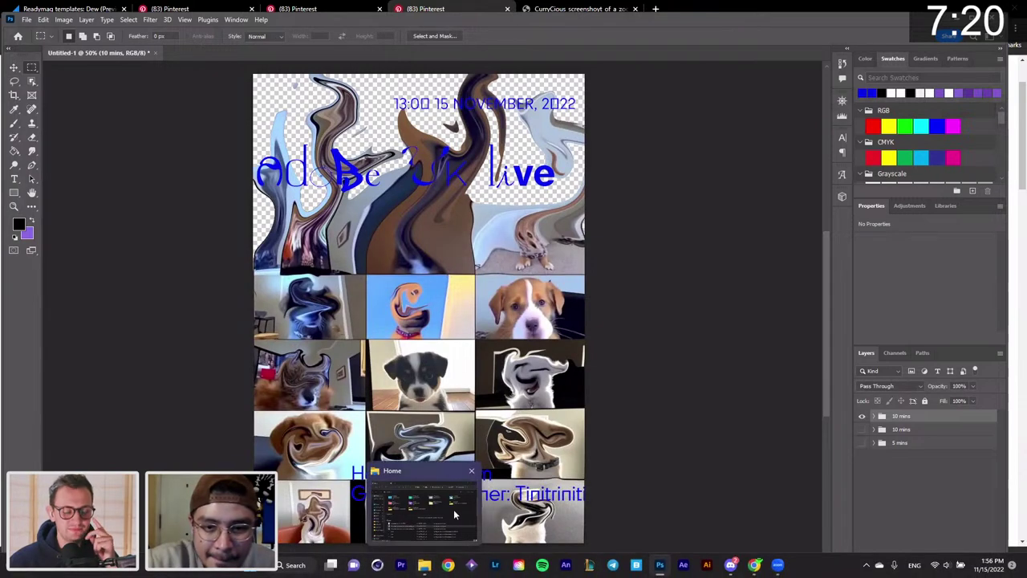
pyautogui.click(421, 512)
pyautogui.moveTo(507, 350); pyautogui.dragTo(287, 307)
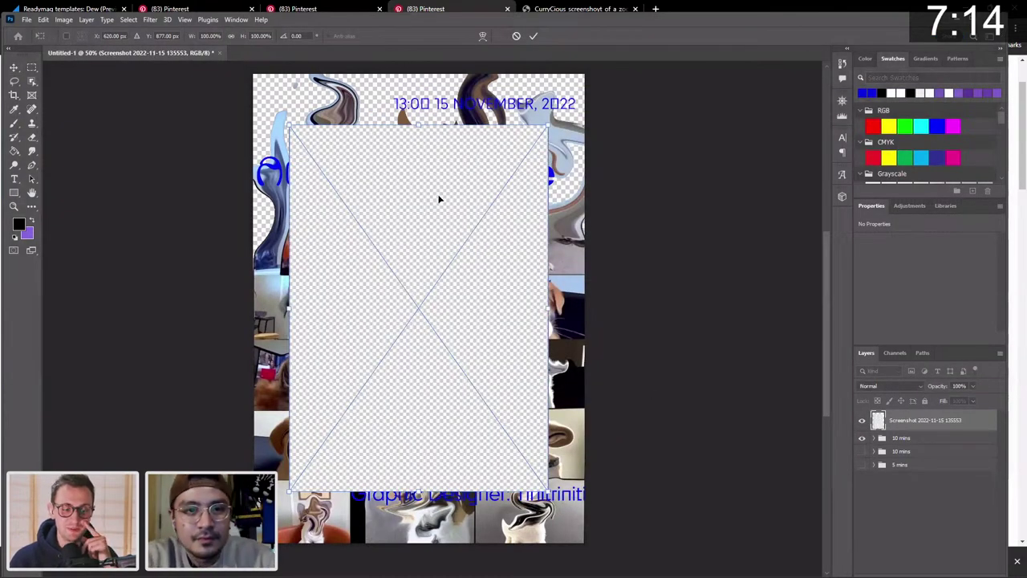
pyautogui.moveTo(438, 199); pyautogui.dragTo(404, 148)
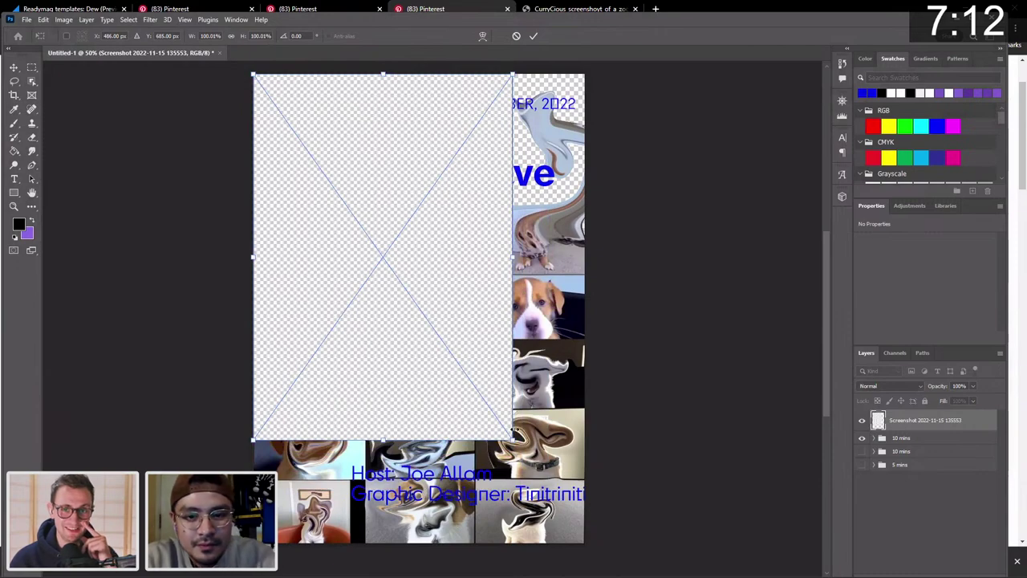
pyautogui.moveTo(517, 437); pyautogui.dragTo(594, 543)
pyautogui.press('Return')
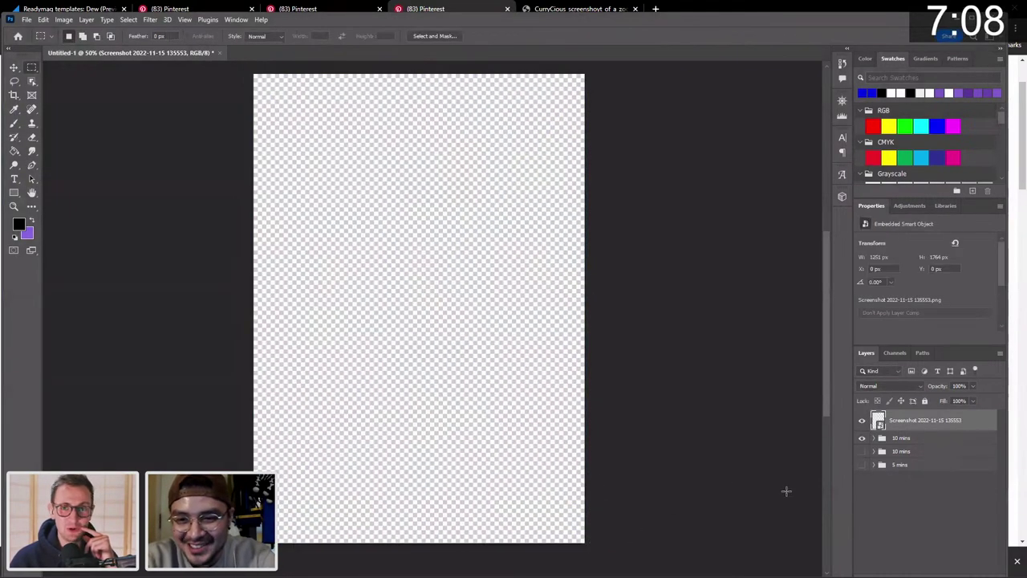
# Move the screenshot layer below the CurryCious layer inside the 10 mins group.
pyautogui.moveTo(914, 426); pyautogui.dragTo(892, 429)
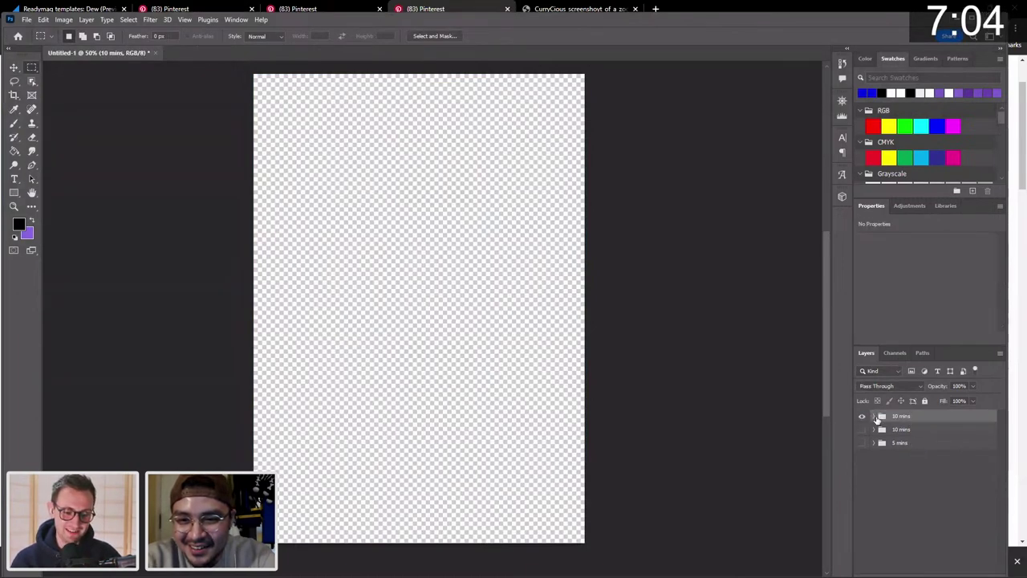
pyautogui.click(875, 416)
pyautogui.moveTo(940, 441); pyautogui.dragTo(933, 529)
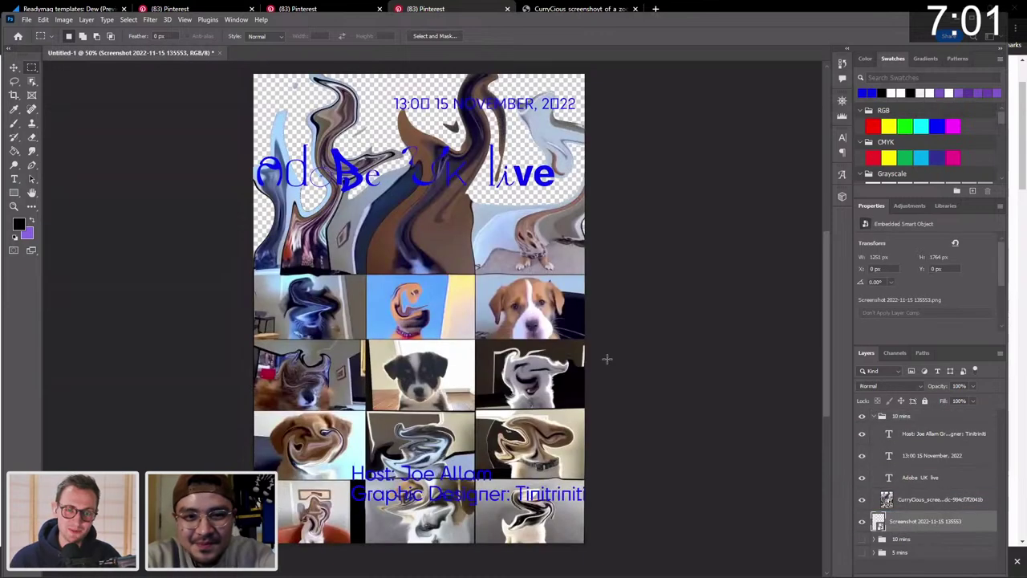
pyautogui.click(14, 69)
# Scale the Adobe UK live heading to about 107.55% and shift it higher.
pyautogui.scroll(2, 457, 207)
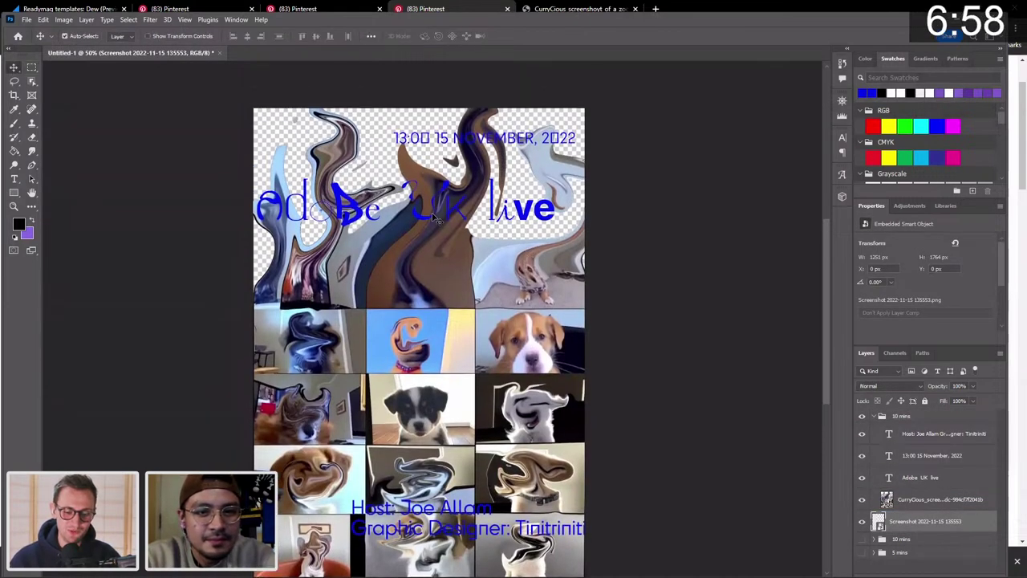
pyautogui.click(423, 223)
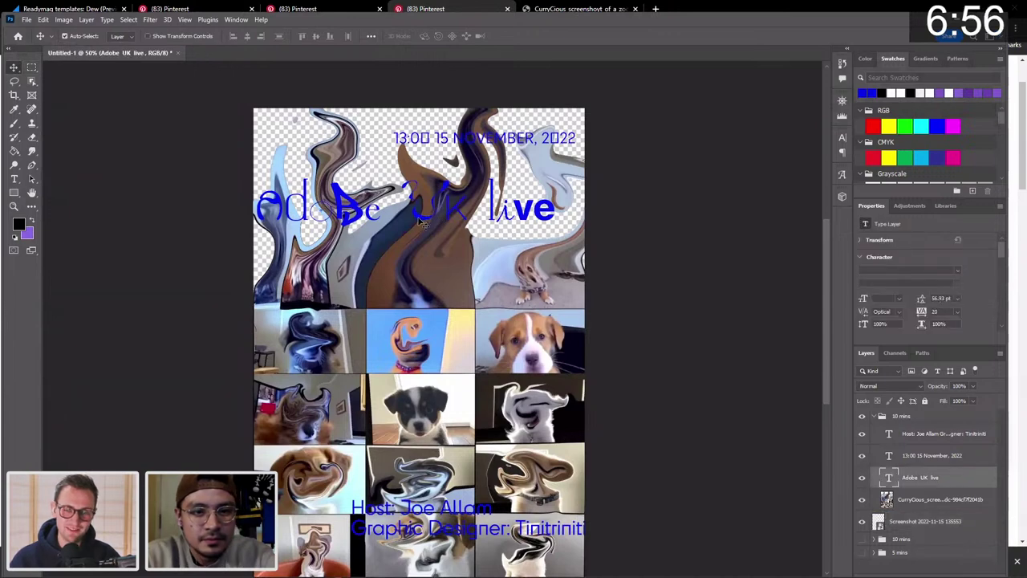
pyautogui.hotkey('ctrl', 't')
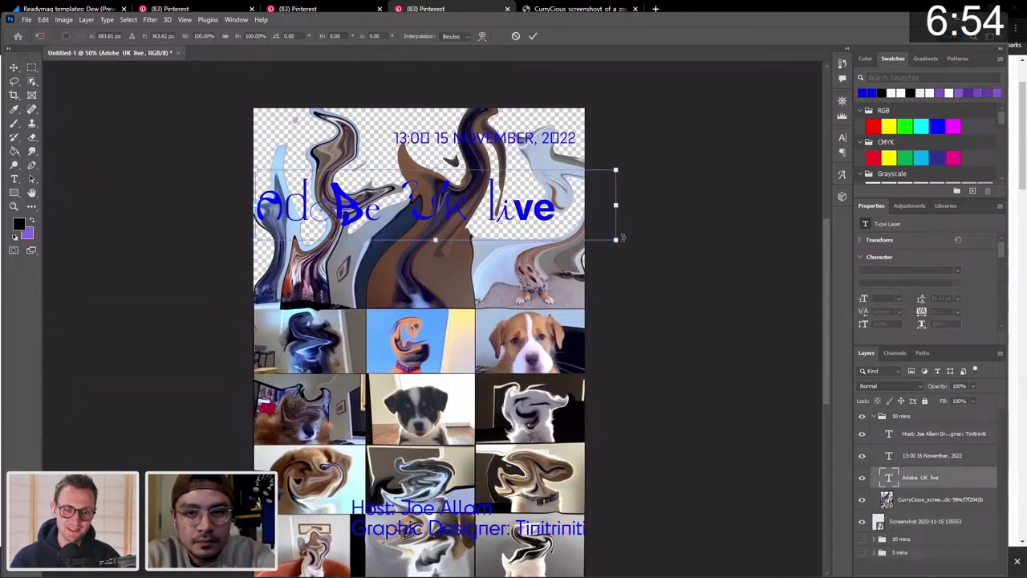
pyautogui.moveTo(617, 240); pyautogui.dragTo(642, 245)
pyautogui.moveTo(526, 217); pyautogui.dragTo(536, 210)
pyautogui.press('Return')
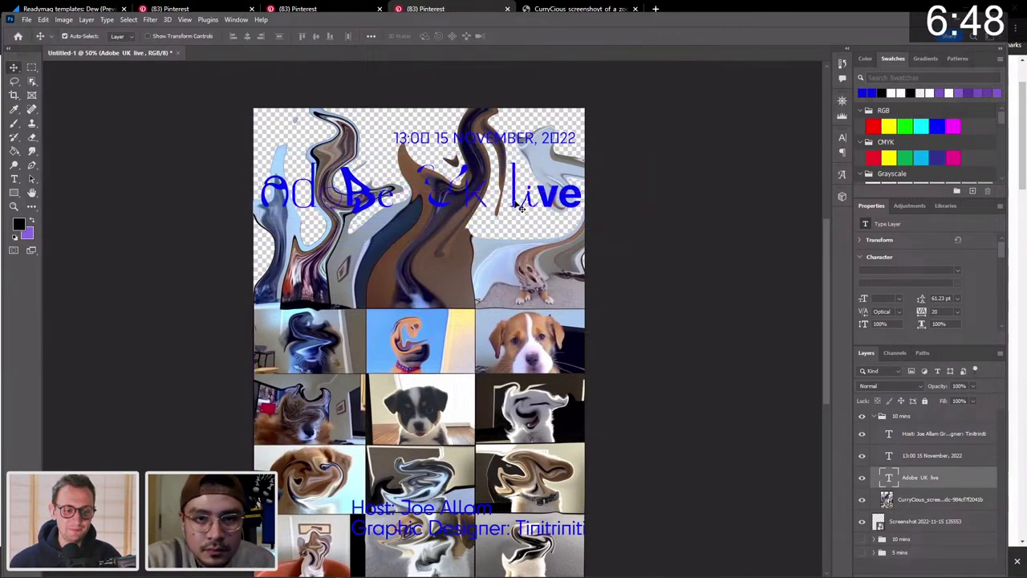
# Open and exit the heading's text editing without changes, then reselect the heading.
pyautogui.doubleClick(520, 207)
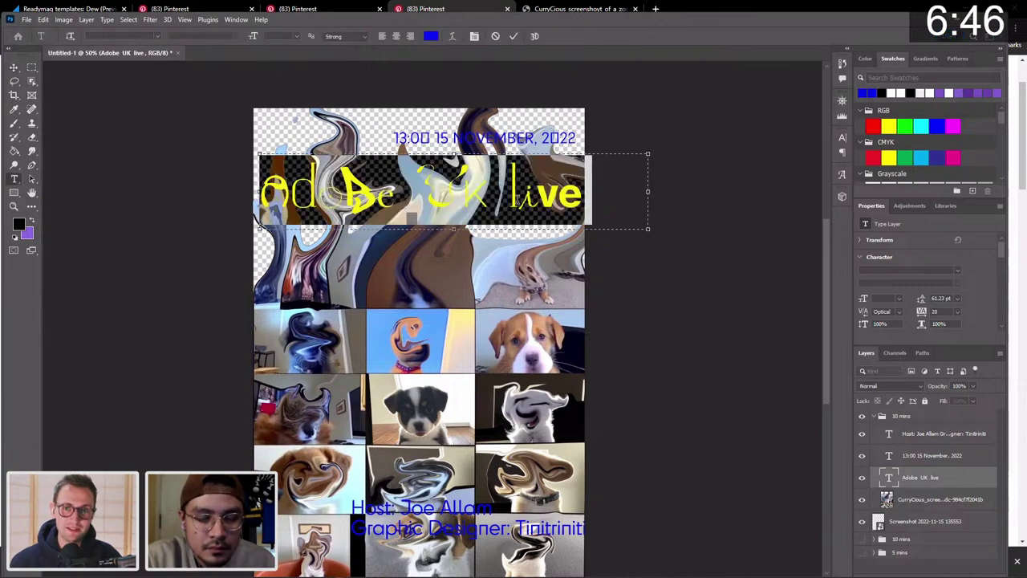
pyautogui.click(13, 68)
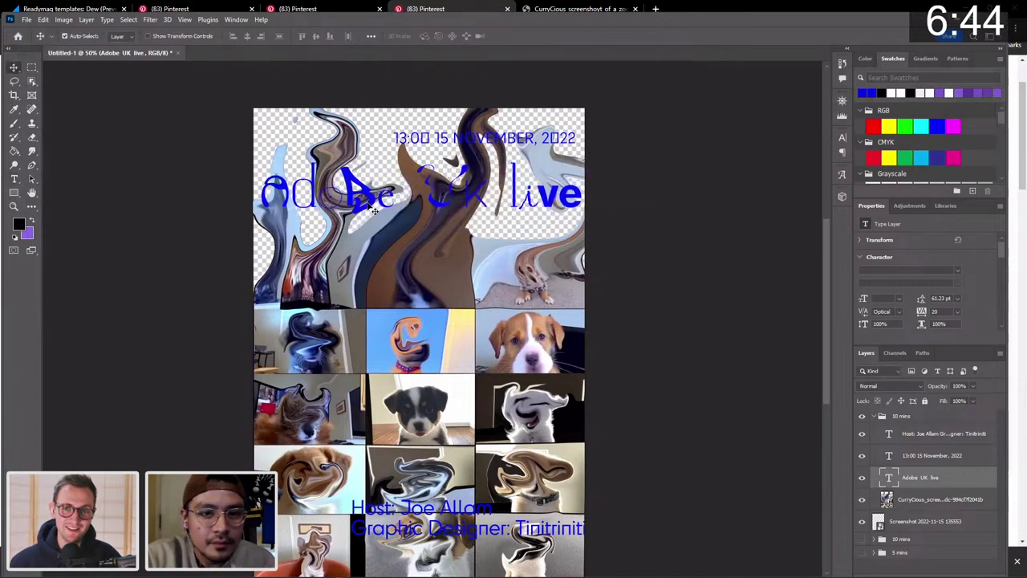
pyautogui.doubleClick(372, 203)
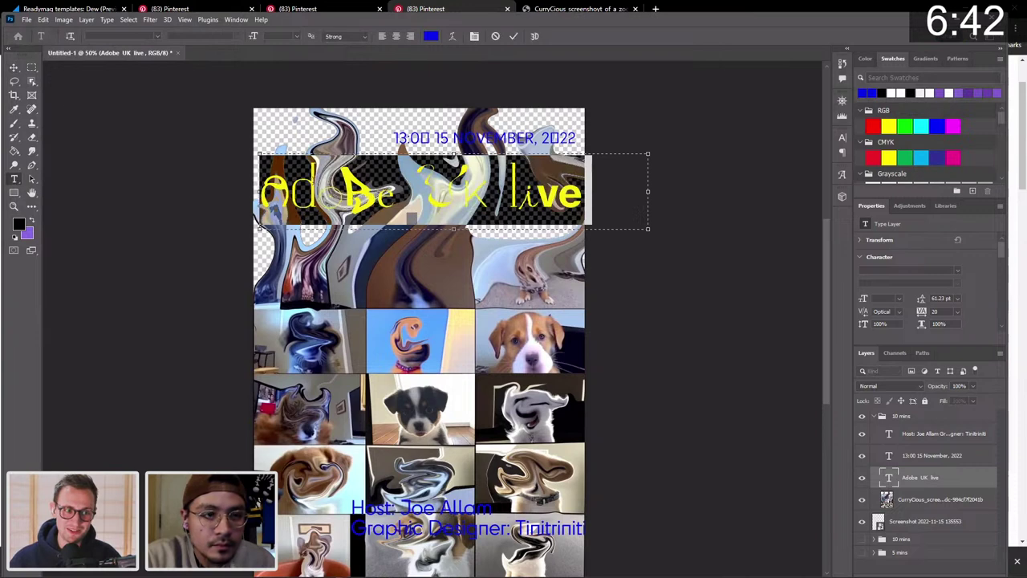
pyautogui.click(15, 72)
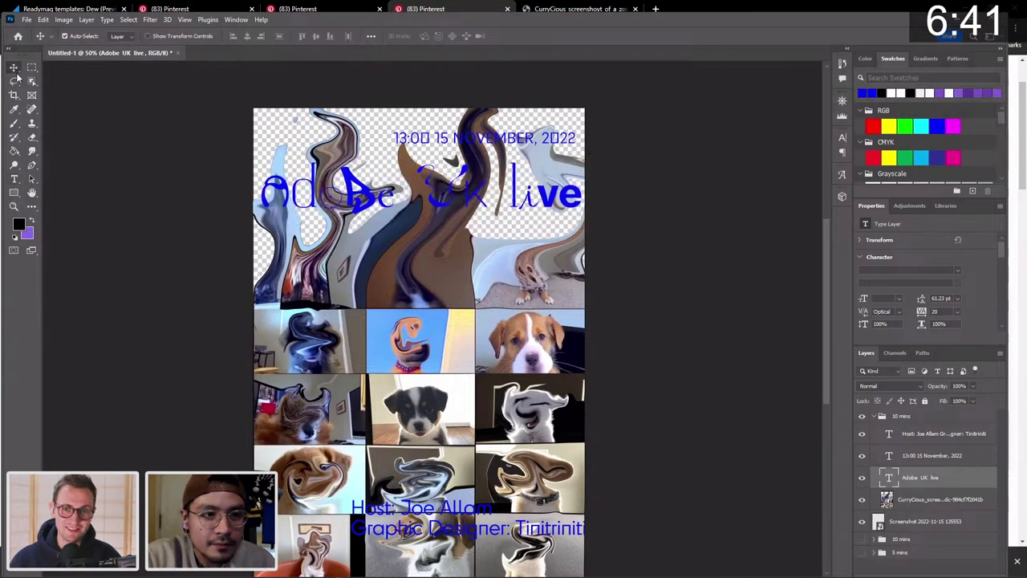
pyautogui.click(465, 324)
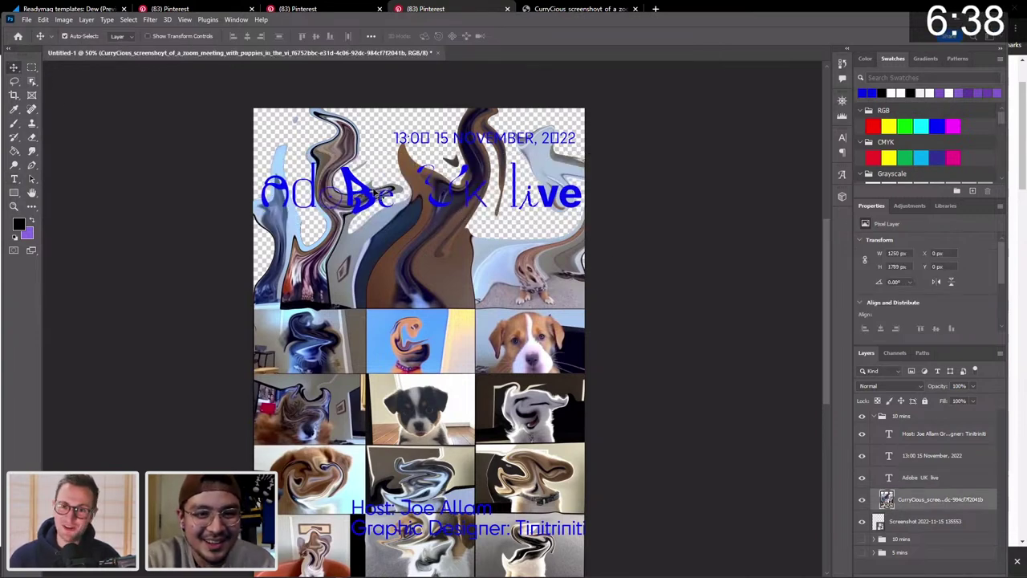
pyautogui.click(374, 201)
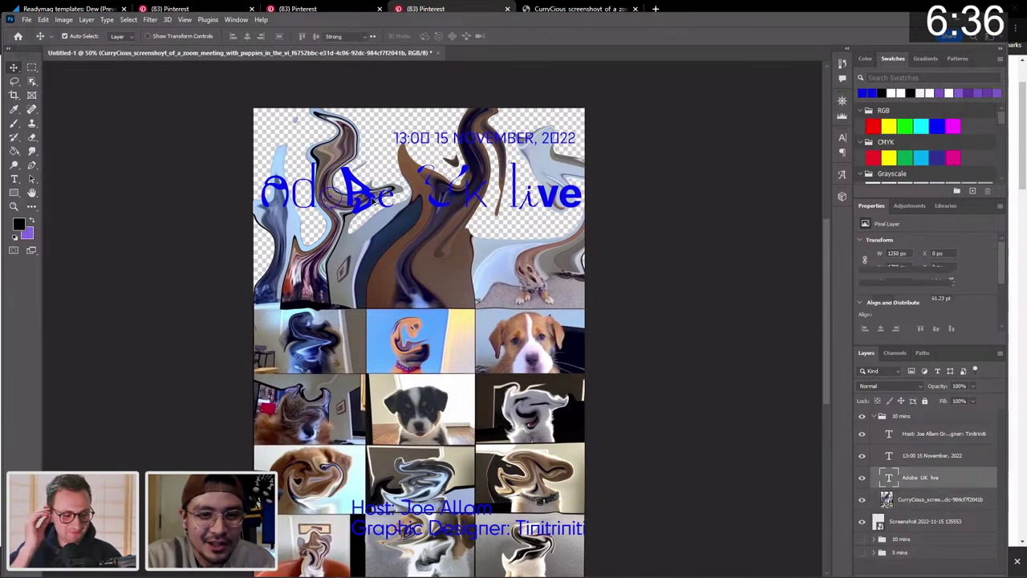
# Commit the heading unchanged and move the 13:00 15 November, 2022 date slightly up.
pyautogui.click(13, 69)
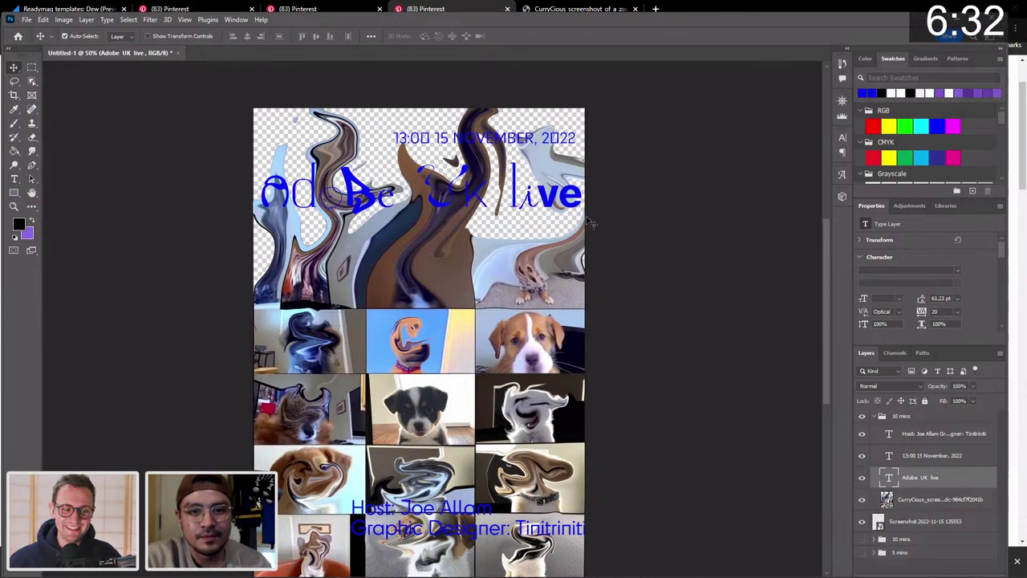
pyautogui.click(625, 236)
pyautogui.click(506, 143)
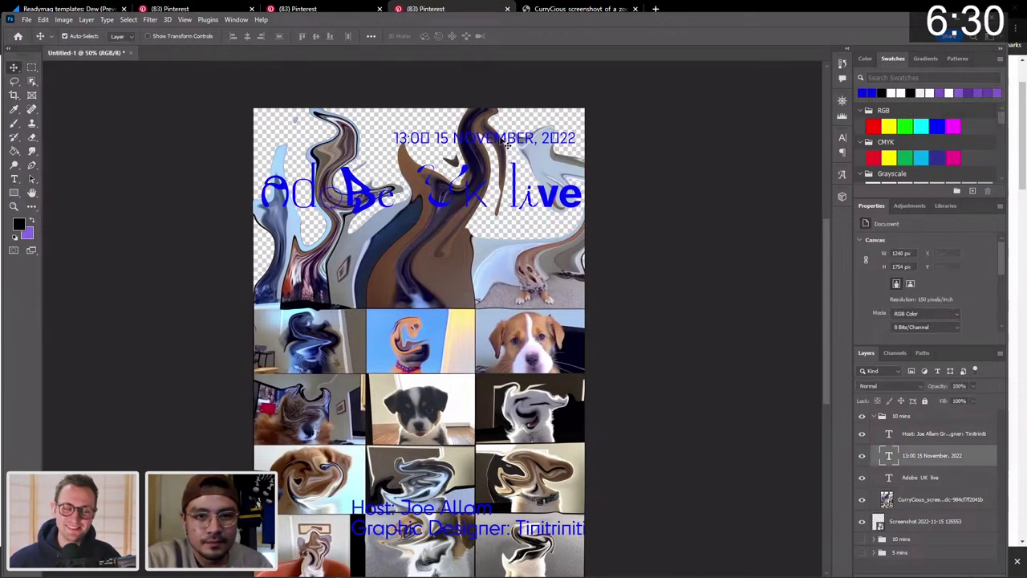
pyautogui.moveTo(506, 143); pyautogui.dragTo(512, 130)
# Select the CurryCious layer and marquee a 240 px strip along the poster's bottom.
pyautogui.scroll(-2, 484, 281)
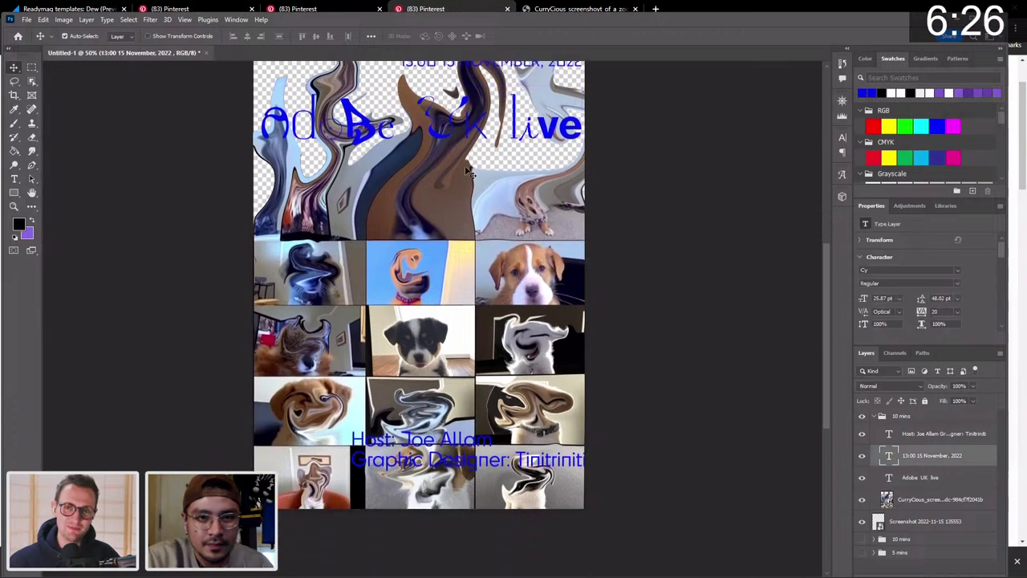
pyautogui.scroll(1, 469, 172)
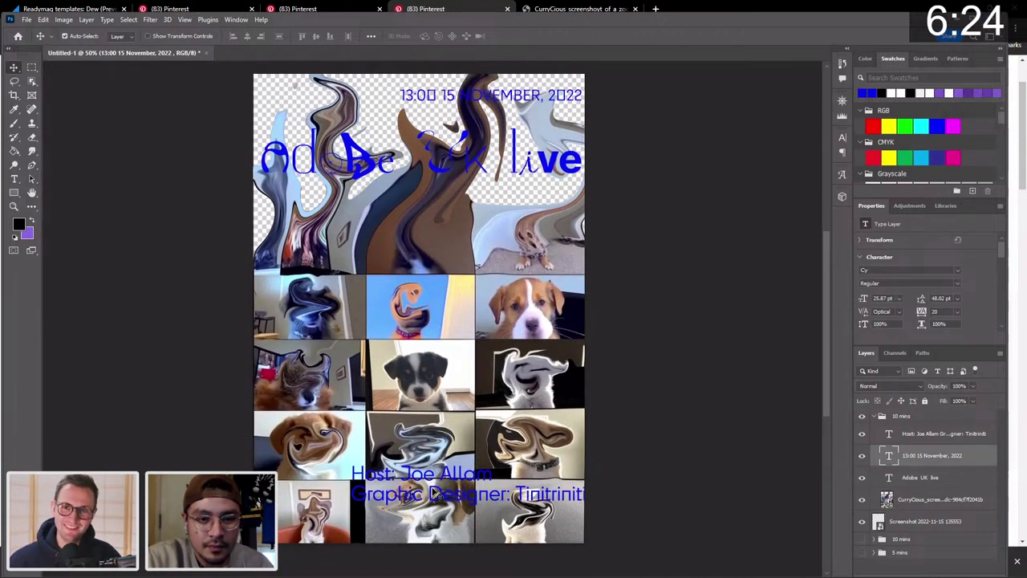
pyautogui.scroll(-2, 433, 493)
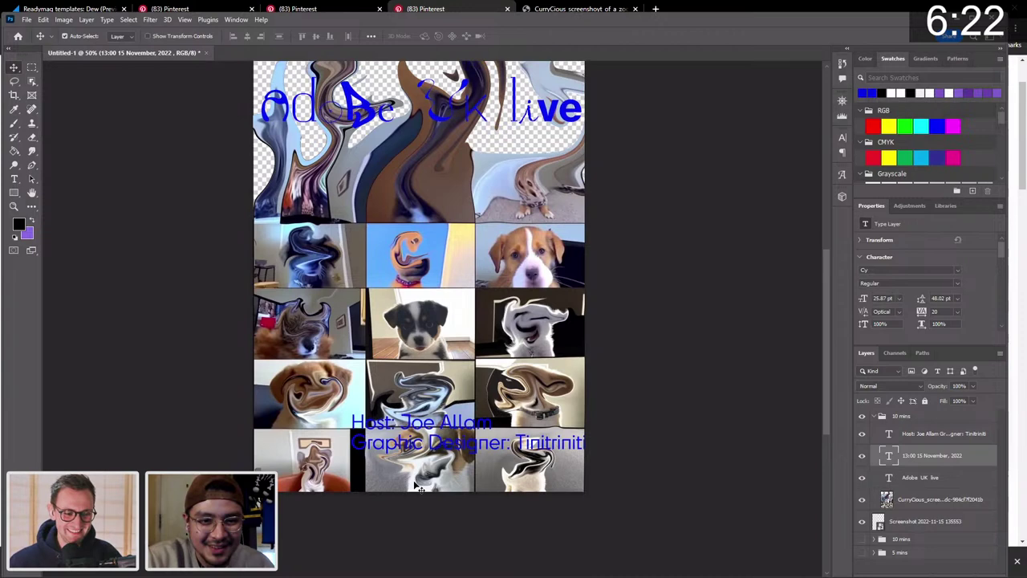
pyautogui.click(419, 487)
pyautogui.click(32, 69)
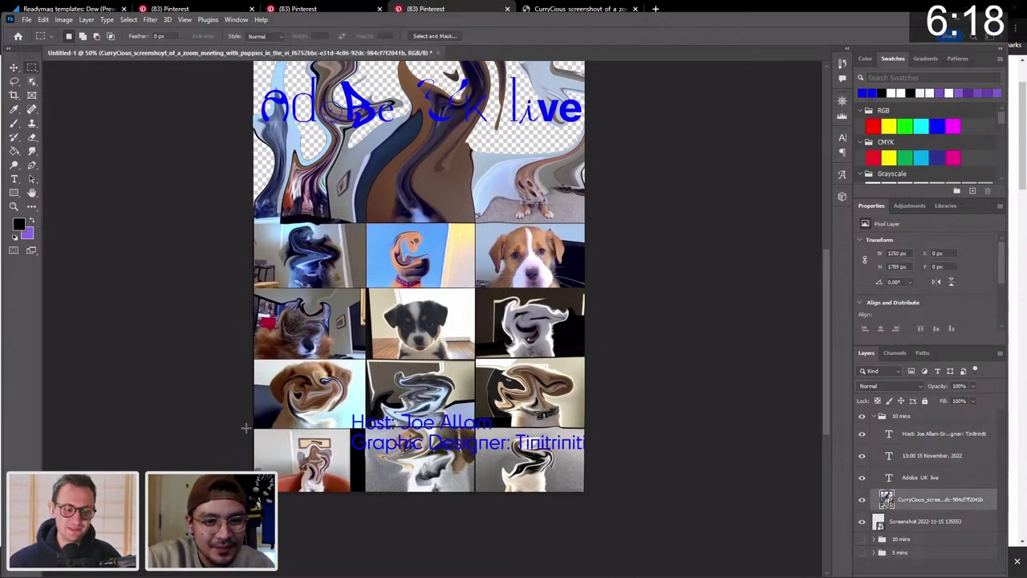
pyautogui.scroll(3, 247, 432)
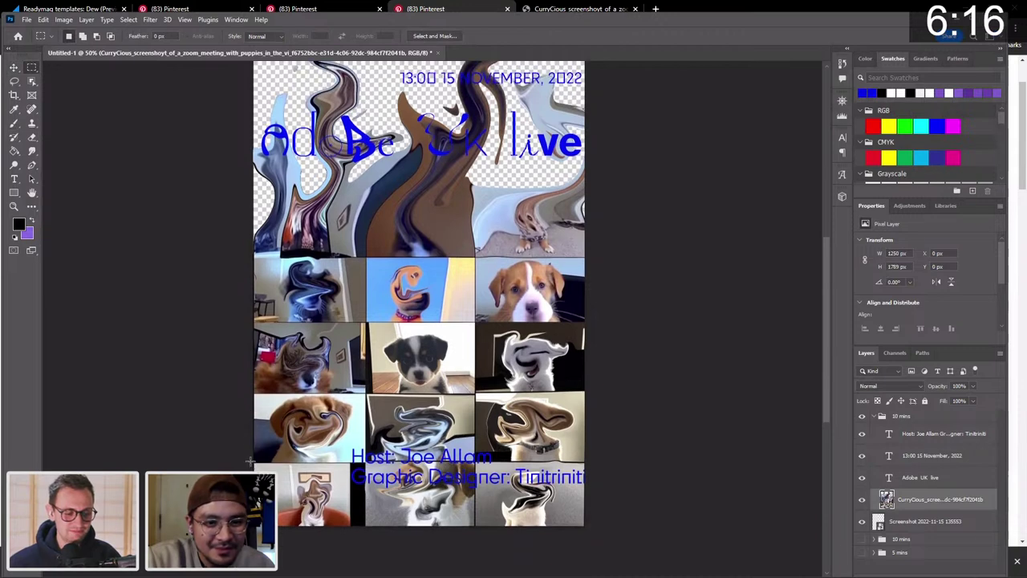
pyautogui.moveTo(252, 462); pyautogui.dragTo(595, 530)
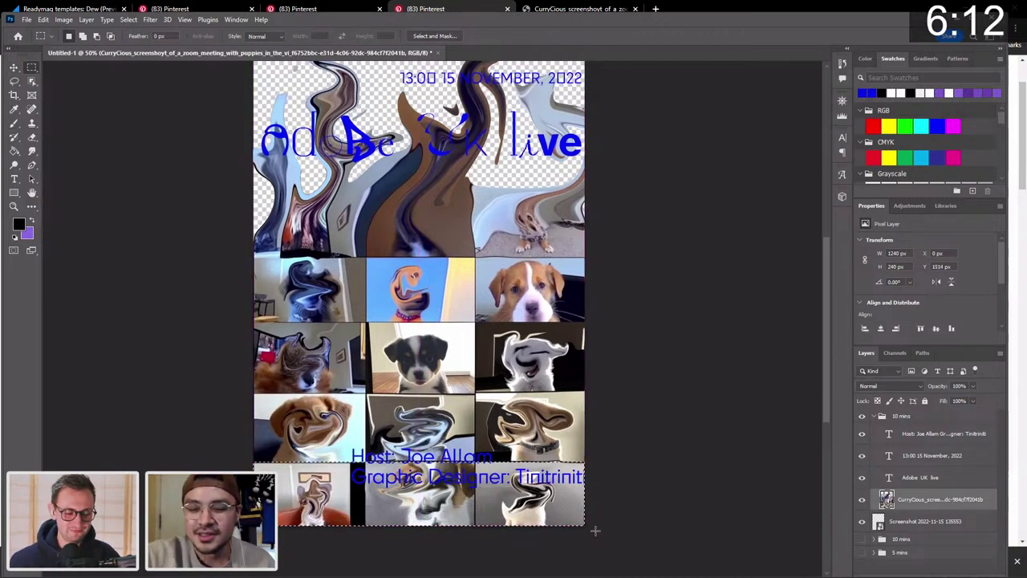
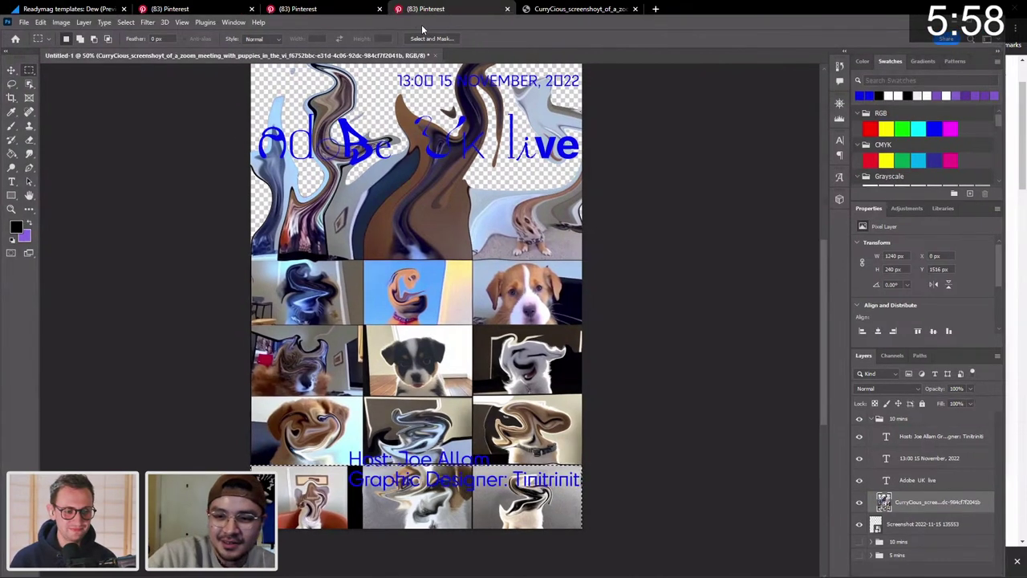
# Invert the selection and add a layer mask that hides the puppy grid's bottom credits strip.
pyautogui.hotkey('ctrl', 'a')
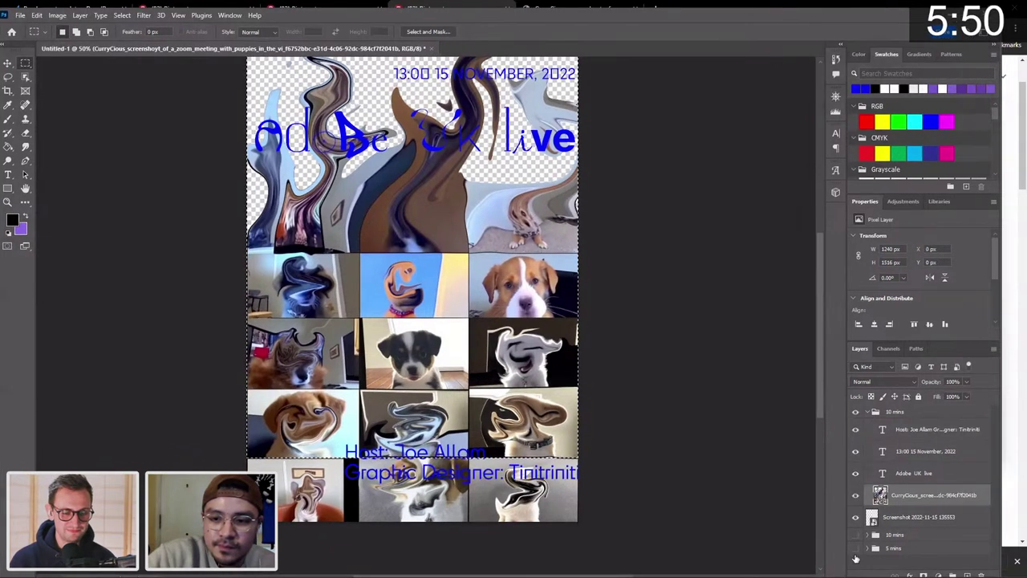
pyautogui.click(924, 575)
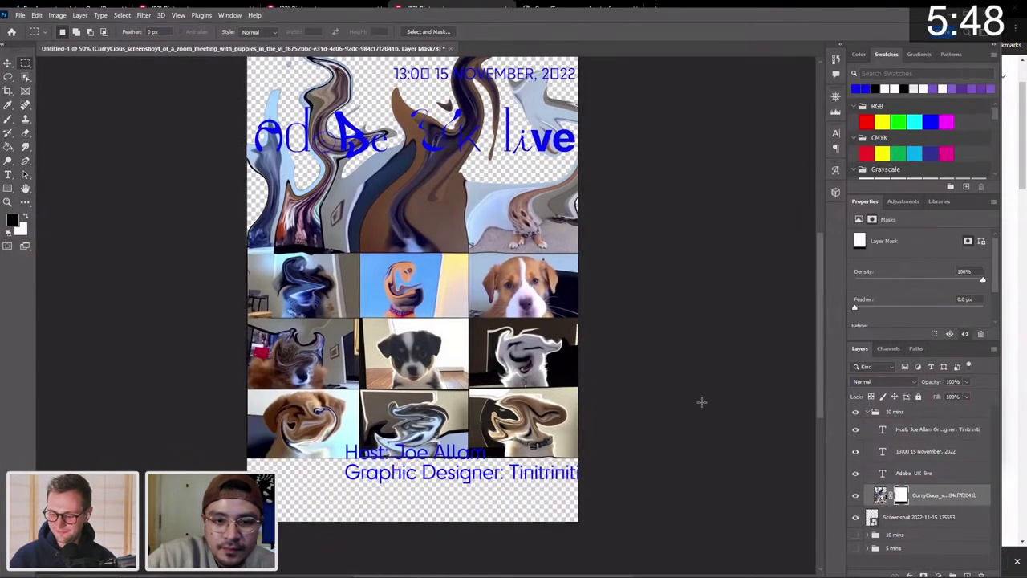
pyautogui.click(7, 64)
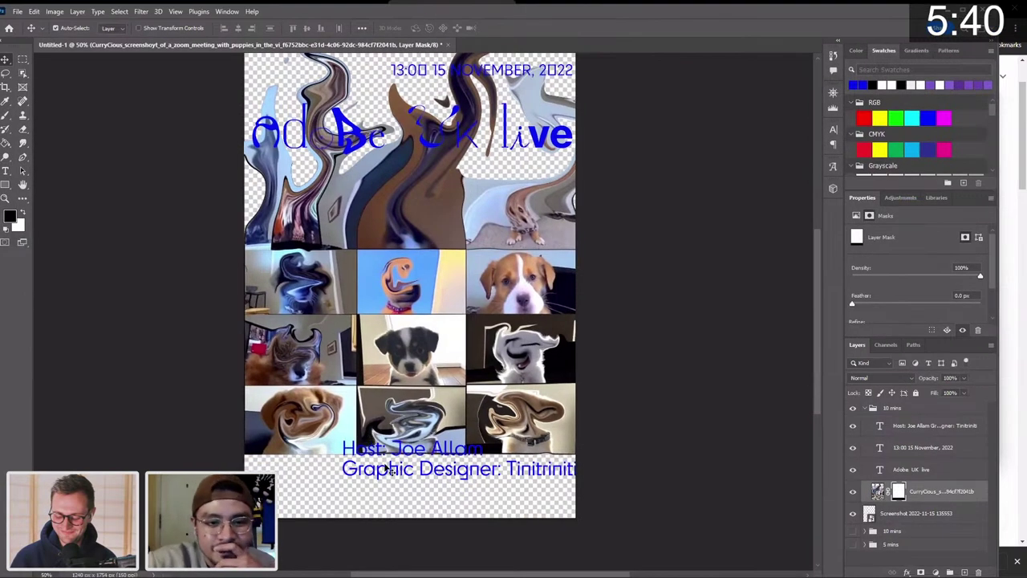
# Drag the host credits text lower and shift the date text up slightly.
pyautogui.moveTo(397, 474); pyautogui.dragTo(393, 513)
pyautogui.scroll(2, 440, 216)
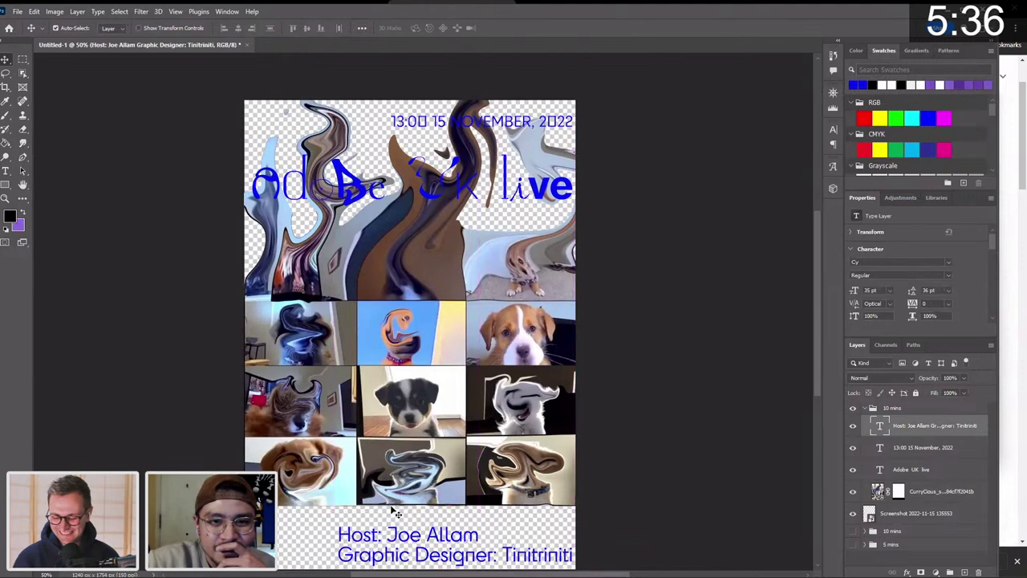
pyautogui.click(438, 202)
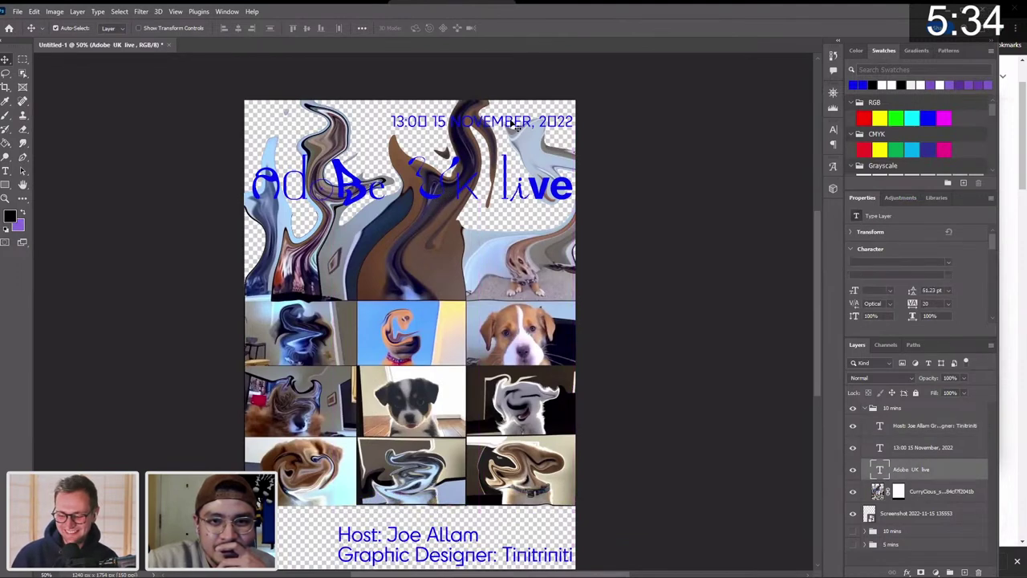
pyautogui.moveTo(518, 124); pyautogui.dragTo(518, 119)
pyautogui.scroll(-3, 518, 119)
# Nudge the puppy image layer down with the arrow keys.
pyautogui.click(502, 303)
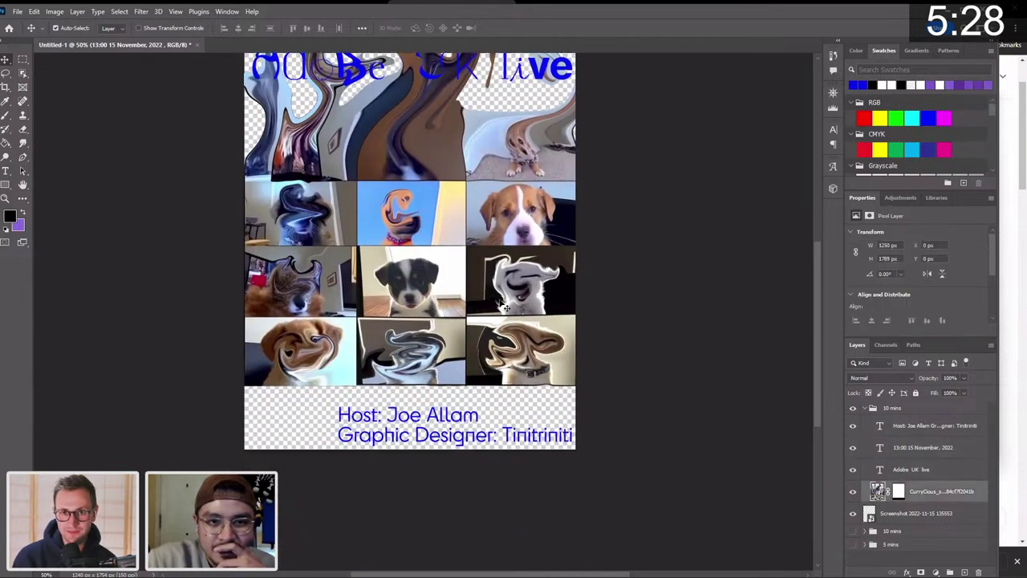
pyautogui.scroll(2, 504, 306)
pyautogui.hotkey('shift', 'Down')
pyautogui.hotkey('shift', 'Down')
pyautogui.hotkey('shift', 'Down')
pyautogui.hotkey('shift', 'Down')
pyautogui.hotkey('shift', 'Down')
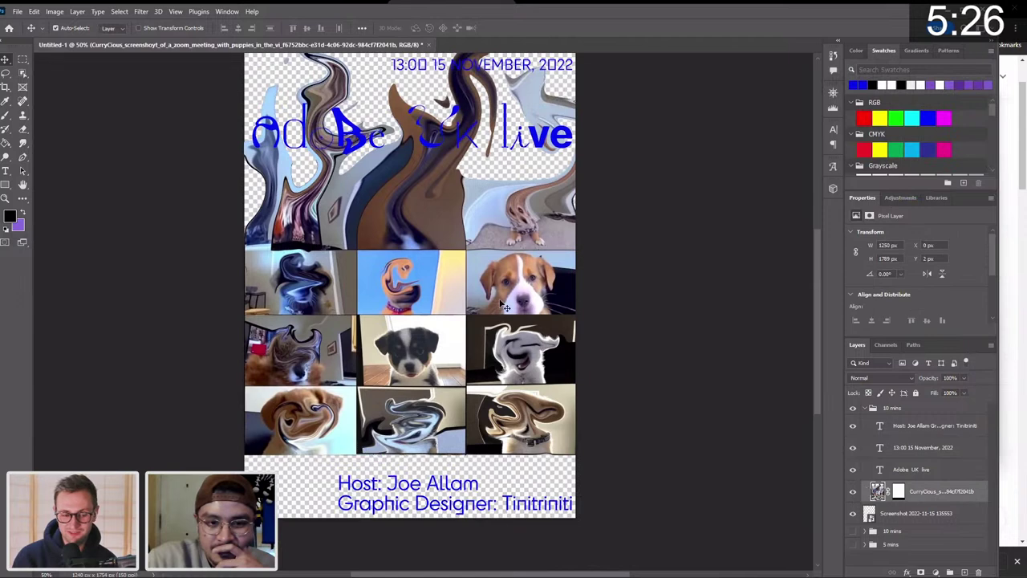
pyautogui.press('Down')
pyautogui.press('Down')
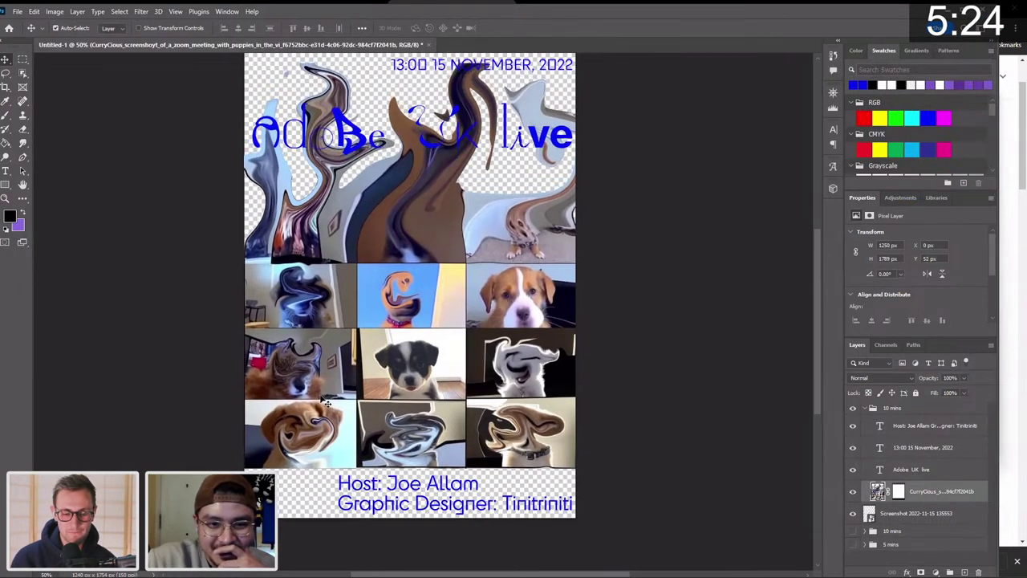
# Move the host credits text left, then nudge the puppy image down once more.
pyautogui.moveTo(359, 490); pyautogui.dragTo(274, 490)
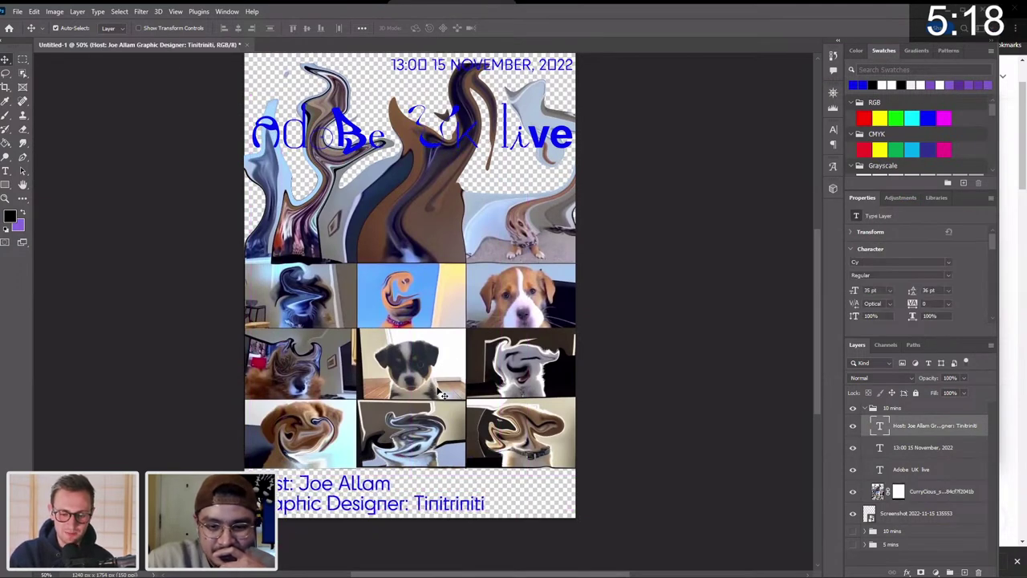
pyautogui.press('Down')
pyautogui.press('Down')
pyautogui.press('Left')
pyautogui.press('Left')
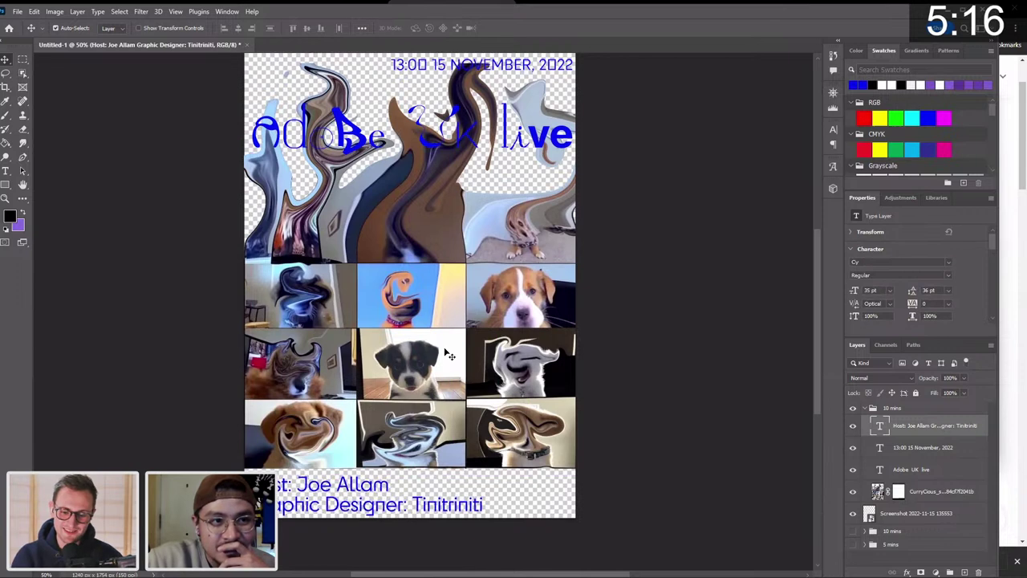
pyautogui.click(443, 337)
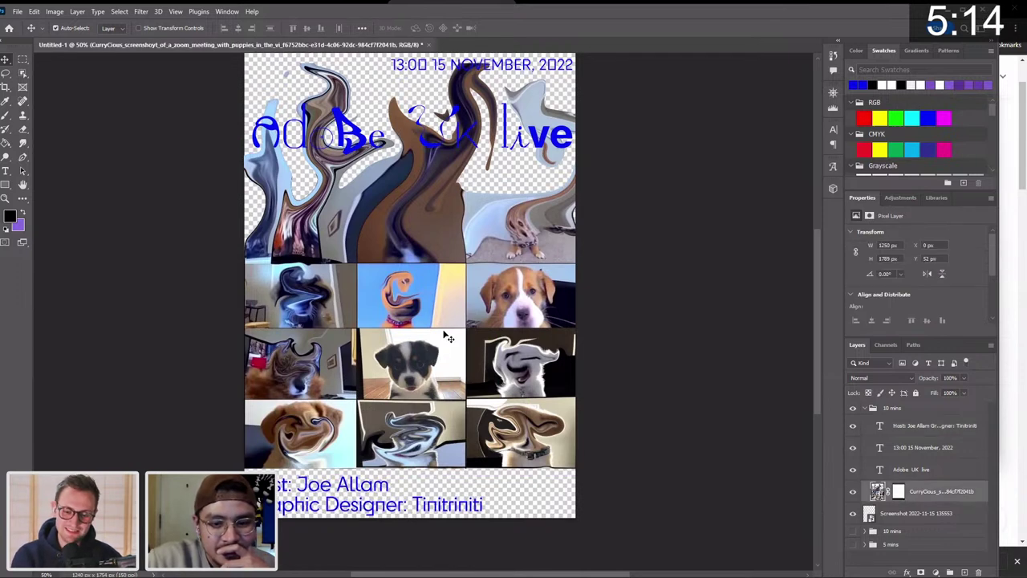
pyautogui.press('Down')
pyautogui.press('Down')
# Raise the Adobe UK live title a little and reselect the puppy image layer.
pyautogui.scroll(3, 447, 337)
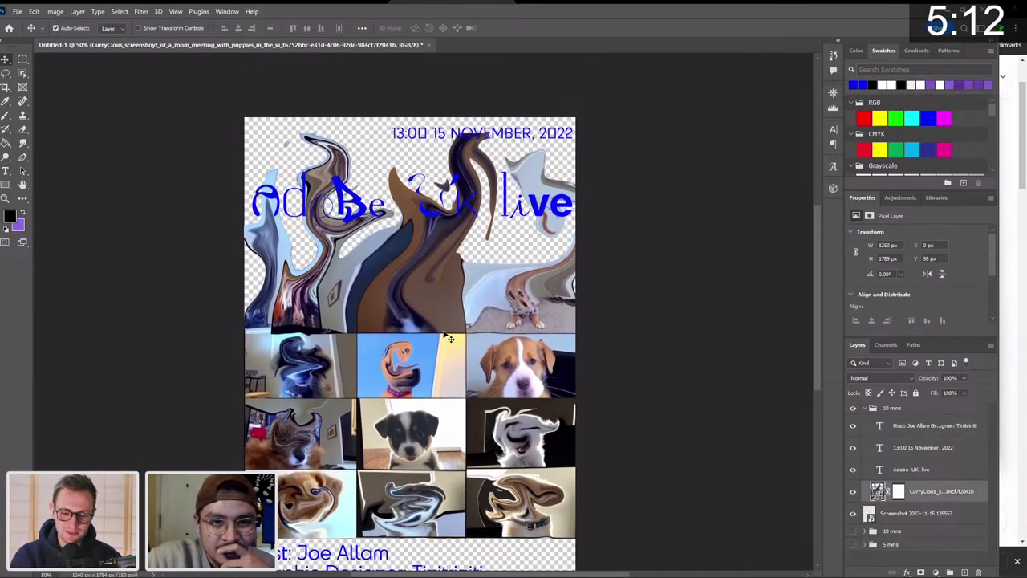
pyautogui.moveTo(437, 221); pyautogui.dragTo(431, 206)
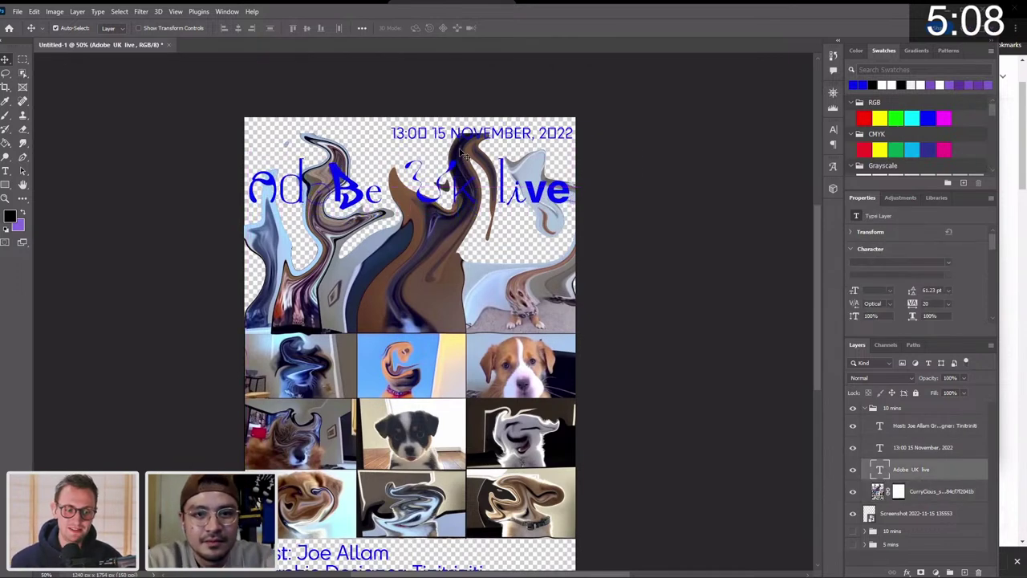
pyautogui.scroll(-2, 463, 241)
pyautogui.click(870, 484)
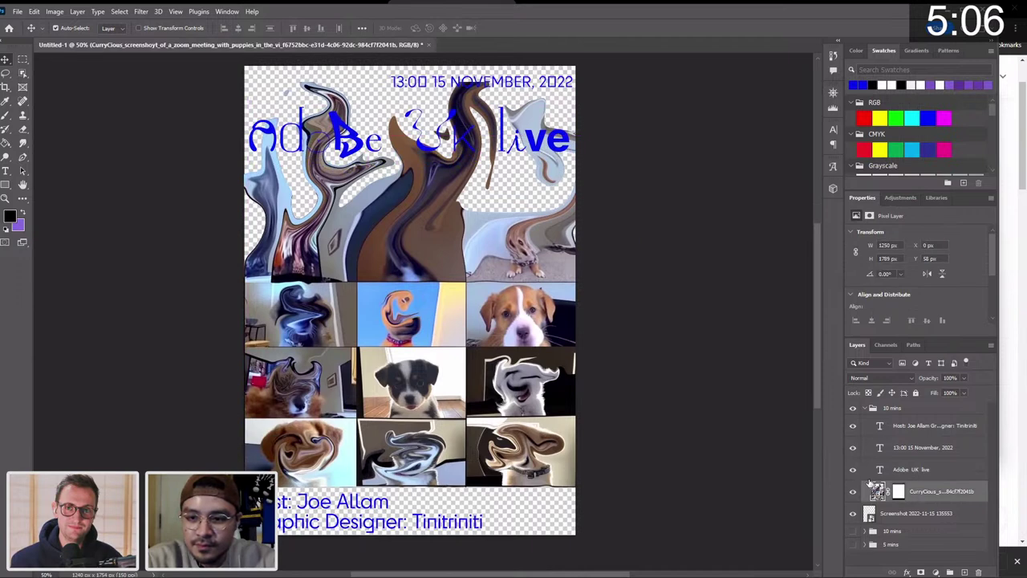
# Add a new empty layer and marquee-select the poster from the top down past the grid.
pyautogui.click(965, 571)
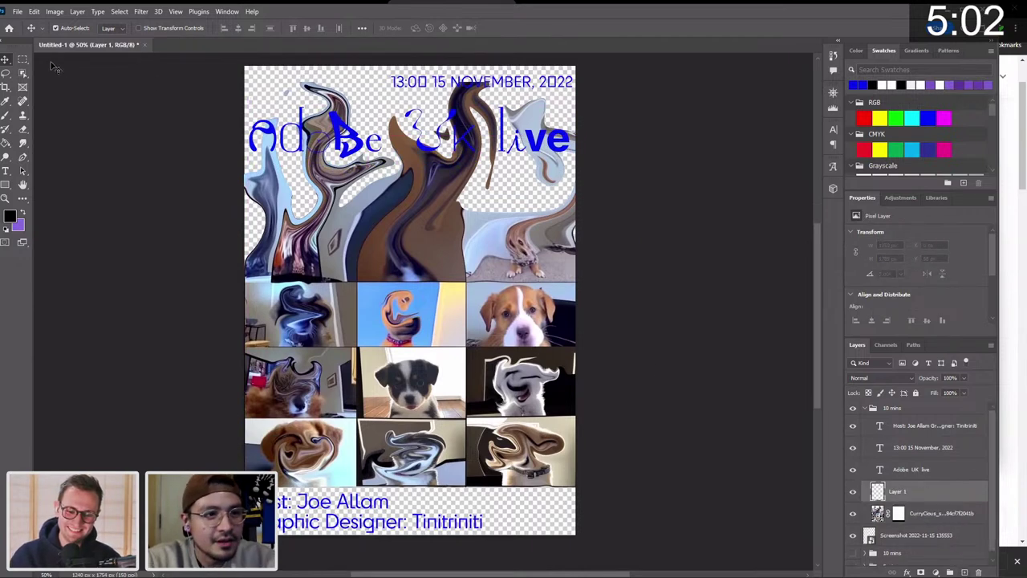
pyautogui.moveTo(23, 59); pyautogui.dragTo(76, 60)
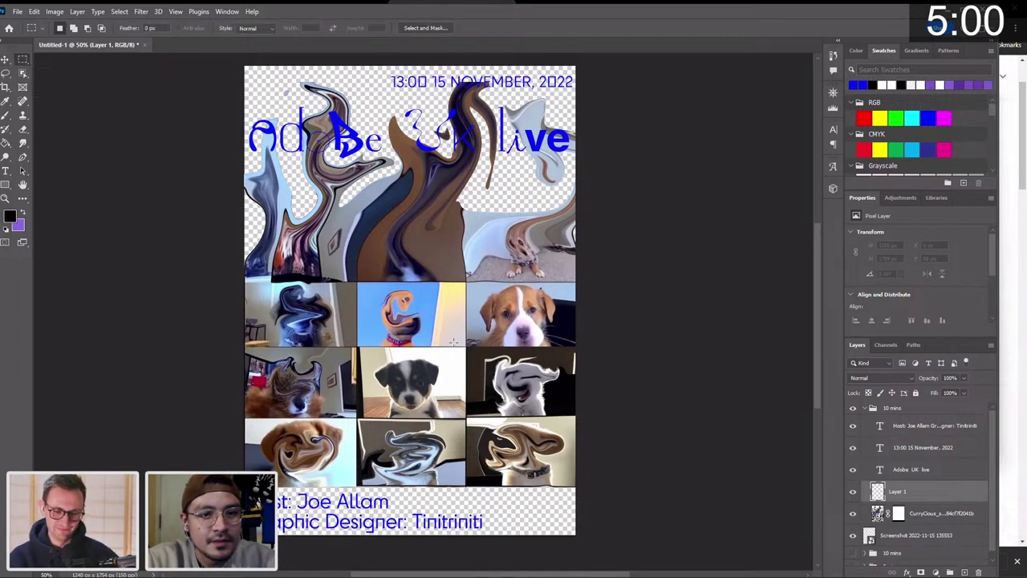
pyautogui.moveTo(598, 497); pyautogui.dragTo(48, 52)
pyautogui.press('v')
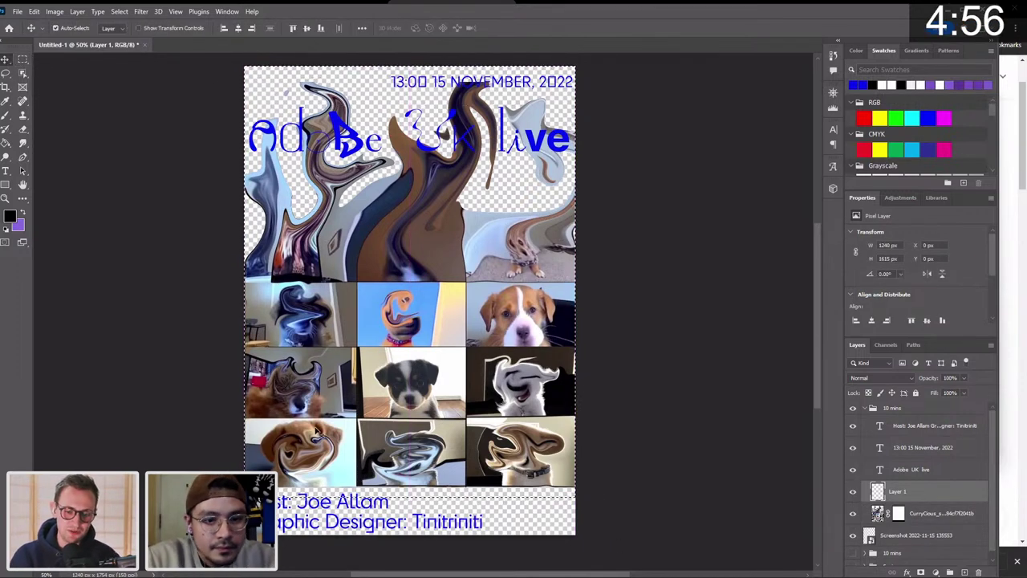
# Check the host credits text's font weight, leaving it unchanged in Cy Regular.
pyautogui.click(379, 530)
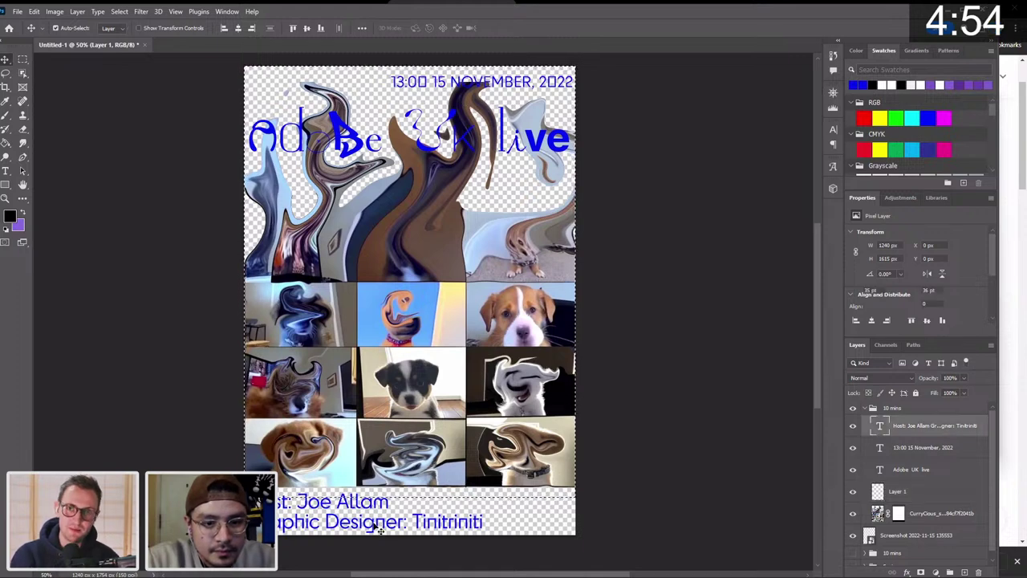
pyautogui.doubleClick(424, 522)
pyautogui.click(468, 522)
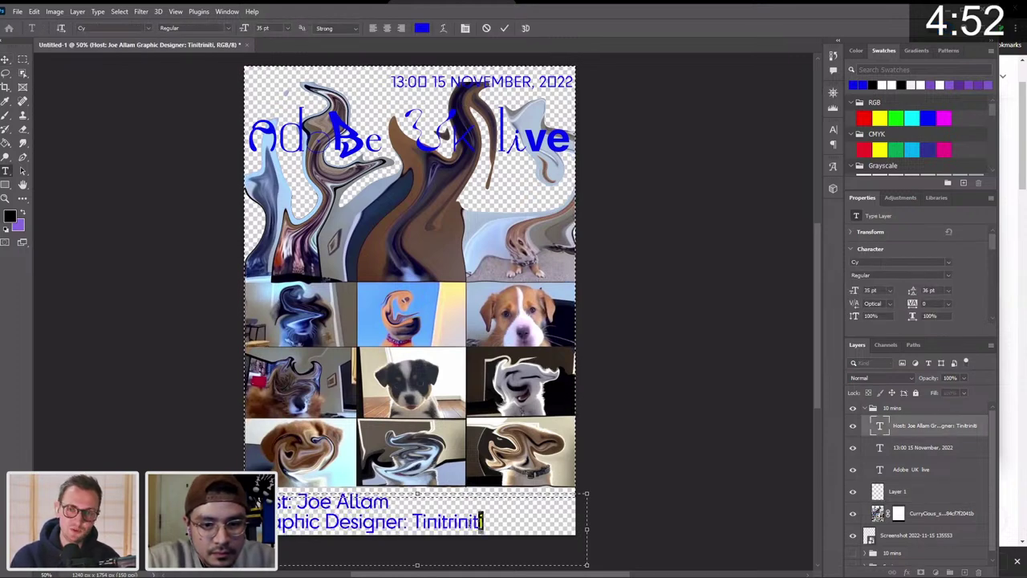
pyautogui.moveTo(481, 522); pyautogui.dragTo(413, 522)
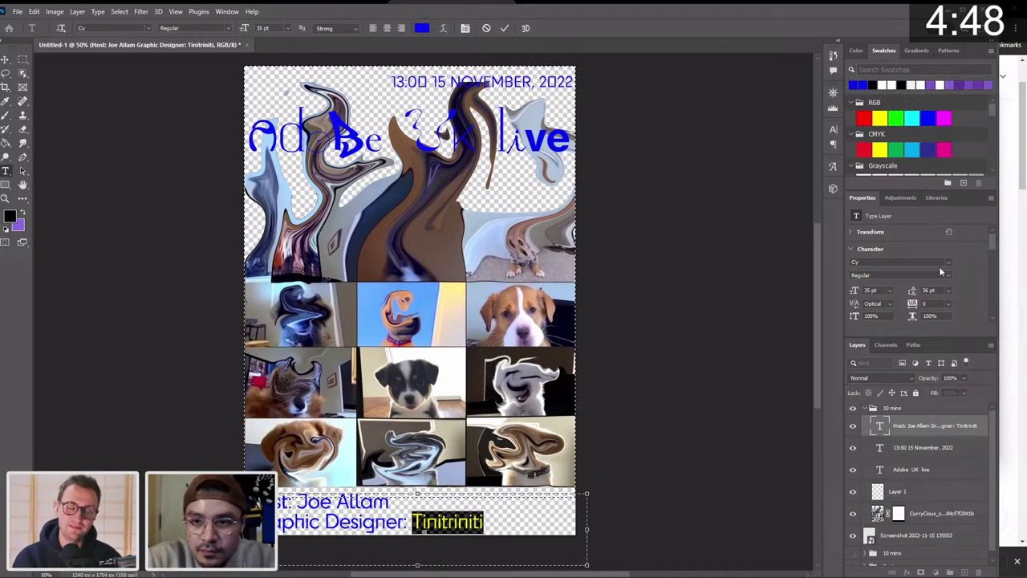
pyautogui.click(948, 275)
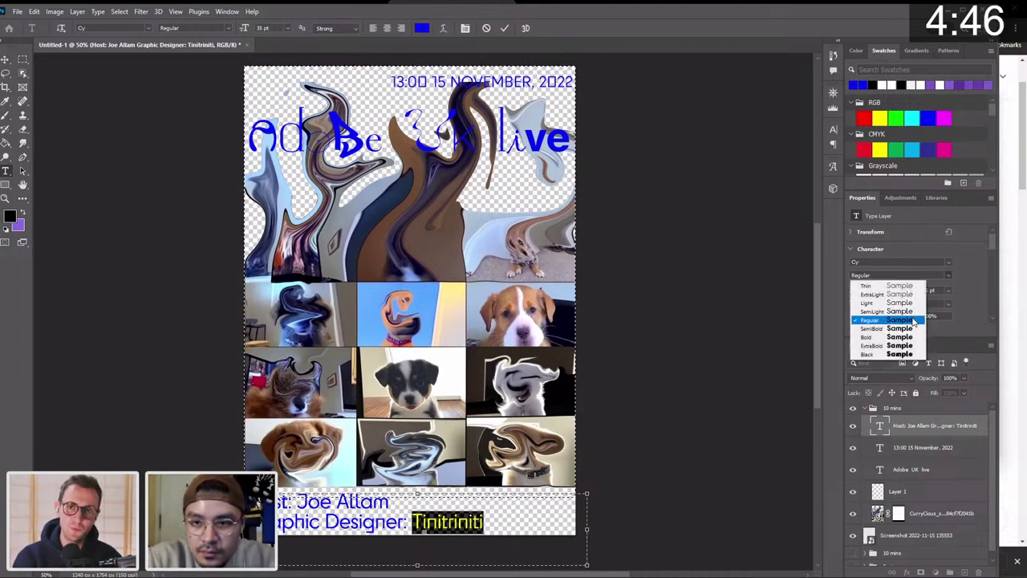
pyautogui.click(973, 276)
pyautogui.scroll(-5, 973, 276)
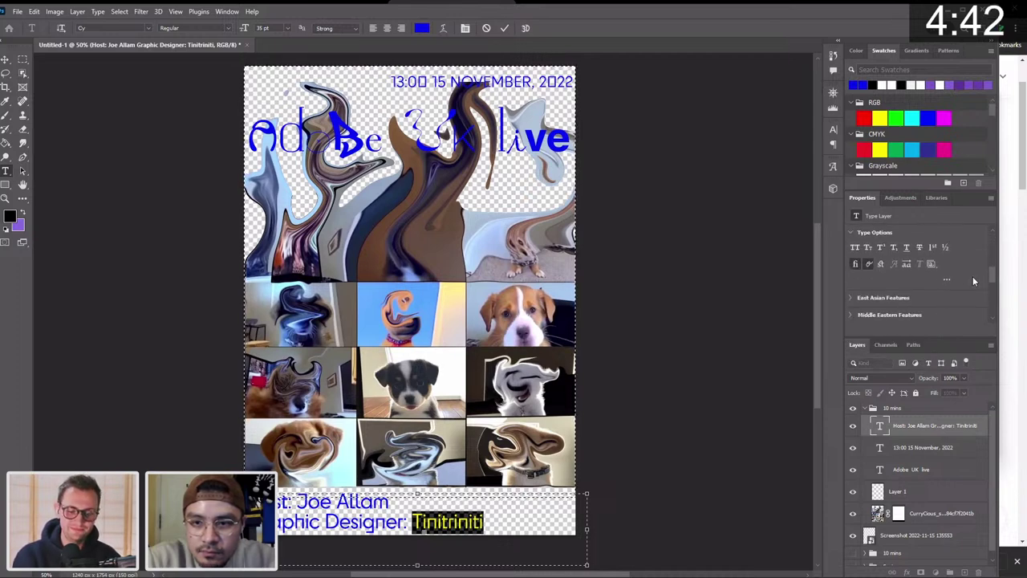
pyautogui.scroll(-2, 972, 276)
pyautogui.click(360, 515)
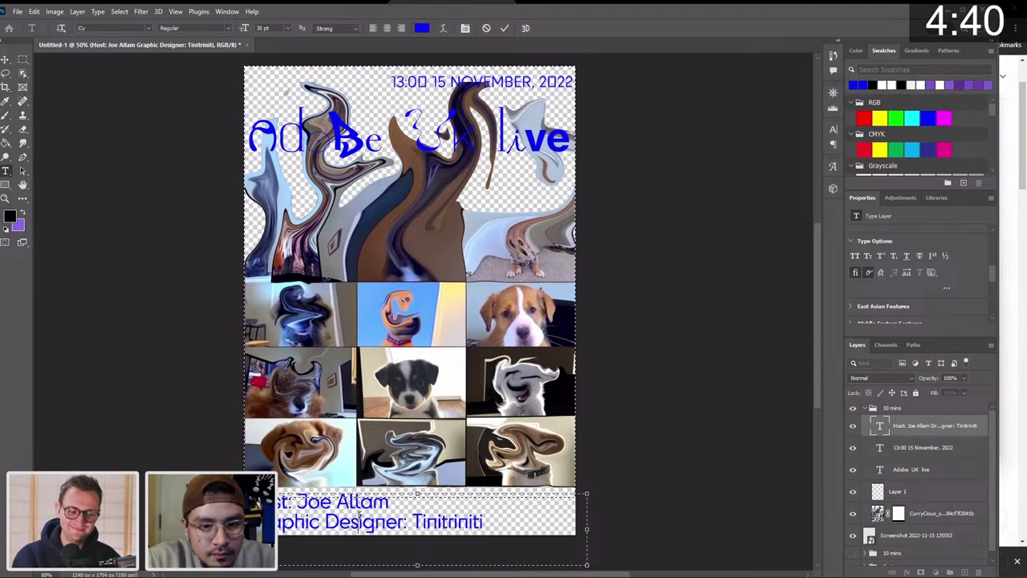
pyautogui.click(6, 59)
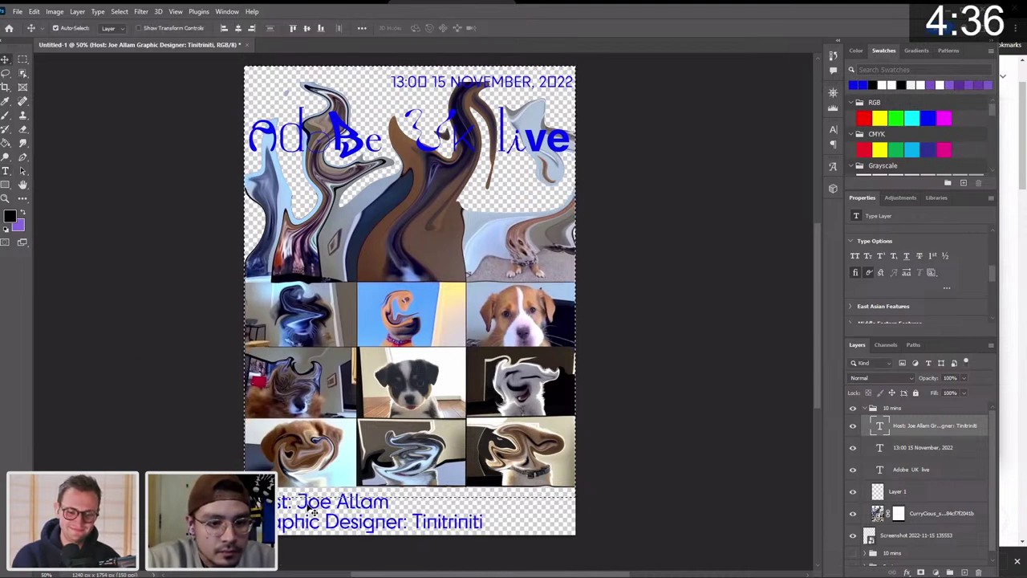
pyautogui.doubleClick(313, 513)
# Widen the Host credit text's letter tracking to 60 in the Character properties.
pyautogui.click(7, 60)
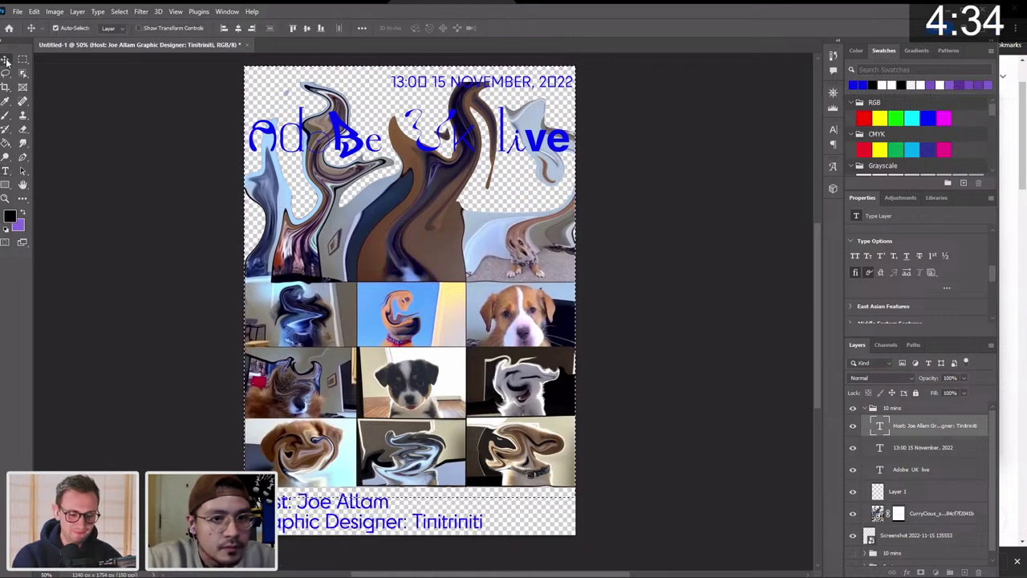
pyautogui.click(671, 412)
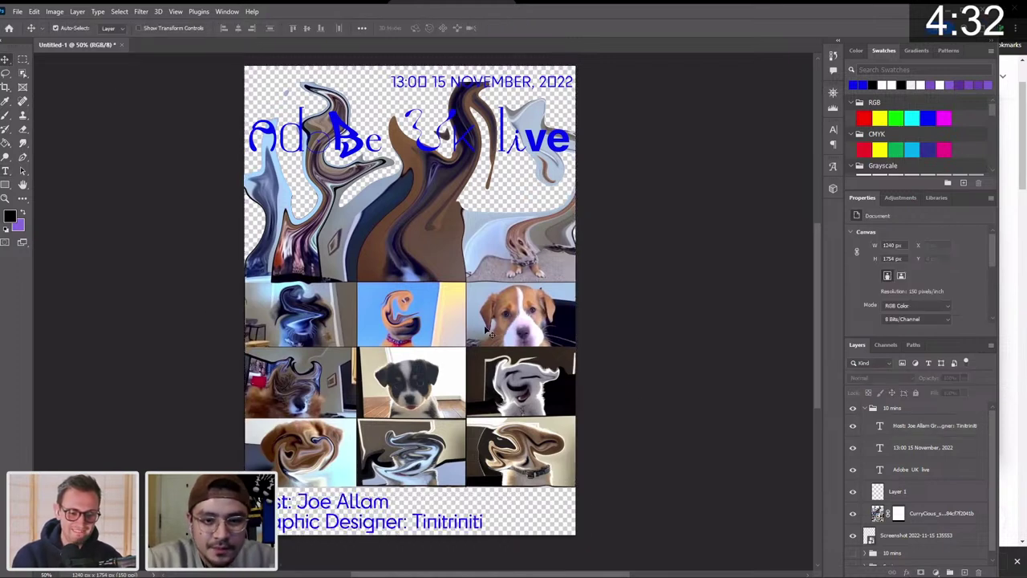
pyautogui.scroll(1, 489, 331)
pyautogui.scroll(-3, 433, 401)
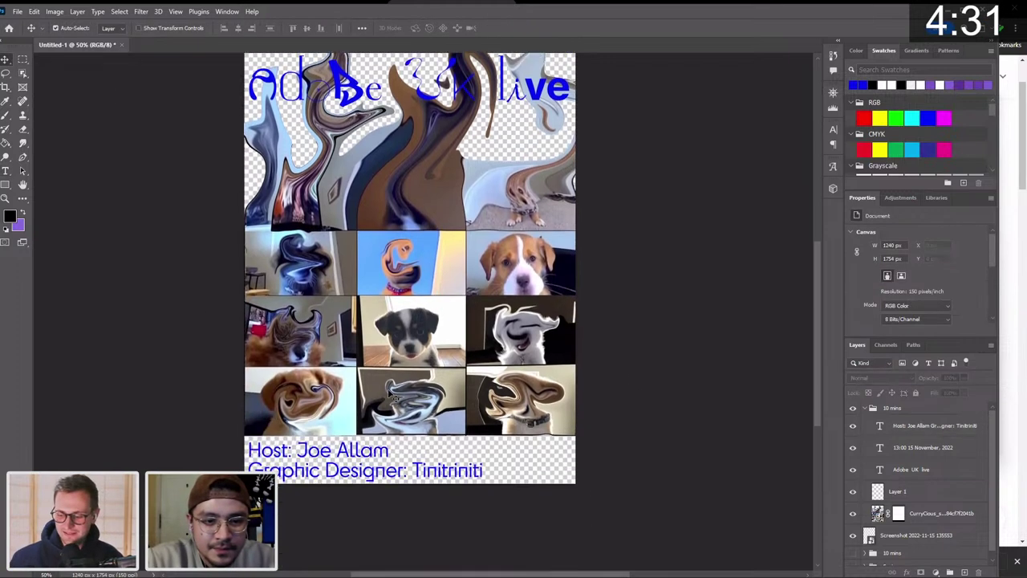
pyautogui.click(367, 477)
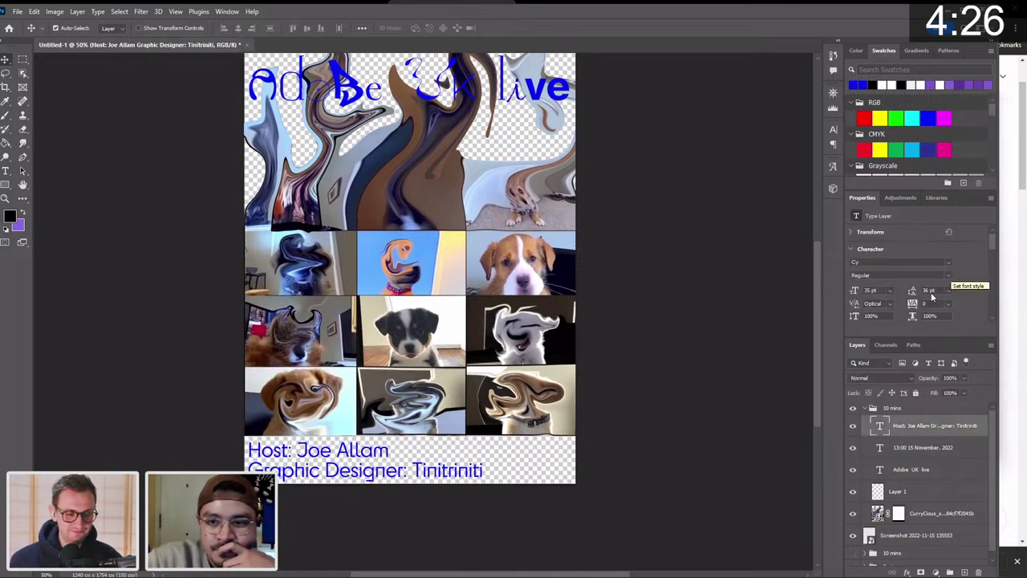
pyautogui.moveTo(909, 308); pyautogui.dragTo(913, 311)
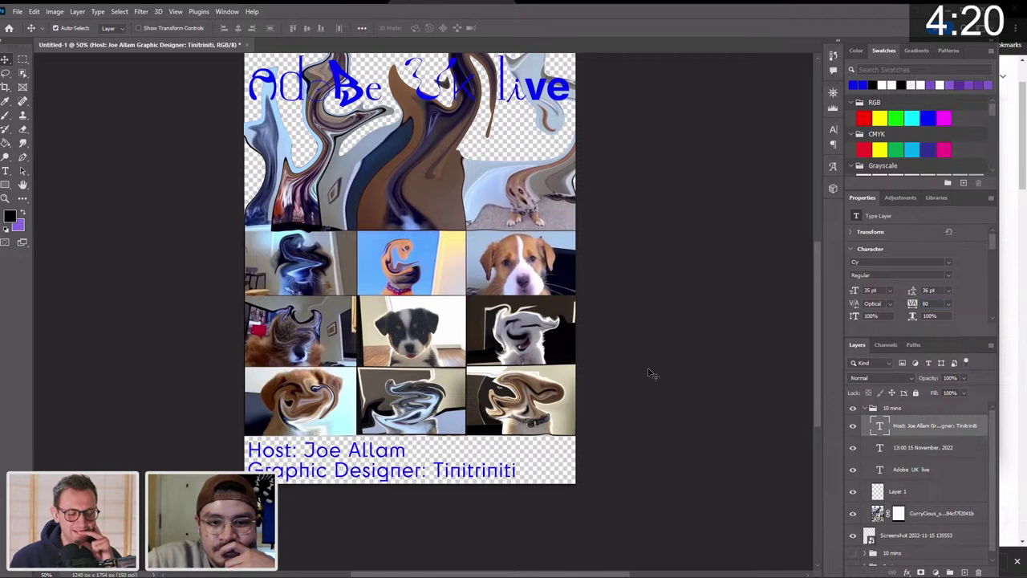
pyautogui.click(651, 373)
pyautogui.scroll(1, 651, 373)
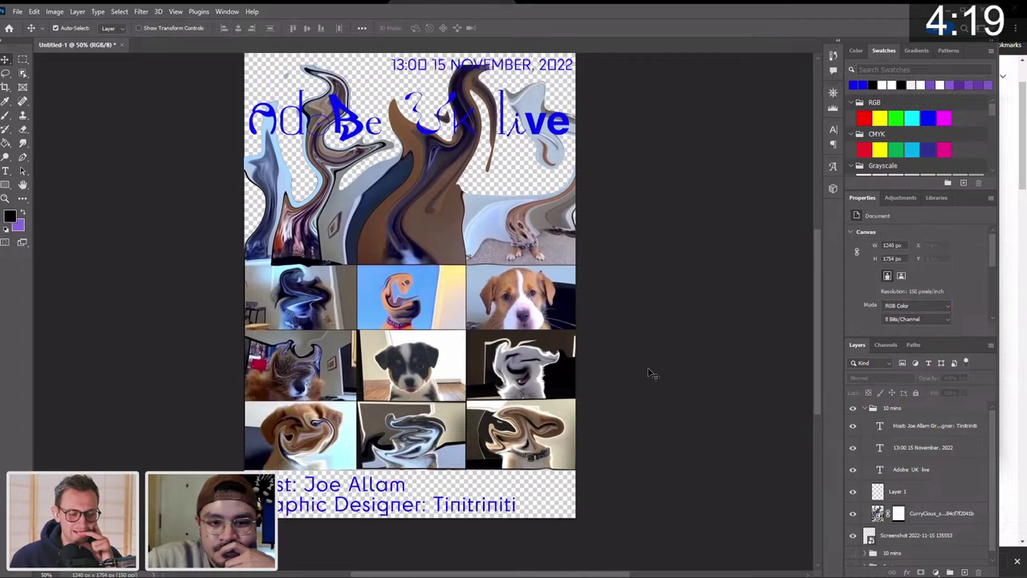
pyautogui.click(393, 495)
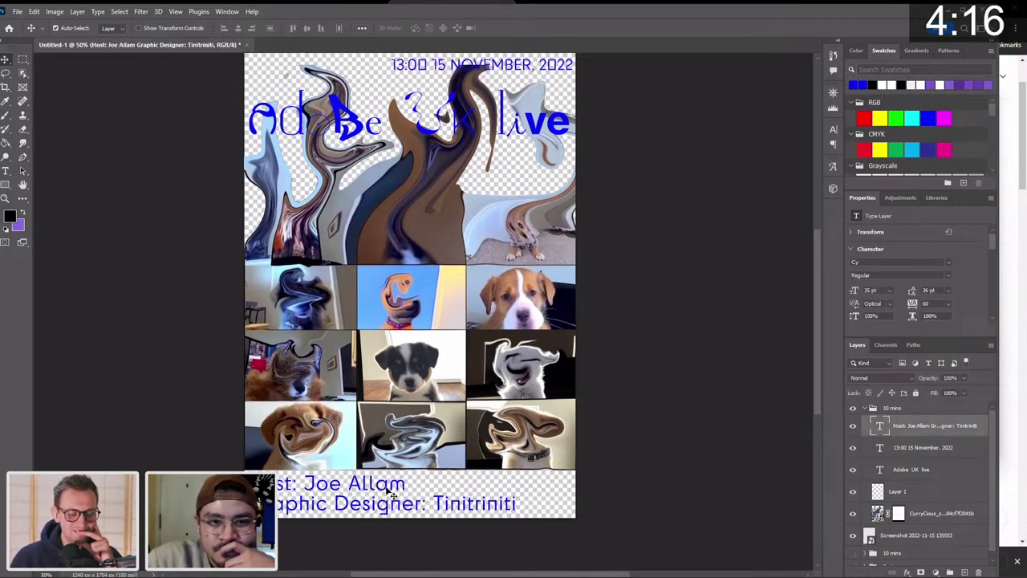
pyautogui.scroll(3, 450, 241)
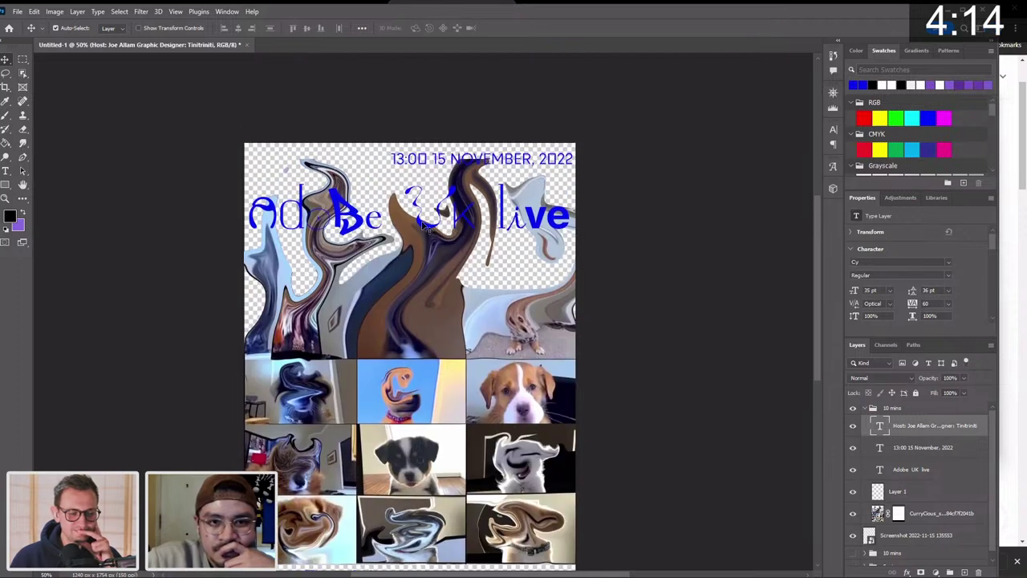
pyautogui.click(425, 227)
# Free-transform the Adobe UK live title to stretch it taller and raise it slightly.
pyautogui.hotkey('ctrl', 't')
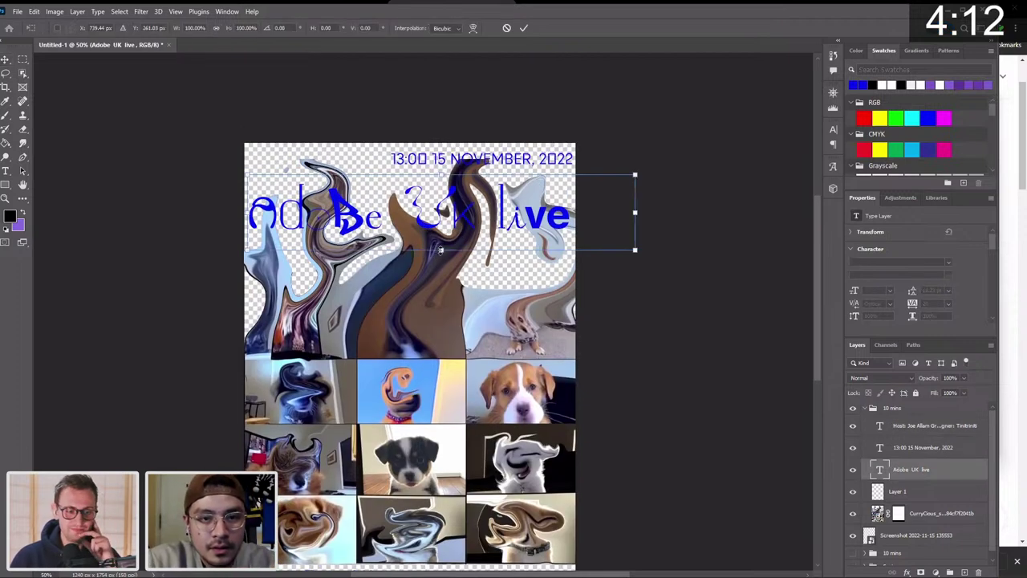
pyautogui.moveTo(441, 250); pyautogui.dragTo(451, 274)
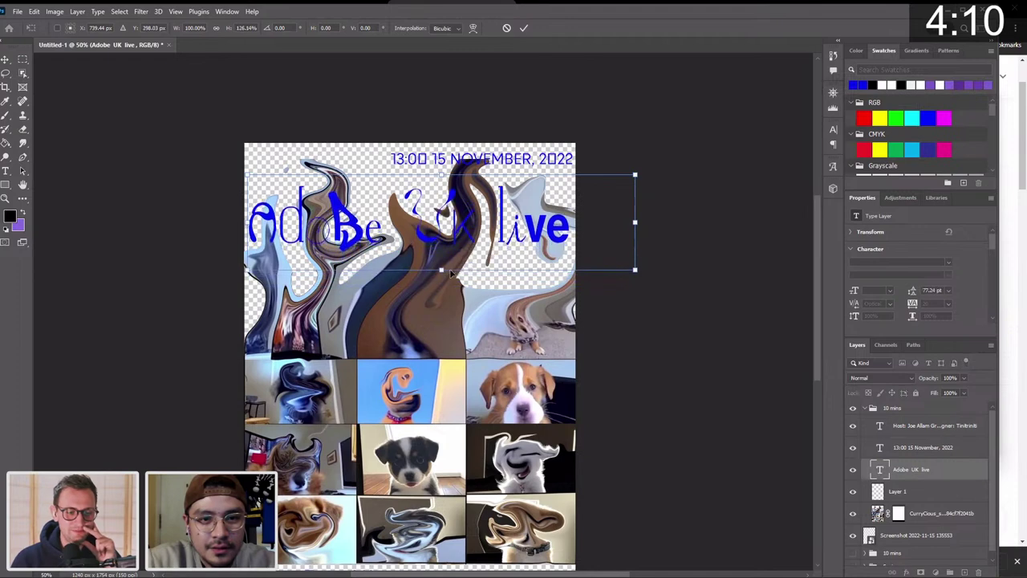
pyautogui.moveTo(466, 224); pyautogui.dragTo(471, 215)
pyautogui.press('Return')
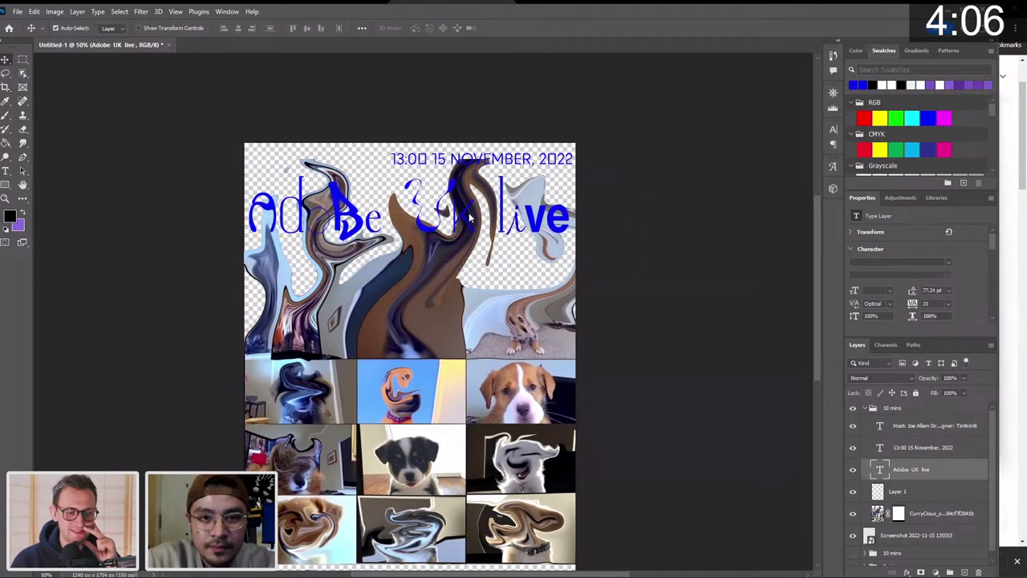
# Zoom out to the whole poster and nudge the 13:00 15 November, 2022 date up.
pyautogui.scroll(-3, 470, 216)
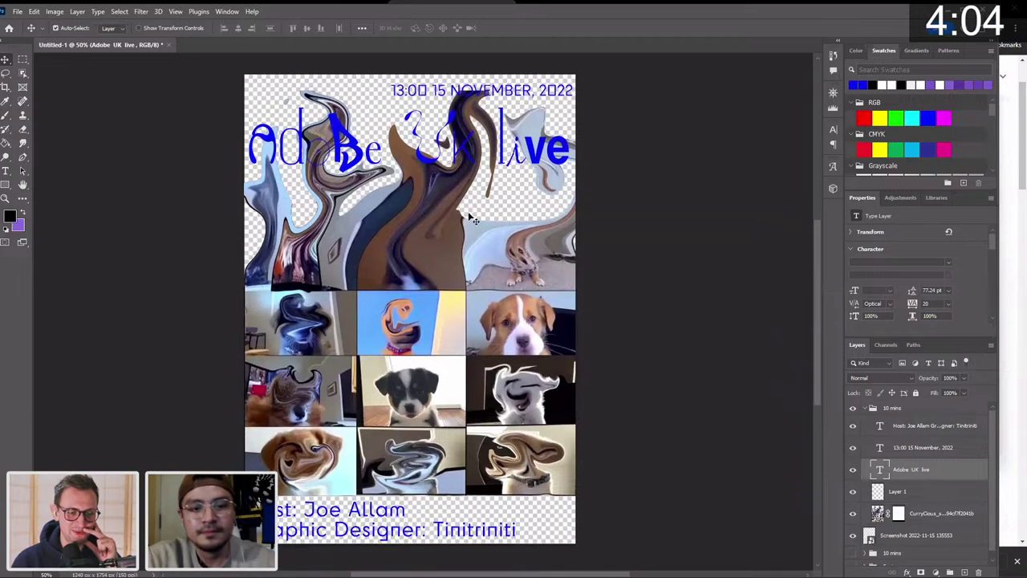
pyautogui.press('z')
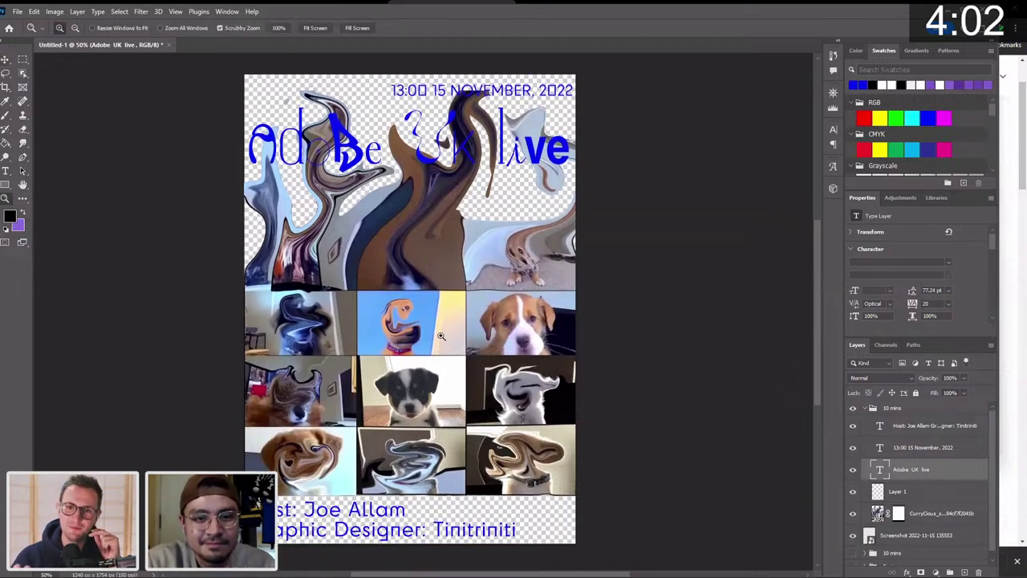
pyautogui.moveTo(440, 335); pyautogui.dragTo(432, 333)
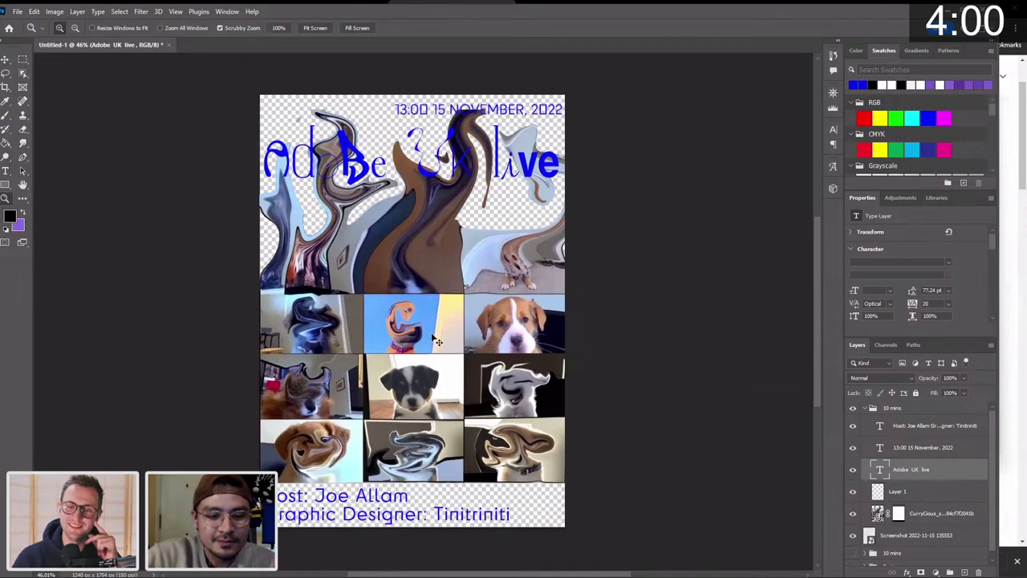
pyautogui.press('v')
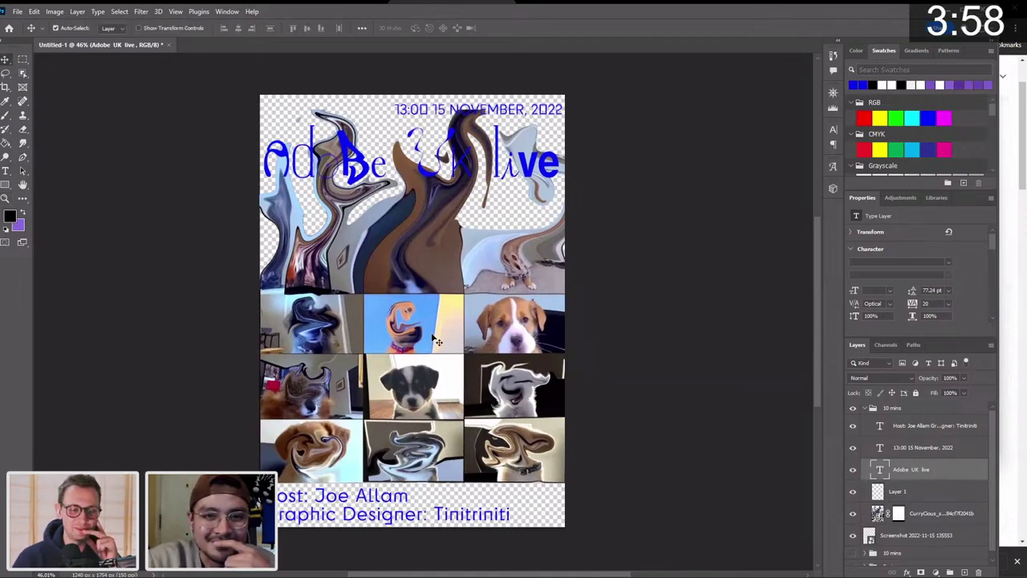
pyautogui.click(553, 117)
pyautogui.press('Up')
pyautogui.press('Up')
pyautogui.press('Up')
pyautogui.press('Up')
pyautogui.press('Up')
pyautogui.press('Up')
pyautogui.press('Up')
pyautogui.press('Up')
pyautogui.press('Up')
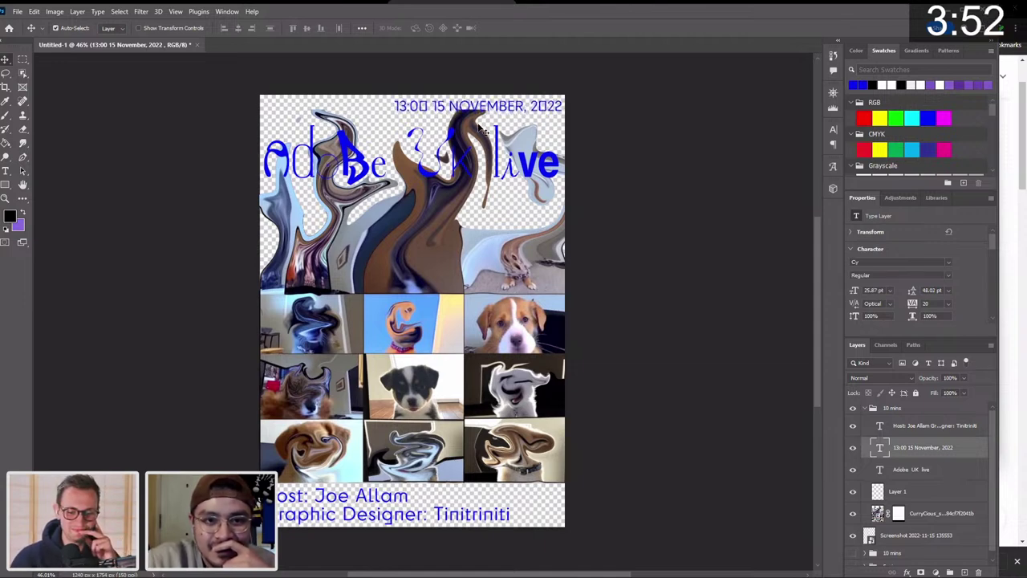
pyautogui.click(453, 141)
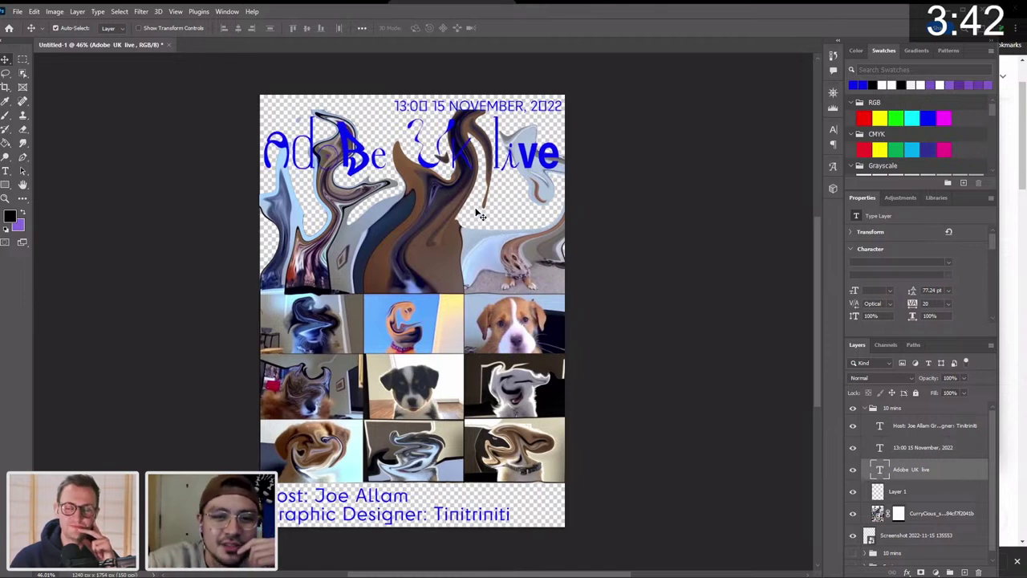
# Hide the empty Layer 1 above the puppy screenshot.
pyautogui.click(442, 313)
pyautogui.scroll(-2, 442, 313)
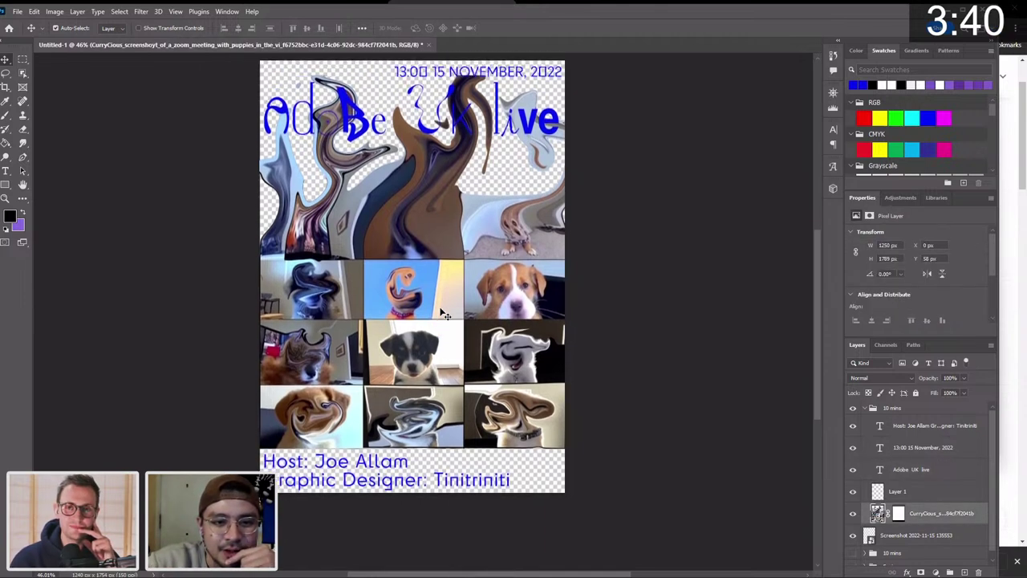
pyautogui.scroll(1, 442, 313)
pyautogui.click(910, 492)
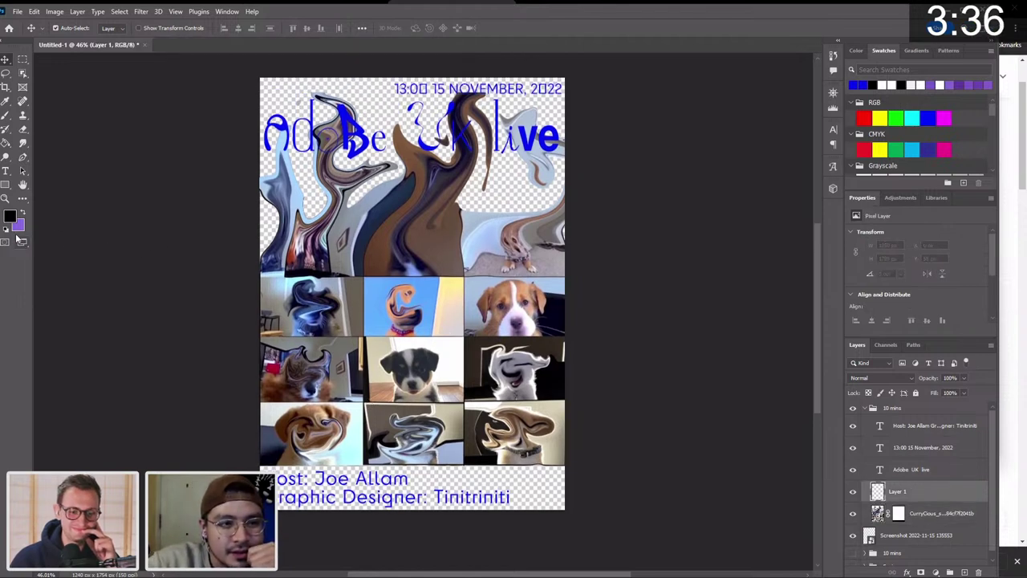
pyautogui.click(853, 491)
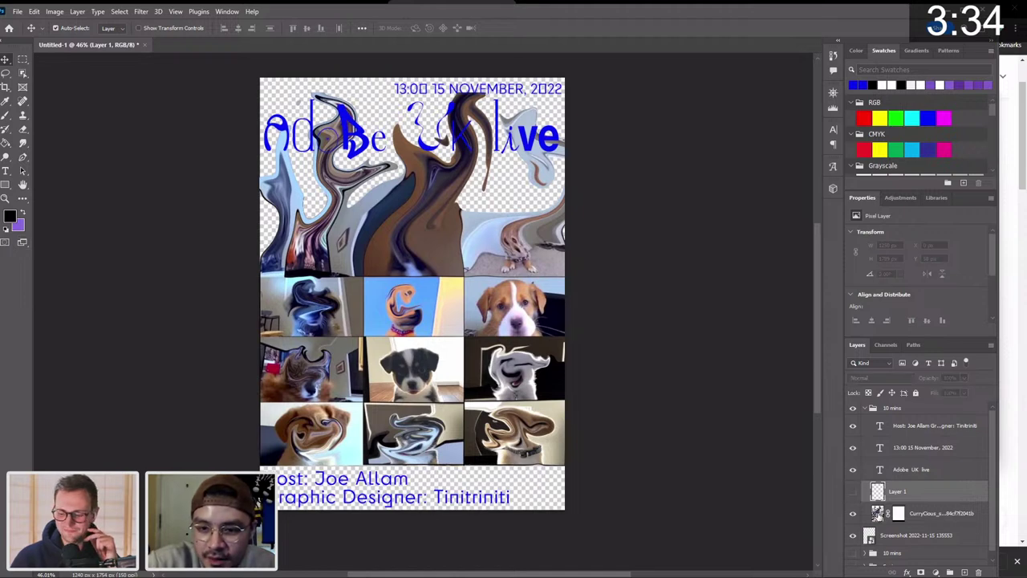
# Duplicate the puppy screenshot layer and apply Motion Blur at angle -8, distance 169 pixels.
pyautogui.click(877, 514)
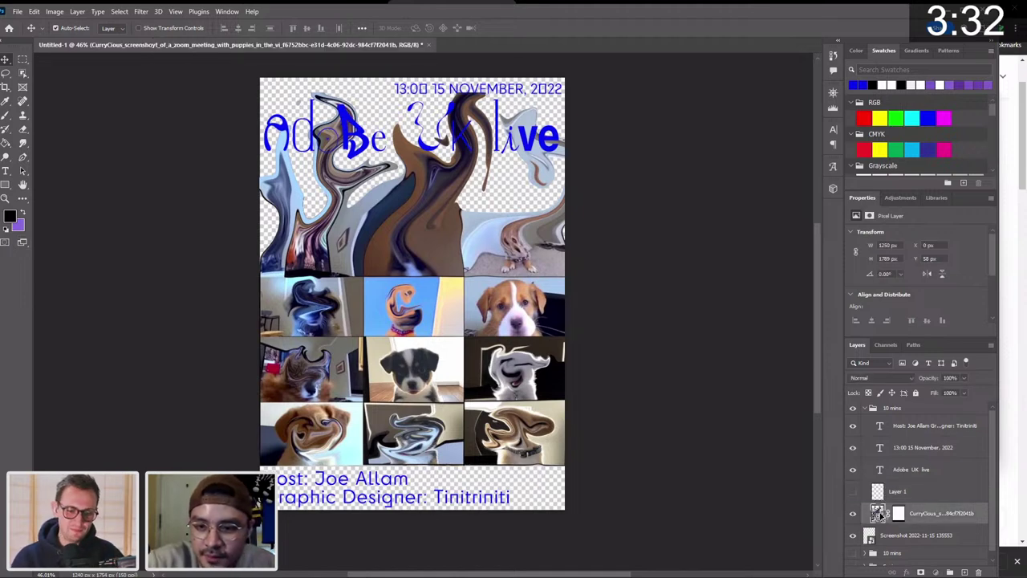
pyautogui.hotkey('ctrl', 'j')
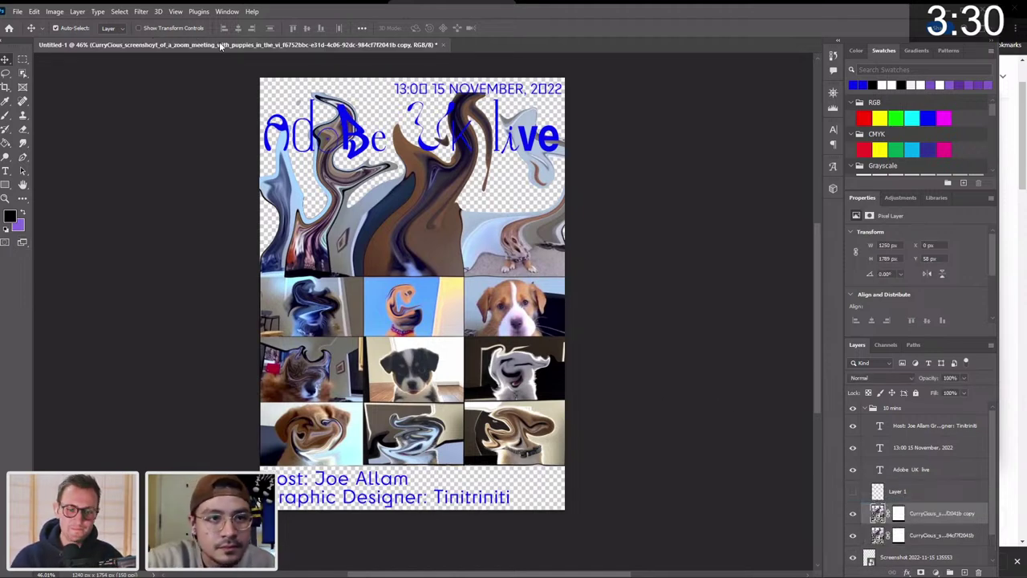
pyautogui.click(146, 13)
pyautogui.moveTo(240, 149)
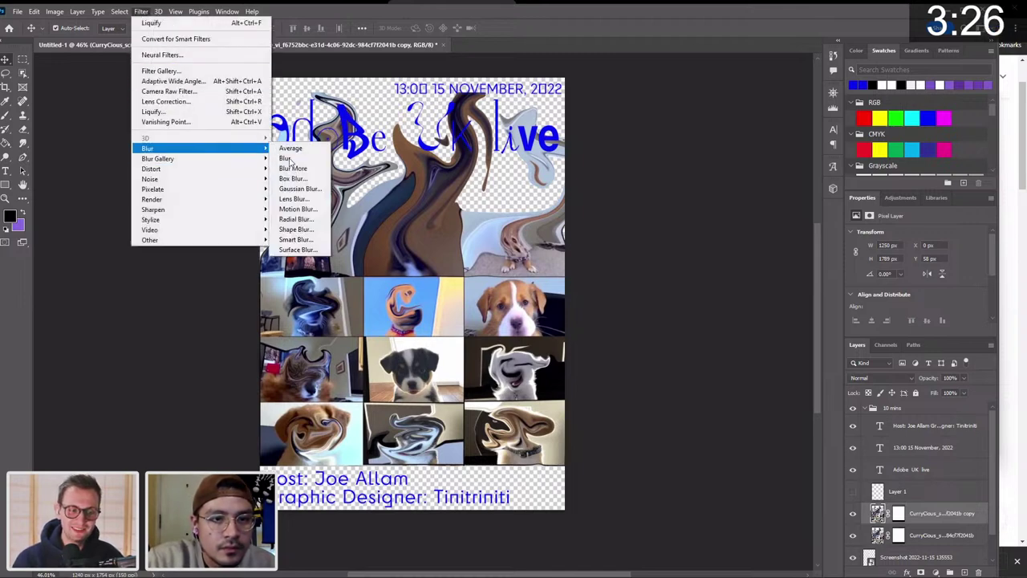
pyautogui.click(297, 209)
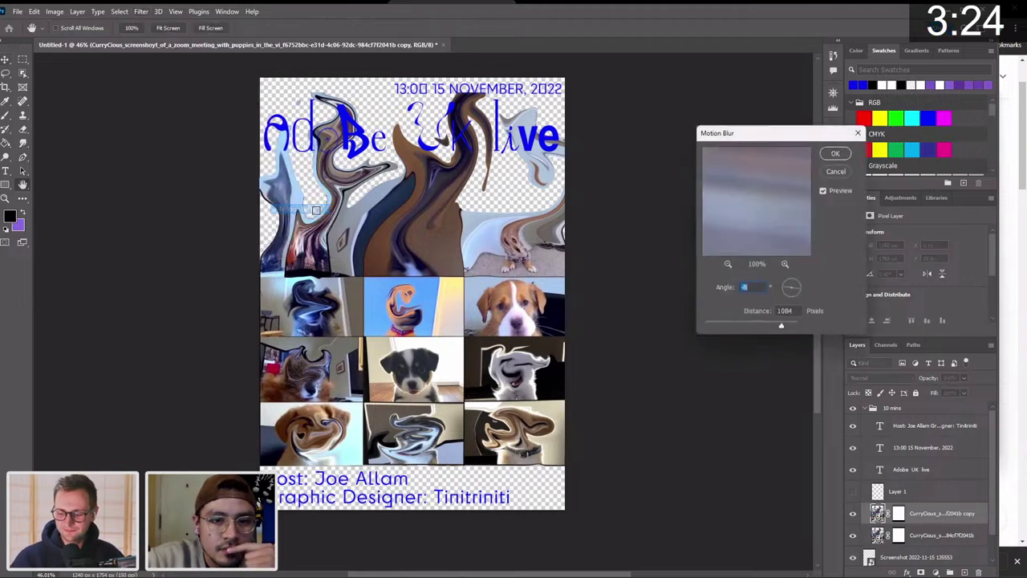
pyautogui.click(762, 326)
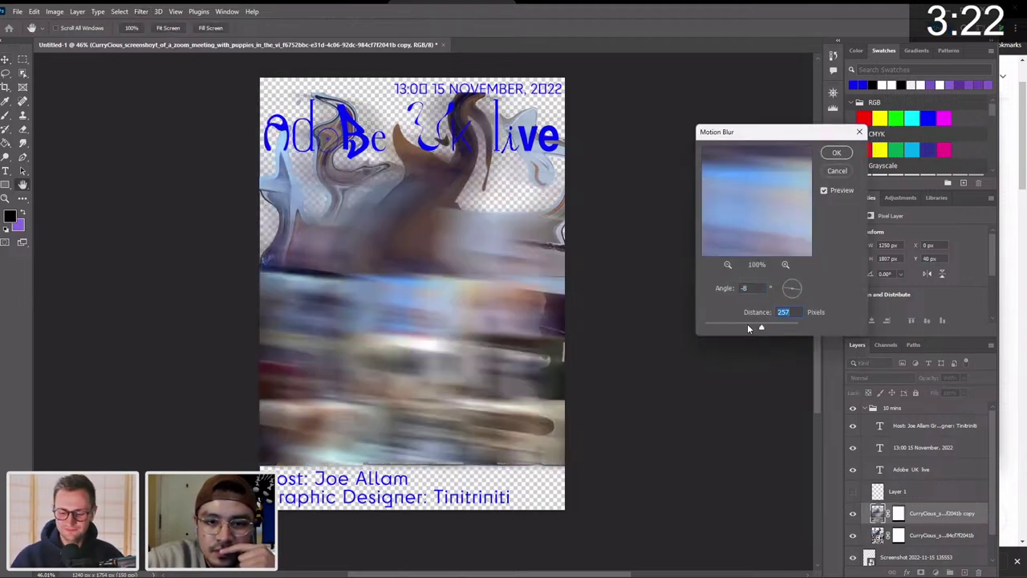
pyautogui.click(747, 328)
pyautogui.moveTo(744, 327); pyautogui.dragTo(752, 327)
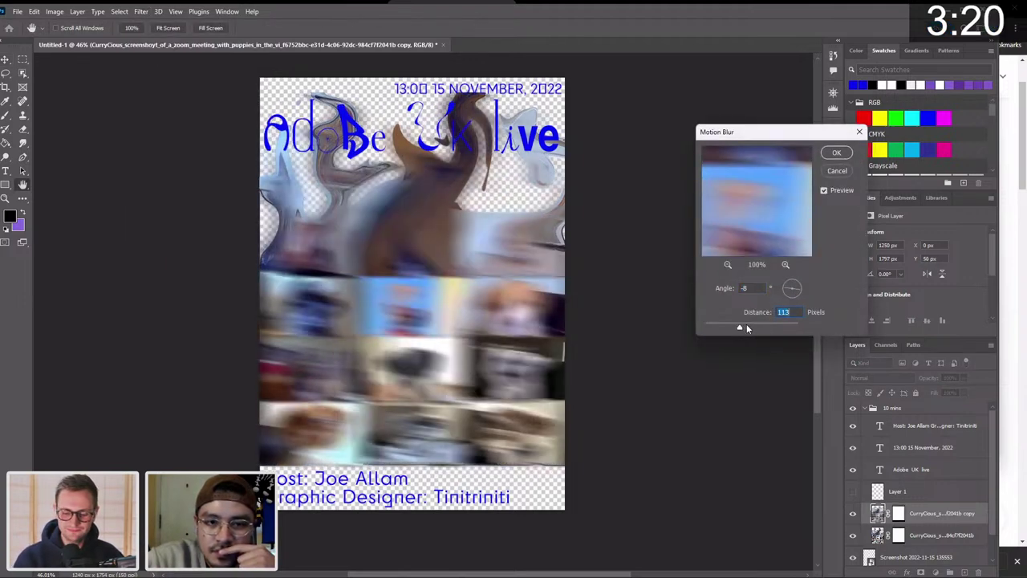
pyautogui.click(748, 327)
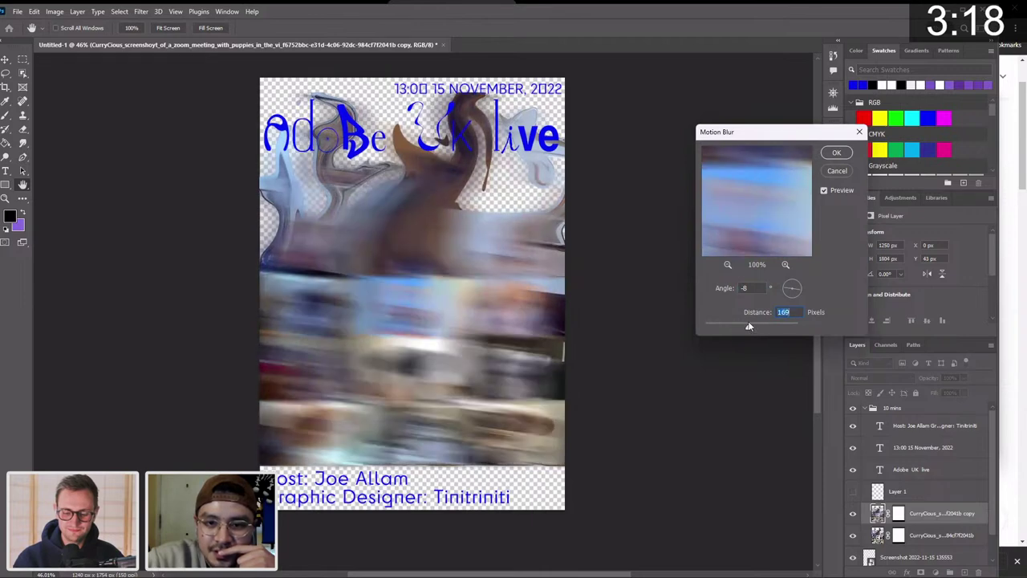
pyautogui.click(837, 152)
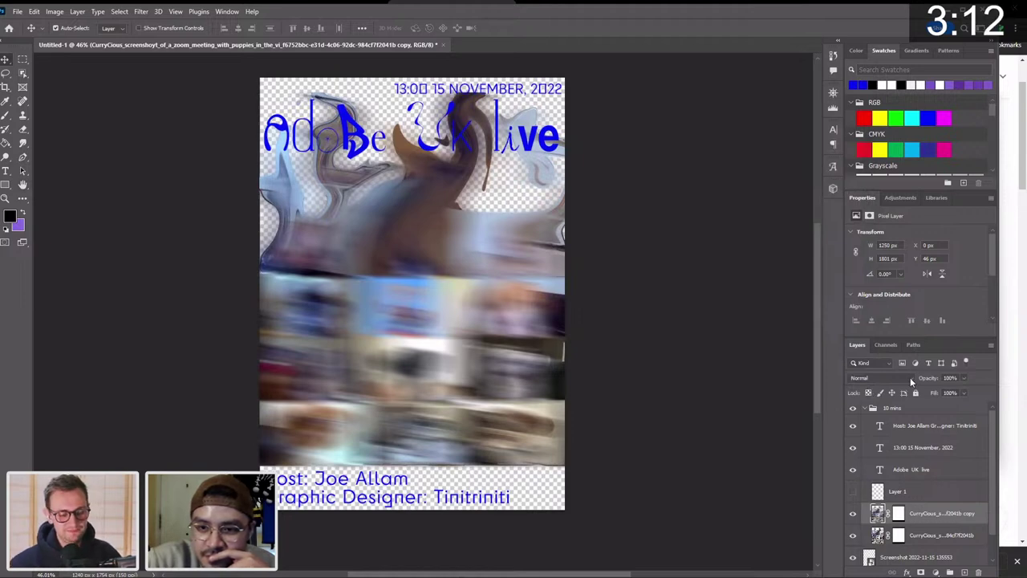
# Set the blurred copy to Difference blending, then select both puppy layers together.
pyautogui.click(882, 377)
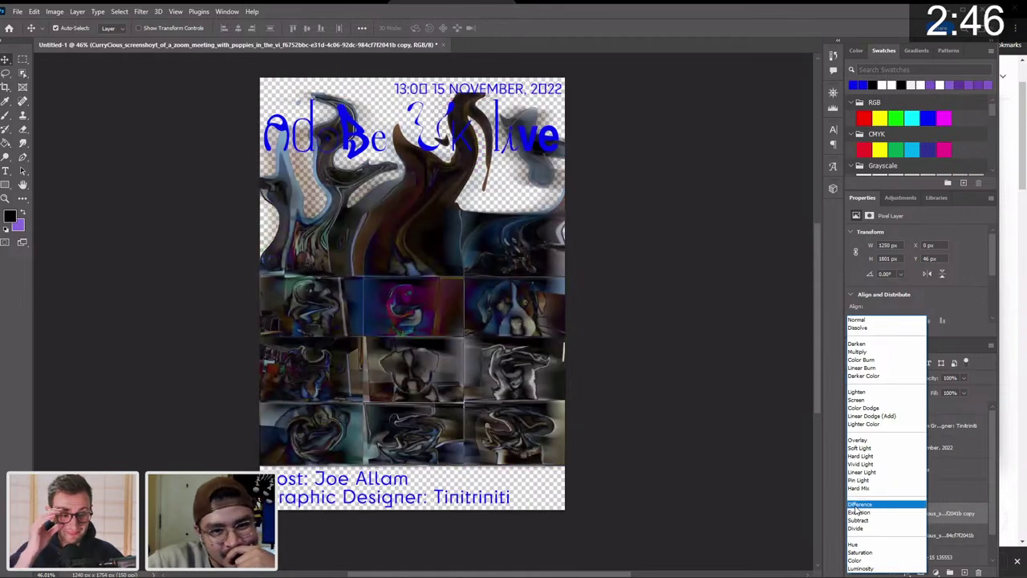
pyautogui.click(856, 507)
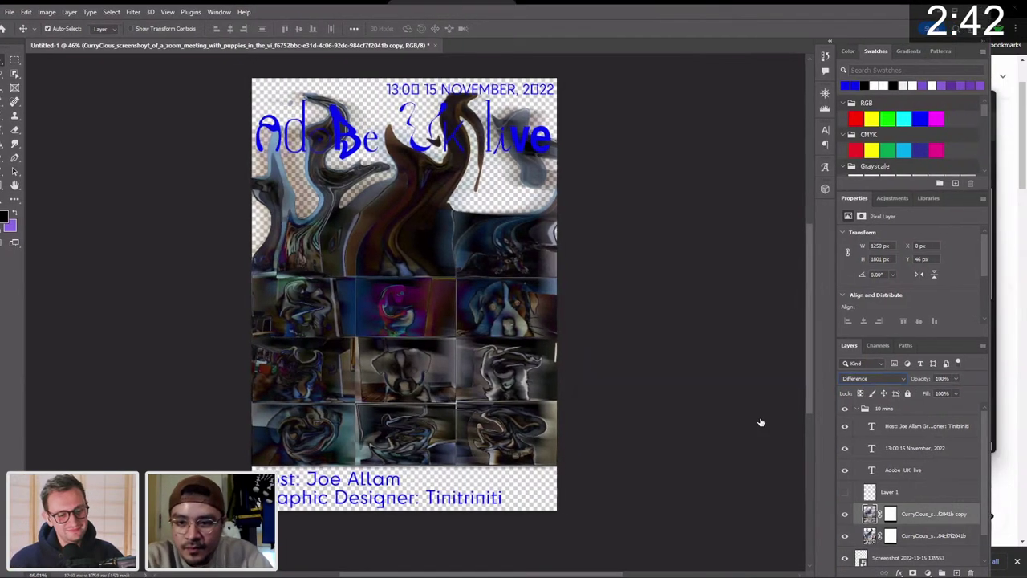
pyautogui.click(928, 536)
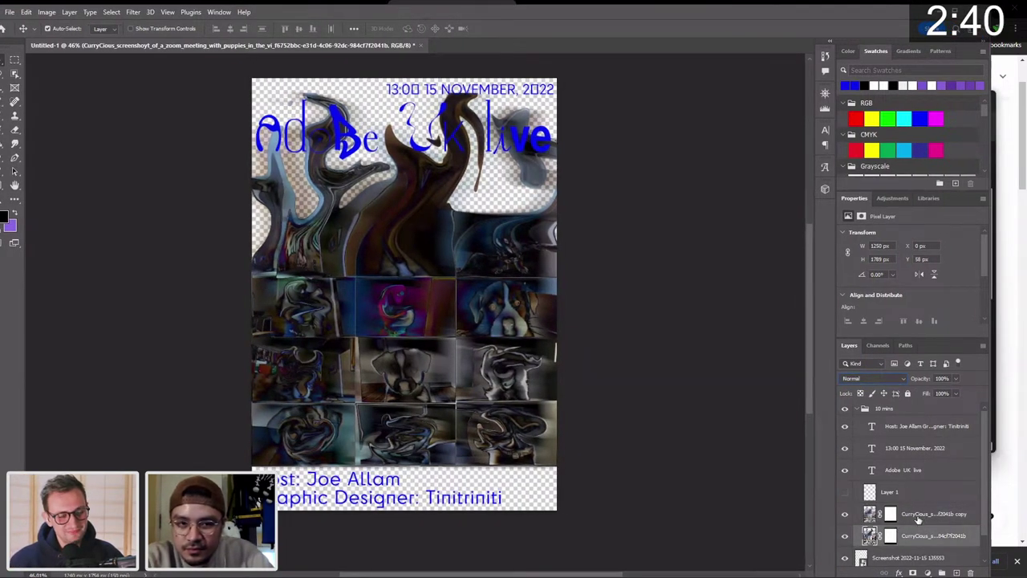
pyautogui.click(918, 517)
pyautogui.keyDown('shift'); pyautogui.click(920, 537); pyautogui.keyUp('shift')
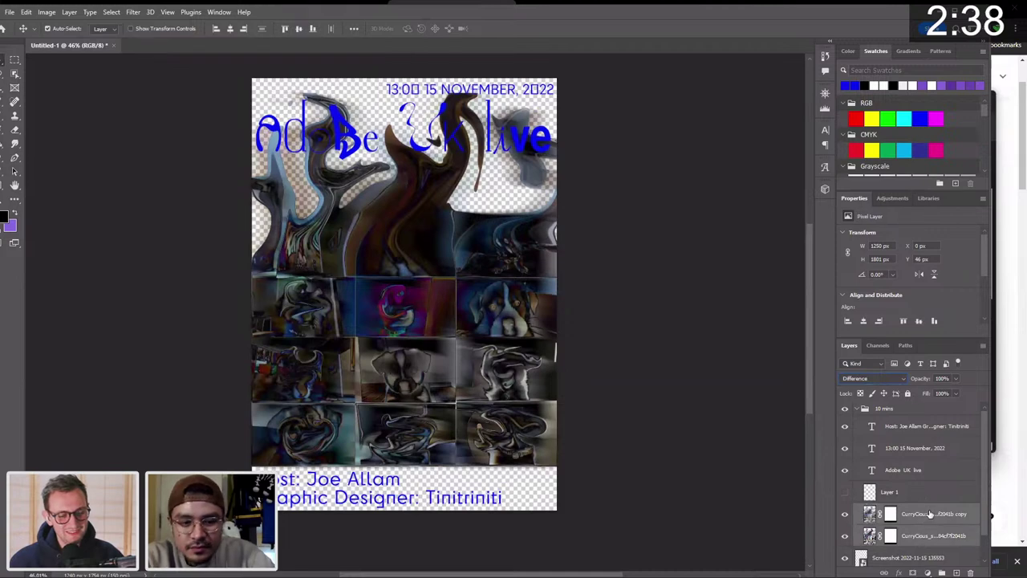
pyautogui.click(927, 514)
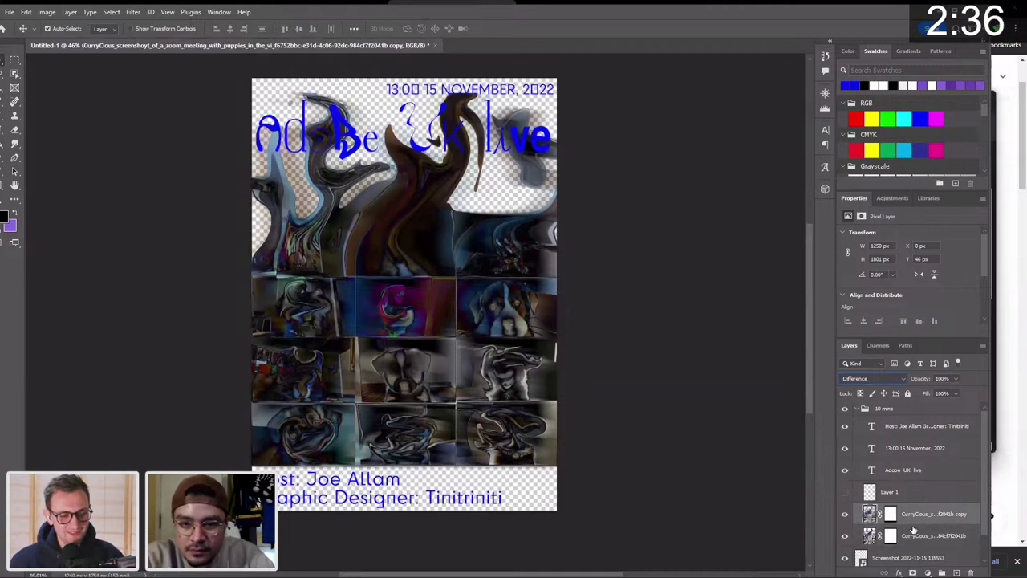
pyautogui.keyDown('shift'); pyautogui.click(920, 527); pyautogui.keyUp('shift')
# Merge the two puppy layers, preview blend modes on a duplicate, then undo back to separate layers.
pyautogui.rightClick(920, 527)
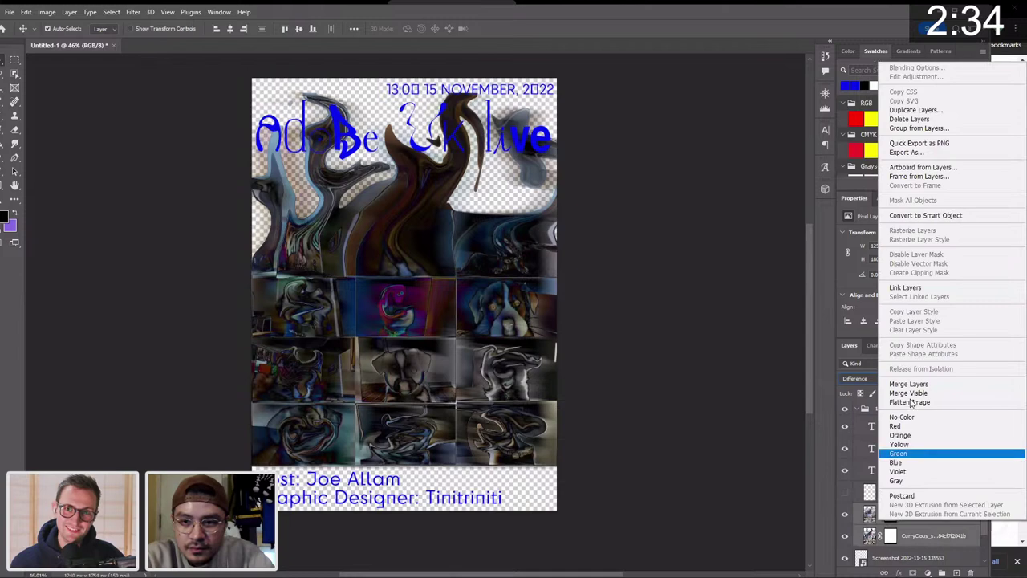
pyautogui.click(934, 385)
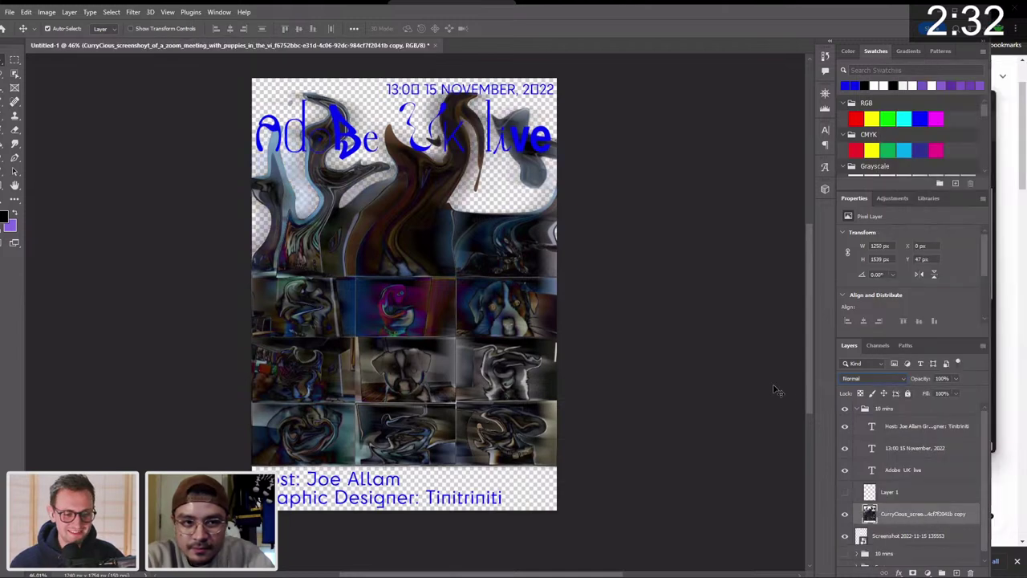
pyautogui.click(921, 513)
pyautogui.hotkey('ctrl', 'j')
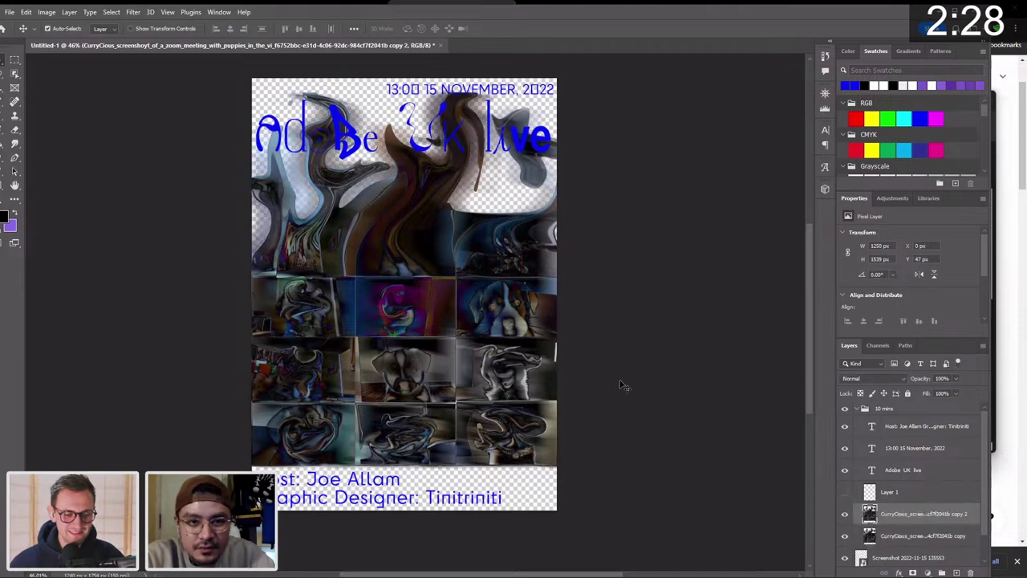
pyautogui.click(857, 378)
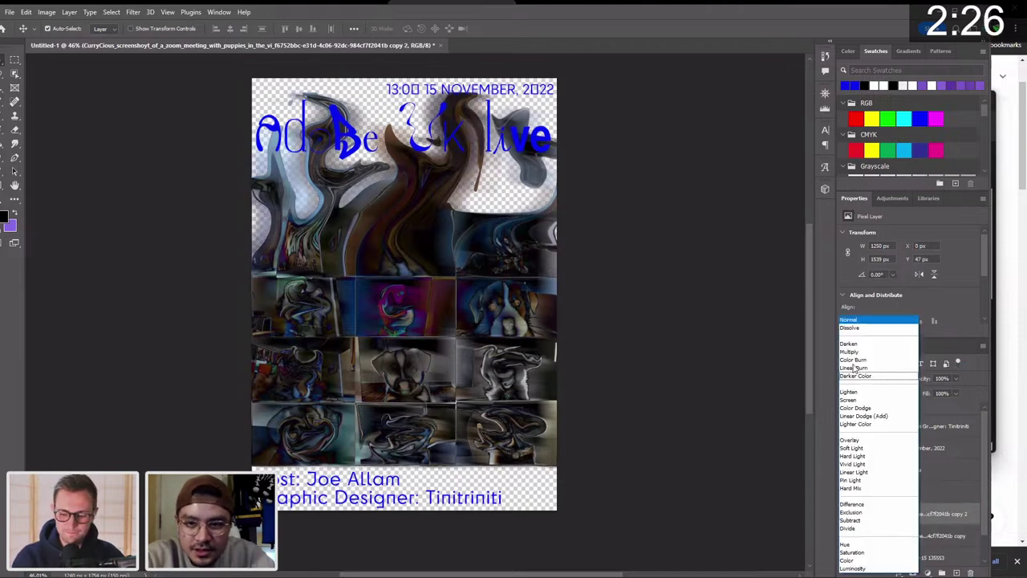
pyautogui.press('Down')
pyautogui.press('Down')
pyautogui.press('Down')
pyautogui.press('Down')
pyautogui.press('Down')
pyautogui.press('Down')
pyautogui.press('Down')
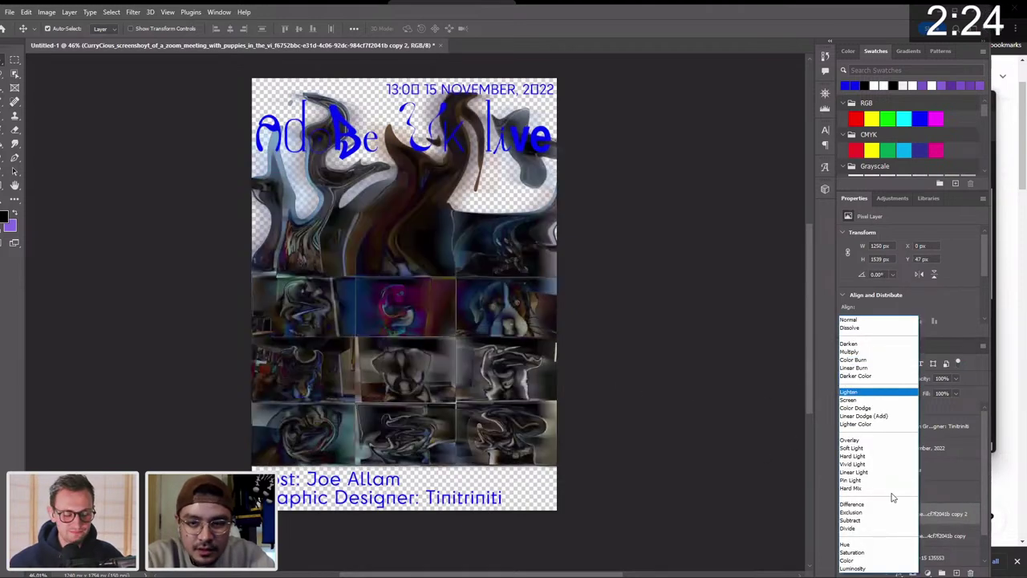
pyautogui.press('Escape')
pyautogui.hotkey('ctrl', 'z')
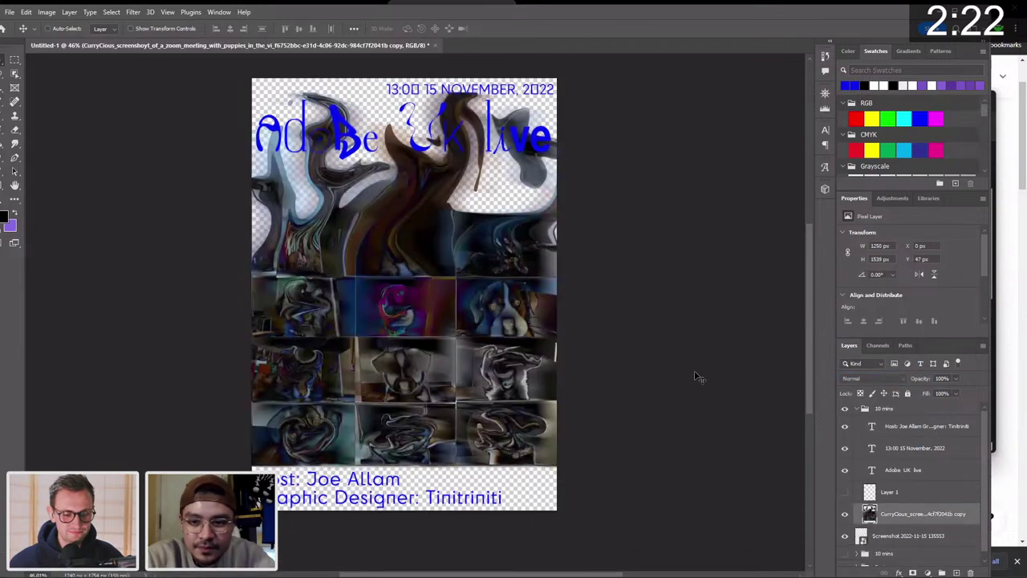
pyautogui.hotkey('ctrl', 'shift', 'z')
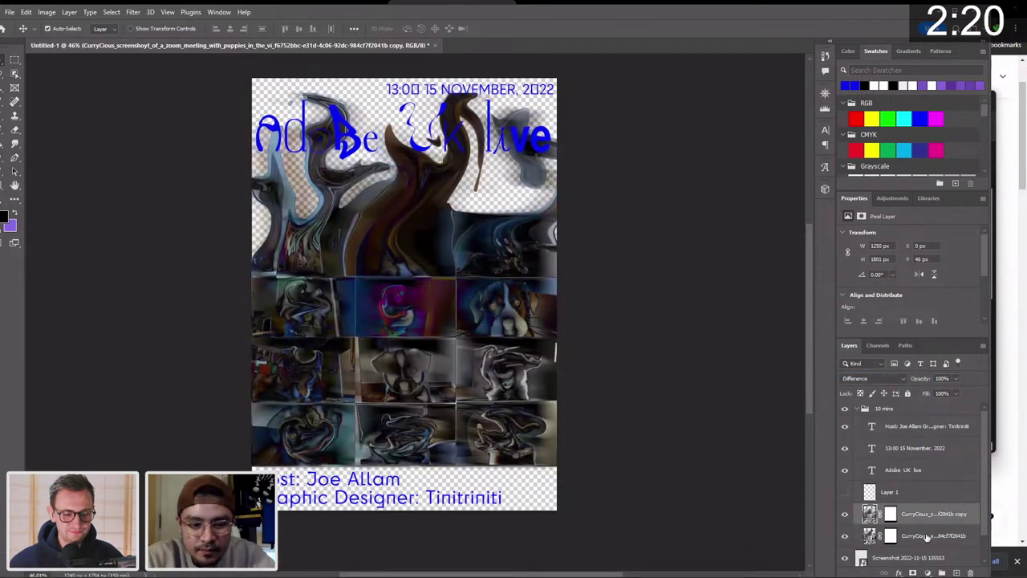
# Copy the lower puppy layer beneath it, then merge the top two puppy layers.
pyautogui.moveTo(927, 536); pyautogui.dragTo(859, 554)
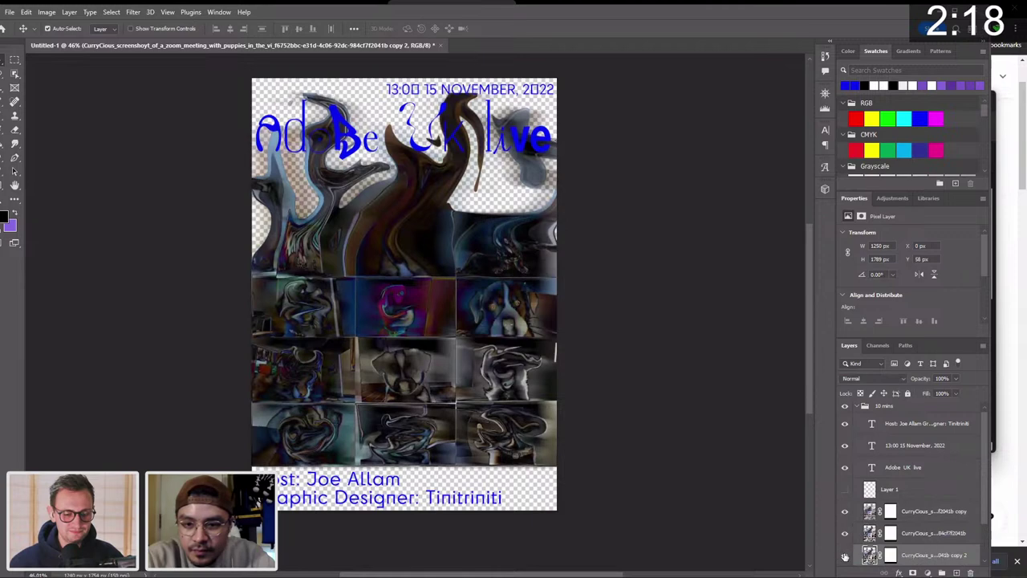
pyautogui.keyDown('shift'); pyautogui.click(944, 512); pyautogui.keyUp('shift')
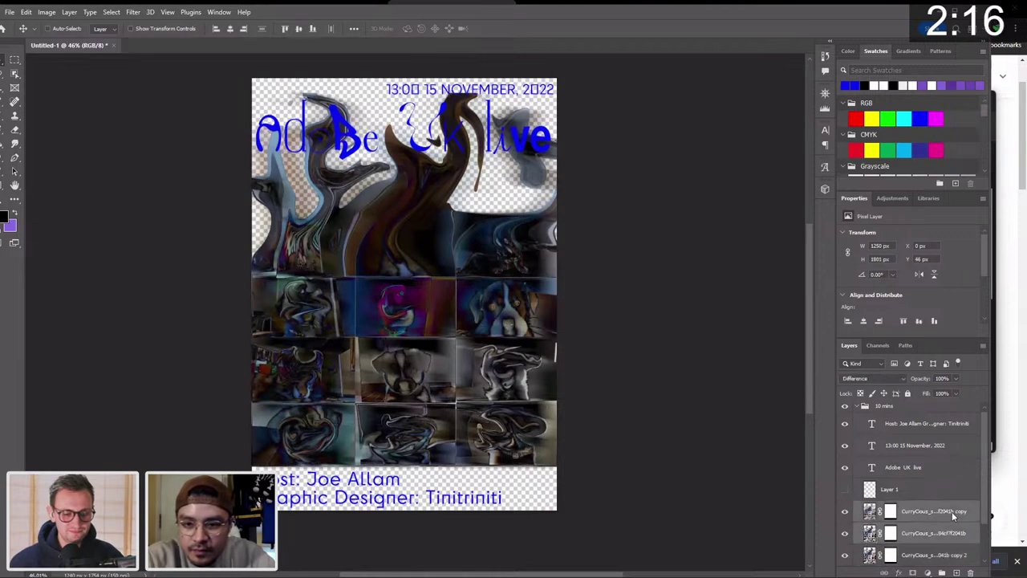
pyautogui.rightClick(944, 512)
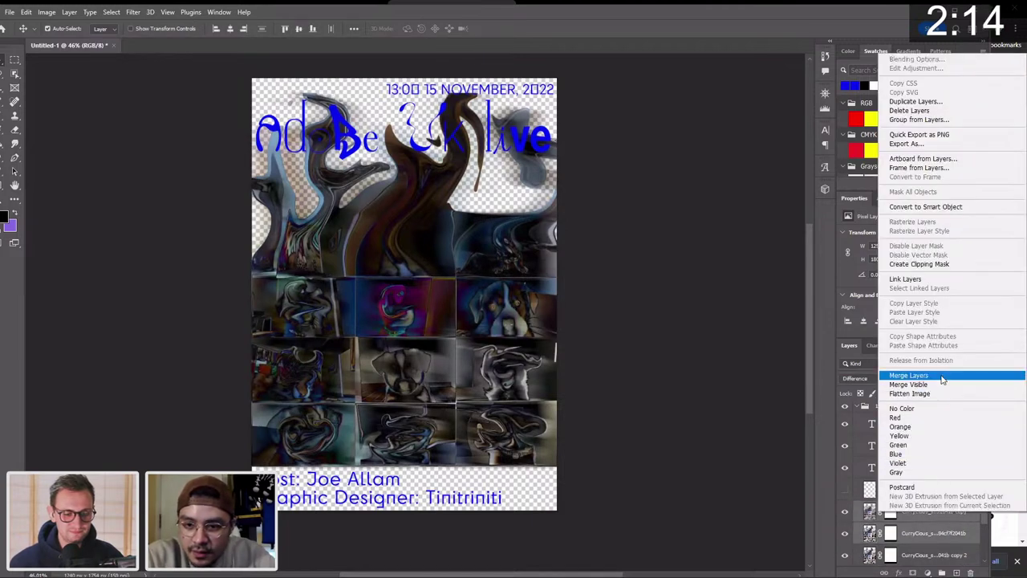
pyautogui.click(943, 380)
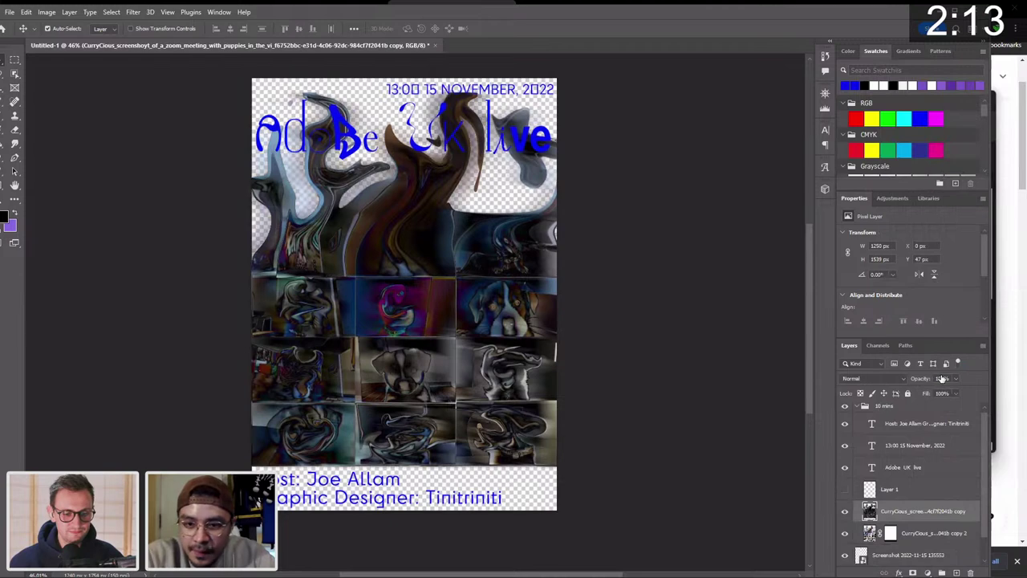
pyautogui.click(907, 534)
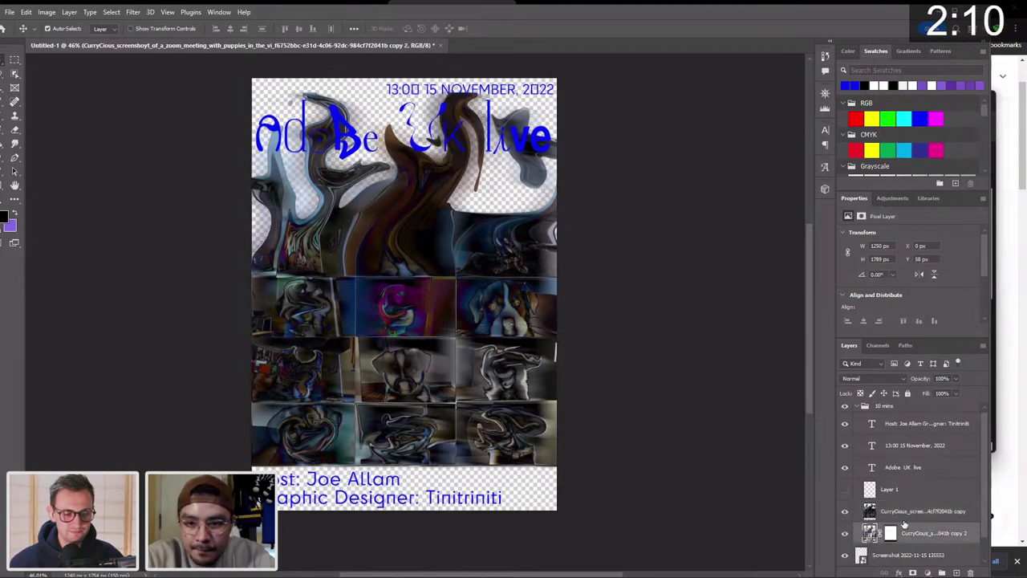
pyautogui.click(903, 519)
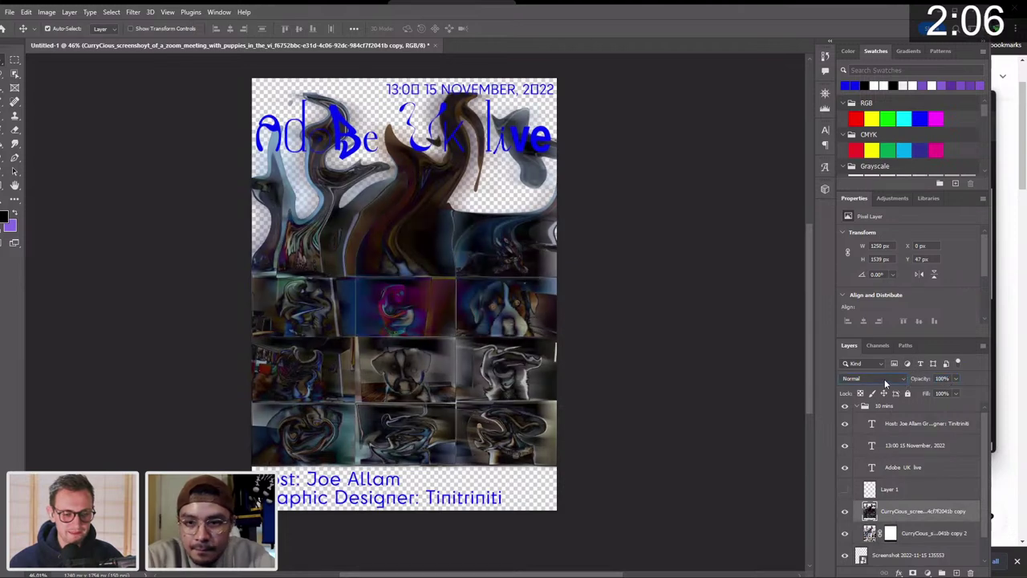
pyautogui.click(881, 379)
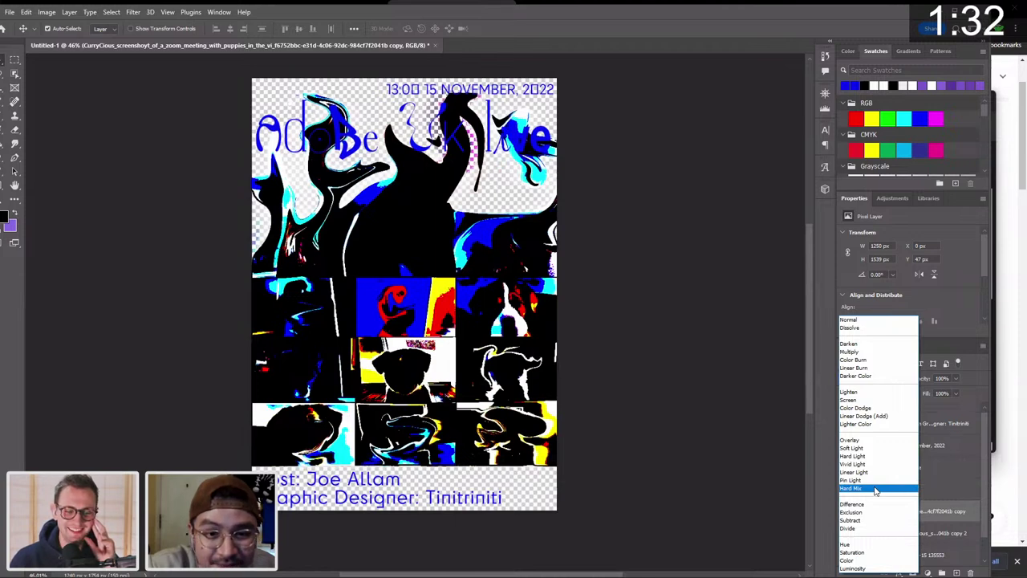
# Apply Hard Mix blending to the merged puppy layer and add a layer mask to it.
pyautogui.click(876, 491)
pyautogui.click(899, 530)
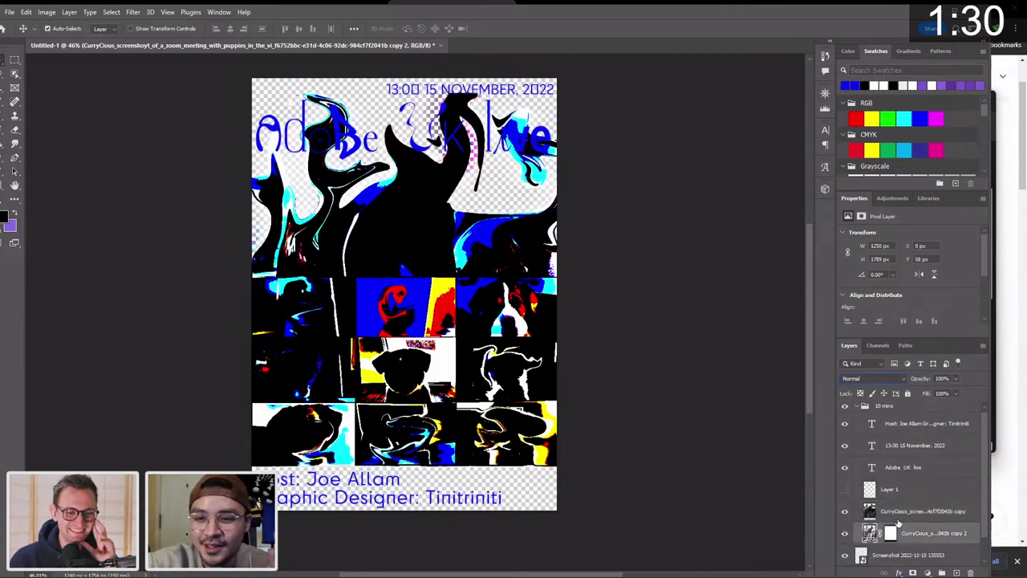
pyautogui.click(898, 517)
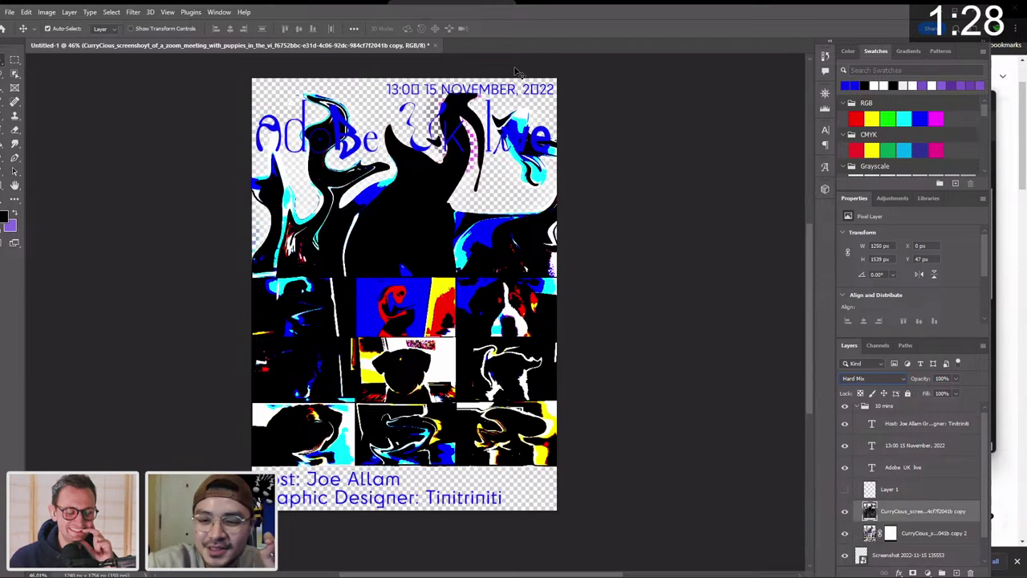
pyautogui.click(913, 573)
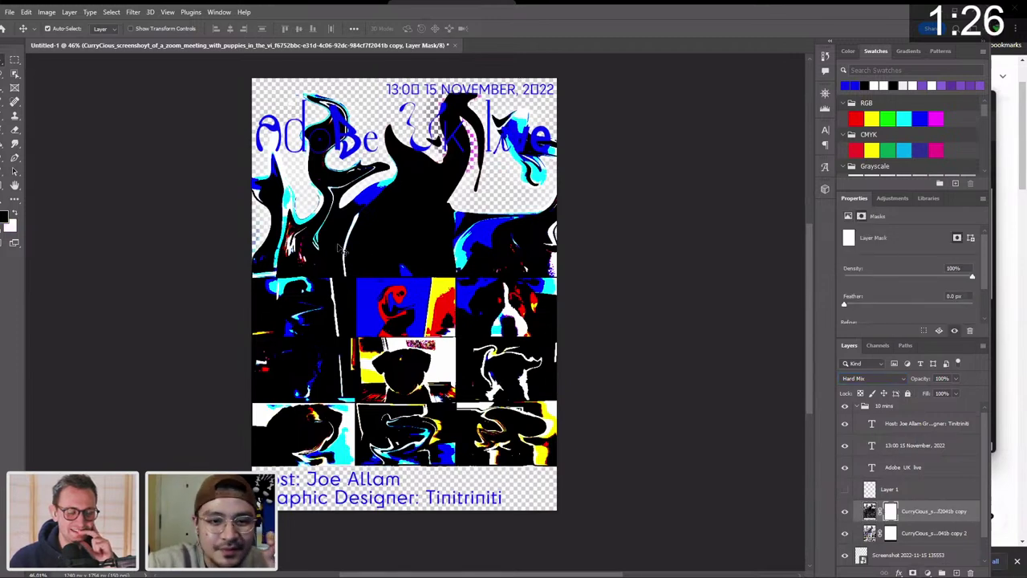
pyautogui.click(15, 60)
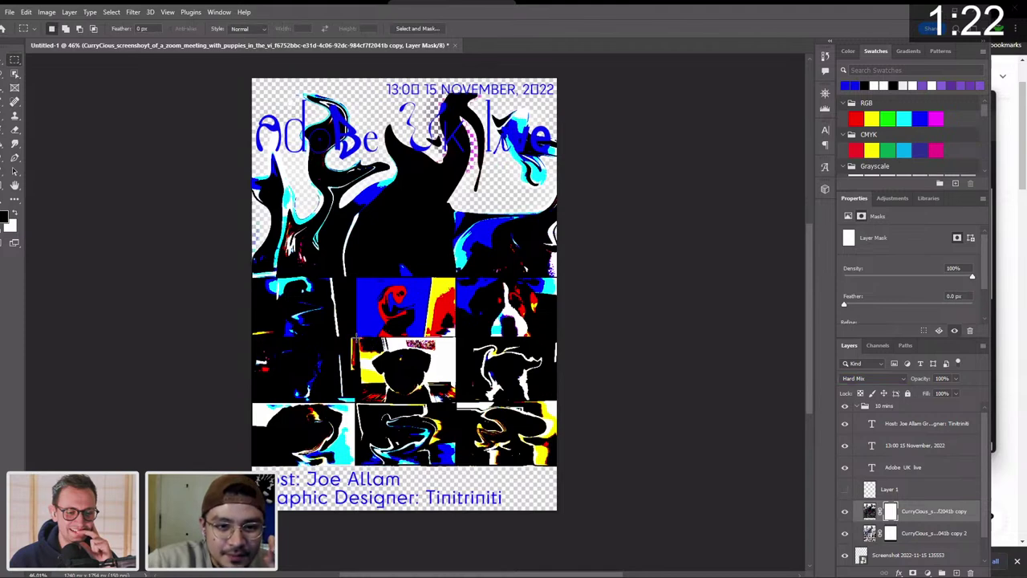
# Fill the centre tile's selection black in the mask to reveal the original puppy photo there.
pyautogui.moveTo(354, 337); pyautogui.dragTo(456, 402)
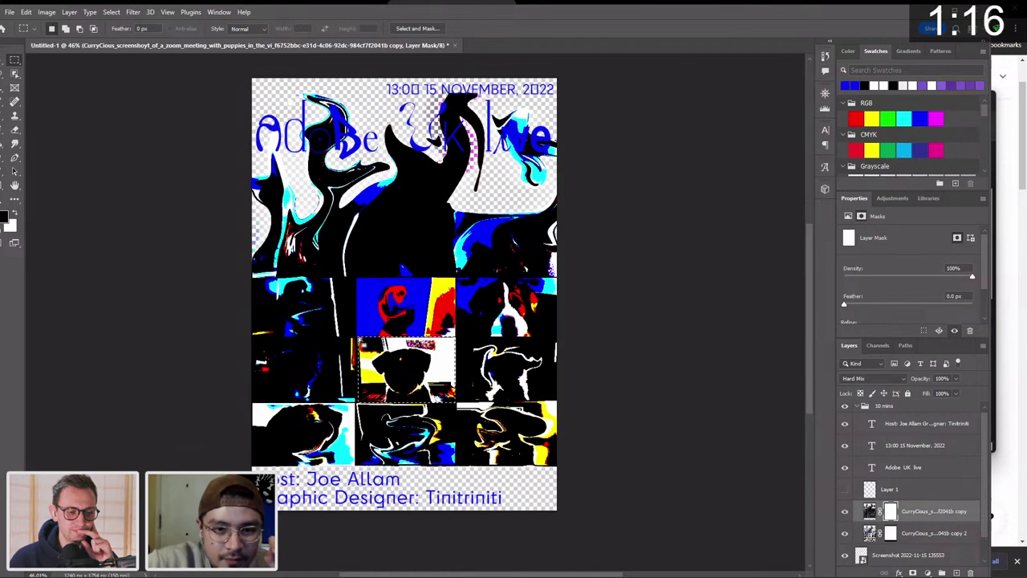
pyautogui.press('g')
pyautogui.click(403, 384)
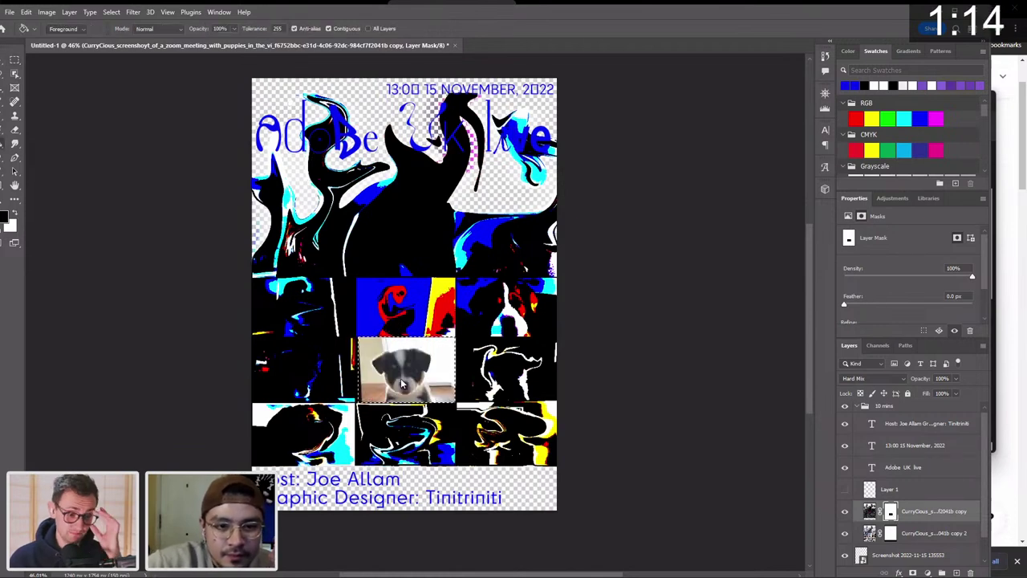
pyautogui.hotkey('ctrl', 'd')
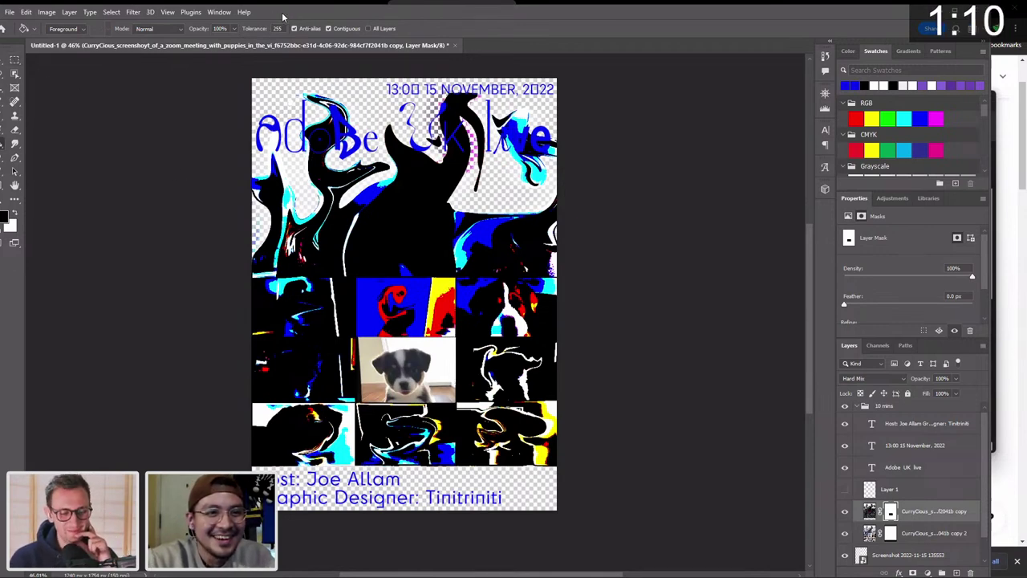
pyautogui.press('v')
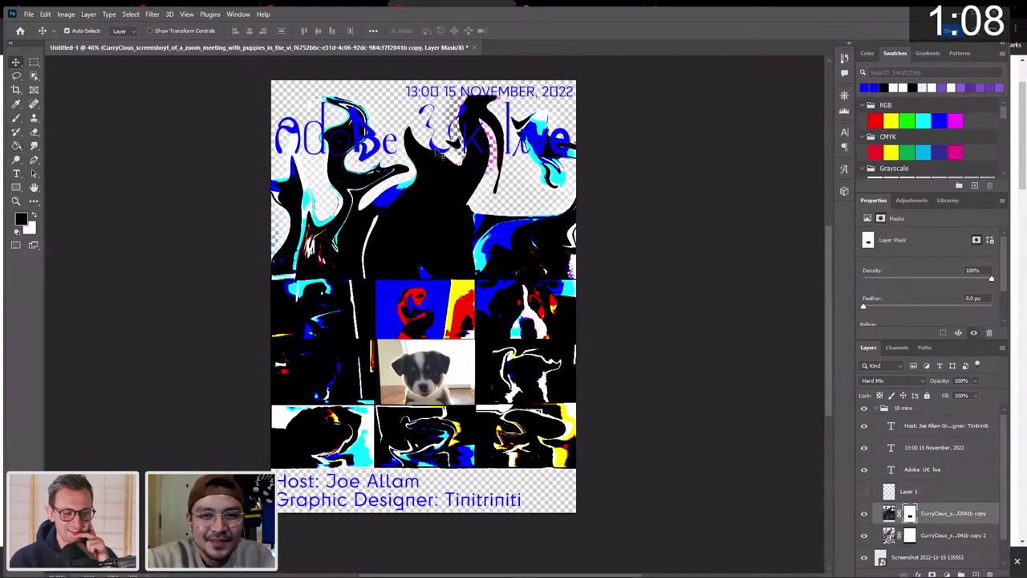
pyautogui.click(441, 154)
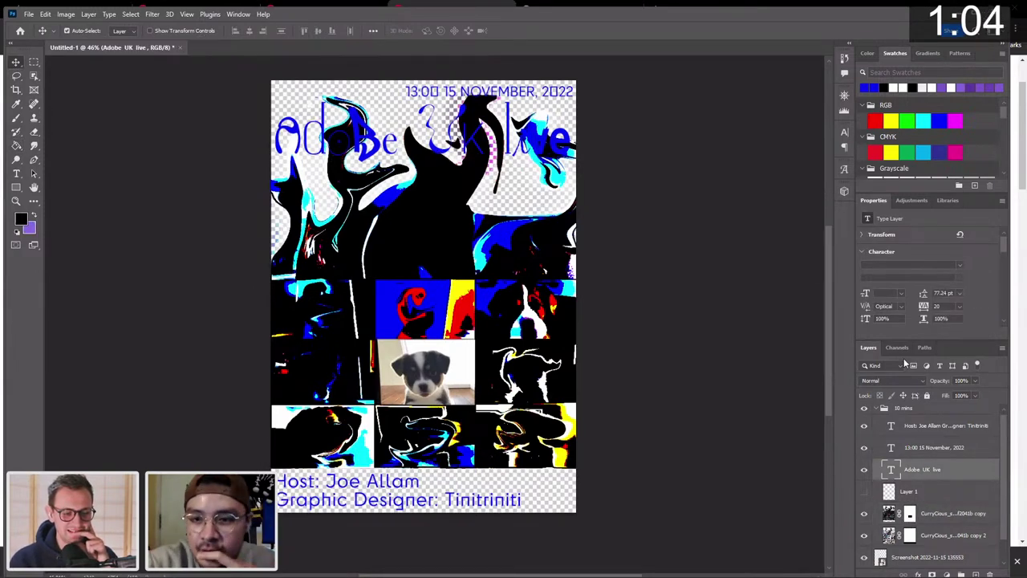
# Try a pink on the Adobe UK live headline, keep it blue, and move it slightly lower.
pyautogui.scroll(-1, 944, 317)
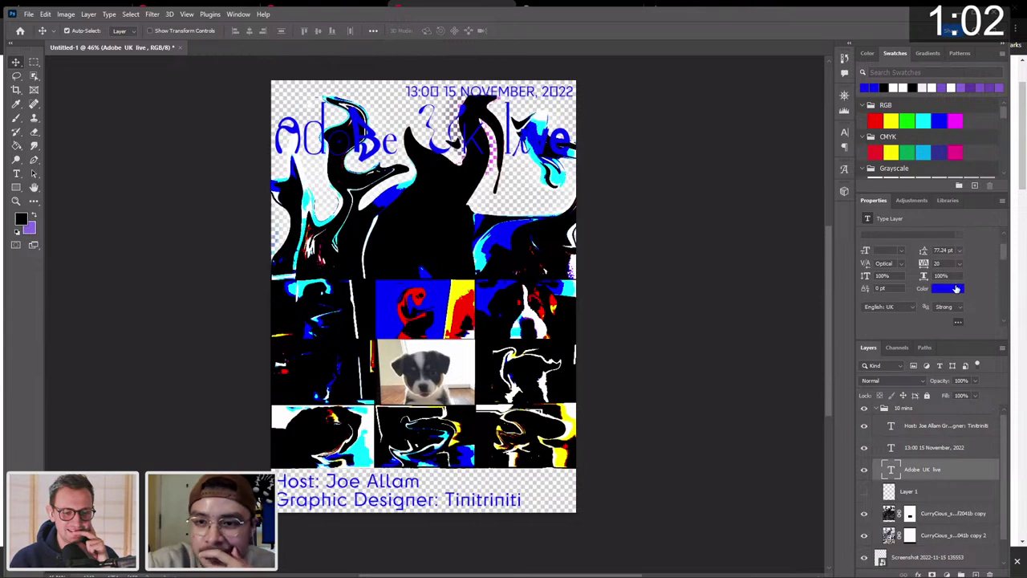
pyautogui.click(954, 288)
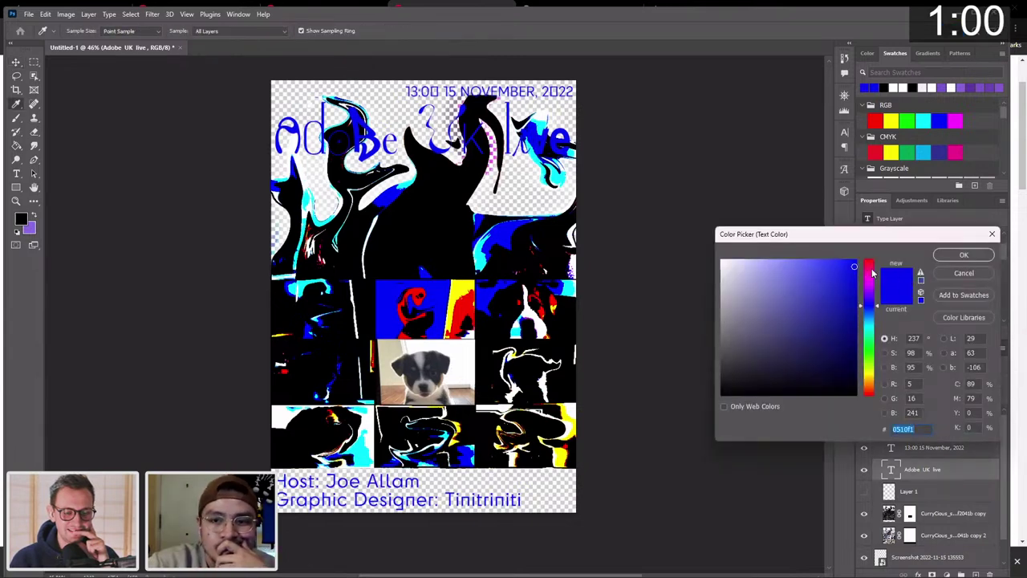
pyautogui.moveTo(873, 273)
pyautogui.mouseDown()
pyautogui.moveTo(786, 267)
pyautogui.moveTo(681, 222)
pyautogui.mouseUp()
pyautogui.click(782, 287)
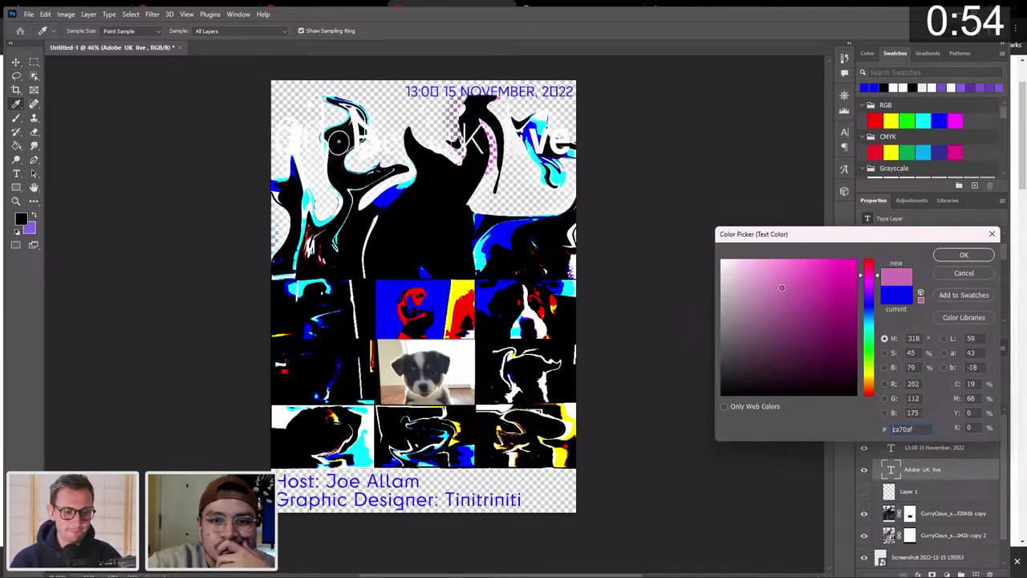
pyautogui.click(993, 234)
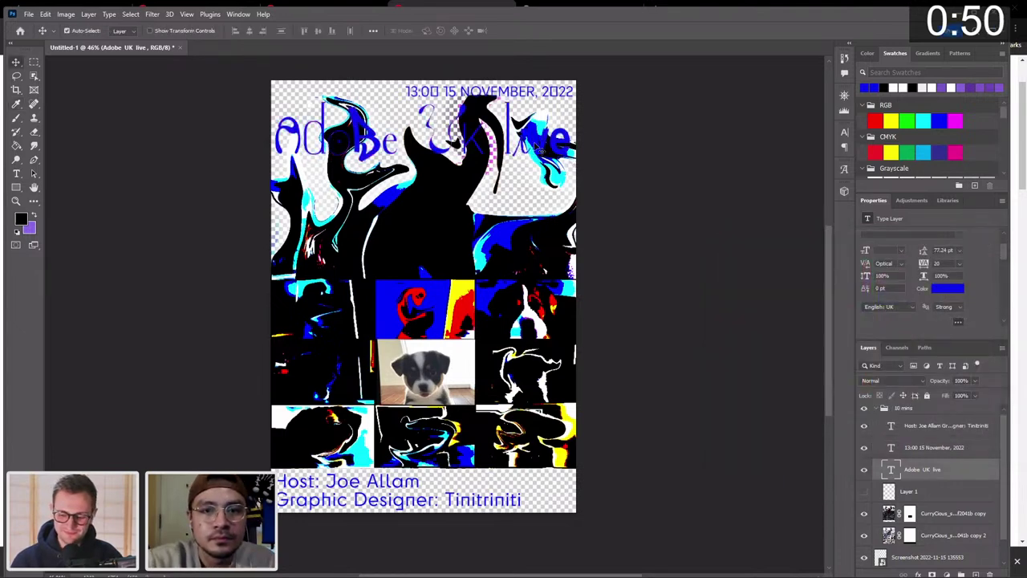
pyautogui.moveTo(536, 153); pyautogui.dragTo(535, 147)
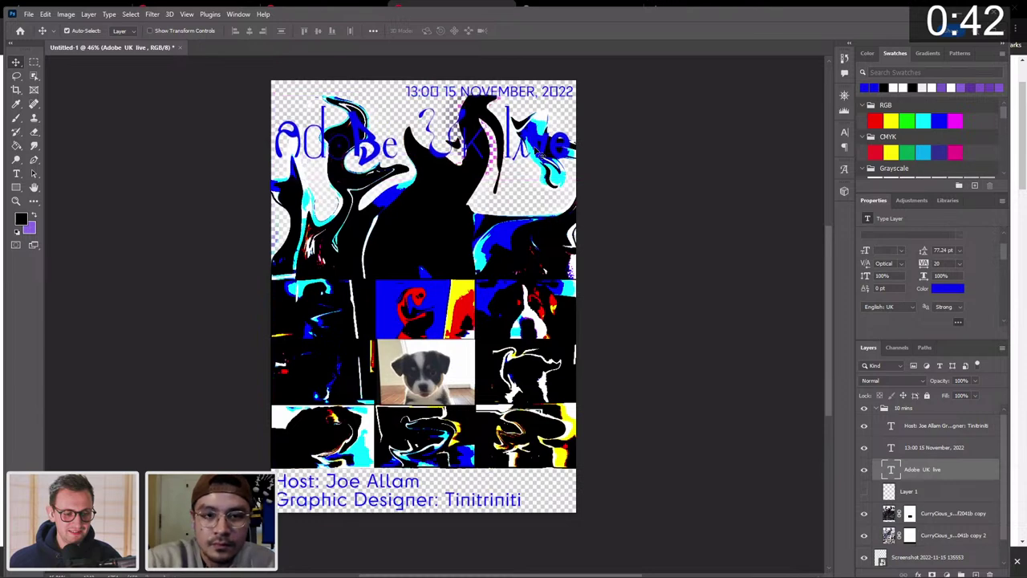
pyautogui.moveTo(538, 151); pyautogui.dragTo(542, 163)
# Nudge the '13:00 15 November, 2022' date line a few pixels lower.
pyautogui.moveTo(532, 95); pyautogui.dragTo(533, 101)
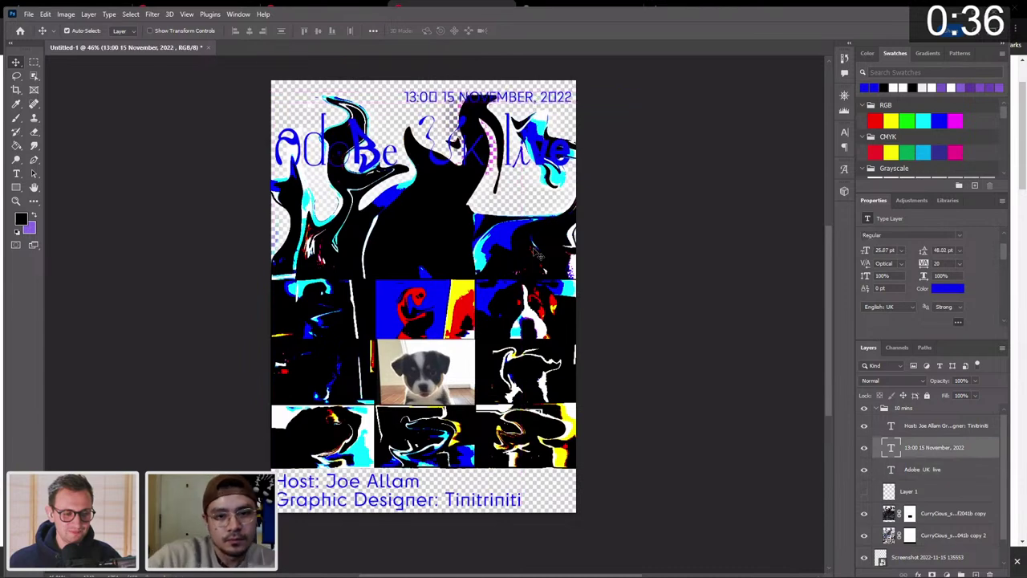
pyautogui.scroll(-2, 538, 256)
pyautogui.scroll(3, 538, 256)
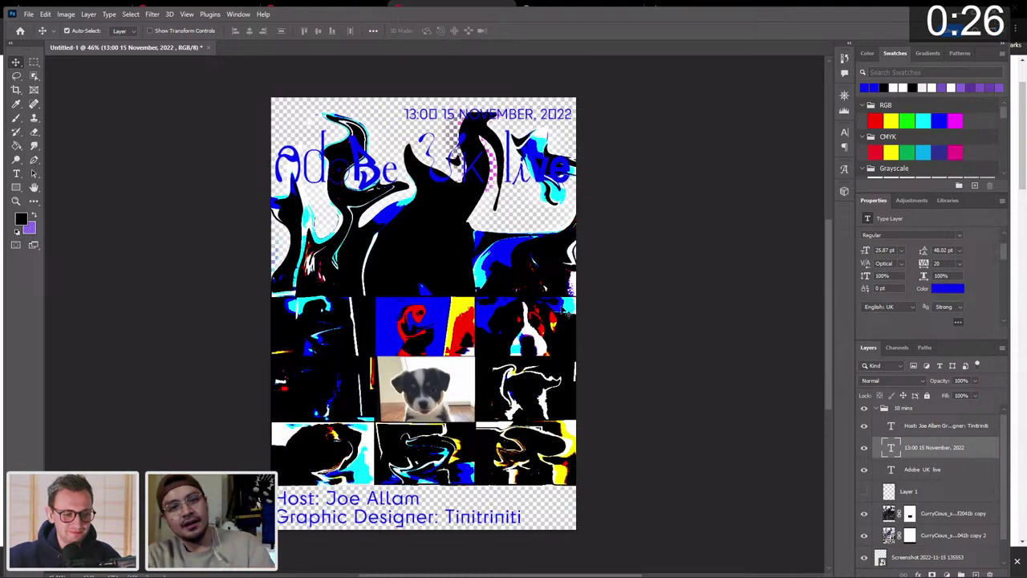
pyautogui.scroll(1, 566, 313)
pyautogui.scroll(-3, 565, 313)
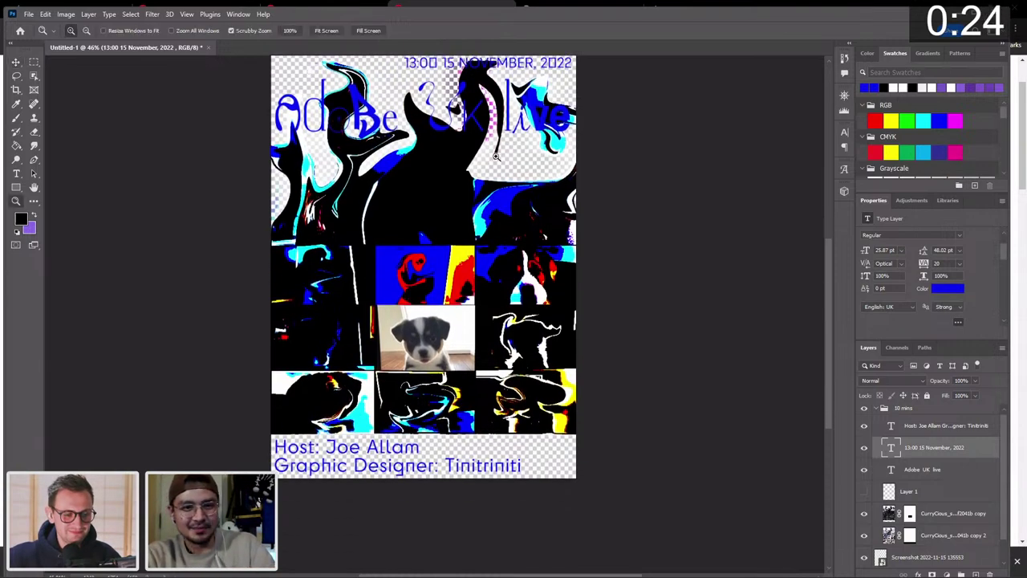
# Move the puppy screenshot layer into the top poster group.
pyautogui.moveTo(496, 156); pyautogui.dragTo(583, 122)
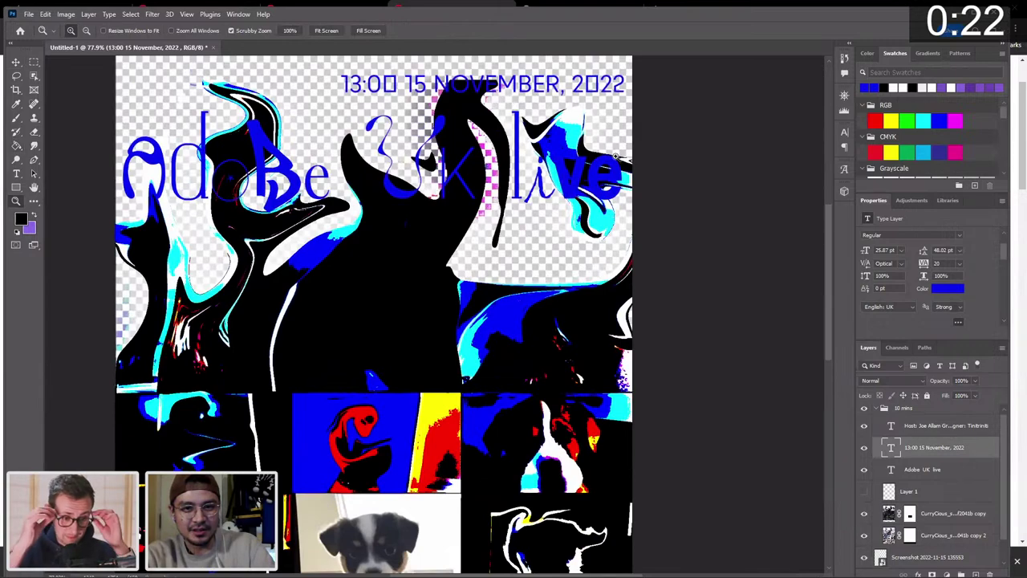
pyautogui.moveTo(571, 234); pyautogui.dragTo(527, 238)
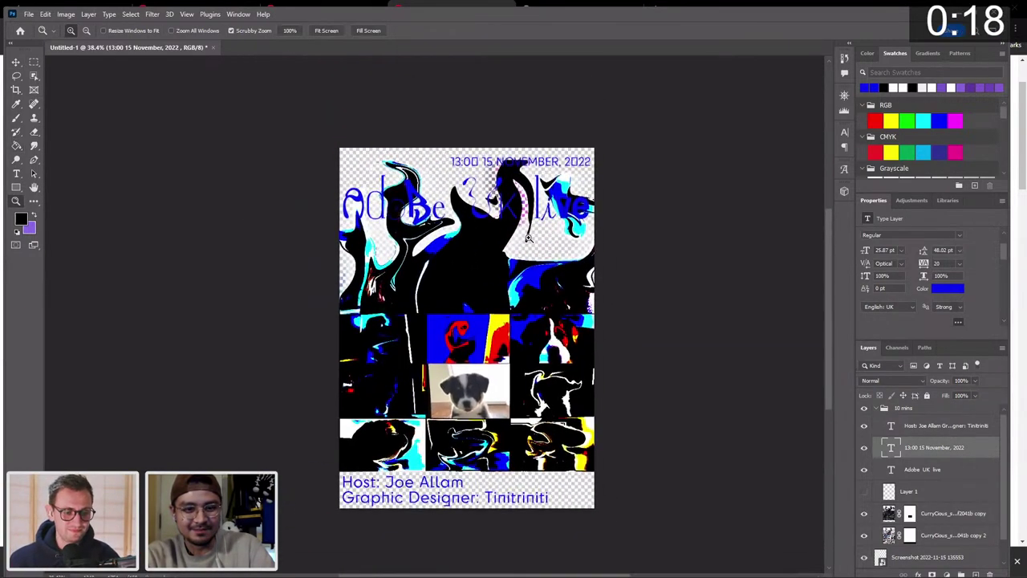
pyautogui.press('v')
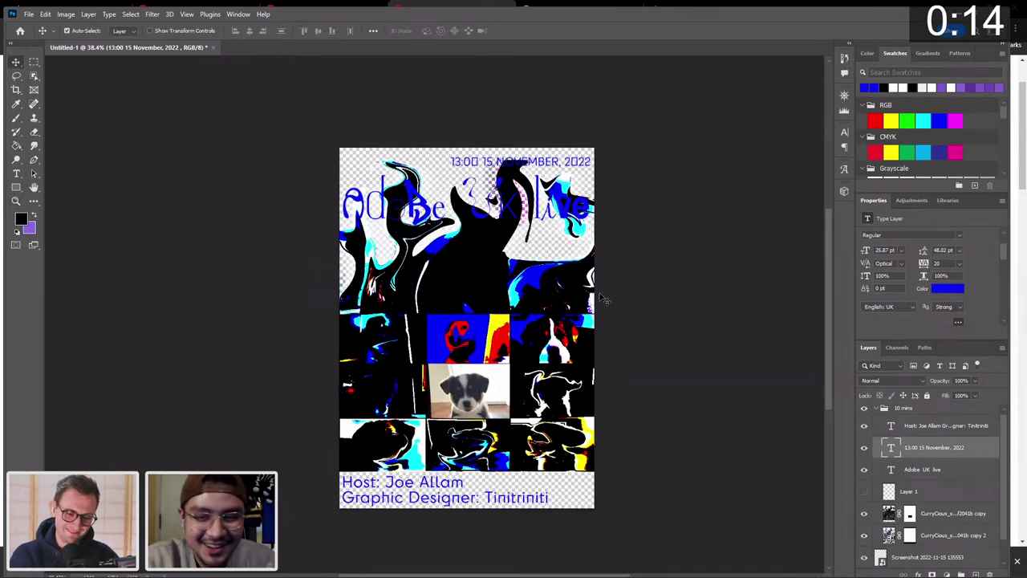
pyautogui.click(897, 410)
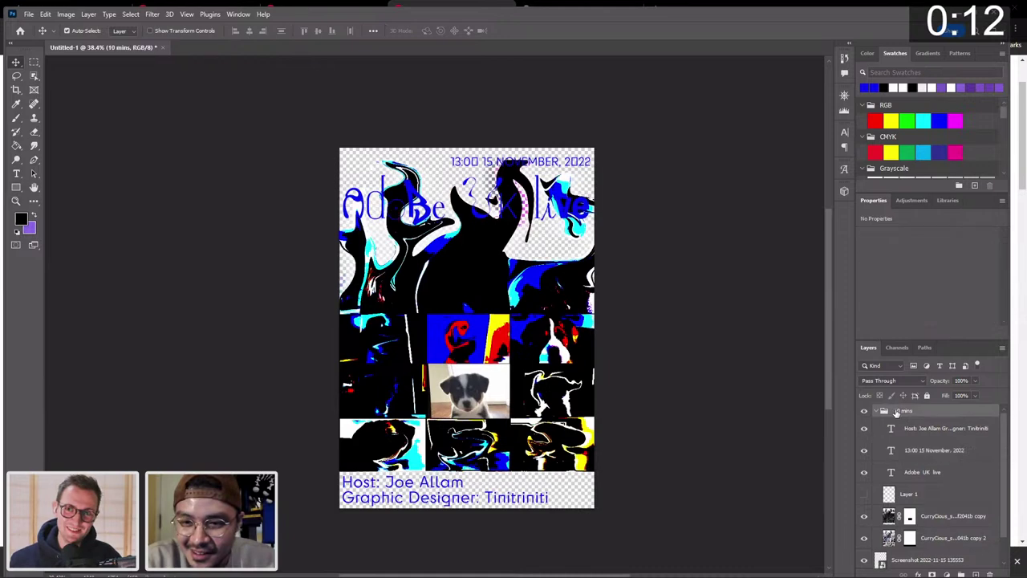
pyautogui.click(879, 410)
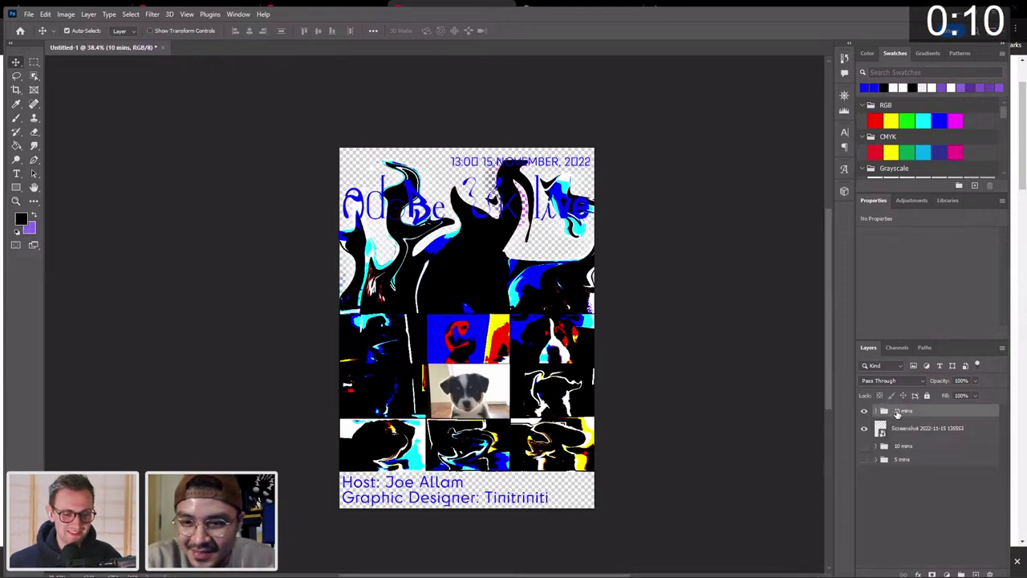
pyautogui.doubleClick(900, 411)
pyautogui.moveTo(879, 430); pyautogui.dragTo(880, 414)
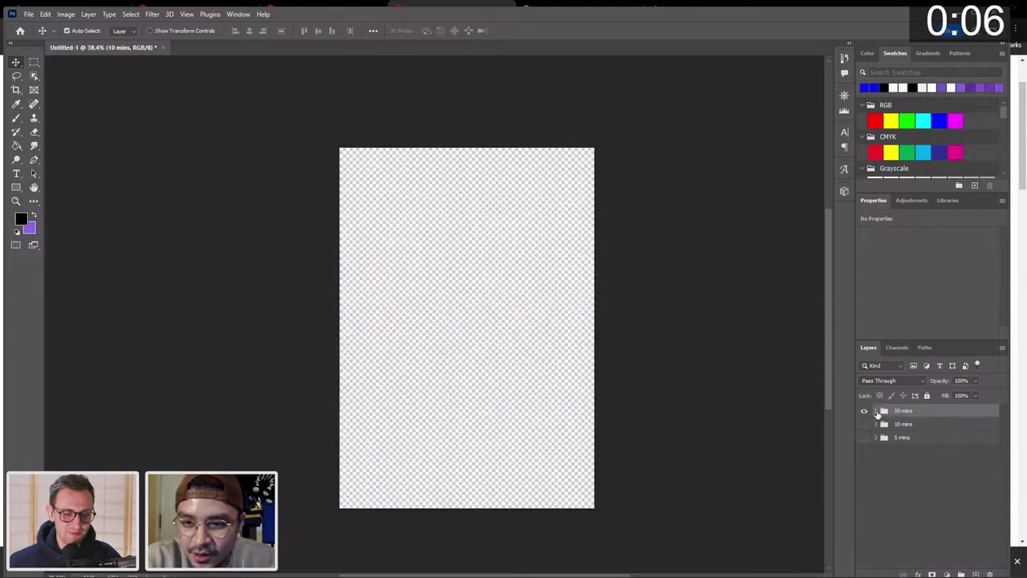
pyautogui.click(877, 410)
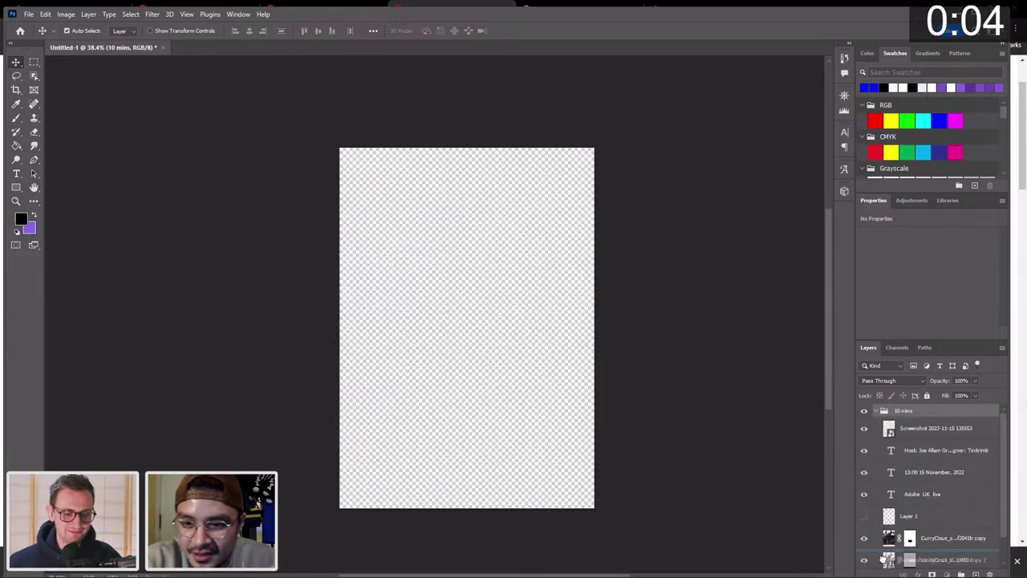
# Put the screenshot at the group's bottom, rename the group 30 mins, and hide it.
pyautogui.scroll(-2, 930, 513)
pyautogui.moveTo(880, 566)
pyautogui.moveTo(914, 406); pyautogui.dragTo(923, 552)
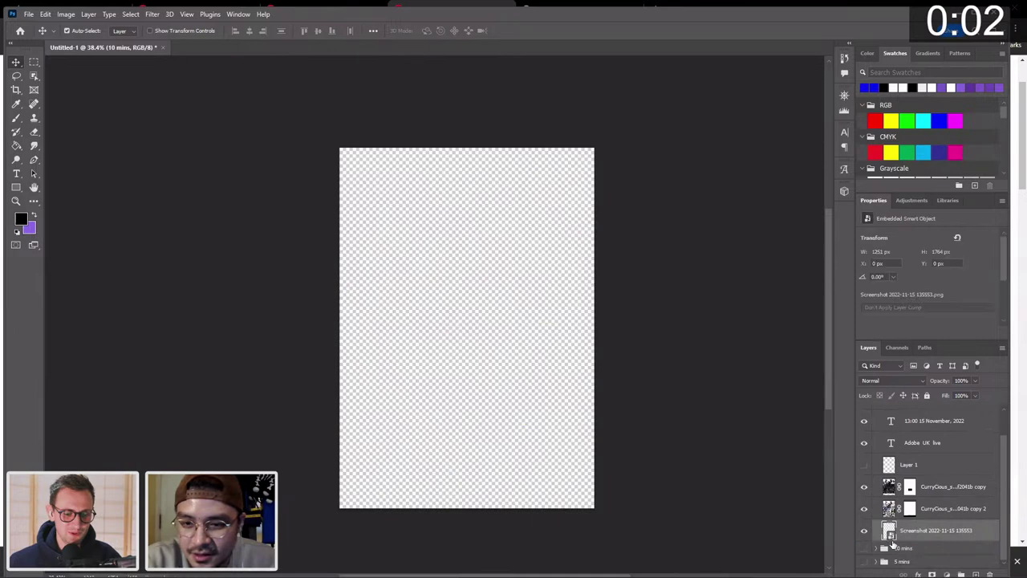
pyautogui.scroll(2, 889, 410)
pyautogui.click(884, 411)
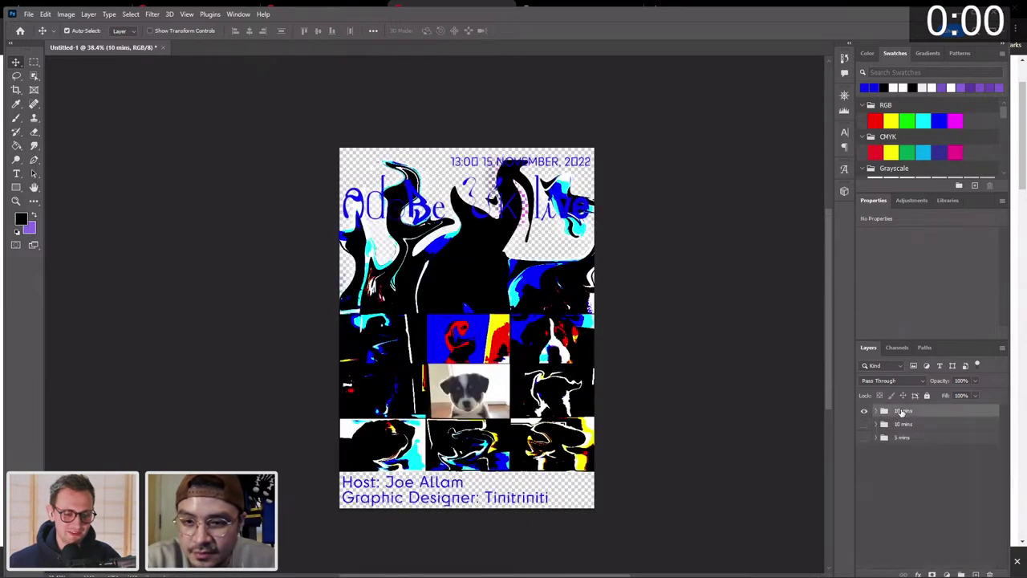
pyautogui.doubleClick(899, 410)
pyautogui.write('15 mins')
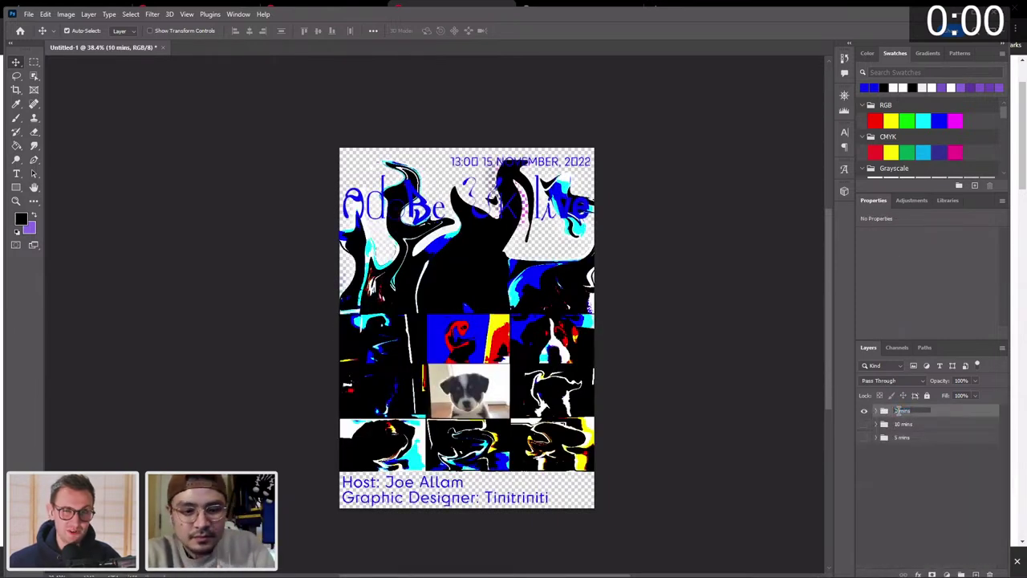
pyautogui.press('Return')
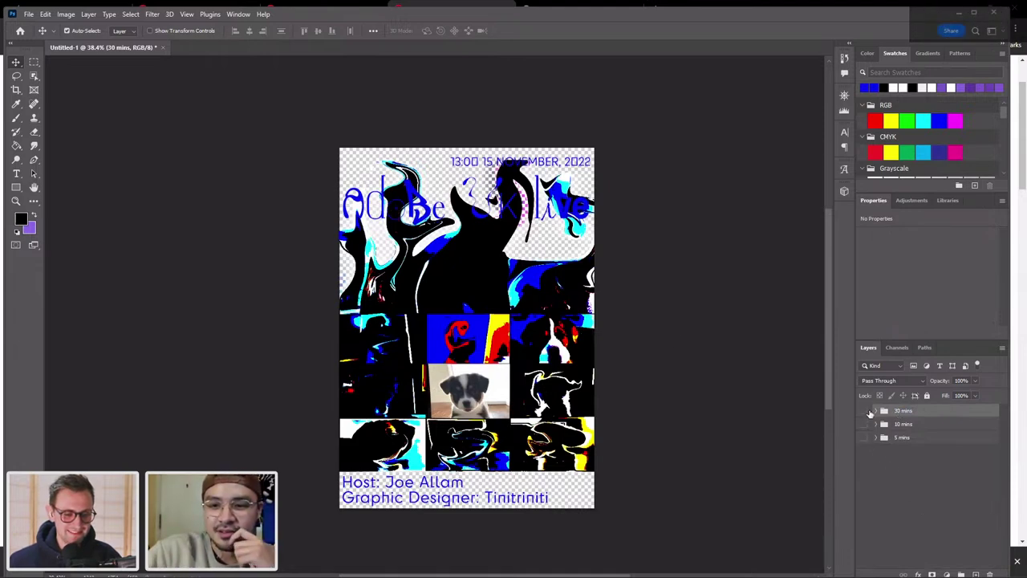
pyautogui.click(866, 427)
# Quick-export the 5 mins version as '5 mins' PNG into the Desktop adobe live poster folder.
pyautogui.click(864, 439)
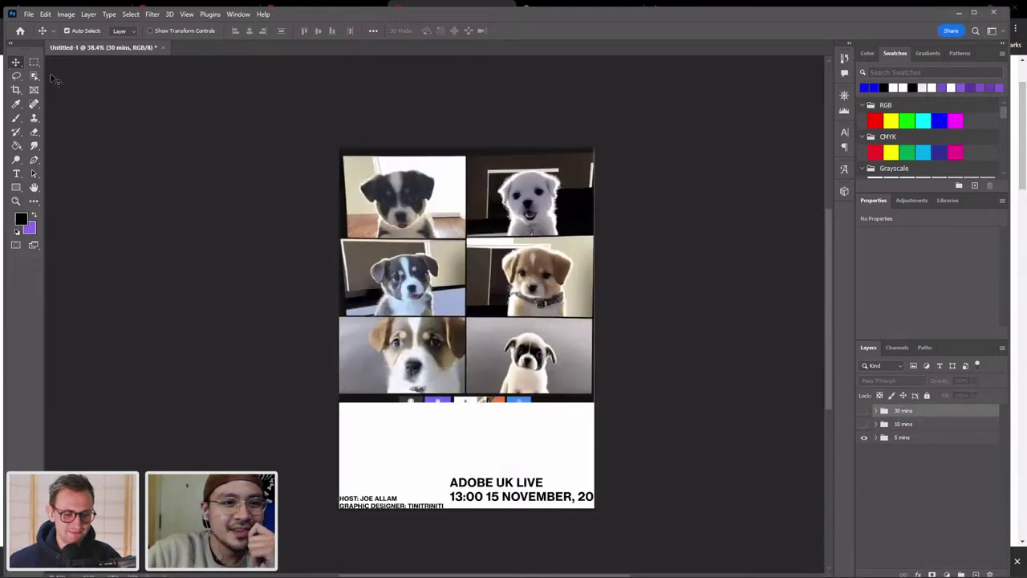
pyautogui.click(29, 15)
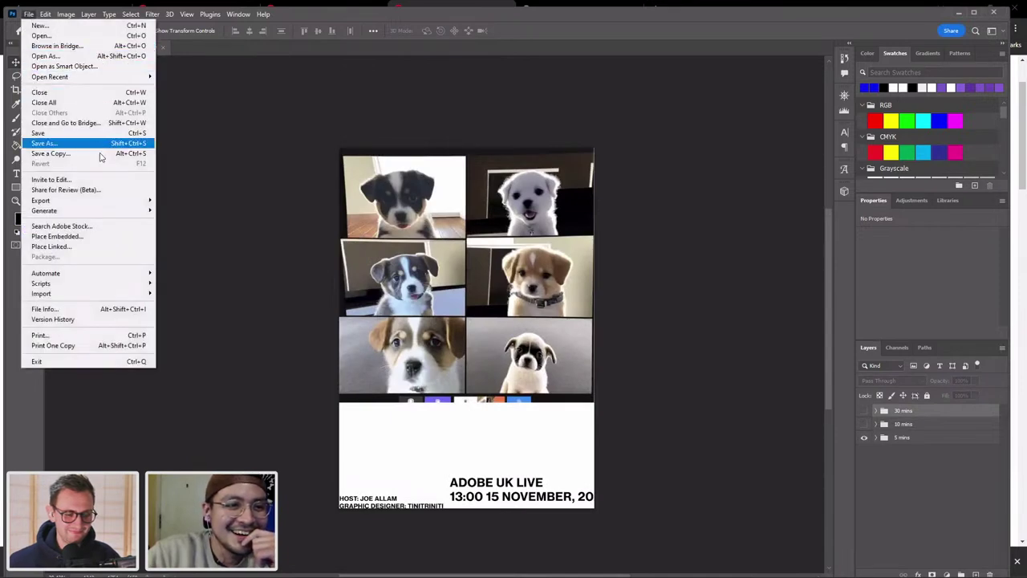
pyautogui.moveTo(125, 203)
pyautogui.click(191, 200)
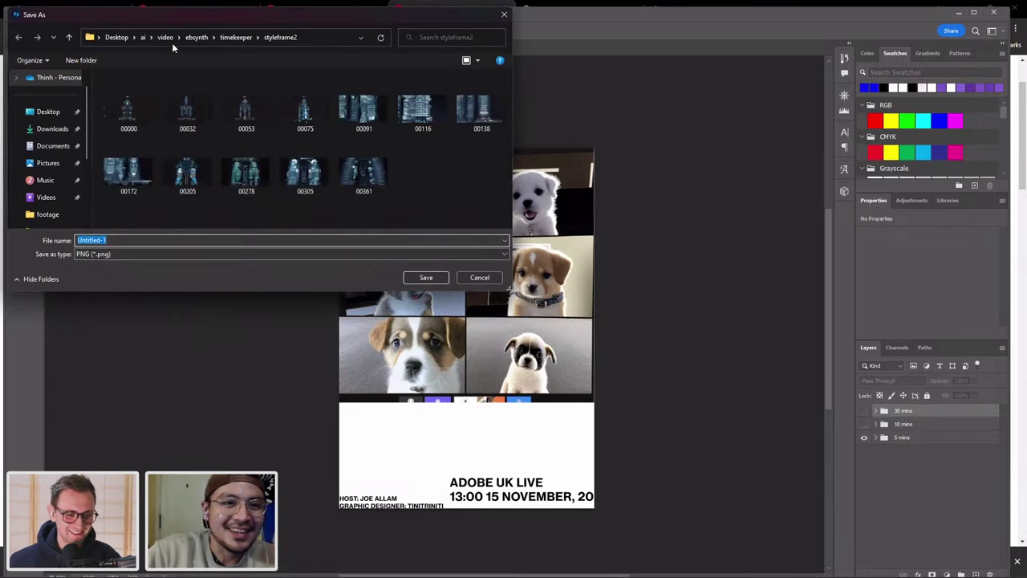
pyautogui.click(119, 37)
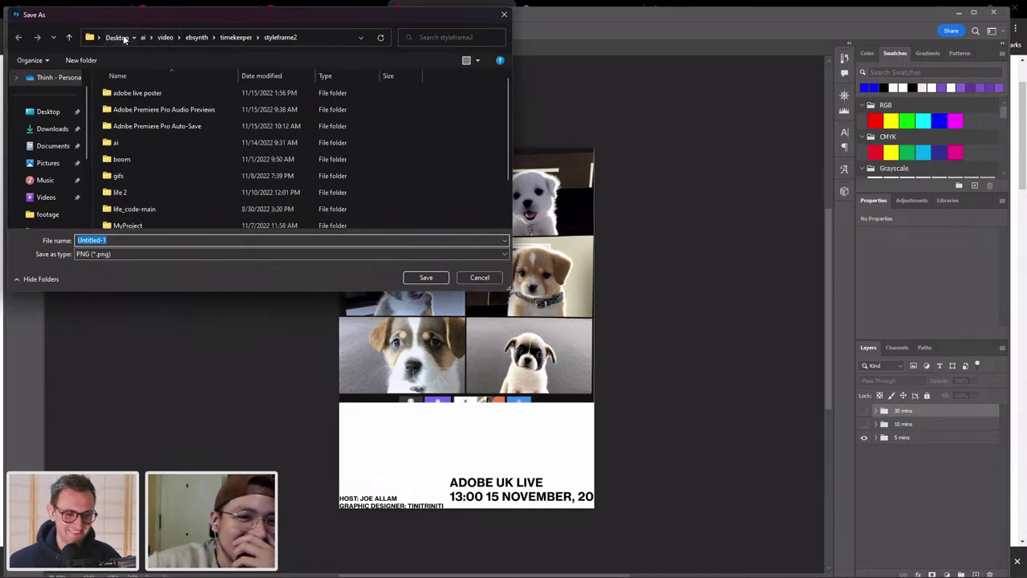
pyautogui.doubleClick(180, 92)
pyautogui.click(172, 240)
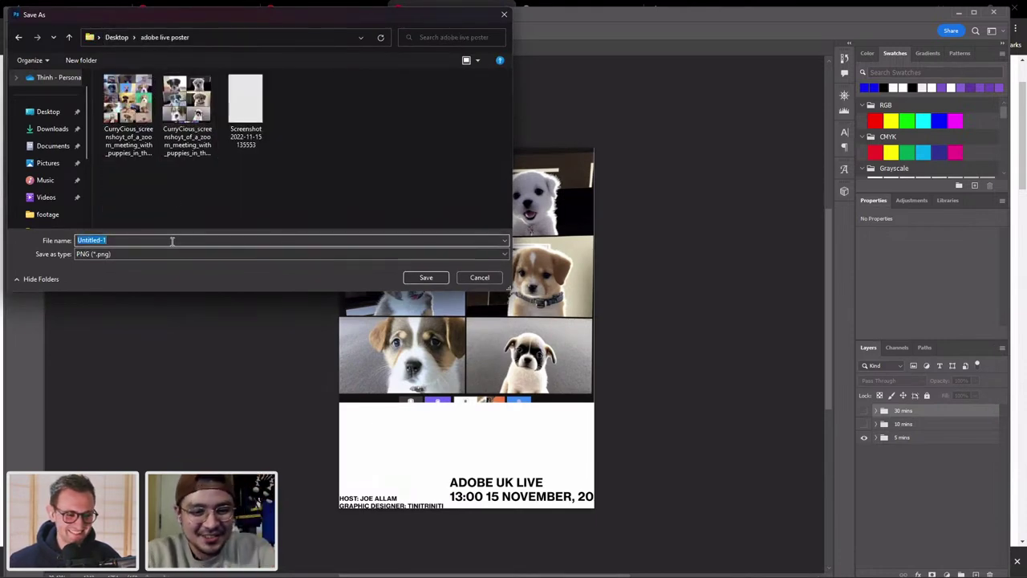
pyautogui.write('5 mins')
pyautogui.press('Return')
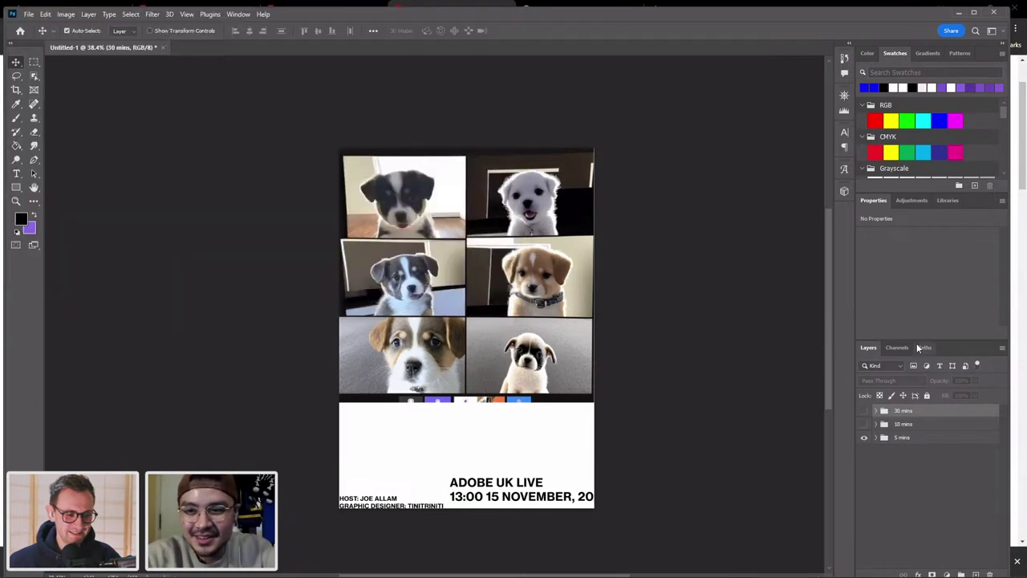
# Show only the 10 mins version and quick-export it as a PNG named 10 mins.
pyautogui.click(864, 437)
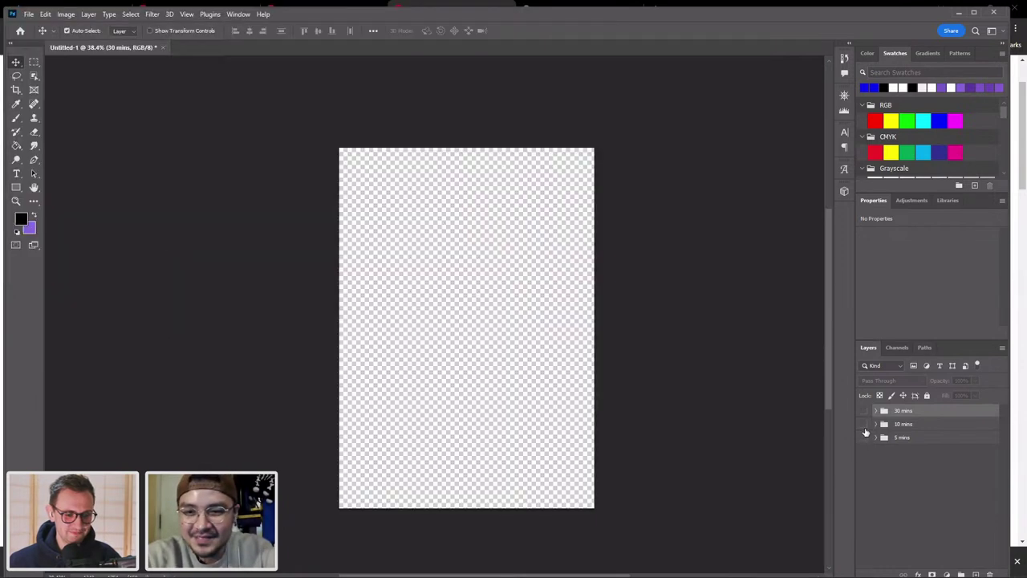
pyautogui.click(864, 425)
pyautogui.click(29, 14)
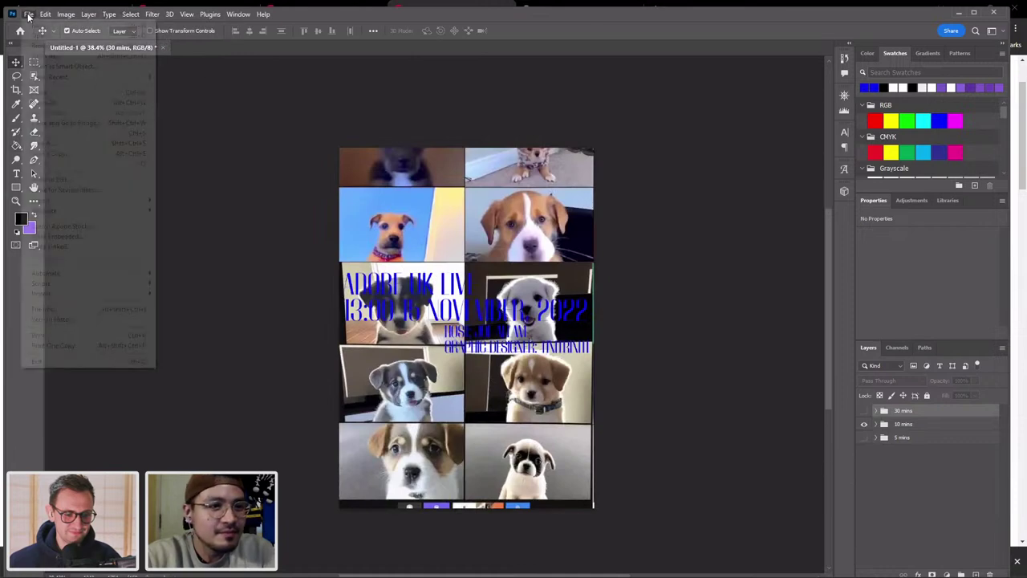
pyautogui.moveTo(117, 200)
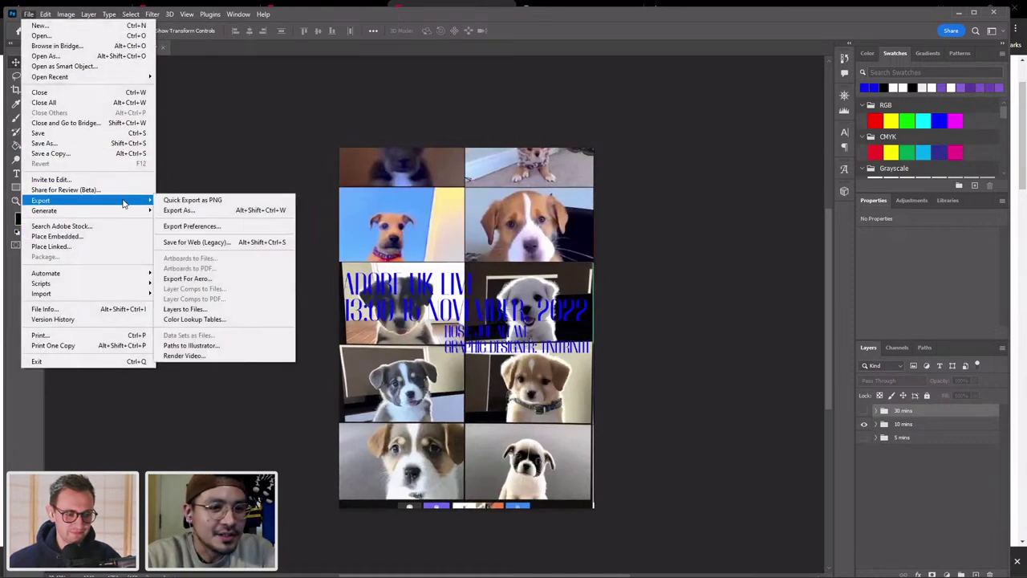
pyautogui.click(187, 202)
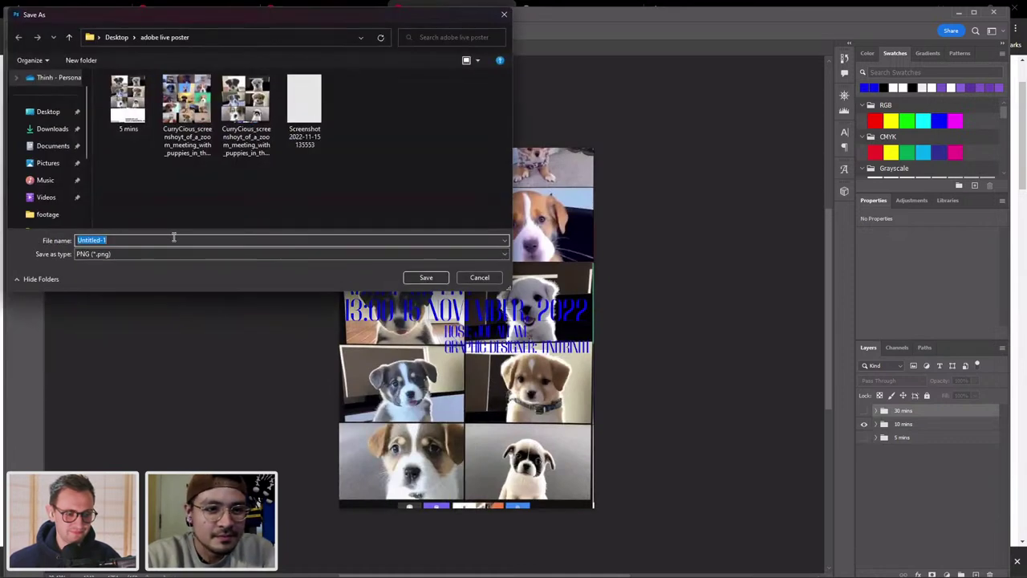
pyautogui.write('10 mins')
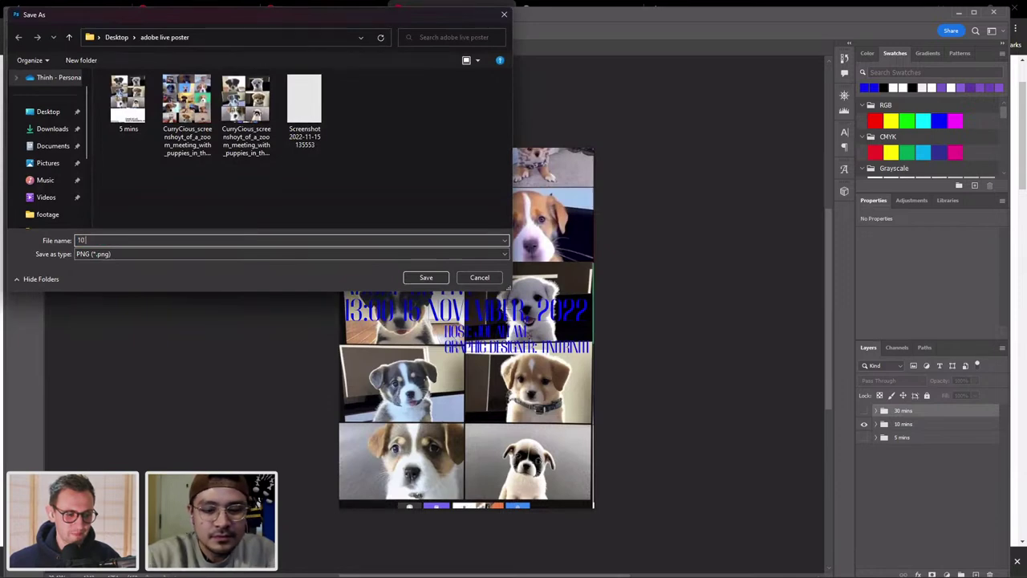
pyautogui.click(435, 280)
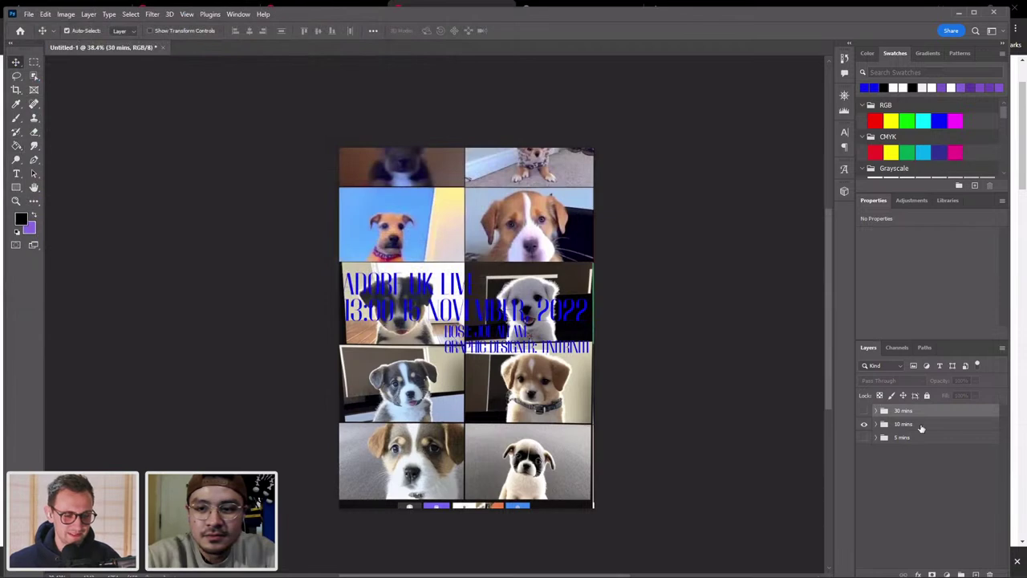
# Show only the 30 mins version and quick-export it as a PNG named 30 mins.
pyautogui.click(864, 425)
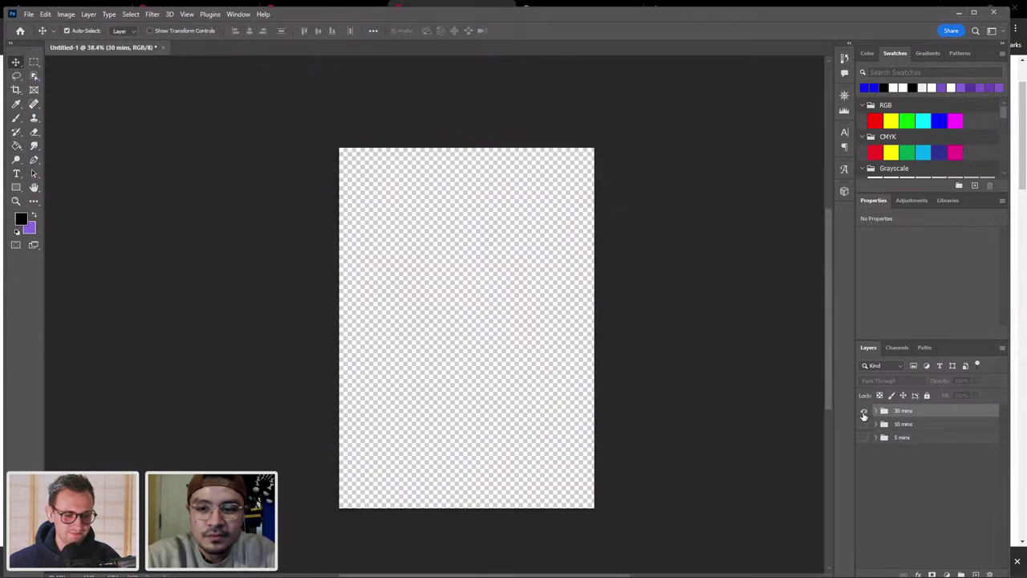
pyautogui.click(864, 411)
pyautogui.click(26, 15)
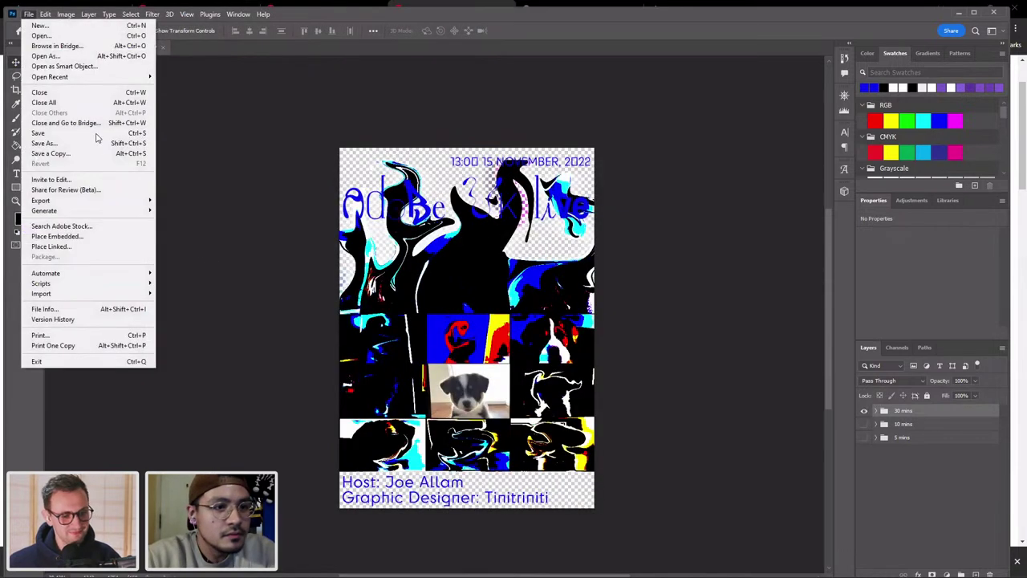
pyautogui.moveTo(125, 201)
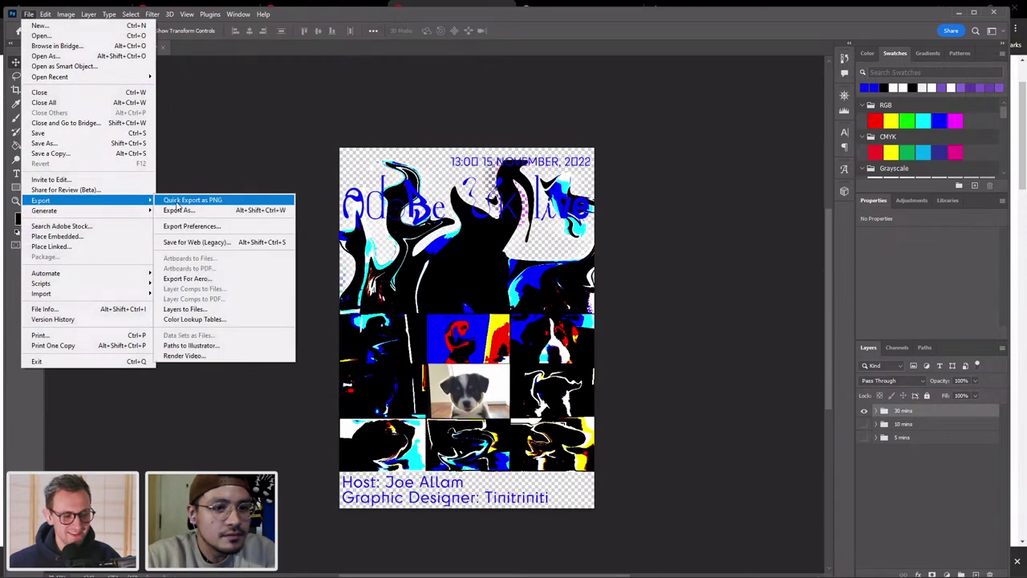
pyautogui.click(178, 201)
pyautogui.write('30 mins')
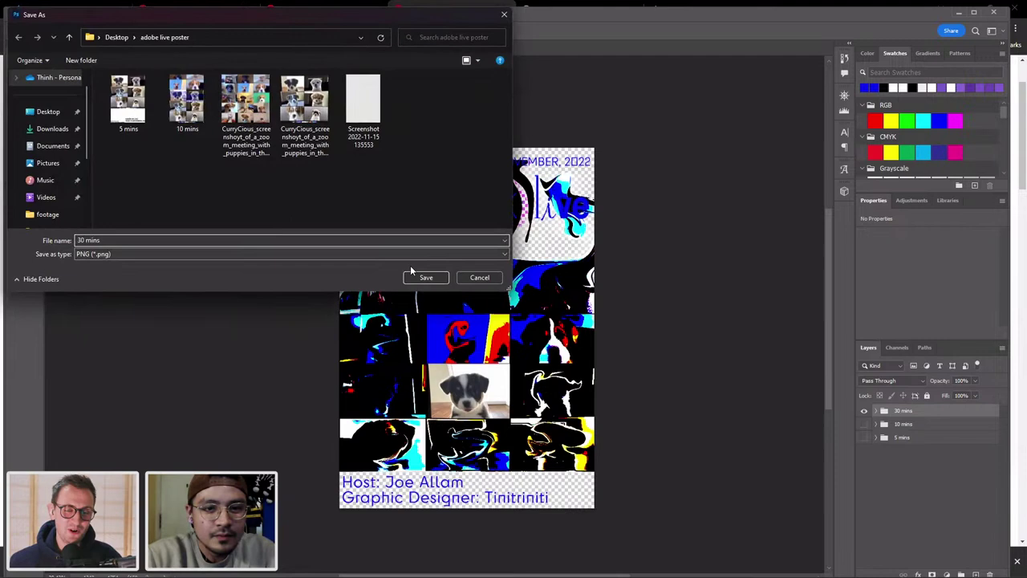
pyautogui.click(426, 277)
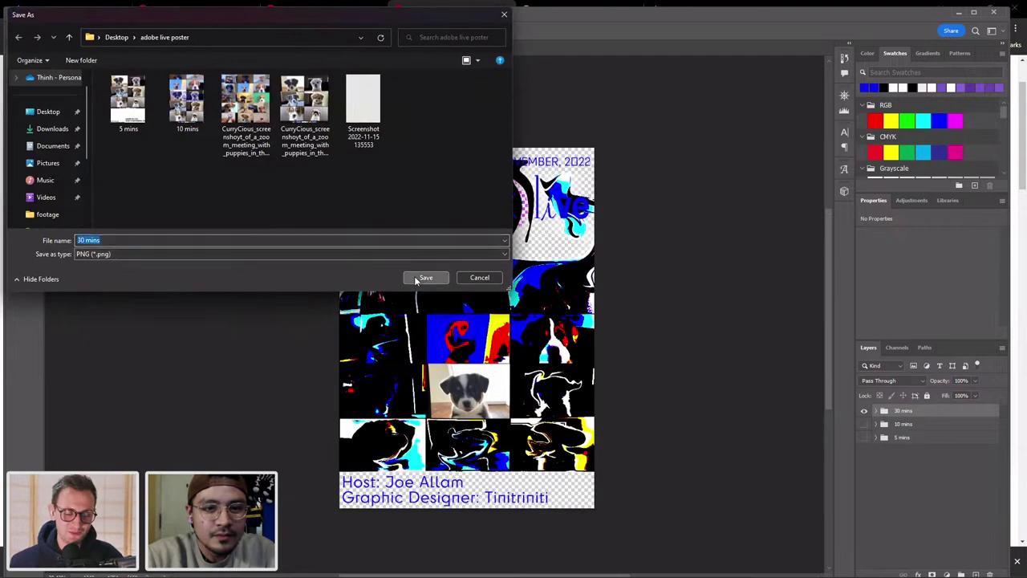
pyautogui.moveTo(424, 566)
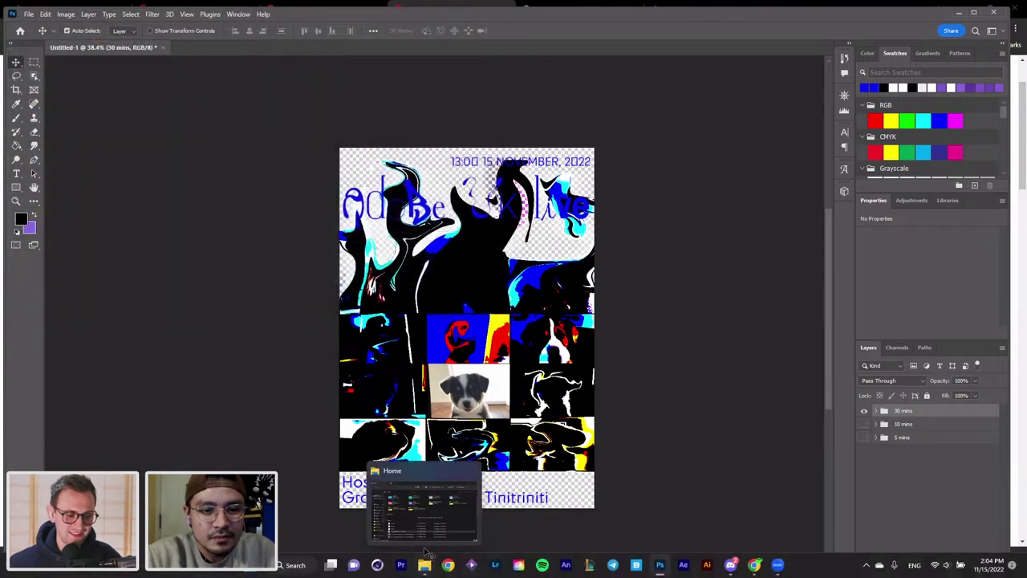
pyautogui.click(419, 503)
# Open 5 mins.png from the adobe live poster folder in the Photos viewer.
pyautogui.click(409, 384)
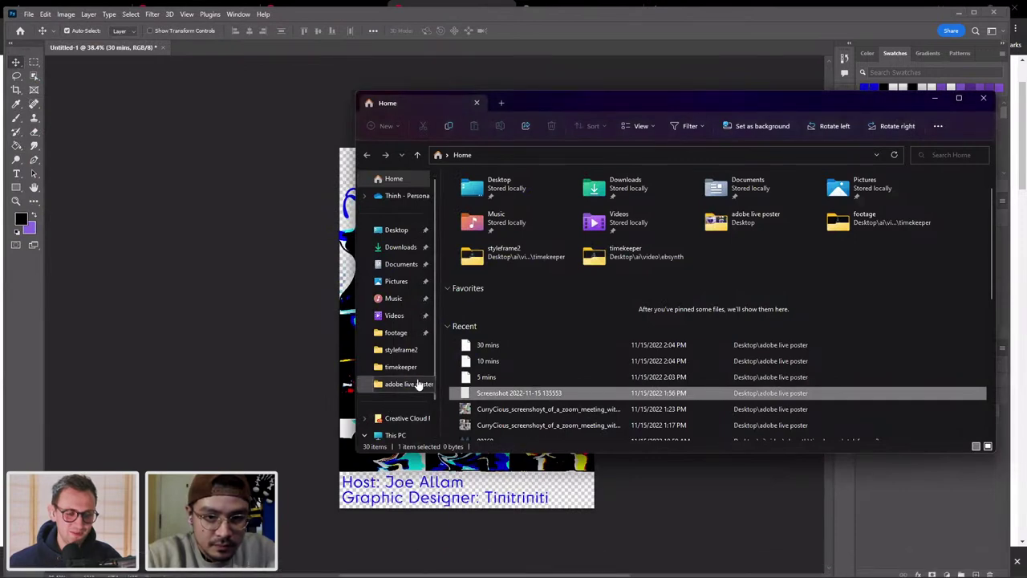
pyautogui.click(482, 223)
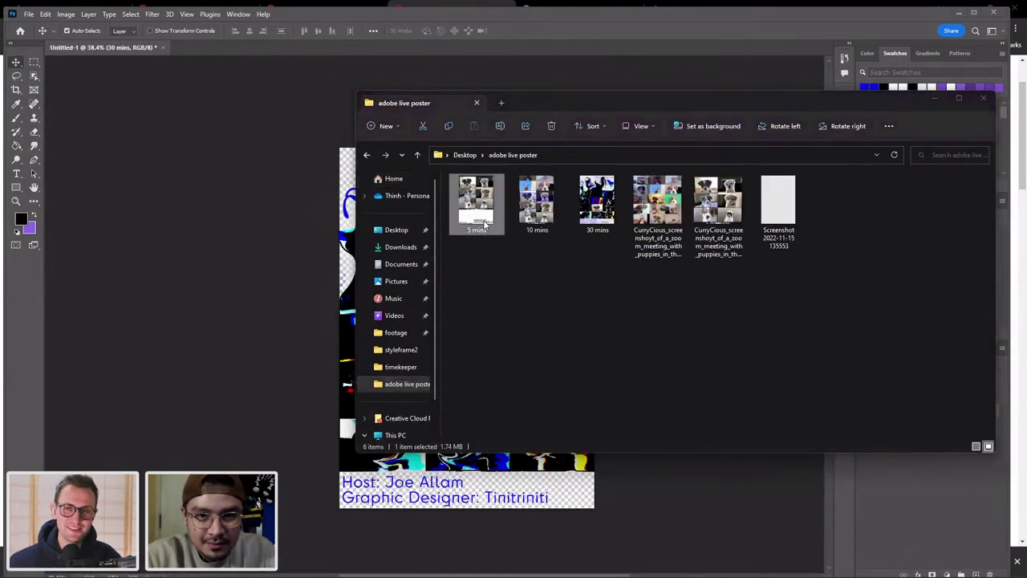
pyautogui.doubleClick(484, 225)
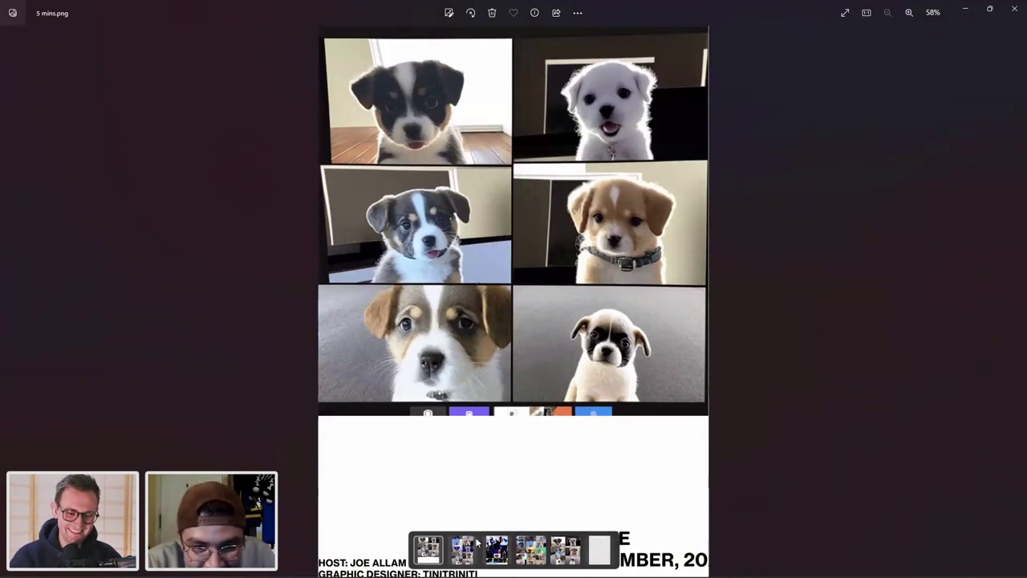
pyautogui.click(465, 547)
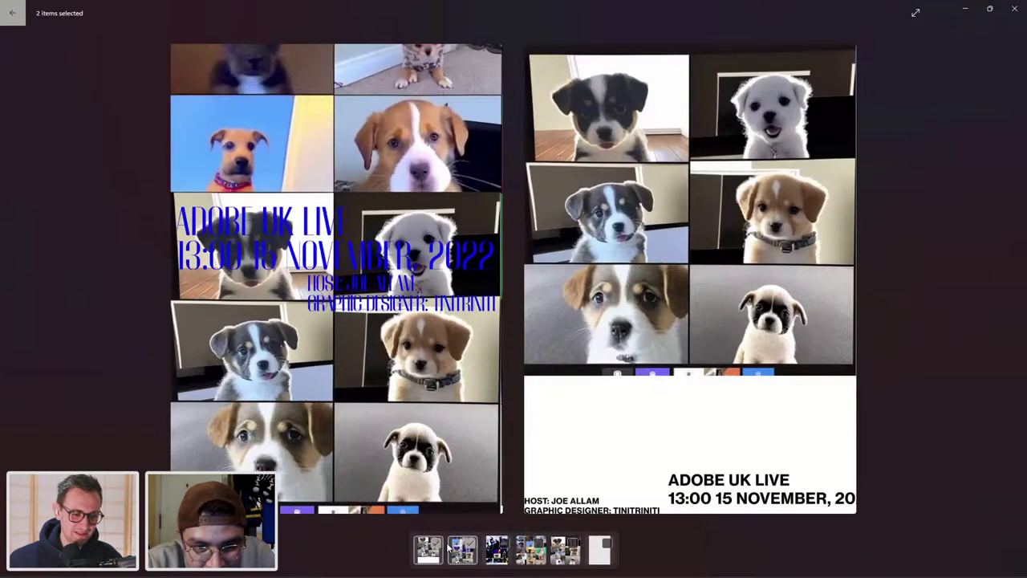
# Select the 5 mins, 10 mins and 30 mins thumbnails to view all three posters together.
pyautogui.keyDown('ctrl'); pyautogui.click(433, 549); pyautogui.keyUp('ctrl')
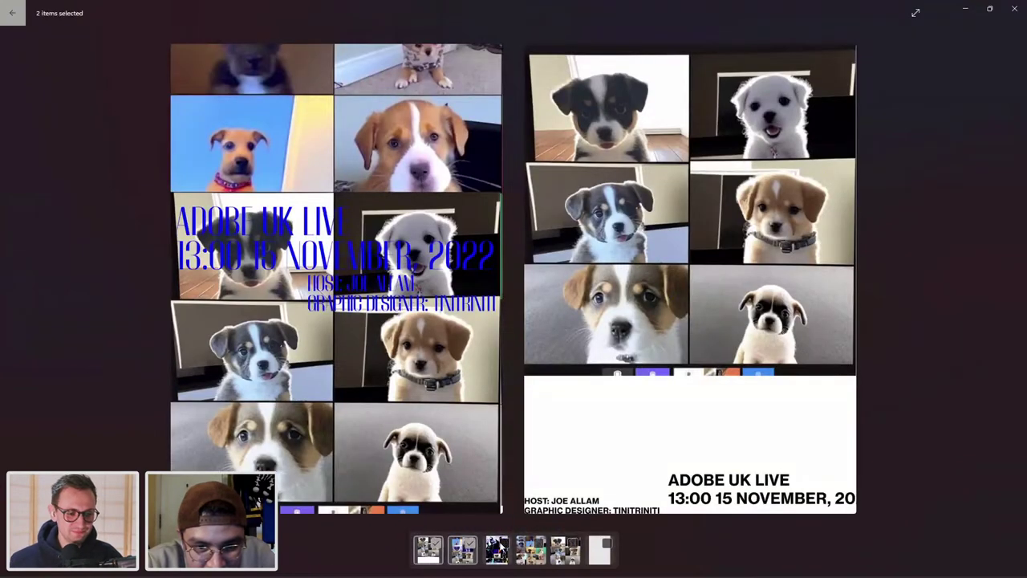
pyautogui.keyDown('ctrl'); pyautogui.click(498, 549); pyautogui.keyUp('ctrl')
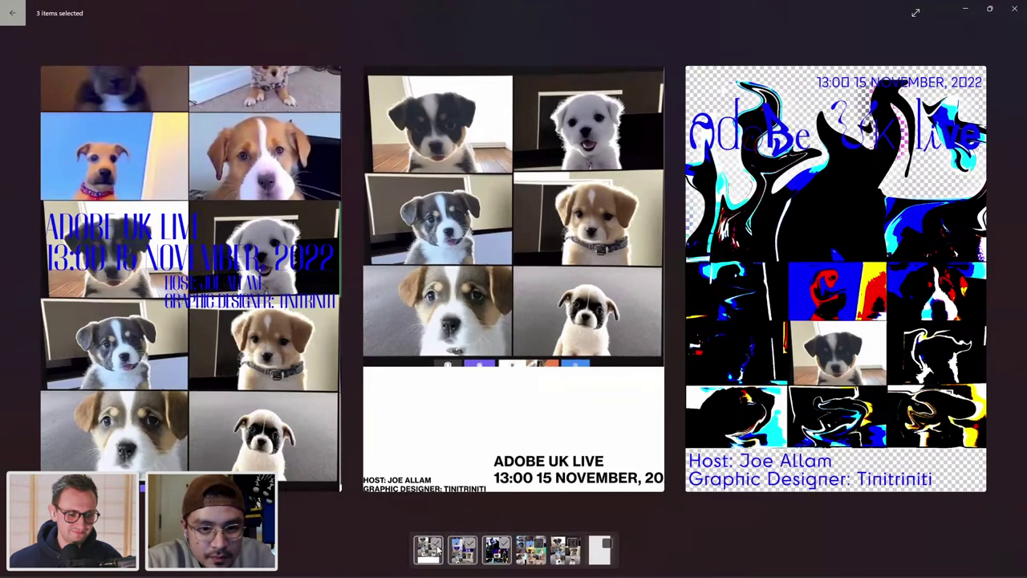
pyautogui.keyDown('ctrl'); pyautogui.click(433, 548); pyautogui.keyUp('ctrl')
pyautogui.keyDown('ctrl'); pyautogui.click(474, 549); pyautogui.keyUp('ctrl')
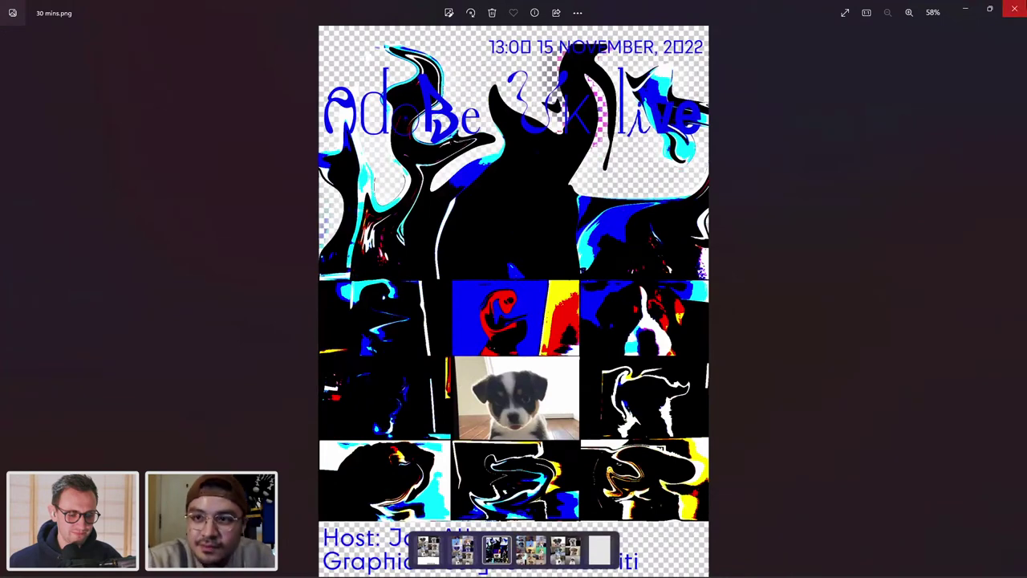
pyautogui.keyDown('ctrl'); pyautogui.click(469, 547); pyautogui.keyUp('ctrl')
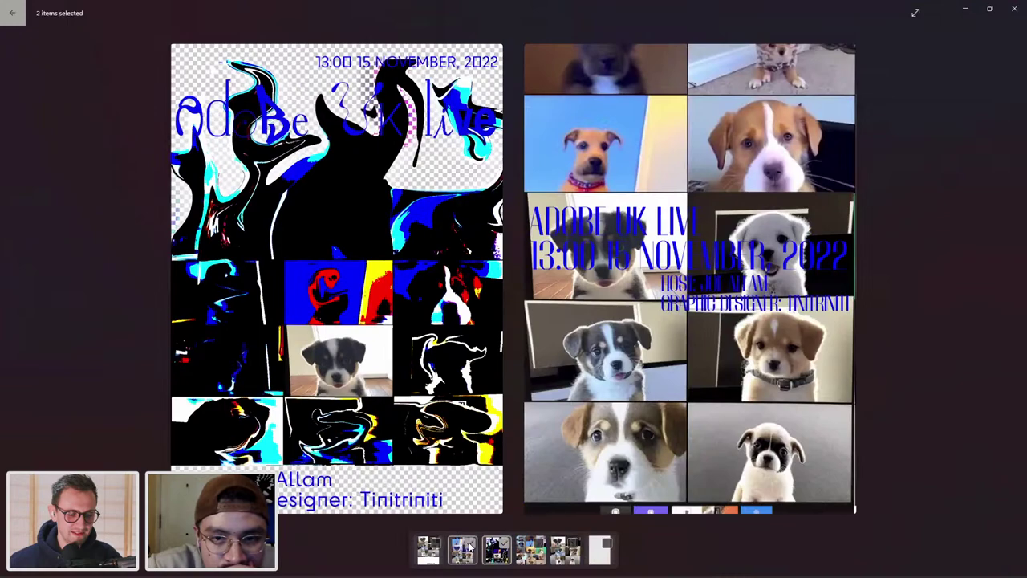
pyautogui.keyDown('ctrl'); pyautogui.click(435, 547); pyautogui.keyUp('ctrl')
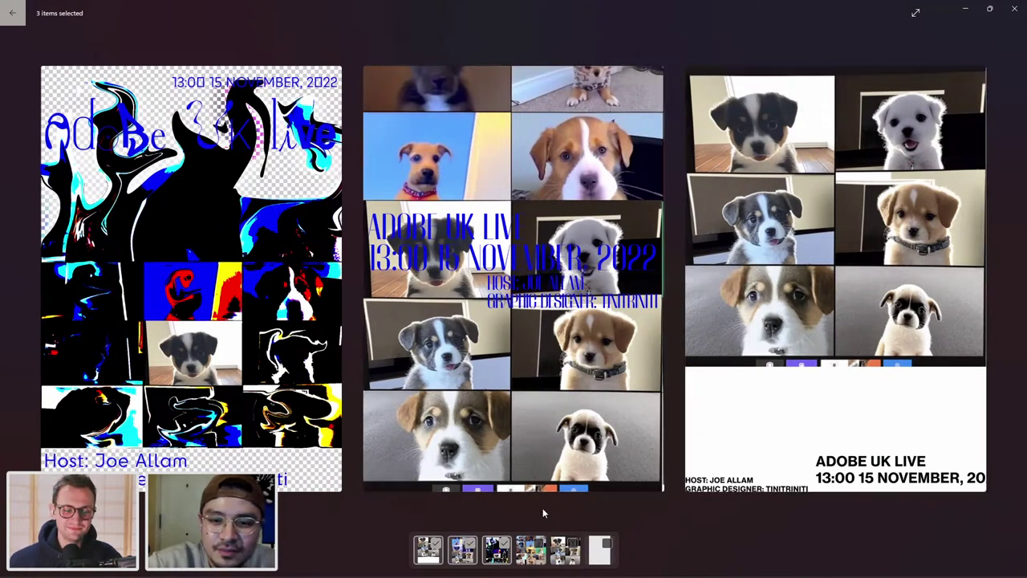
pyautogui.click(497, 549)
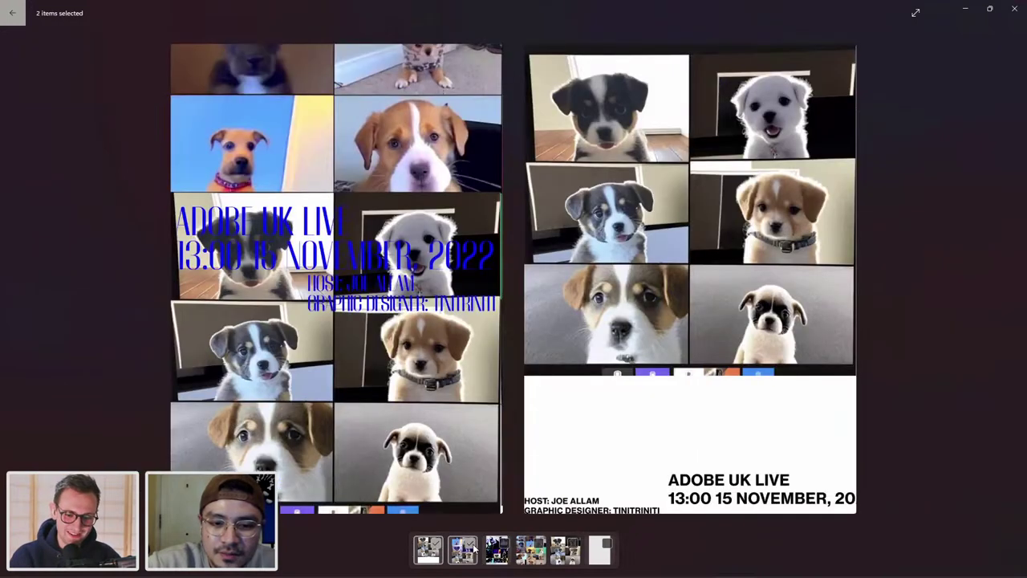
pyautogui.click(473, 550)
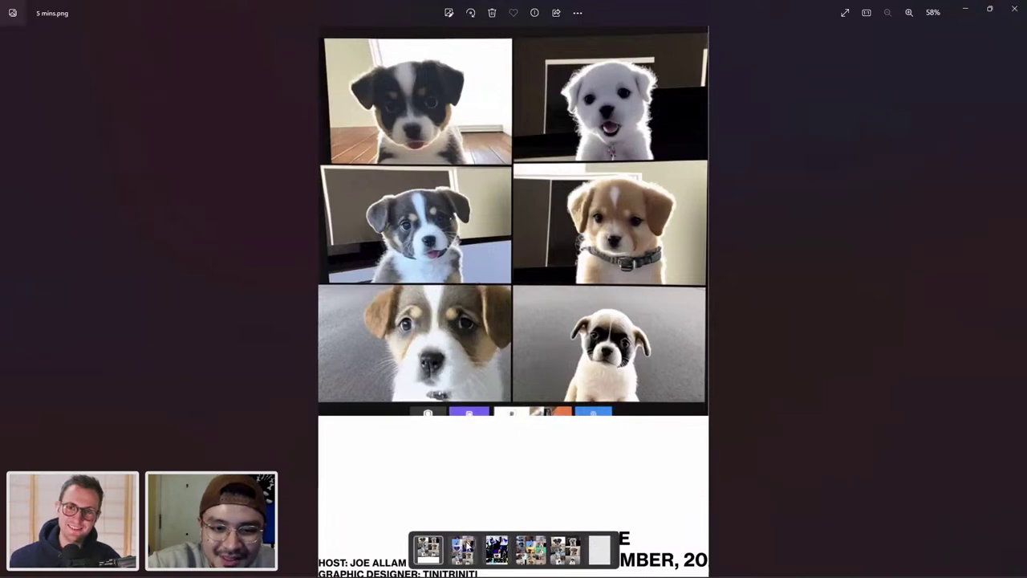
pyautogui.click(468, 546)
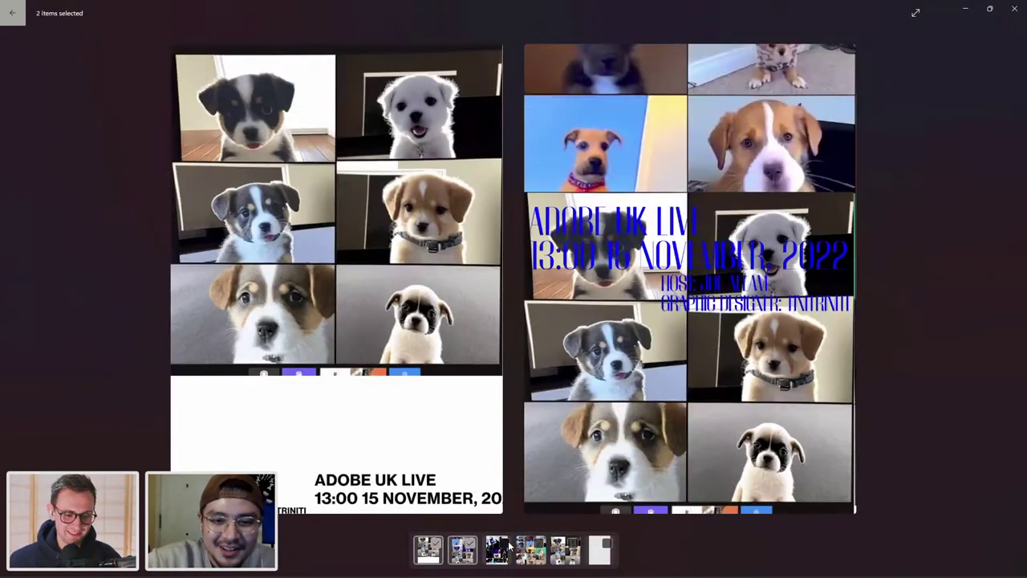
pyautogui.click(499, 549)
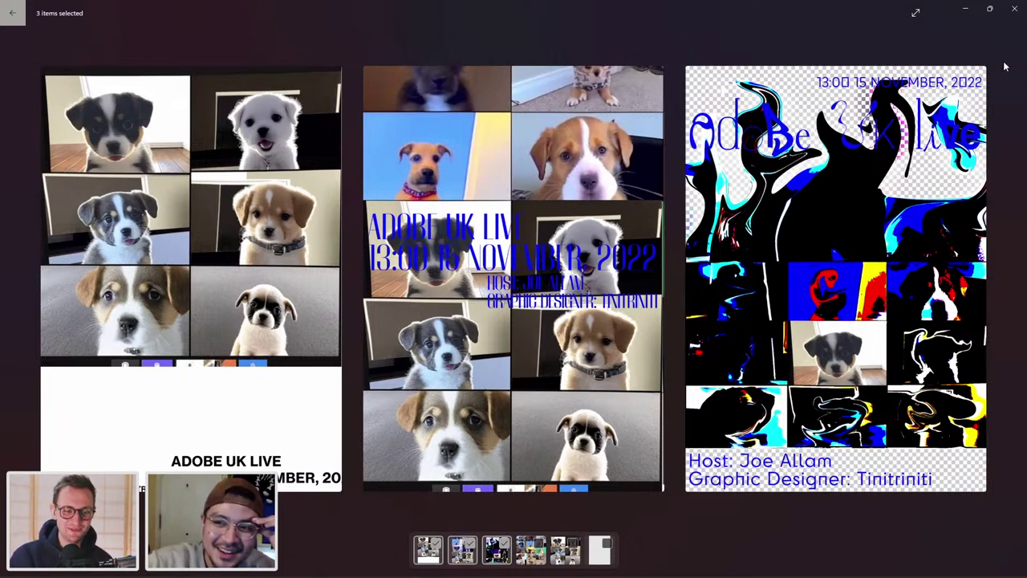
pyautogui.moveTo(947, 570)
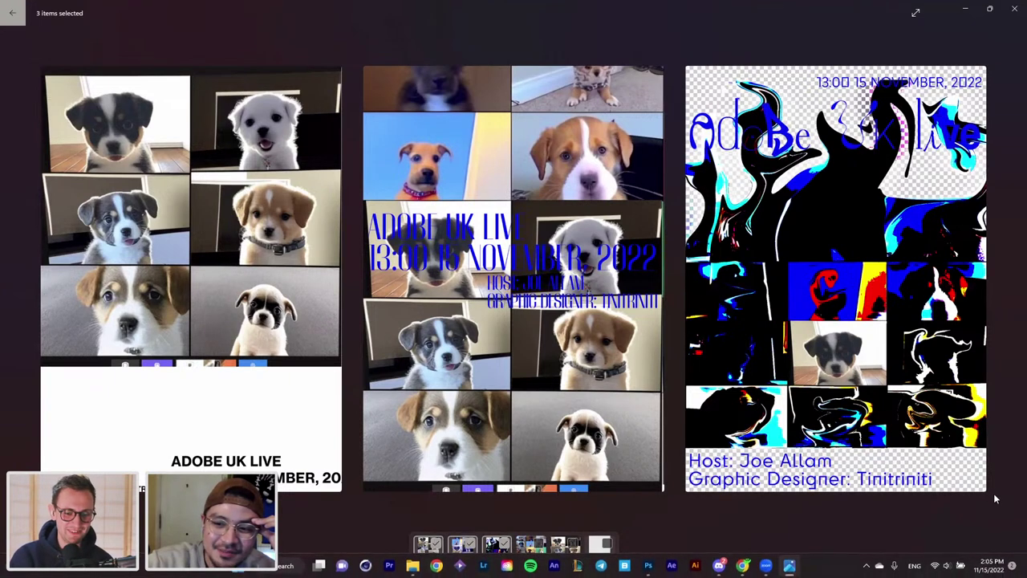